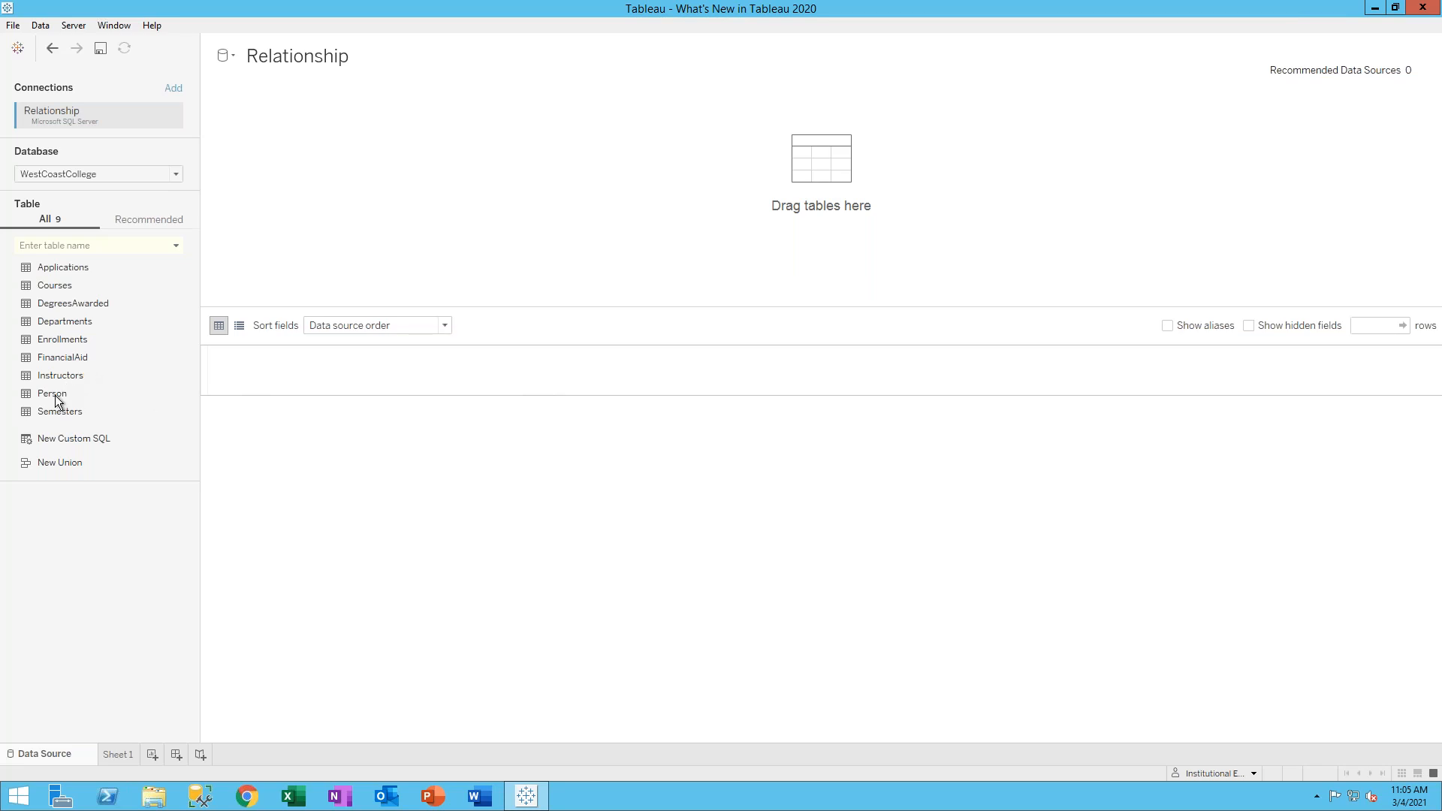
Relate the Person and Enrollments tables on person ID in the Relationship data source, and view each table's fields
{"action": "left_click_drag", "start_coordinate": [55, 395], "coordinate": [286, 173]}
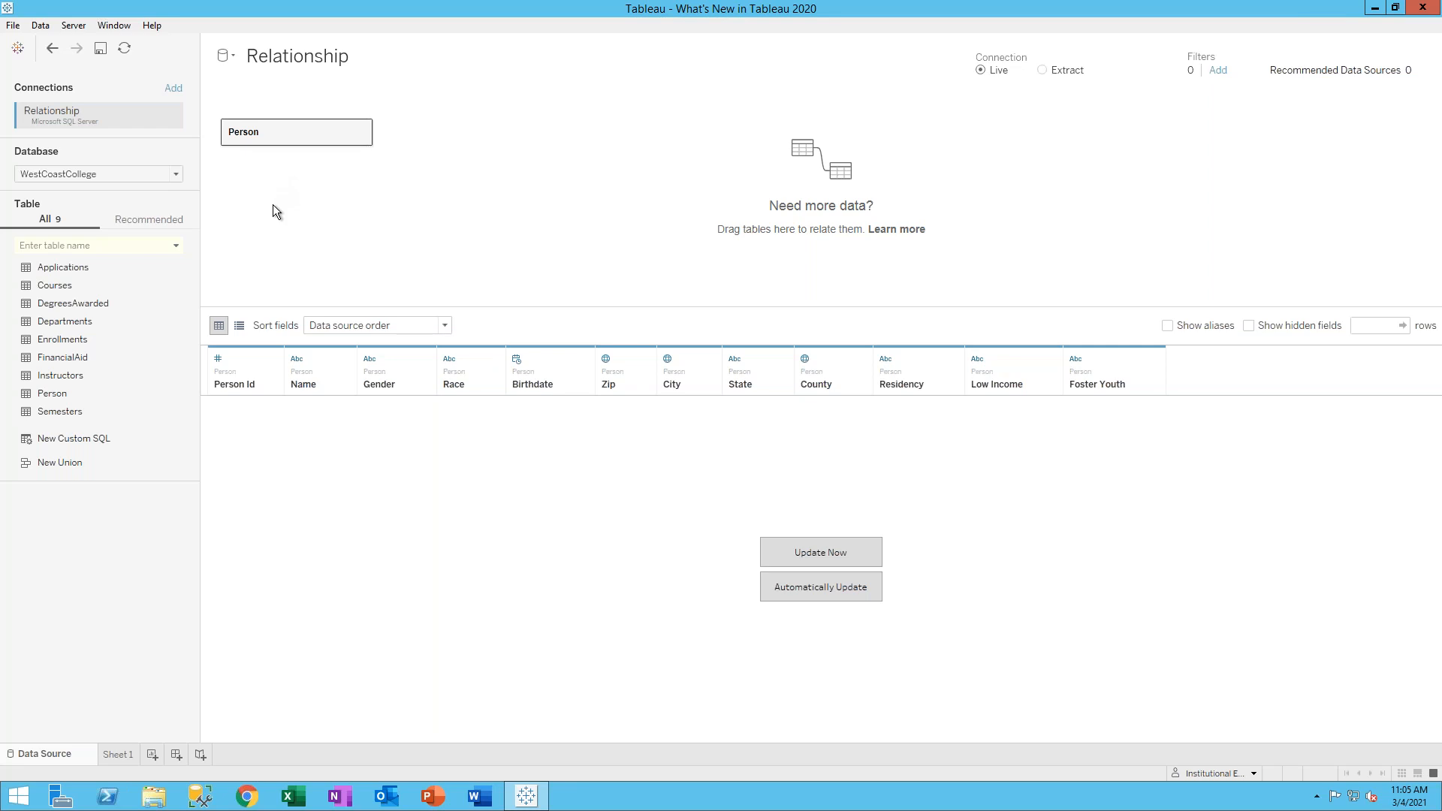
{"action": "left_click_drag", "start_coordinate": [84, 339], "coordinate": [445, 187]}
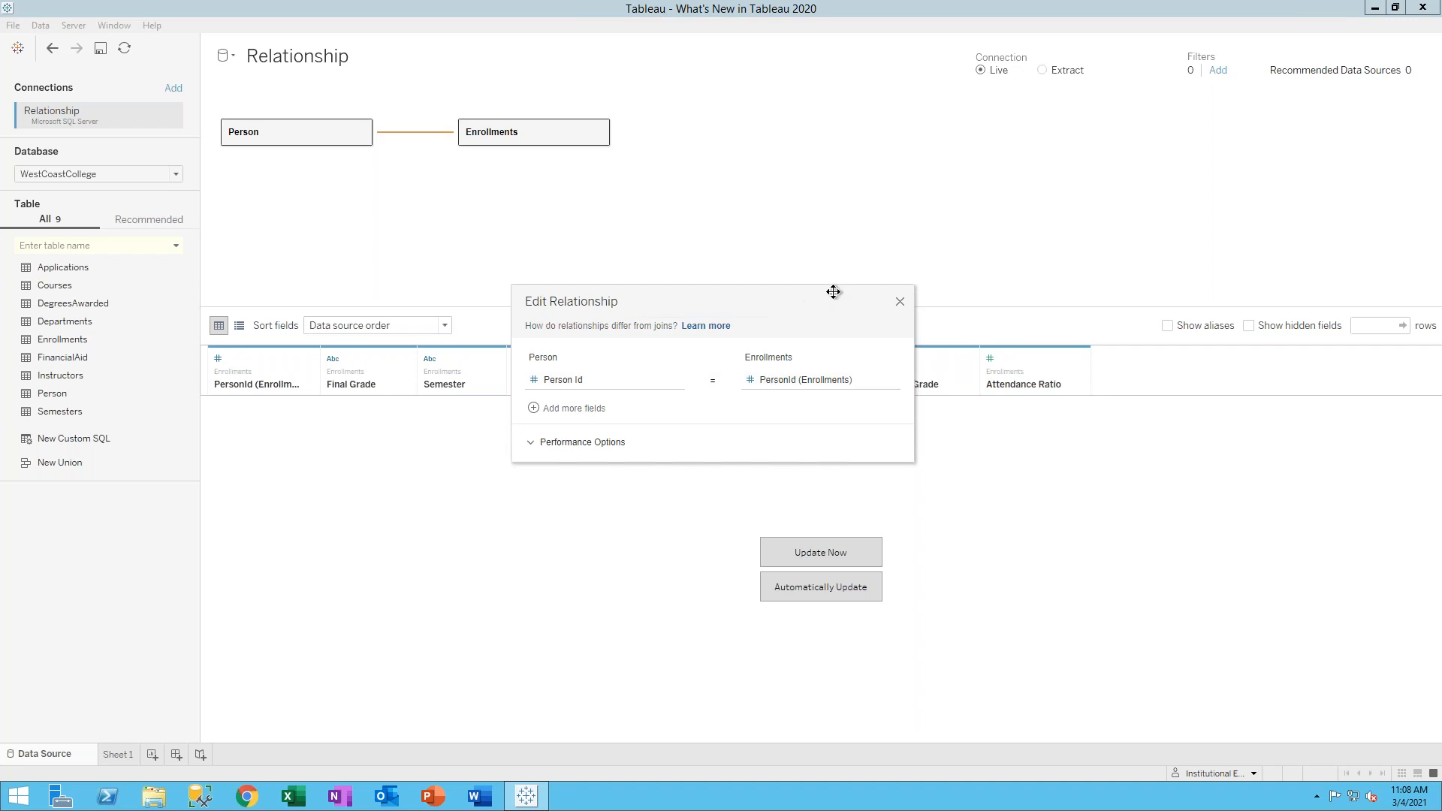
{"action": "left_click", "coordinate": [899, 301]}
{"action": "left_click", "coordinate": [900, 304]}
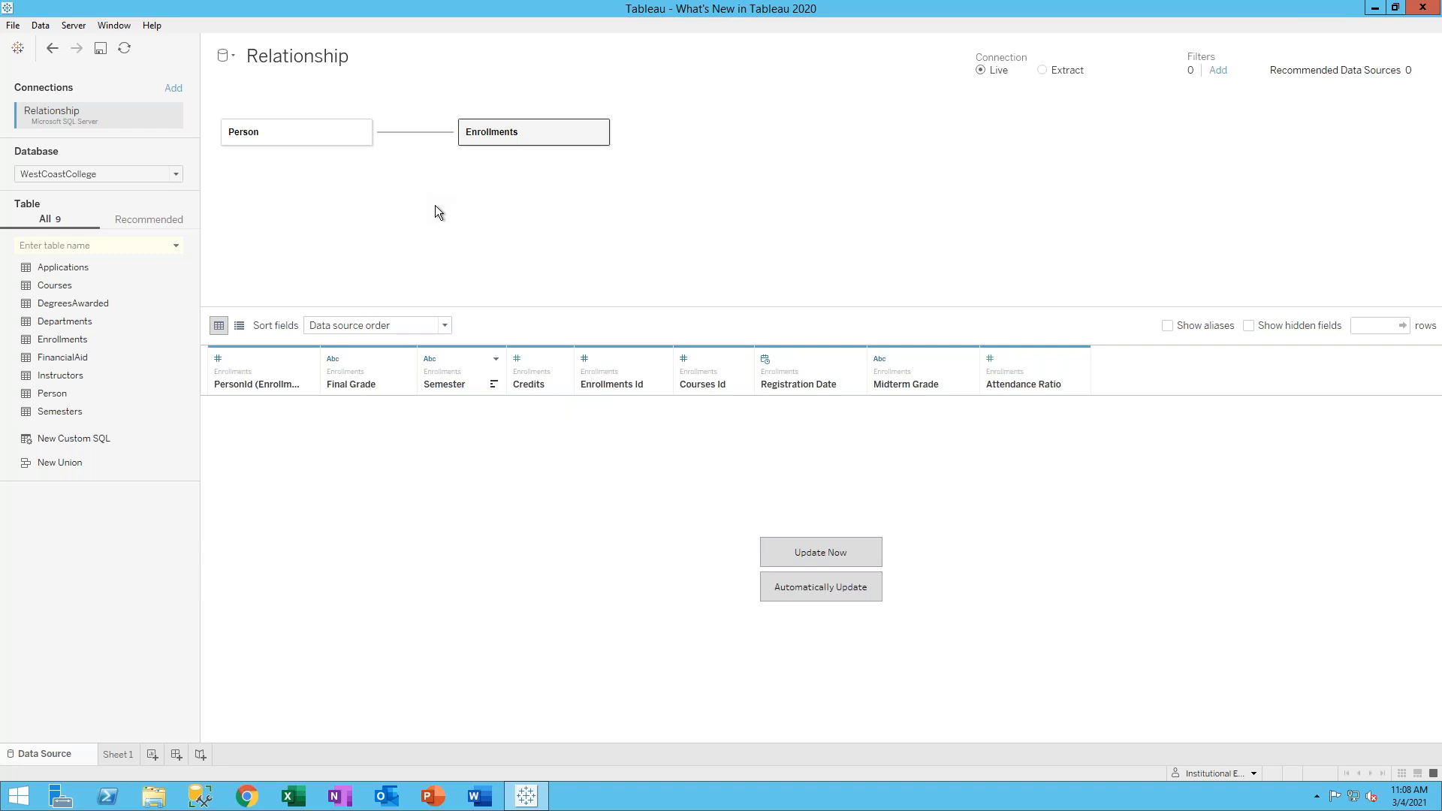
{"action": "left_click", "coordinate": [290, 133]}
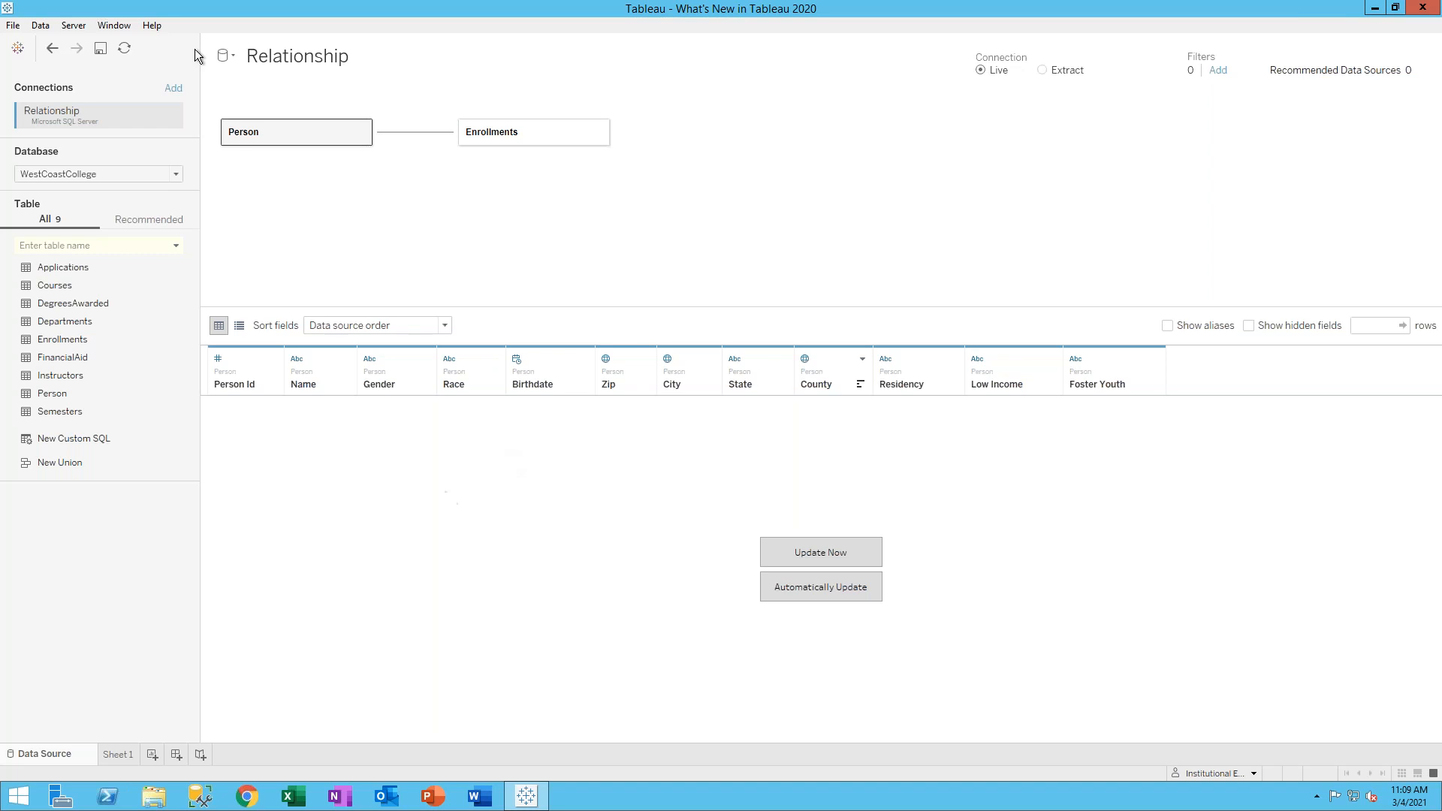
{"action": "left_click", "coordinate": [534, 130]}
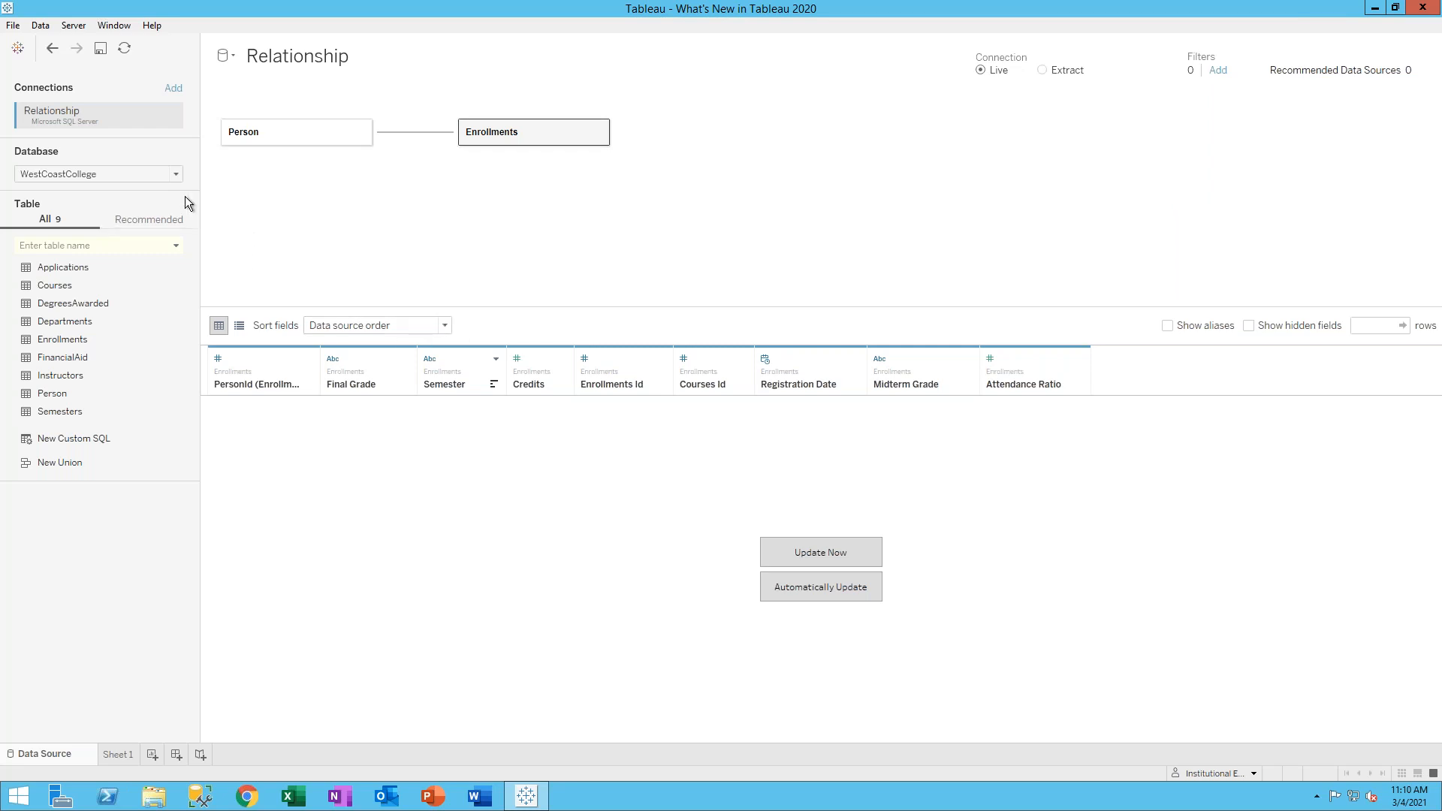
Switch to the Join data source, add the Person table, and inner join Enrollments to it within its physical layer
{"action": "left_click", "coordinate": [233, 56]}
{"action": "left_click", "coordinate": [251, 72]}
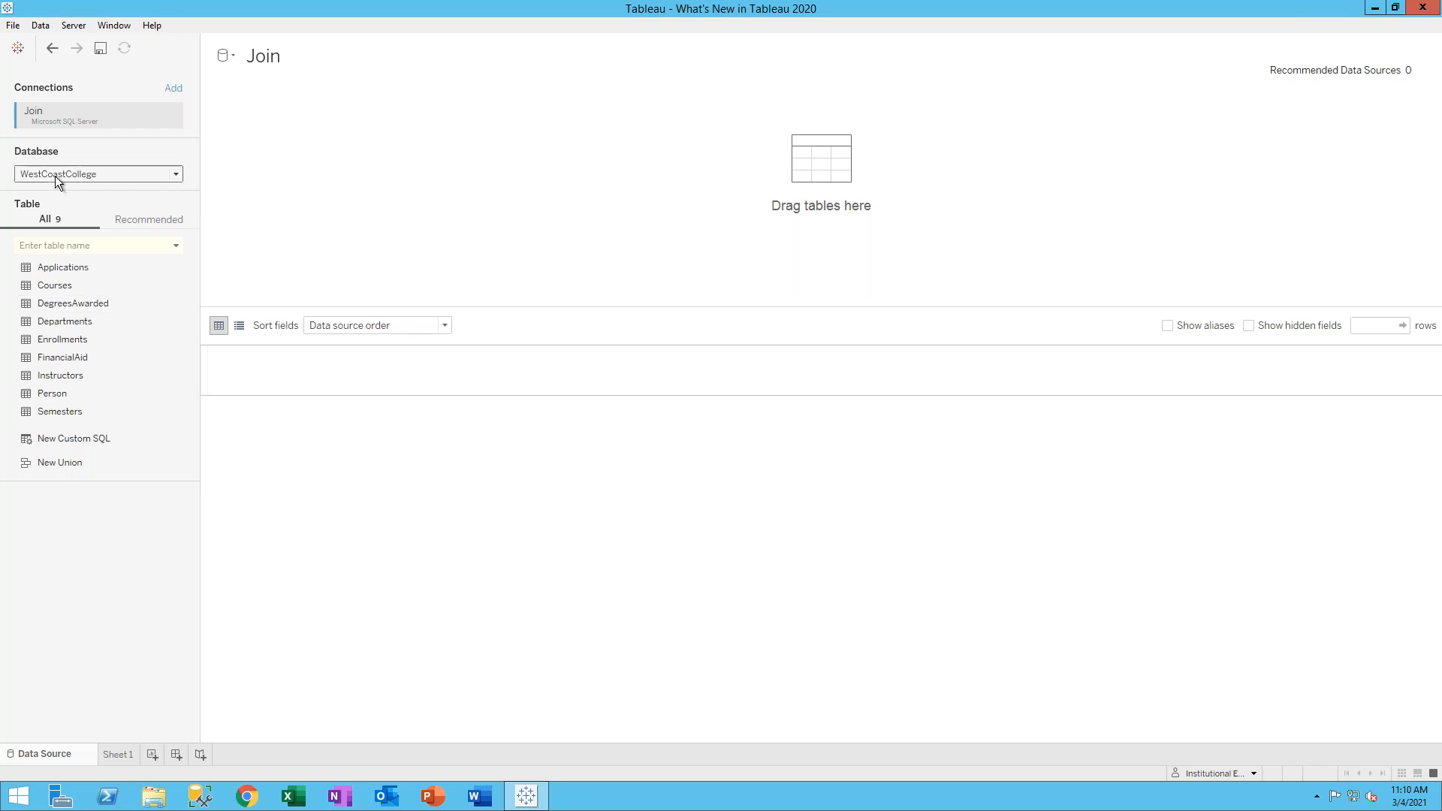
{"action": "left_click_drag", "start_coordinate": [66, 395], "coordinate": [325, 166]}
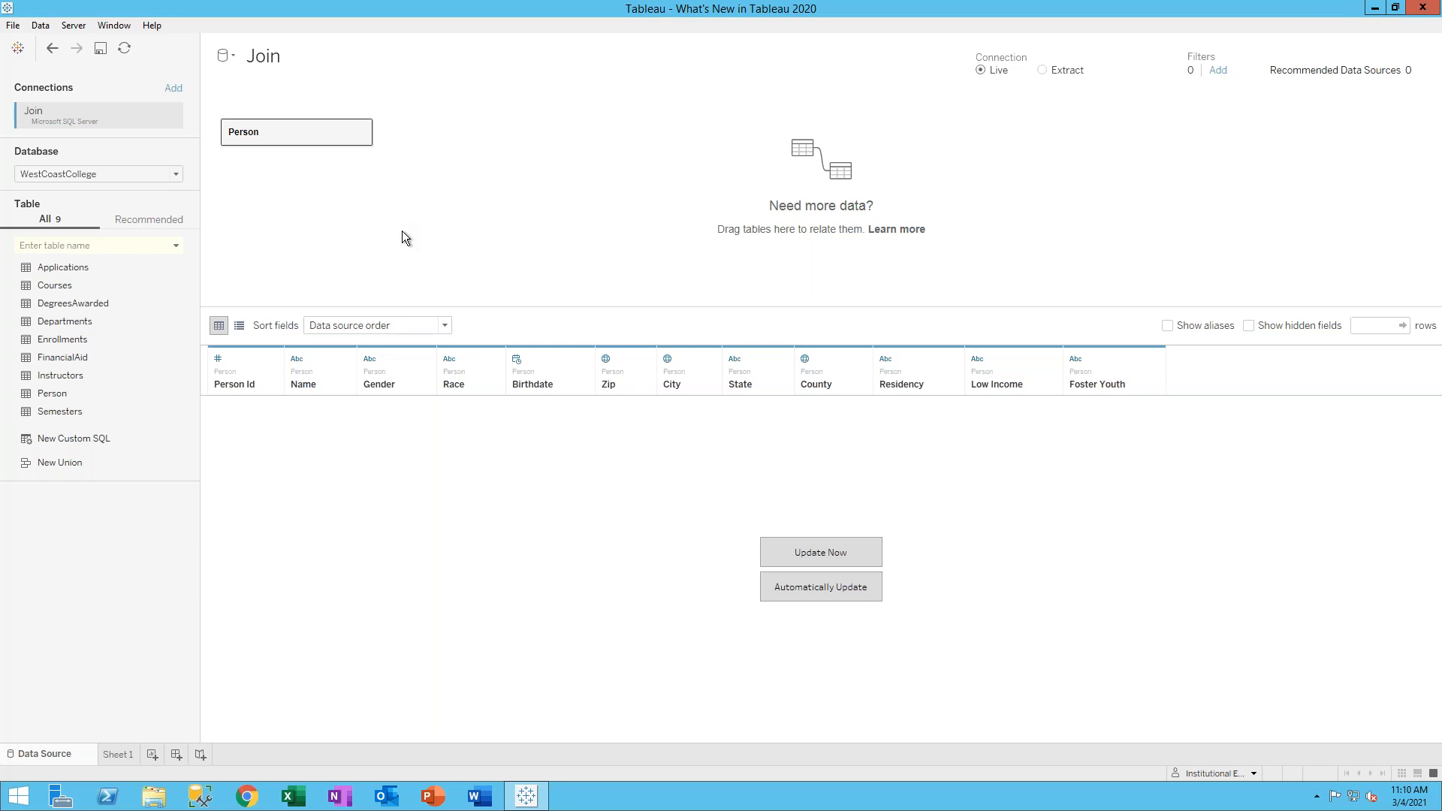
{"action": "double_click", "coordinate": [288, 132]}
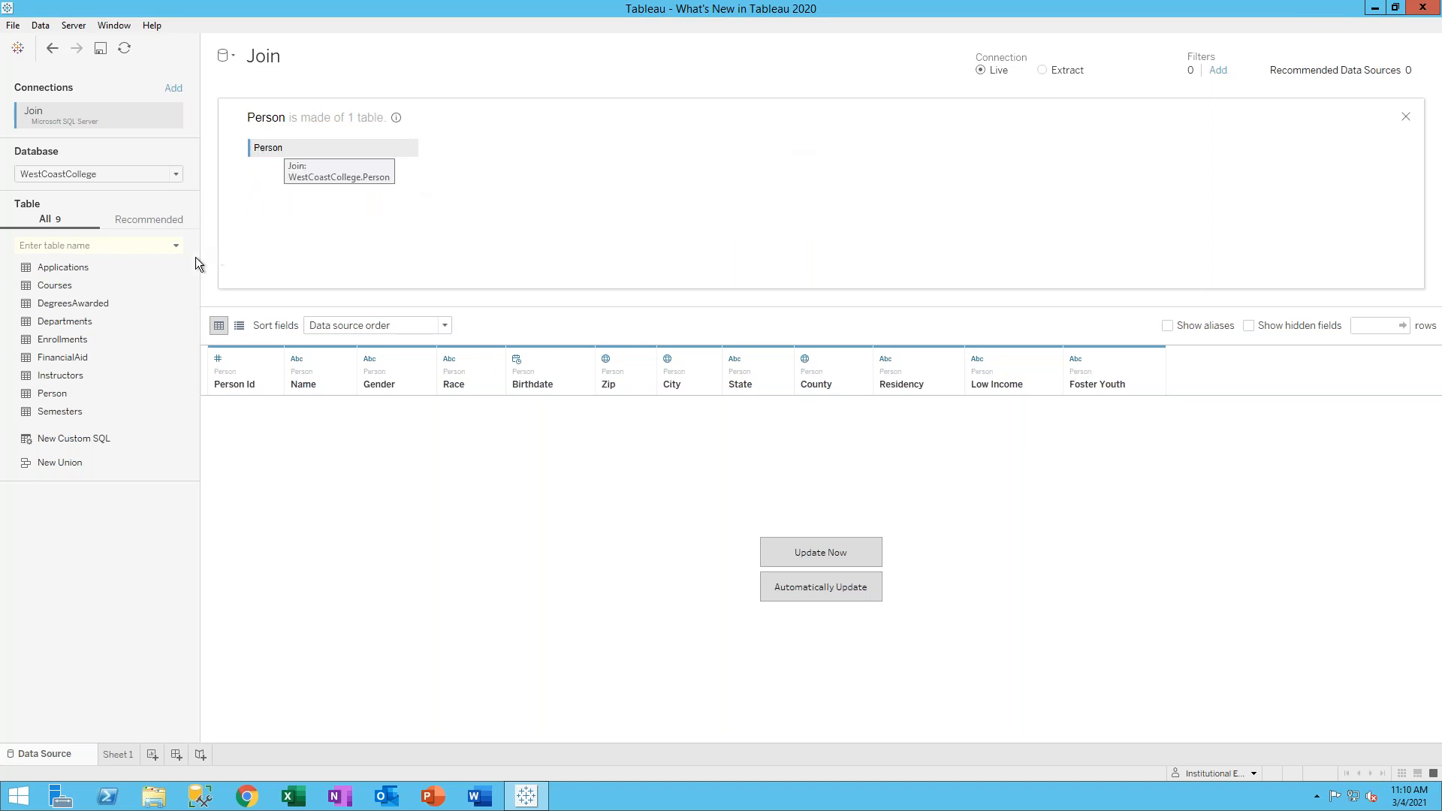
{"action": "left_click_drag", "start_coordinate": [87, 340], "coordinate": [475, 168]}
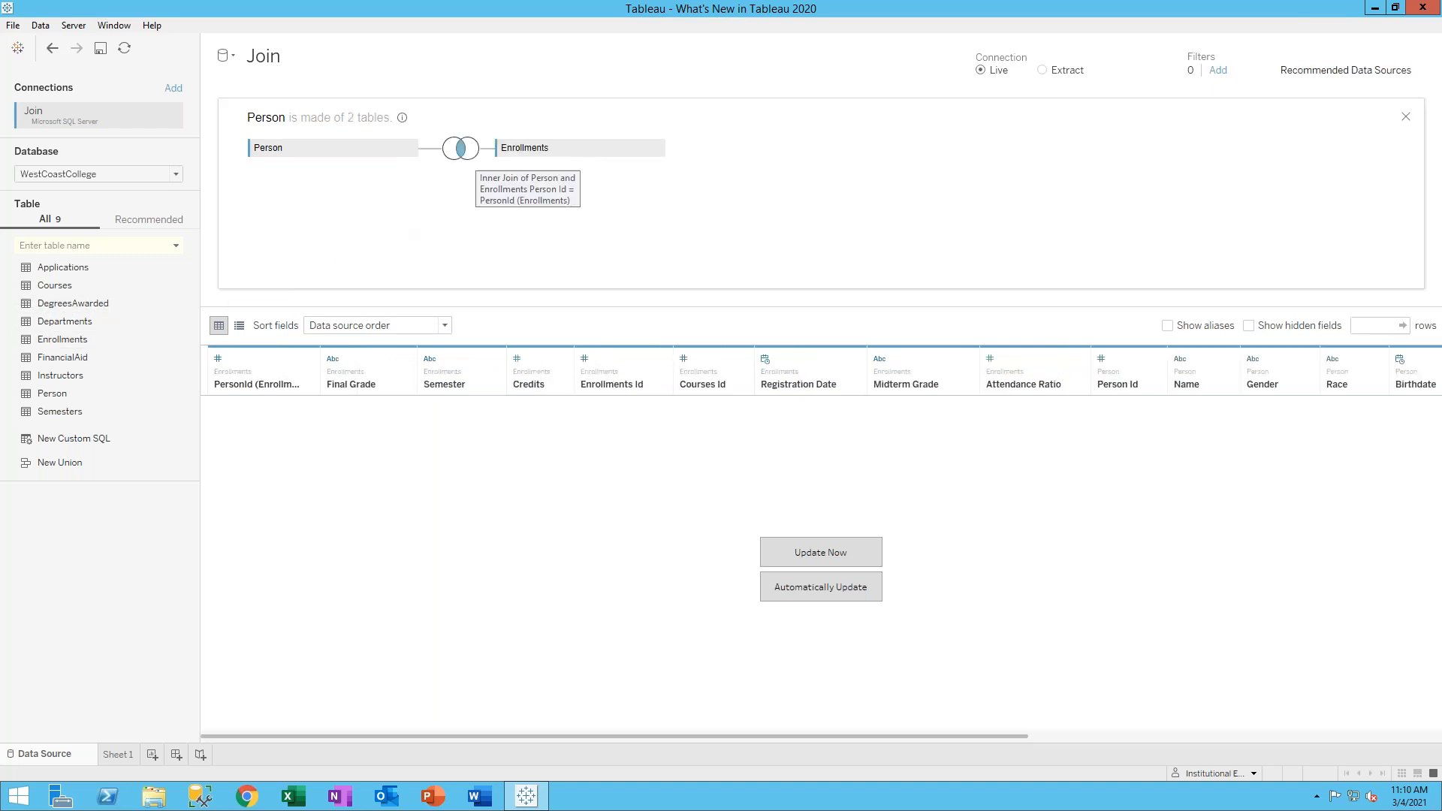
Examine the join type, join clause and table information for the Person and Enrollments join
{"action": "left_click", "coordinate": [462, 150]}
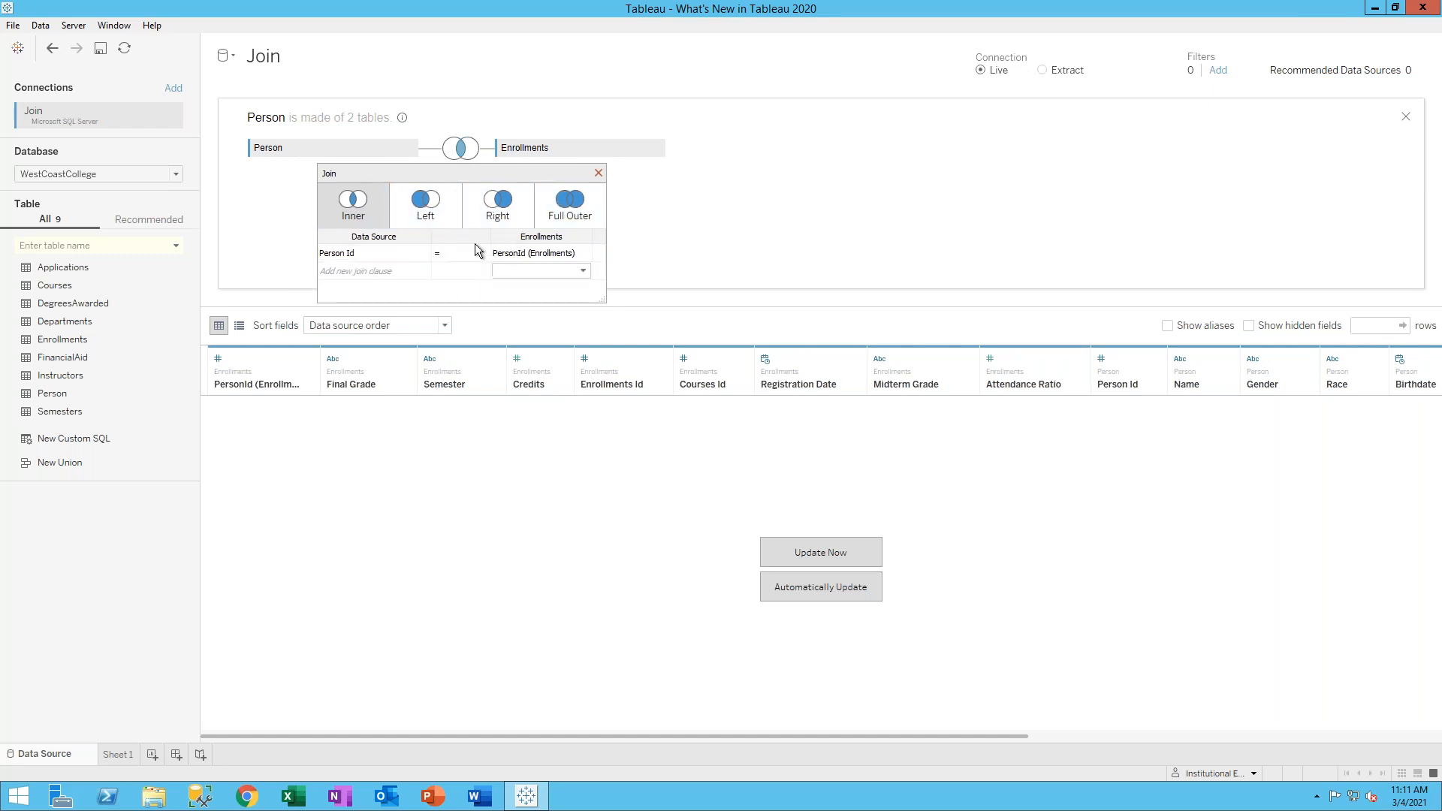
{"action": "left_click", "coordinate": [599, 173]}
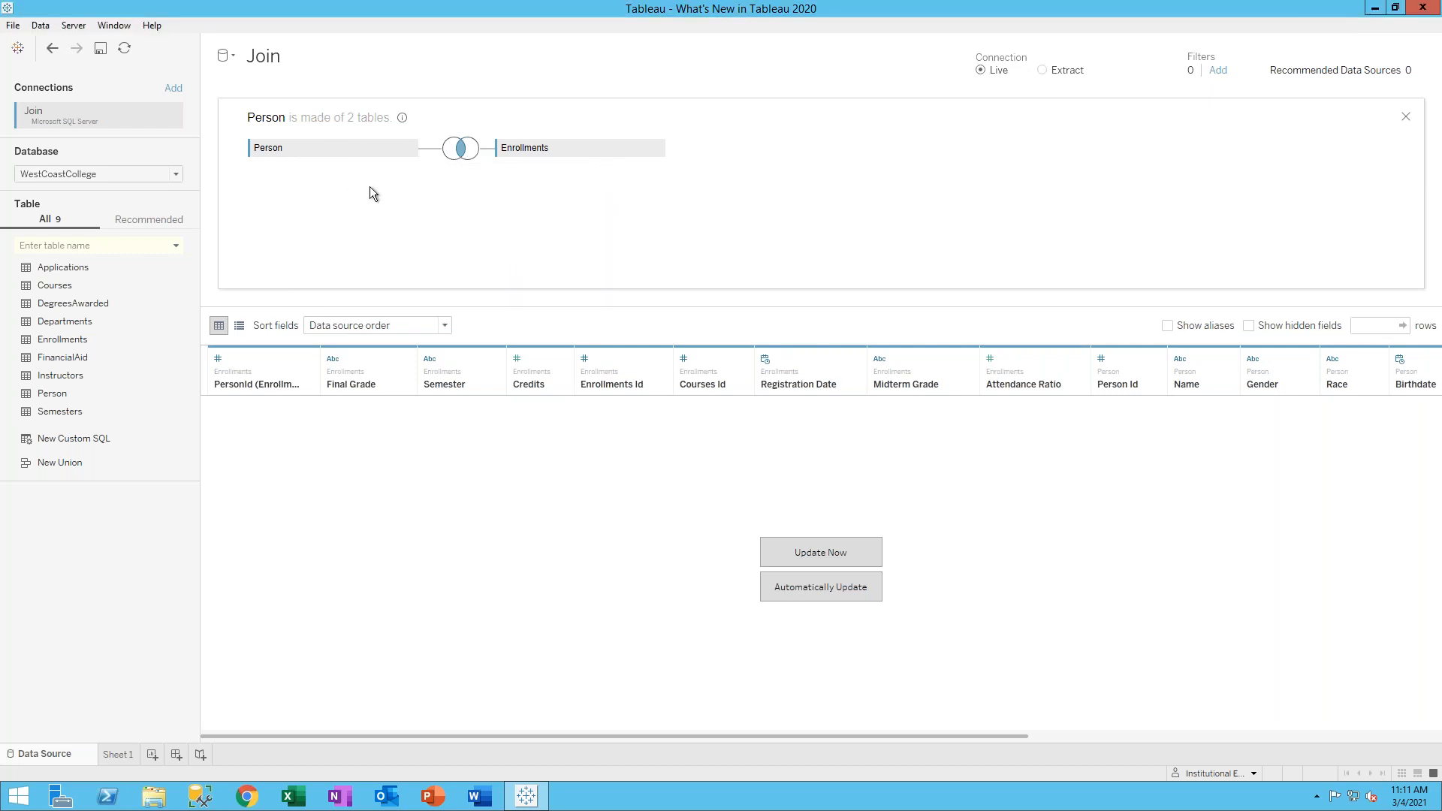
{"action": "mouse_move", "coordinate": [402, 117]}
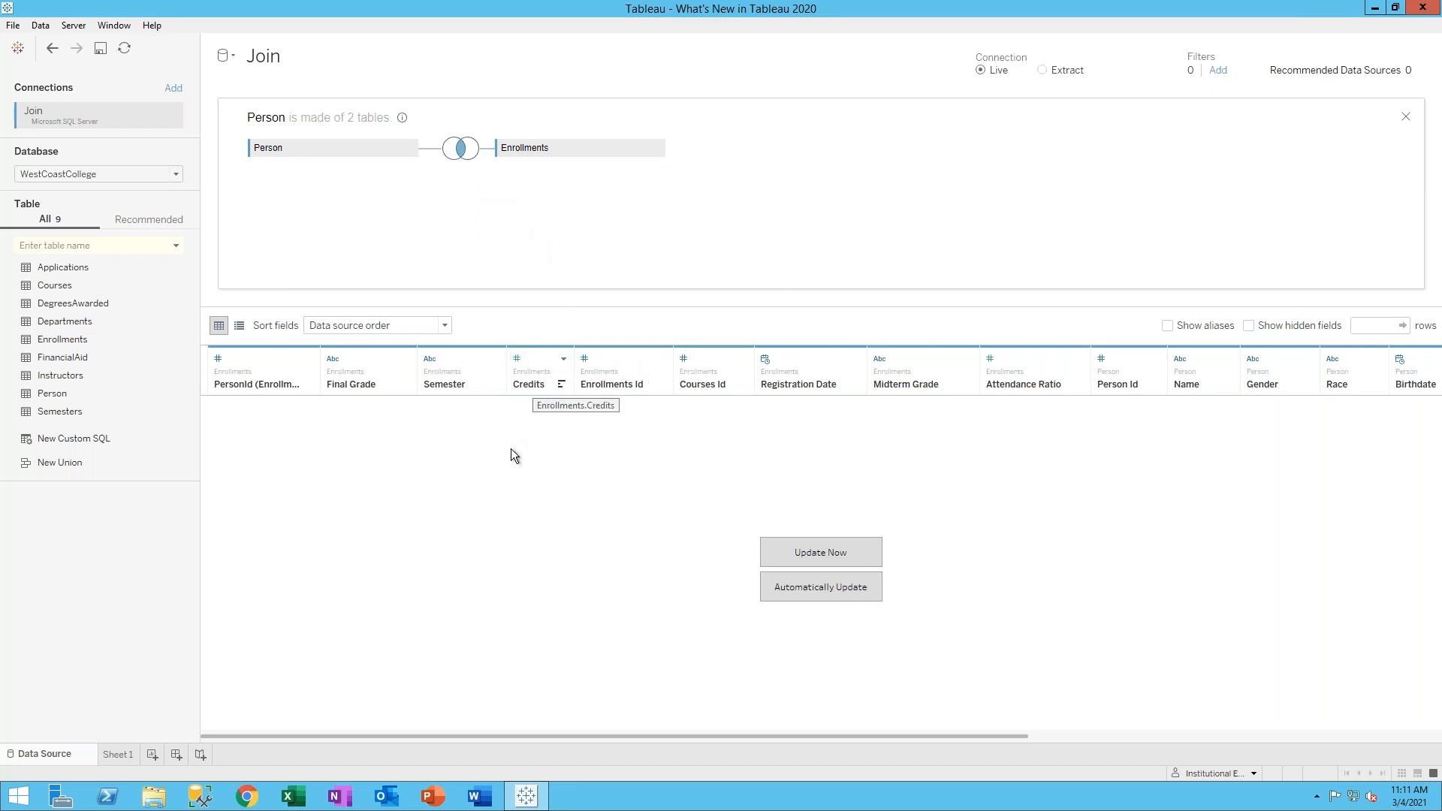
Create a calculated field named "Count Distinct Persion" with the formula COUNTD([Person Id]) in the Join data source
{"action": "right_click", "coordinate": [276, 356]}
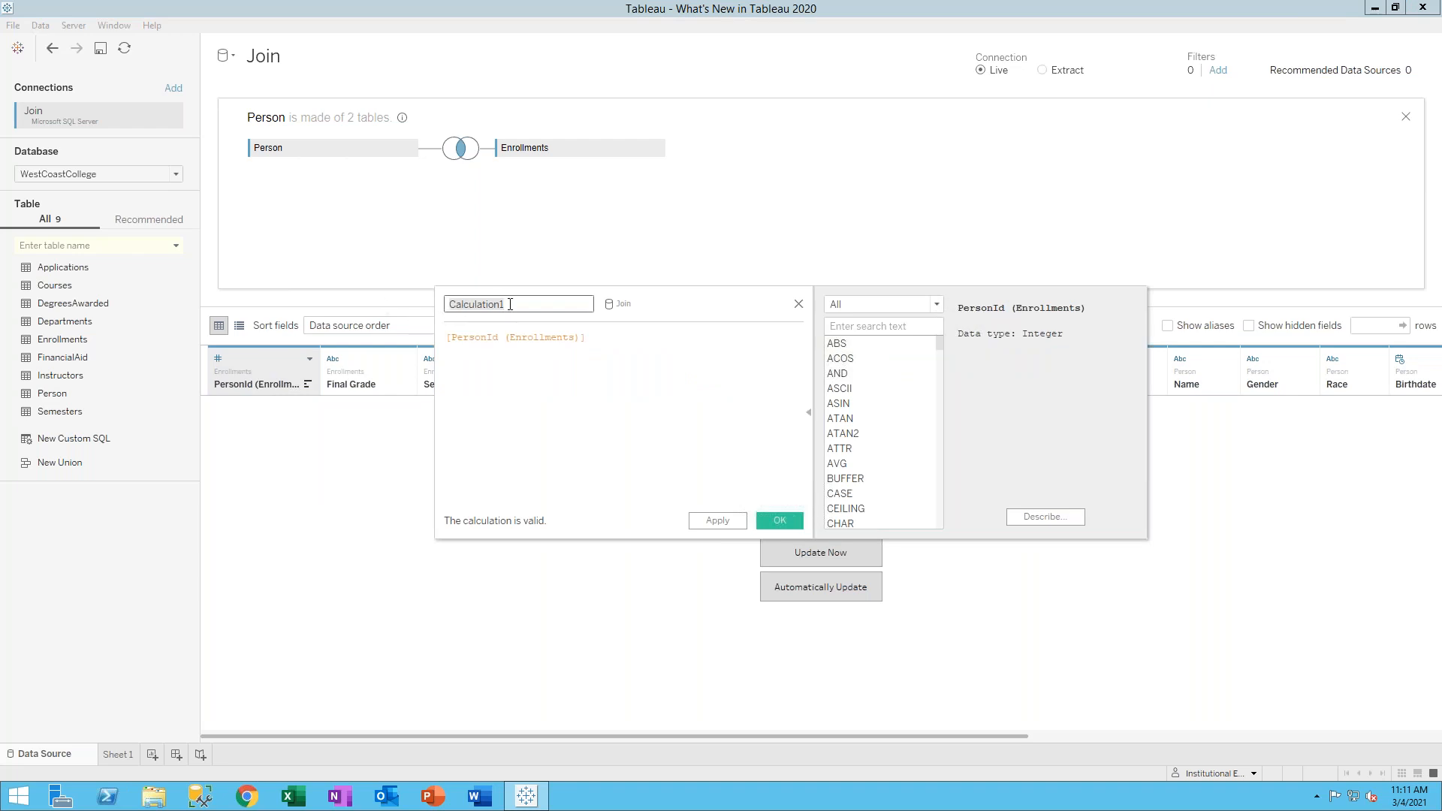
{"action": "left_click_drag", "start_coordinate": [510, 304], "coordinate": [449, 304]}
{"action": "type", "text": "Coutn"}
{"action": "key", "text": "BackSpace"}
{"action": "key", "text": "BackSpace"}
{"action": "type", "text": "nt Distinct Persion"}
{"action": "left_click_drag", "start_coordinate": [587, 338], "coordinate": [532, 338]}
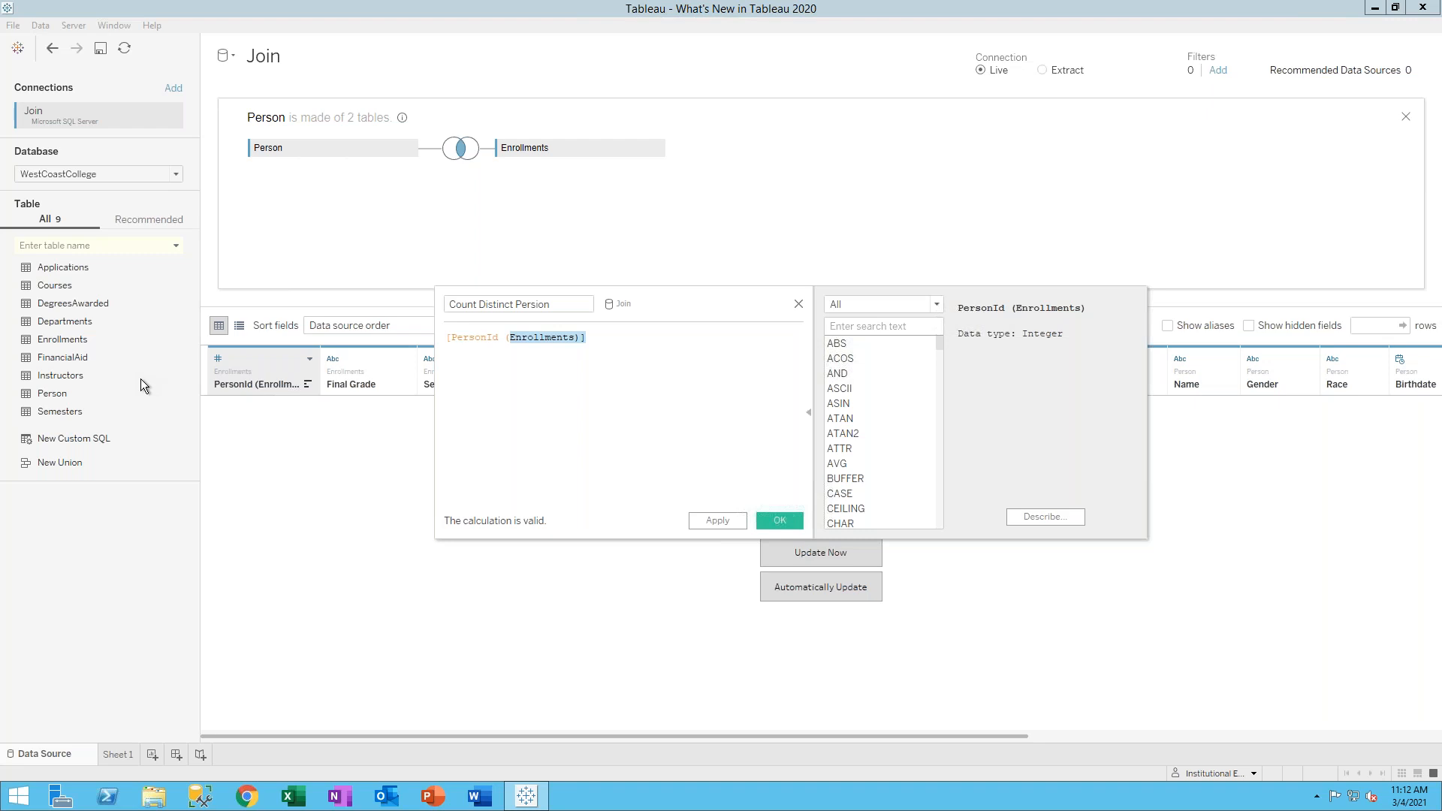
{"action": "left_click", "coordinate": [633, 337]}
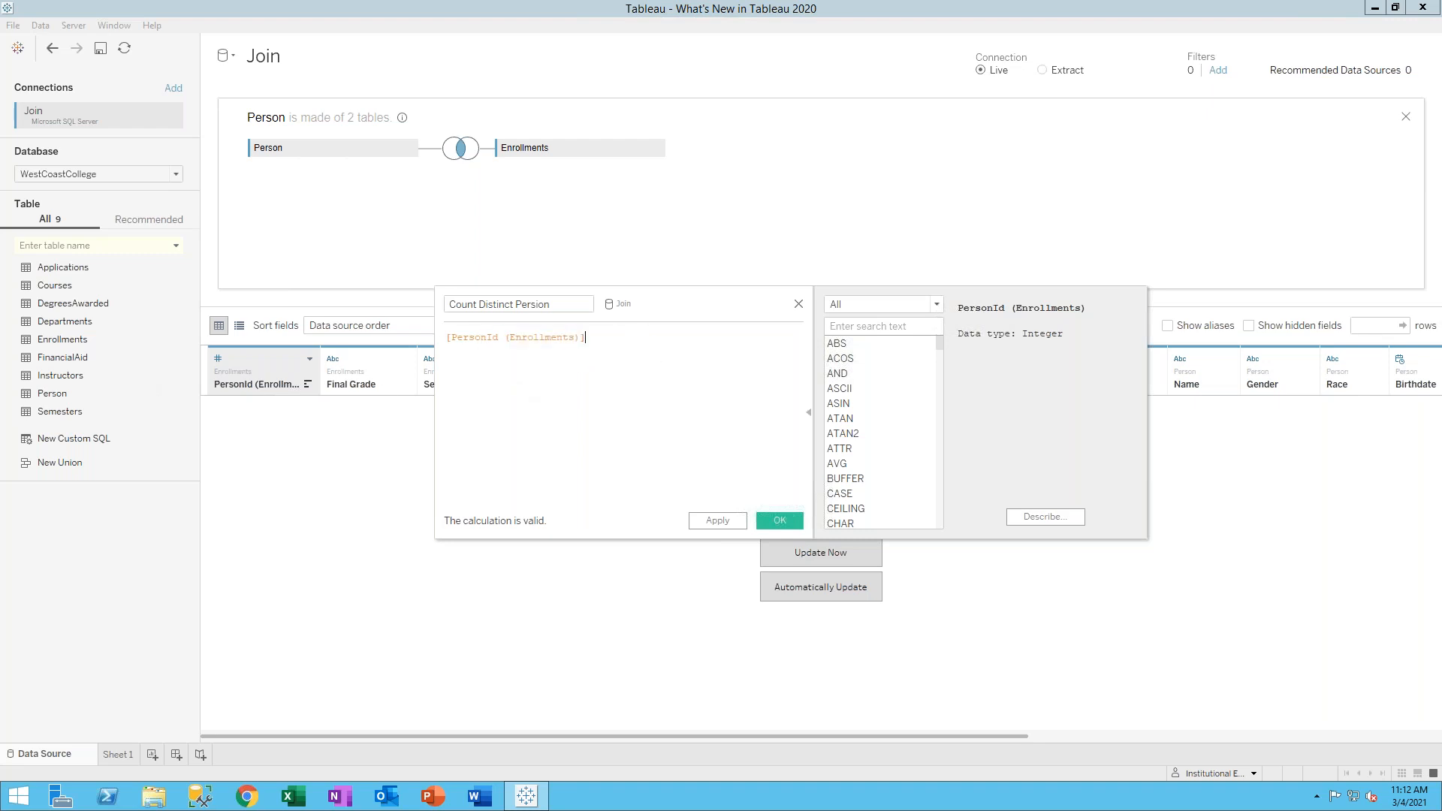
{"action": "left_click_drag", "start_coordinate": [606, 337], "coordinate": [446, 337]}
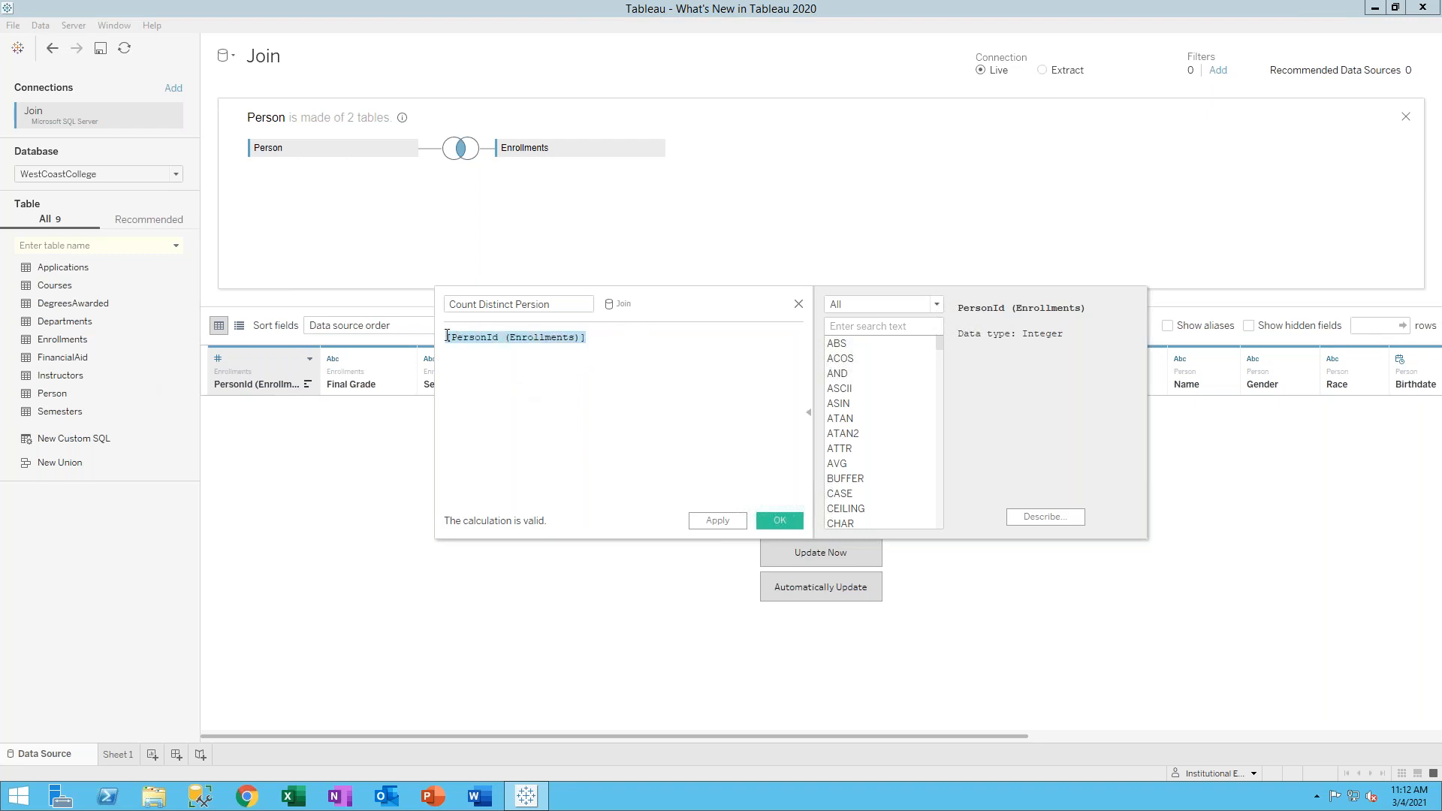
{"action": "type", "text": "COUNTD([Person Id])"}
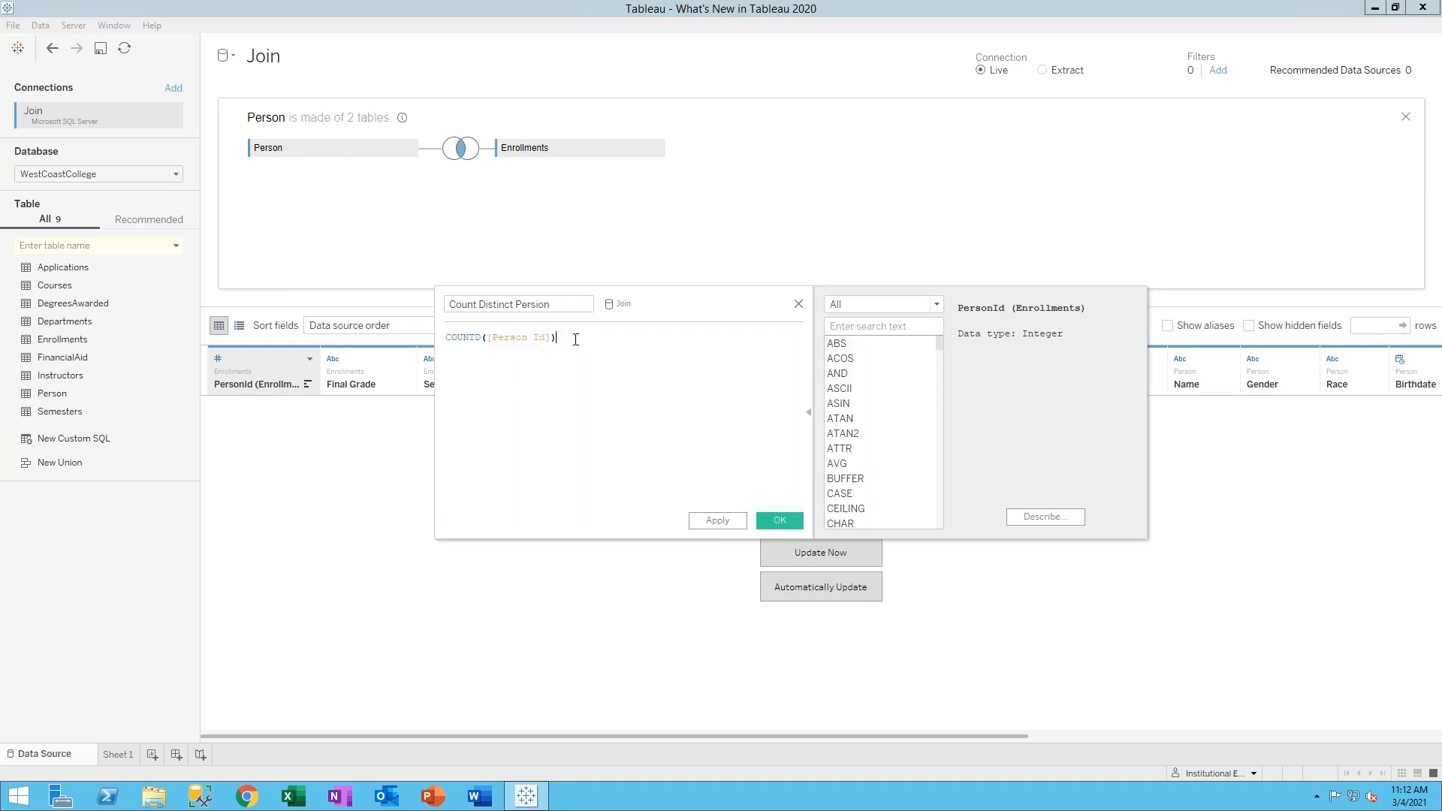
{"action": "left_click", "coordinate": [706, 520]}
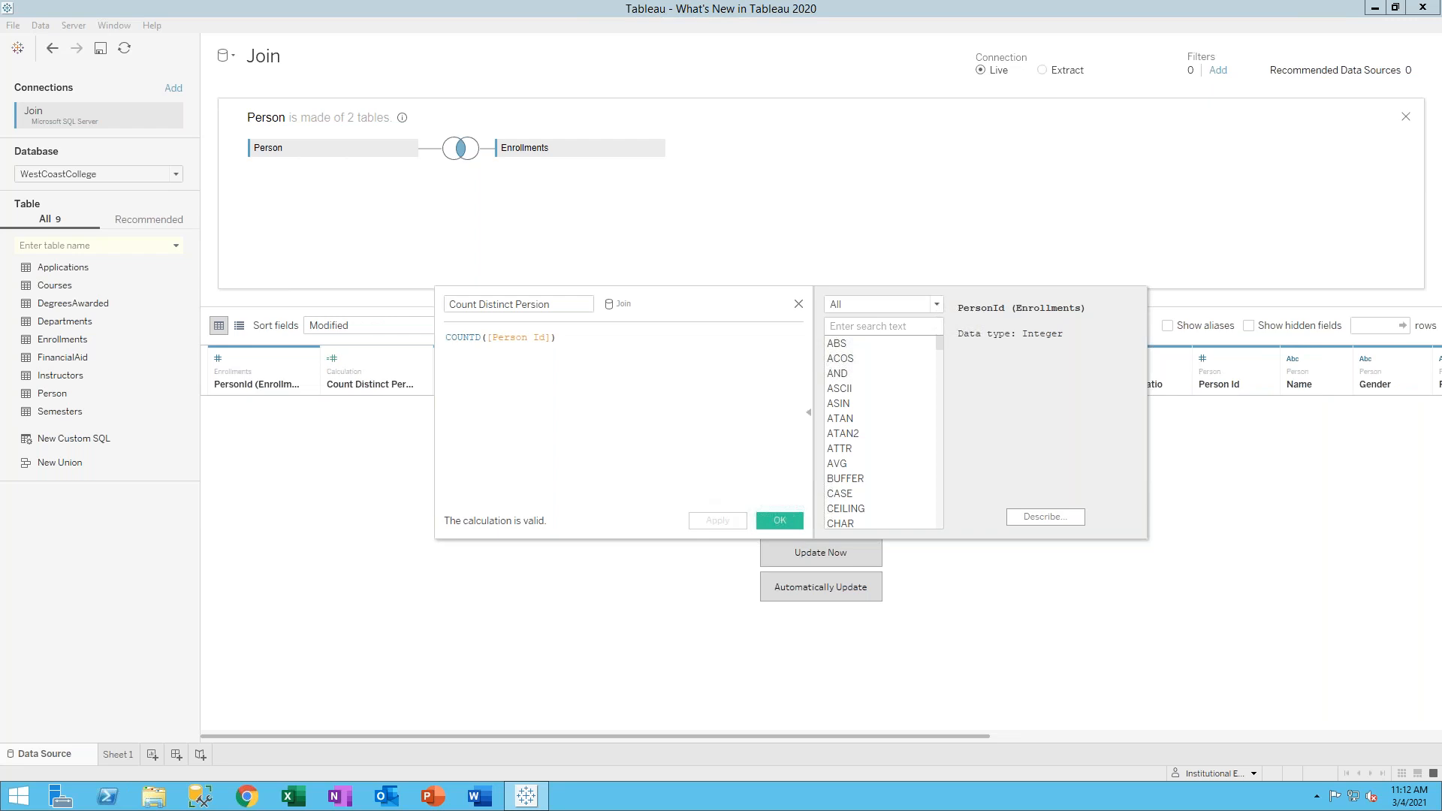
{"action": "left_click", "coordinate": [781, 521]}
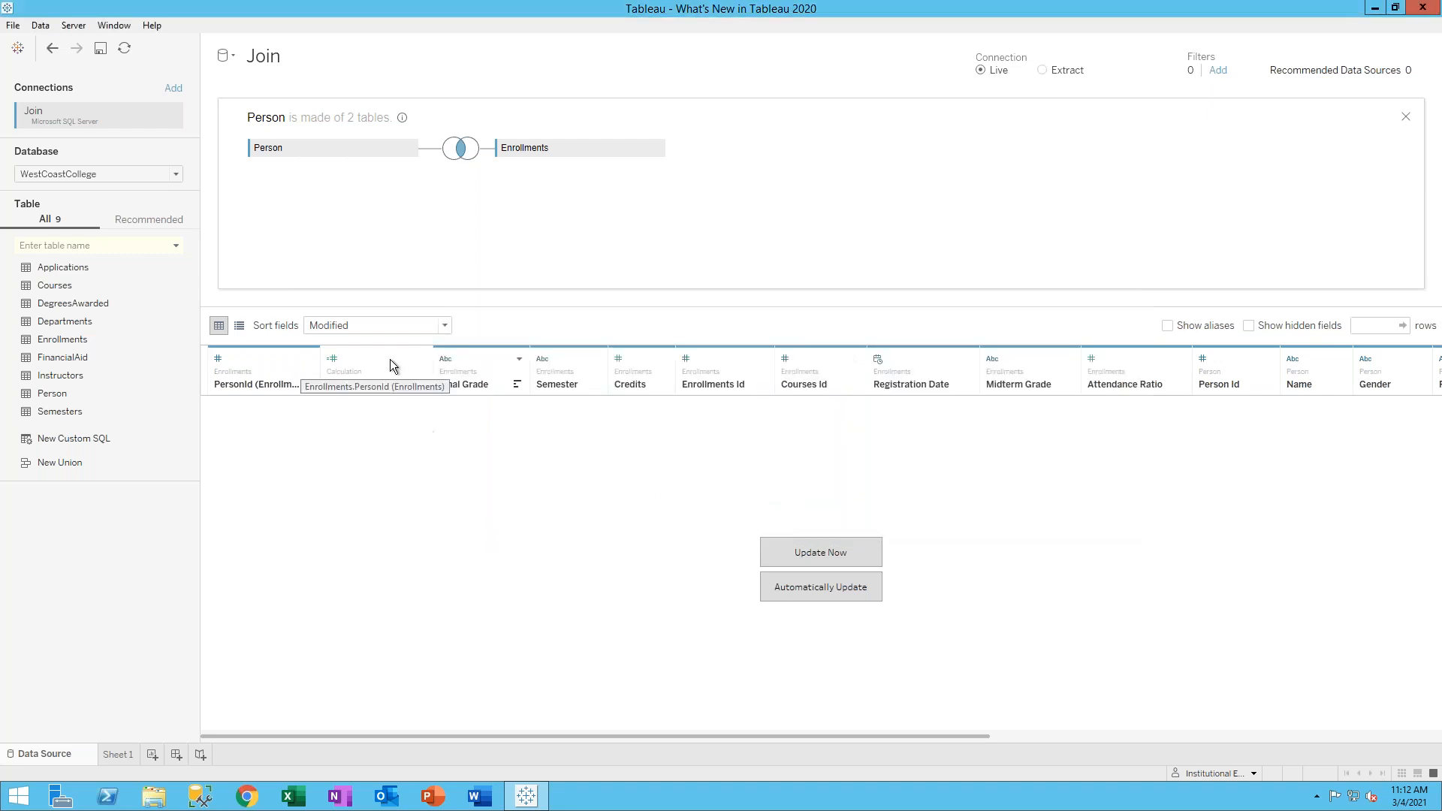
Create a calculated field named "Count of Enrollments" with the formula COUNT([Enrollments Id]), and load the data preview
{"action": "right_click", "coordinate": [282, 369]}
{"action": "left_click", "coordinate": [339, 445]}
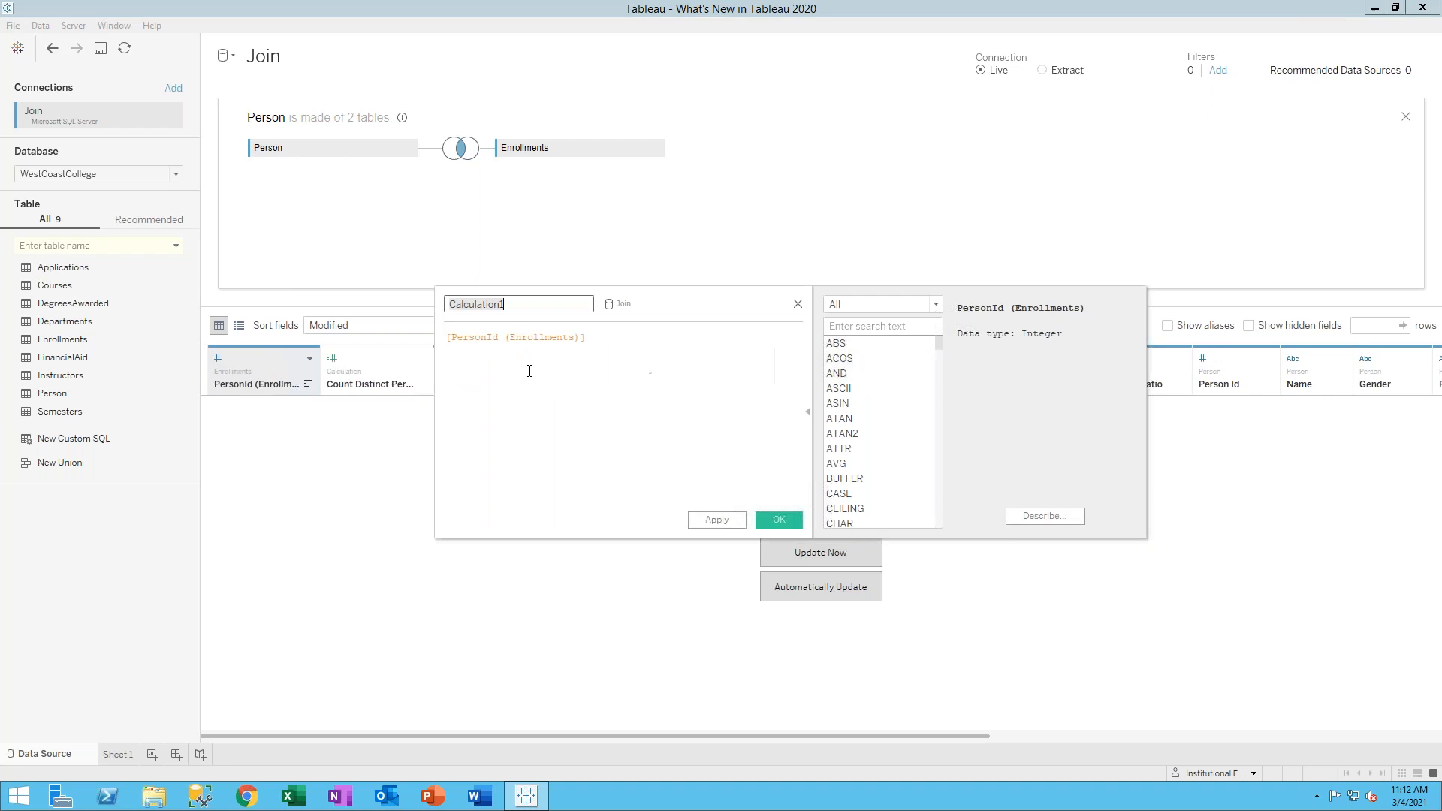
{"action": "type", "text": "Count of Enrollments"}
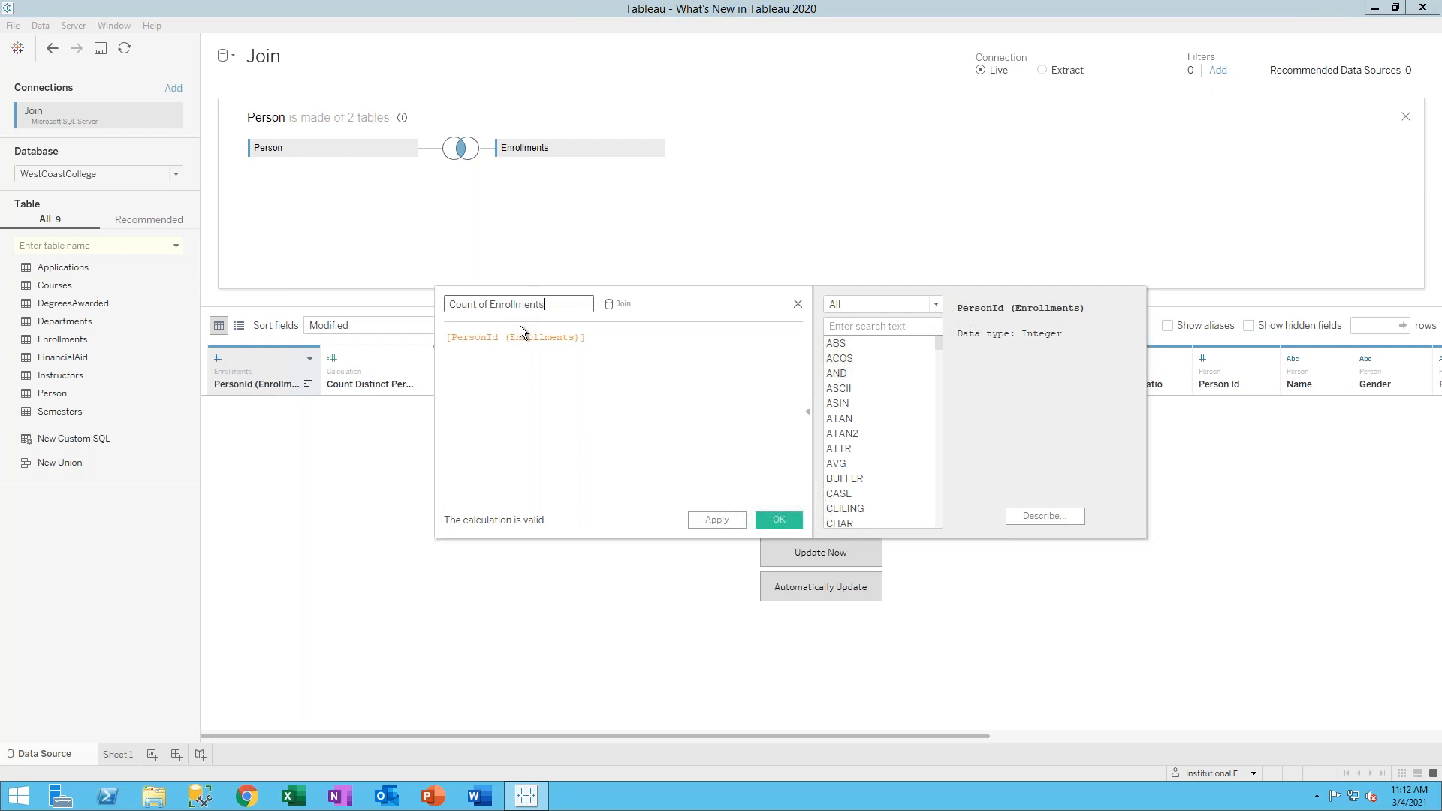
{"action": "key", "text": "Tab"}
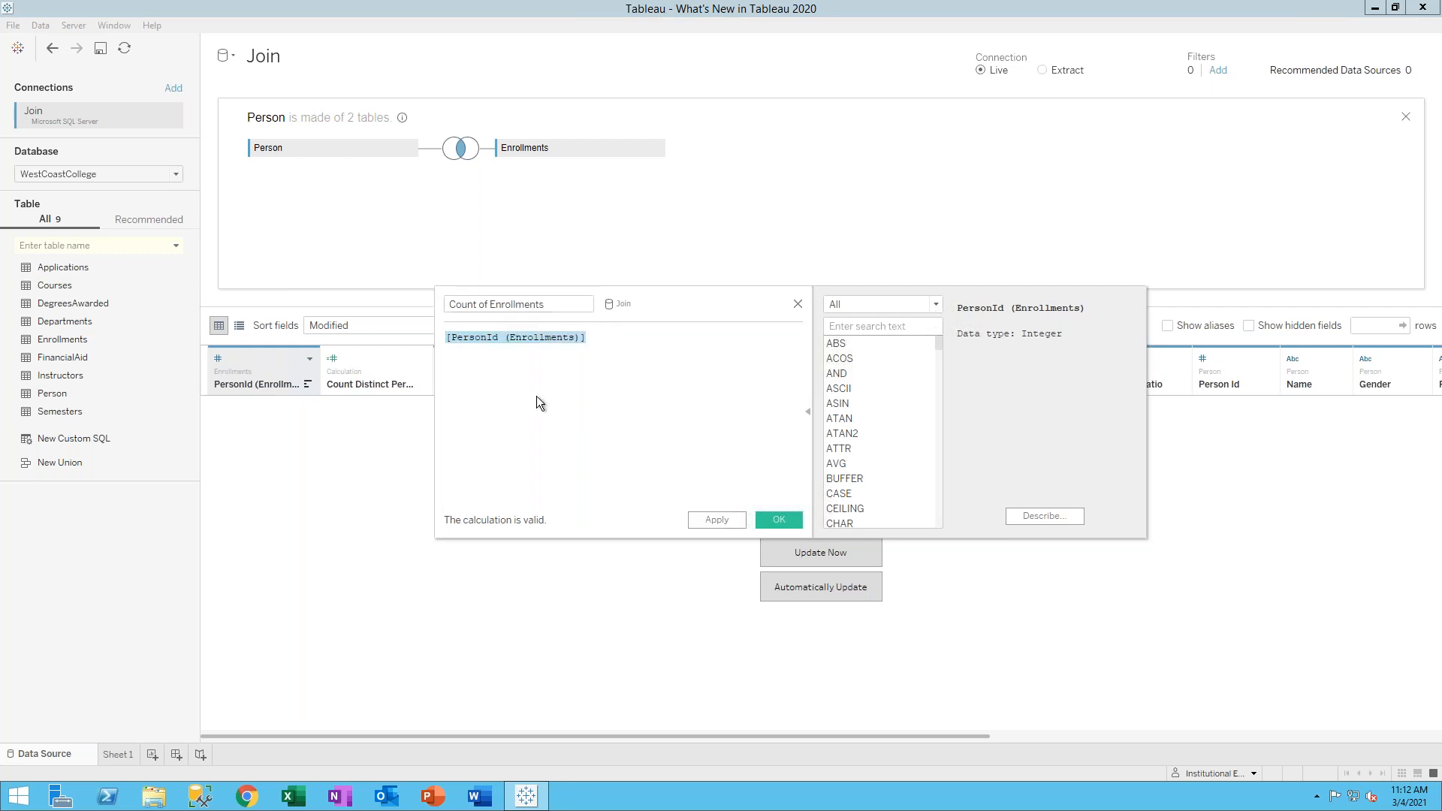
{"action": "type", "text": "COUNT([Enrollments Id])"}
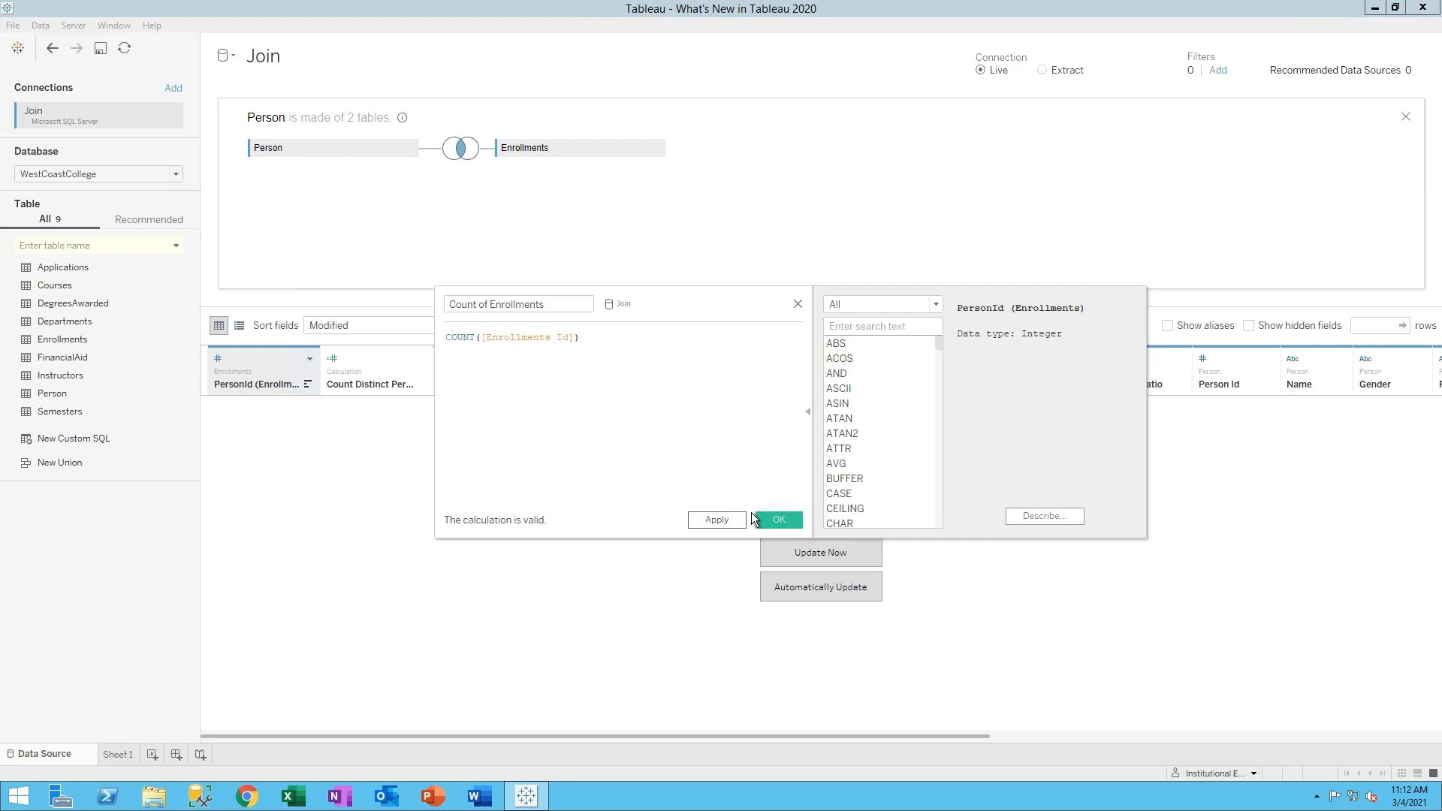
{"action": "left_click", "coordinate": [781, 520]}
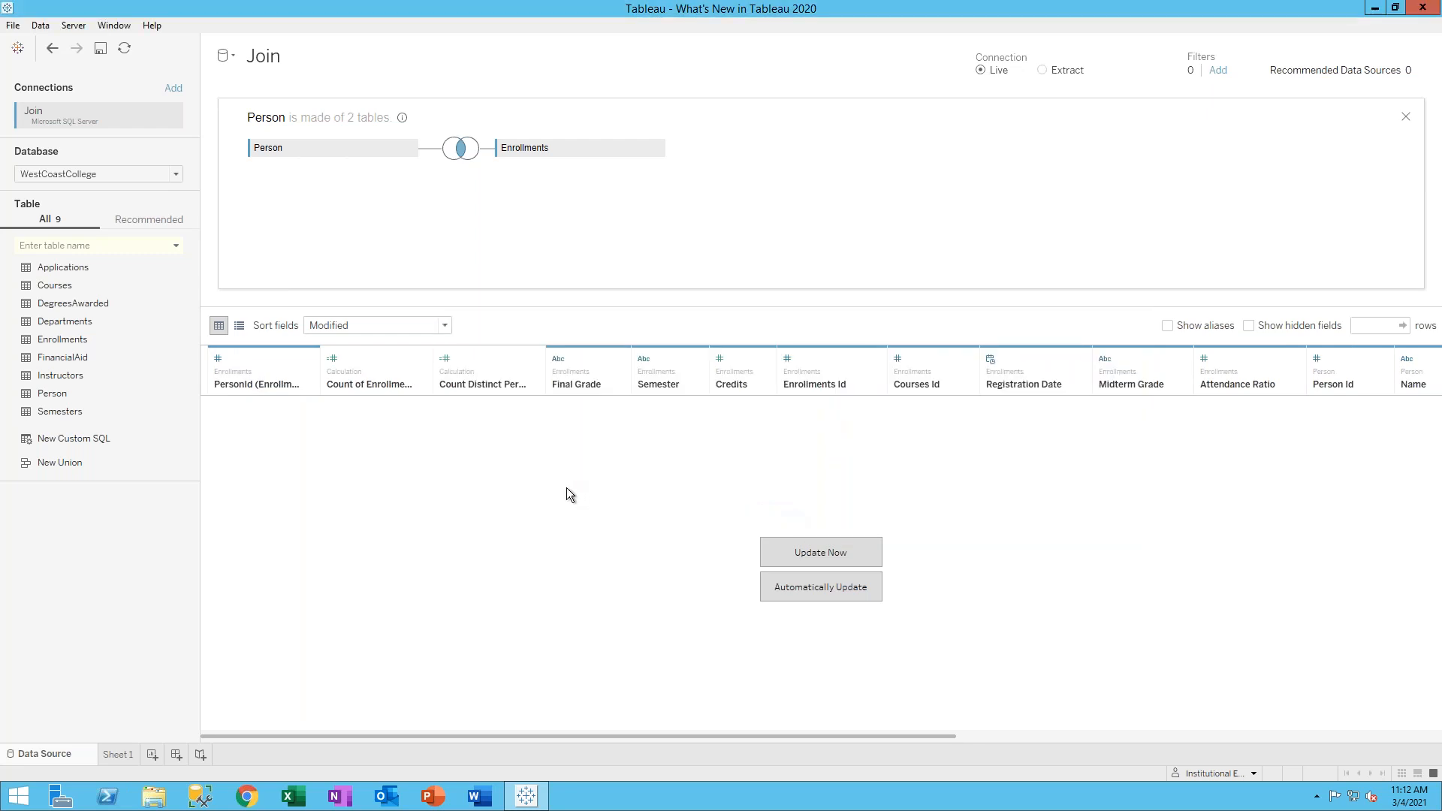
{"action": "left_click", "coordinate": [790, 559]}
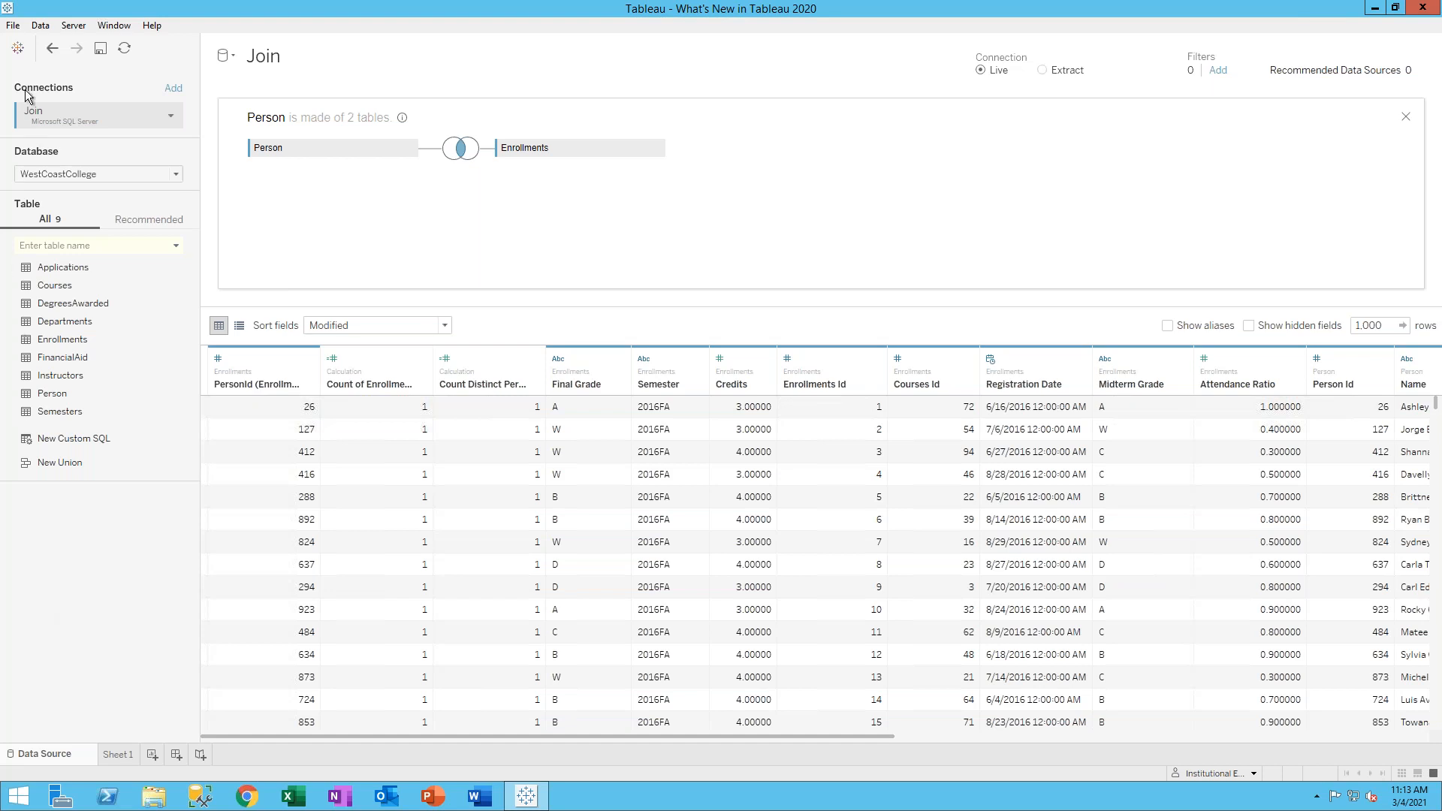
Open the College Profile workbook and show the physical tables inside the Migrated Data table of its Enrollments data source
{"action": "left_click", "coordinate": [18, 50]}
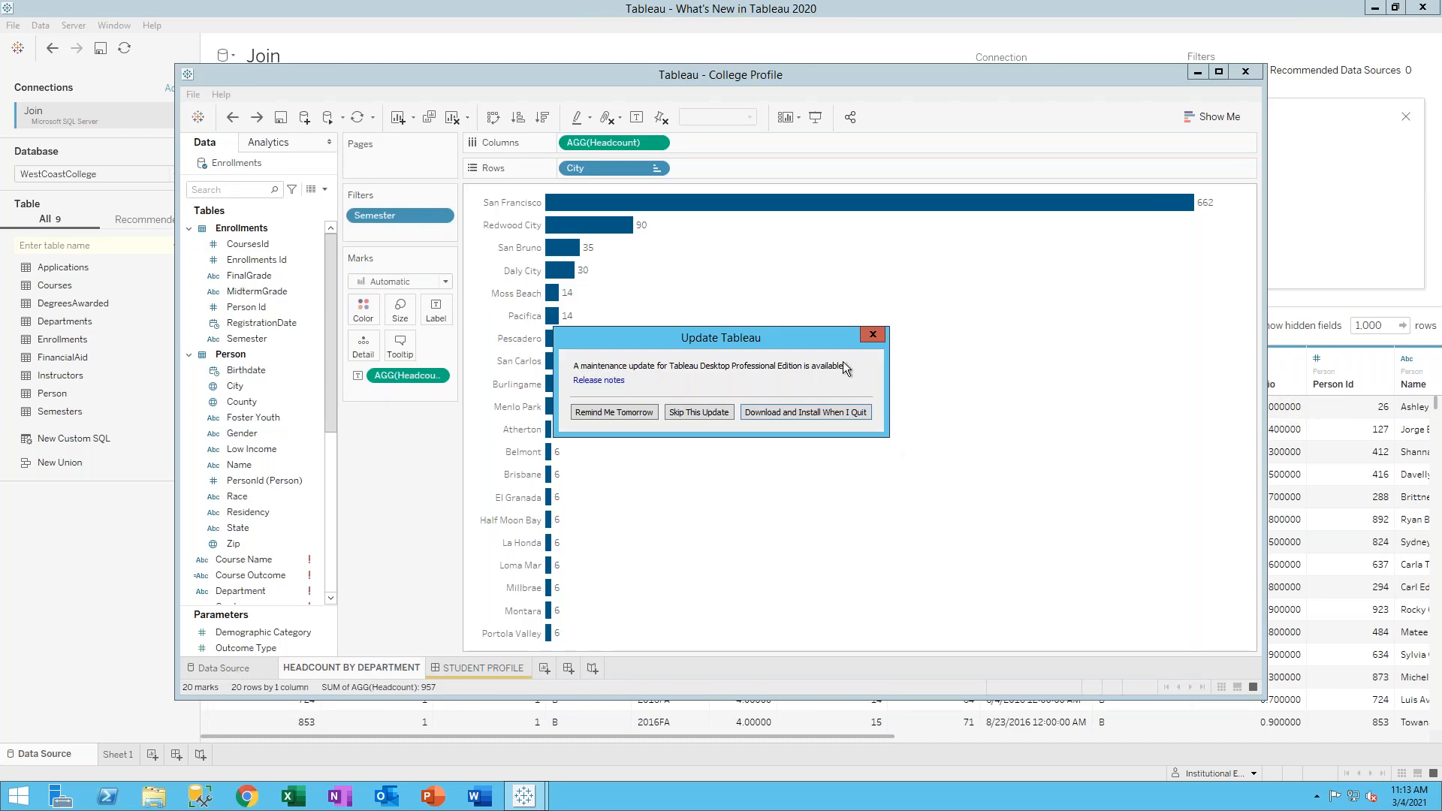
{"action": "left_click", "coordinate": [872, 334]}
{"action": "left_click", "coordinate": [239, 667]}
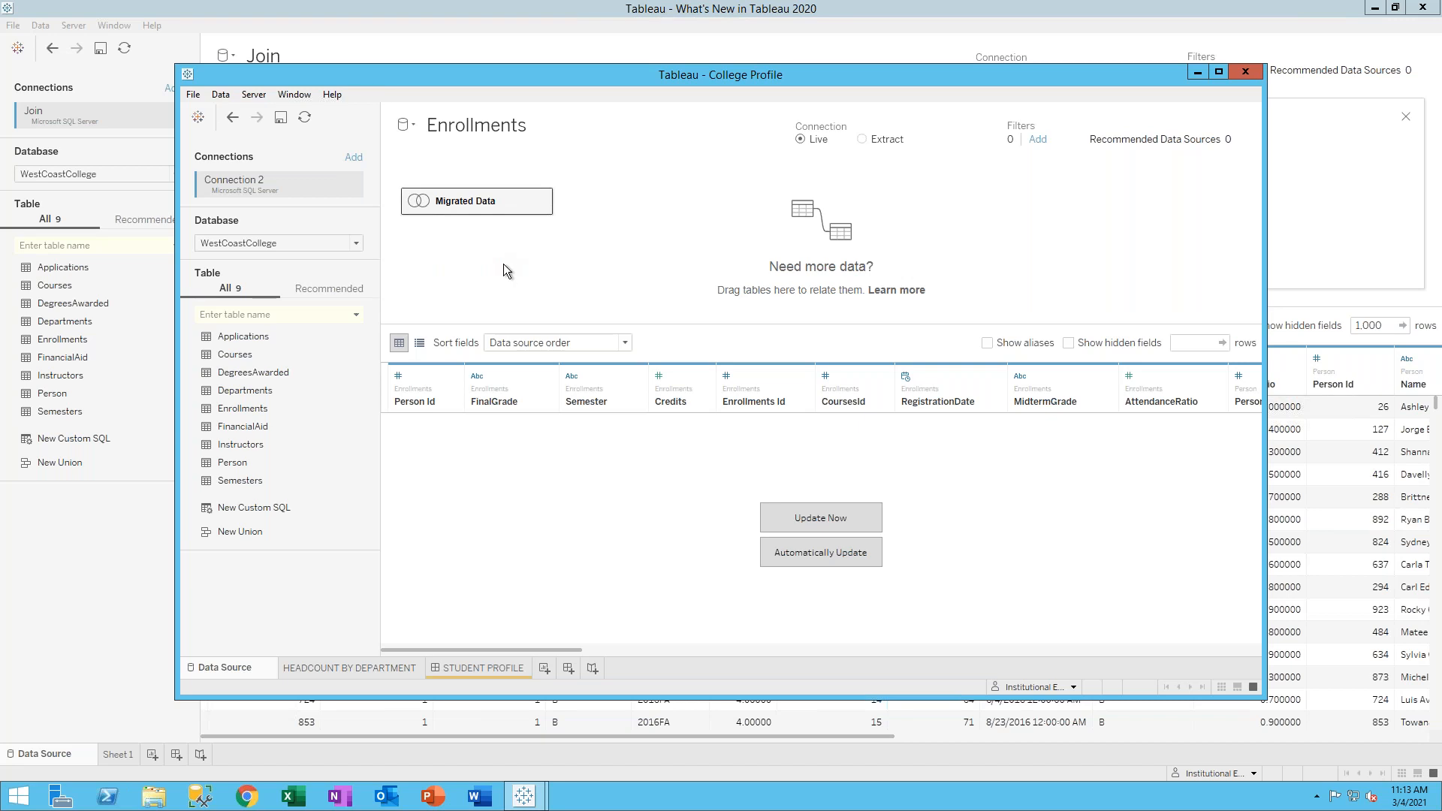
{"action": "mouse_move", "coordinate": [486, 196]}
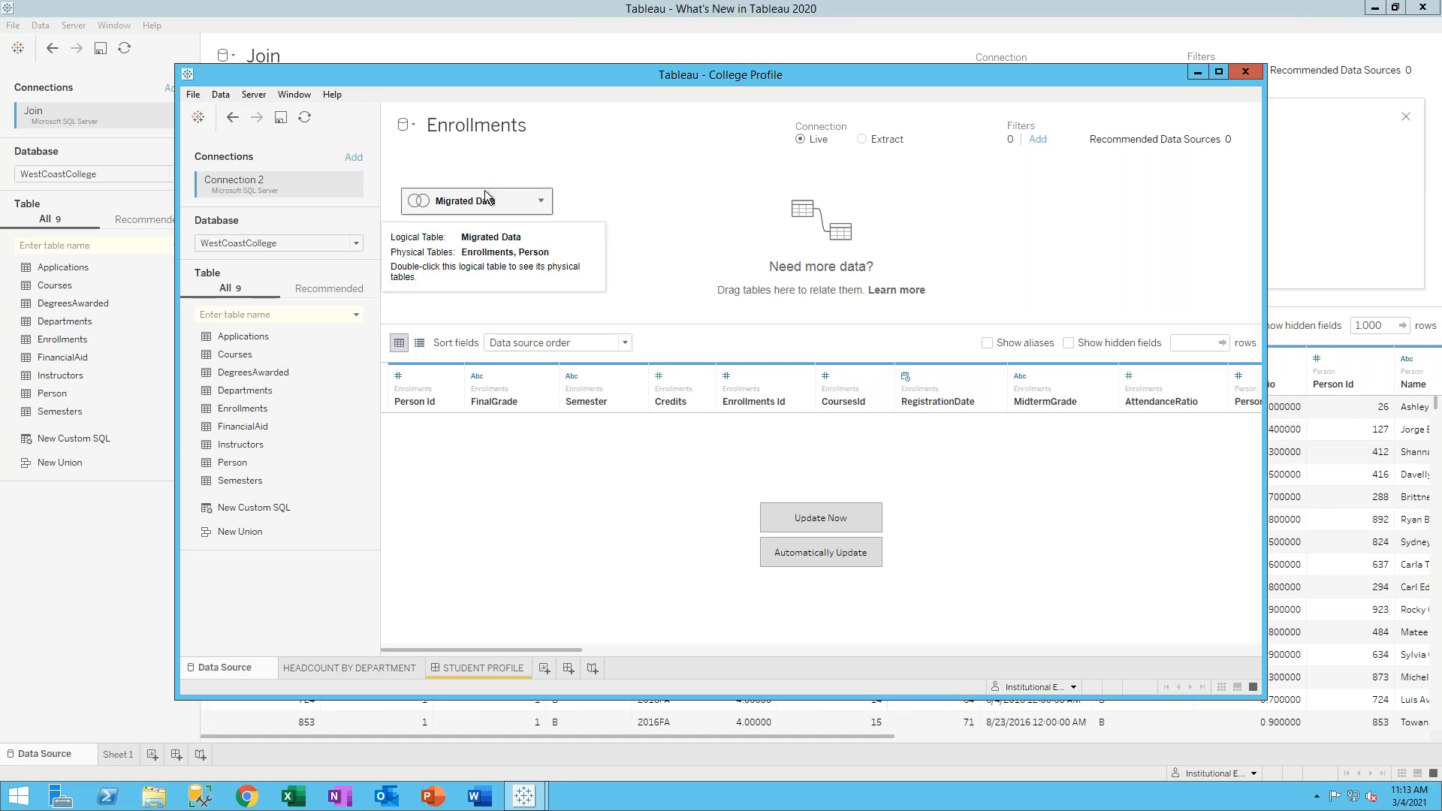
{"action": "left_click", "coordinate": [540, 203]}
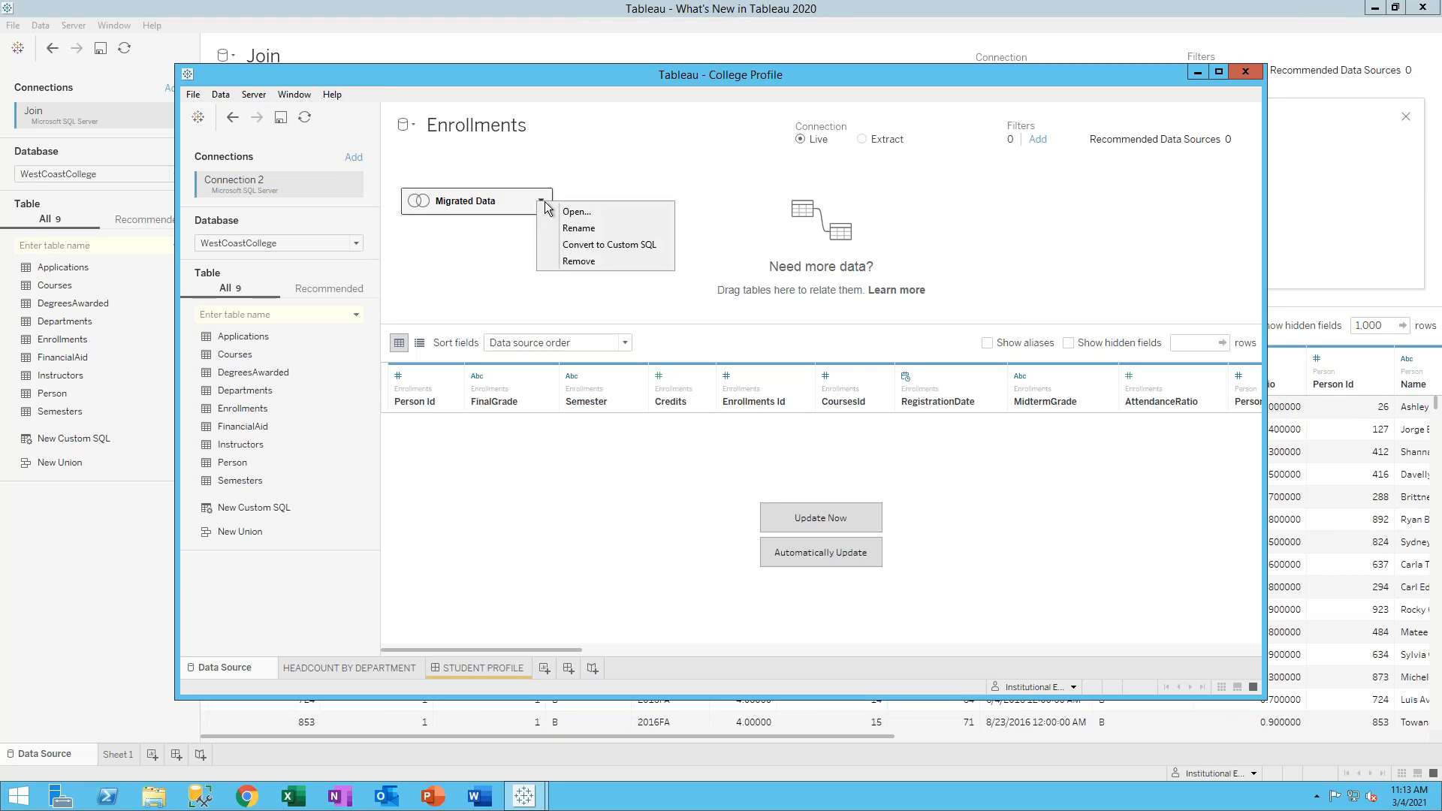
{"action": "left_click", "coordinate": [569, 208]}
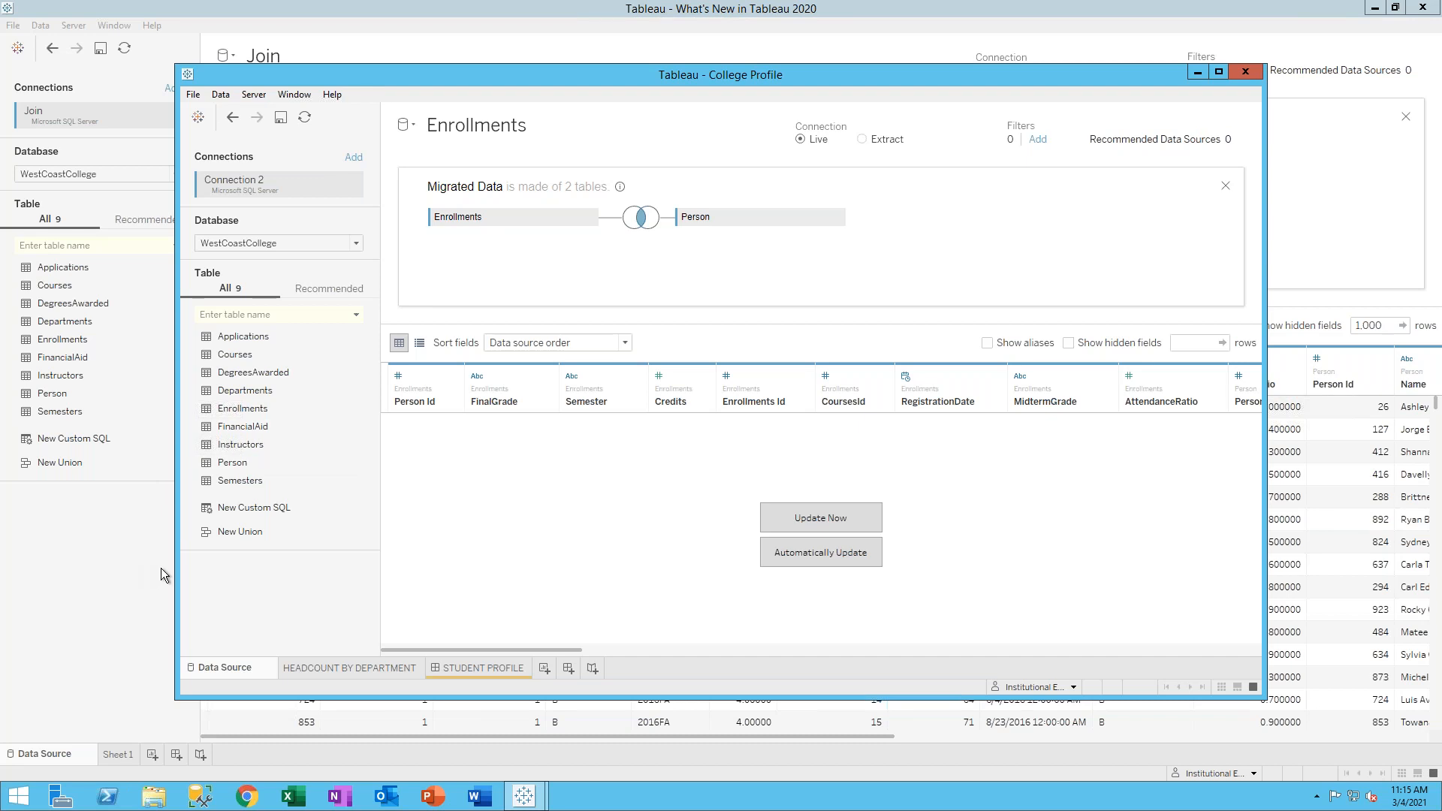
Return to the What's New in Tableau 2020 workbook and rename Sheet 1 as "Enrollment Trend"
{"action": "left_click", "coordinate": [119, 541]}
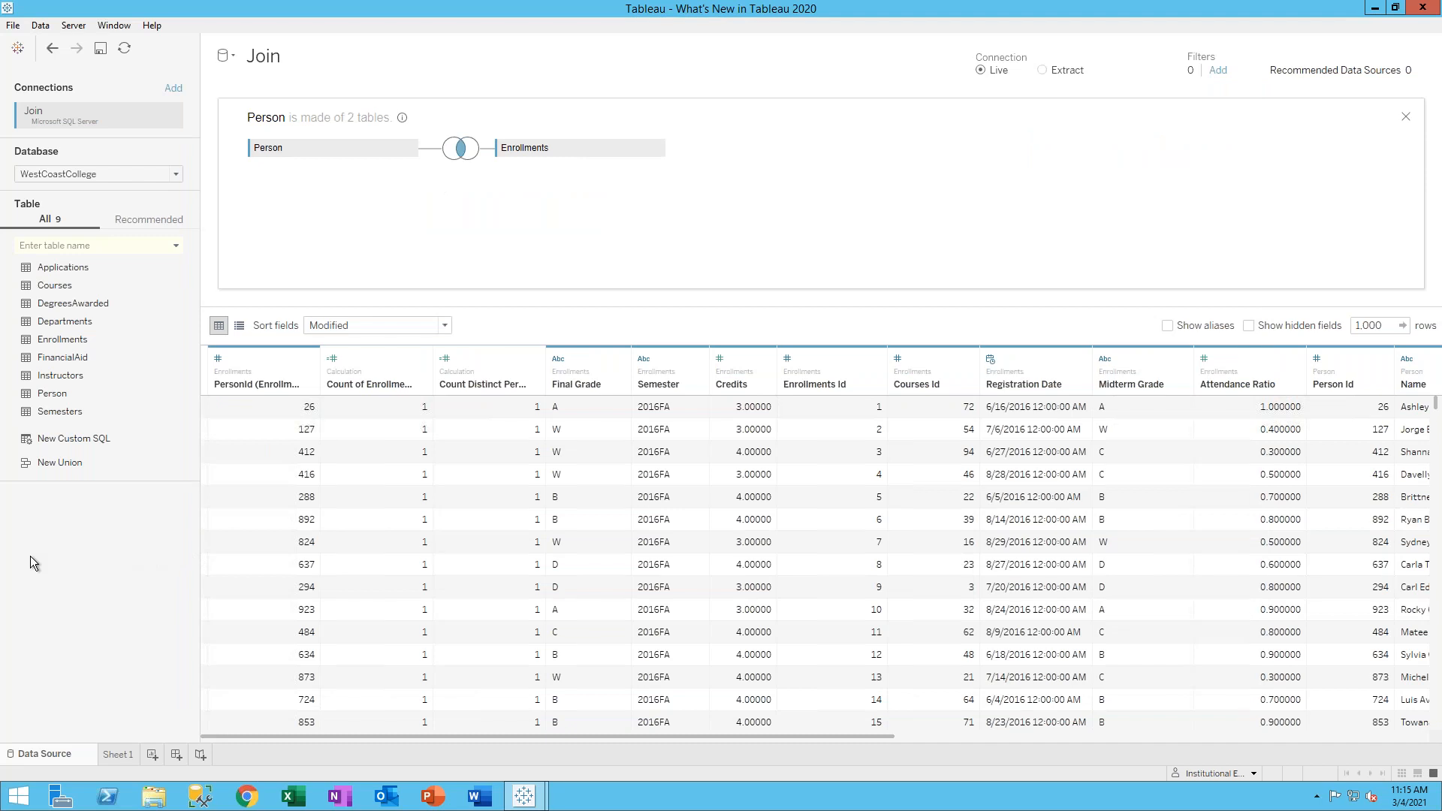
{"action": "left_click", "coordinate": [110, 749]}
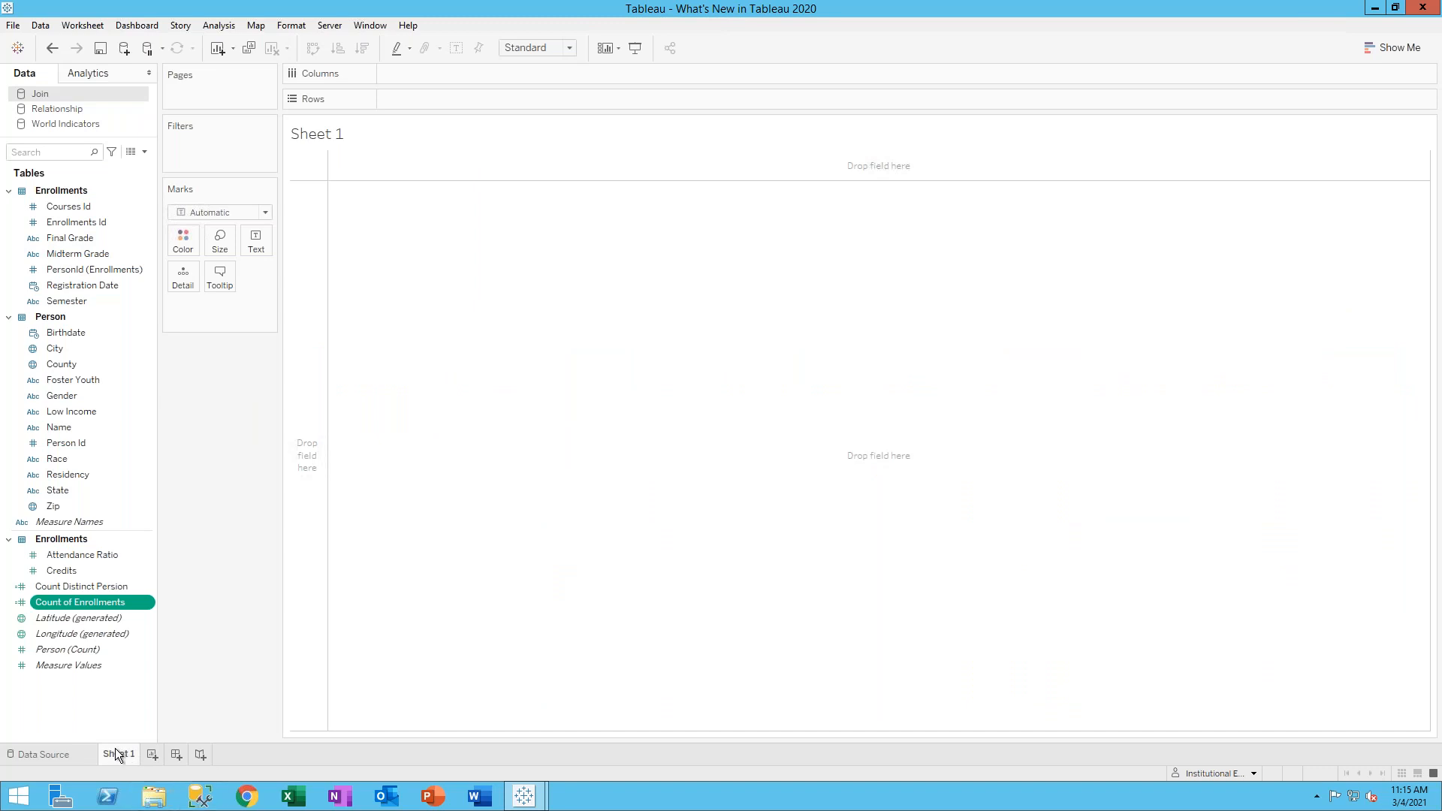
{"action": "double_click", "coordinate": [115, 751]}
{"action": "type", "text": "Enrollment Tr"}
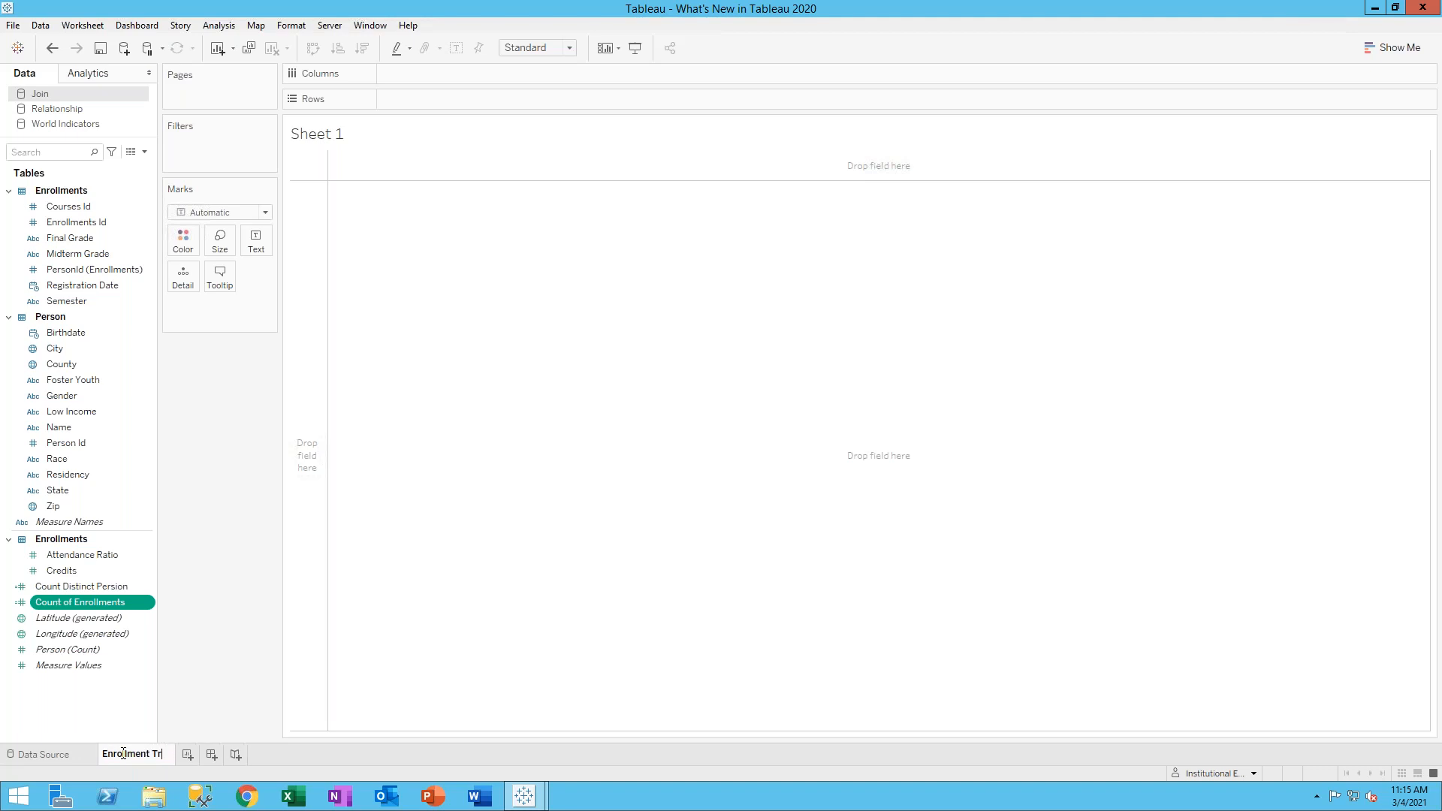
{"action": "type", "text": "end"}
{"action": "key", "text": "Return"}
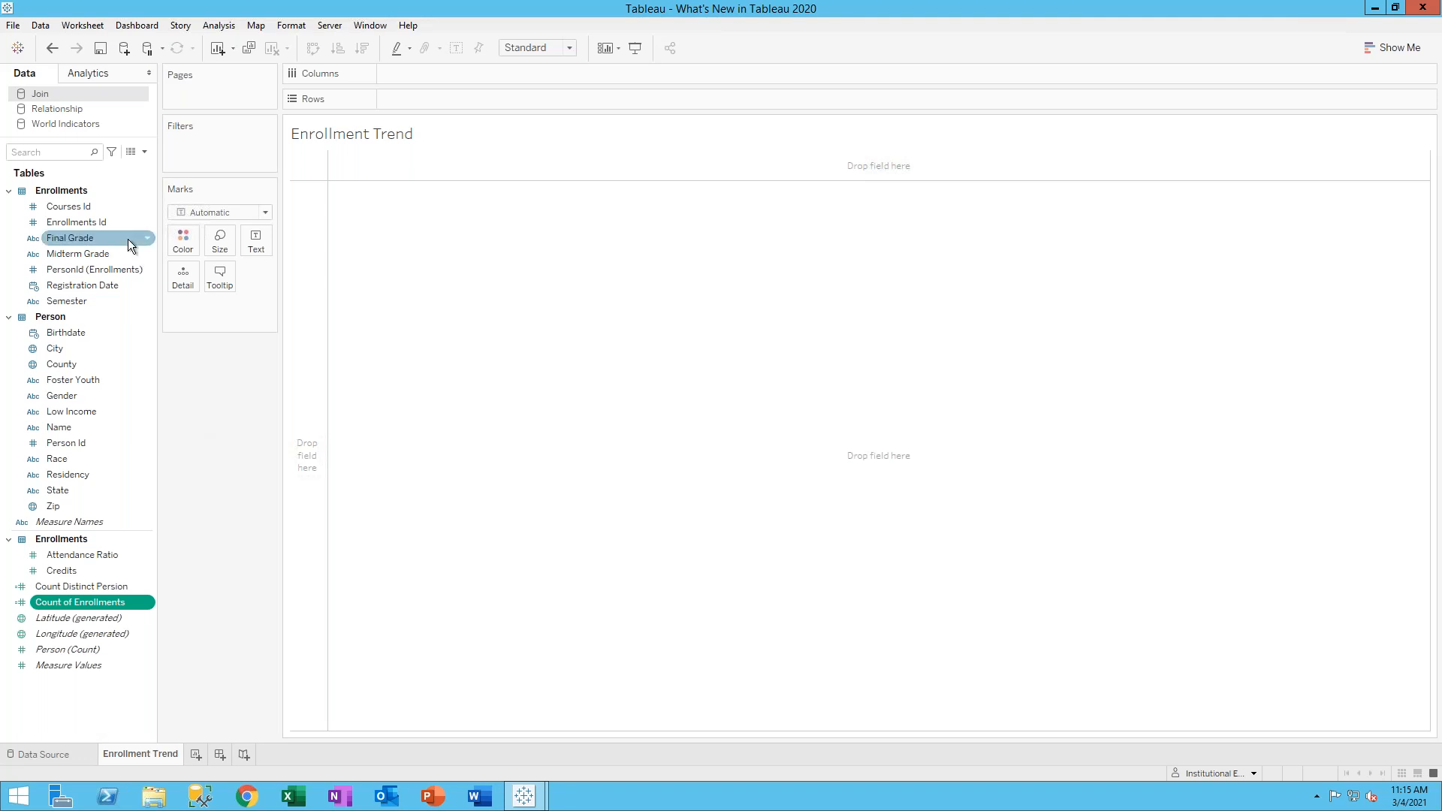
Add Registration Date to Columns, drill it down to months, and remove the year and quarter levels
{"action": "left_click_drag", "start_coordinate": [124, 289], "coordinate": [473, 78]}
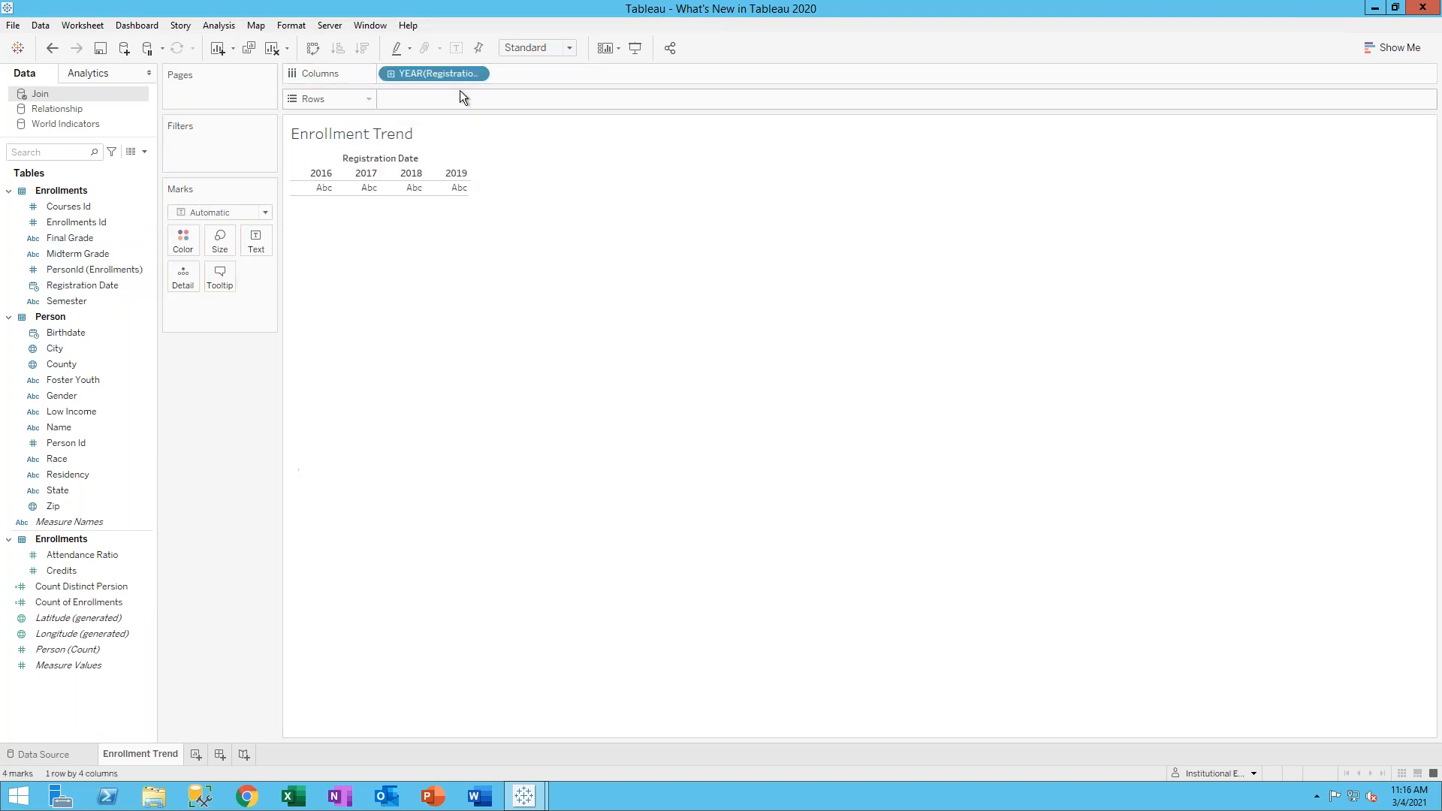
{"action": "double_click", "coordinate": [391, 73]}
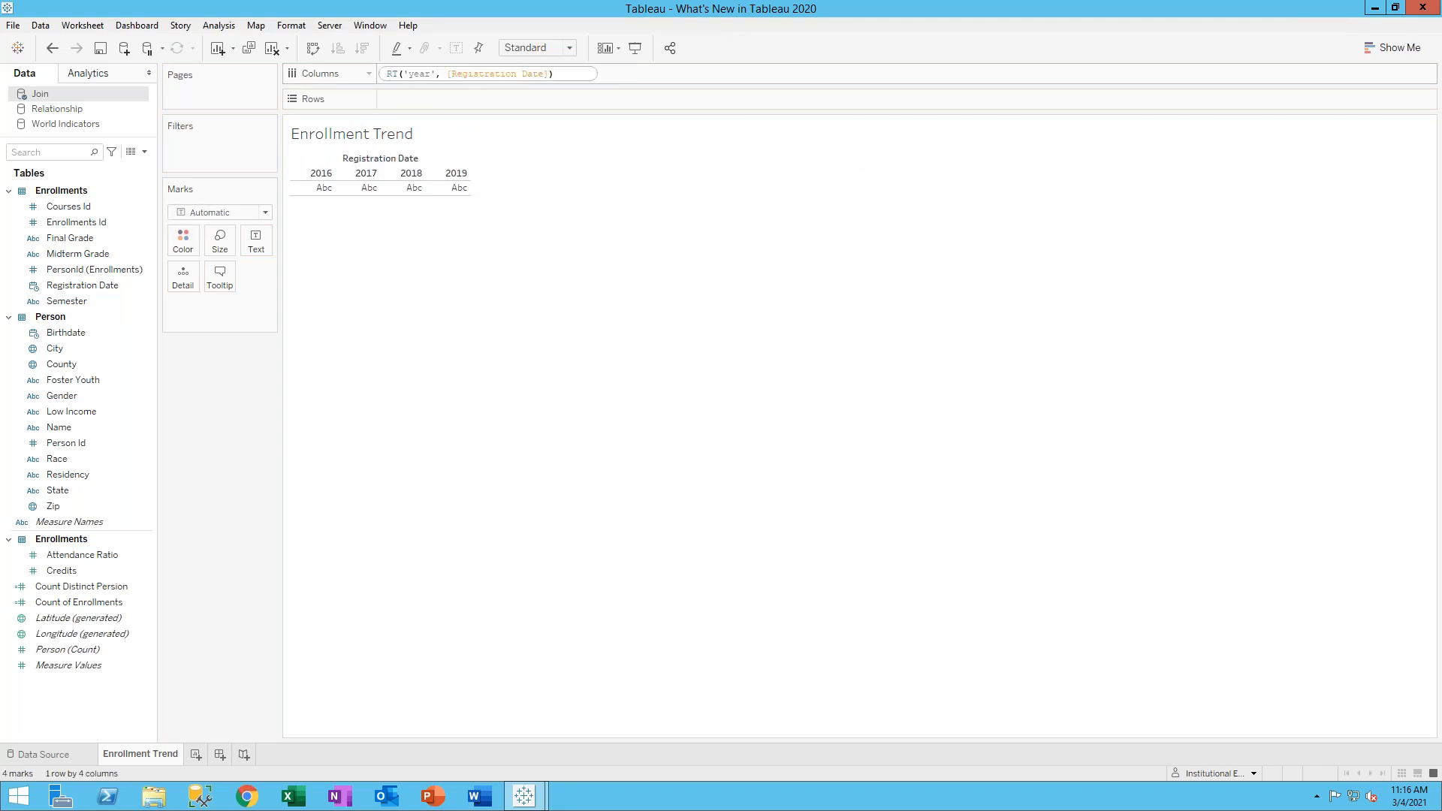
{"action": "key", "text": "Escape"}
{"action": "left_click", "coordinate": [390, 73]}
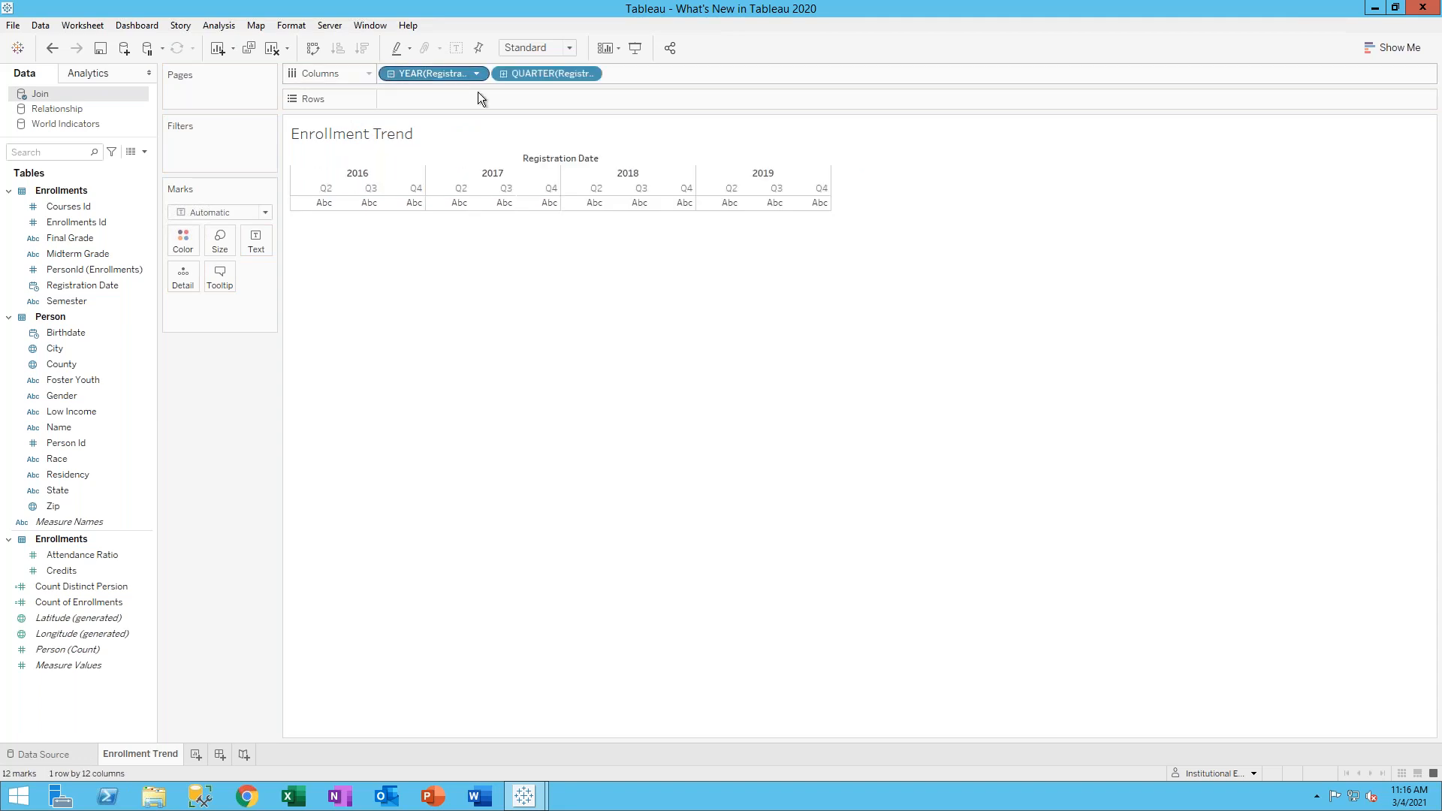
{"action": "left_click", "coordinate": [504, 74]}
{"action": "left_click_drag", "start_coordinate": [448, 74], "coordinate": [308, 134]}
{"action": "left_click_drag", "start_coordinate": [404, 74], "coordinate": [90, 260]}
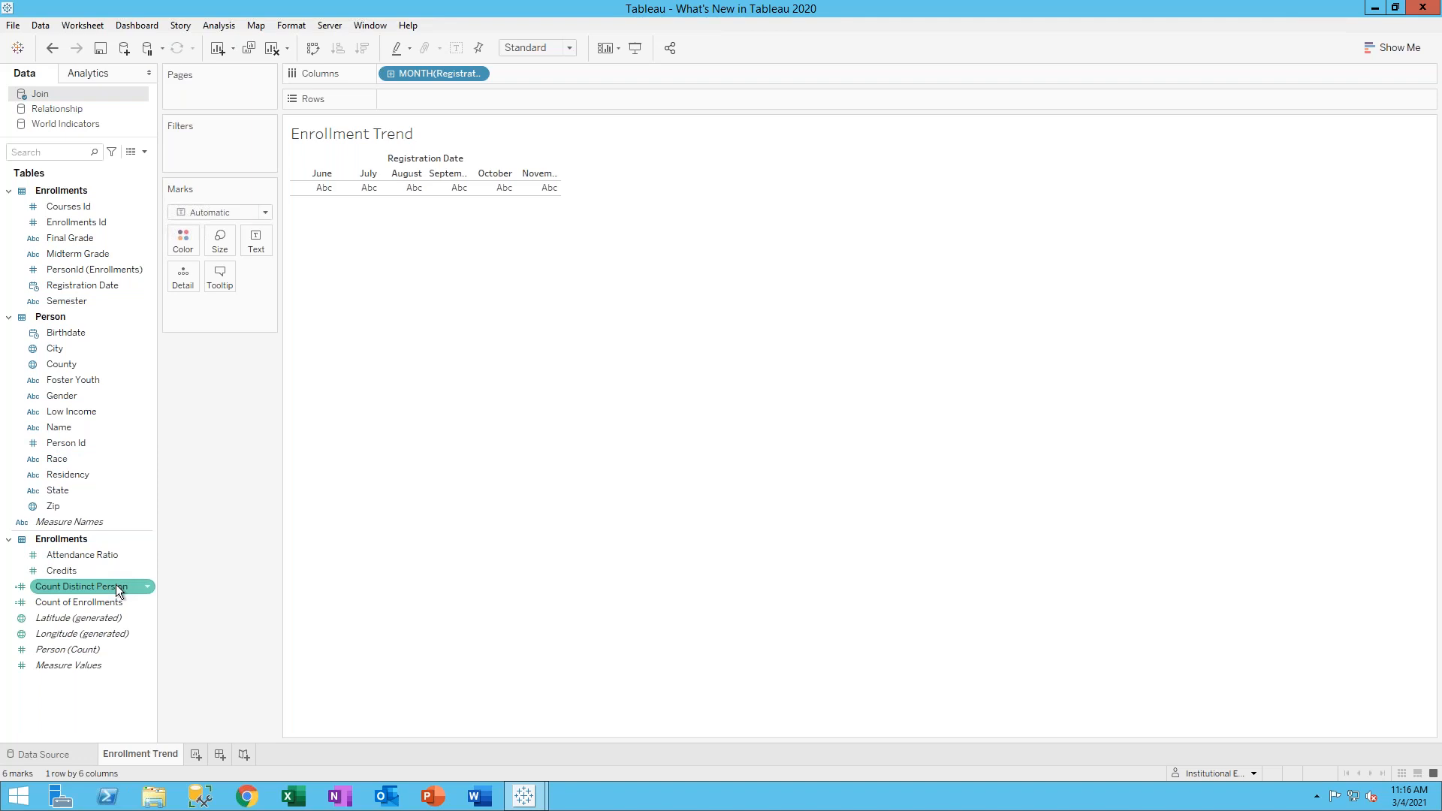
Plot Count Distinct Persion on Rows and label the line's points with the same measure
{"action": "left_click_drag", "start_coordinate": [118, 591], "coordinate": [470, 106]}
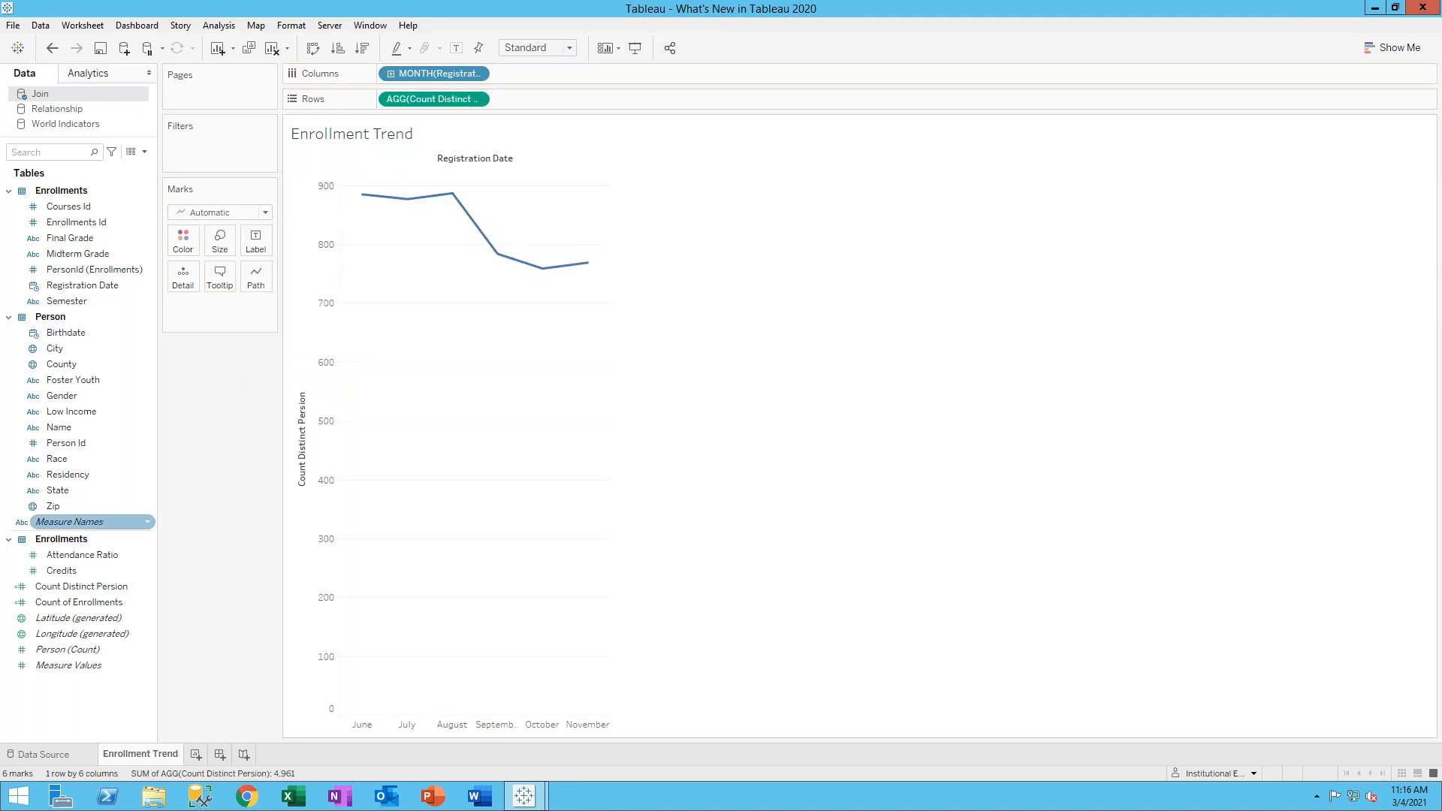
{"action": "left_click_drag", "start_coordinate": [123, 593], "coordinate": [268, 245]}
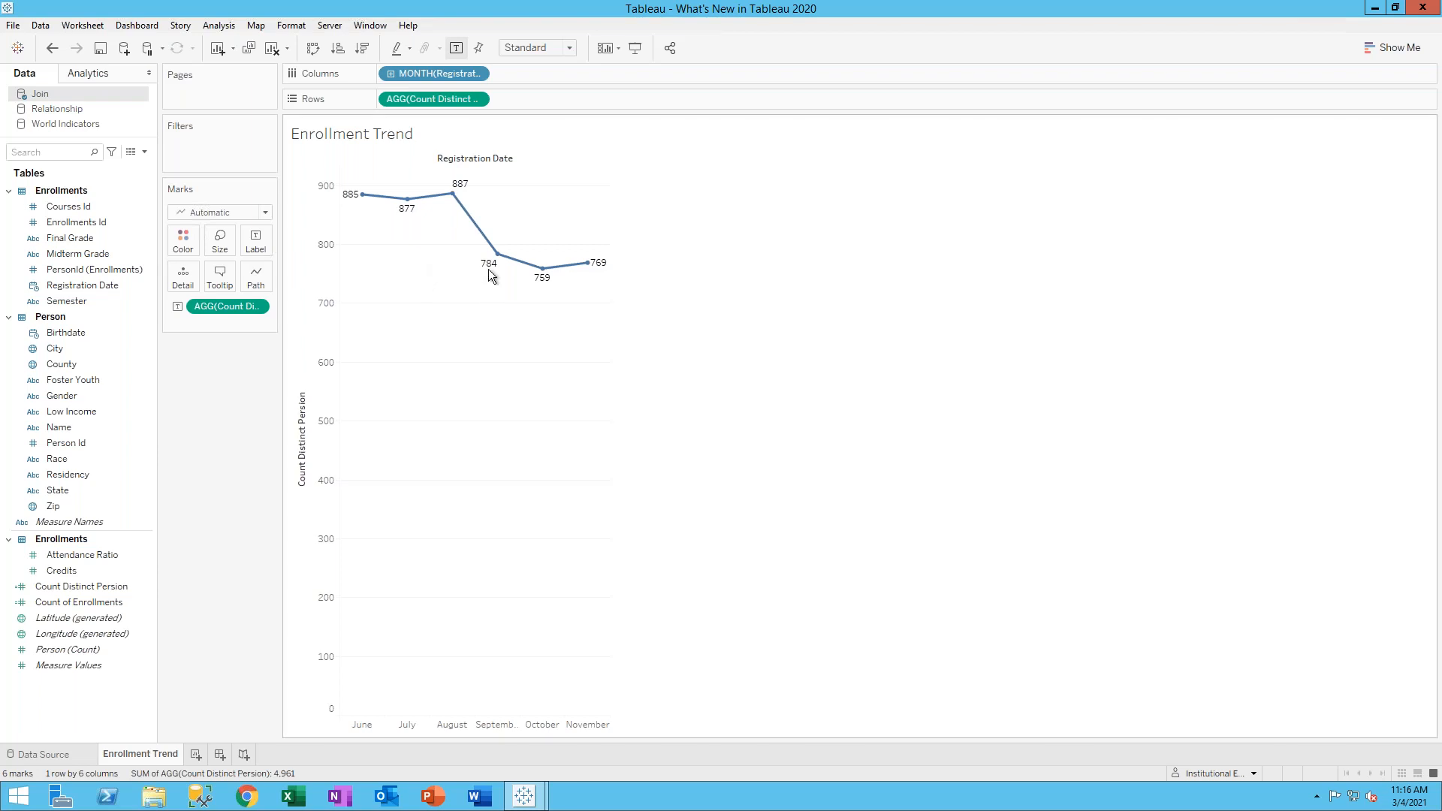
{"action": "mouse_move", "coordinate": [502, 278]}
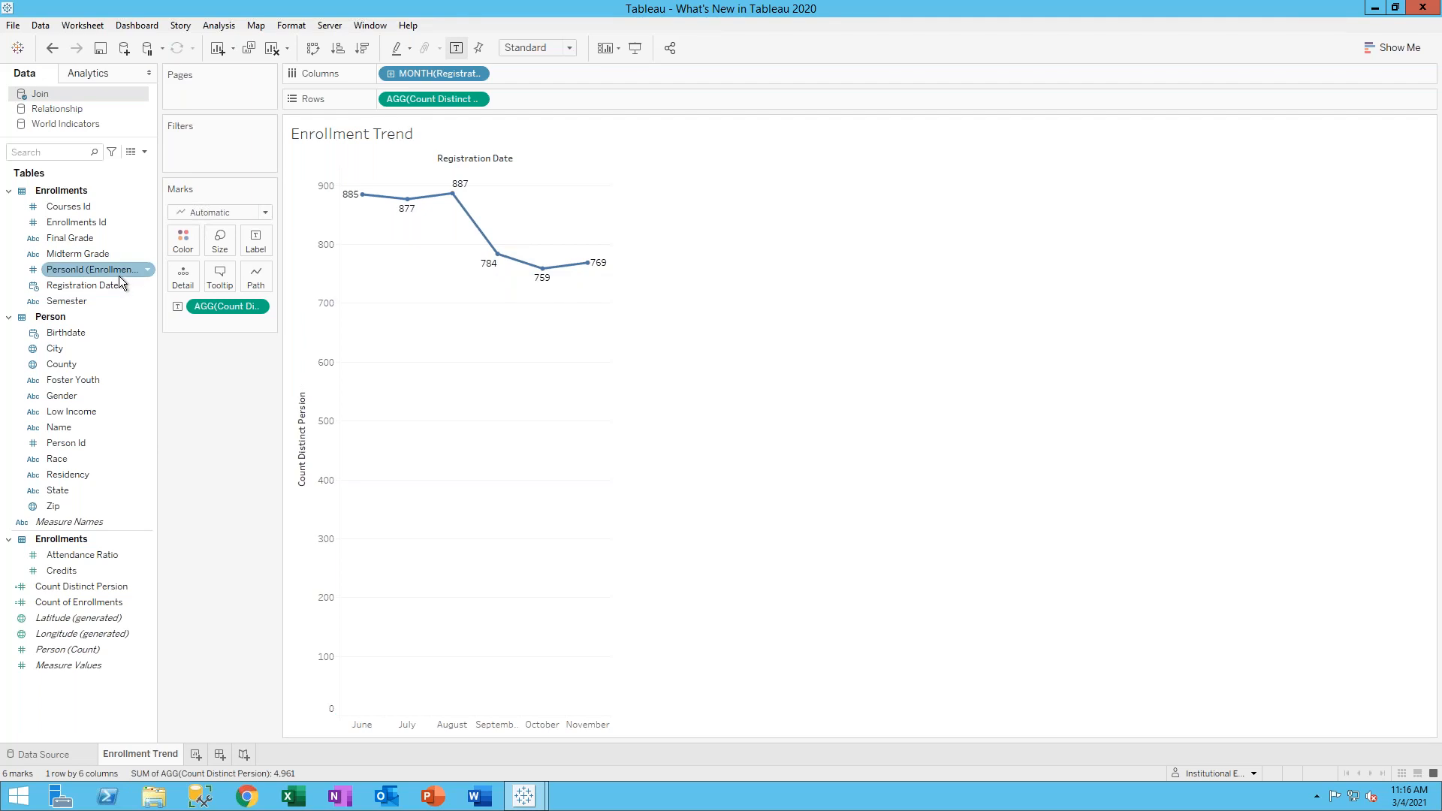
Add a Gender filter to the sheet that uses all values
{"action": "left_click", "coordinate": [66, 398]}
{"action": "left_click_drag", "start_coordinate": [66, 402], "coordinate": [184, 142]}
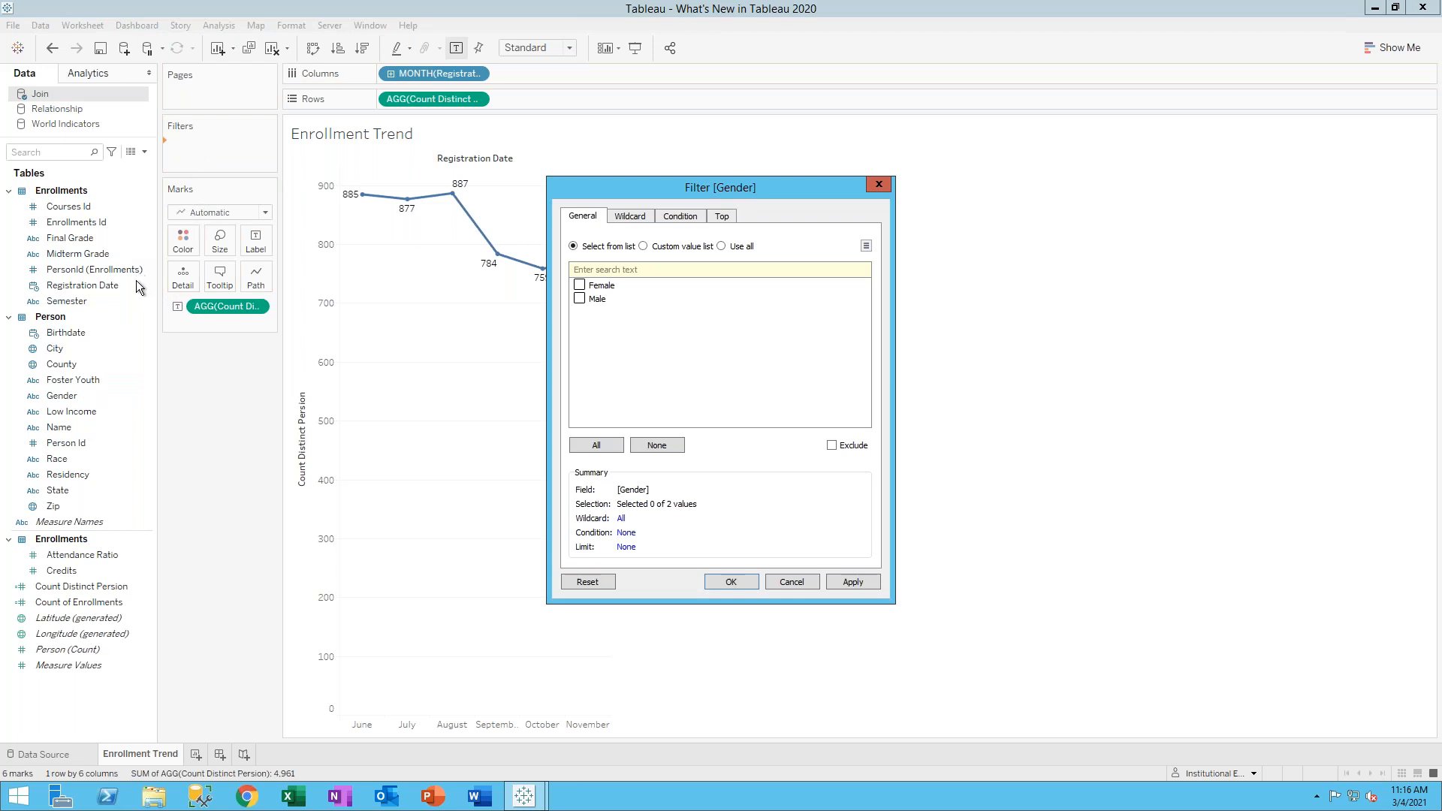
{"action": "left_click", "coordinate": [721, 246]}
{"action": "left_click", "coordinate": [853, 582]}
{"action": "left_click", "coordinate": [721, 580]}
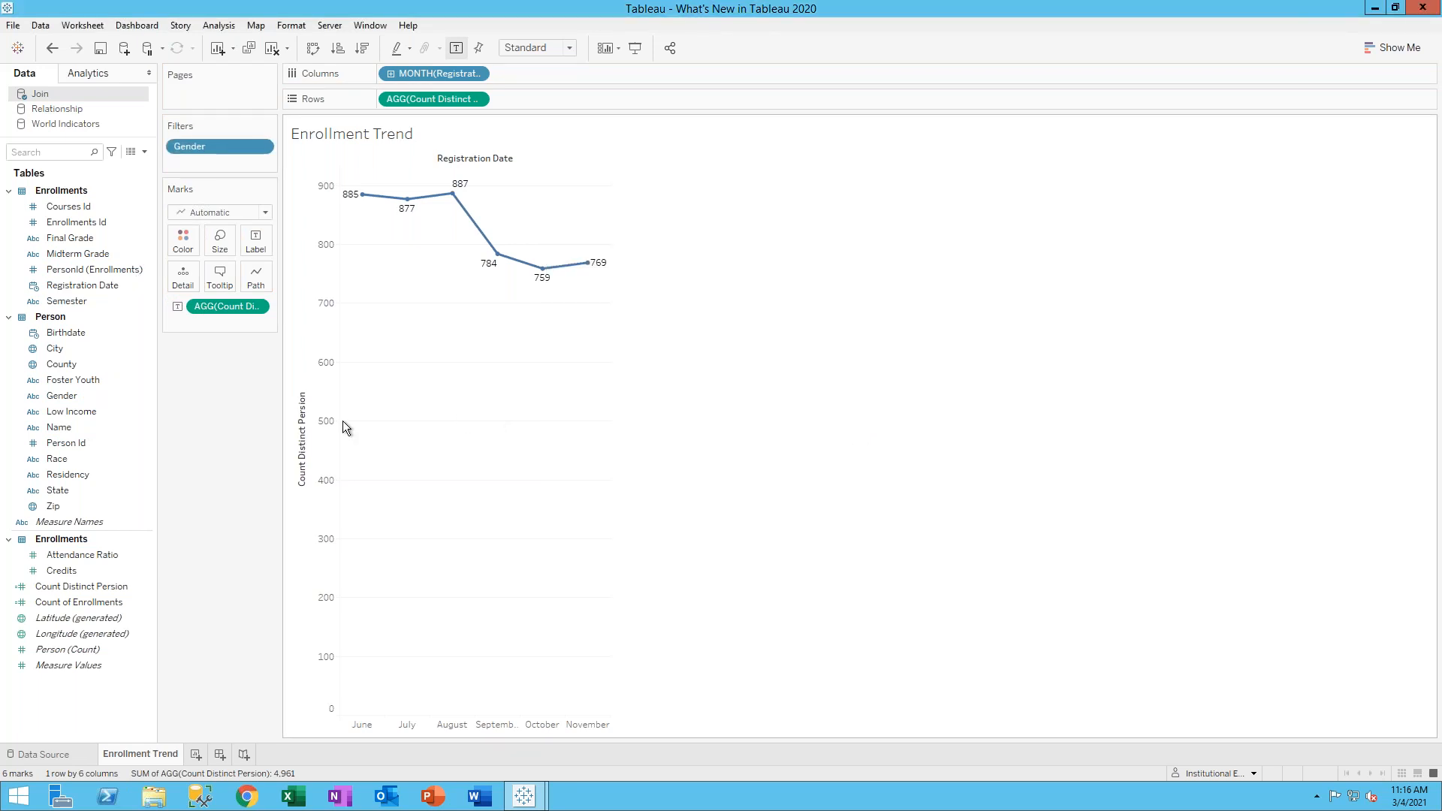
Add a filter on the years of Registration Date that uses all values
{"action": "left_click_drag", "start_coordinate": [97, 287], "coordinate": [214, 160]}
{"action": "left_click", "coordinate": [631, 281]}
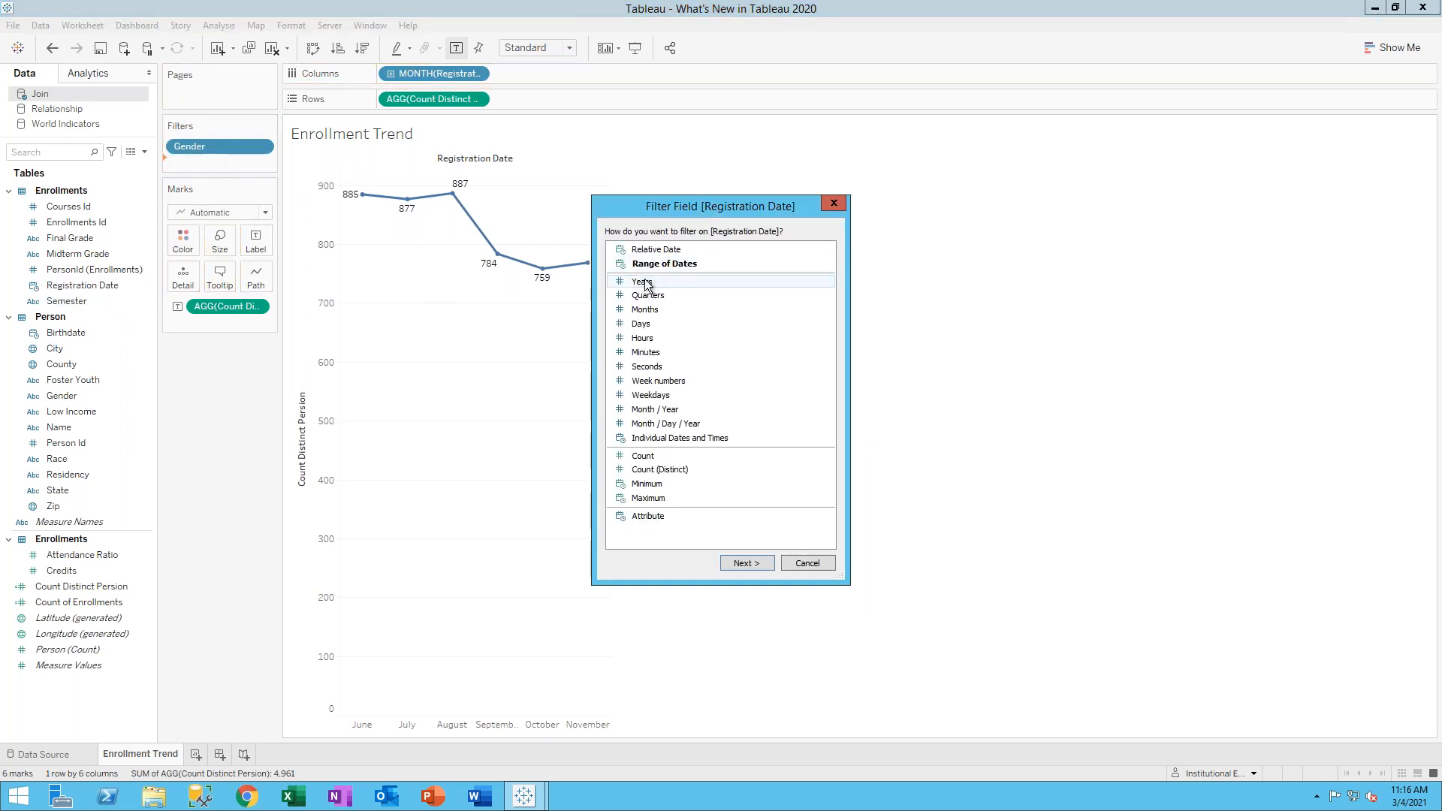
{"action": "left_click", "coordinate": [751, 561]}
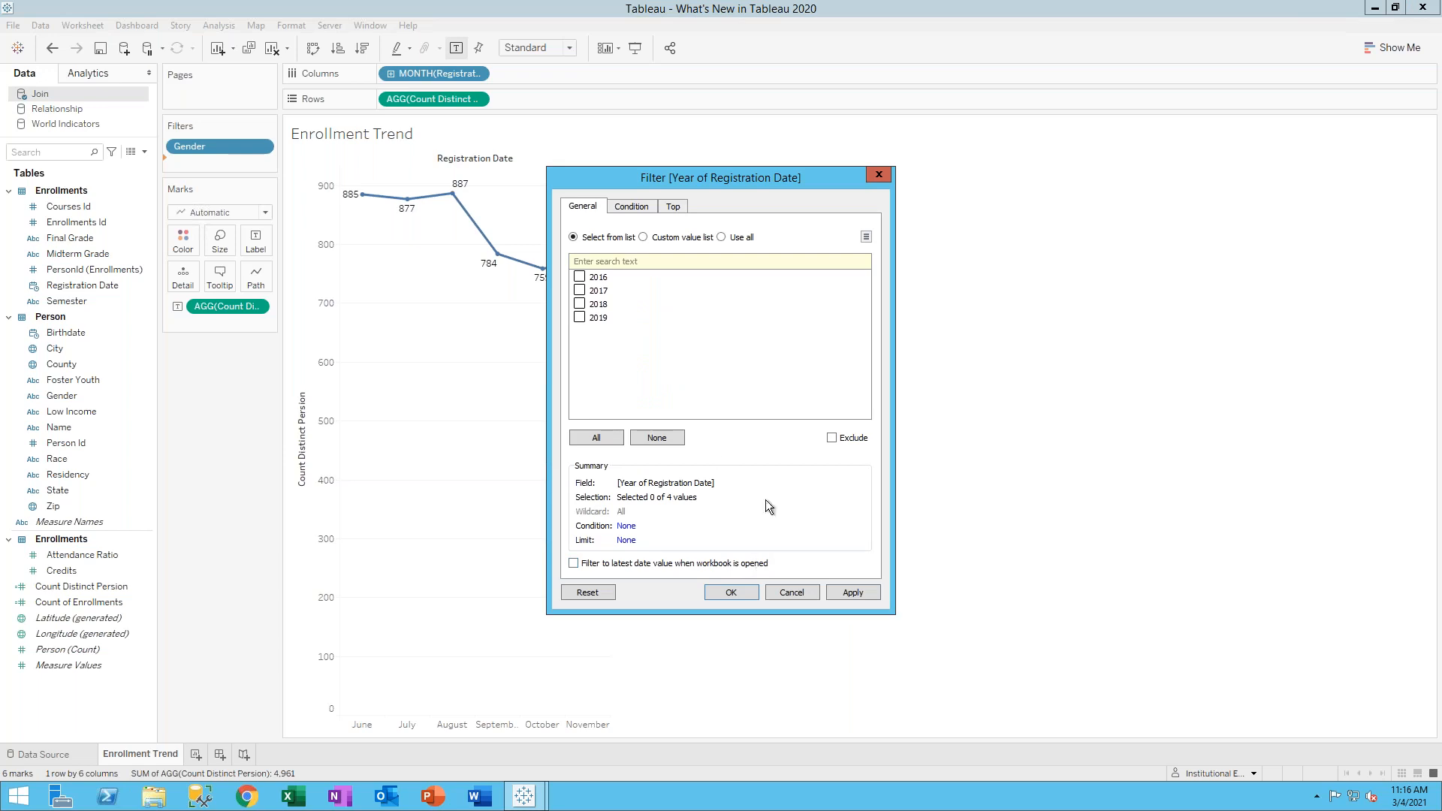
{"action": "left_click", "coordinate": [723, 237]}
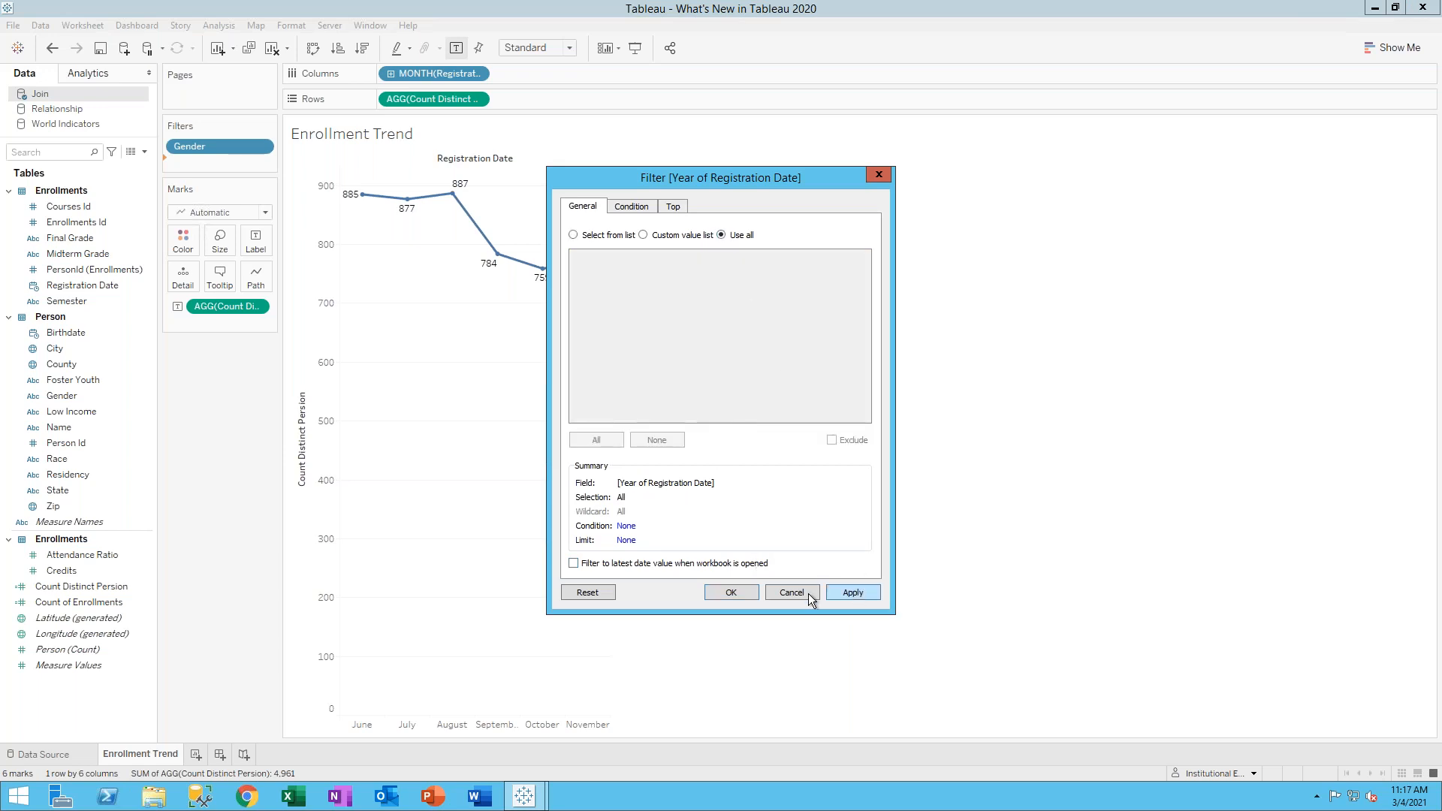
{"action": "left_click", "coordinate": [729, 590]}
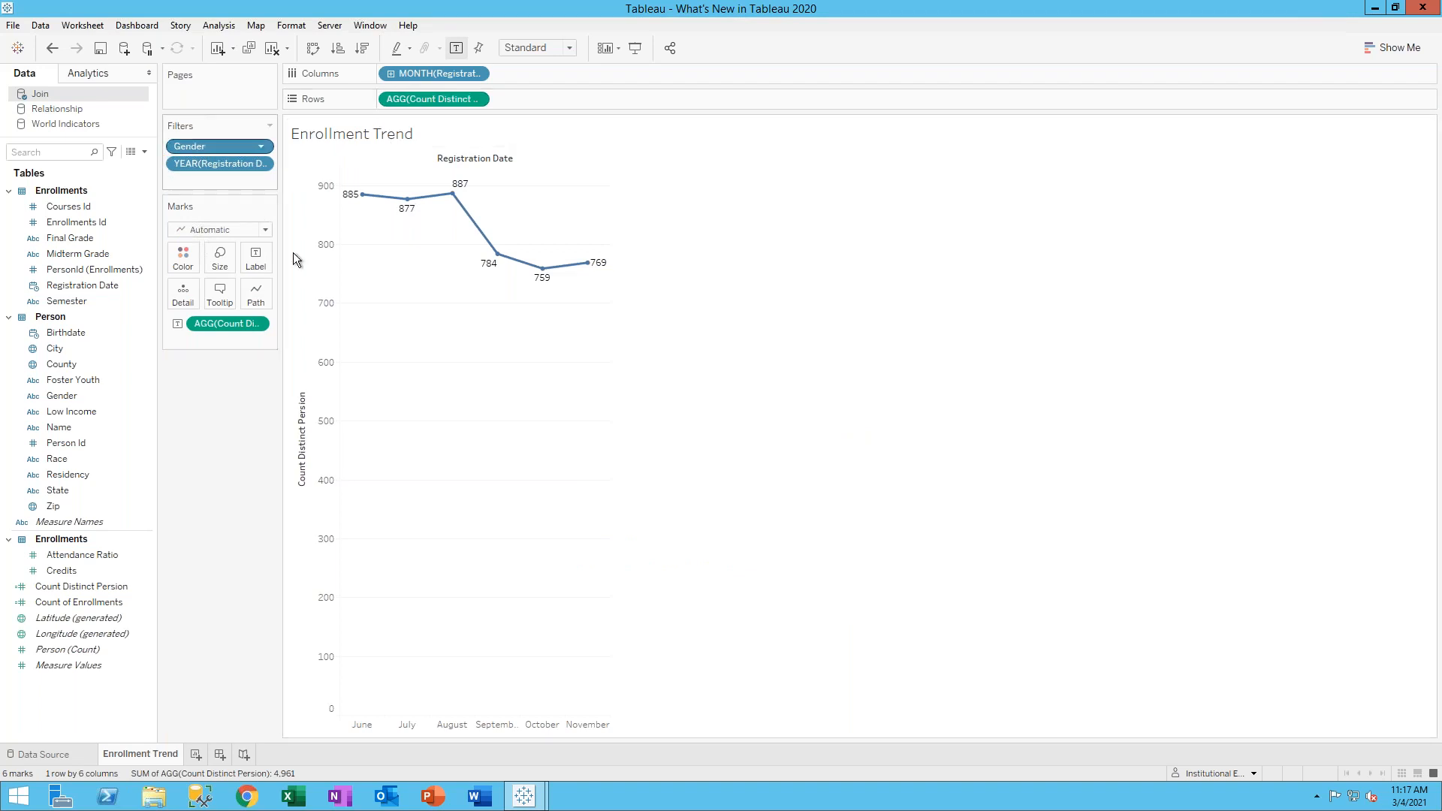
Show the interactive filter controls for Gender and the year of Registration Date
{"action": "right_click", "coordinate": [212, 147]}
{"action": "left_click", "coordinate": [260, 180]}
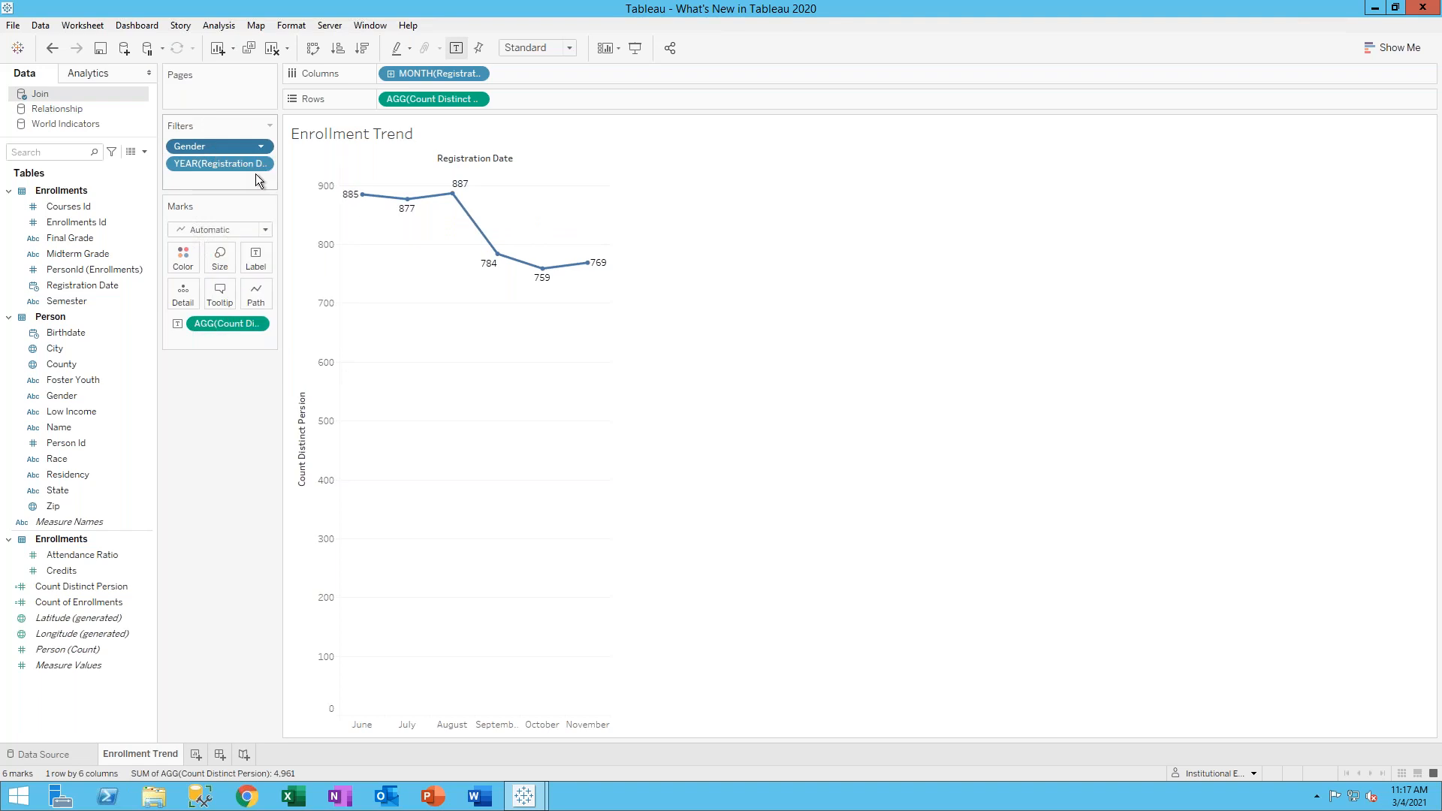
{"action": "right_click", "coordinate": [217, 160]}
{"action": "left_click", "coordinate": [270, 193]}
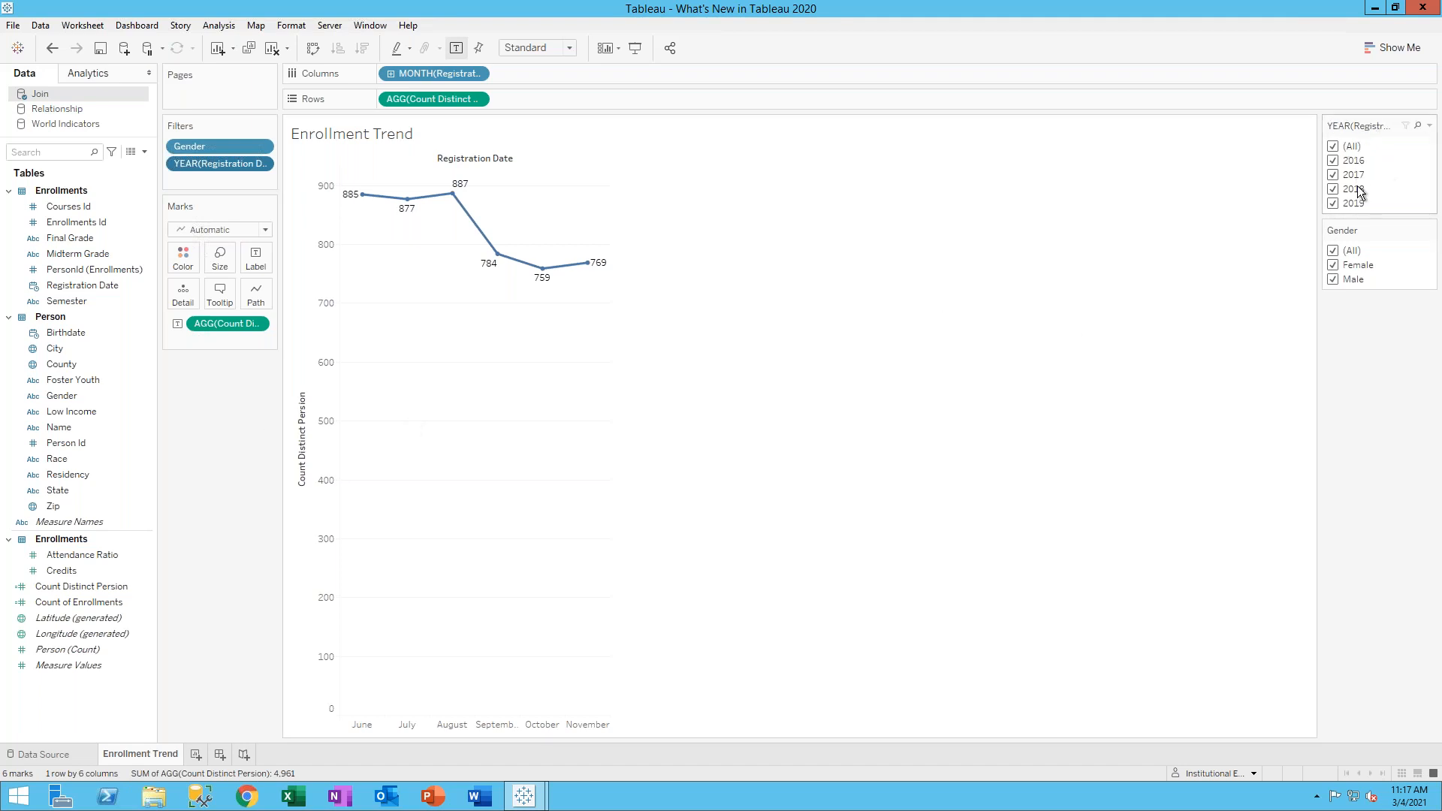
Clear all years in the year filter and add 2016 through 2019 back one at a time to compare the trend
{"action": "left_click", "coordinate": [1336, 147]}
{"action": "left_click", "coordinate": [1334, 160]}
{"action": "left_click", "coordinate": [1334, 174]}
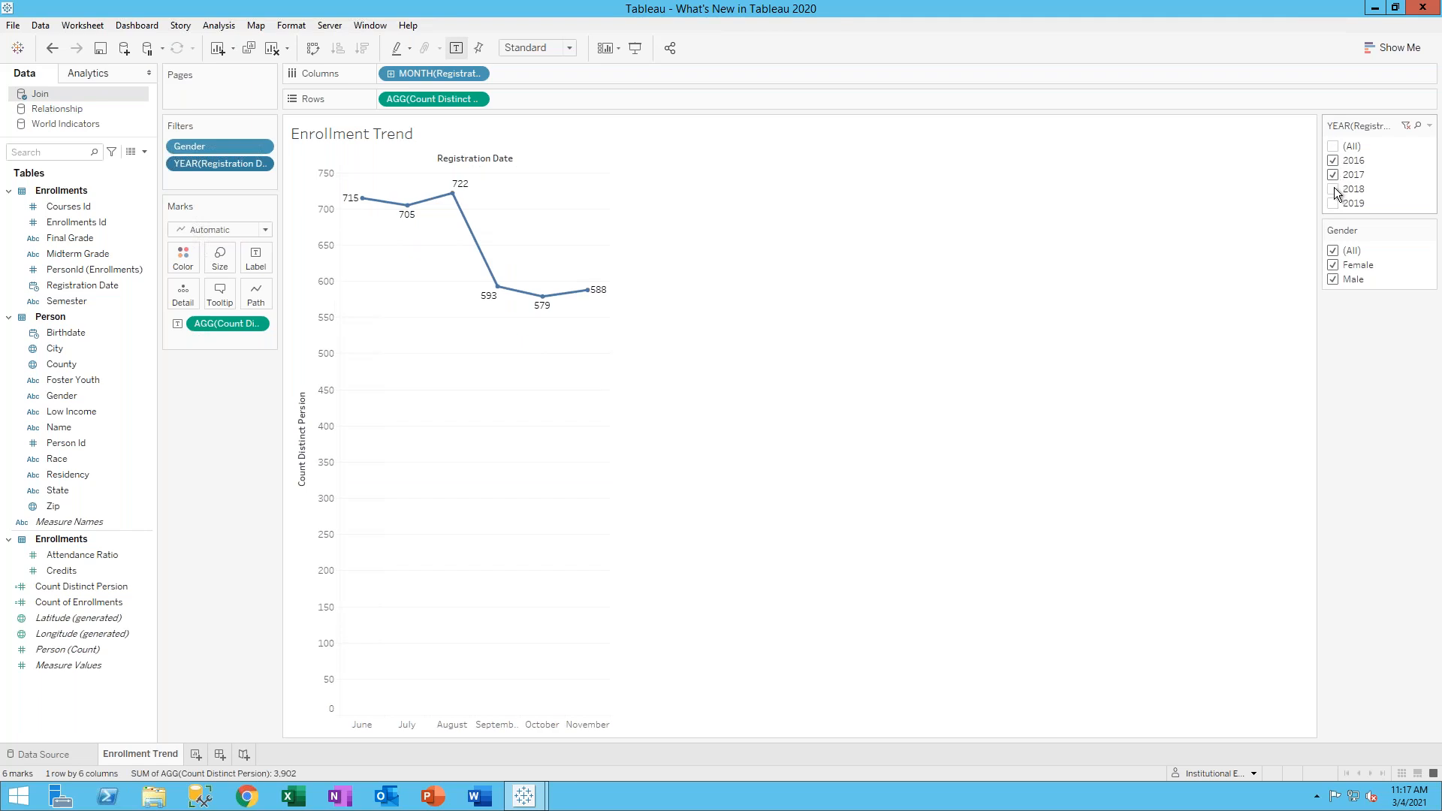
{"action": "left_click", "coordinate": [1334, 189]}
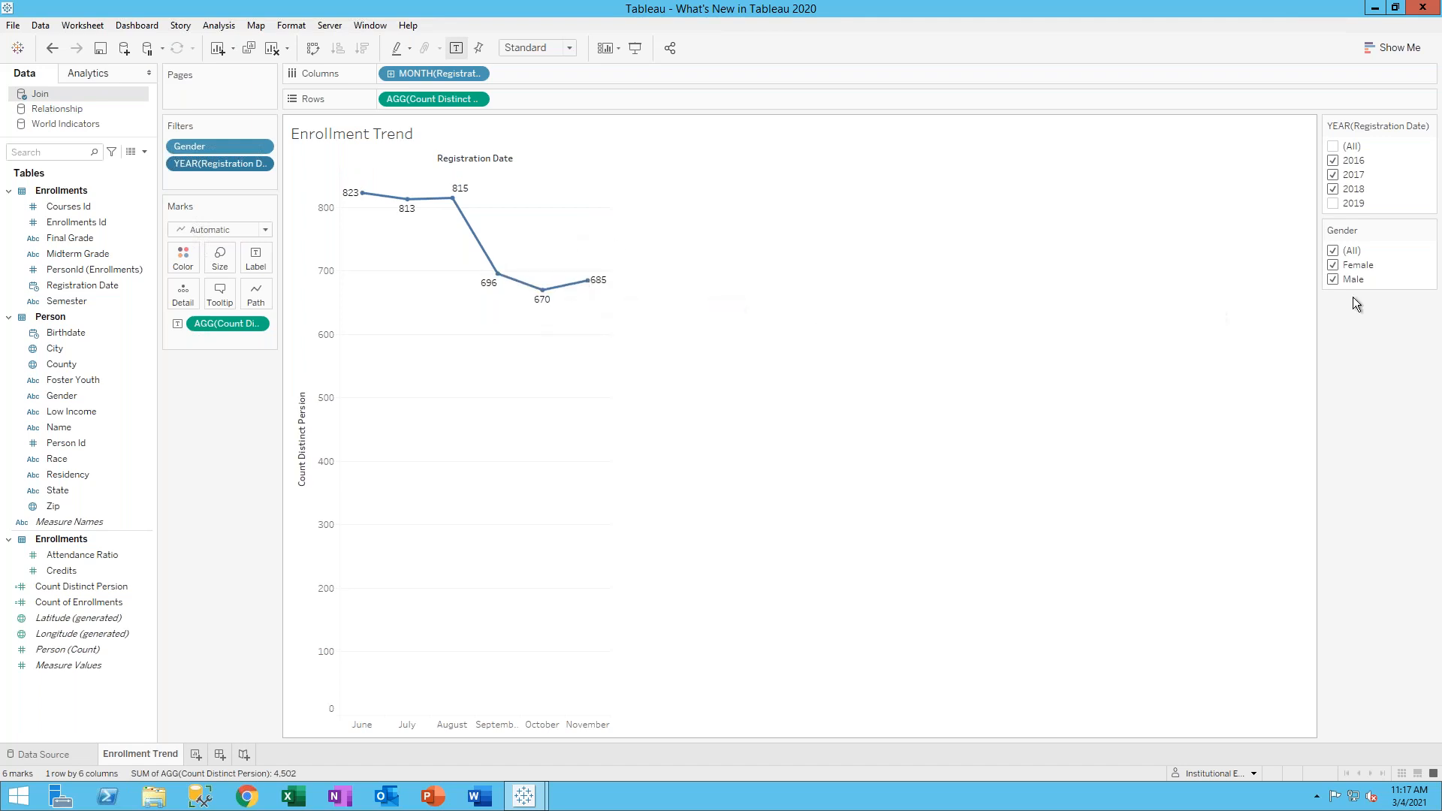
{"action": "left_click", "coordinate": [1333, 203]}
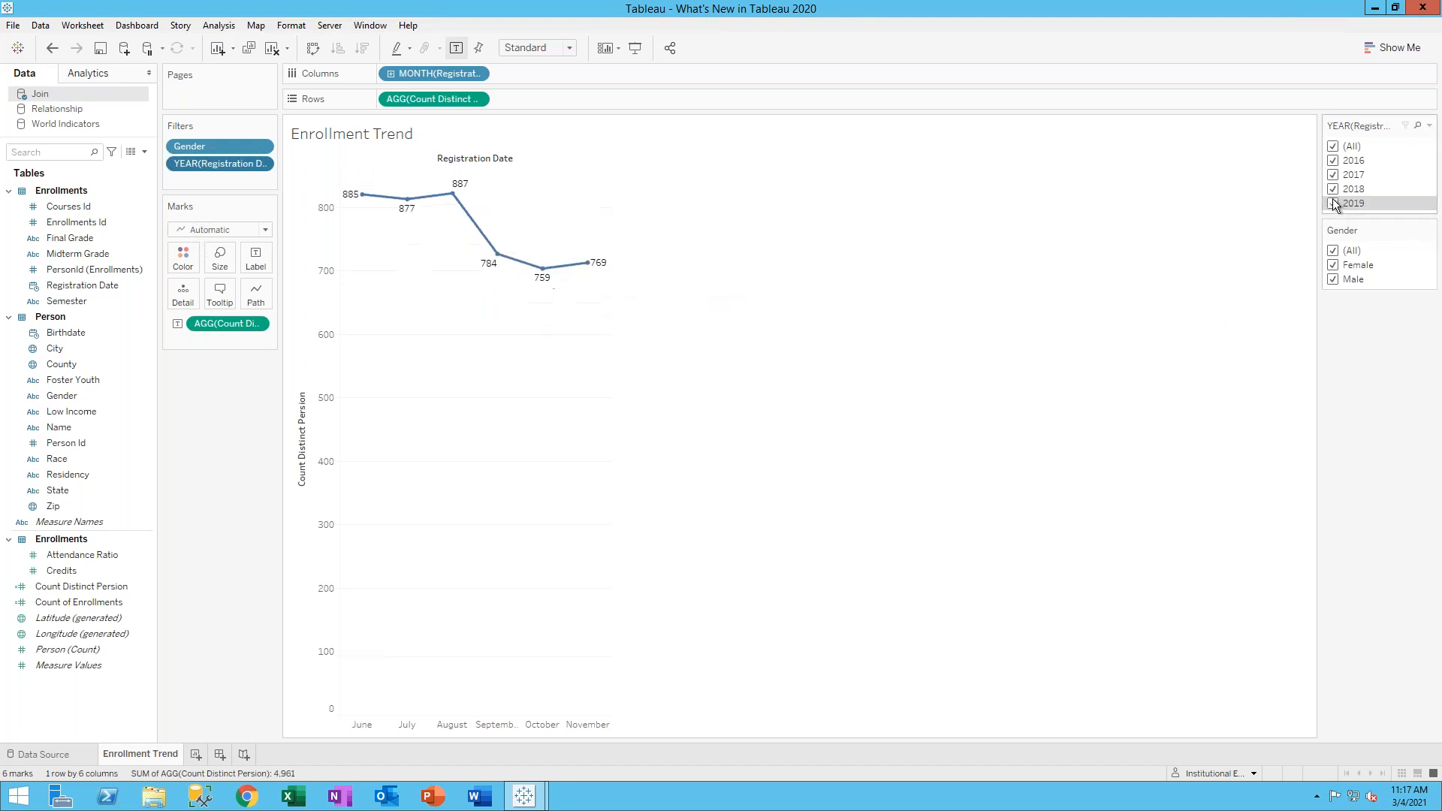
{"action": "left_click", "coordinate": [1333, 188]}
{"action": "left_click", "coordinate": [1333, 175]}
{"action": "left_click", "coordinate": [1332, 161]}
{"action": "left_click", "coordinate": [1334, 147]}
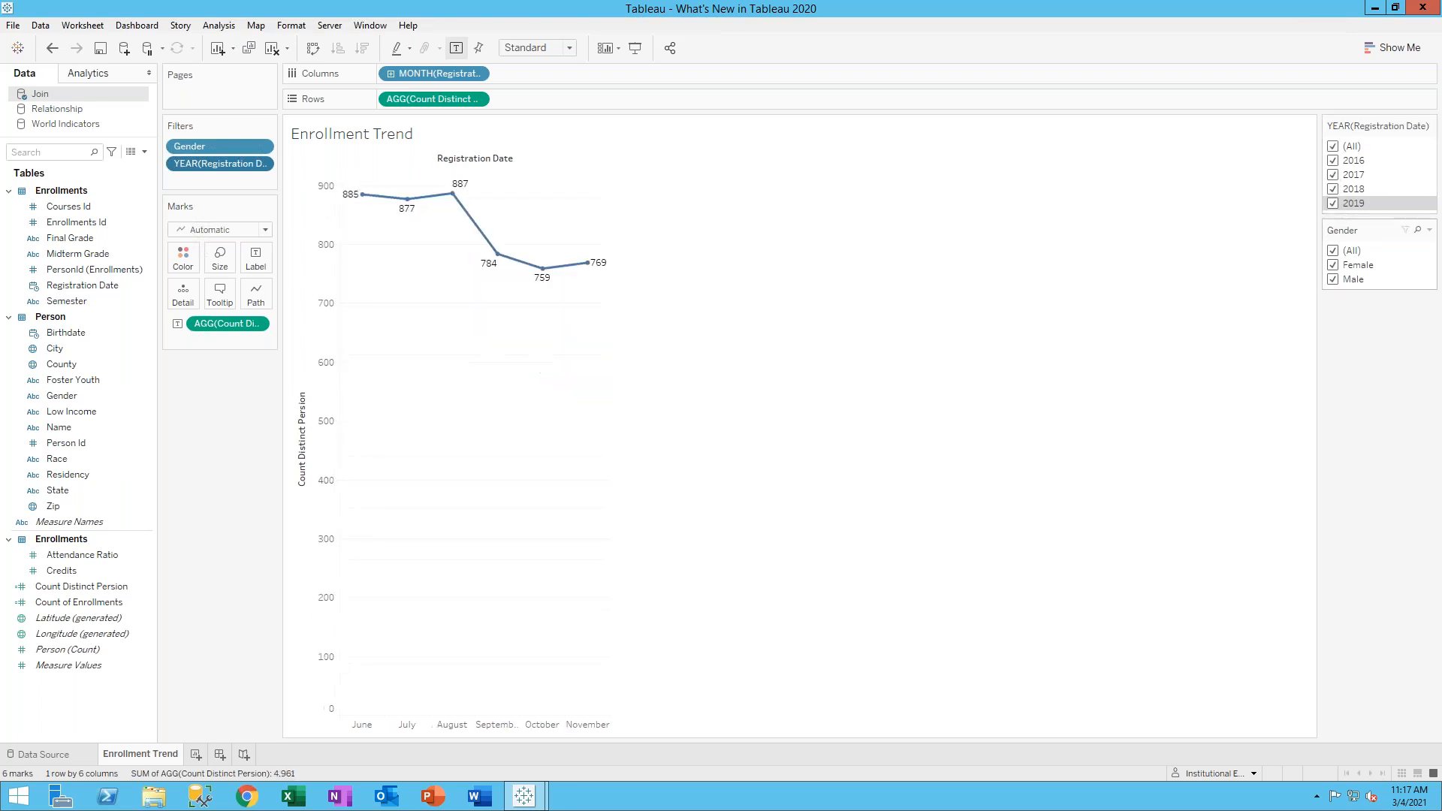
Toggle Female and Male in the Gender filter to compare the trend, finishing with all values selected
{"action": "left_click", "coordinate": [1334, 251]}
{"action": "left_click", "coordinate": [1331, 264]}
{"action": "left_click", "coordinate": [1334, 279]}
{"action": "left_click", "coordinate": [1333, 266]}
{"action": "left_click", "coordinate": [1332, 278]}
{"action": "left_click", "coordinate": [1334, 252]}
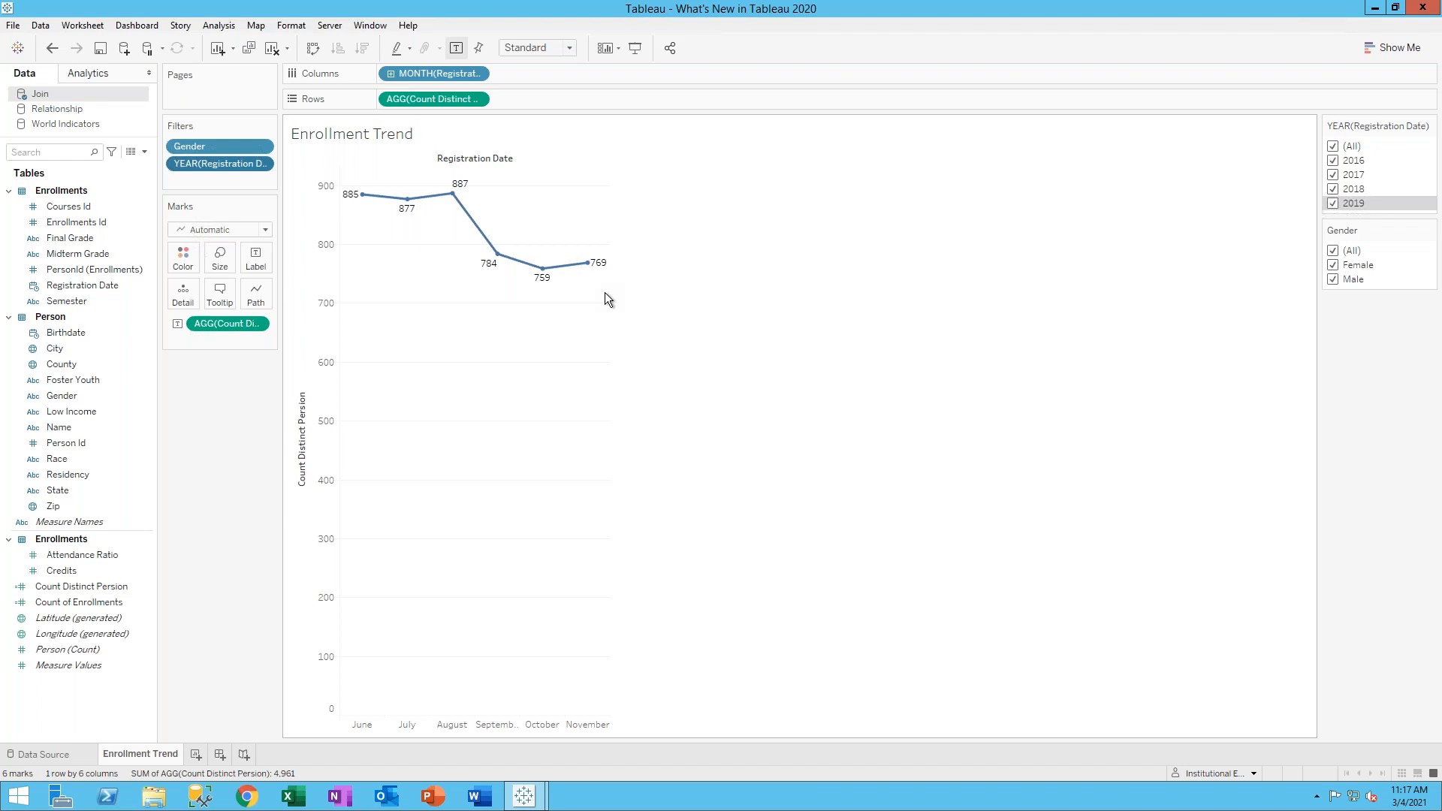
Turn on animation for the Enrollment Trend sheet only, with a duration of 1.00 seconds (Slow)
{"action": "left_click", "coordinate": [70, 237]}
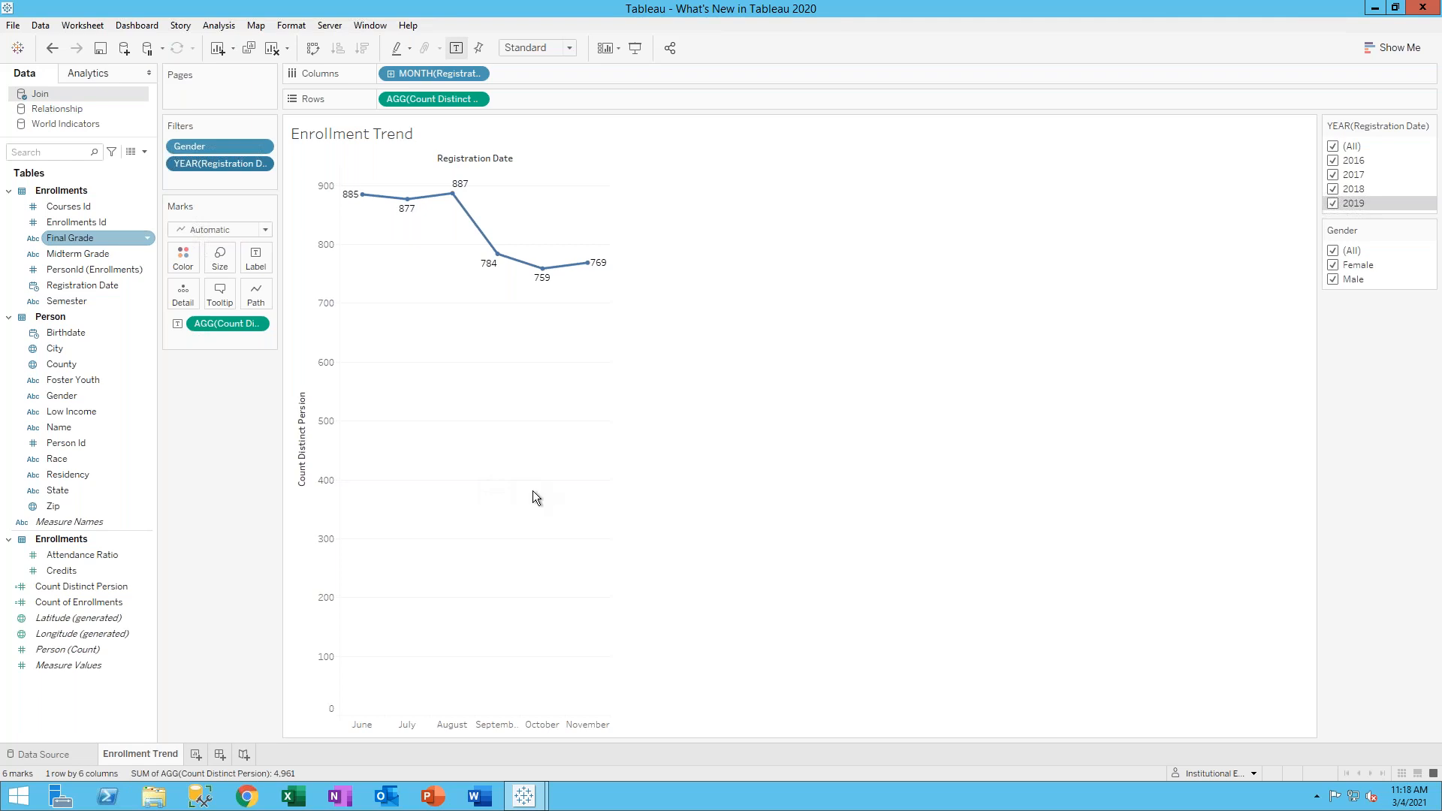
{"action": "left_click", "coordinate": [291, 25]}
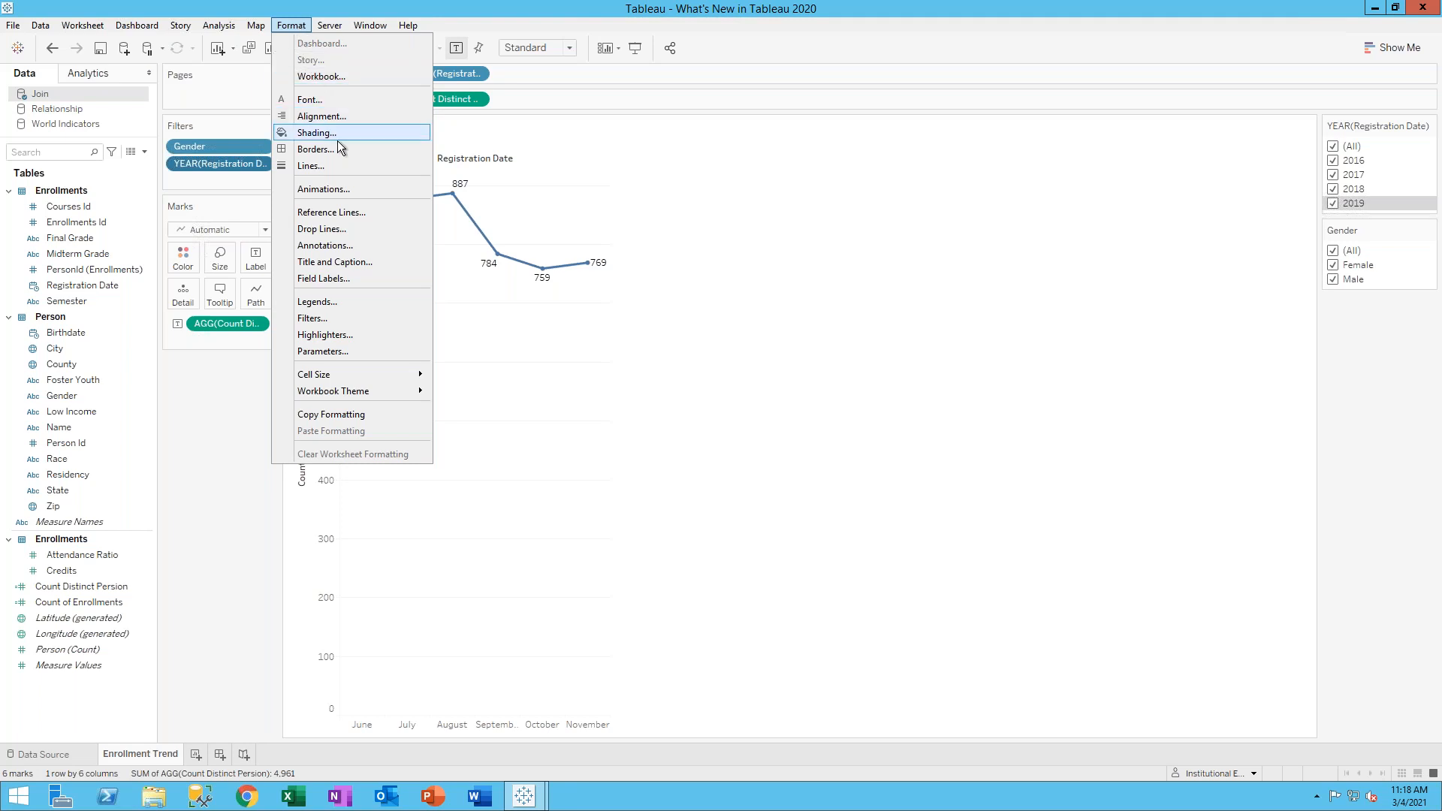
{"action": "left_click", "coordinate": [345, 191]}
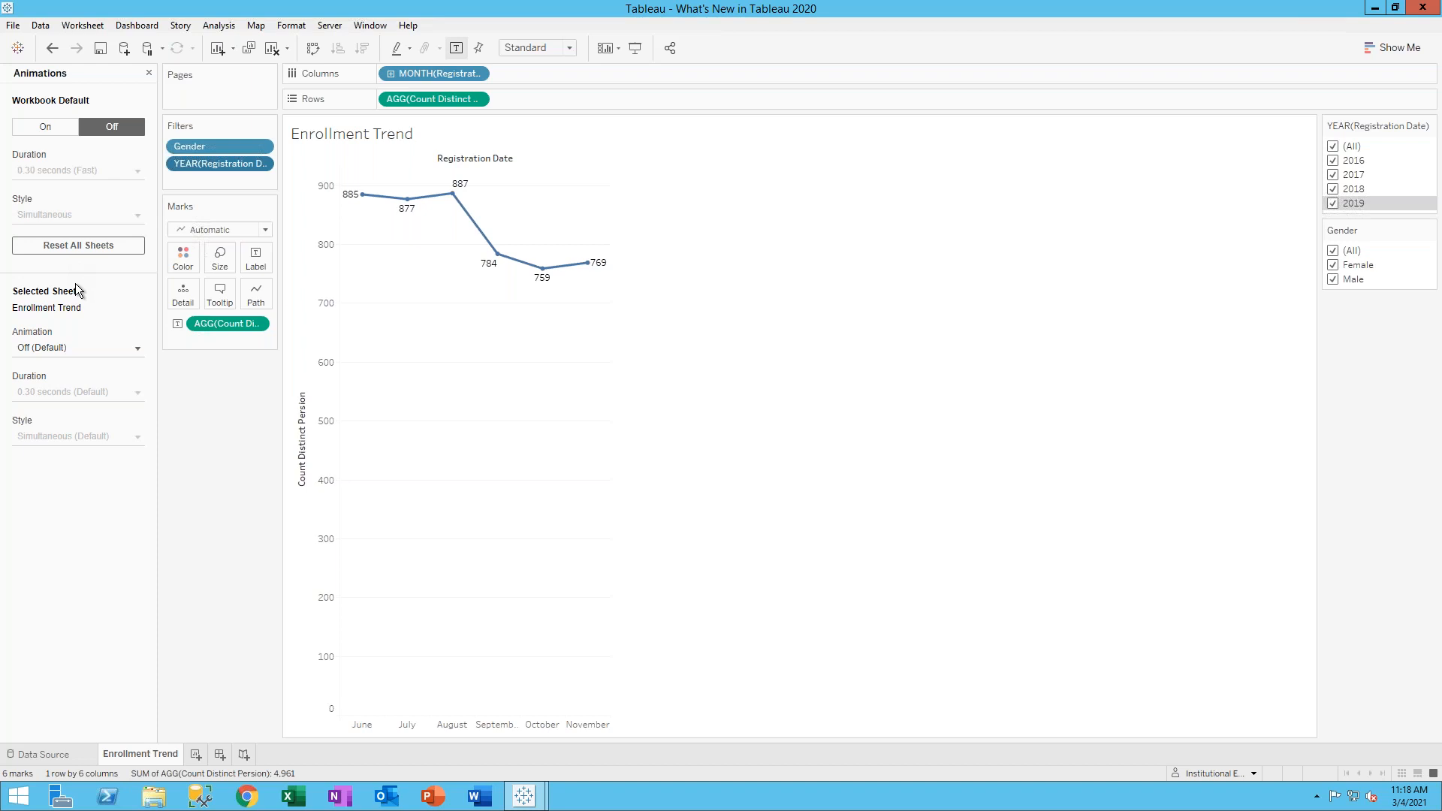
{"action": "left_click", "coordinate": [63, 350]}
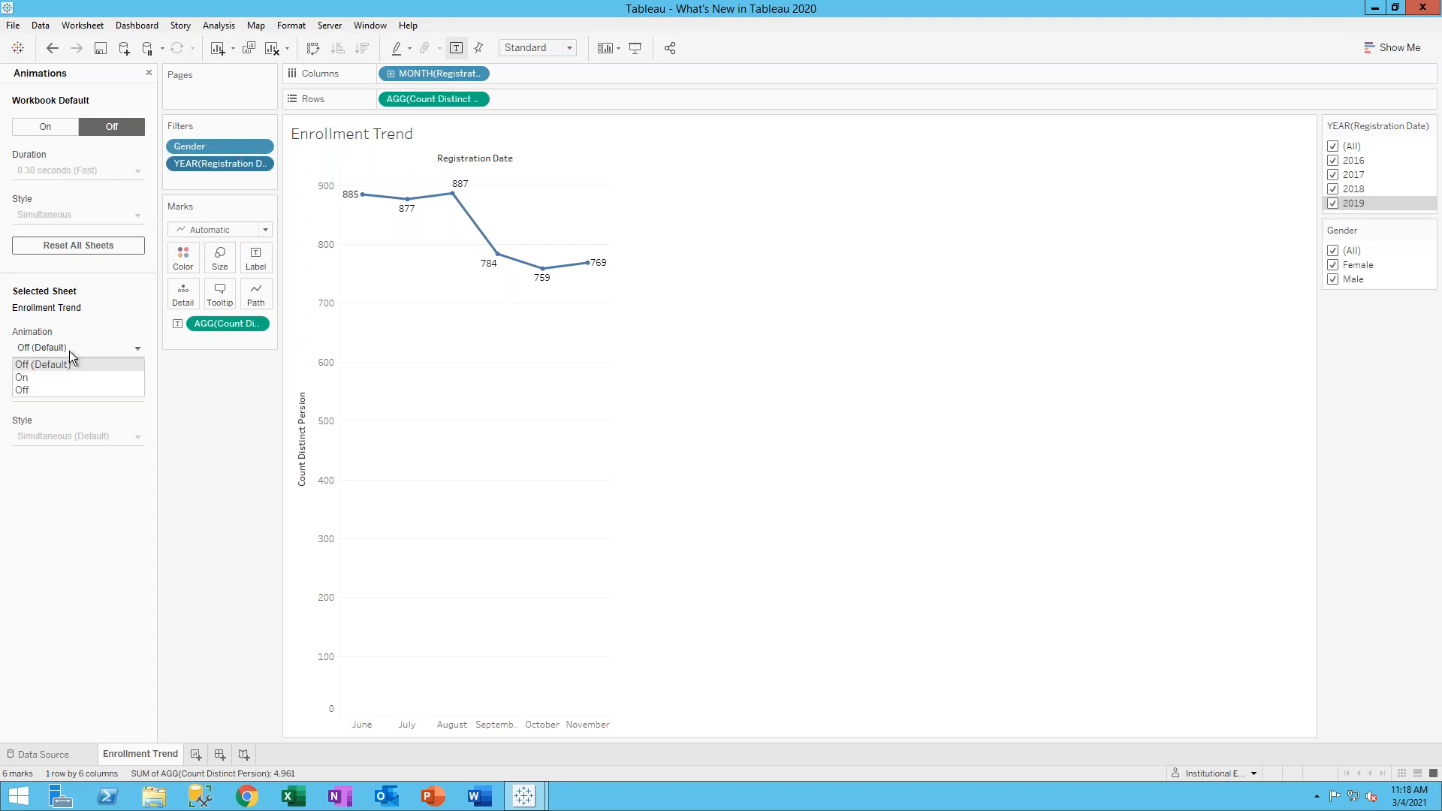
{"action": "left_click", "coordinate": [33, 378]}
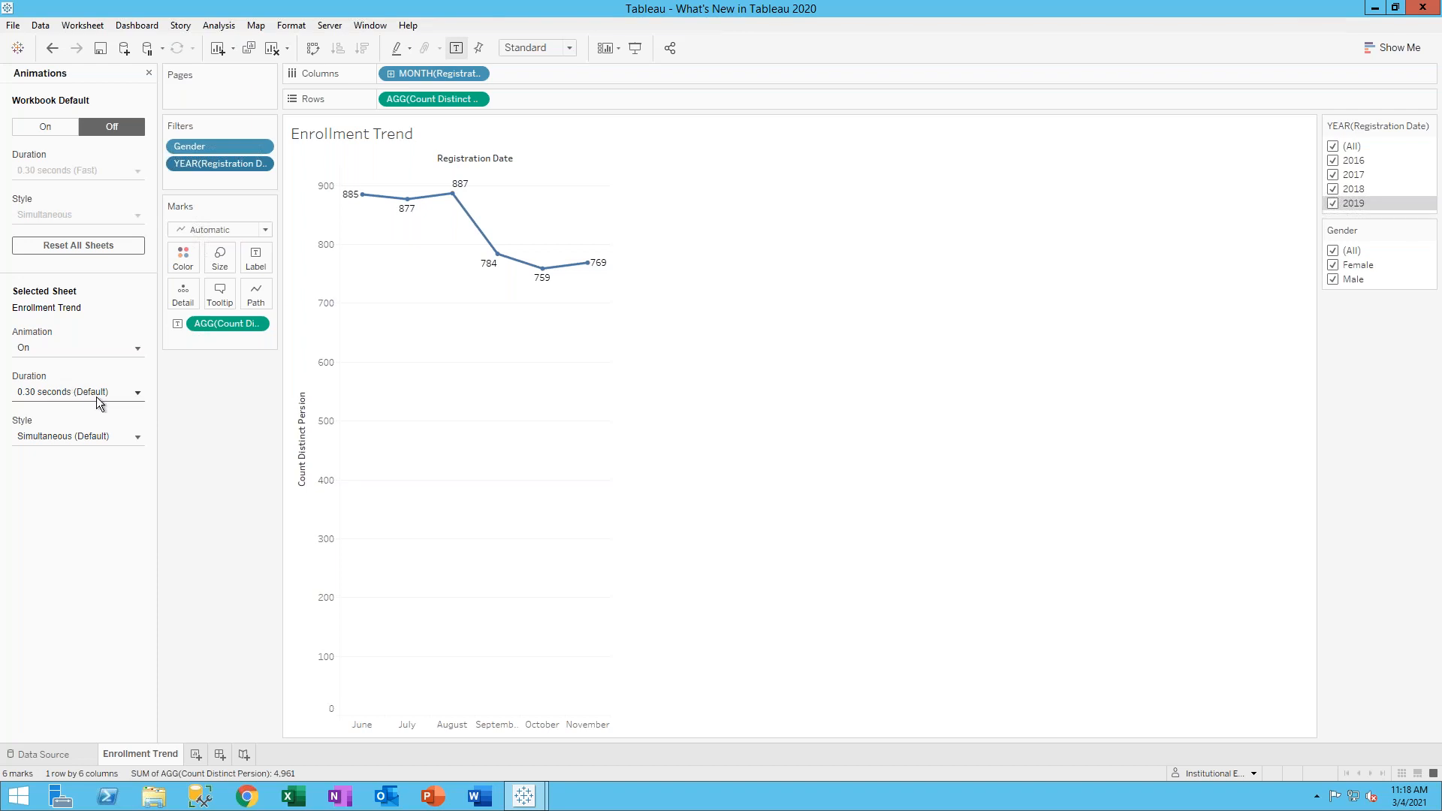
{"action": "left_click", "coordinate": [95, 395]}
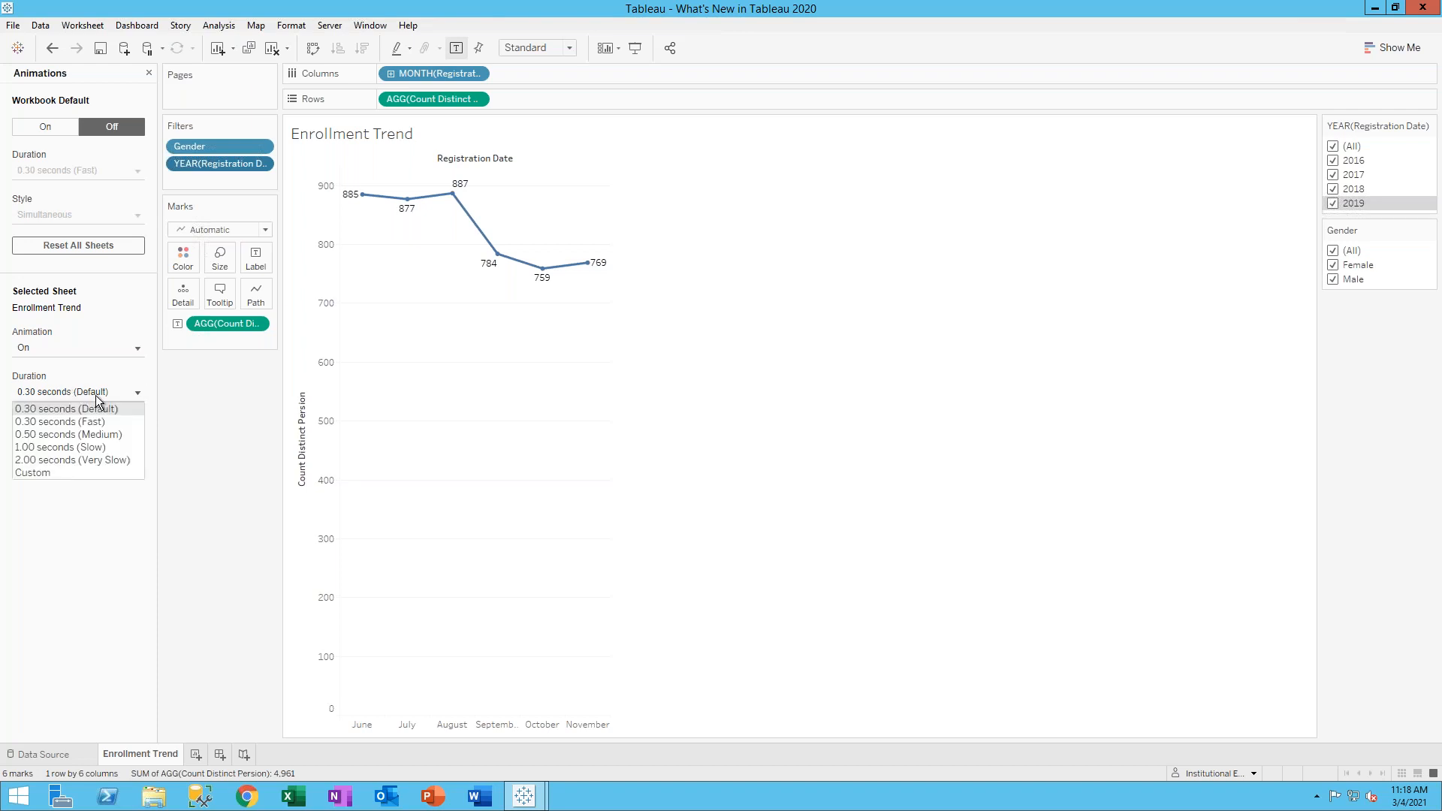
{"action": "left_click", "coordinate": [119, 448]}
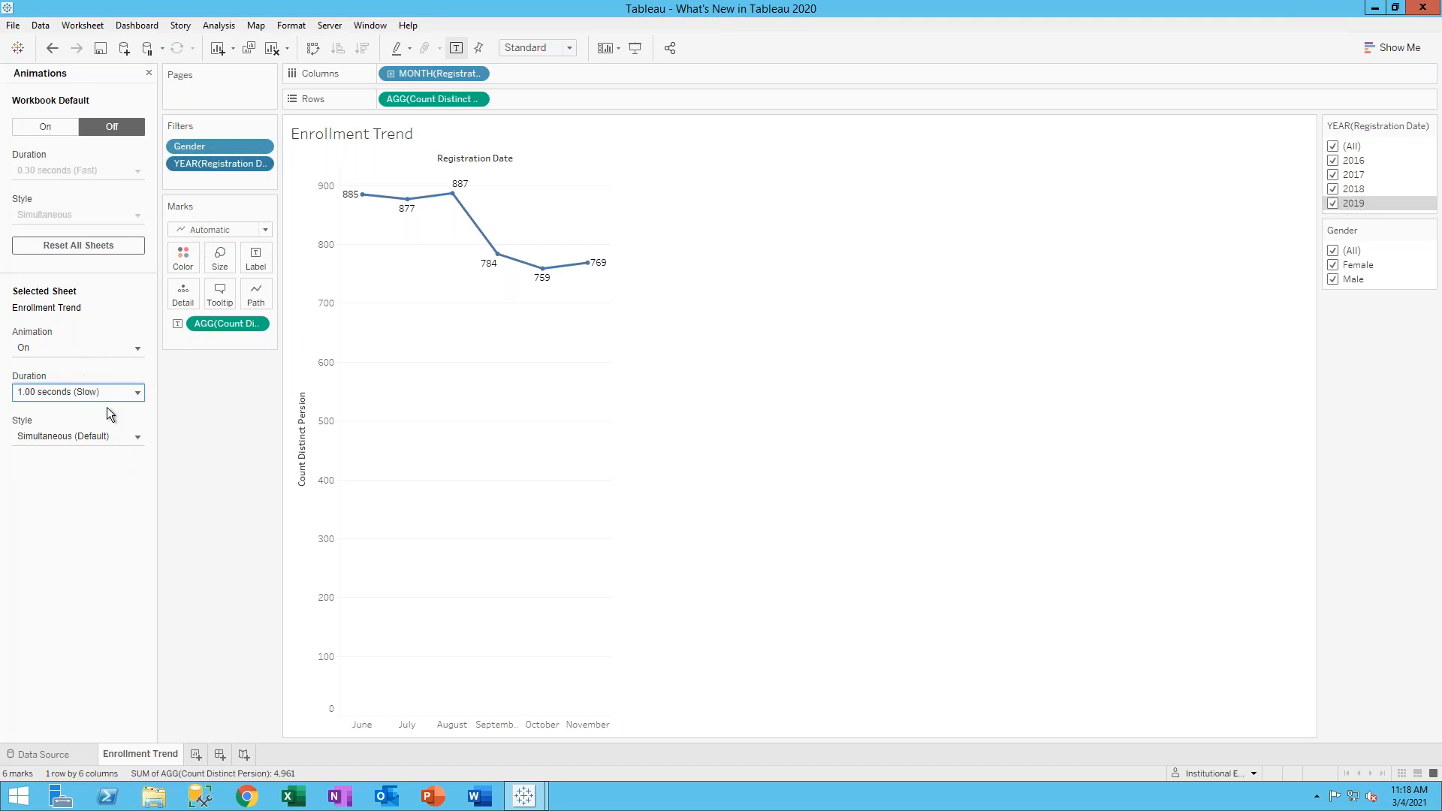
Watch the line animate by clearing every year from the filter and reselecting 2016, 2017, 2018 and 2019 in turn
{"action": "left_click", "coordinate": [1333, 147]}
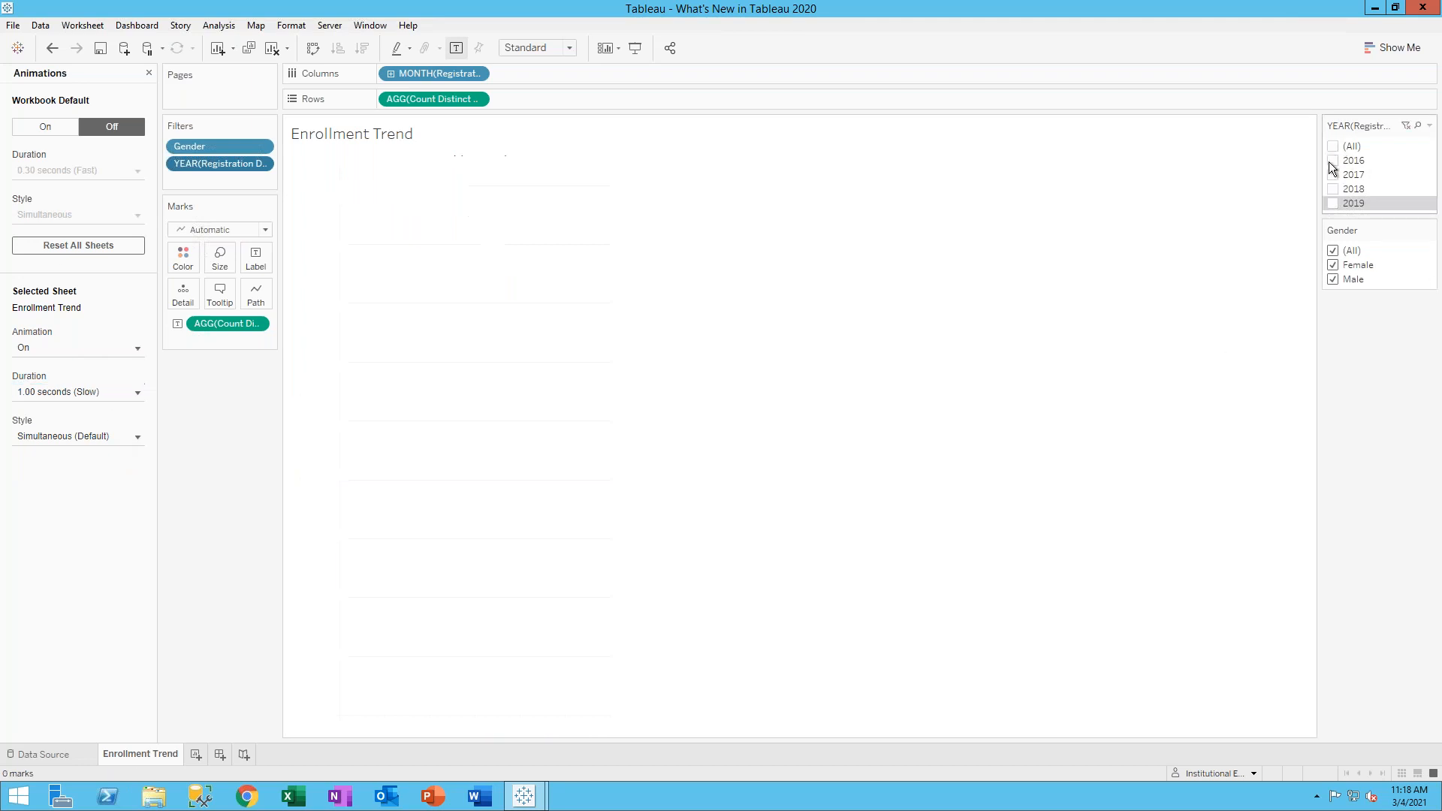
{"action": "left_click", "coordinate": [1334, 161]}
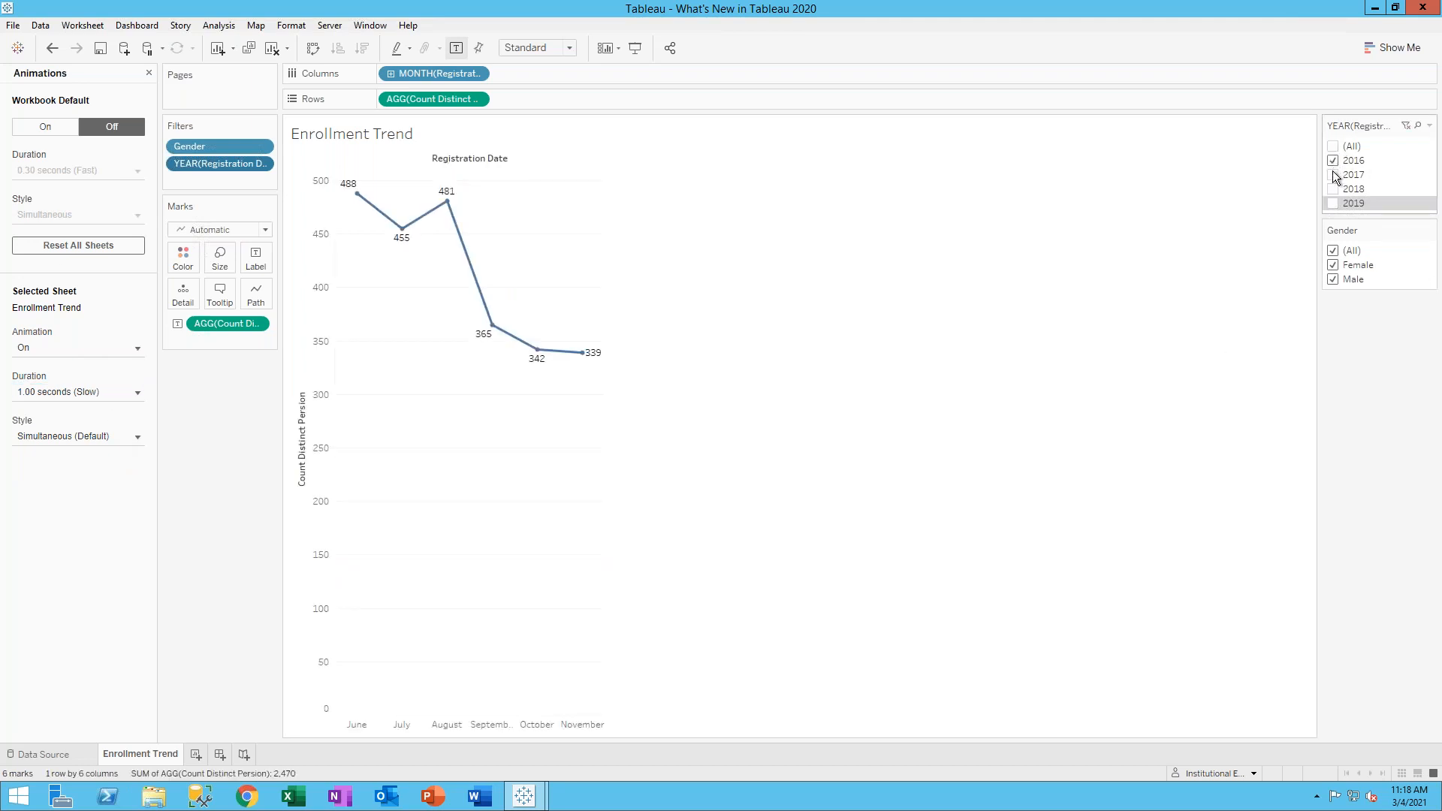
{"action": "left_click", "coordinate": [1332, 175]}
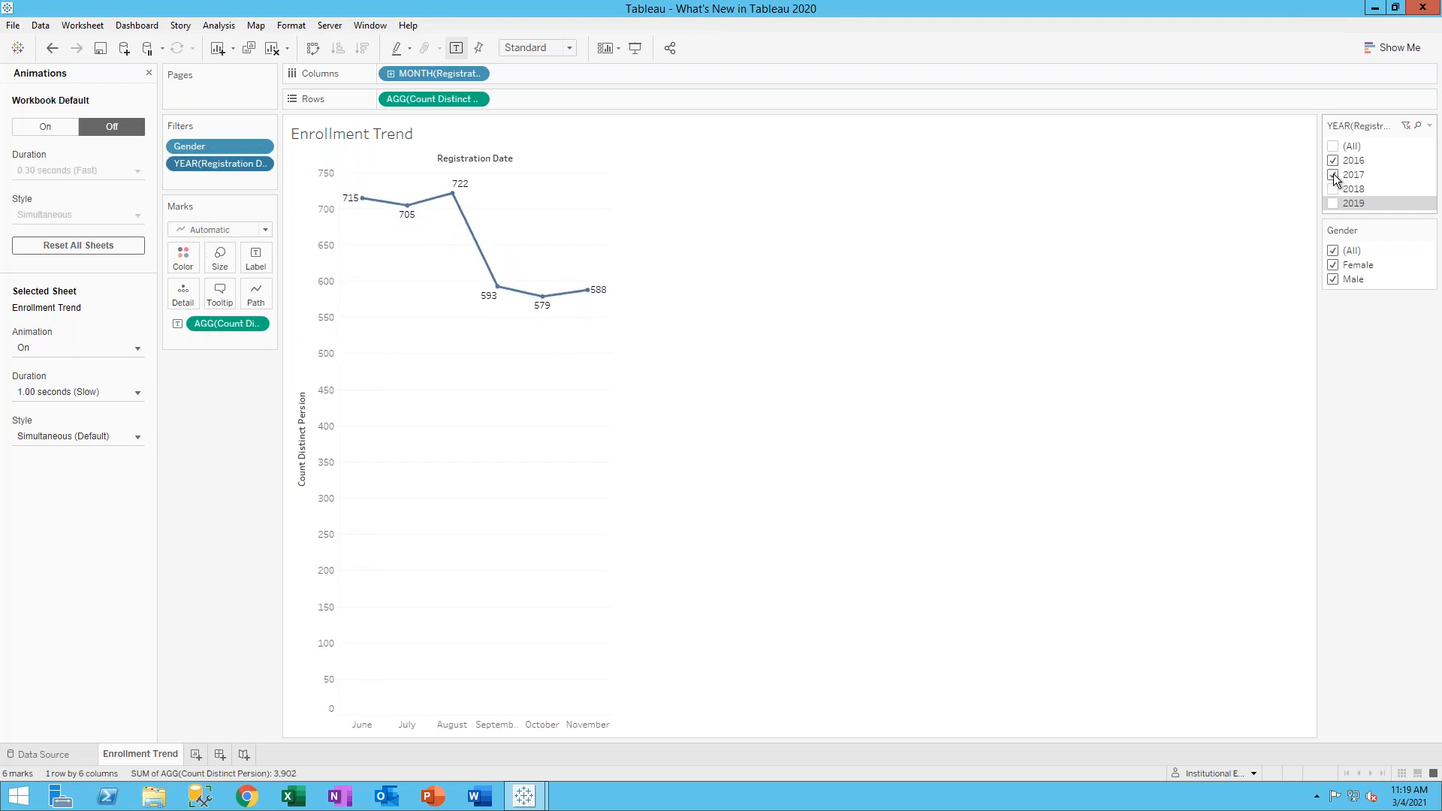
{"action": "left_click", "coordinate": [1334, 188]}
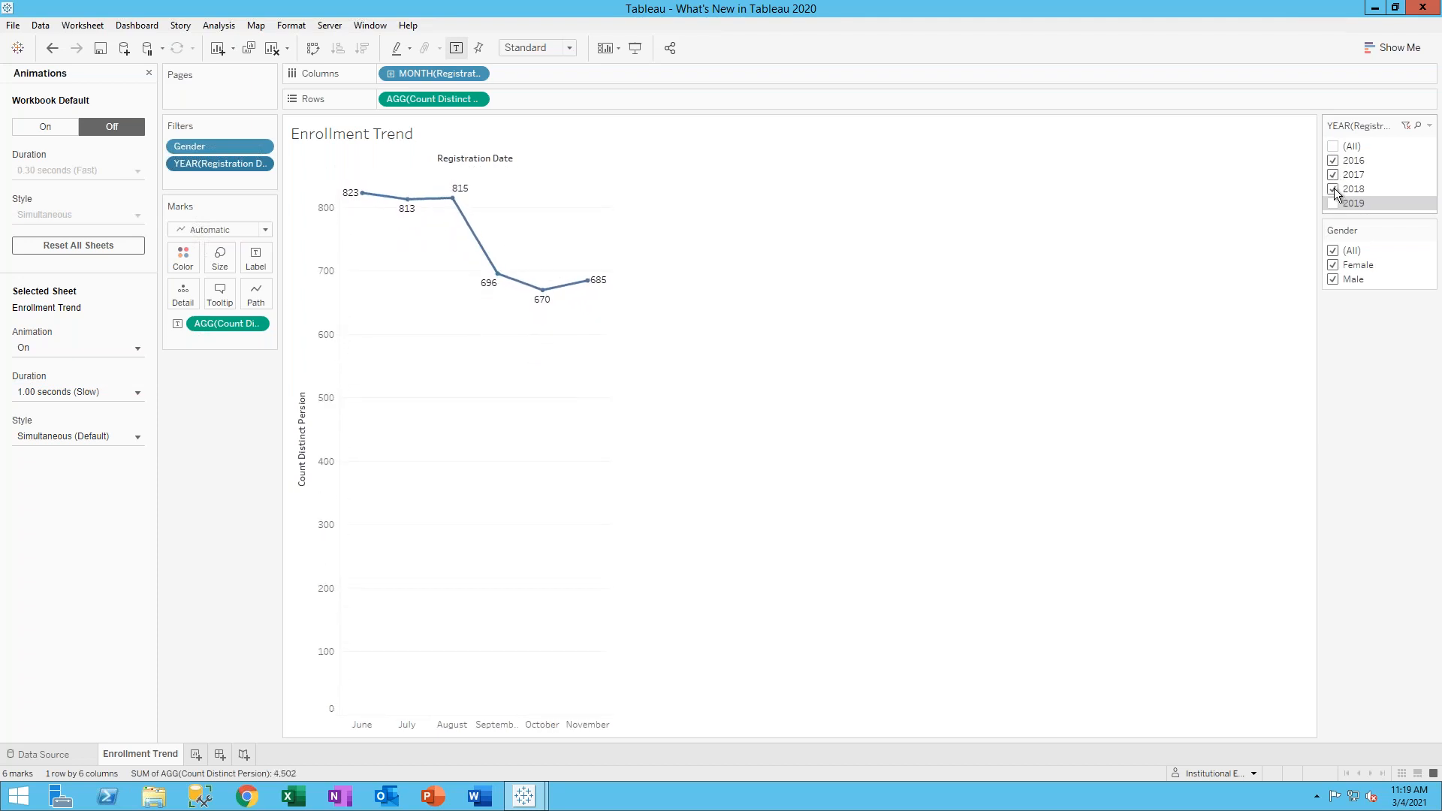
{"action": "left_click", "coordinate": [1334, 203]}
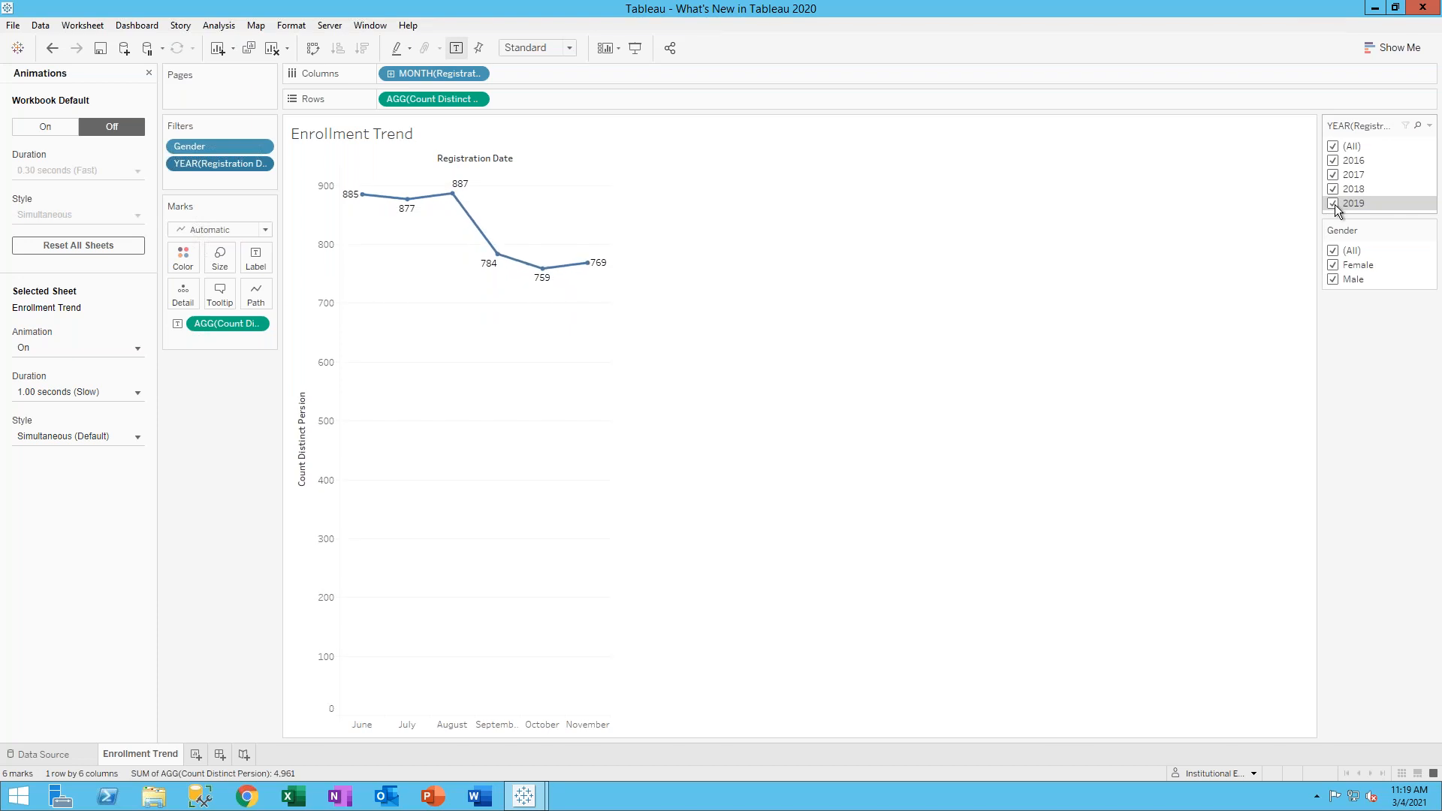
Toggle individual years in the year filter so that only 2016 and 2019 are selected
{"action": "left_click", "coordinate": [1334, 190]}
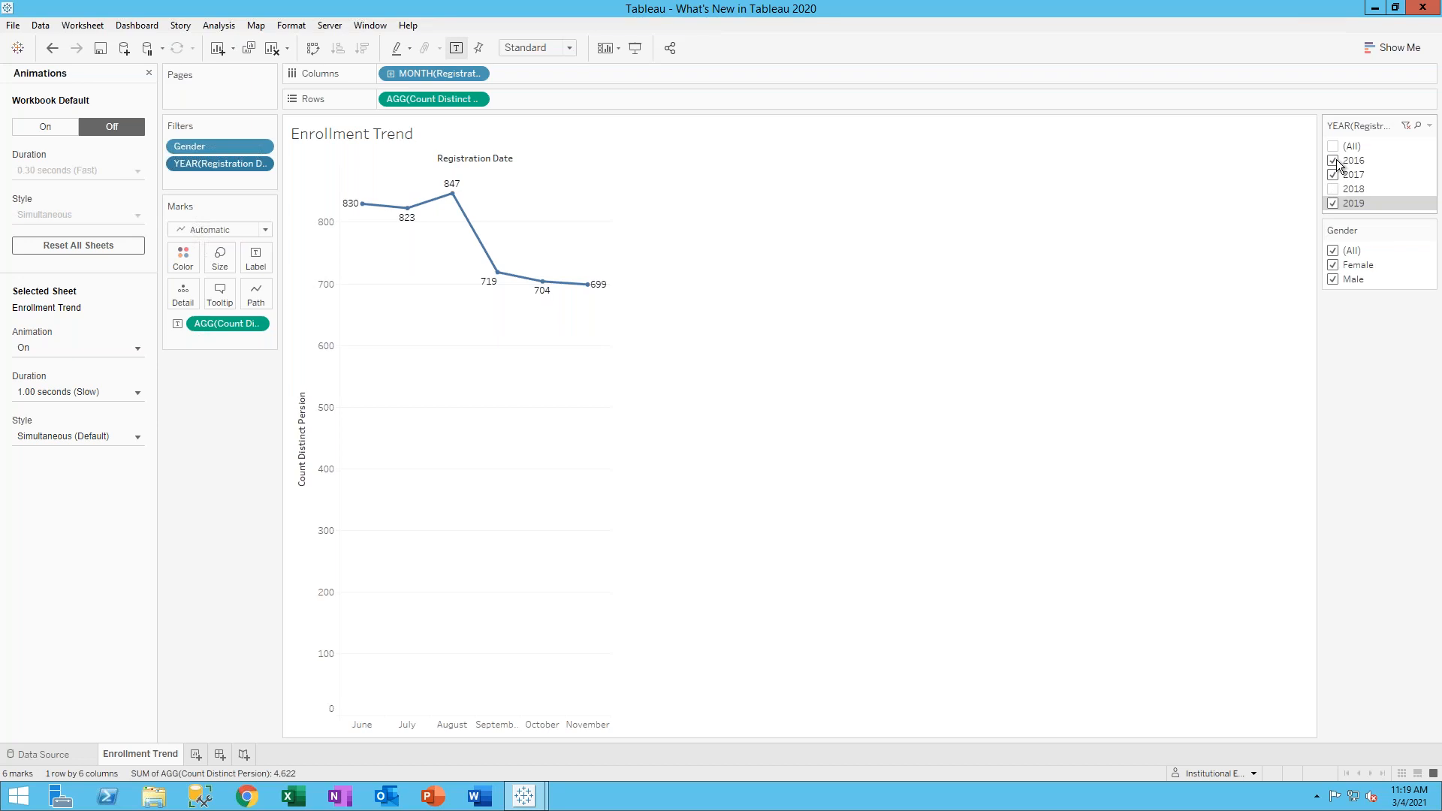
{"action": "left_click", "coordinate": [1335, 161]}
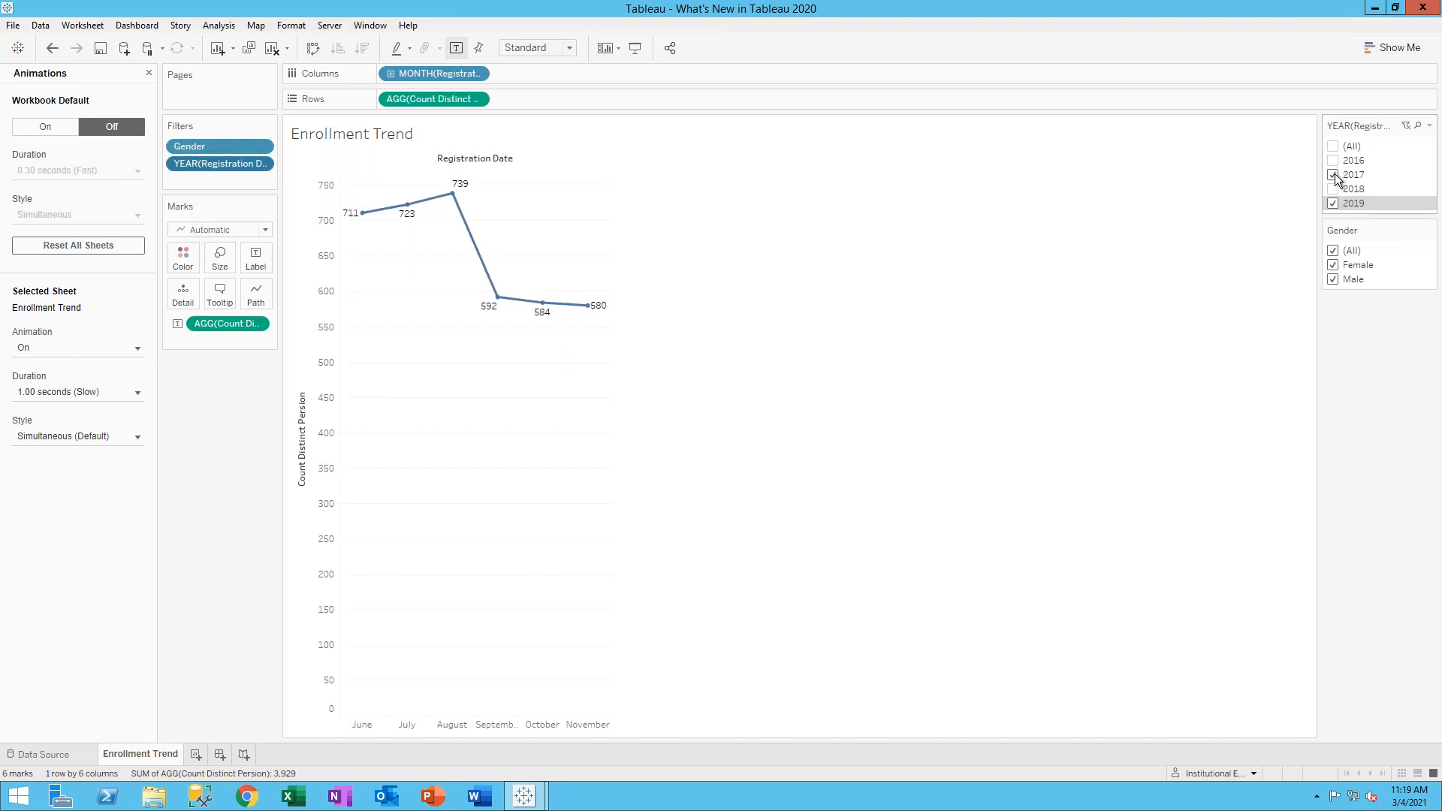
{"action": "left_click", "coordinate": [1335, 175]}
{"action": "left_click", "coordinate": [1335, 160]}
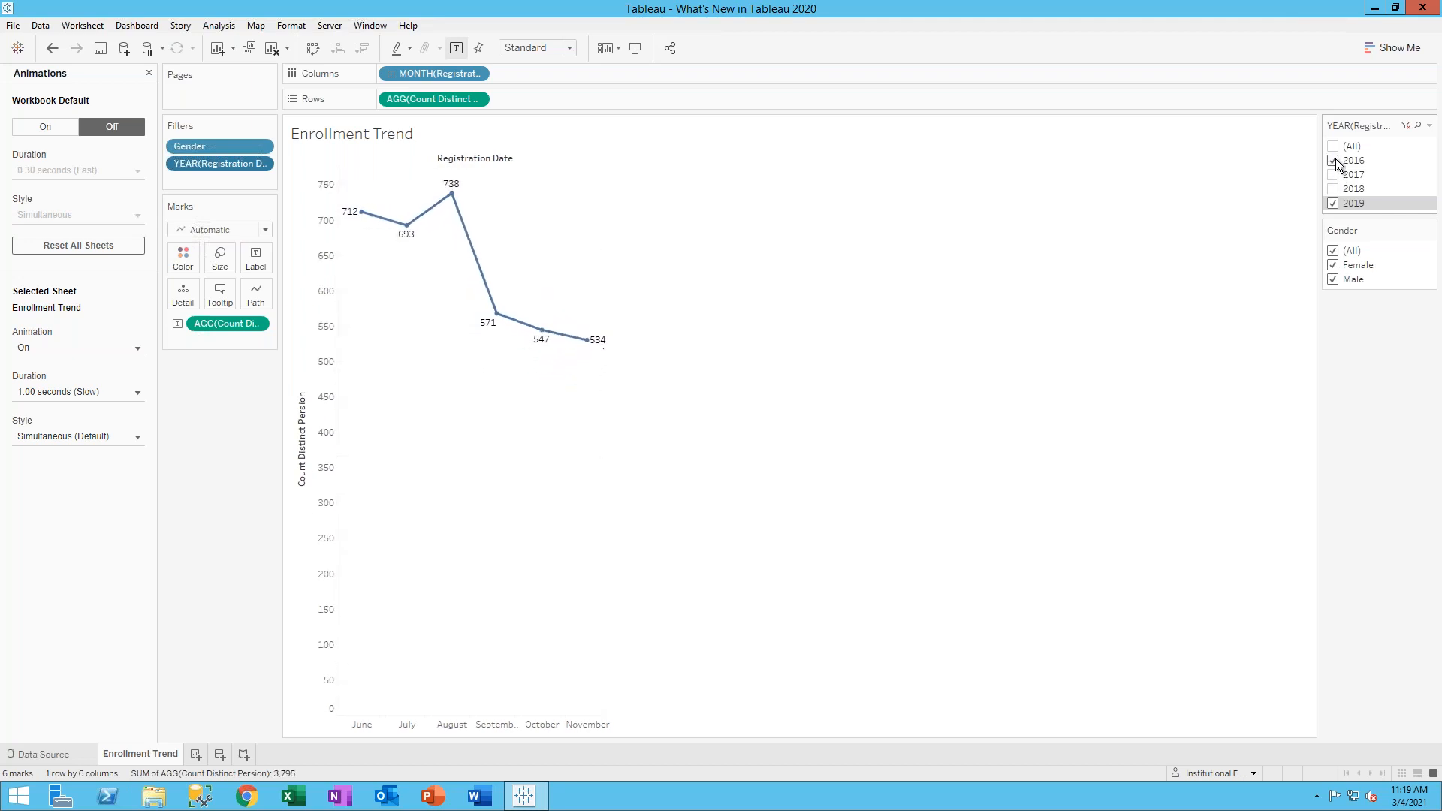
Select all years in the year filter and toggle the Gender filter values until only Male is selected
{"action": "left_click", "coordinate": [1334, 146]}
{"action": "left_click", "coordinate": [1334, 251]}
{"action": "left_click", "coordinate": [1332, 264]}
{"action": "left_click", "coordinate": [1333, 279]}
{"action": "left_click", "coordinate": [1333, 265]}
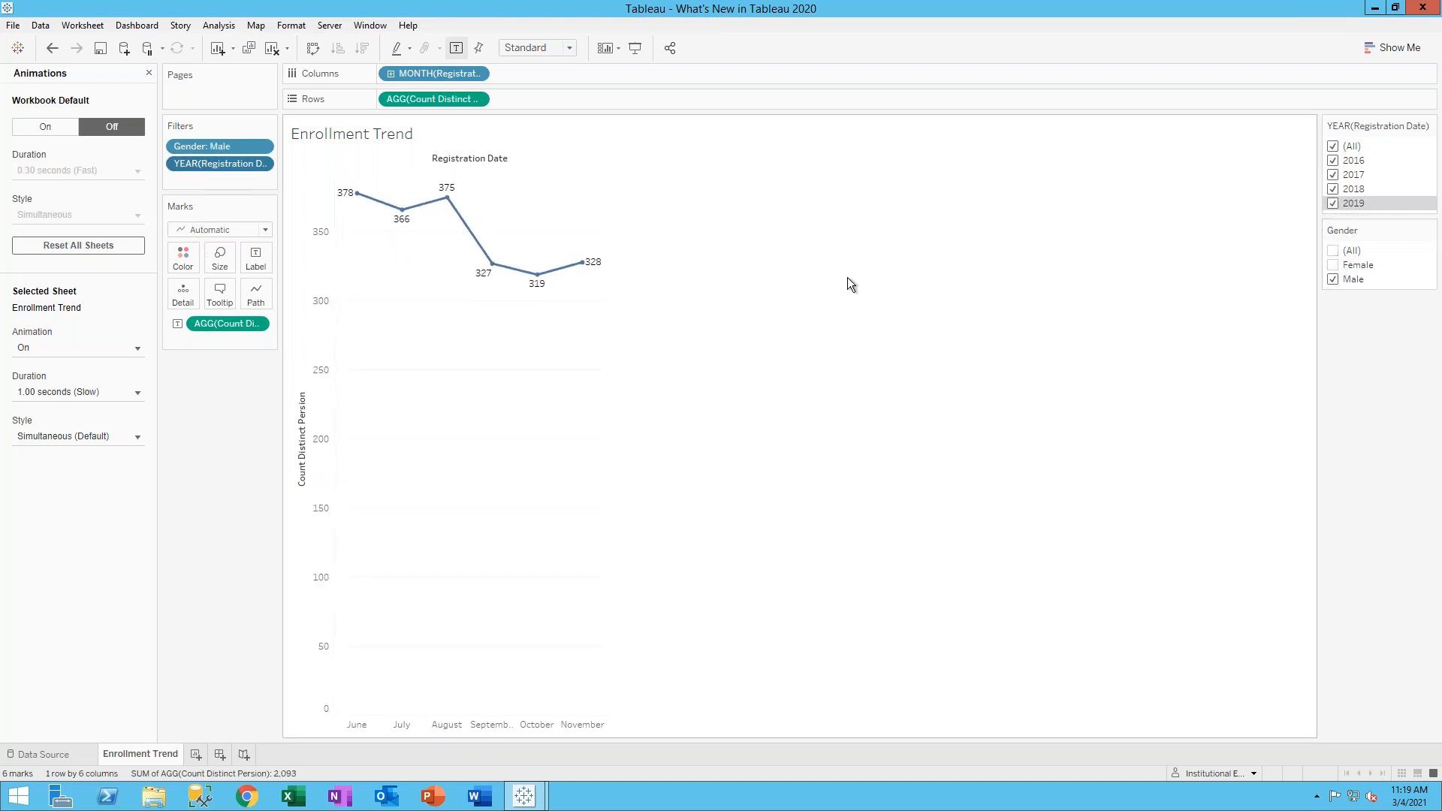
Open the Animation Race workbook from the start page, dismiss the update notice, and maximize its window
{"action": "mouse_move", "coordinate": [459, 226]}
{"action": "left_click", "coordinate": [17, 47]}
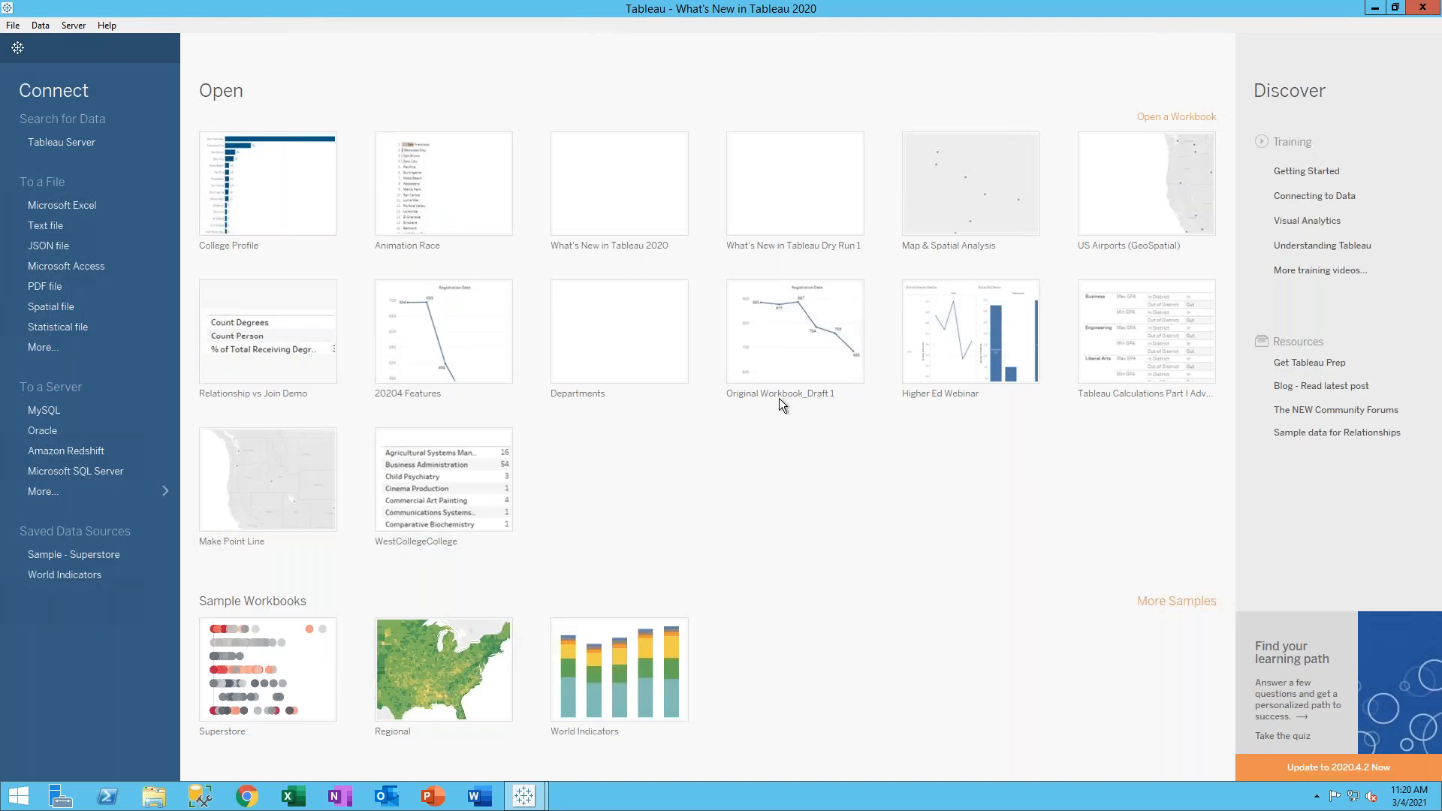
{"action": "left_click", "coordinate": [451, 190]}
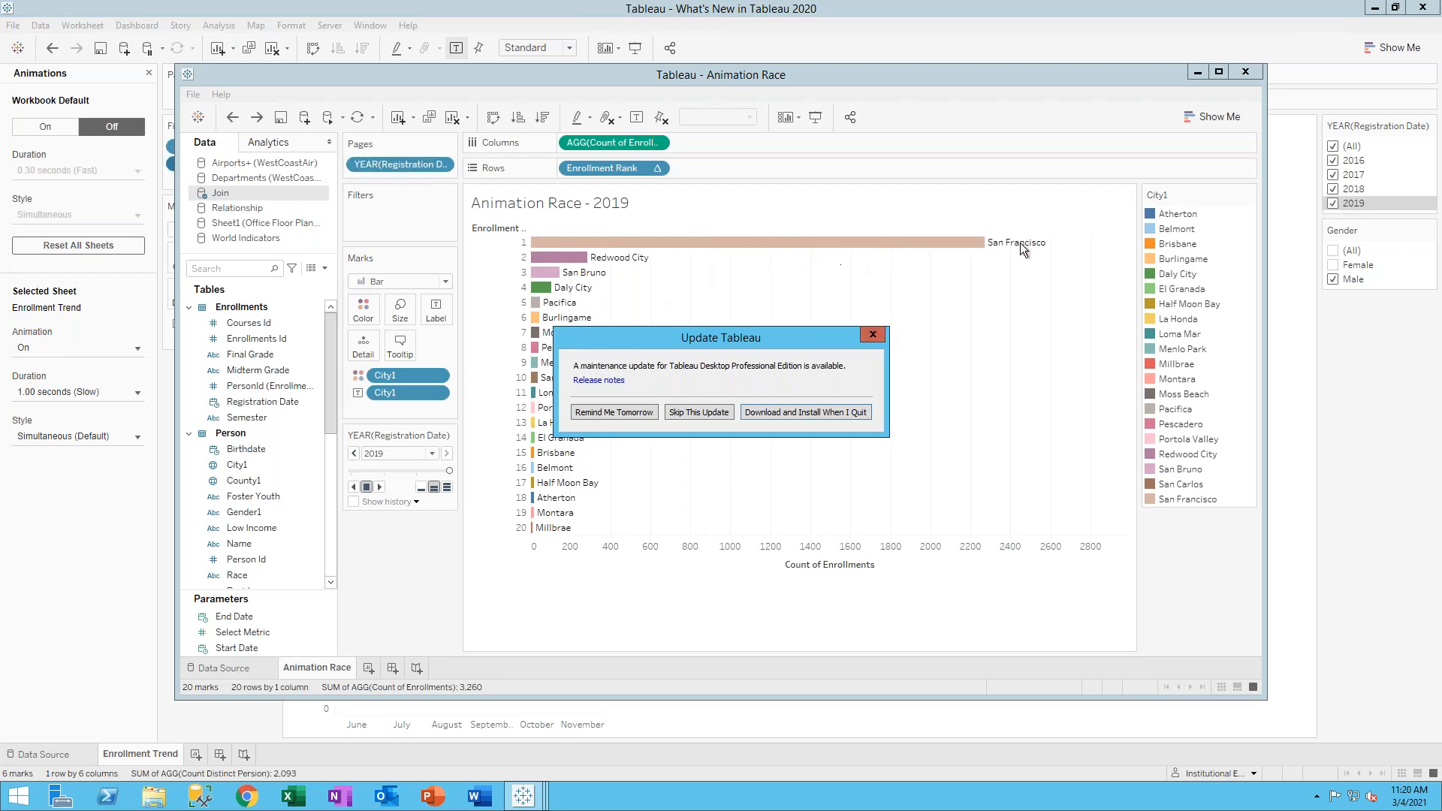
{"action": "left_click", "coordinate": [870, 332]}
{"action": "mouse_move", "coordinate": [554, 264]}
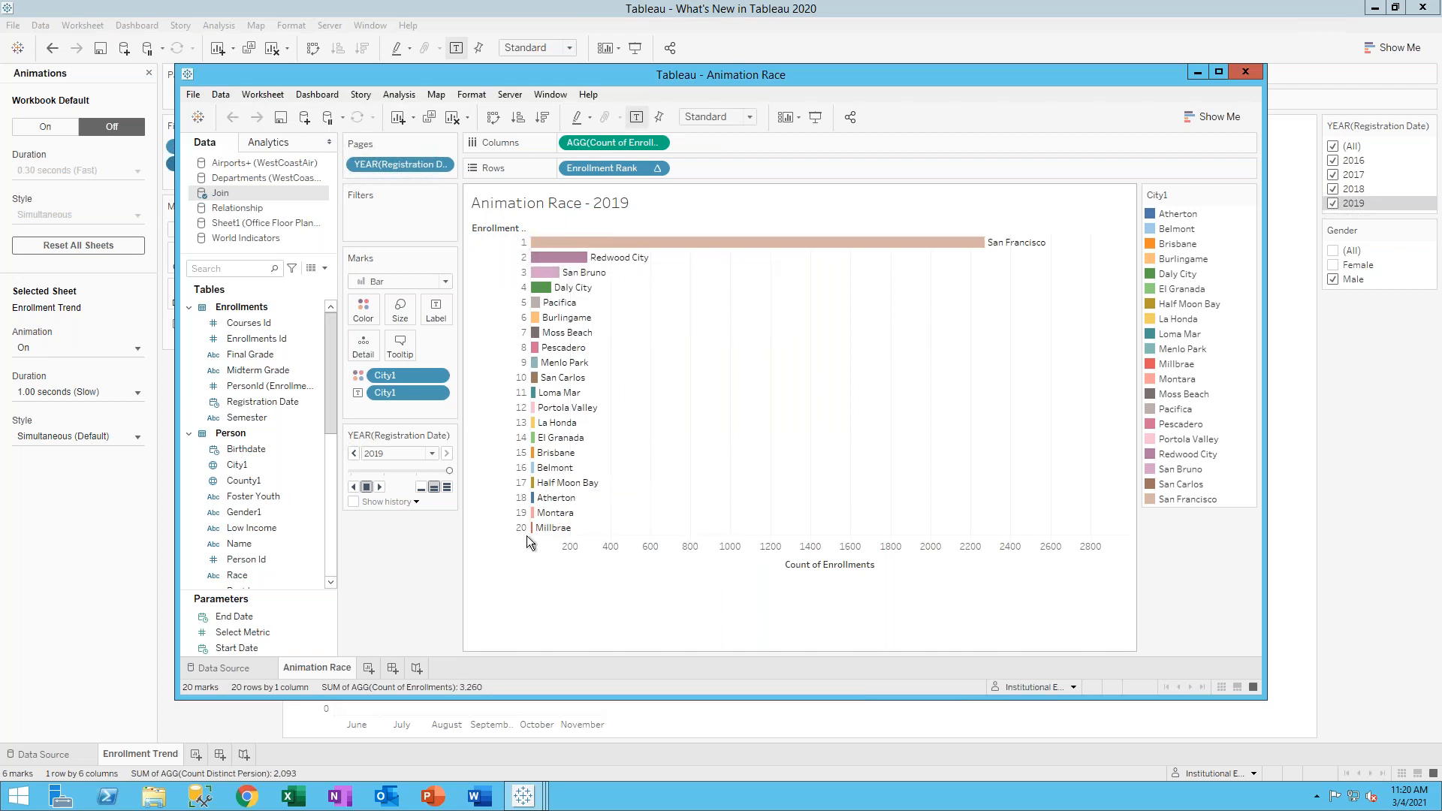
{"action": "mouse_move", "coordinate": [548, 490]}
{"action": "left_click", "coordinate": [1219, 73]}
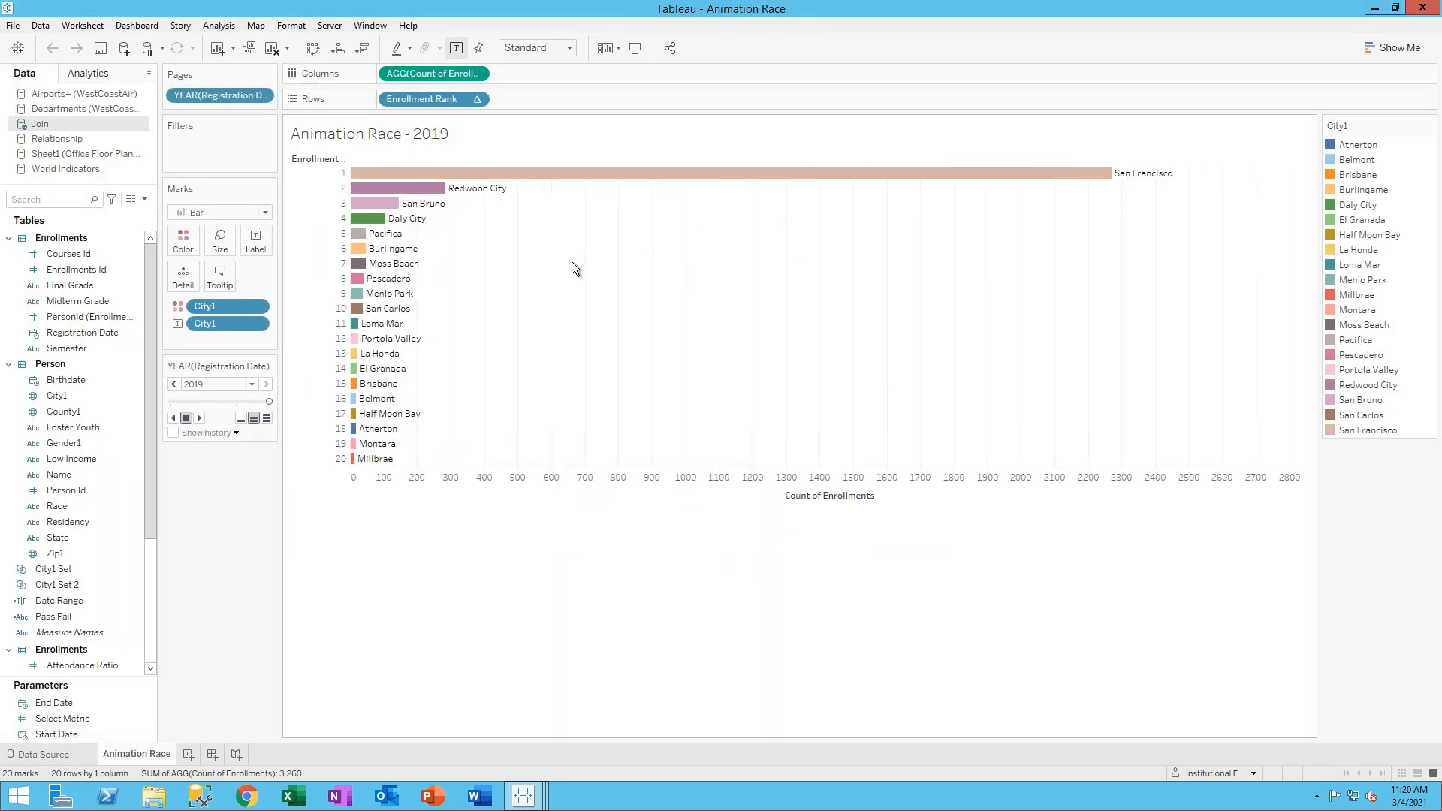
{"action": "mouse_move", "coordinate": [403, 194]}
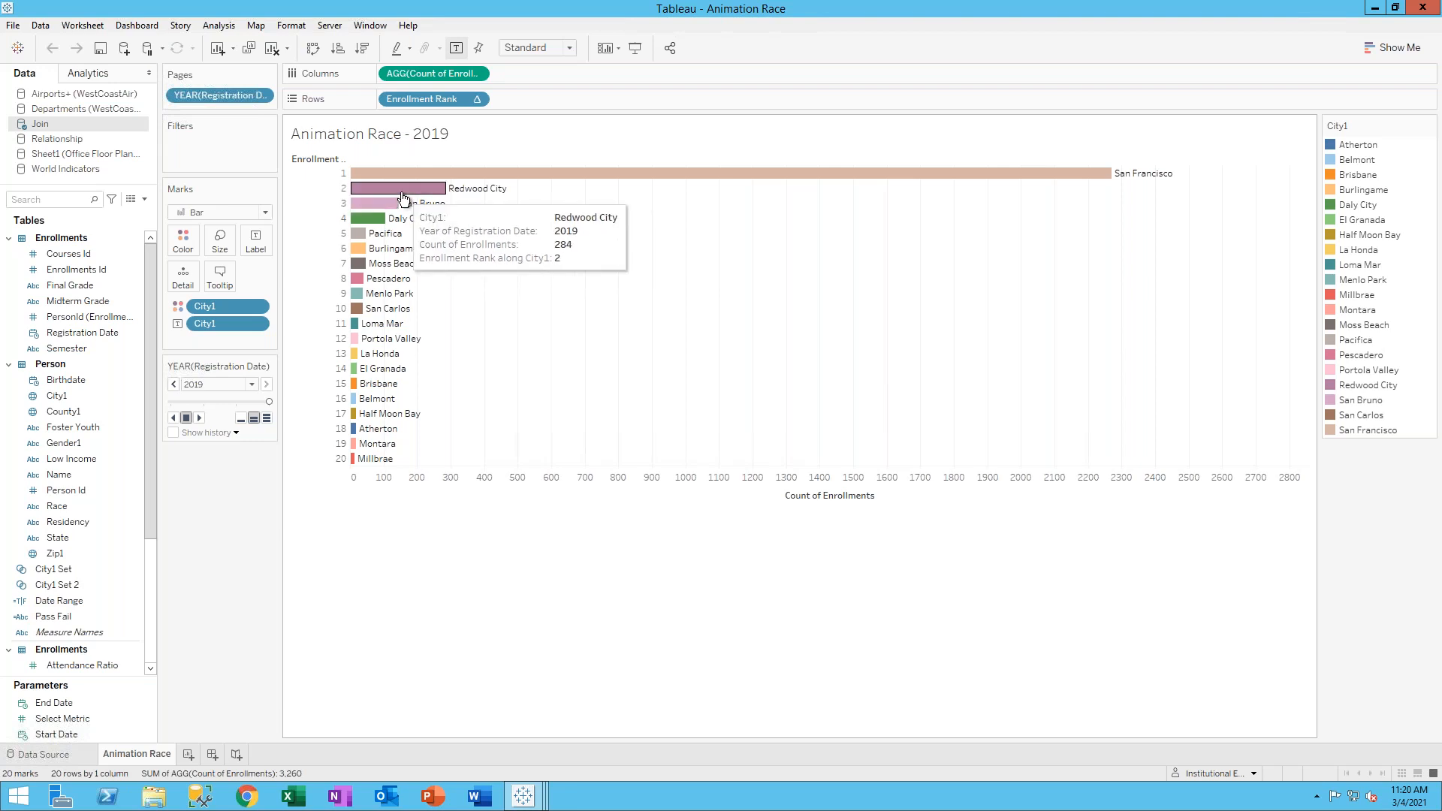
Play the city enrollment race forward through the registration years
{"action": "left_click", "coordinate": [197, 416]}
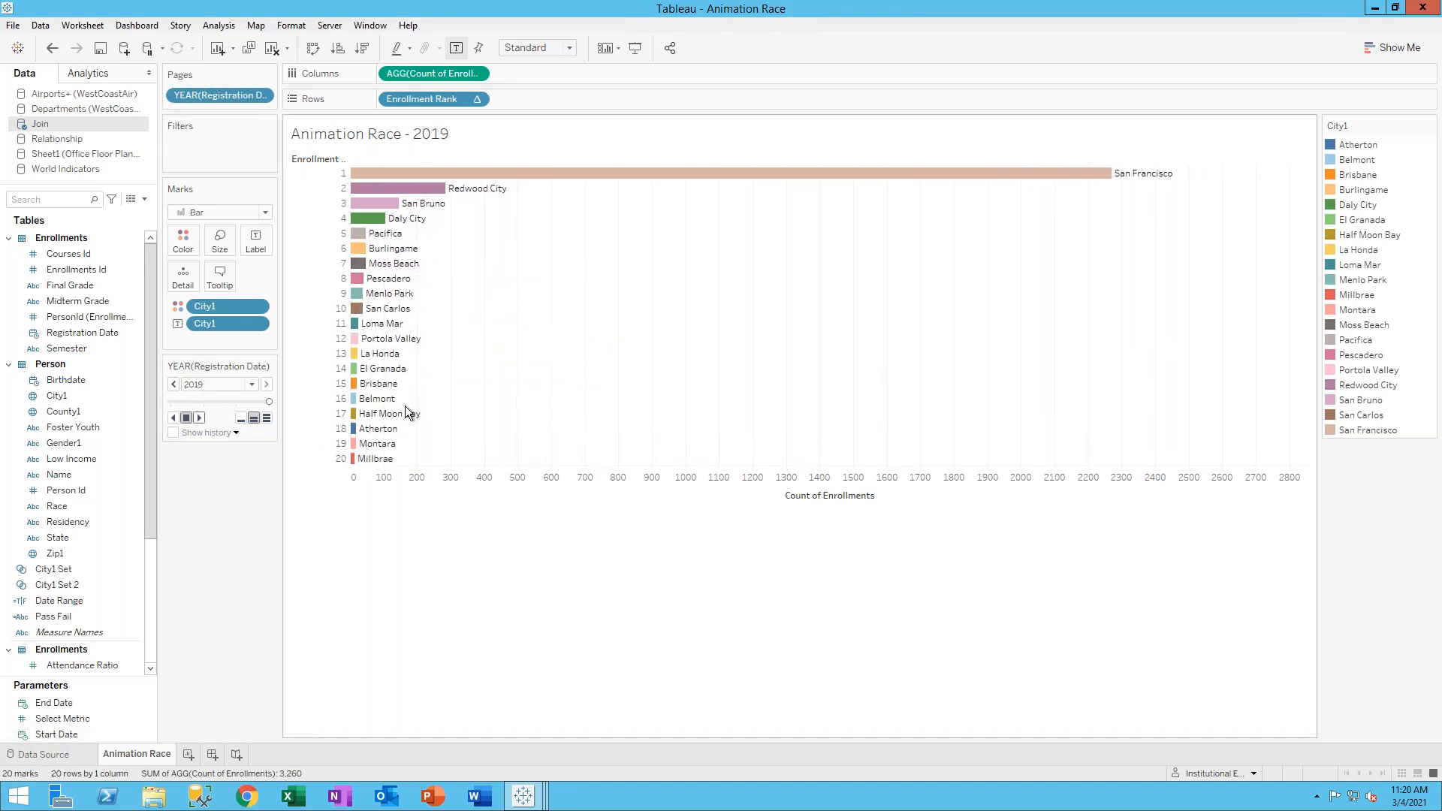
{"action": "left_click", "coordinate": [203, 415]}
{"action": "left_click", "coordinate": [58, 475]}
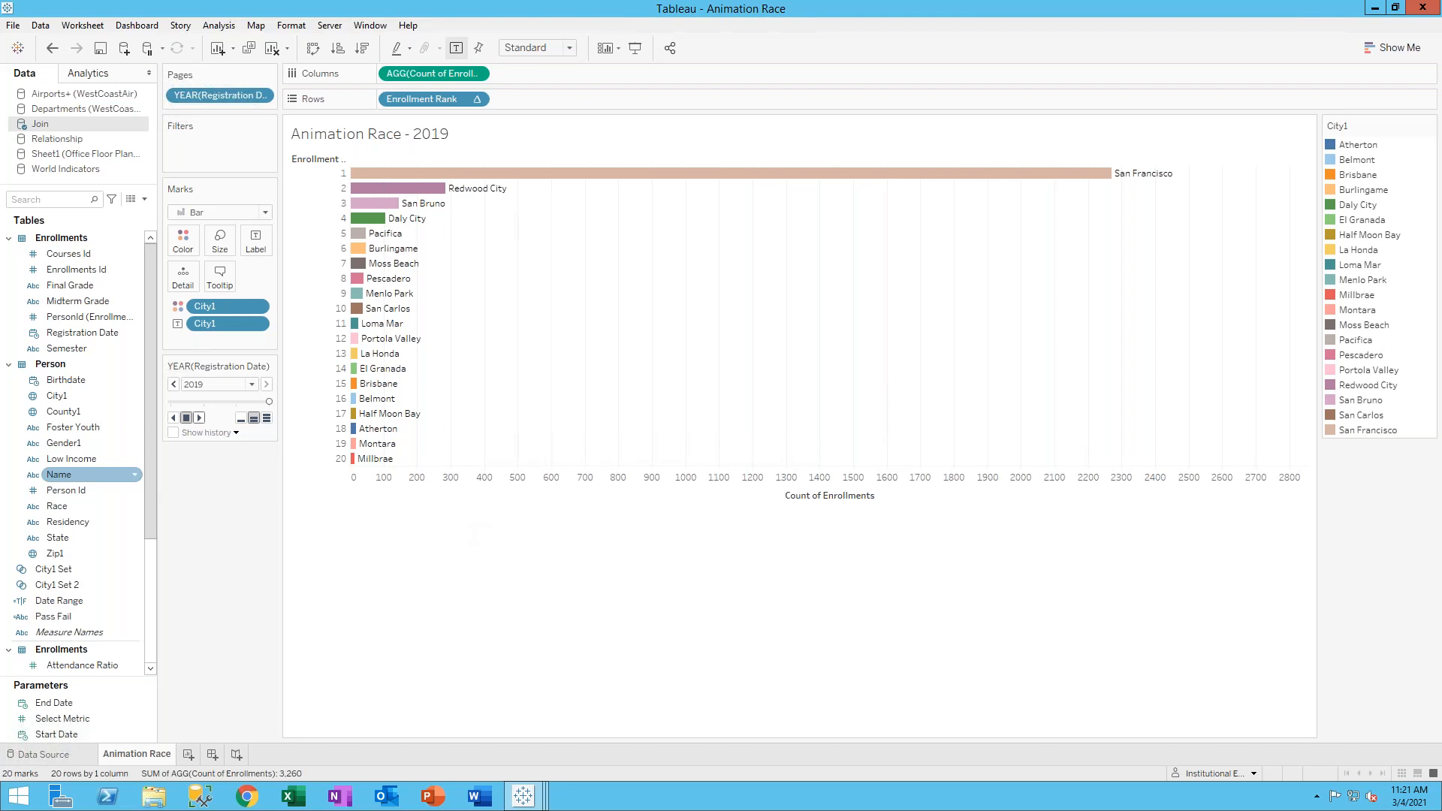
Return to the What's New in Tableau 2020 workbook and close the Animations pane
{"action": "left_click", "coordinate": [534, 799]}
{"action": "left_click", "coordinate": [421, 740]}
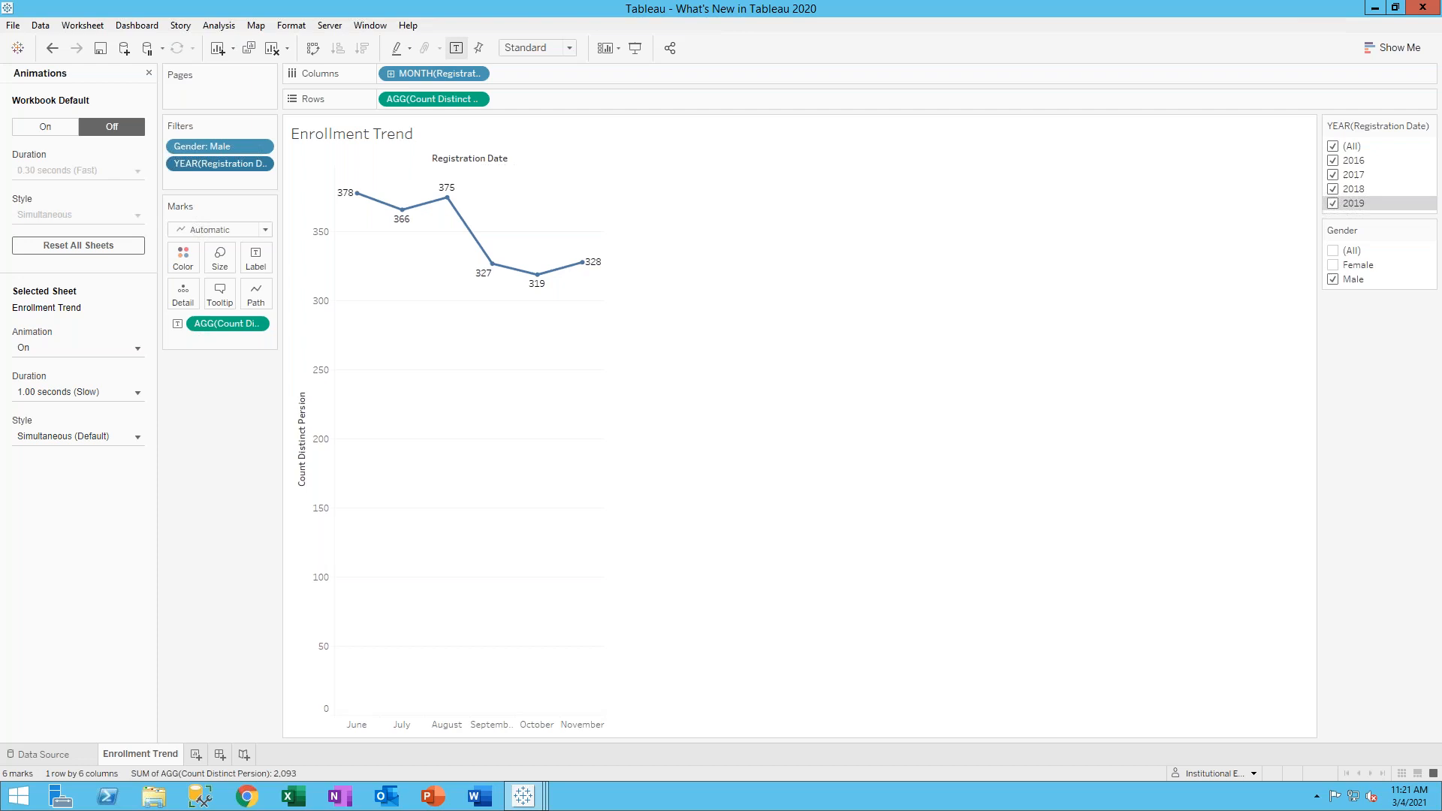
{"action": "left_click", "coordinate": [149, 73]}
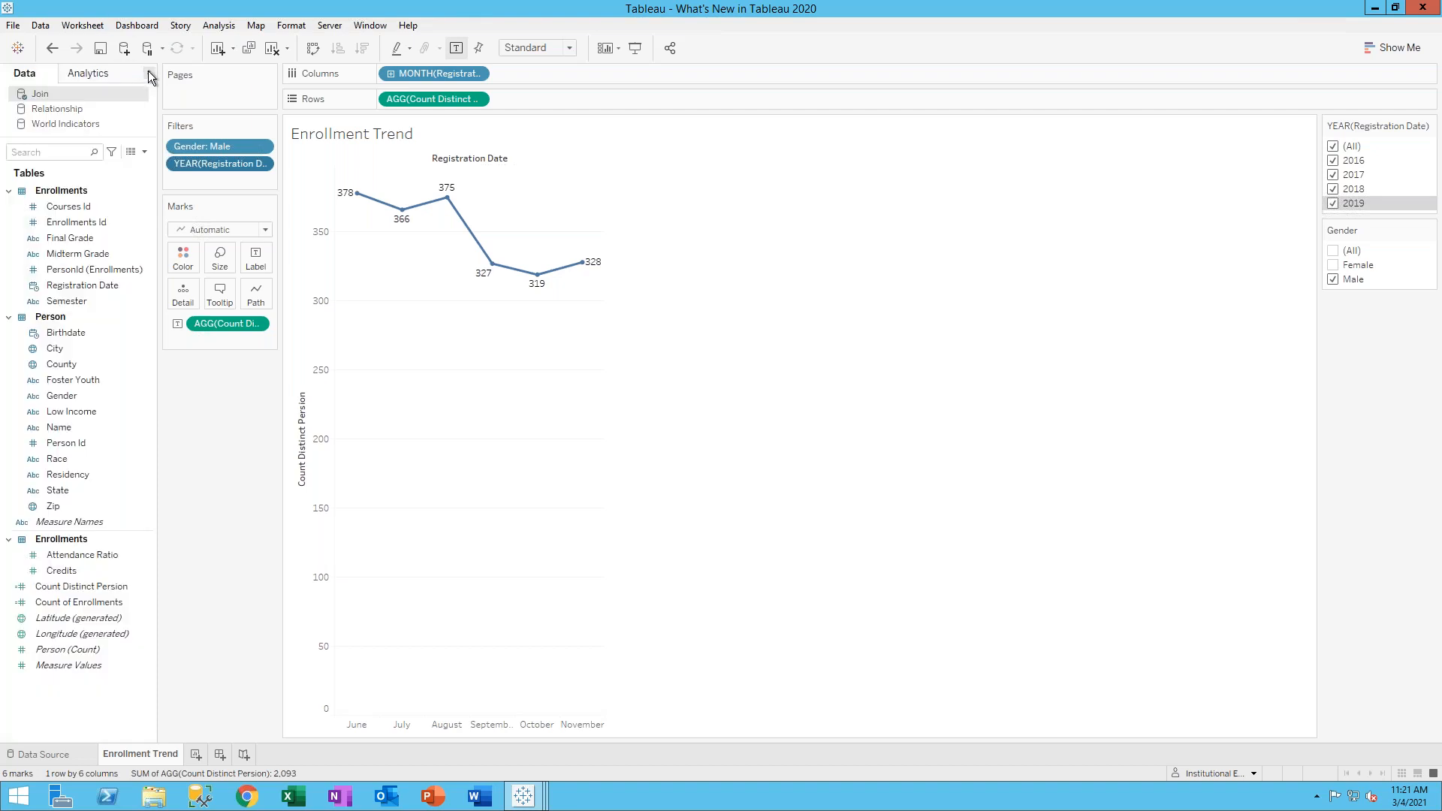
Start a new parameter from the Registration Date field and name it Start Date
{"action": "right_click", "coordinate": [106, 285]}
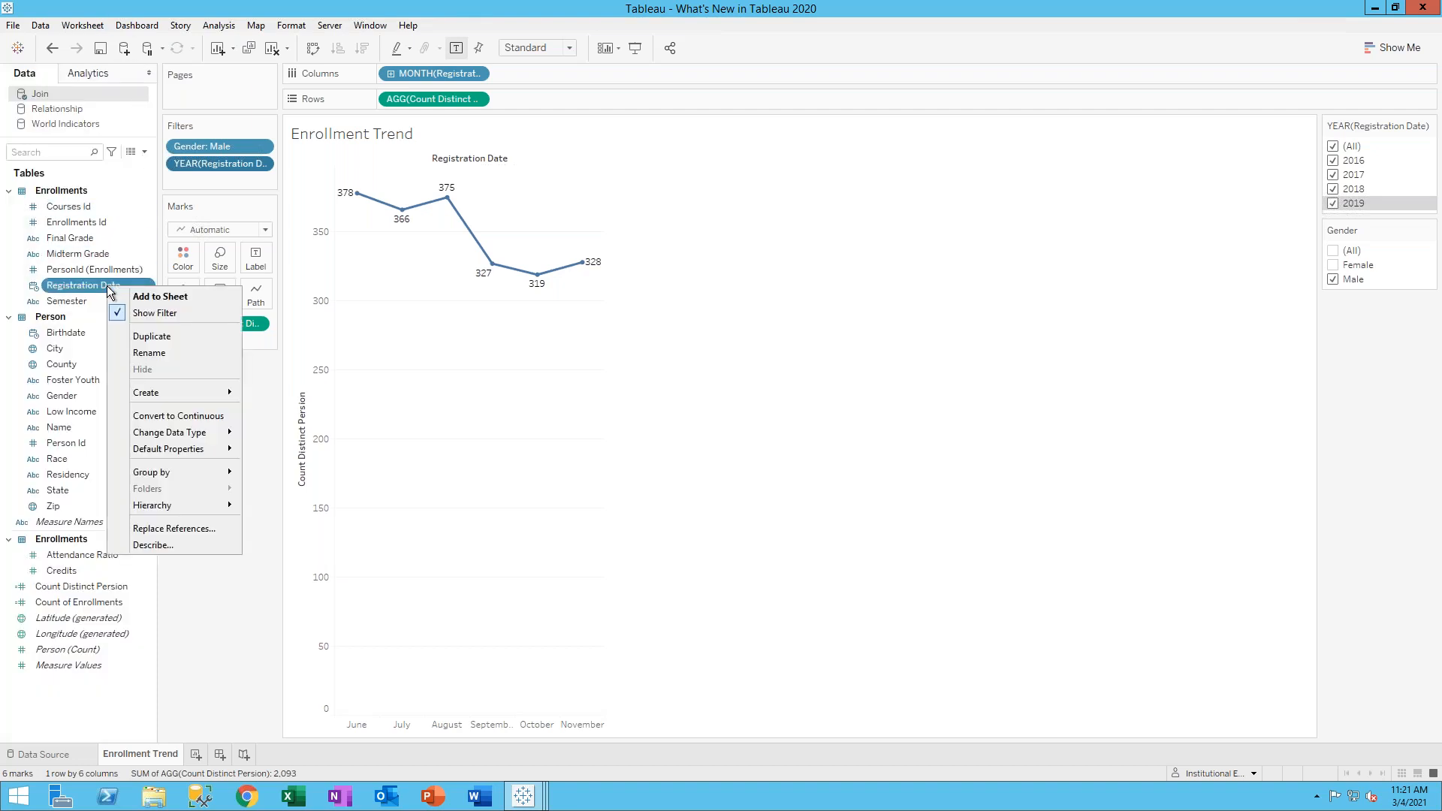
{"action": "mouse_move", "coordinate": [168, 392]}
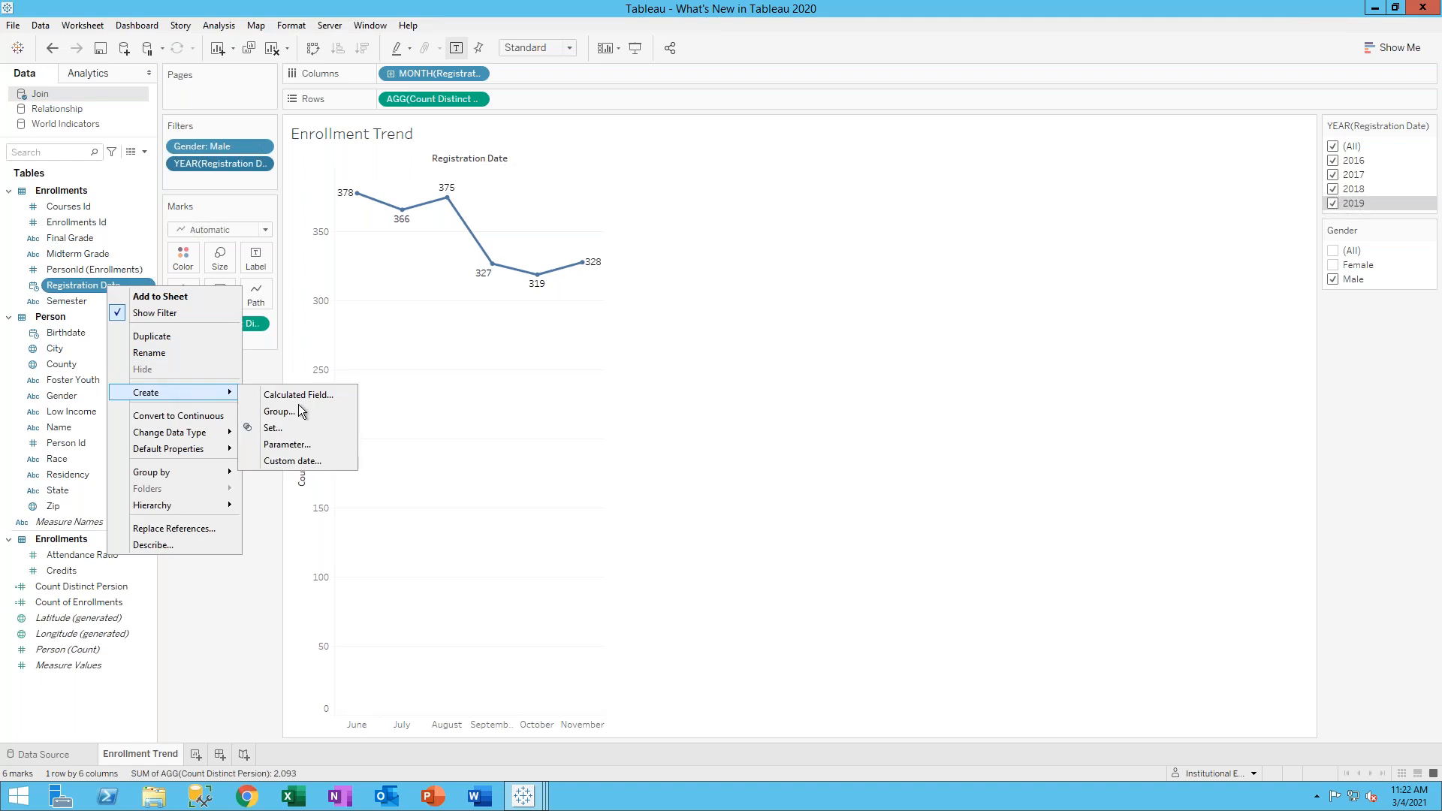
{"action": "left_click", "coordinate": [297, 443]}
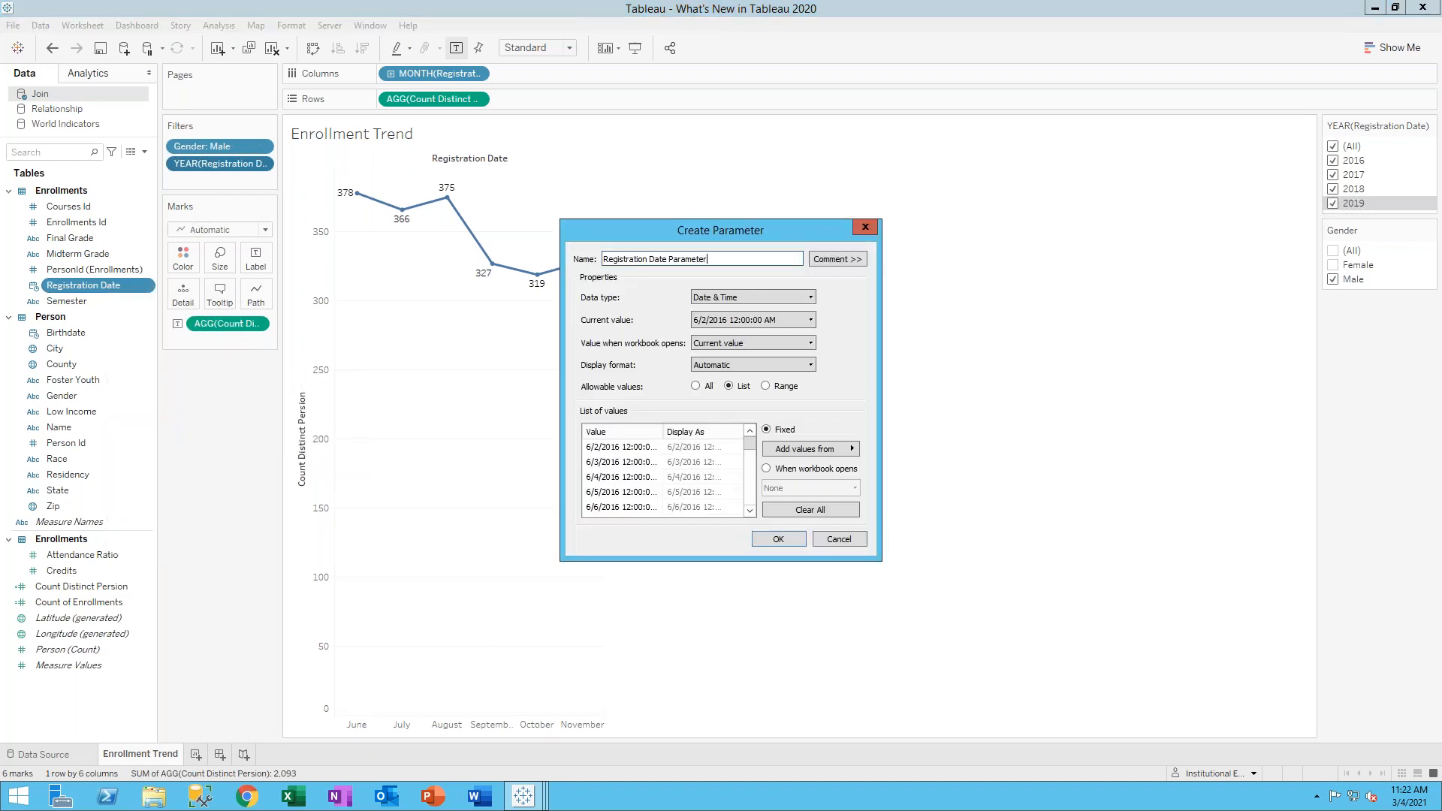
{"action": "left_click_drag", "start_coordinate": [718, 259], "coordinate": [603, 259]}
{"action": "type", "text": "S"}
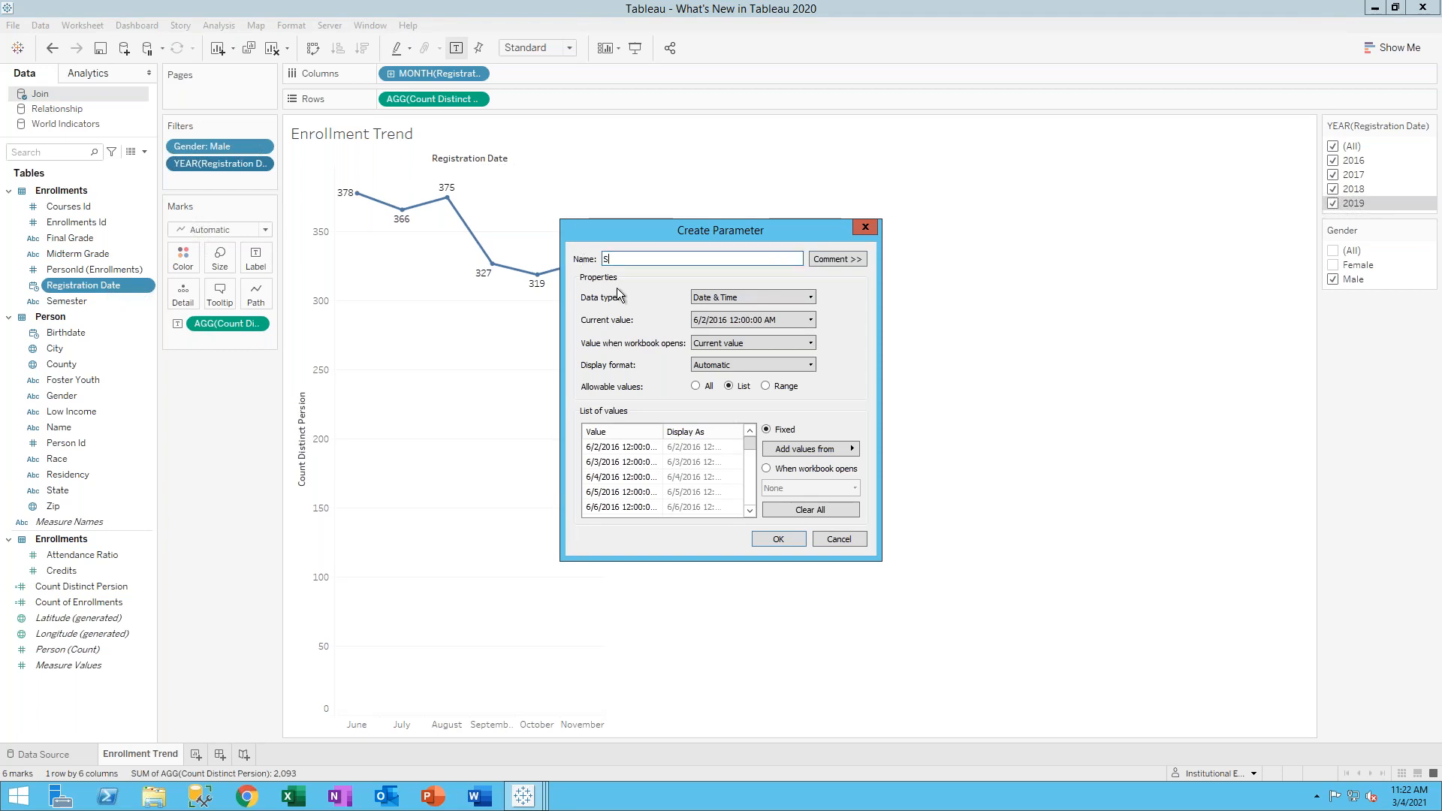
{"action": "type", "text": "tart Date"}
Make the Start Date parameter accept a range, set its values from the Join source's Registration Date, and save it
{"action": "left_click", "coordinate": [767, 386]}
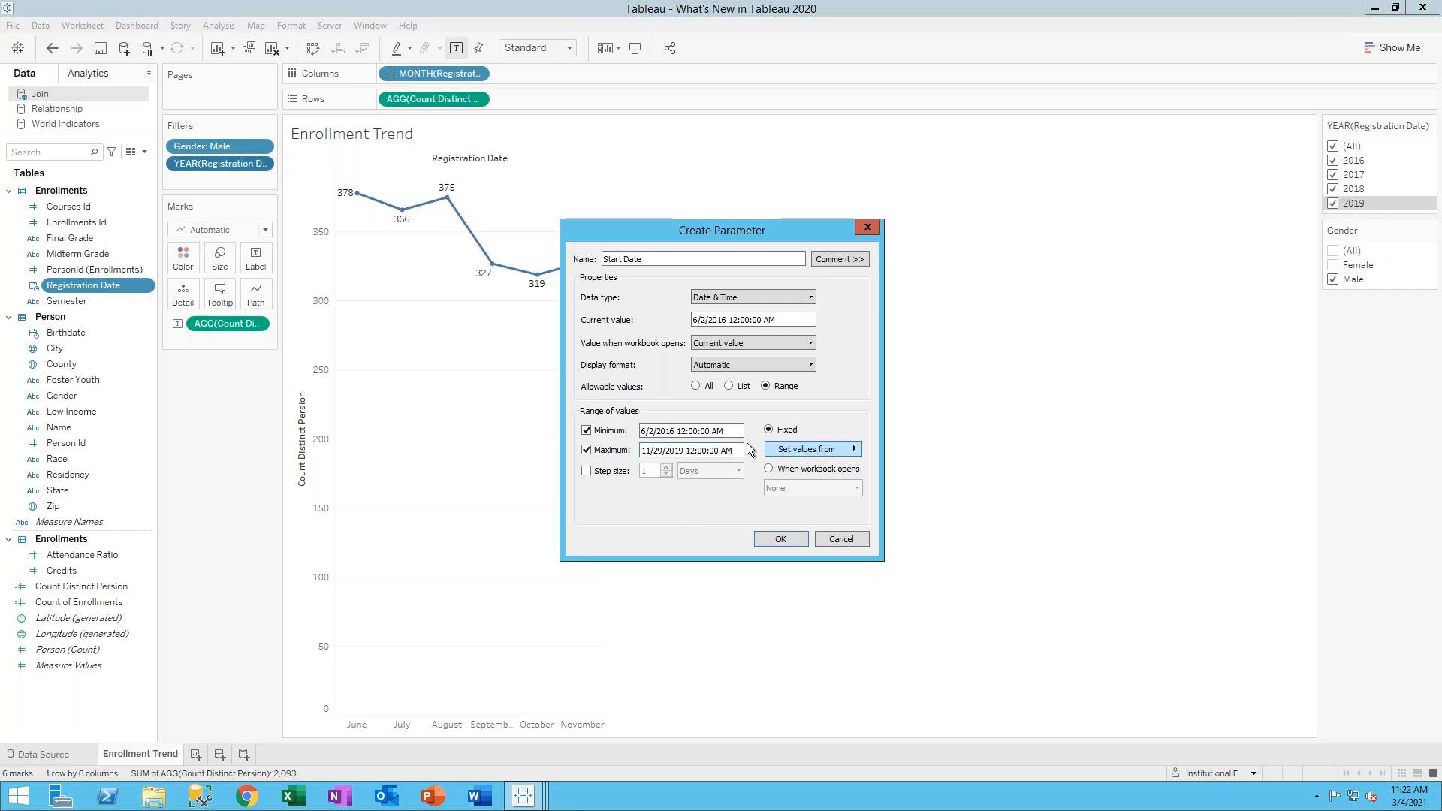
{"action": "left_click", "coordinate": [815, 447]}
{"action": "mouse_move", "coordinate": [900, 471]}
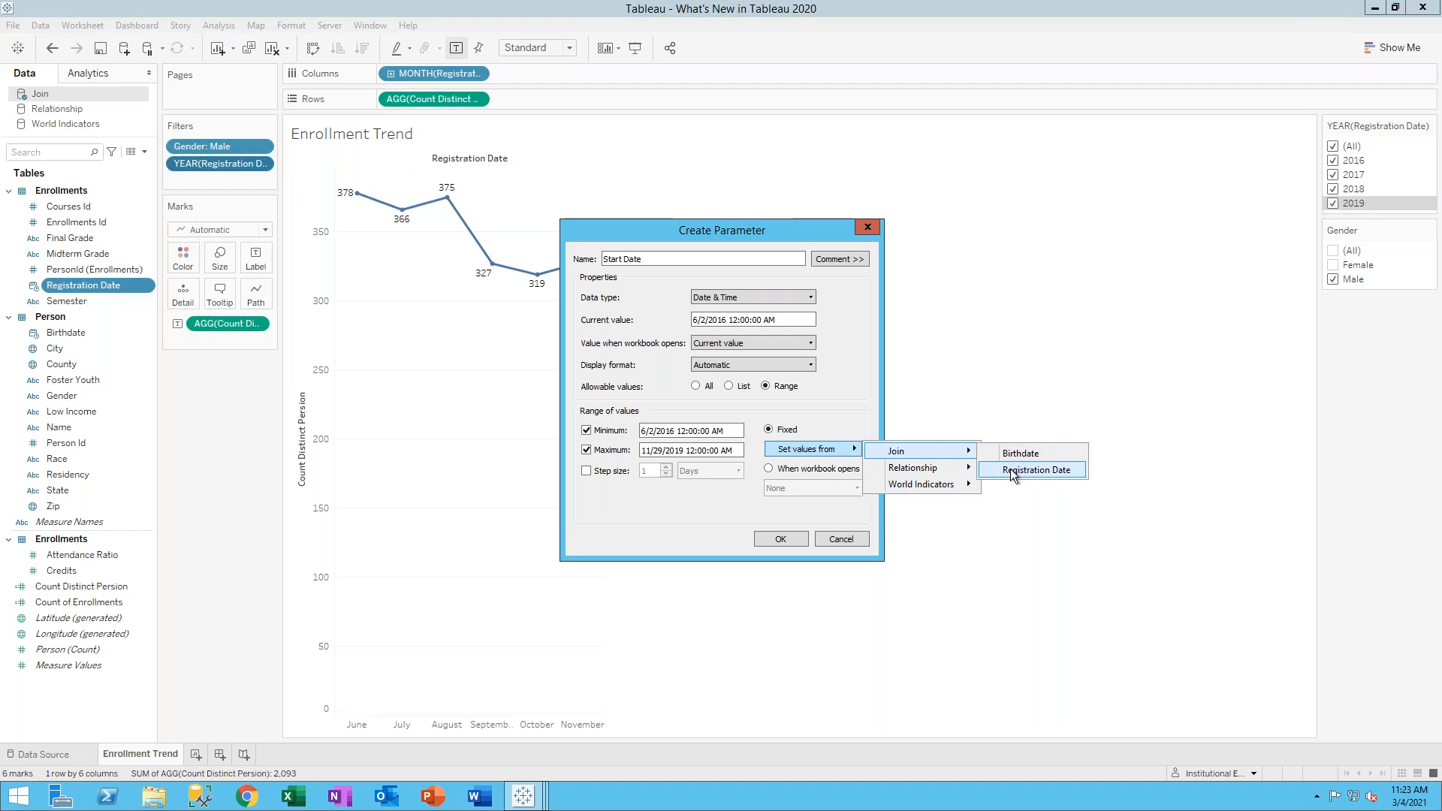
{"action": "left_click", "coordinate": [1011, 471]}
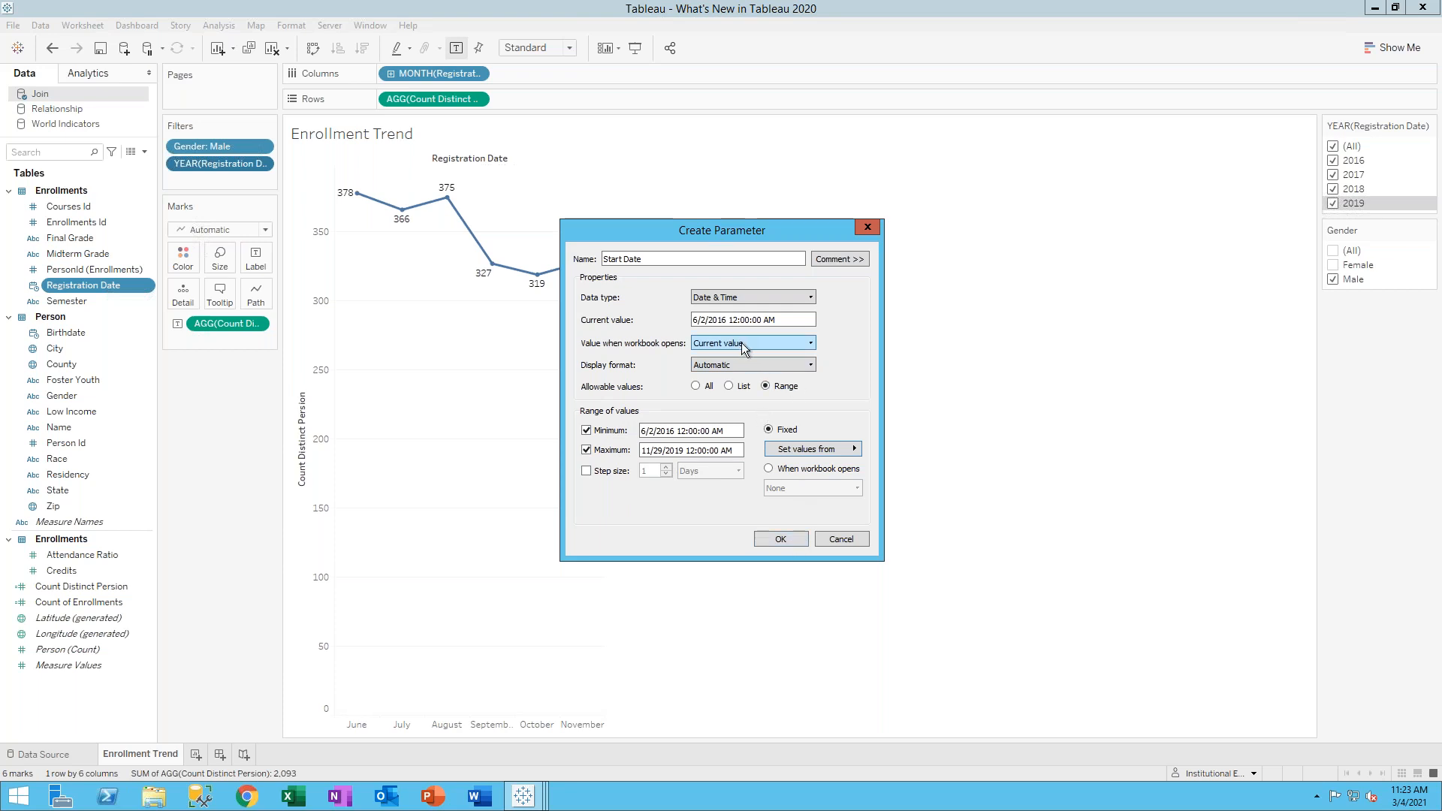
{"action": "left_click", "coordinate": [794, 541]}
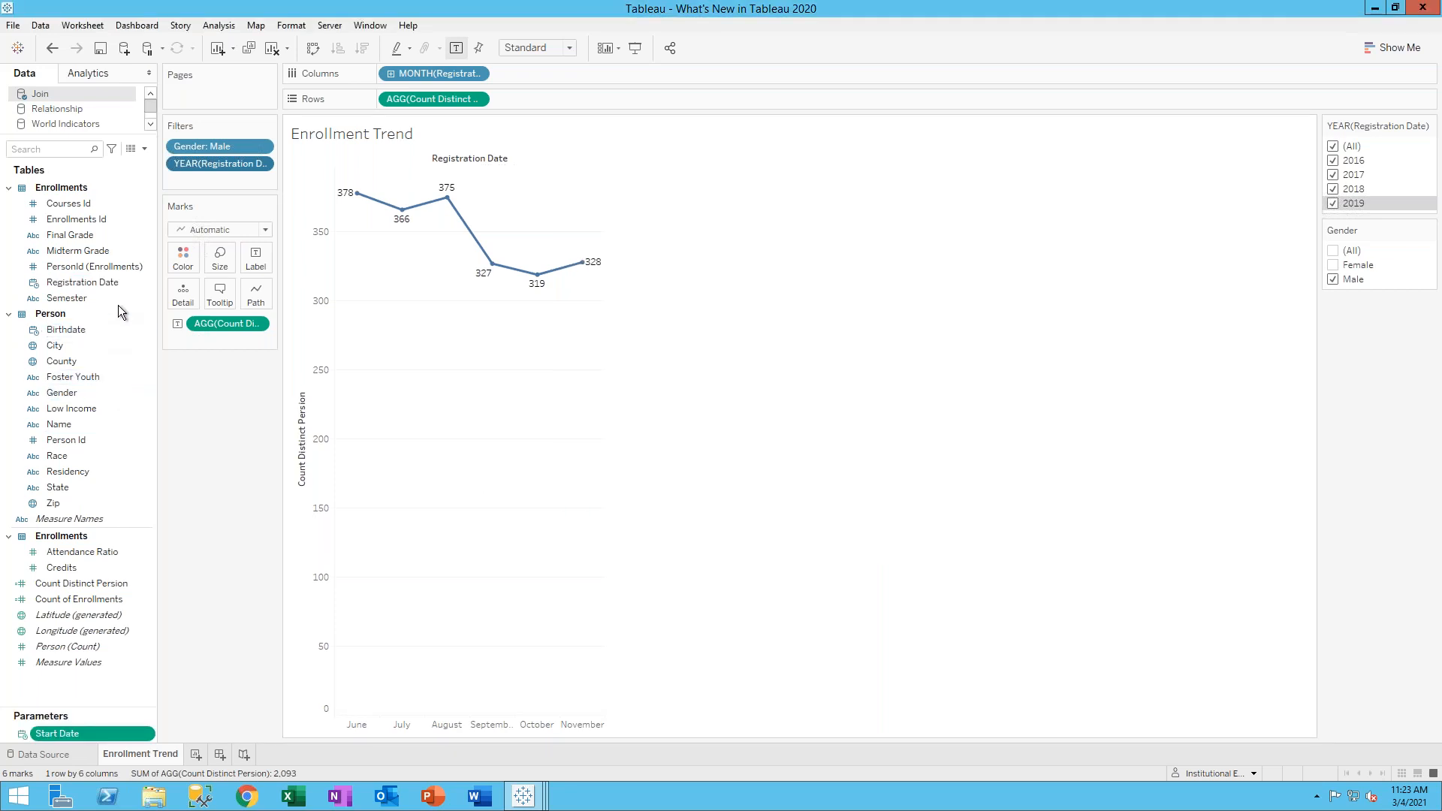
Start another parameter from the Registration Date field and name it End Date
{"action": "right_click", "coordinate": [100, 271]}
{"action": "right_click", "coordinate": [82, 284]}
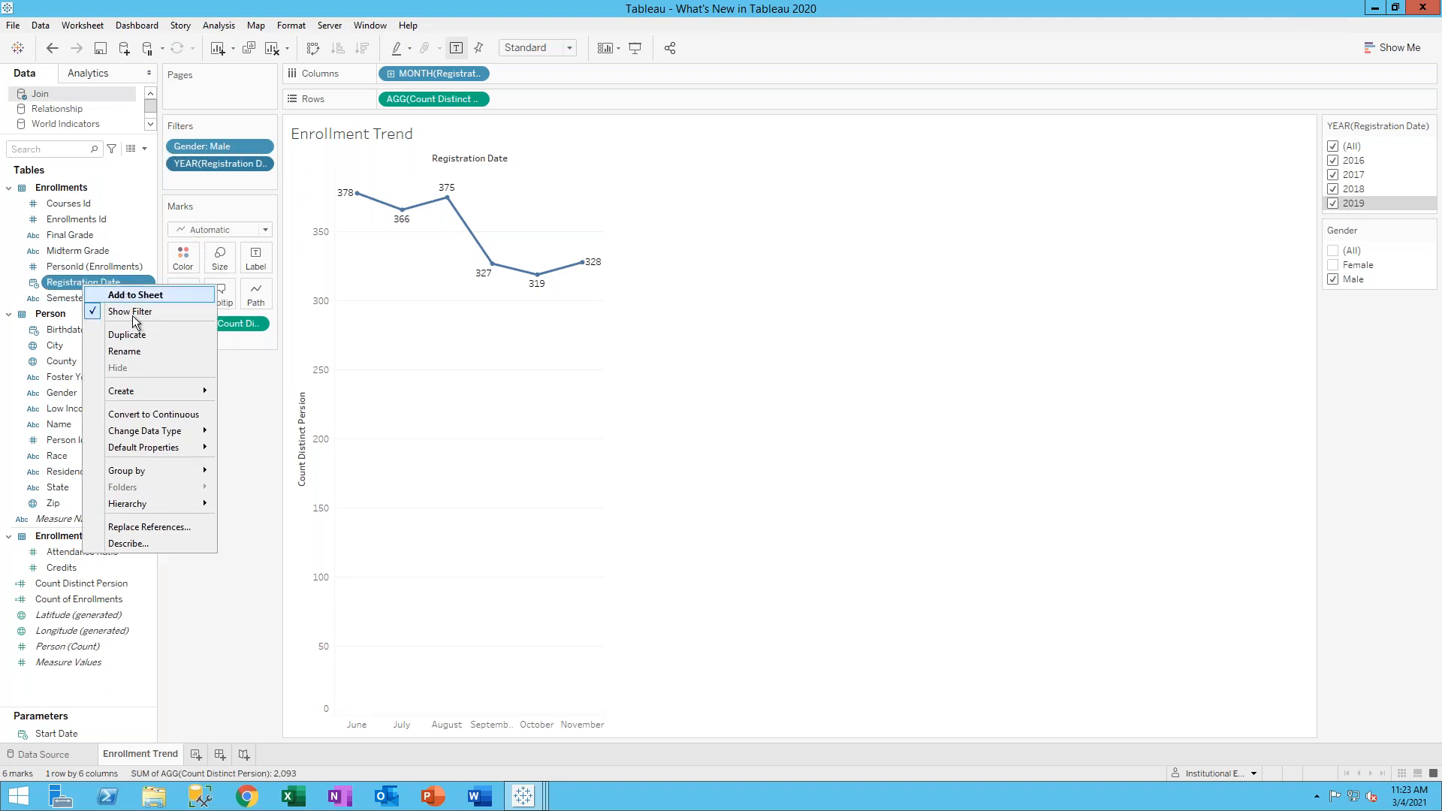
{"action": "mouse_move", "coordinate": [150, 394]}
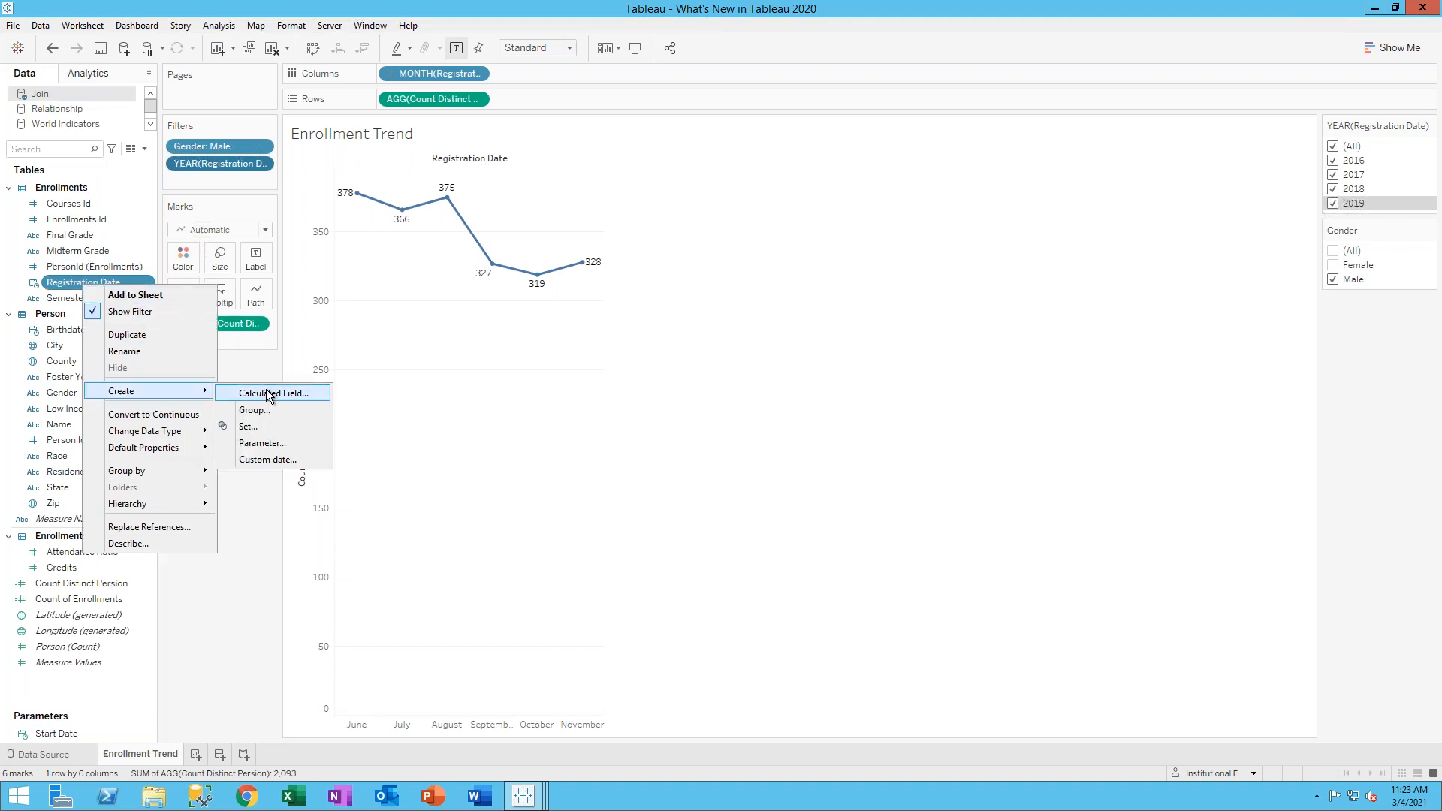
{"action": "left_click", "coordinate": [268, 444]}
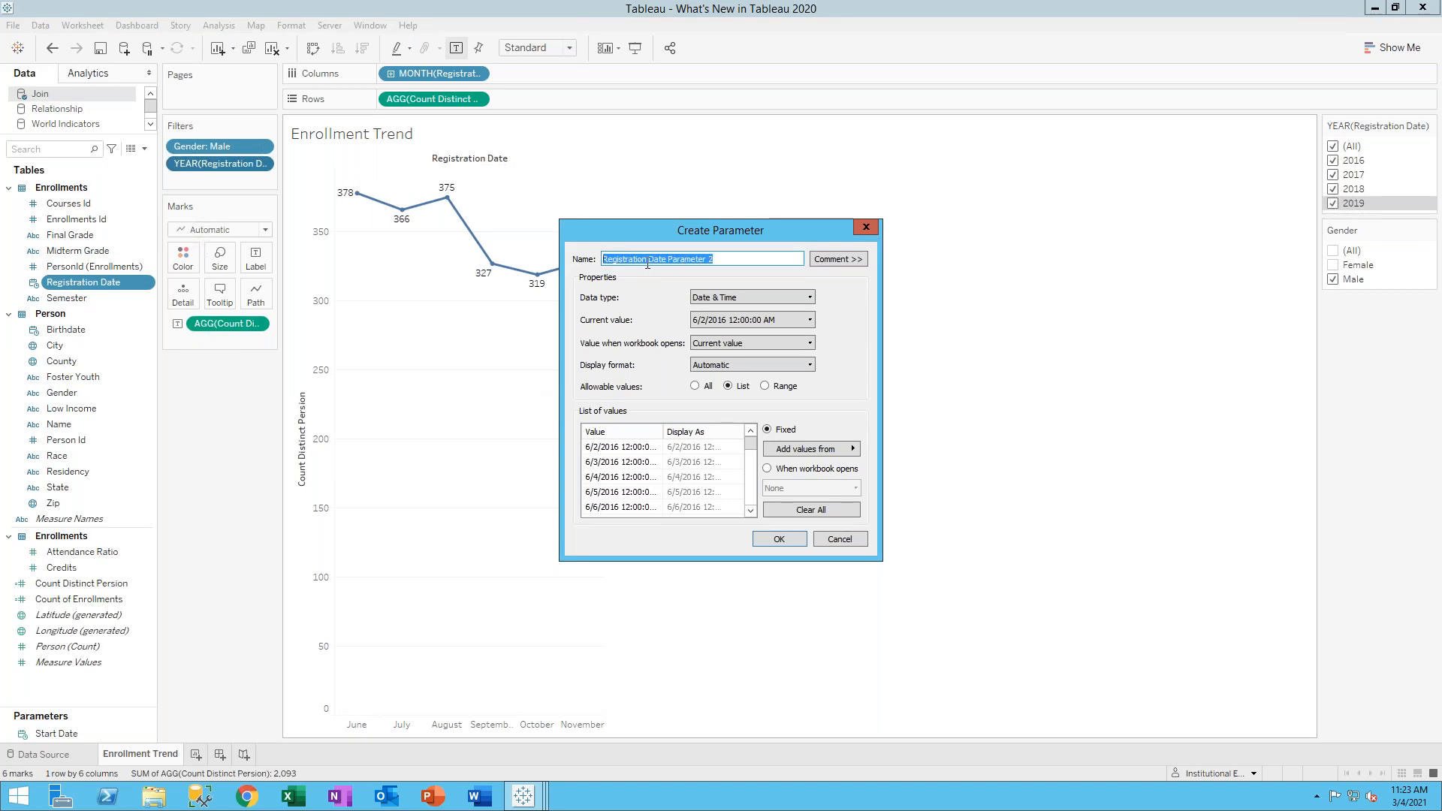
{"action": "type", "text": "End Date"}
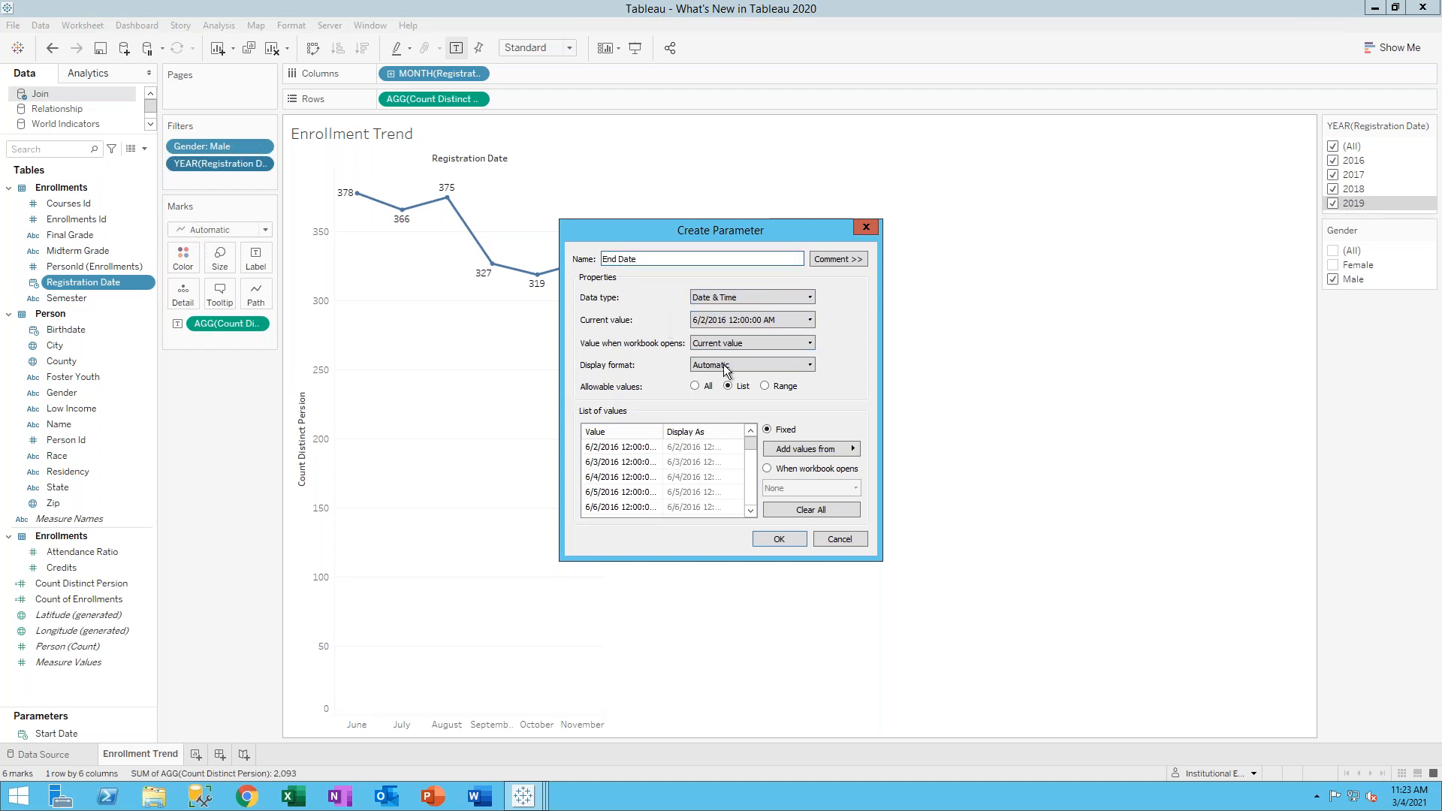
Make the End Date parameter accept a range, set its values from the Relationship source's Registration Date, and save it
{"action": "left_click", "coordinate": [765, 386]}
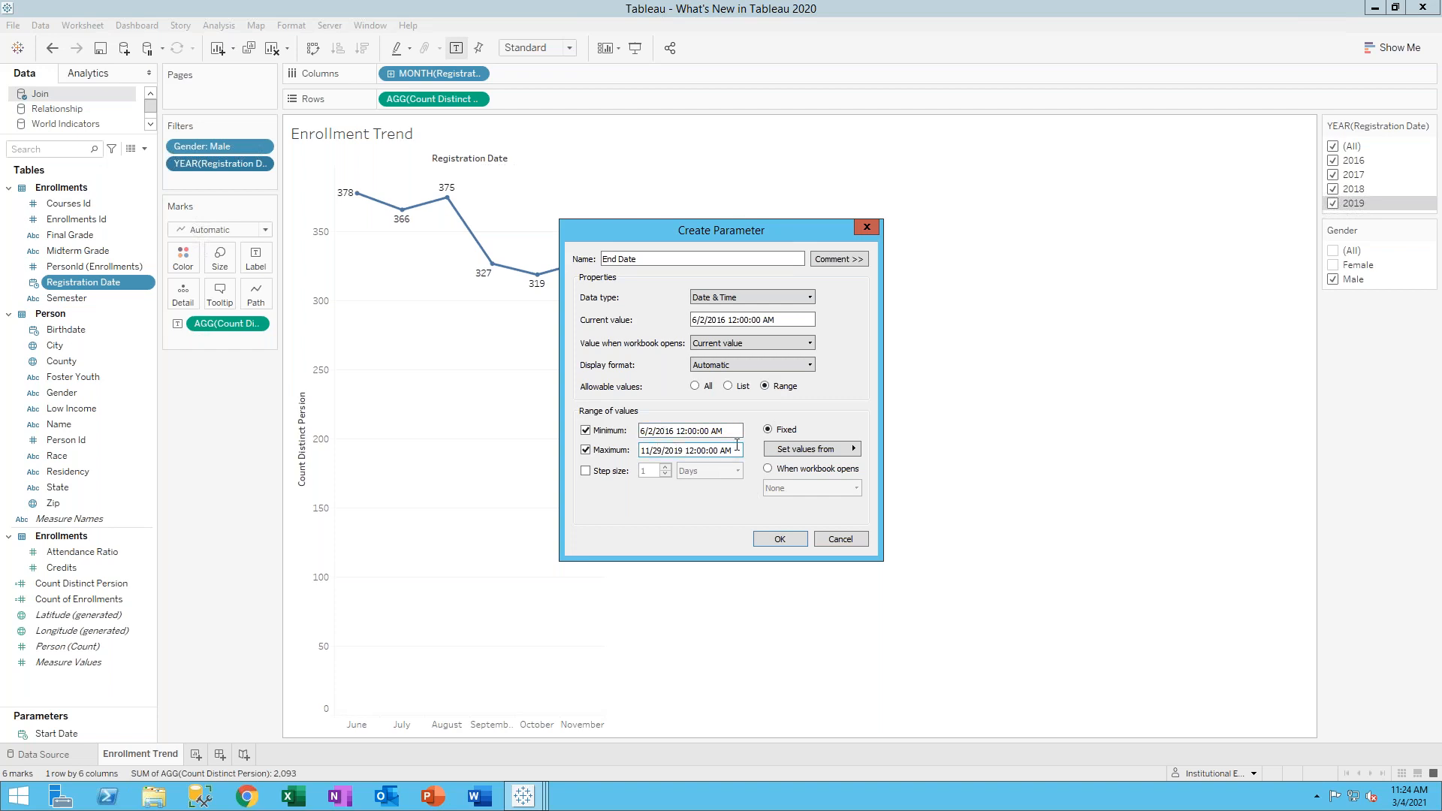
{"action": "left_click", "coordinate": [800, 448]}
{"action": "mouse_move", "coordinate": [913, 486]}
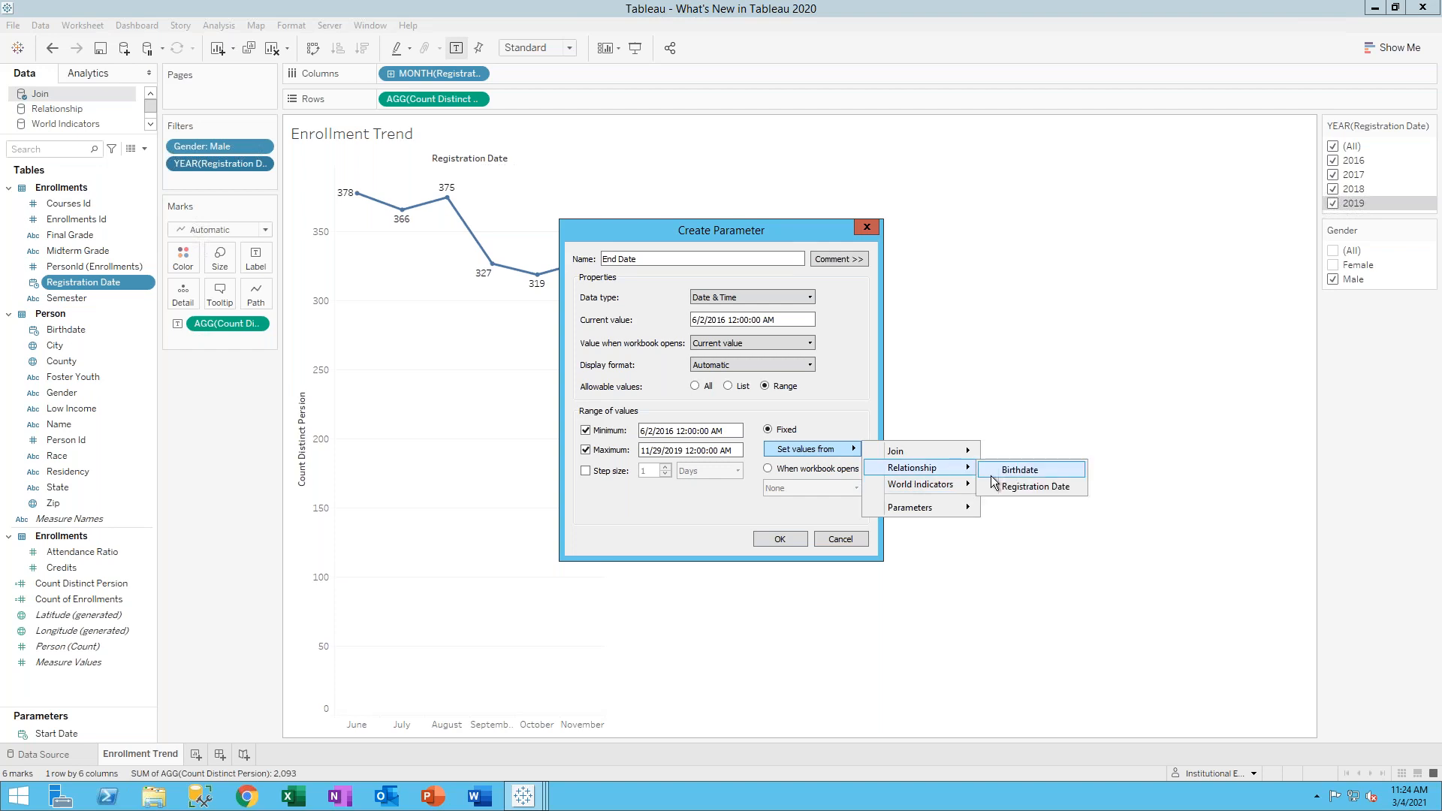
{"action": "left_click", "coordinate": [1016, 488]}
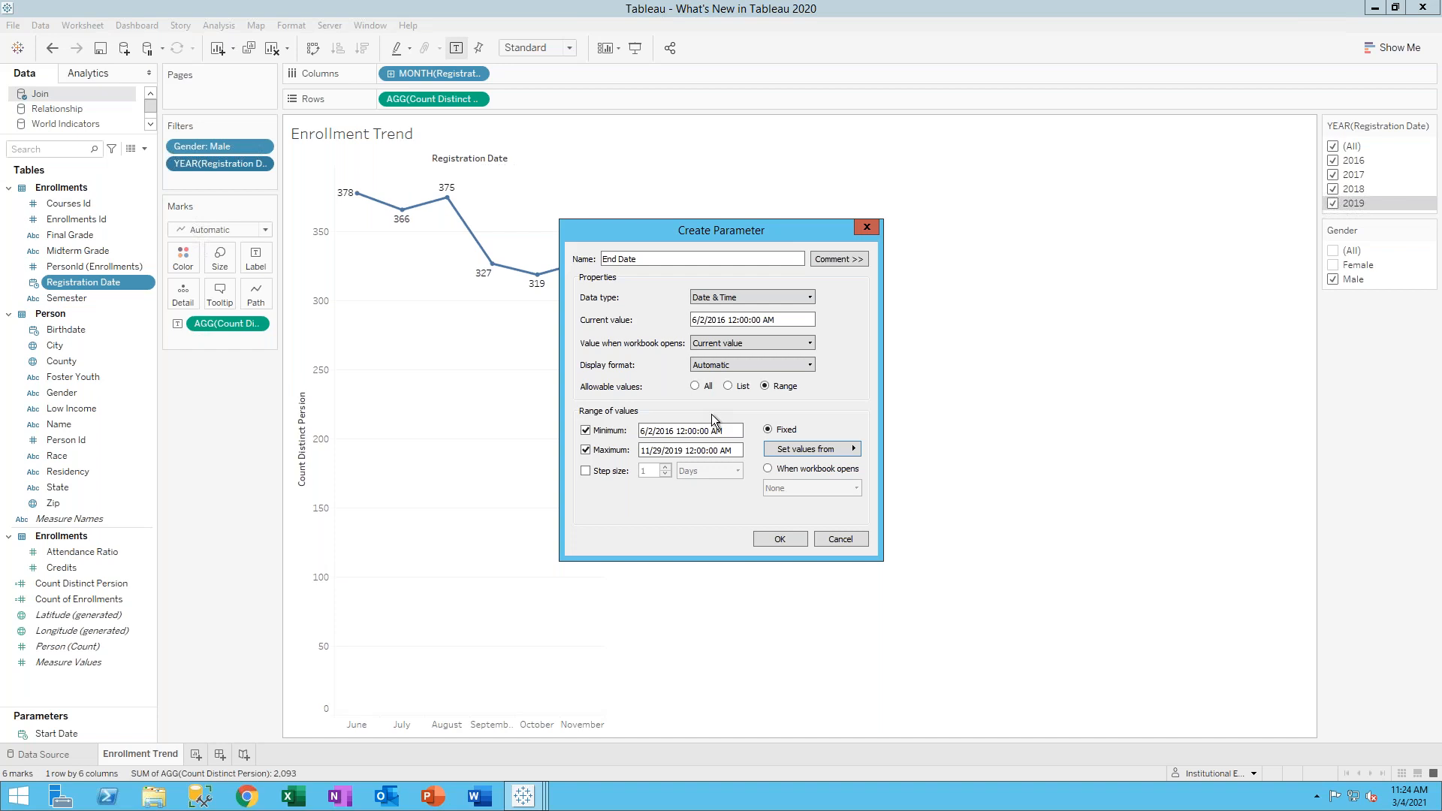
{"action": "left_click", "coordinate": [779, 539]}
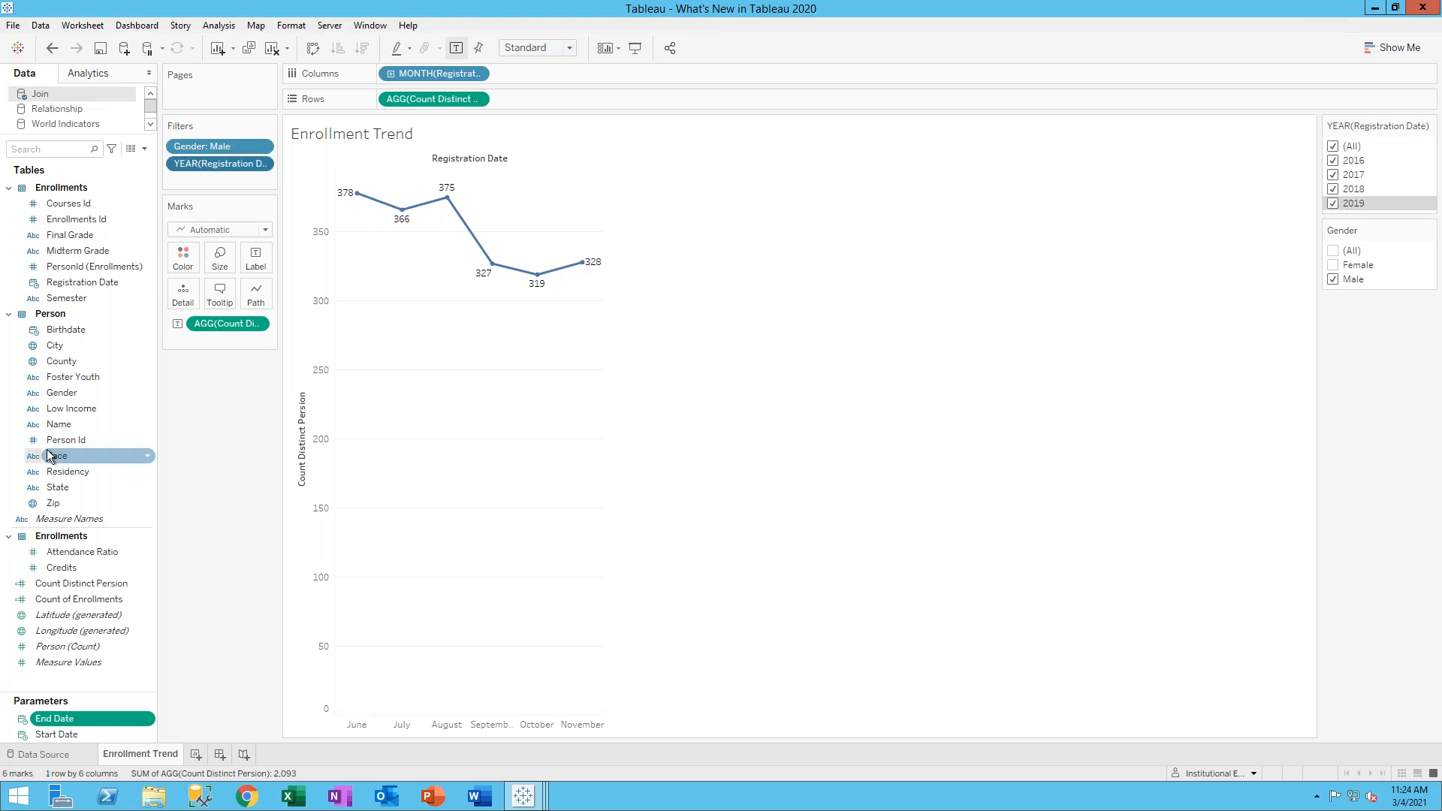
Start a calculated field from Registration Date and name it Date Range
{"action": "right_click", "coordinate": [106, 285]}
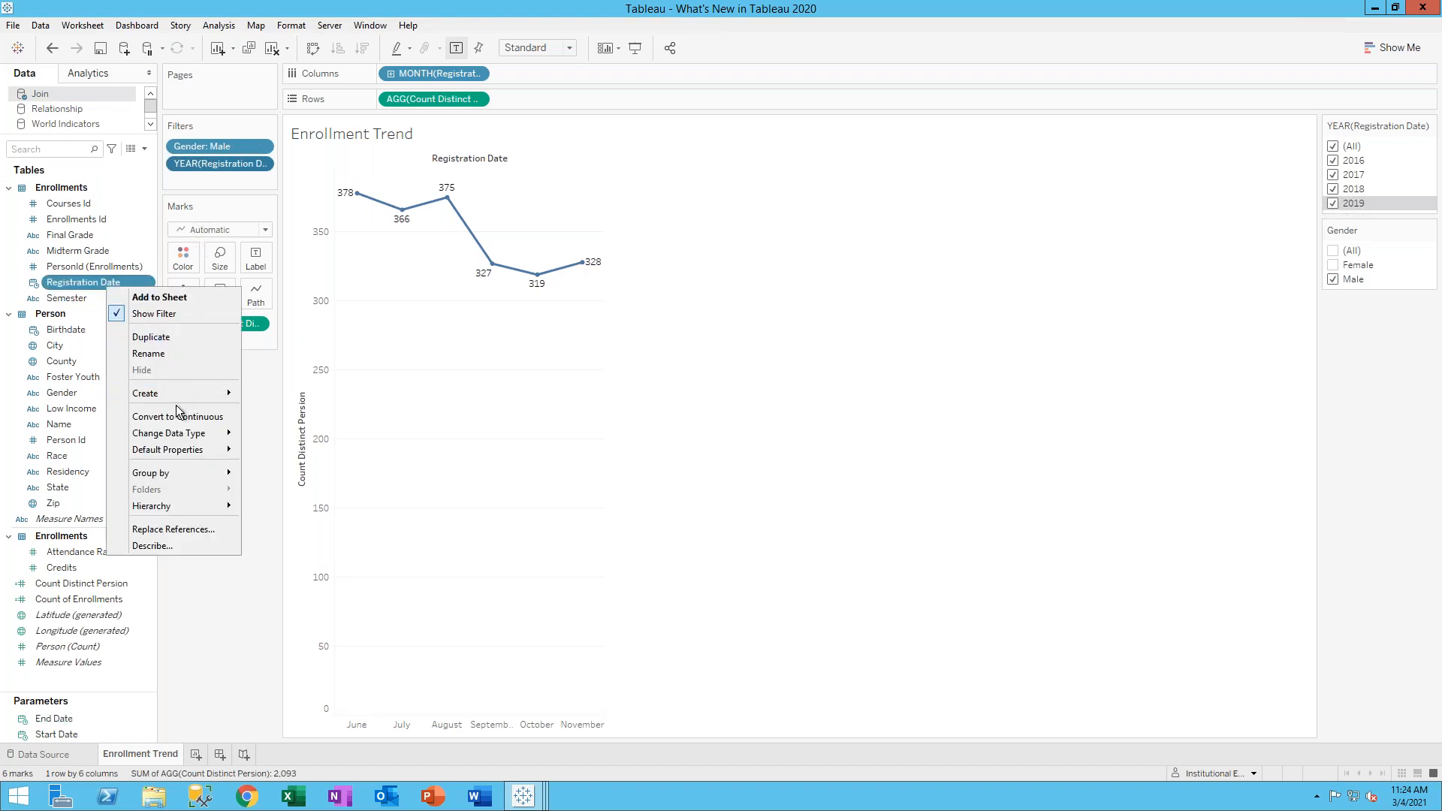
{"action": "mouse_move", "coordinate": [174, 395]}
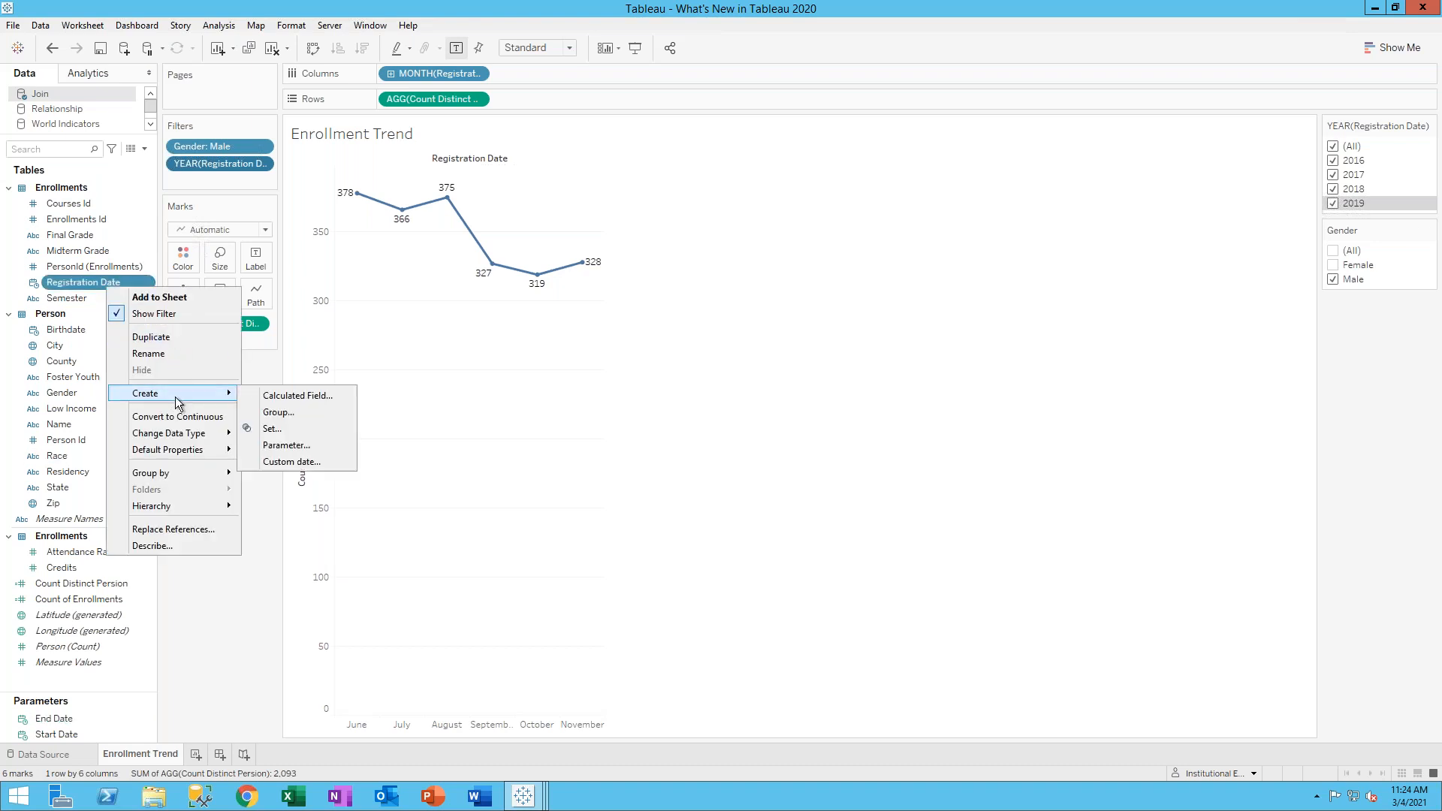
{"action": "left_click", "coordinate": [296, 398]}
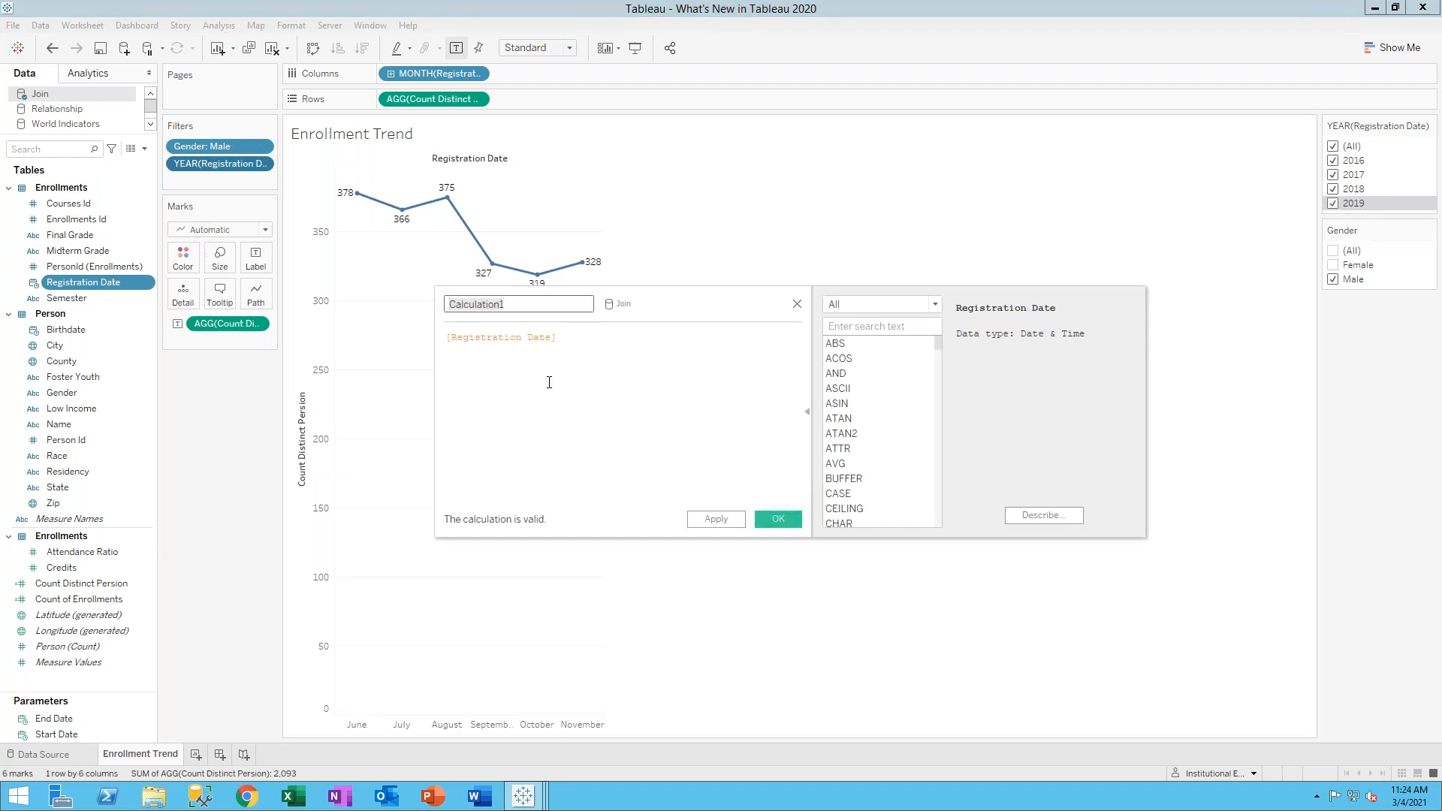
{"action": "type", "text": "Date Range"}
Replace the Date Range formula with [Registration Date] >= [Start Date] AND [Registration Date] <= [End Date], and save the field
{"action": "left_click_drag", "start_coordinate": [584, 348], "coordinate": [343, 353]}
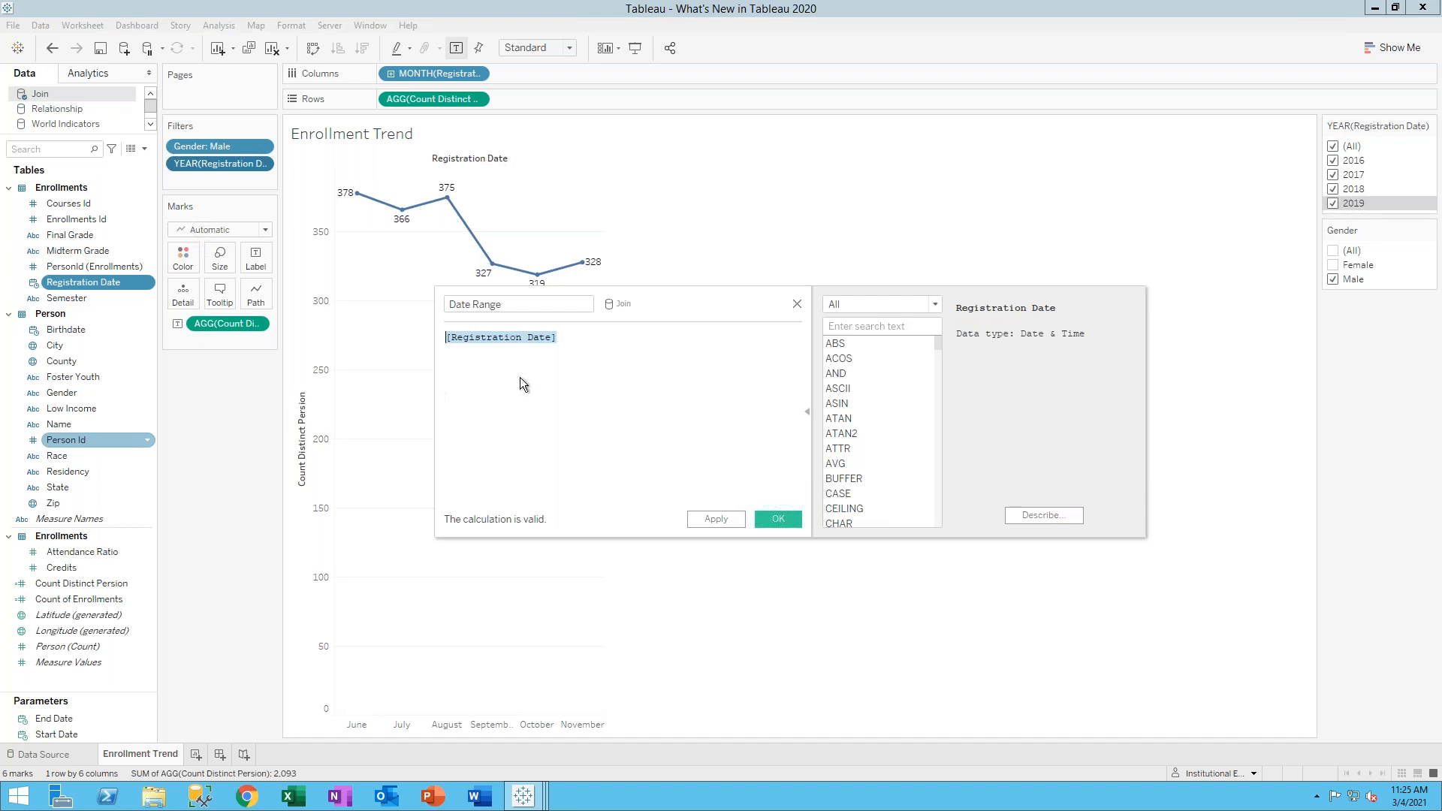
{"action": "left_click", "coordinate": [551, 362]}
{"action": "left_click_drag", "start_coordinate": [581, 333], "coordinate": [447, 338]}
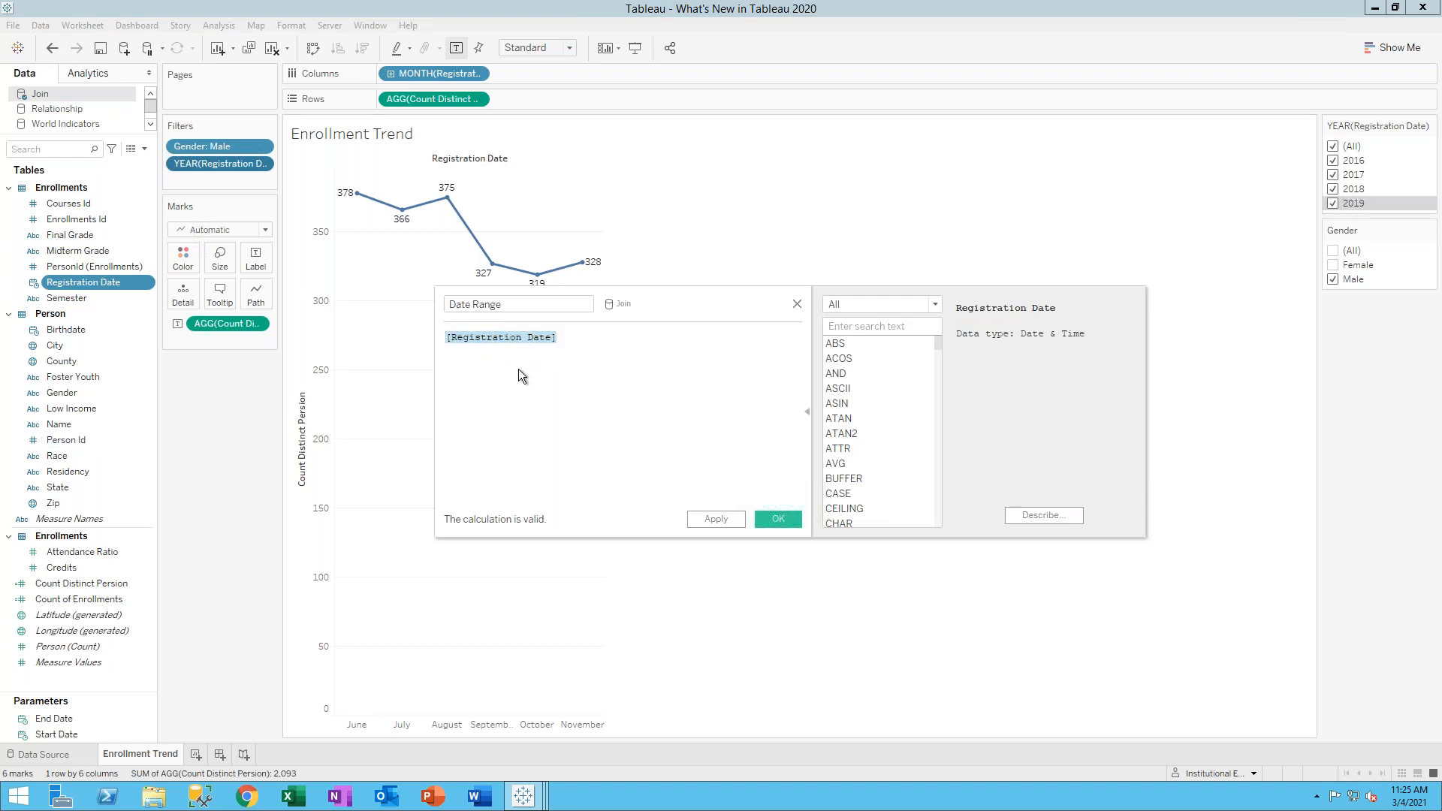
{"action": "key", "text": "ctrl+v"}
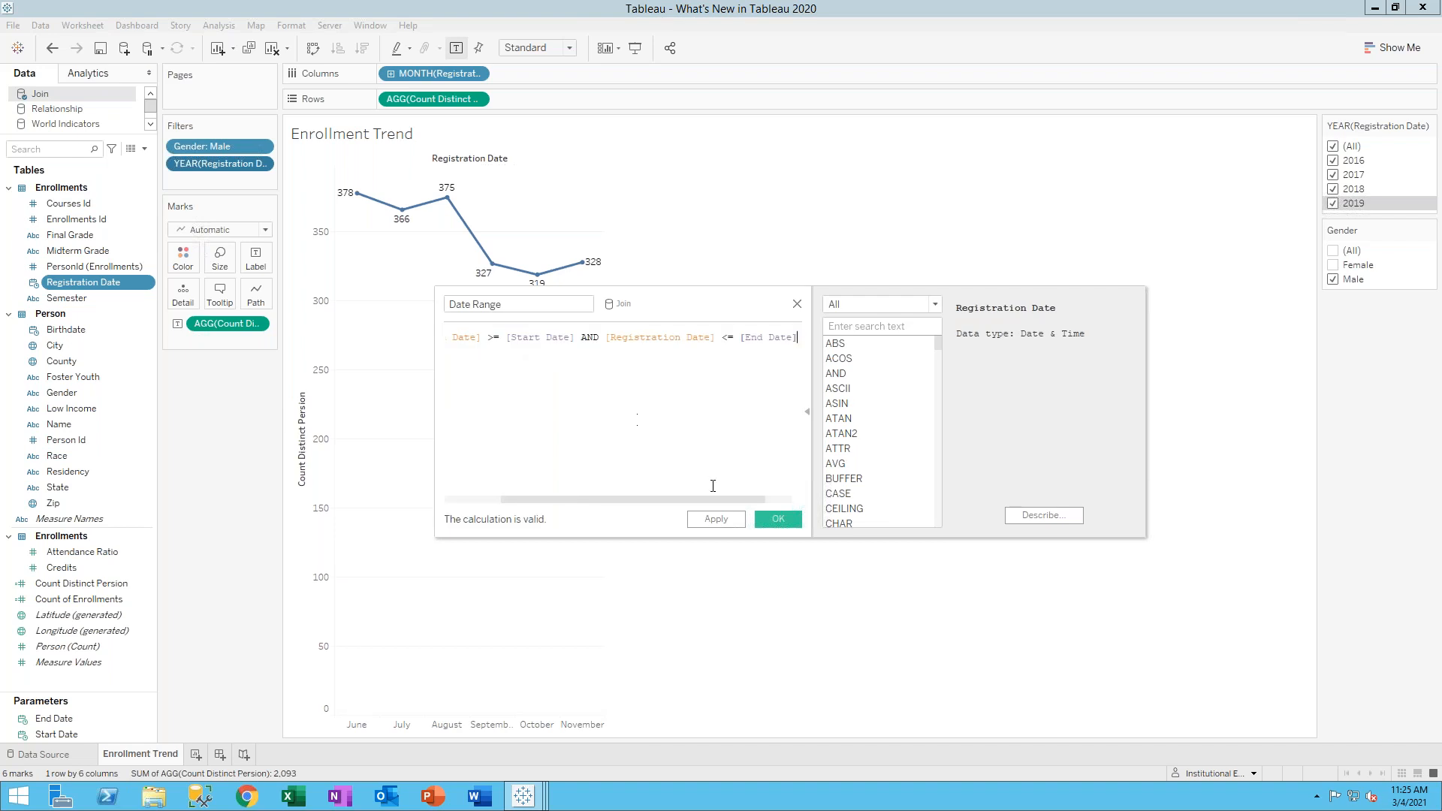
{"action": "left_click", "coordinate": [726, 524]}
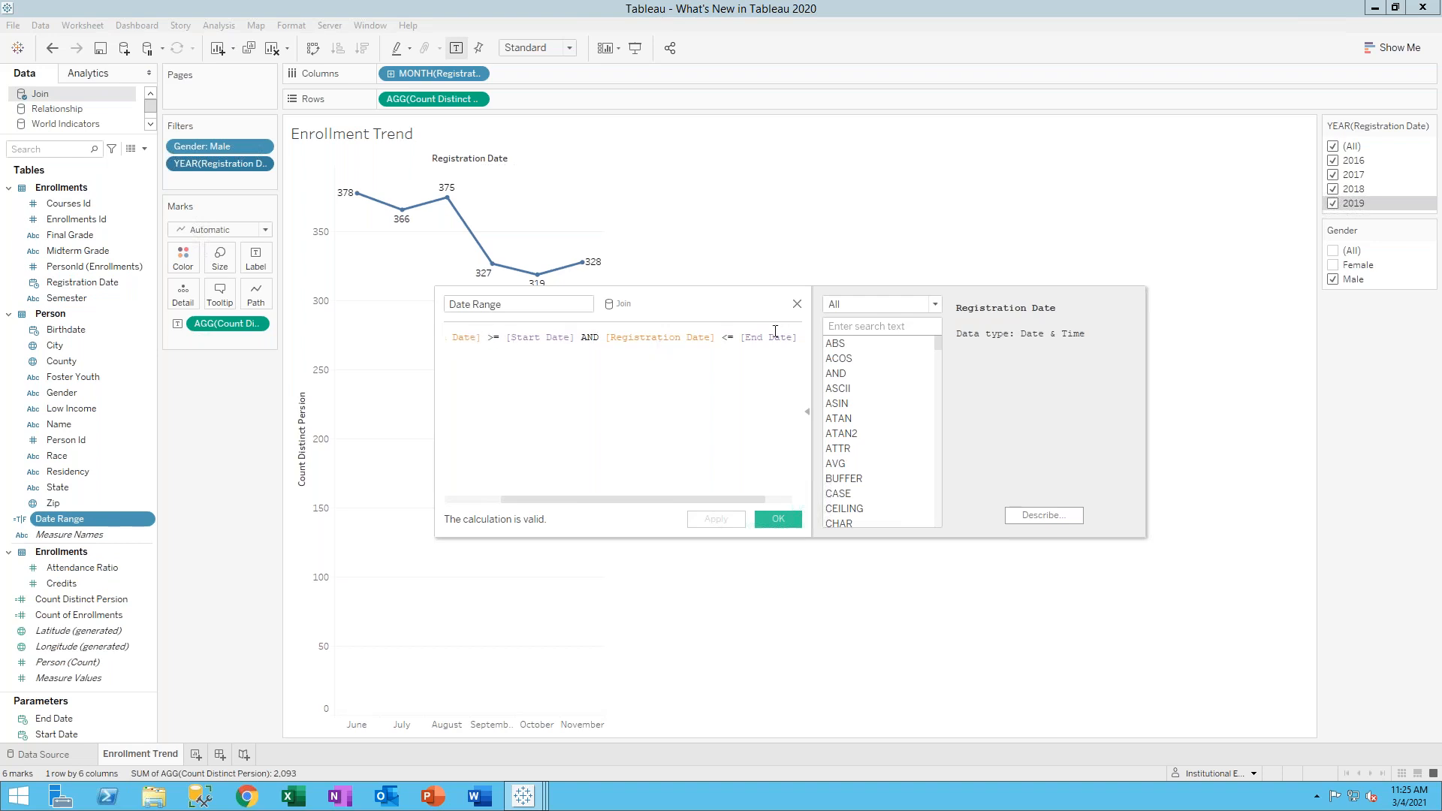
{"action": "left_click", "coordinate": [785, 520]}
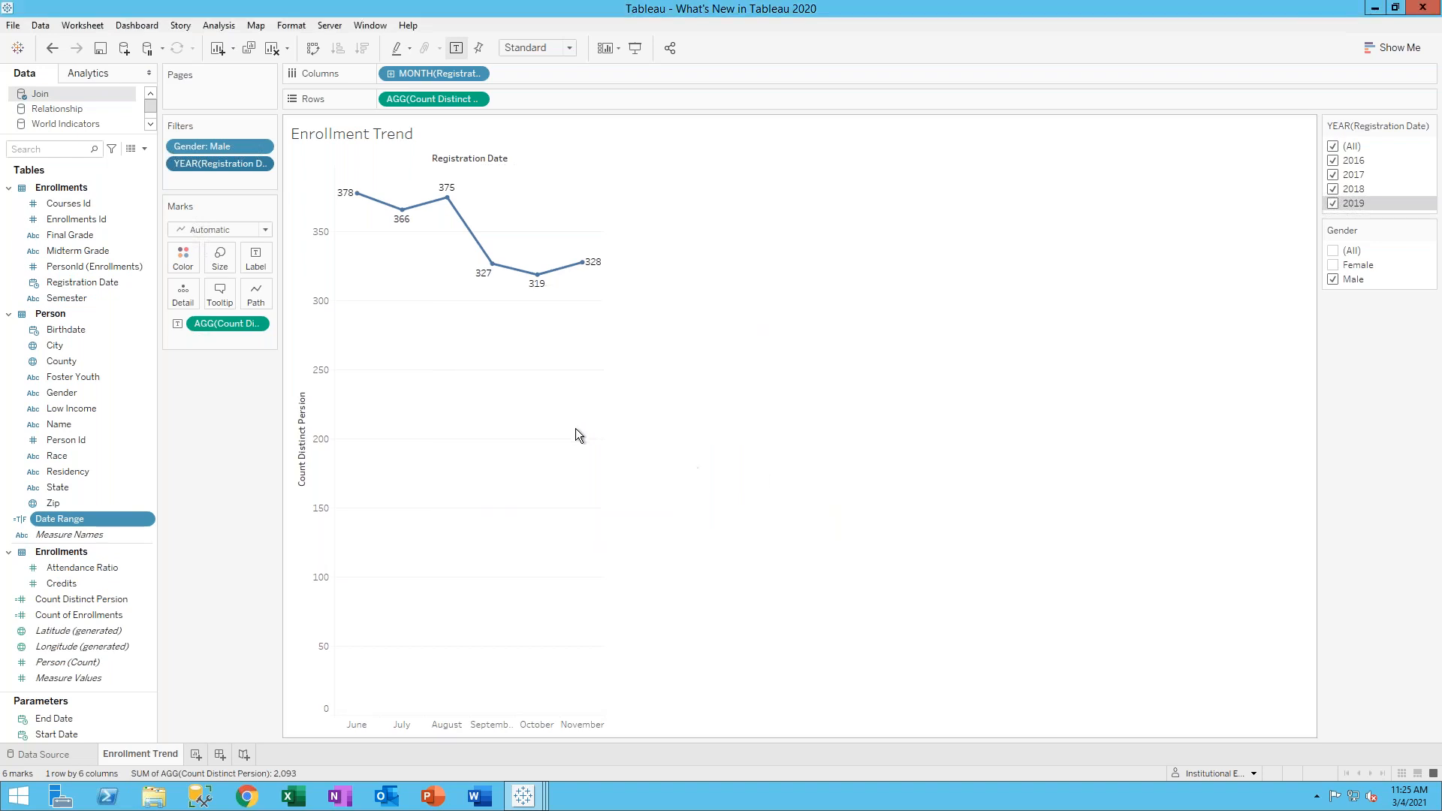
Show the End Date and Start Date parameter controls and place both beneath the Marks card, with End Date above Start Date
{"action": "right_click", "coordinate": [64, 719]}
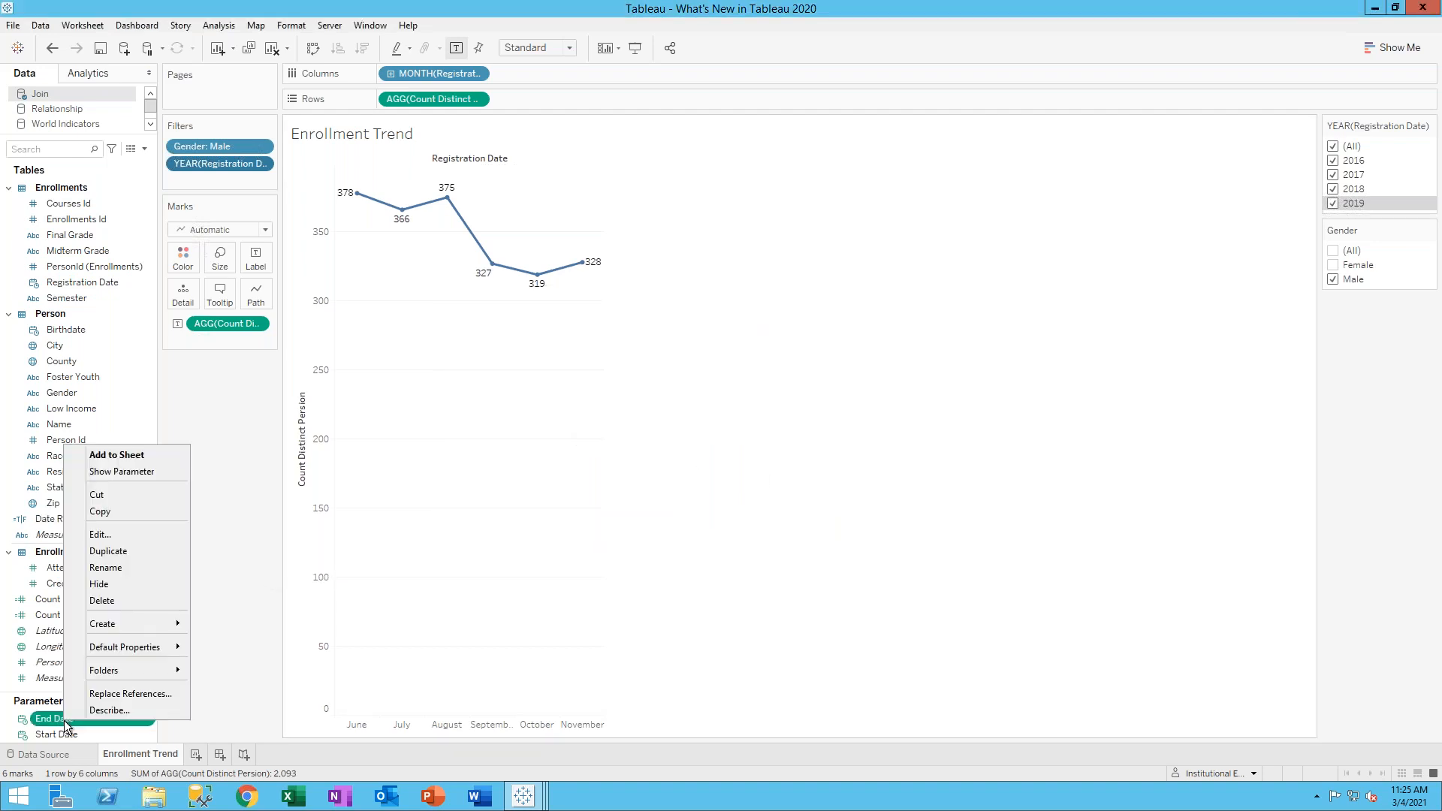
{"action": "left_click", "coordinate": [117, 473]}
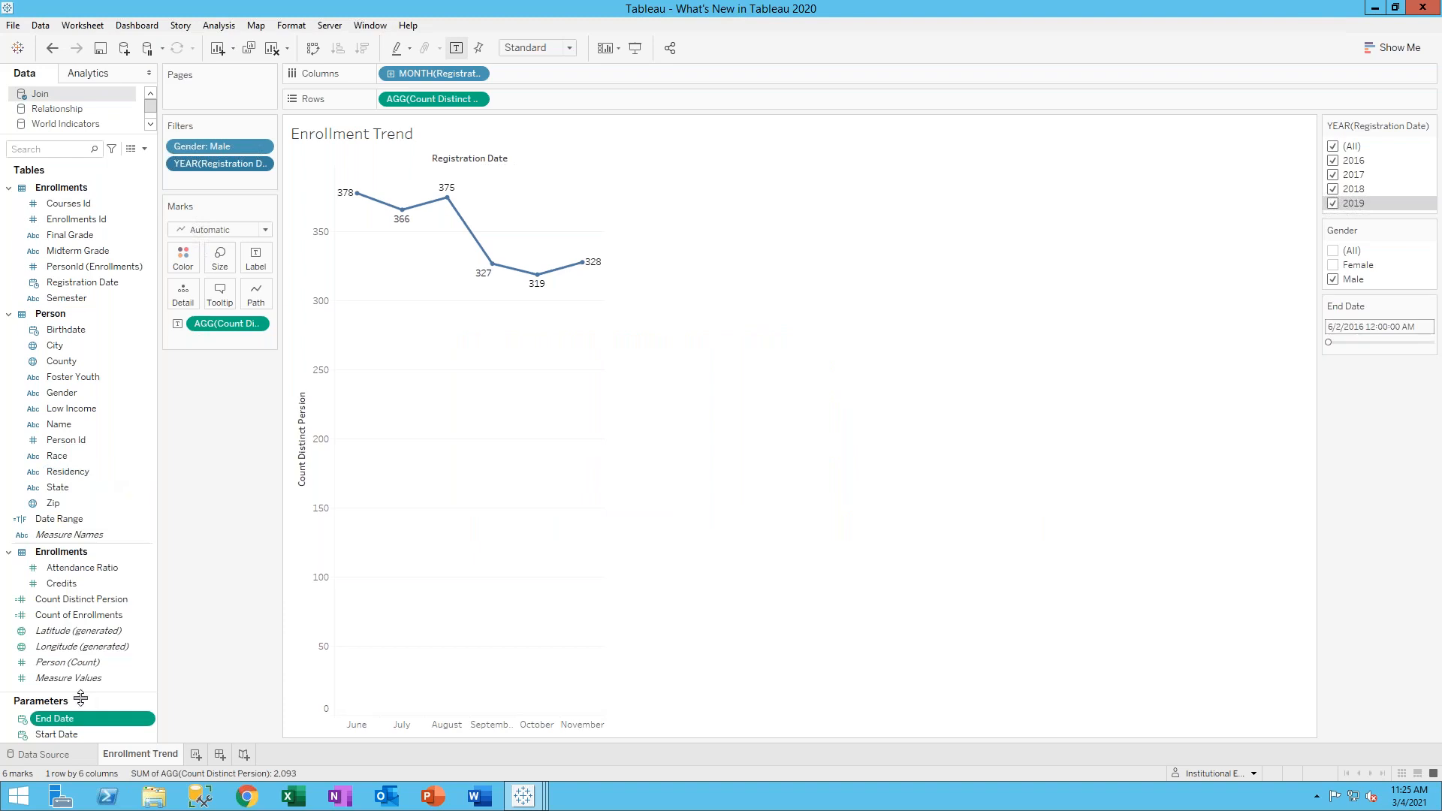
{"action": "right_click", "coordinate": [71, 733]}
{"action": "left_click", "coordinate": [132, 486]}
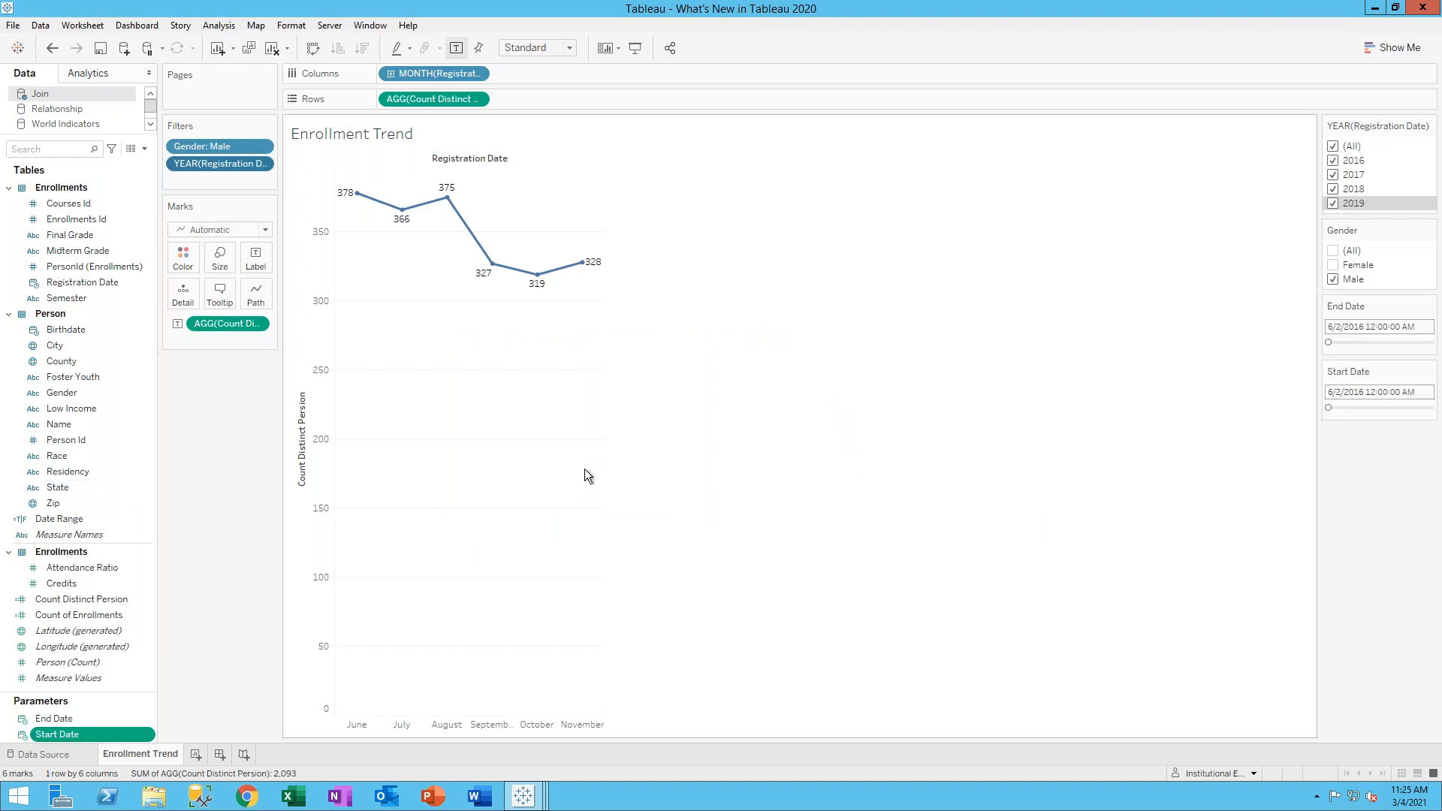
{"action": "left_click_drag", "start_coordinate": [1369, 306], "coordinate": [215, 381]}
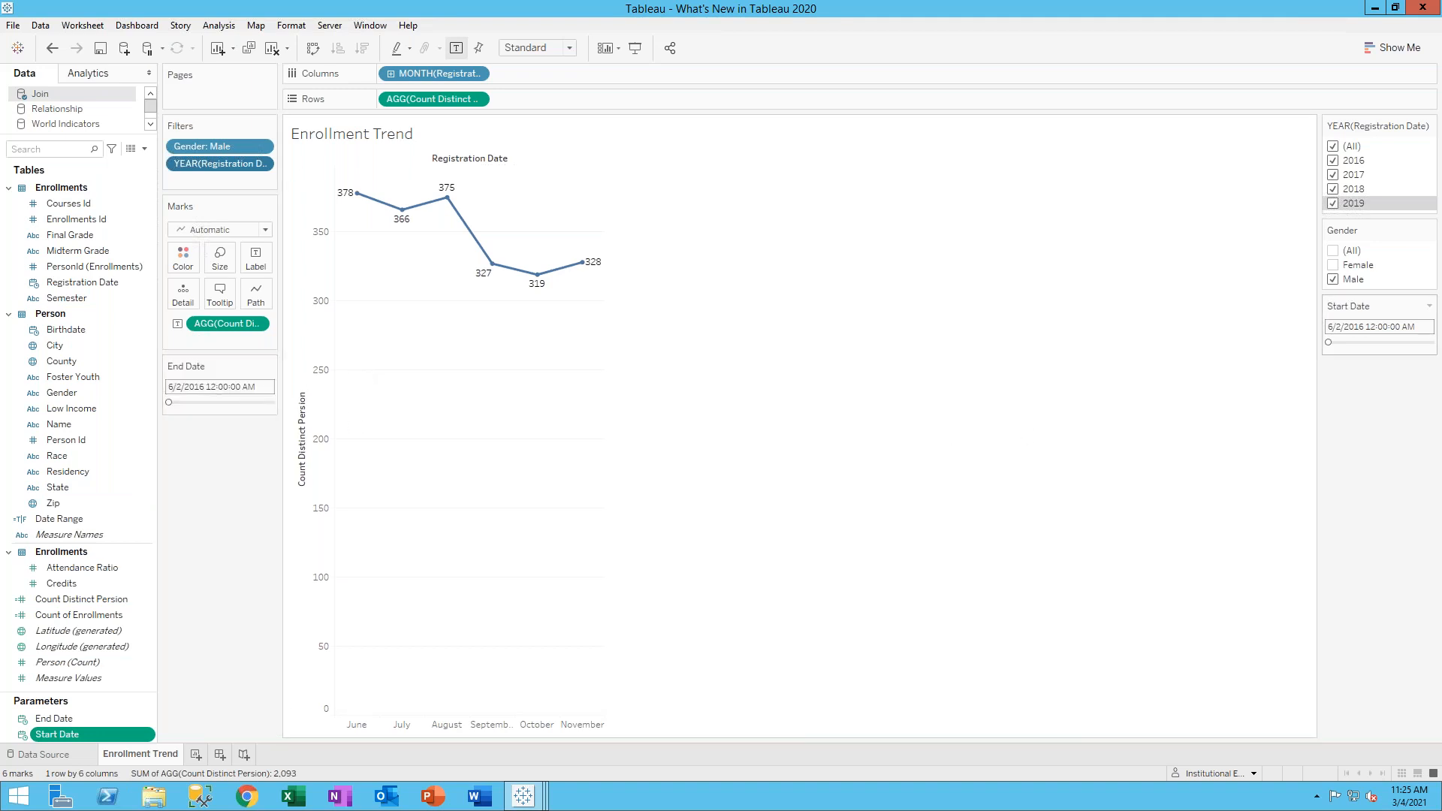
{"action": "left_click_drag", "start_coordinate": [1373, 303], "coordinate": [776, 362]}
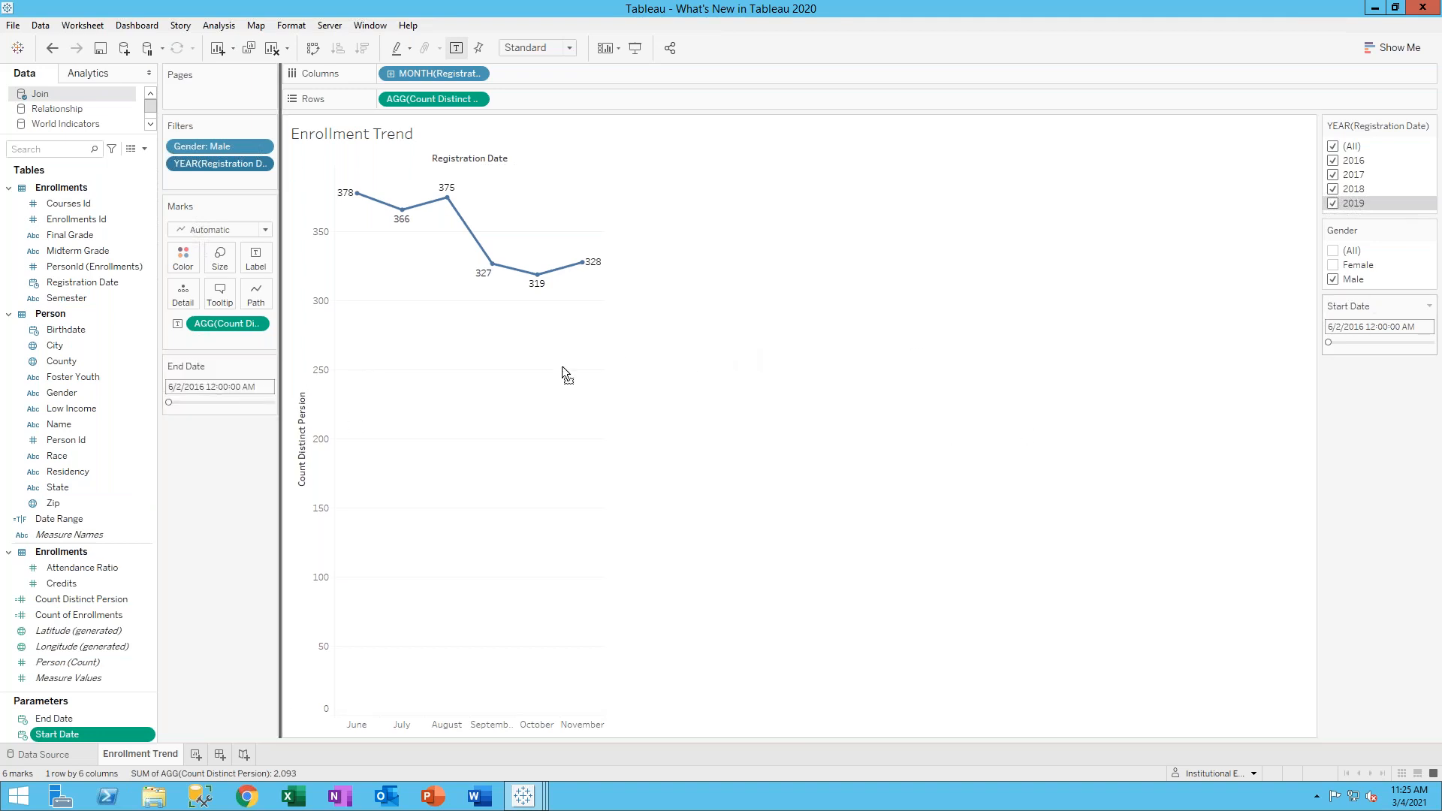
Set End Date to 11/7/2016 4:19:44 AM and filter the Enrollment Trend to Date Range True
{"action": "left_click_drag", "start_coordinate": [376, 410], "coordinate": [181, 403]}
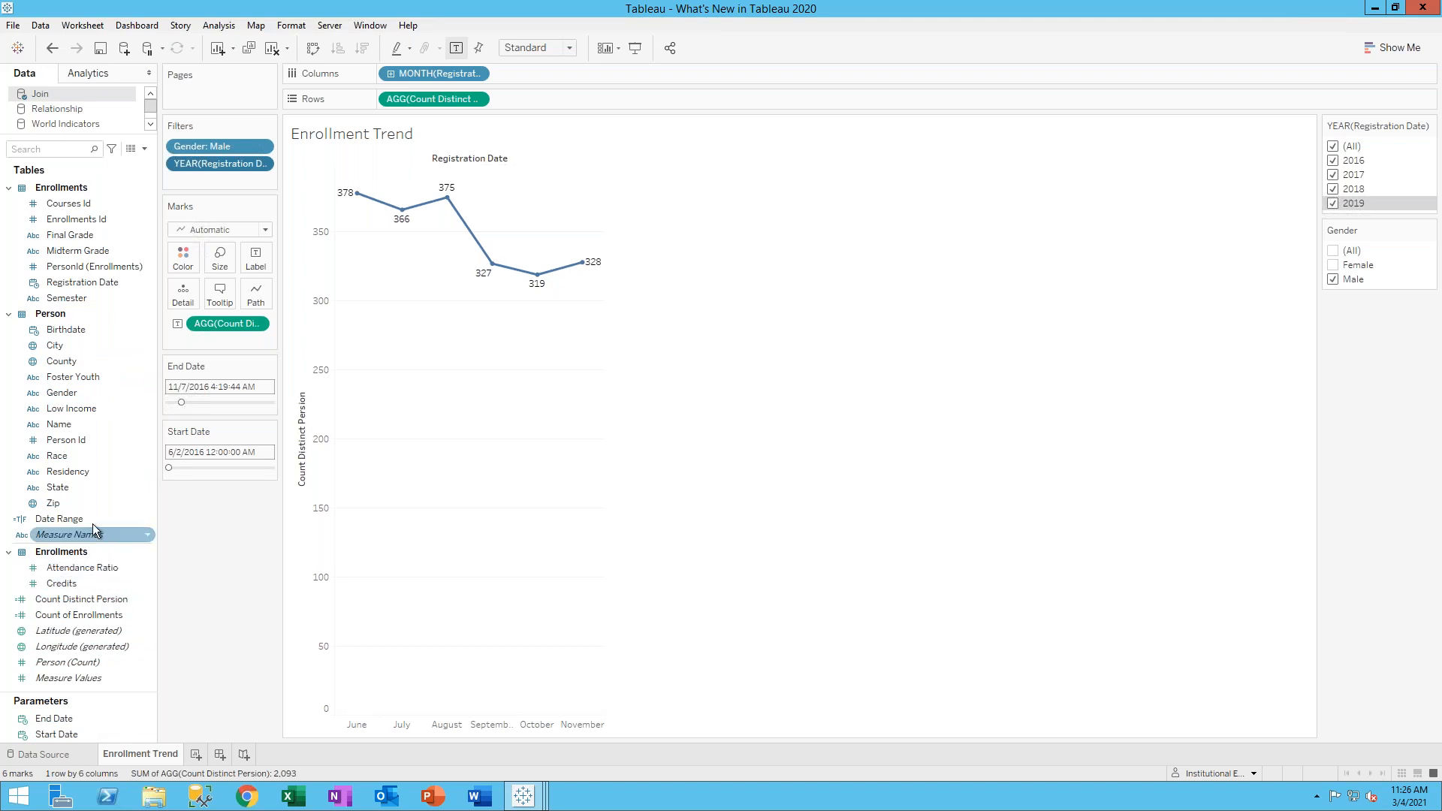
{"action": "left_click_drag", "start_coordinate": [95, 516], "coordinate": [216, 179]}
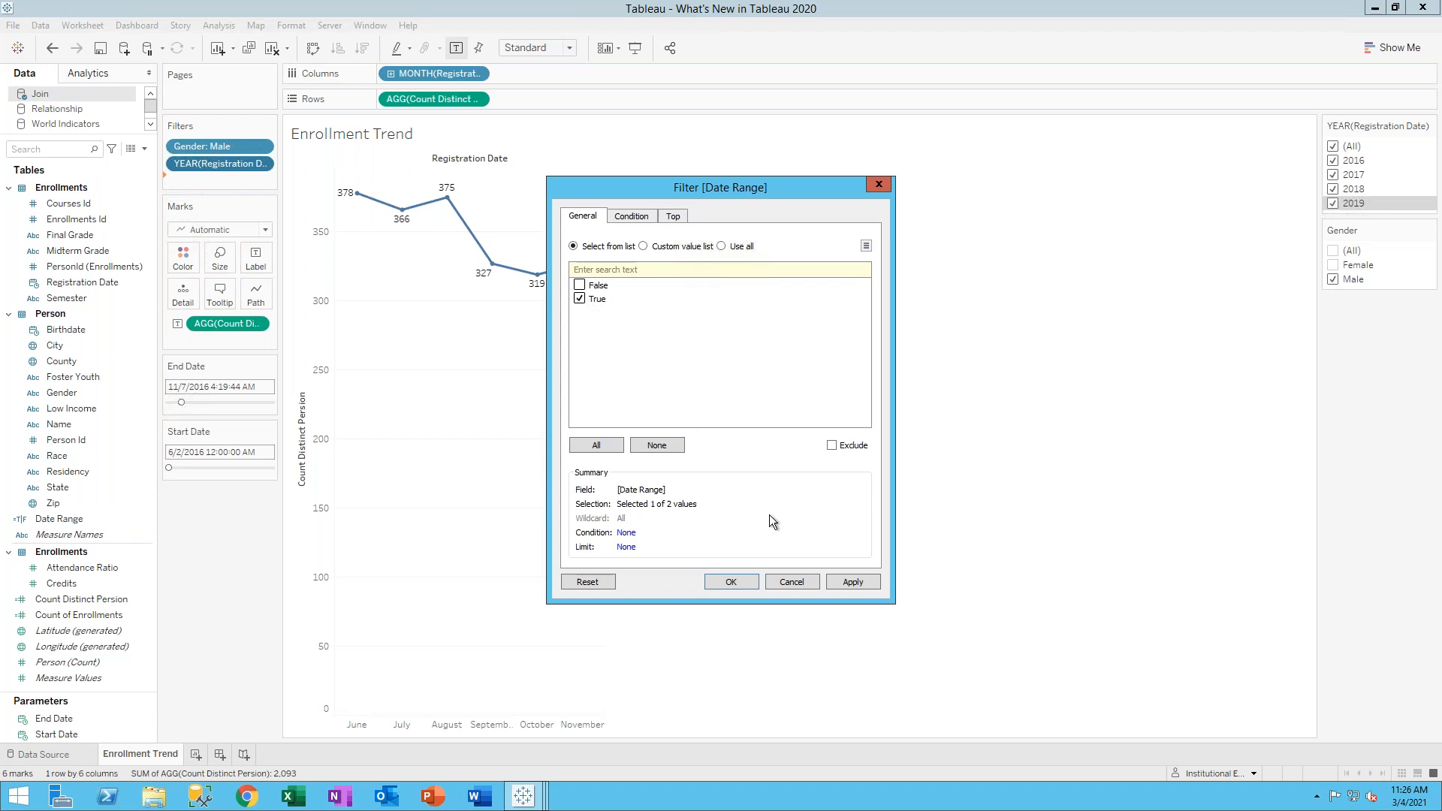
{"action": "left_click", "coordinate": [842, 580]}
{"action": "left_click", "coordinate": [732, 580]}
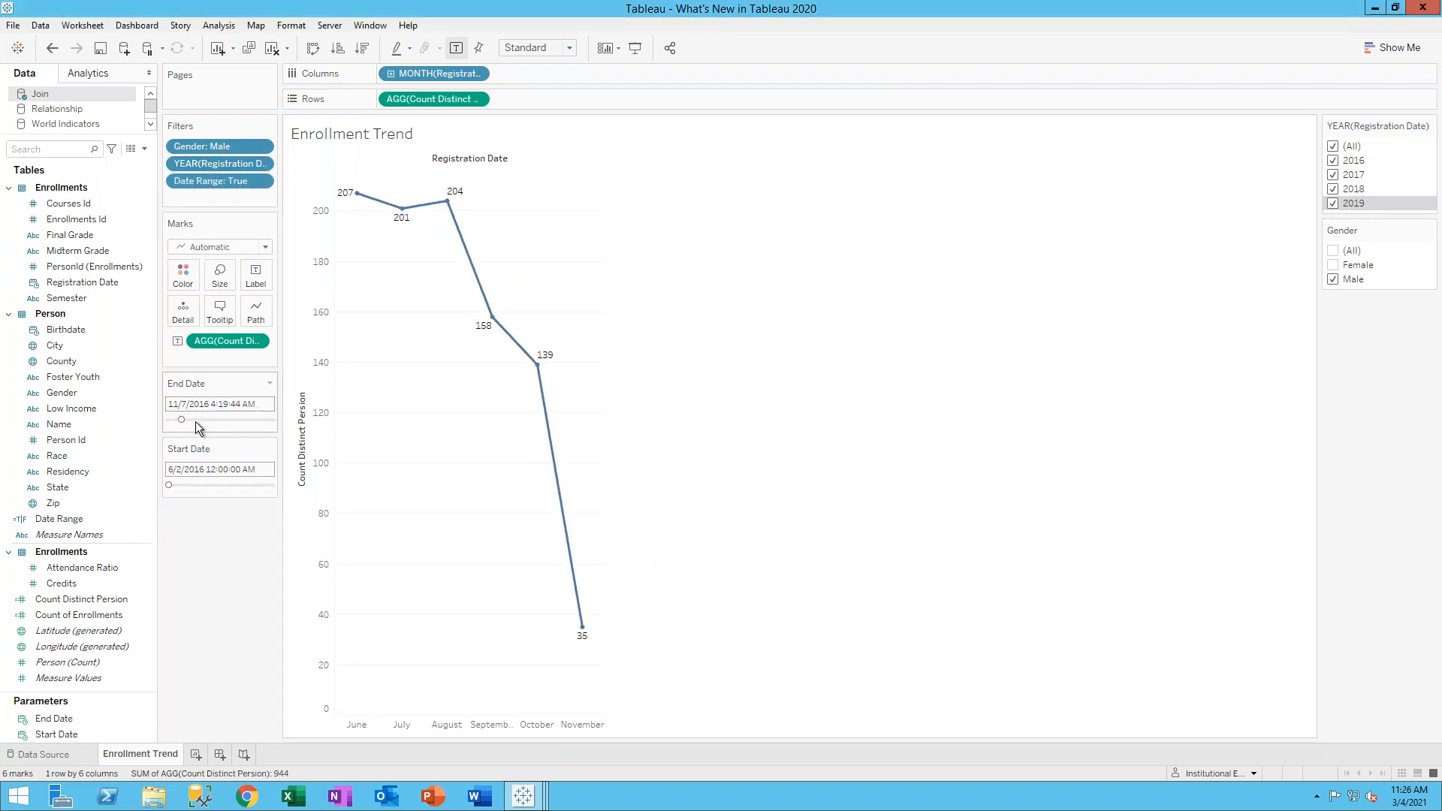
Try an inverted date range with End Date at 1/2/2017 and Start Date at 11/29/2019
{"action": "left_click_drag", "start_coordinate": [181, 420], "coordinate": [169, 420]}
{"action": "mouse_move", "coordinate": [173, 486]}
{"action": "left_mouse_down"}
{"action": "mouse_move", "coordinate": [228, 488]}
{"action": "mouse_move", "coordinate": [196, 485]}
{"action": "left_mouse_up"}
{"action": "left_click_drag", "start_coordinate": [168, 419], "coordinate": [186, 420]}
{"action": "left_click_drag", "start_coordinate": [271, 485], "coordinate": [275, 485]}
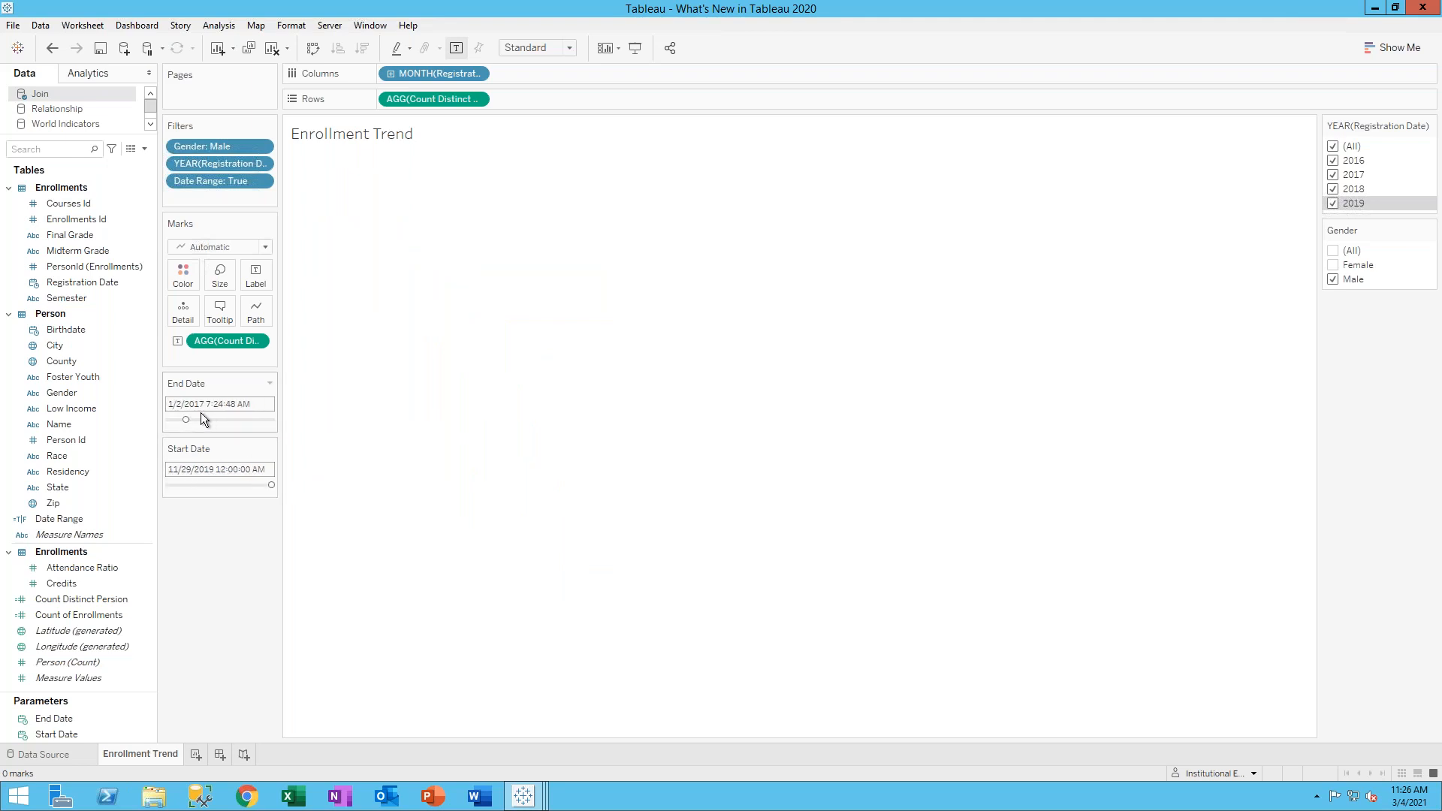
Widen the date range by setting End Date to 11/10/2019 and Start Date to 6/2/2016
{"action": "left_click_drag", "start_coordinate": [187, 420], "coordinate": [156, 417]}
{"action": "left_click_drag", "start_coordinate": [270, 485], "coordinate": [201, 485]}
{"action": "left_click_drag", "start_coordinate": [168, 420], "coordinate": [270, 420]}
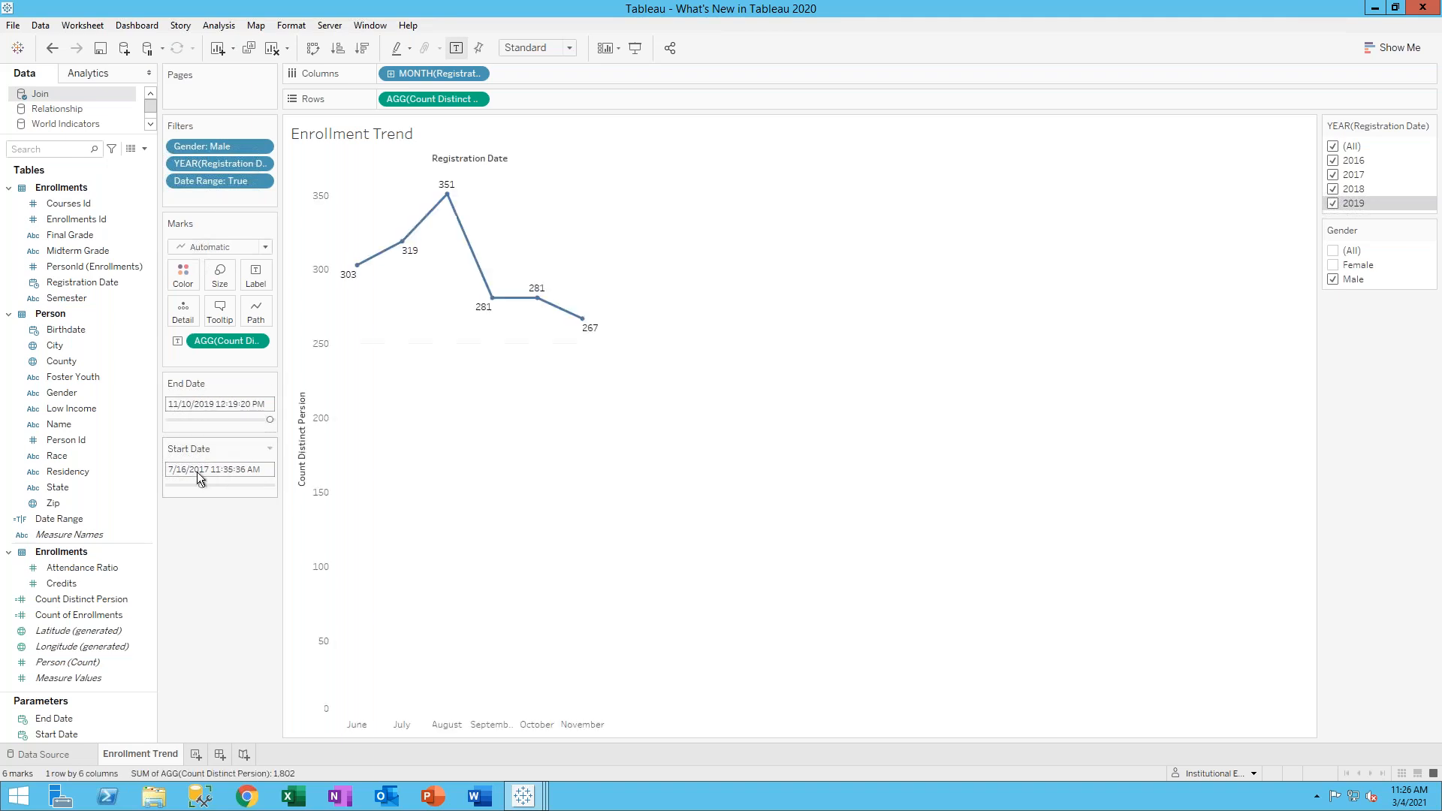
{"action": "left_click_drag", "start_coordinate": [201, 485], "coordinate": [165, 483]}
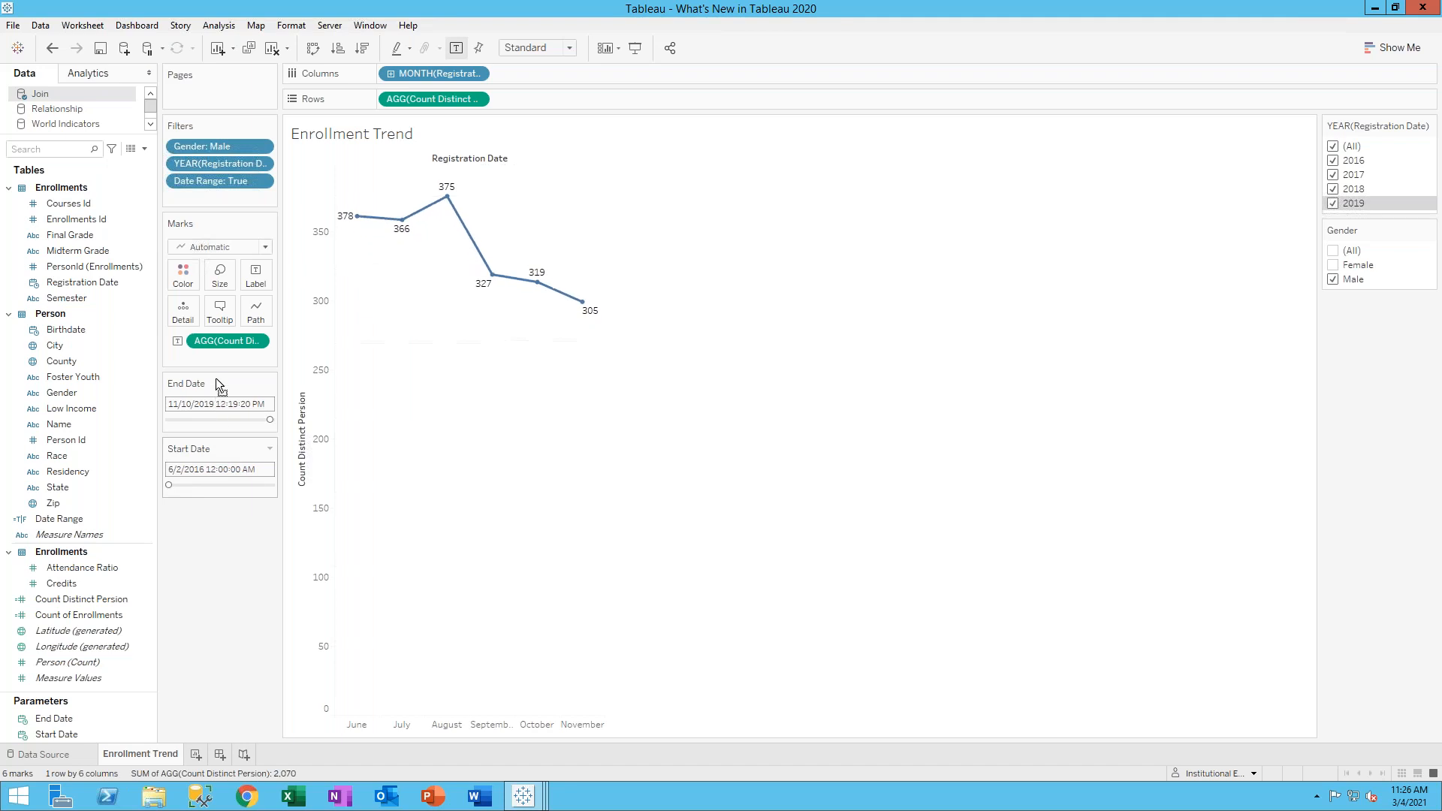
Place the End Date control below Start Date, and set the range from about 4/14/2017 to 2/22/2019
{"action": "left_click_drag", "start_coordinate": [218, 385], "coordinate": [225, 466]}
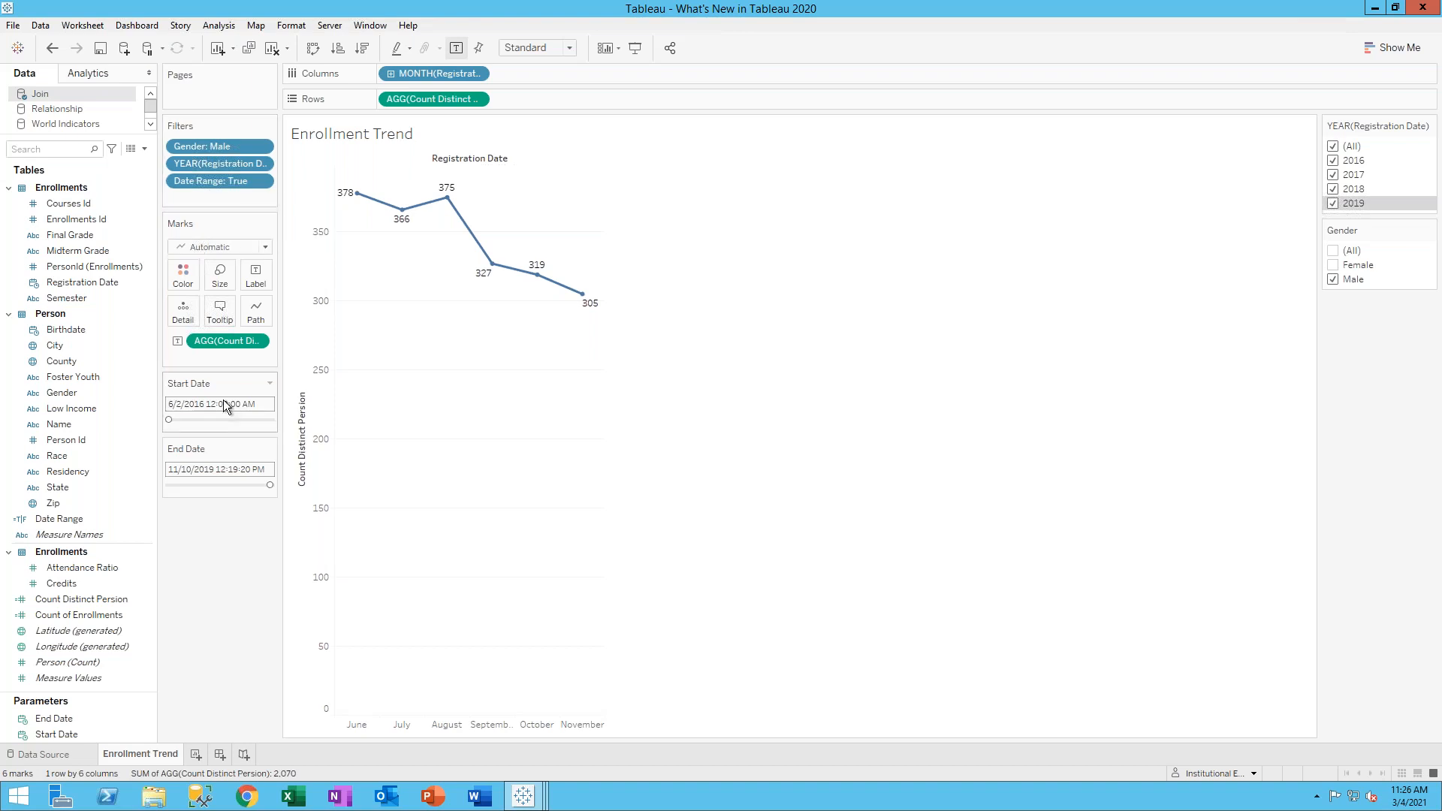
{"action": "left_click_drag", "start_coordinate": [169, 419], "coordinate": [193, 419]}
{"action": "left_click_drag", "start_coordinate": [270, 485], "coordinate": [250, 485]}
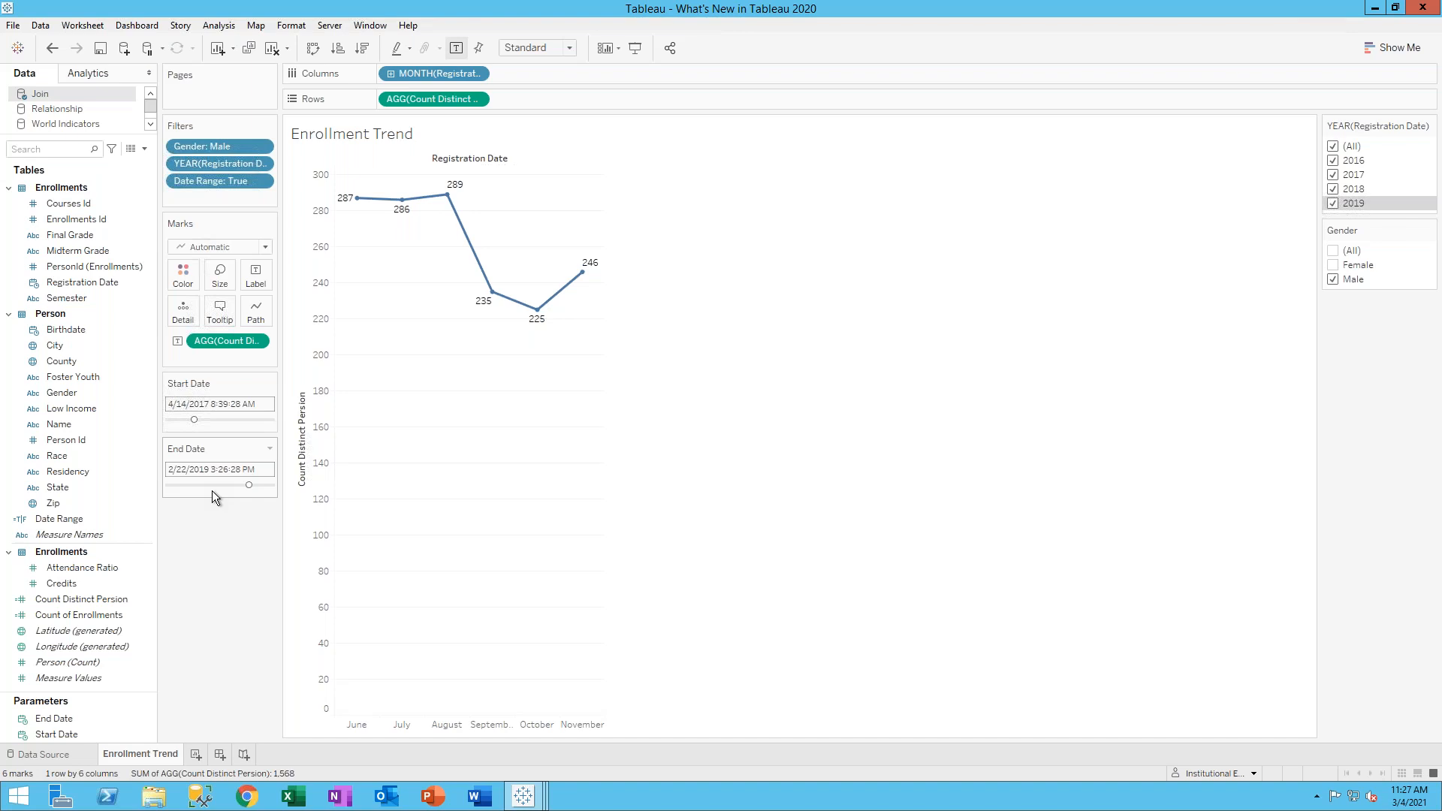
Add a new worksheet named Calculations and place Final Grade on its rows
{"action": "left_click", "coordinate": [71, 584]}
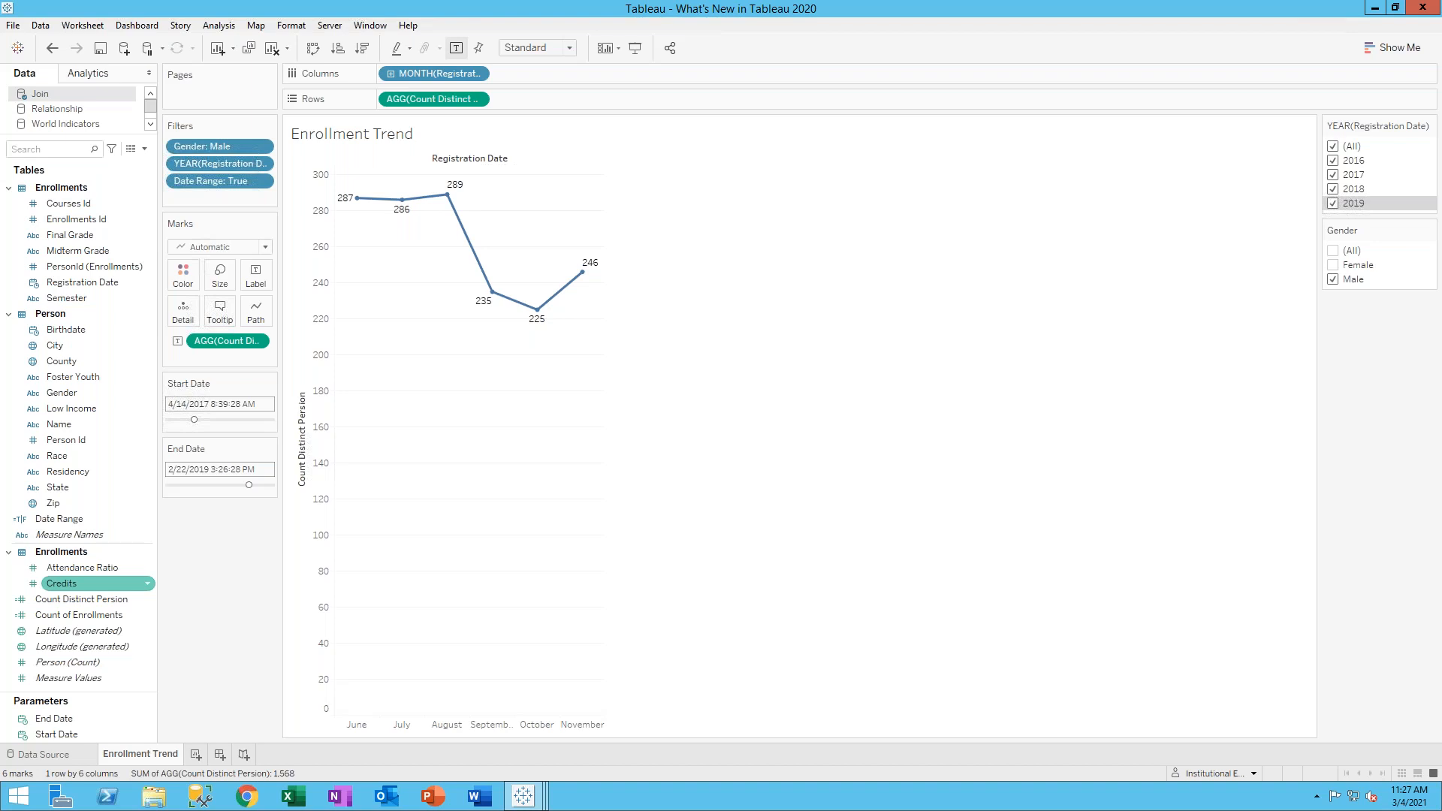
{"action": "left_click", "coordinate": [196, 754]}
{"action": "type", "text": "Calculations"}
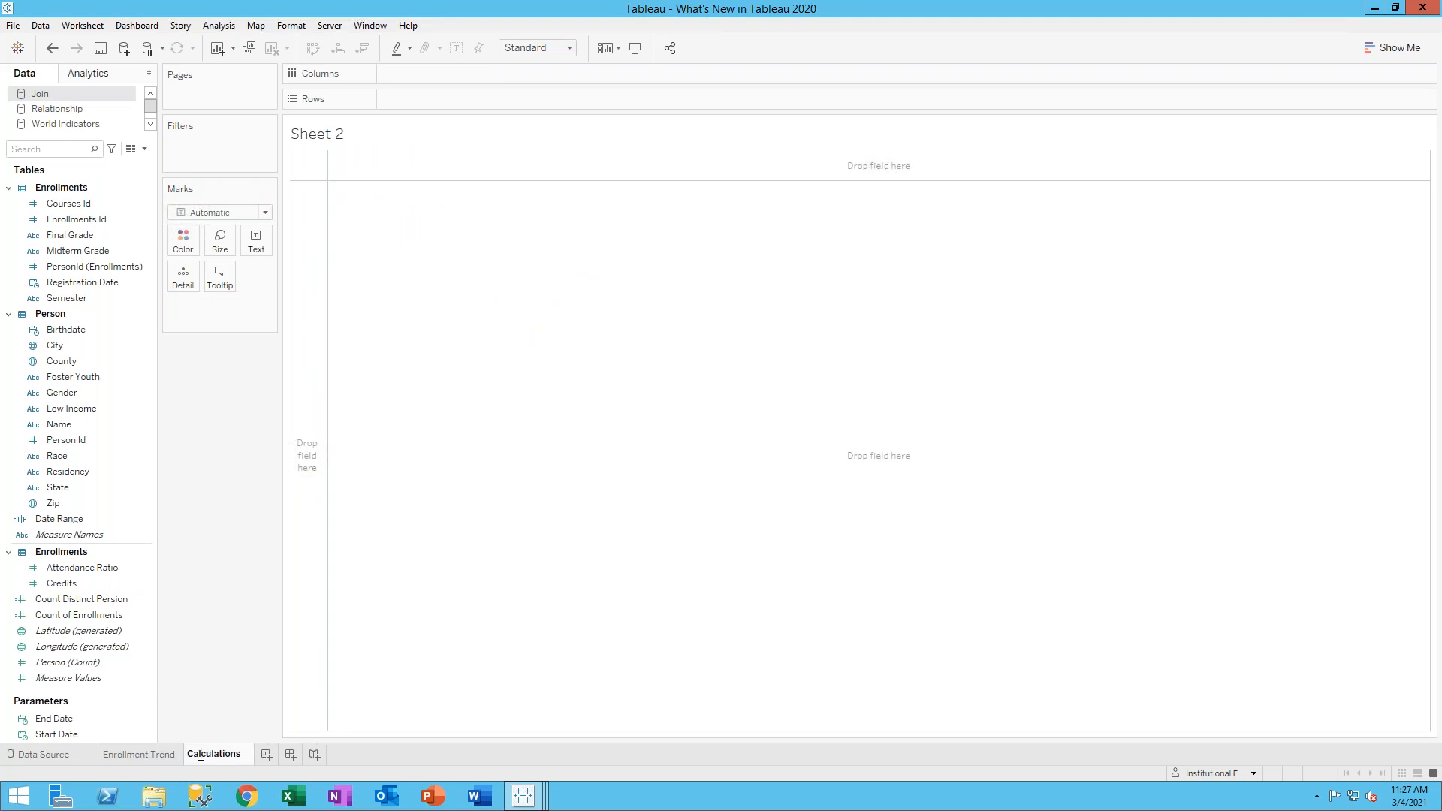
{"action": "key", "text": "Return"}
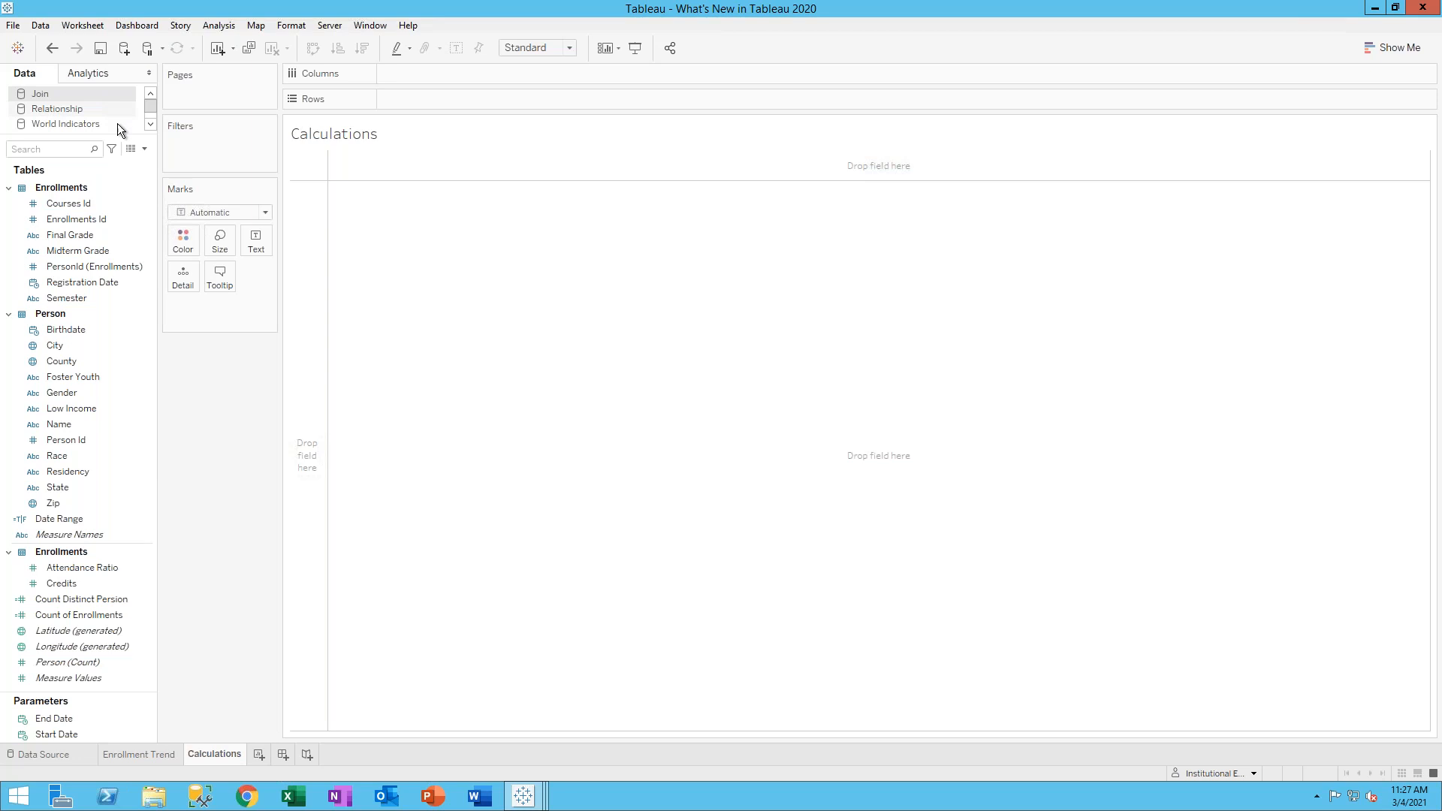
{"action": "left_click_drag", "start_coordinate": [93, 236], "coordinate": [436, 102]}
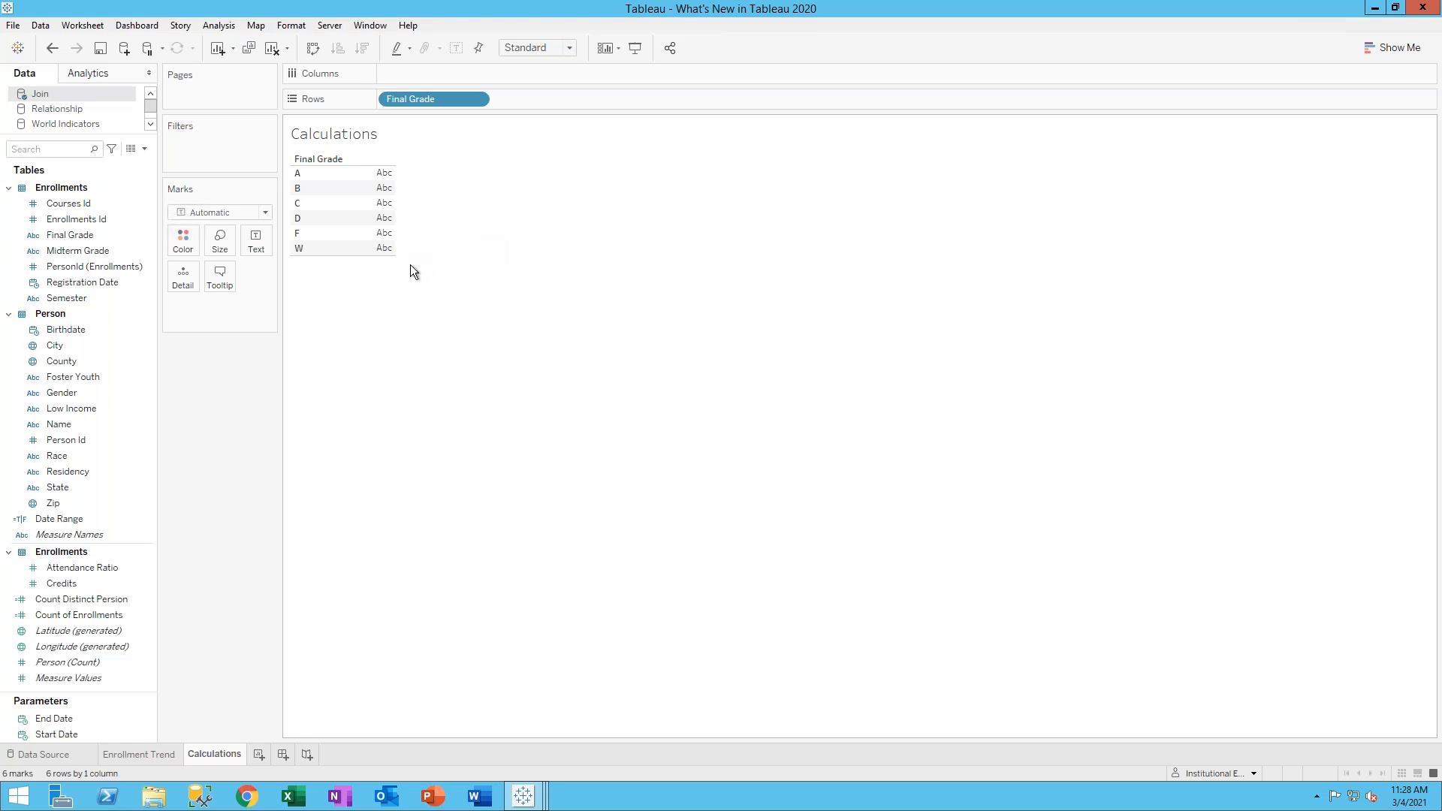
Start a calculated field from Birthdate, clear its default formula, and name it Pass Fail
{"action": "right_click", "coordinate": [111, 329]}
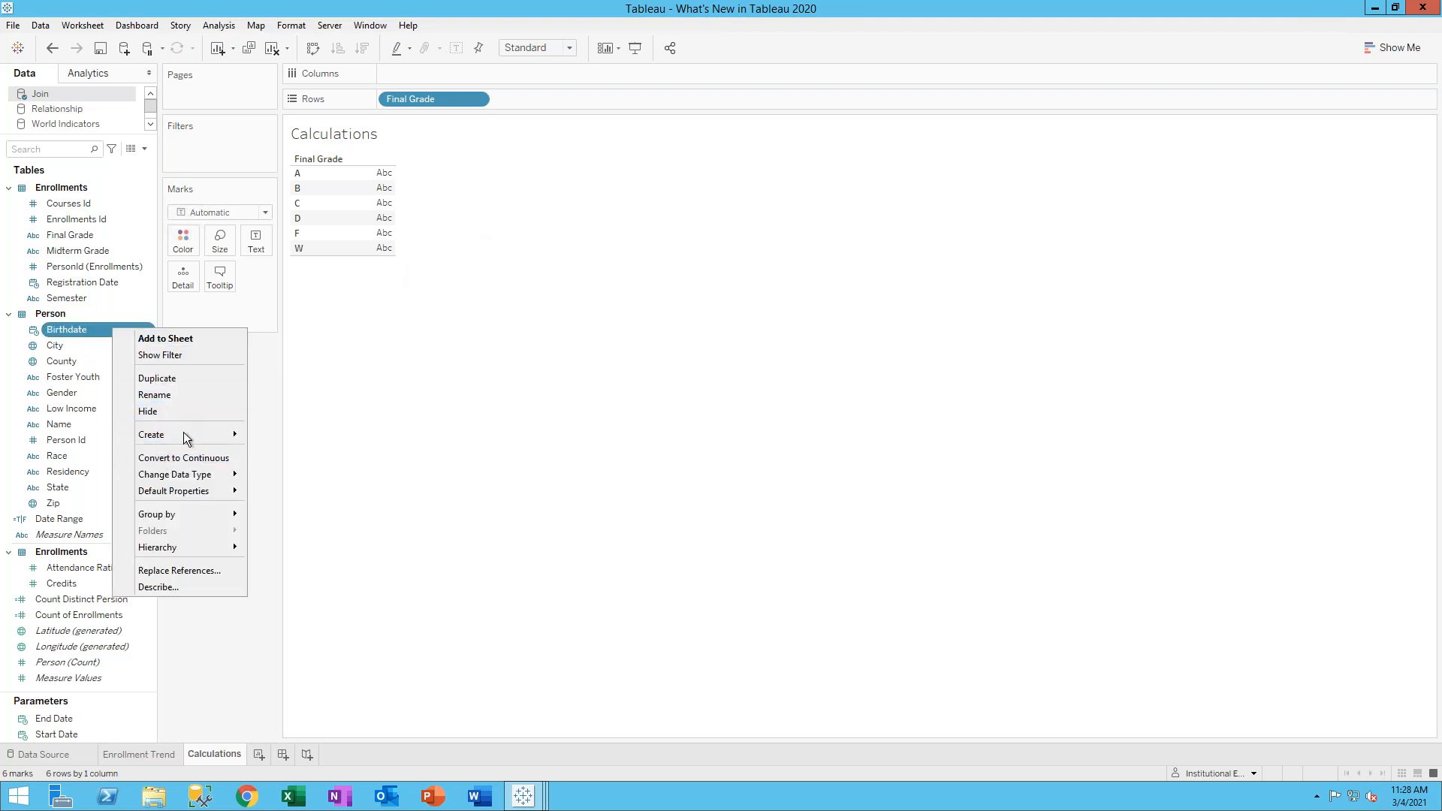
{"action": "mouse_move", "coordinate": [177, 434]}
{"action": "left_click", "coordinate": [309, 443]}
{"action": "left_click_drag", "start_coordinate": [557, 345], "coordinate": [415, 335]}
{"action": "key", "text": "BackSpace"}
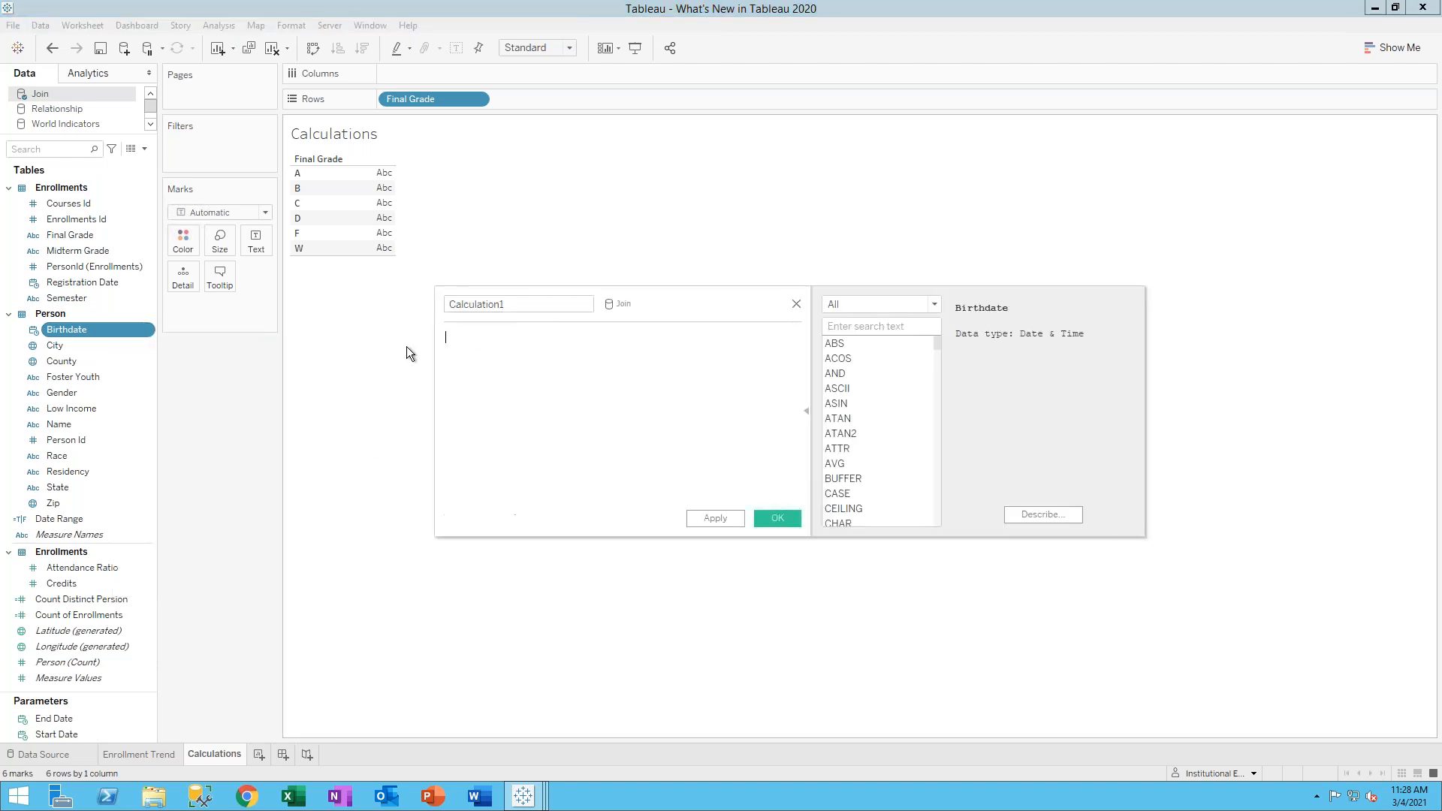
{"action": "left_click_drag", "start_coordinate": [520, 304], "coordinate": [393, 307]}
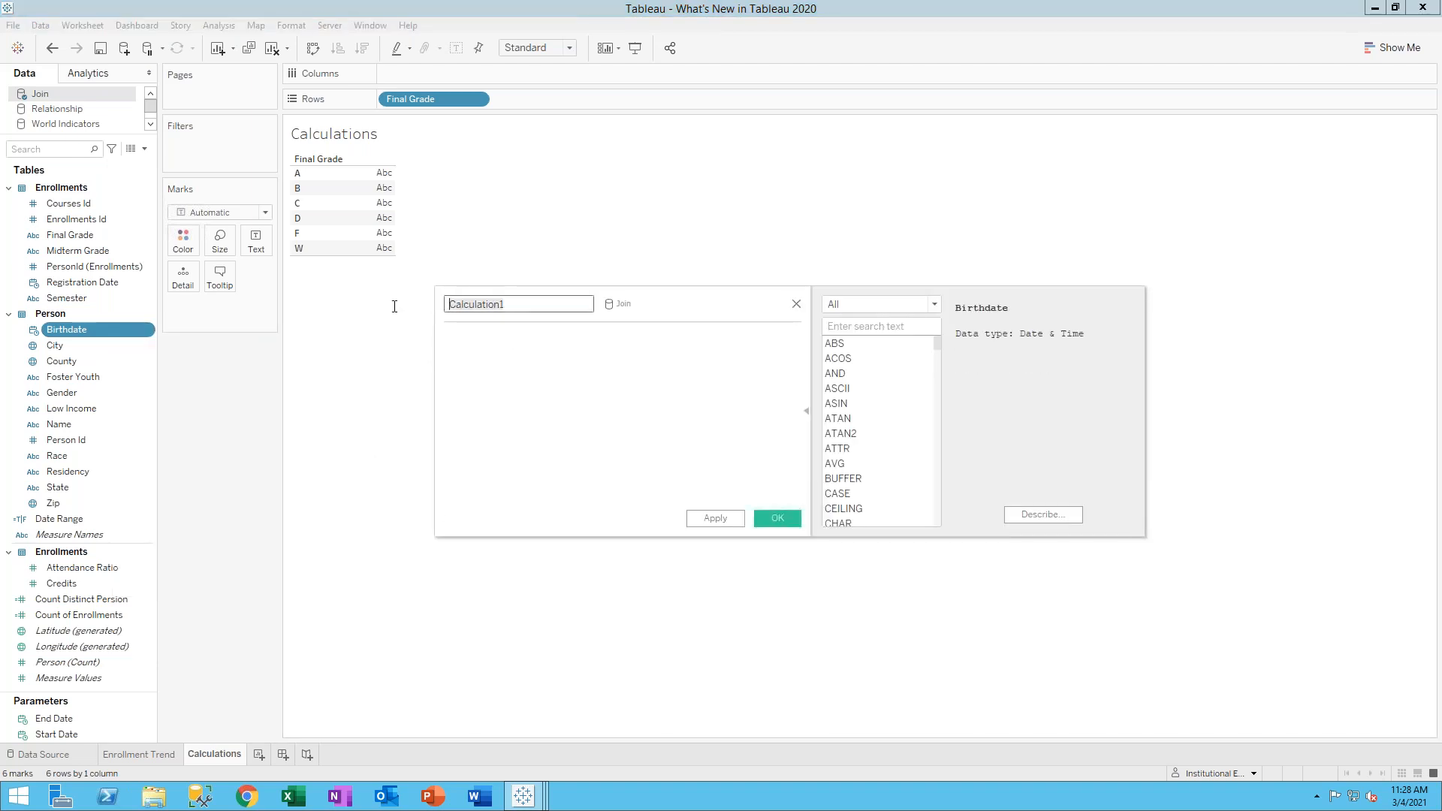
{"action": "left_click", "coordinate": [580, 345]}
{"action": "type", "text": "Pass Fail"}
{"action": "left_click", "coordinate": [536, 358]}
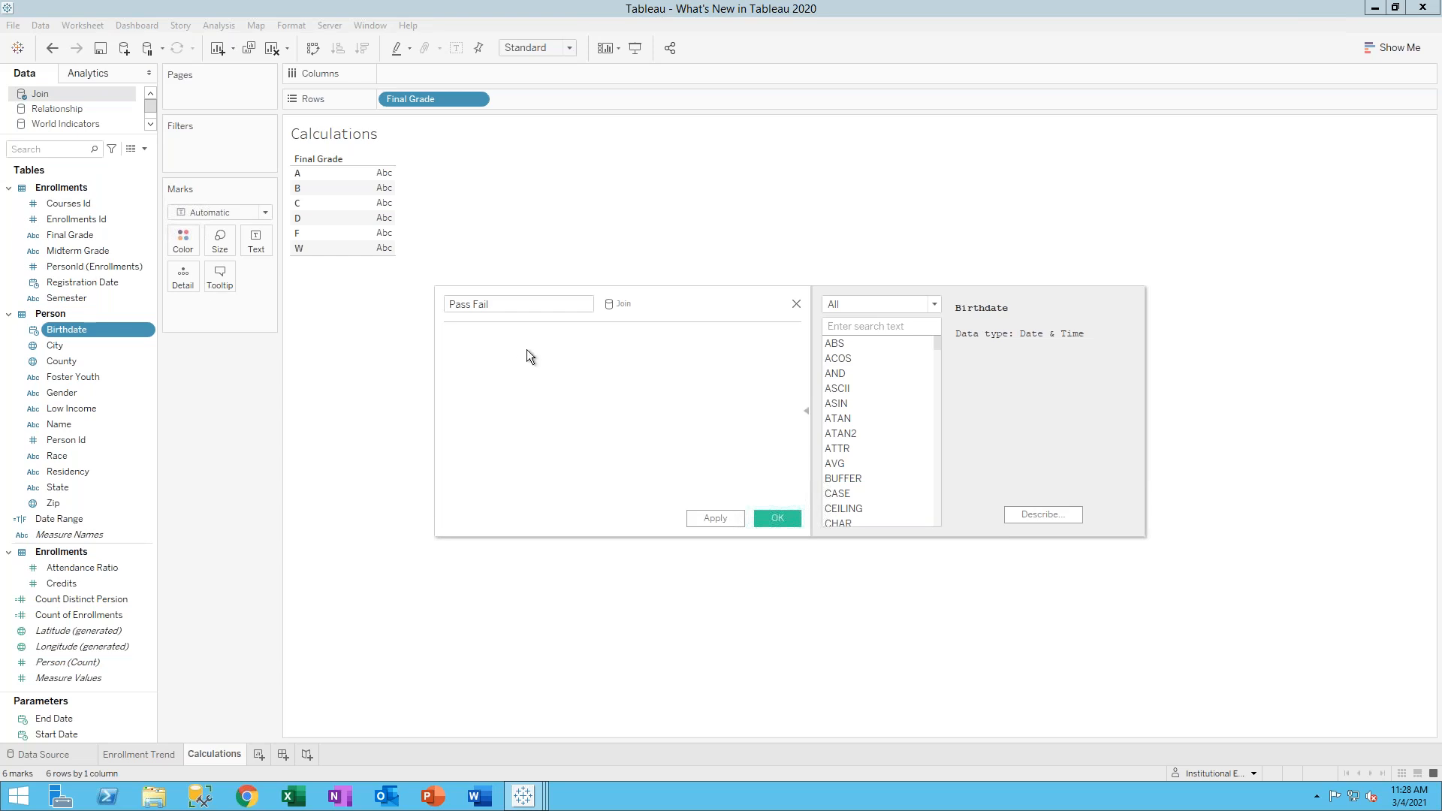
Save the Pass Fail formula If [Final Grade] IN("A","B","C") Then "Pass" Else "Fail" END, and place the field on rows after Final Grade
{"action": "type", "text": "If [Final Grade] IN(\"A\",\"B\",\"C\") Then \"Pass\" Else \"Fail\" END"}
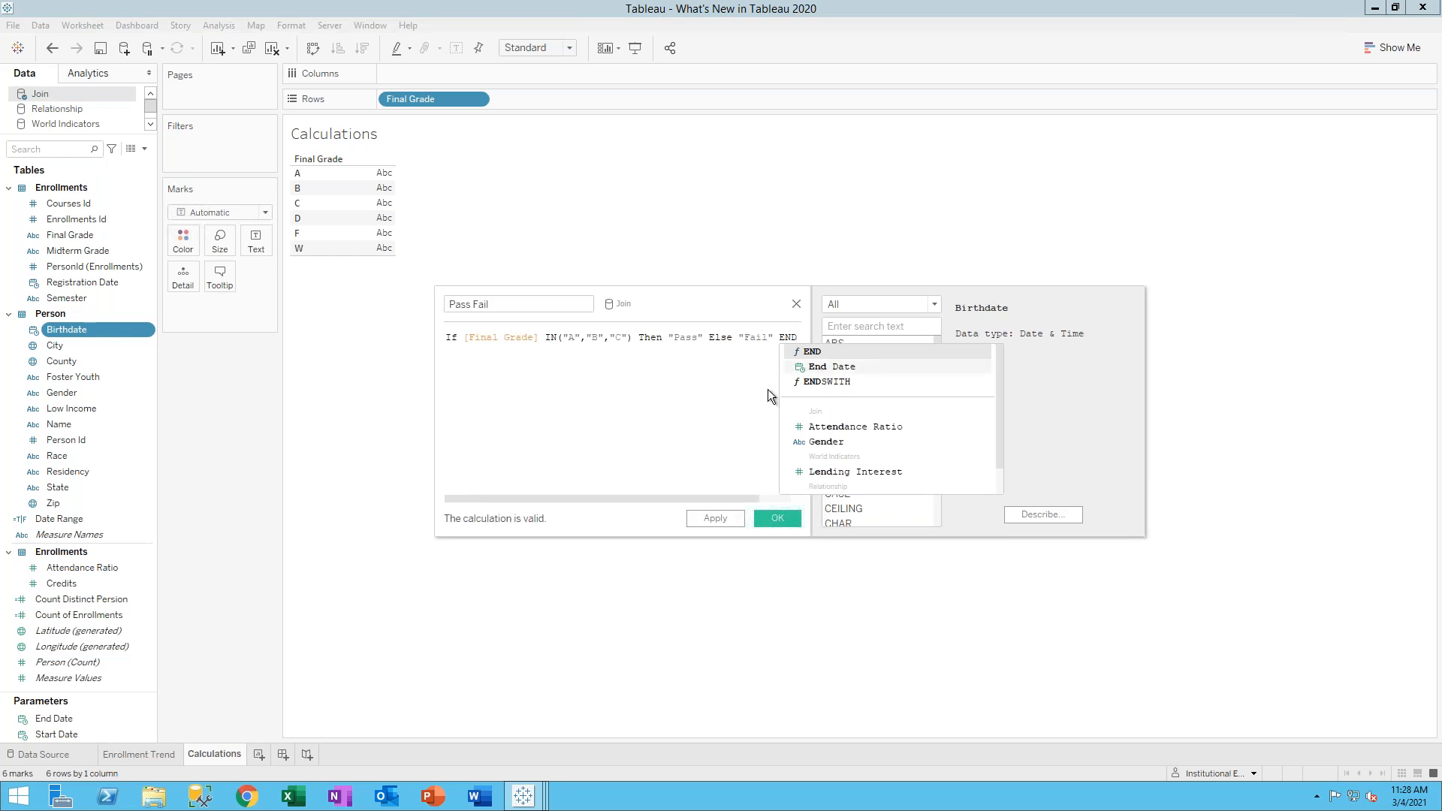
{"action": "left_click", "coordinate": [711, 413]}
{"action": "left_click_drag", "start_coordinate": [657, 302], "coordinate": [614, 264]}
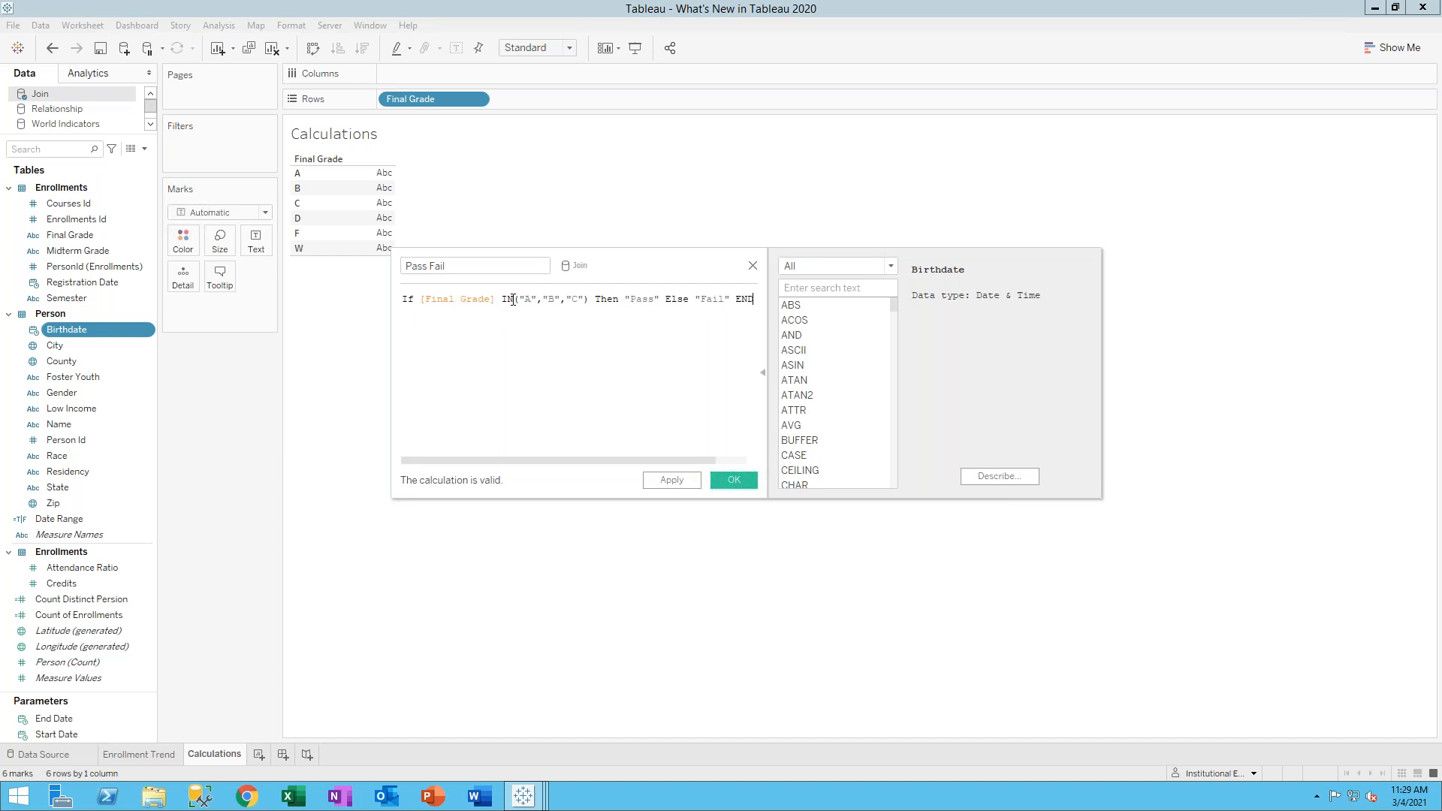
{"action": "left_click_drag", "start_coordinate": [502, 298], "coordinate": [591, 299]}
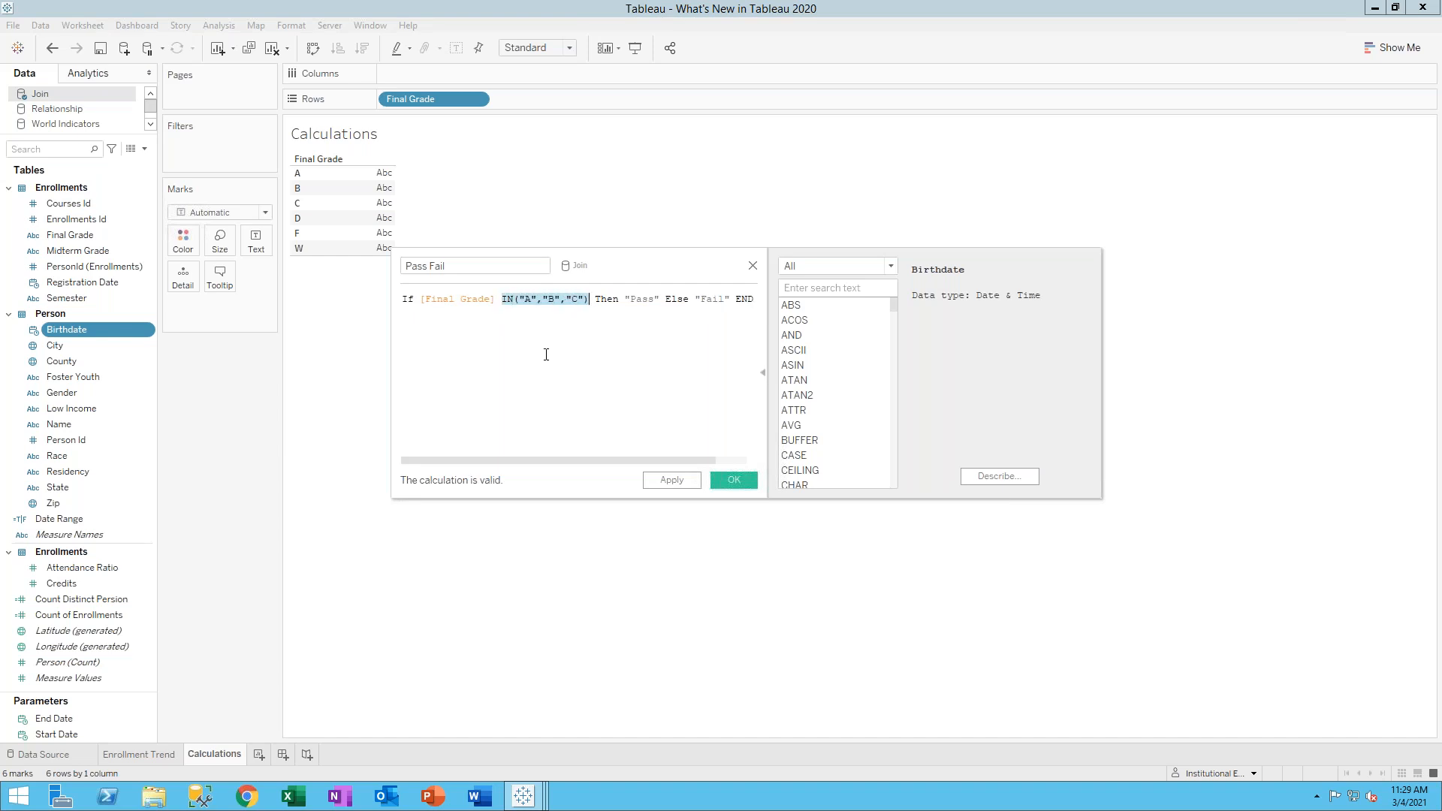
{"action": "left_click", "coordinate": [488, 321]}
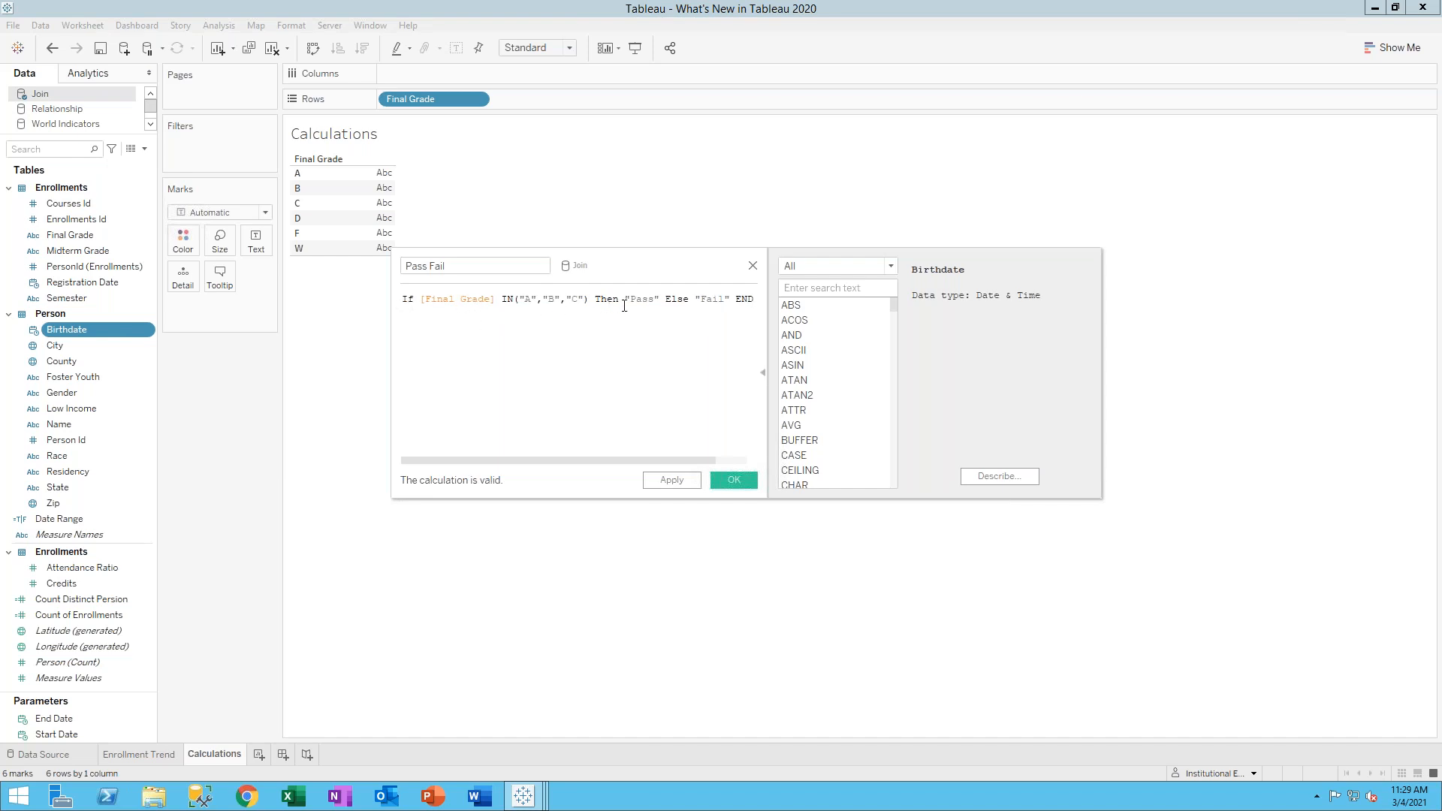
{"action": "left_click", "coordinate": [682, 482]}
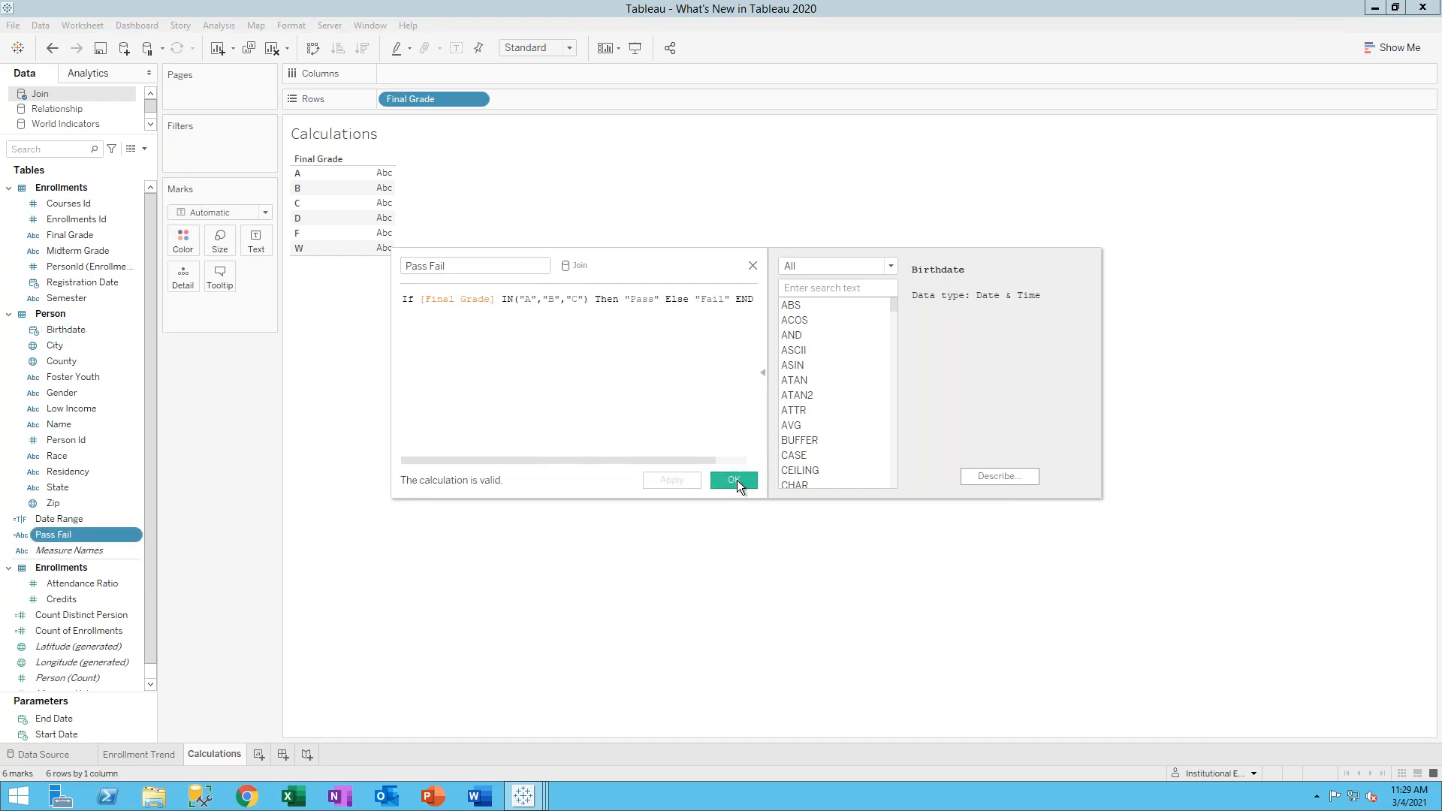
{"action": "left_click", "coordinate": [734, 480]}
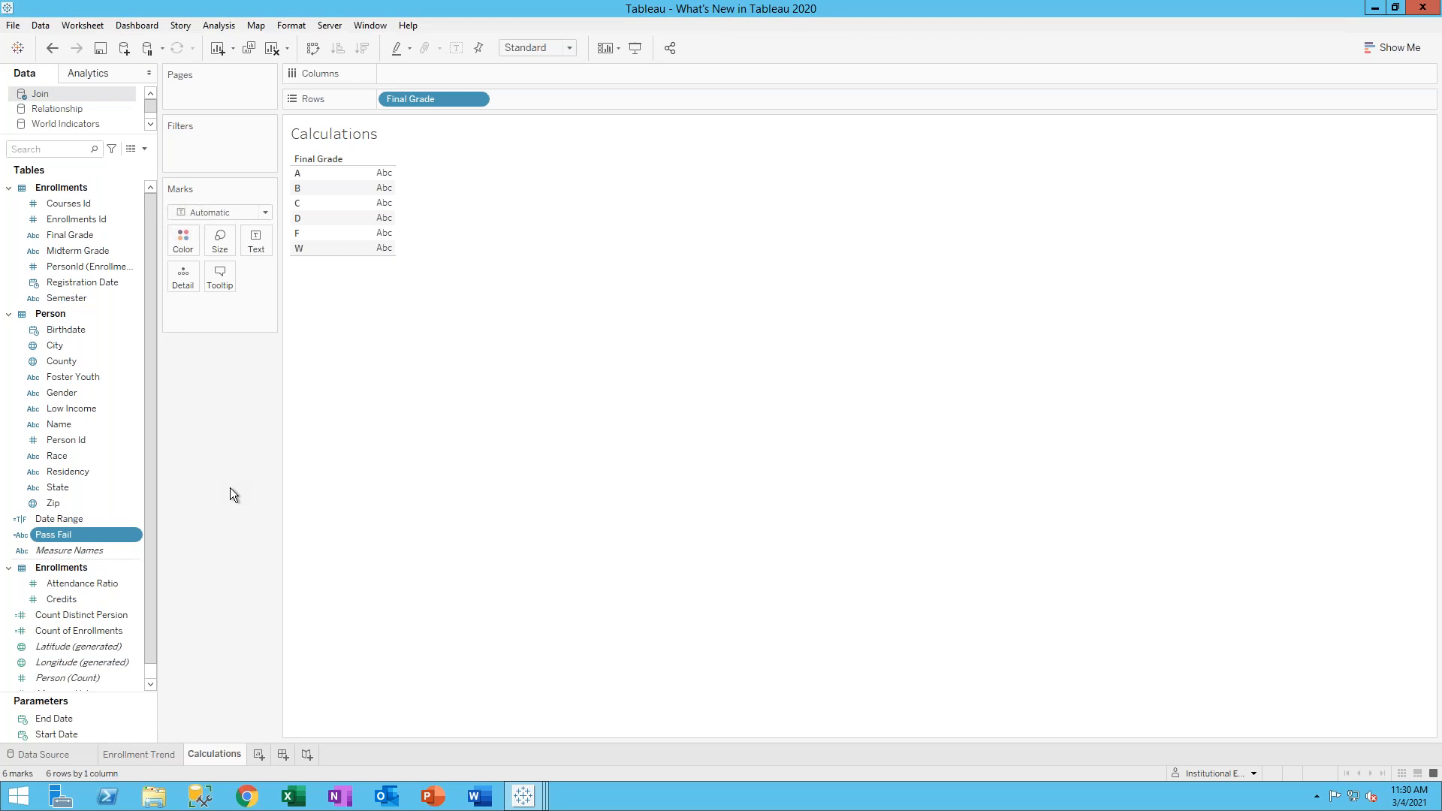
{"action": "left_click_drag", "start_coordinate": [104, 534], "coordinate": [579, 98]}
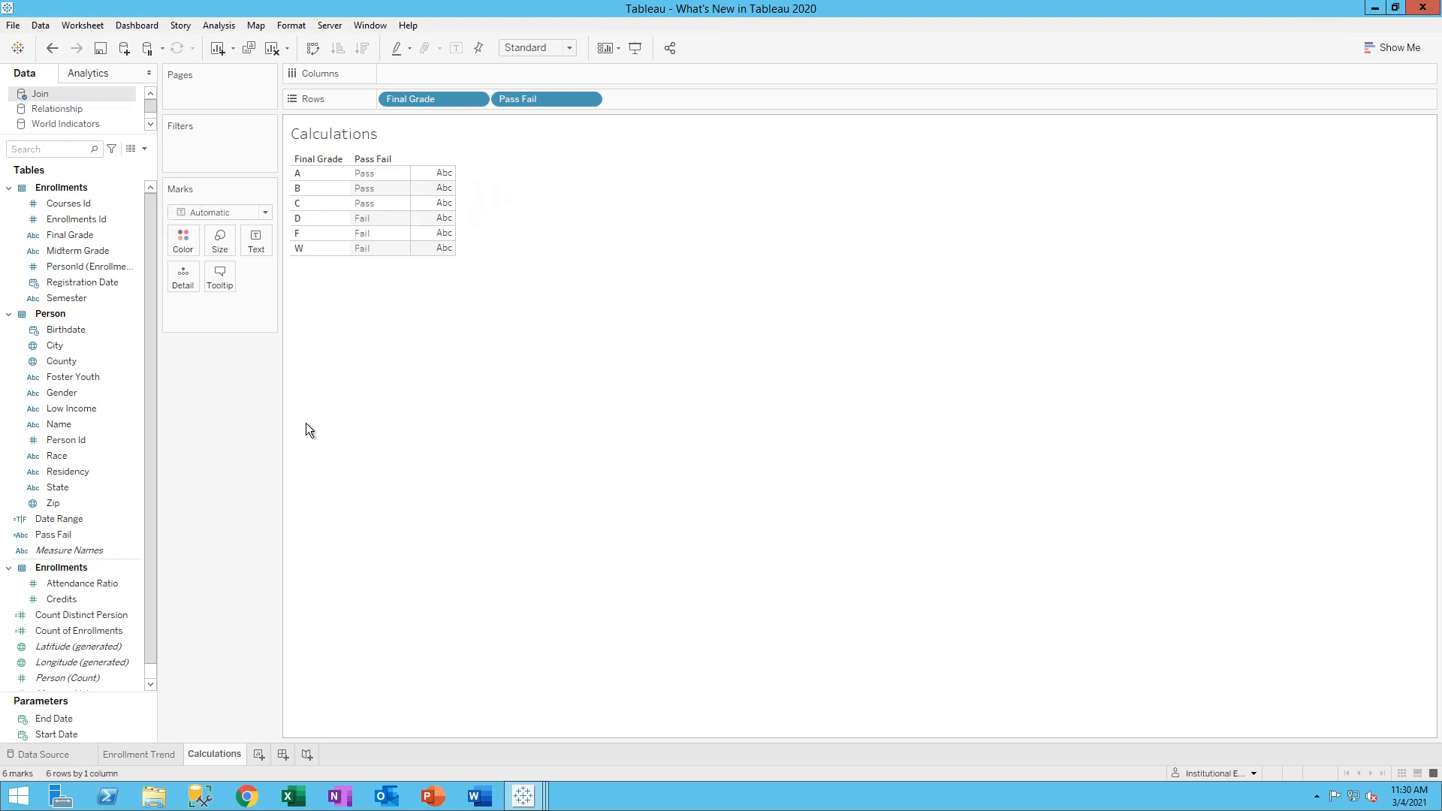
Edit the Pass Fail calculation and add the comment /* PASS/FAIL Not considering course withdrawals */ above the formula
{"action": "right_click", "coordinate": [65, 534]}
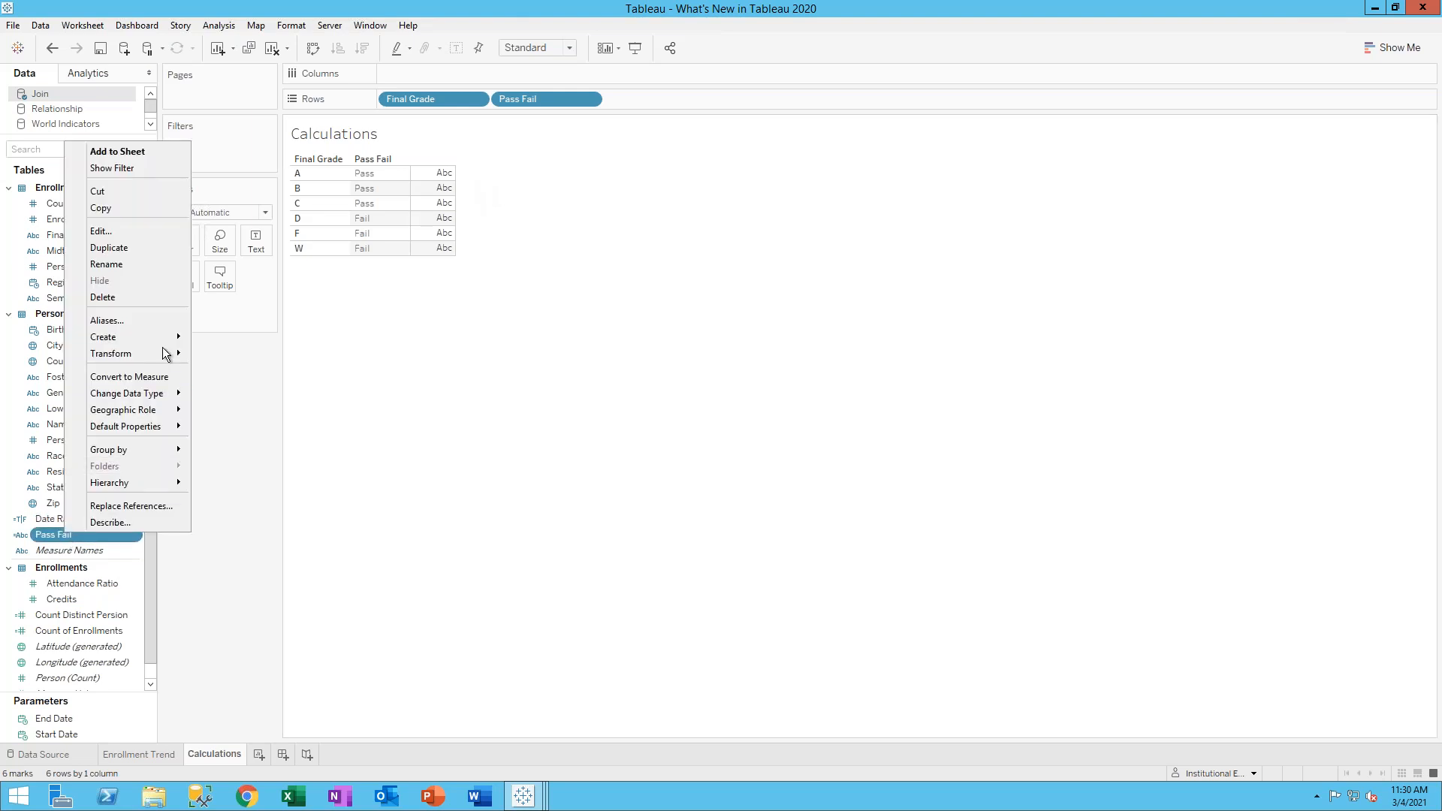
{"action": "left_click", "coordinate": [138, 230]}
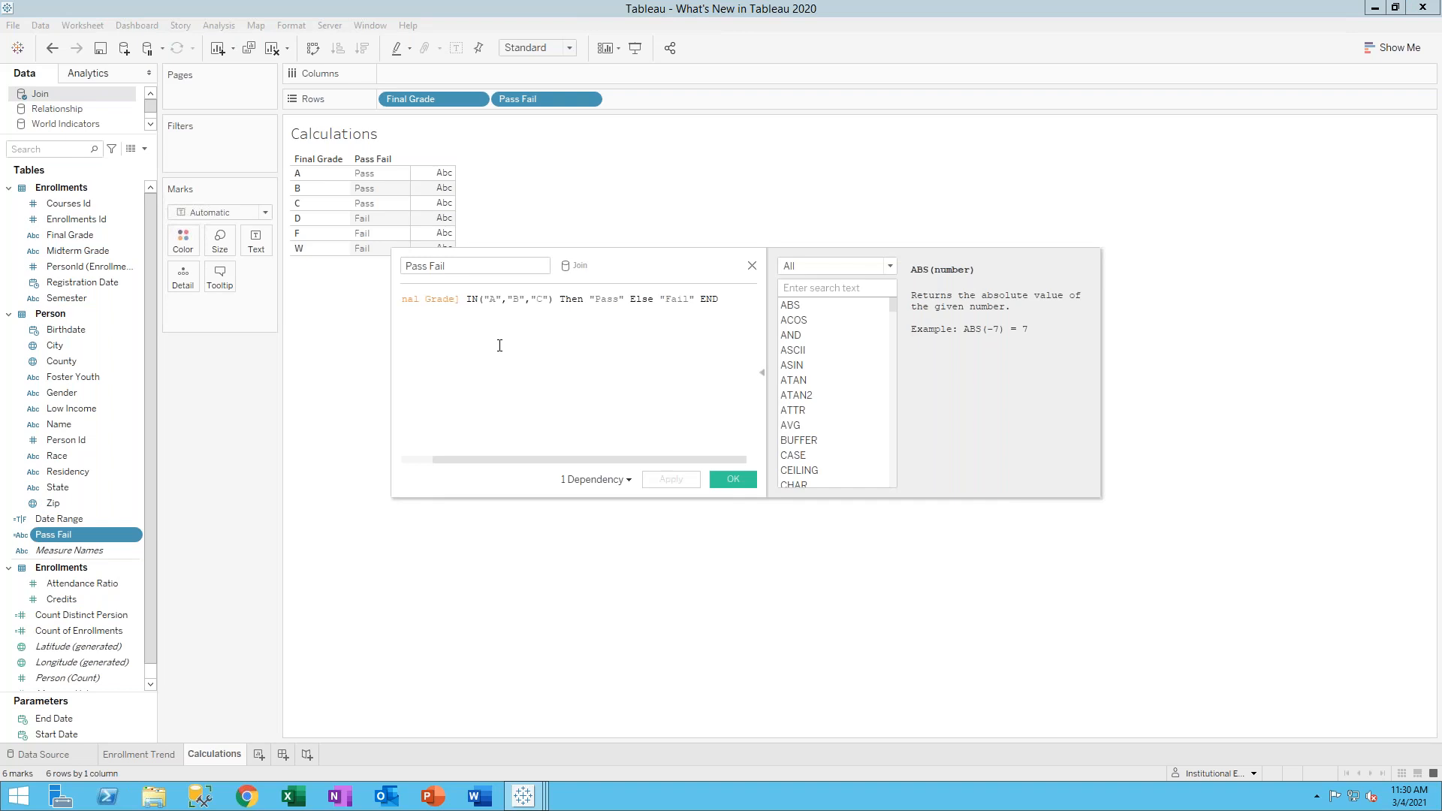
{"action": "left_click_drag", "start_coordinate": [624, 462], "coordinate": [574, 462]}
{"action": "left_click", "coordinate": [405, 299]}
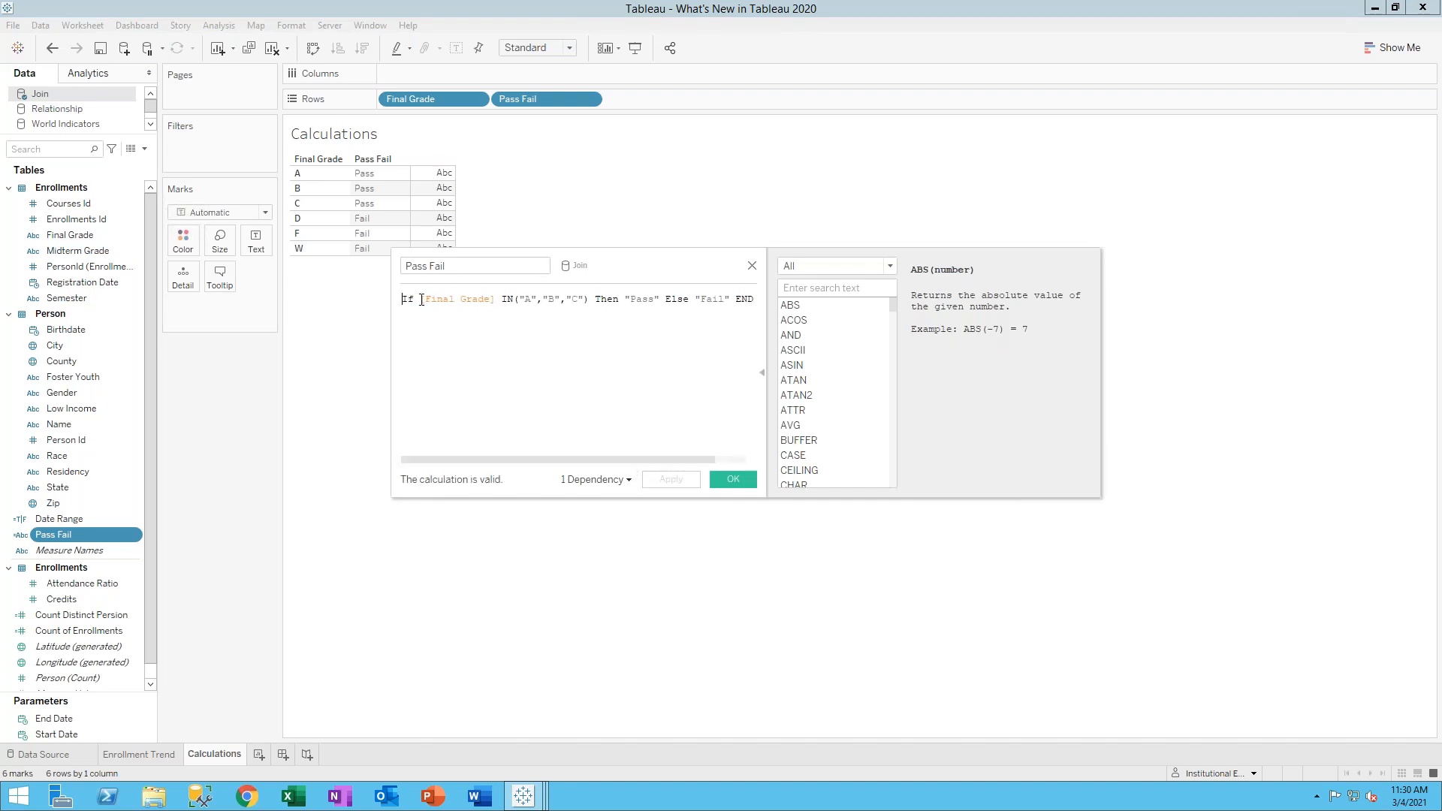
{"action": "key", "text": "Return"}
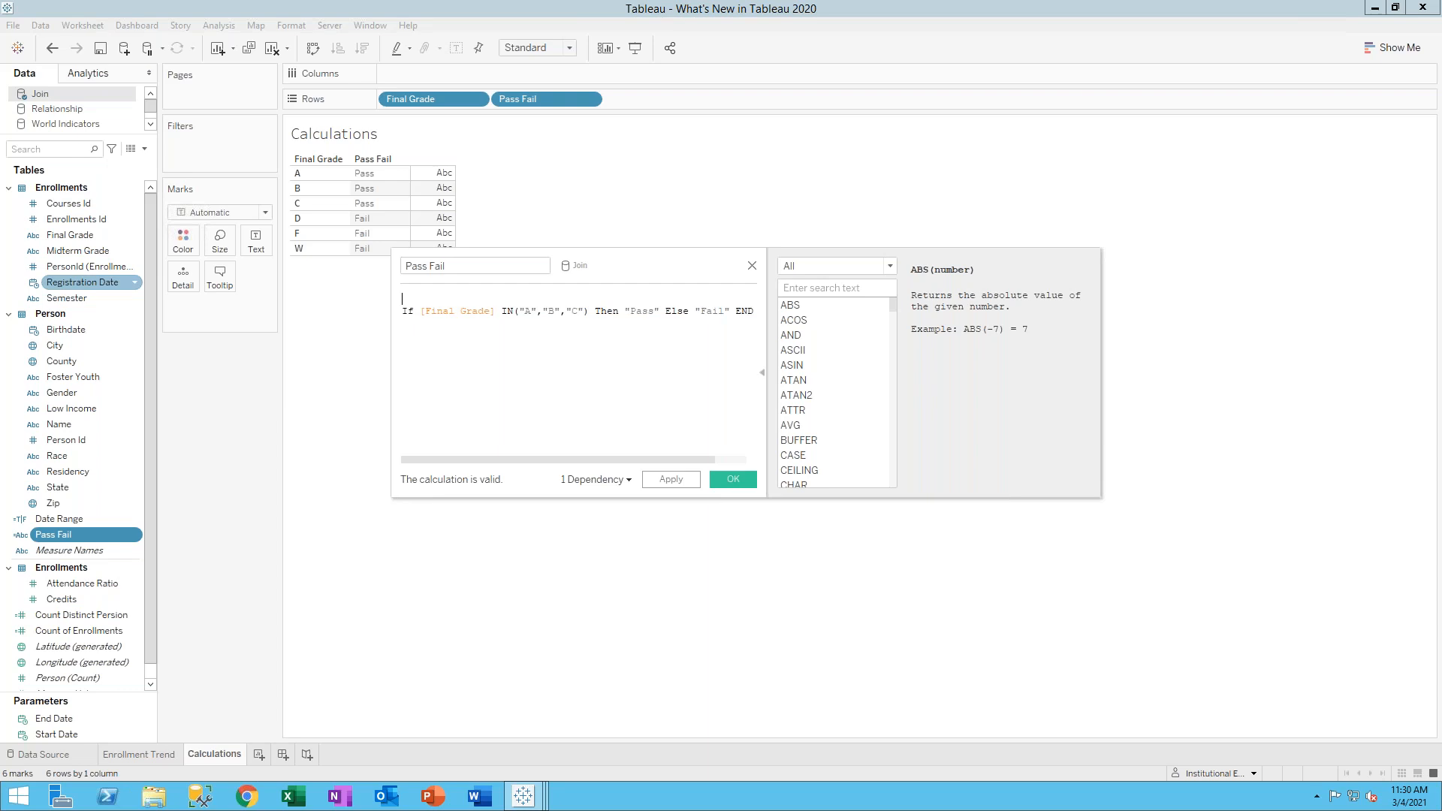
{"action": "type", "text": "/* PASS/FAIL Not considering course withdrawals */"}
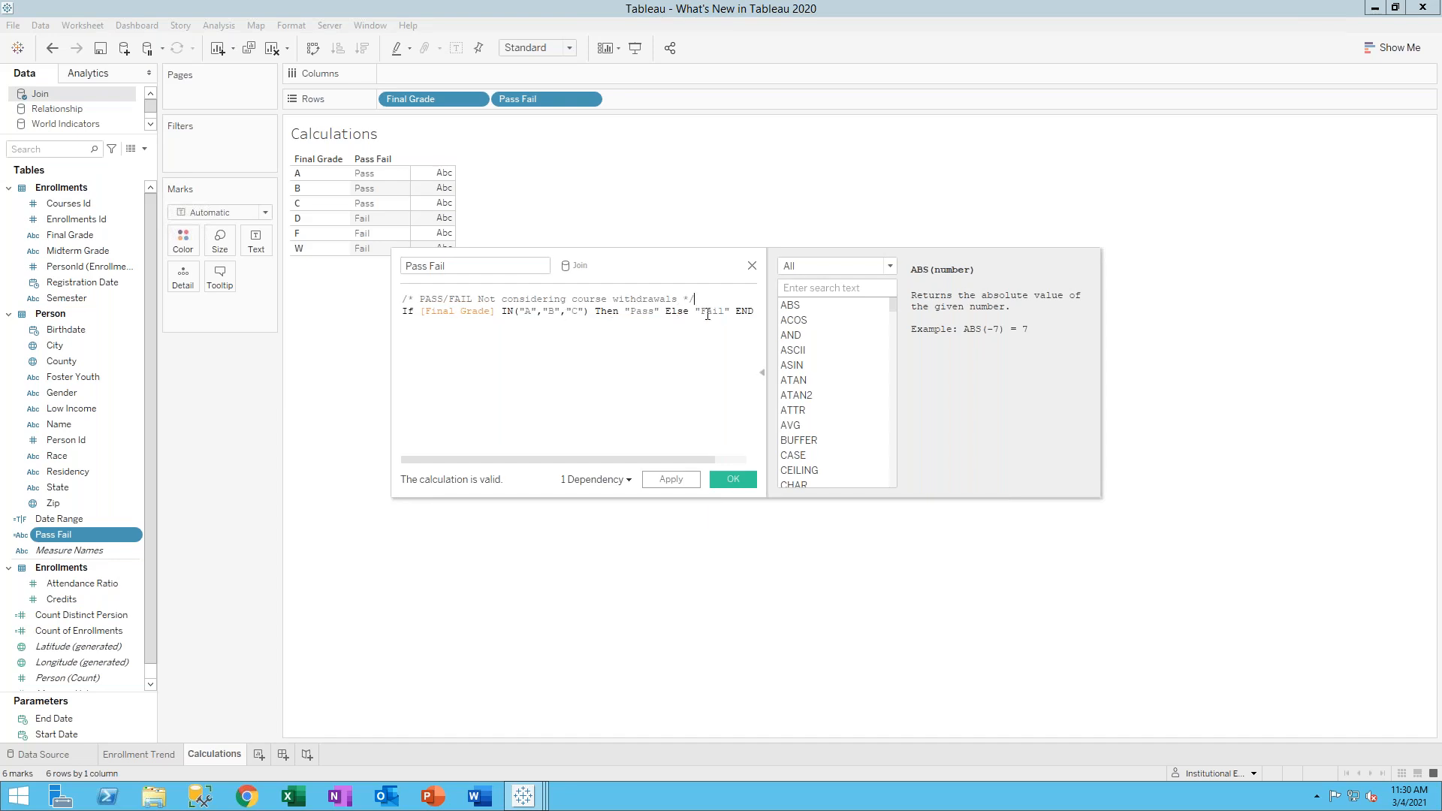
{"action": "left_click_drag", "start_coordinate": [674, 299], "coordinate": [398, 300]}
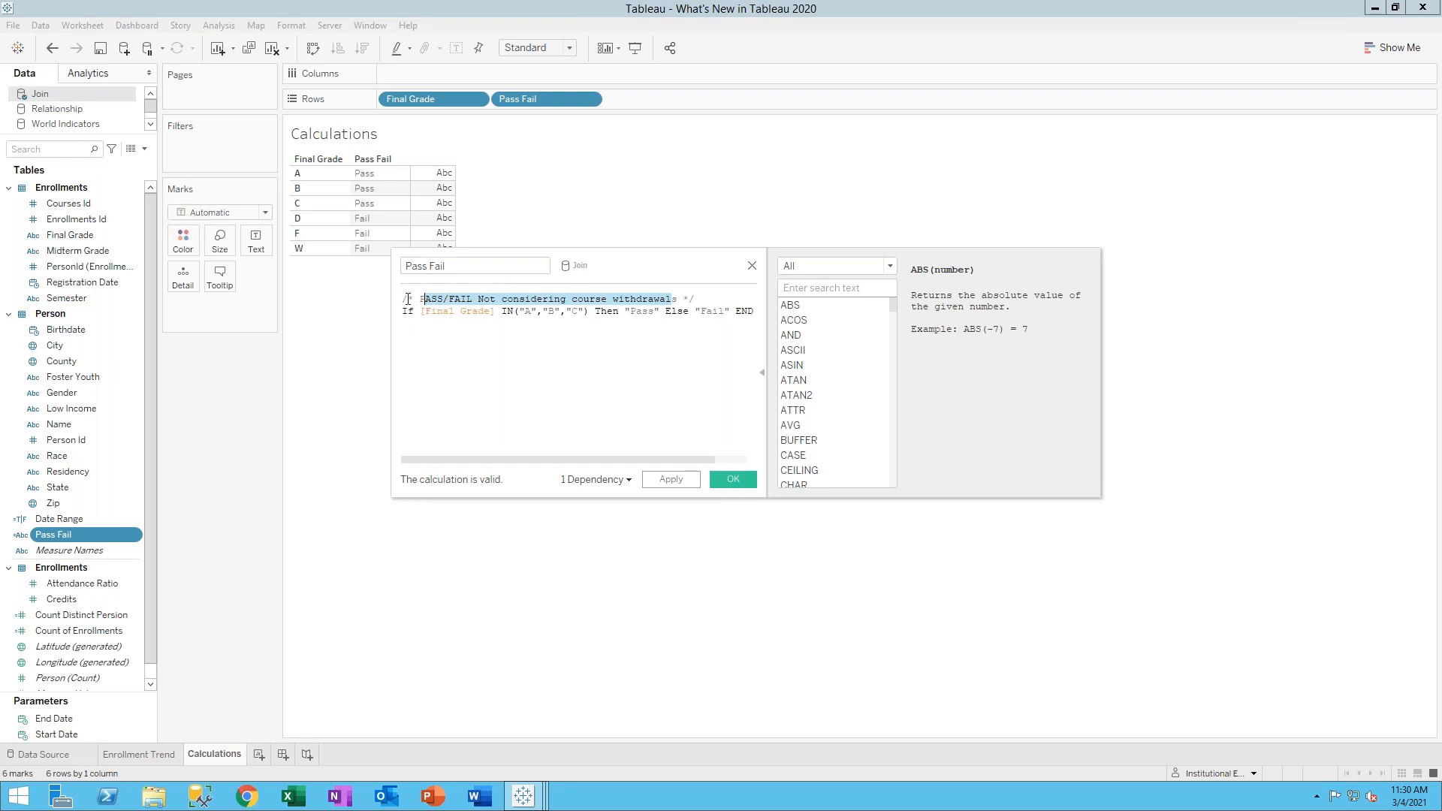
{"action": "left_click", "coordinate": [716, 301]}
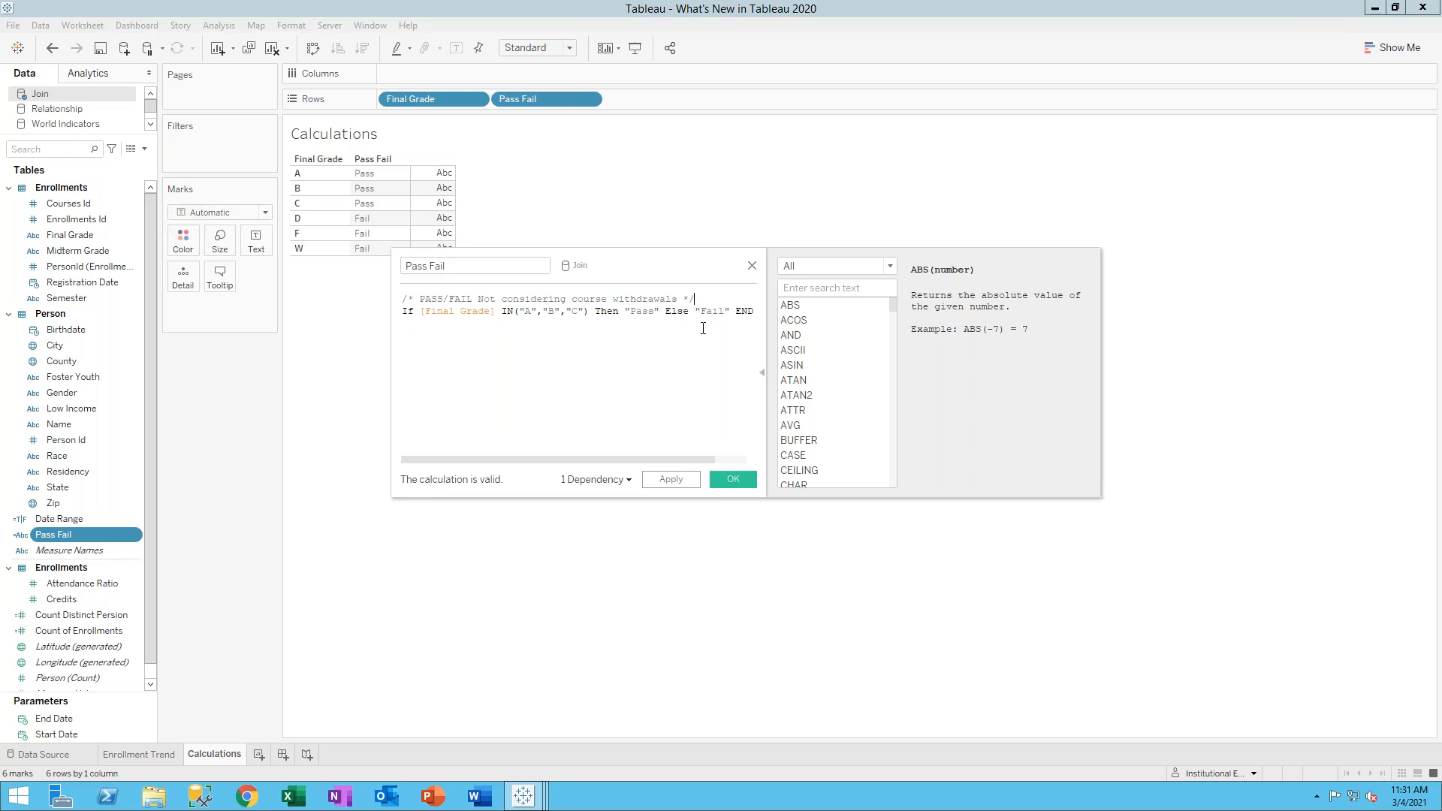
Insert a blank line between the comment and the IF formula in Pass Fail, and save the calculation
{"action": "left_click", "coordinate": [403, 311]}
{"action": "key", "text": "Return"}
{"action": "mouse_move", "coordinate": [532, 305]}
{"action": "left_mouse_down"}
{"action": "mouse_move", "coordinate": [583, 302]}
{"action": "mouse_move", "coordinate": [556, 300]}
{"action": "left_mouse_up"}
{"action": "left_click", "coordinate": [584, 303]}
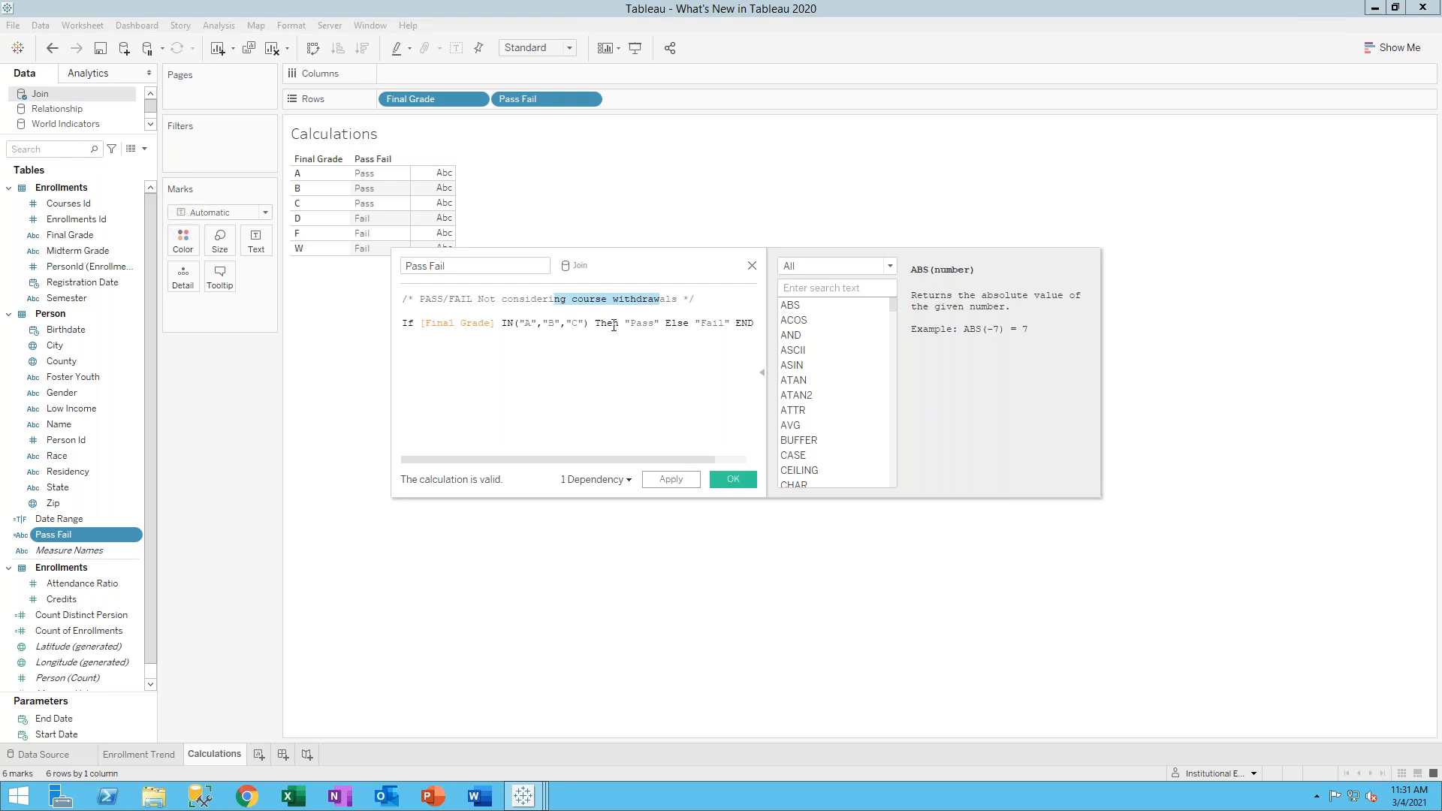
{"action": "left_click", "coordinate": [476, 298]}
{"action": "left_click", "coordinate": [490, 395]}
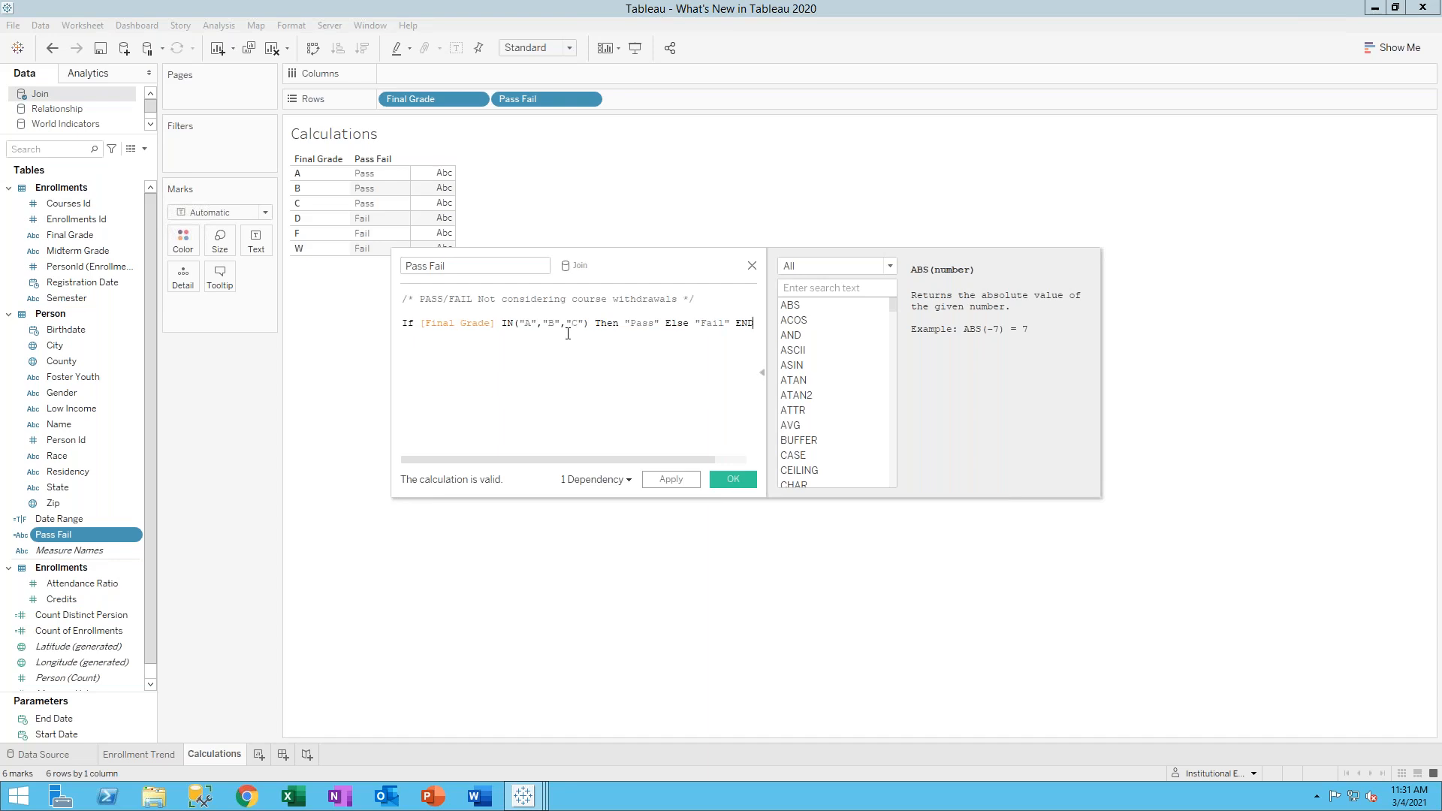
{"action": "left_click_drag", "start_coordinate": [503, 330], "coordinate": [591, 326]}
{"action": "left_click", "coordinate": [733, 479]}
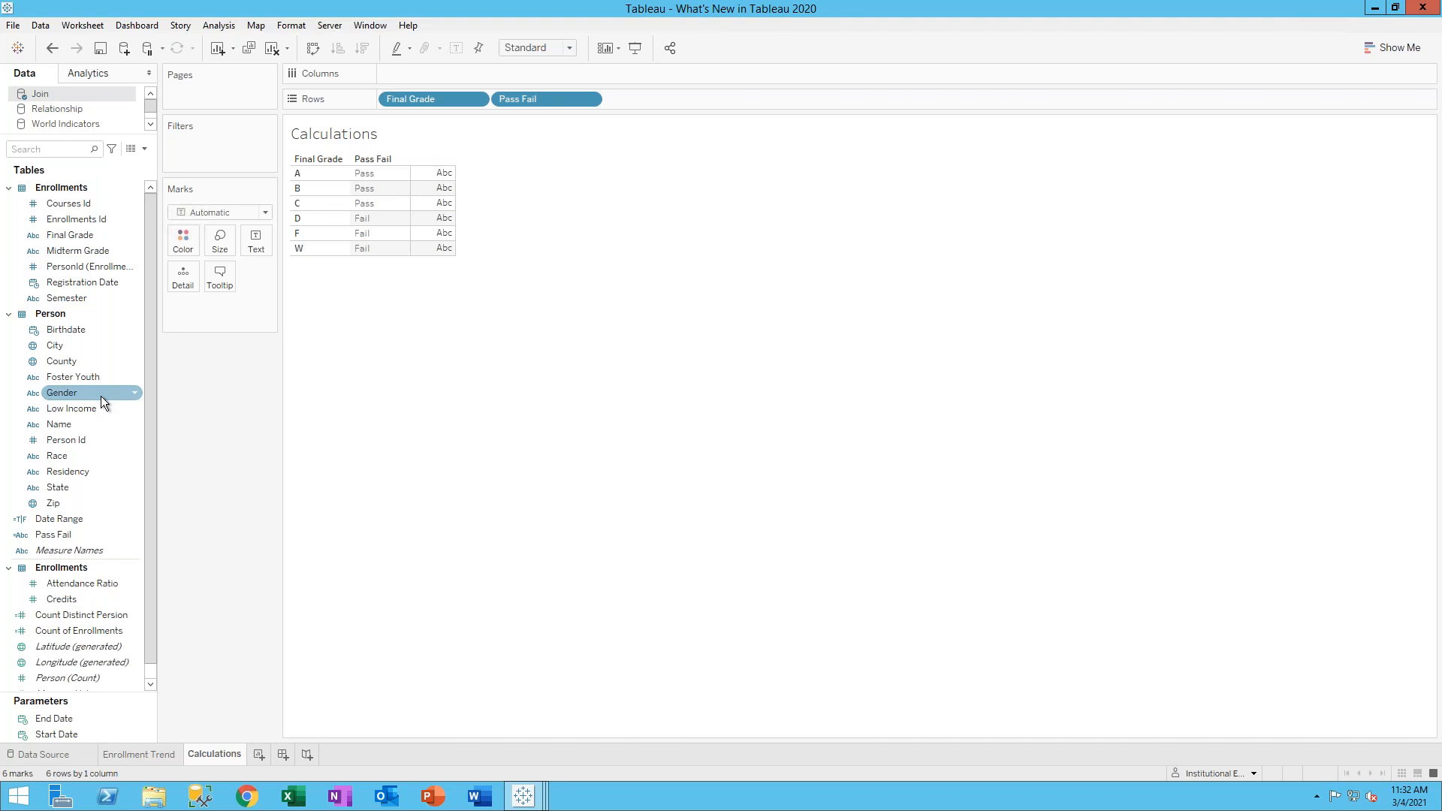
Review the Date Range calculation's formula from its beginning and close it without changes
{"action": "right_click", "coordinate": [58, 519]}
{"action": "left_click", "coordinate": [105, 249]}
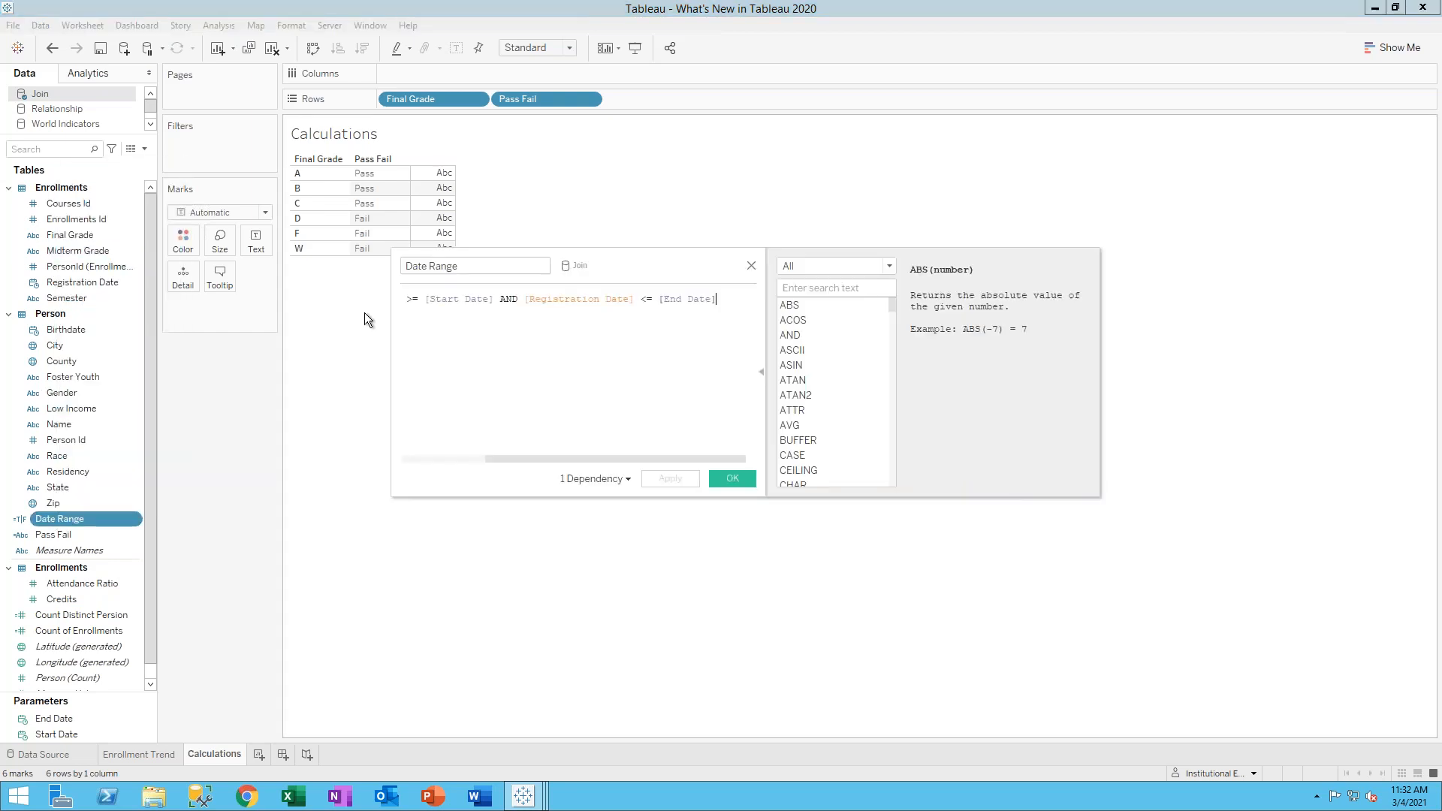
{"action": "left_click_drag", "start_coordinate": [558, 457], "coordinate": [474, 459]}
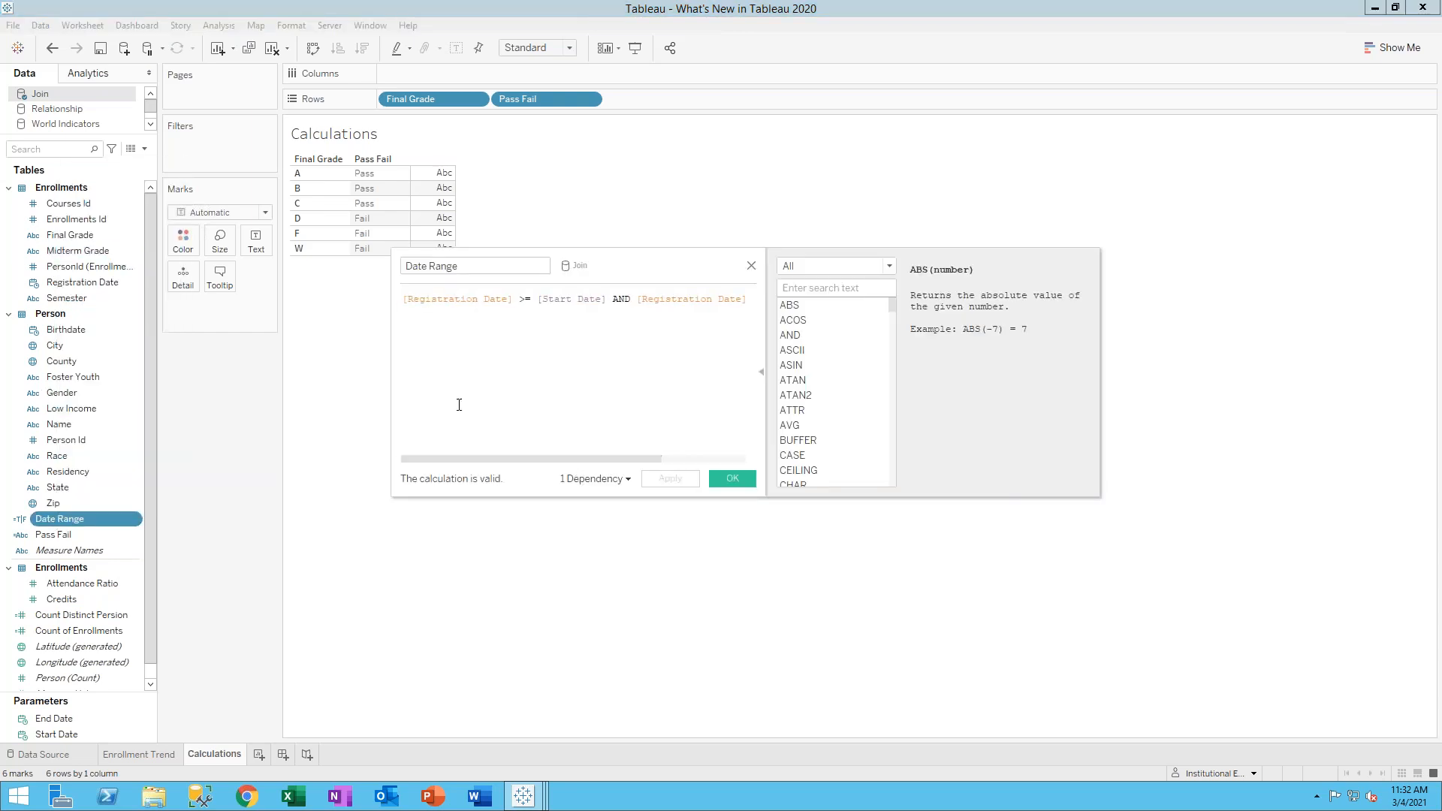
{"action": "left_click", "coordinate": [751, 266]}
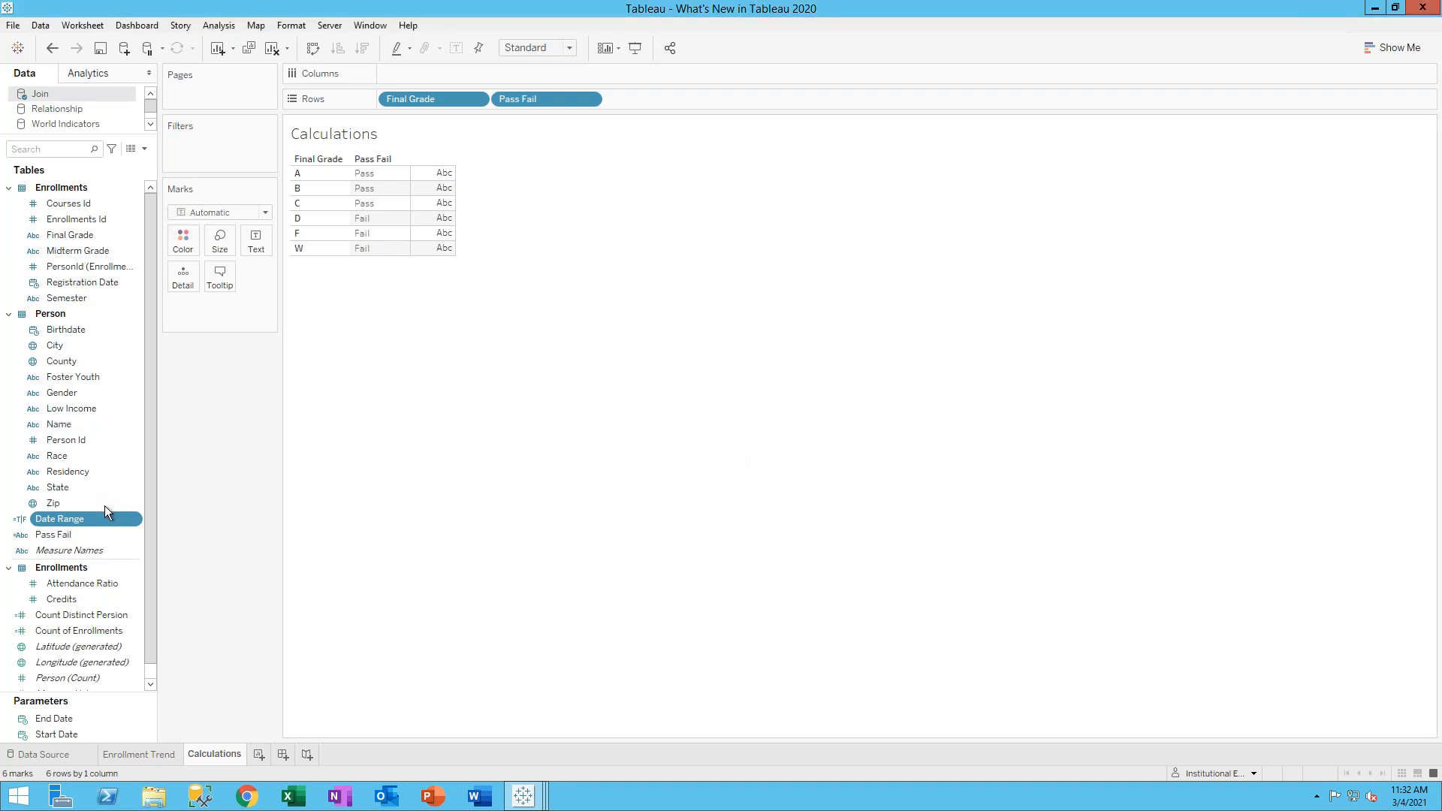
Review the commented Pass Fail formula from its beginning and close the editor without changes
{"action": "left_click", "coordinate": [69, 536]}
{"action": "right_click", "coordinate": [69, 538]}
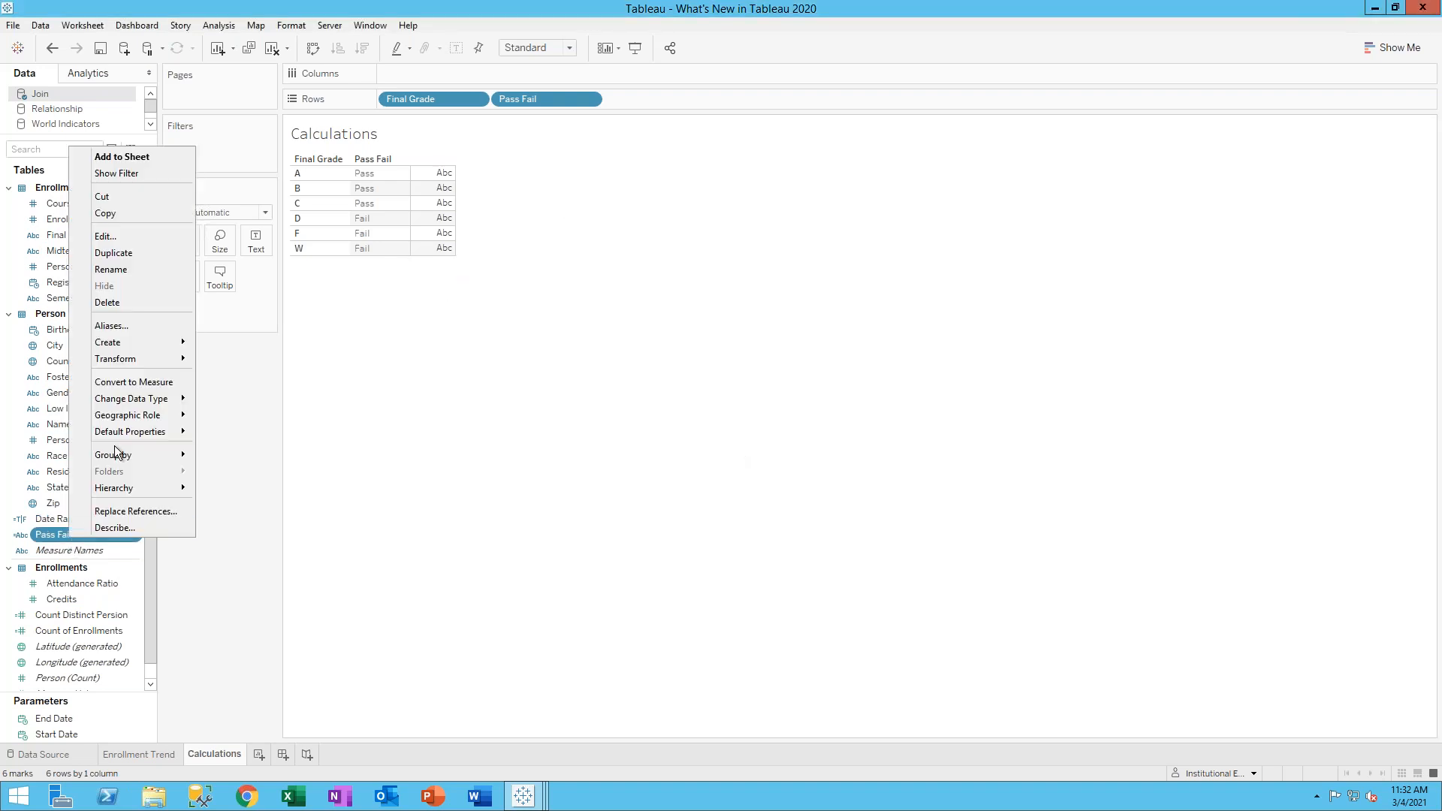
{"action": "left_click", "coordinate": [116, 238]}
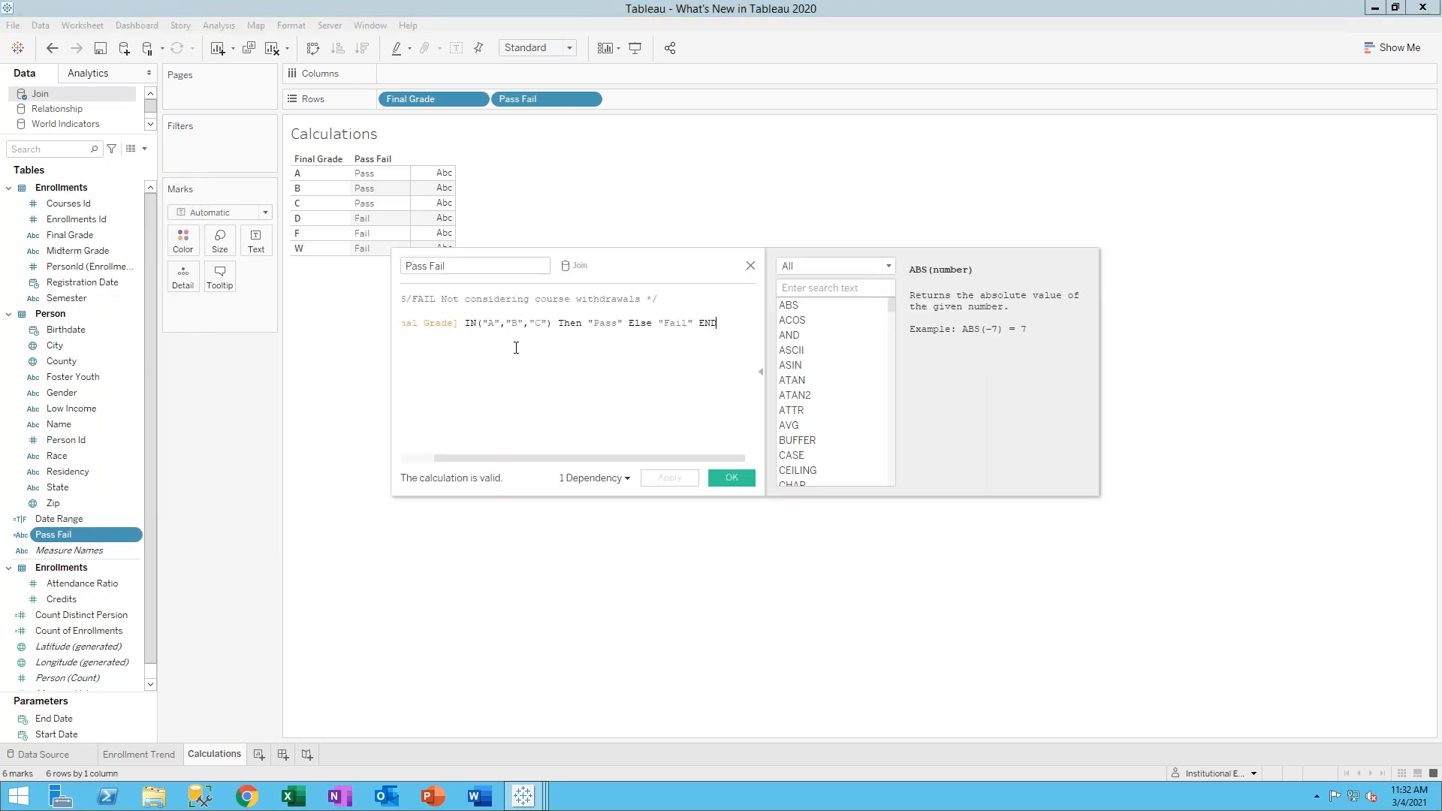
{"action": "left_click_drag", "start_coordinate": [476, 458], "coordinate": [399, 460]}
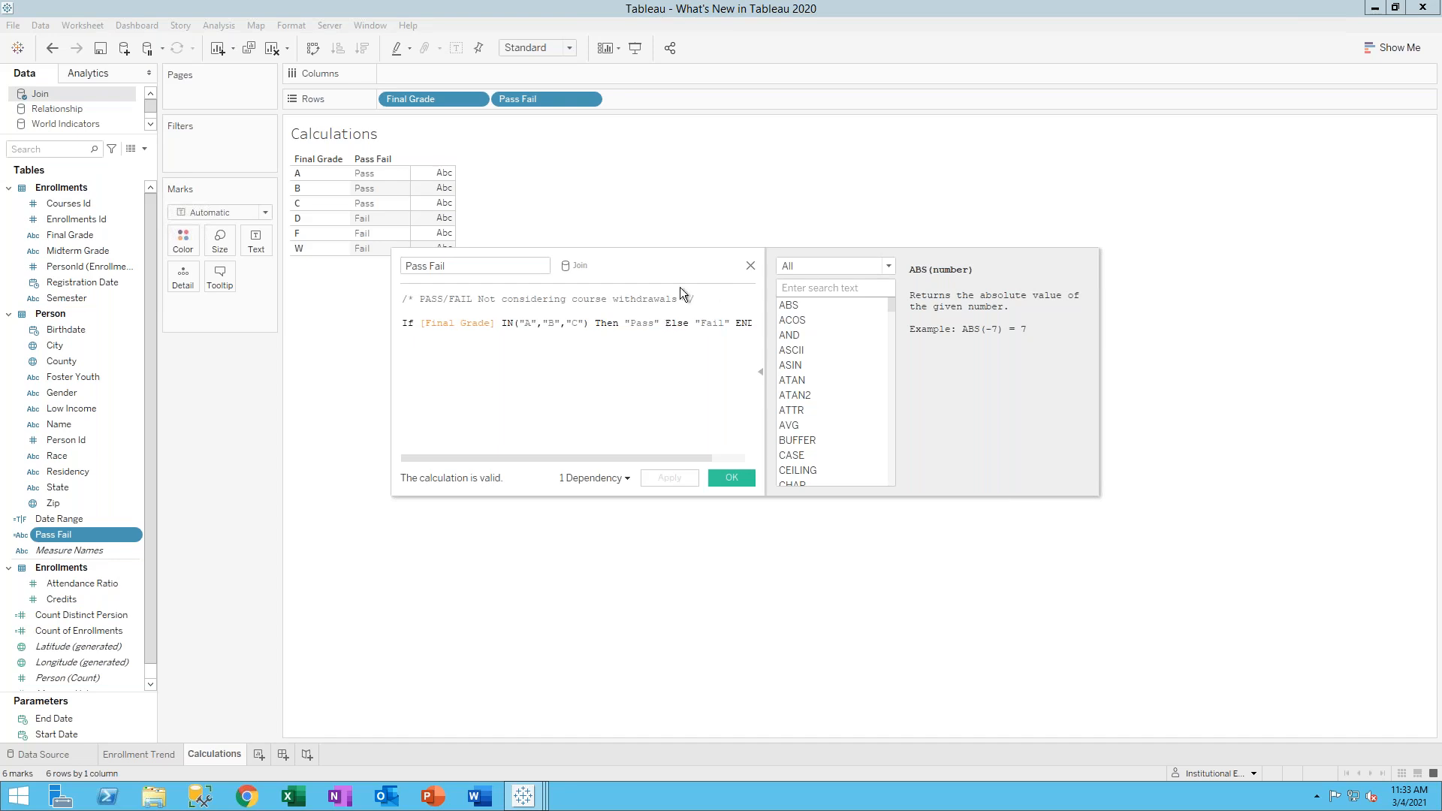
{"action": "left_click", "coordinate": [750, 265]}
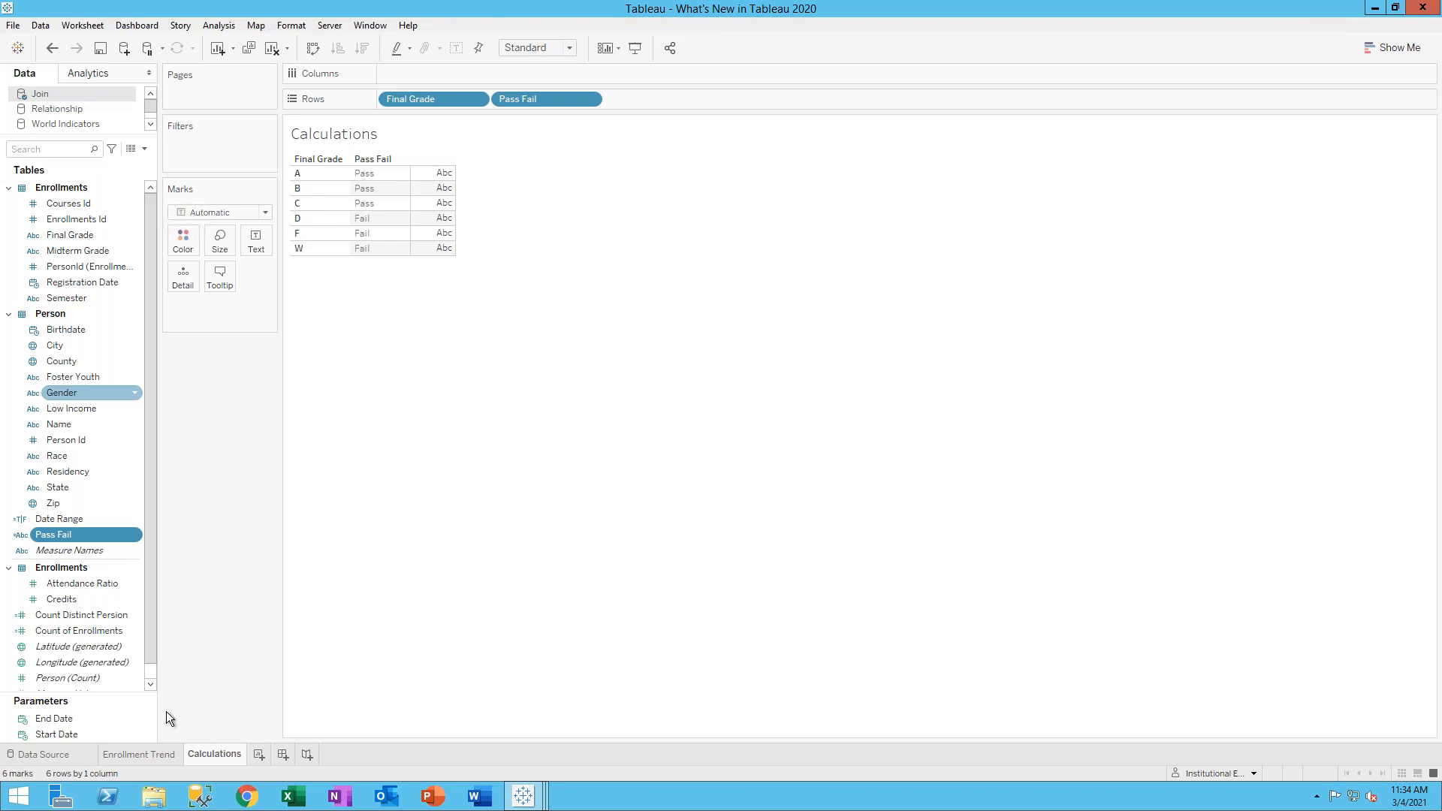
Add a new worksheet named Set and map the cities by placing City on Detail
{"action": "left_click", "coordinate": [260, 754]}
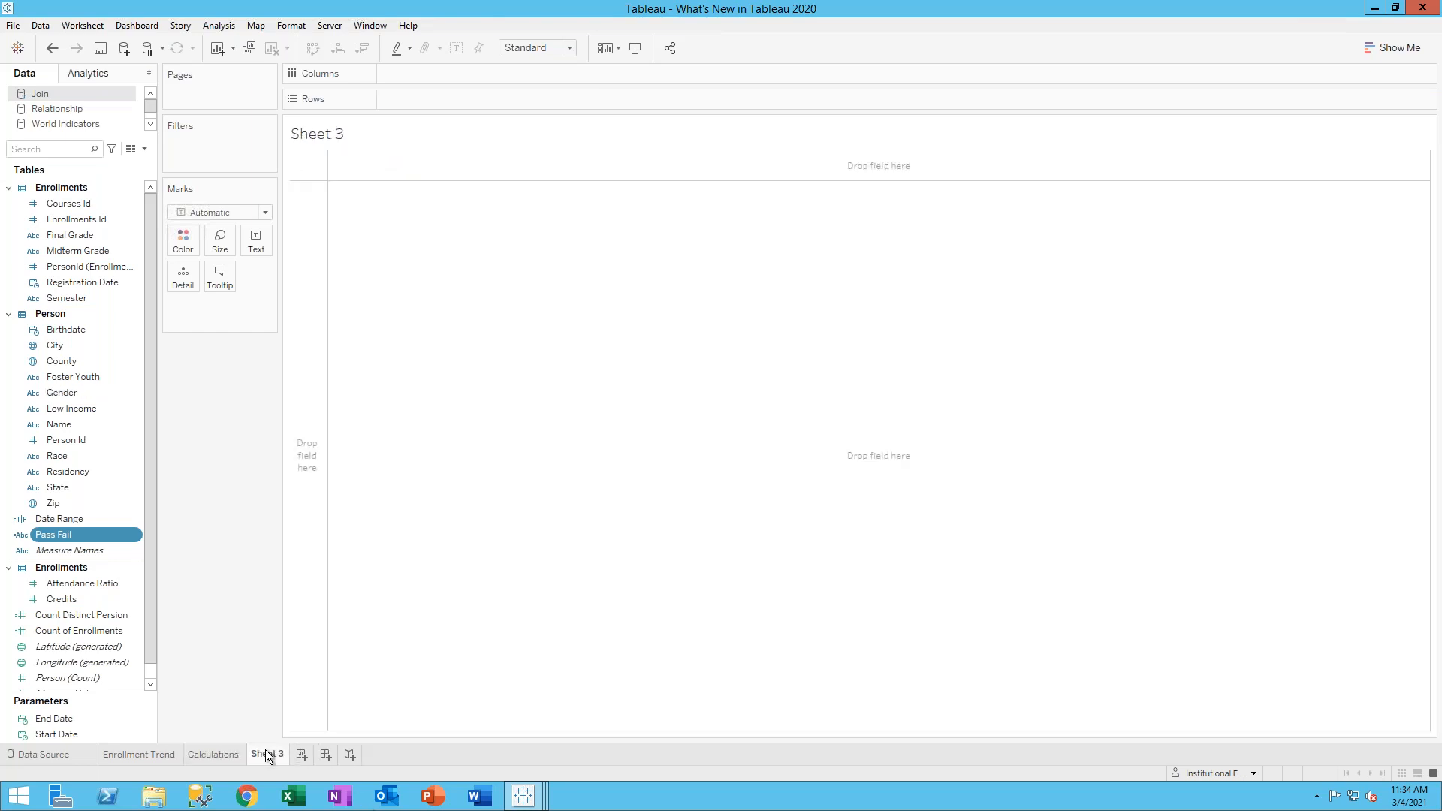
{"action": "type", "text": "Set"}
{"action": "key", "text": "Return"}
{"action": "mouse_move", "coordinate": [73, 345]}
{"action": "left_mouse_down"}
{"action": "mouse_move", "coordinate": [189, 309]}
{"action": "mouse_move", "coordinate": [184, 277]}
{"action": "left_mouse_up"}
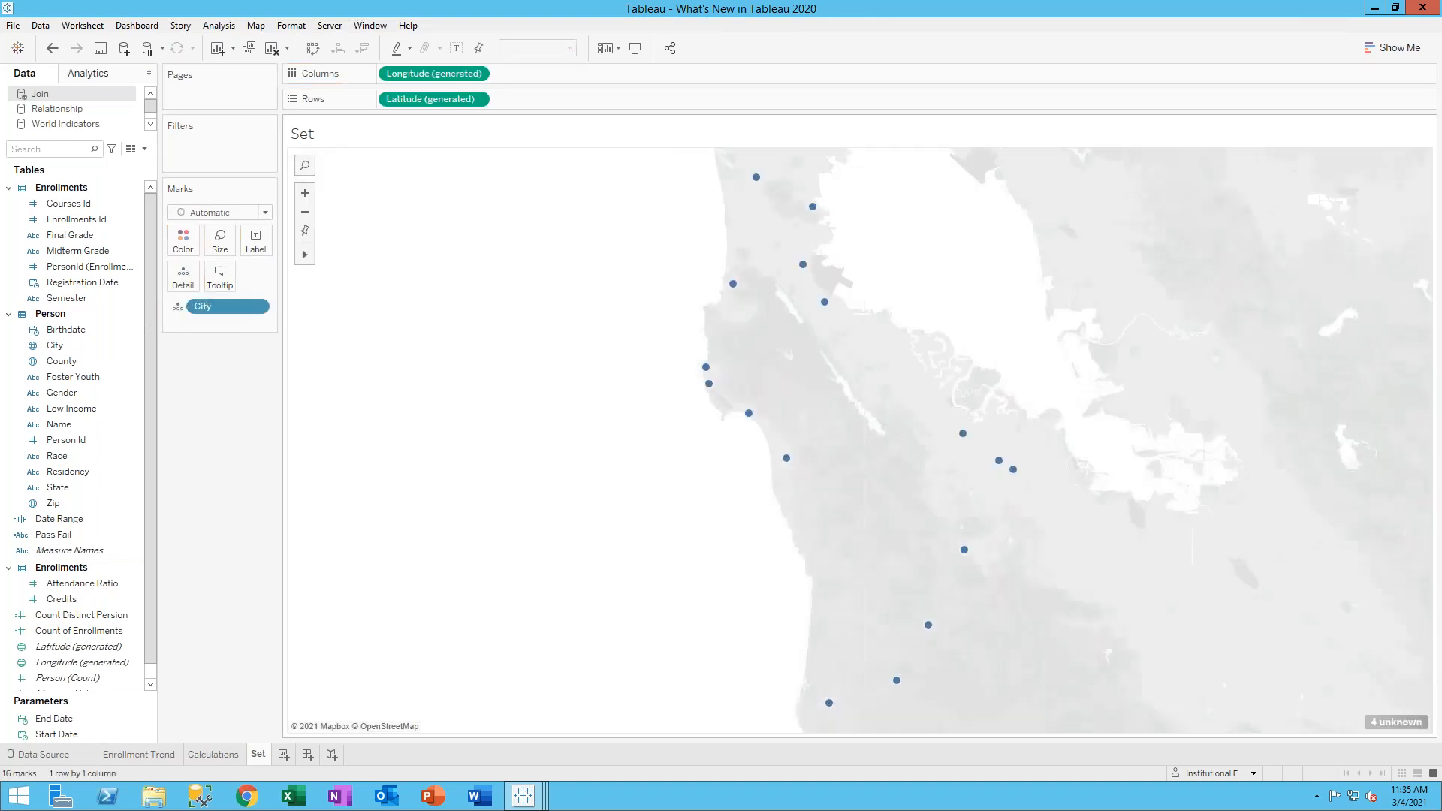
Select six city marks together on the map, from El Granada to Redwood City, and clear the selection
{"action": "mouse_move", "coordinate": [825, 304]}
{"action": "mouse_move", "coordinate": [751, 416]}
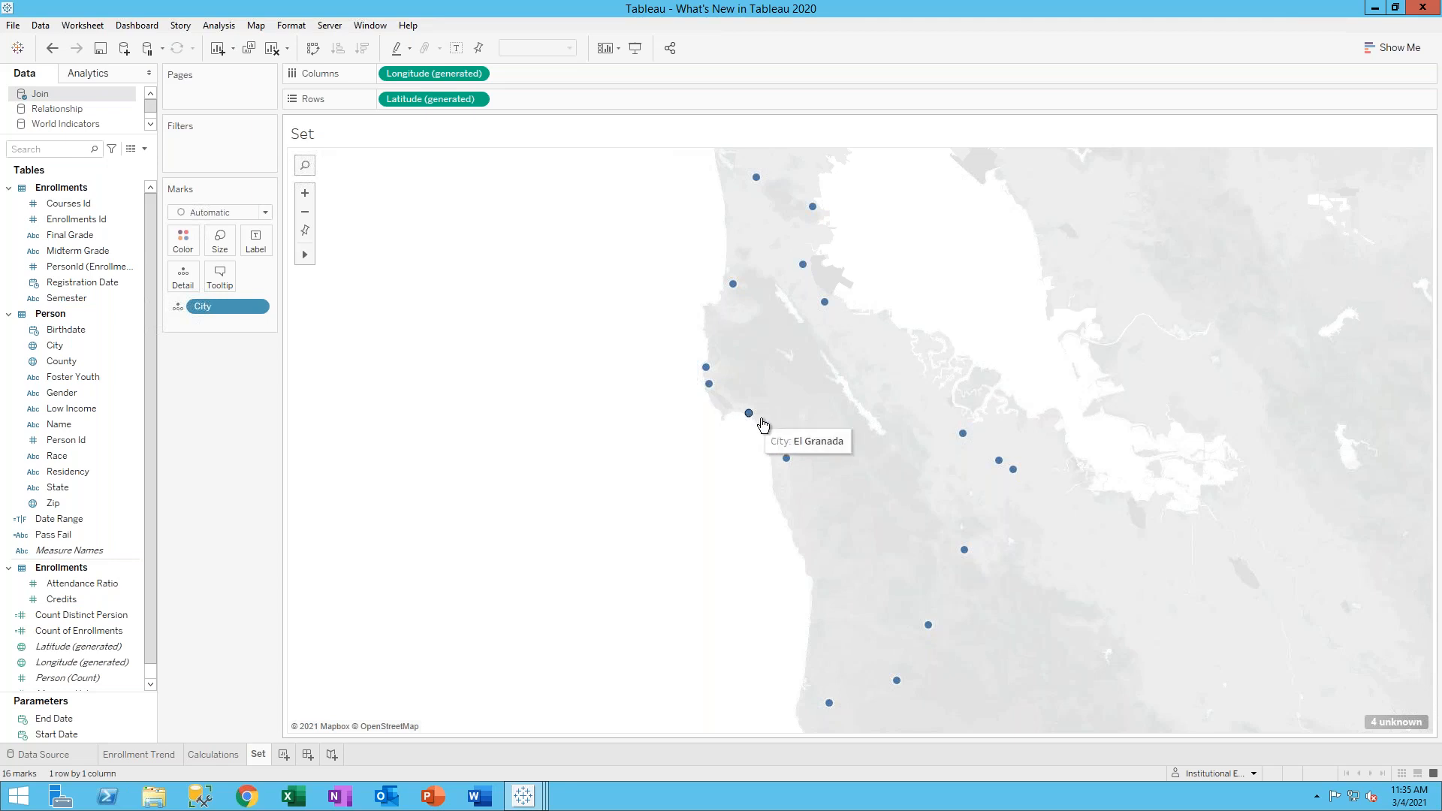
{"action": "mouse_move", "coordinate": [749, 415]}
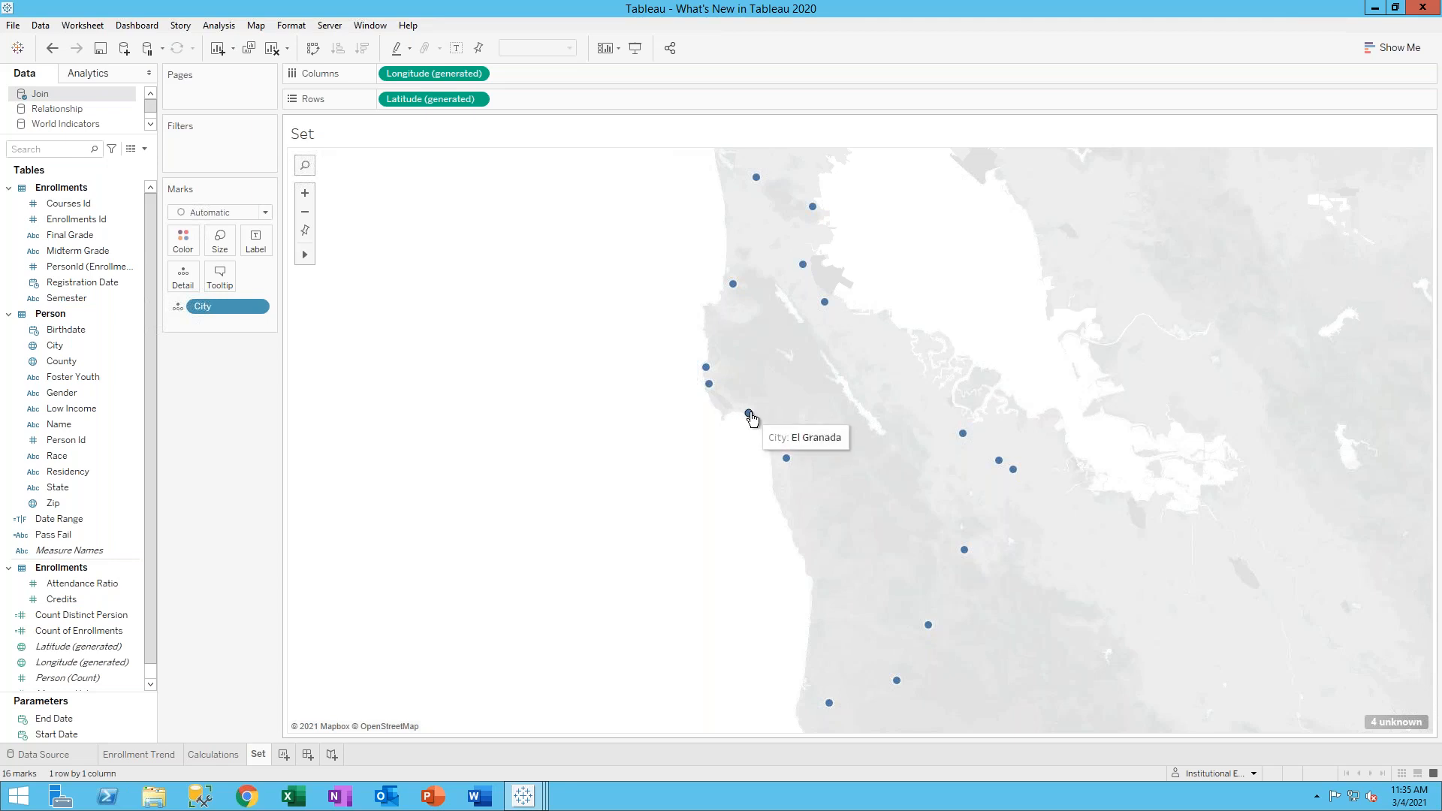
{"action": "left_click", "coordinate": [749, 414]}
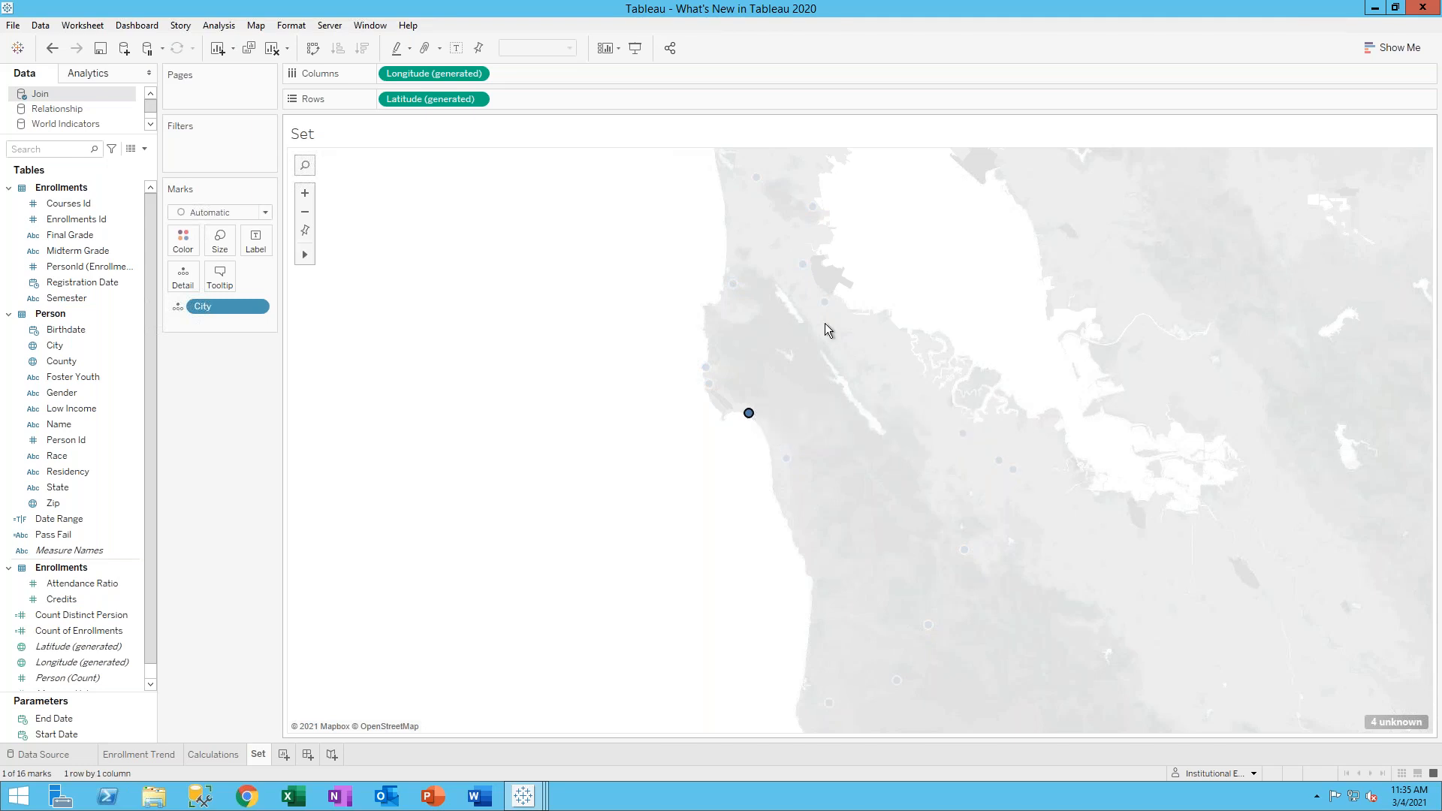
{"action": "left_click", "coordinate": [825, 303], "text": "ctrl"}
{"action": "left_click", "coordinate": [803, 265], "text": "ctrl"}
{"action": "left_click", "coordinate": [812, 207], "text": "ctrl"}
{"action": "left_click", "coordinate": [756, 178], "text": "ctrl"}
{"action": "left_click", "coordinate": [963, 434], "text": "ctrl"}
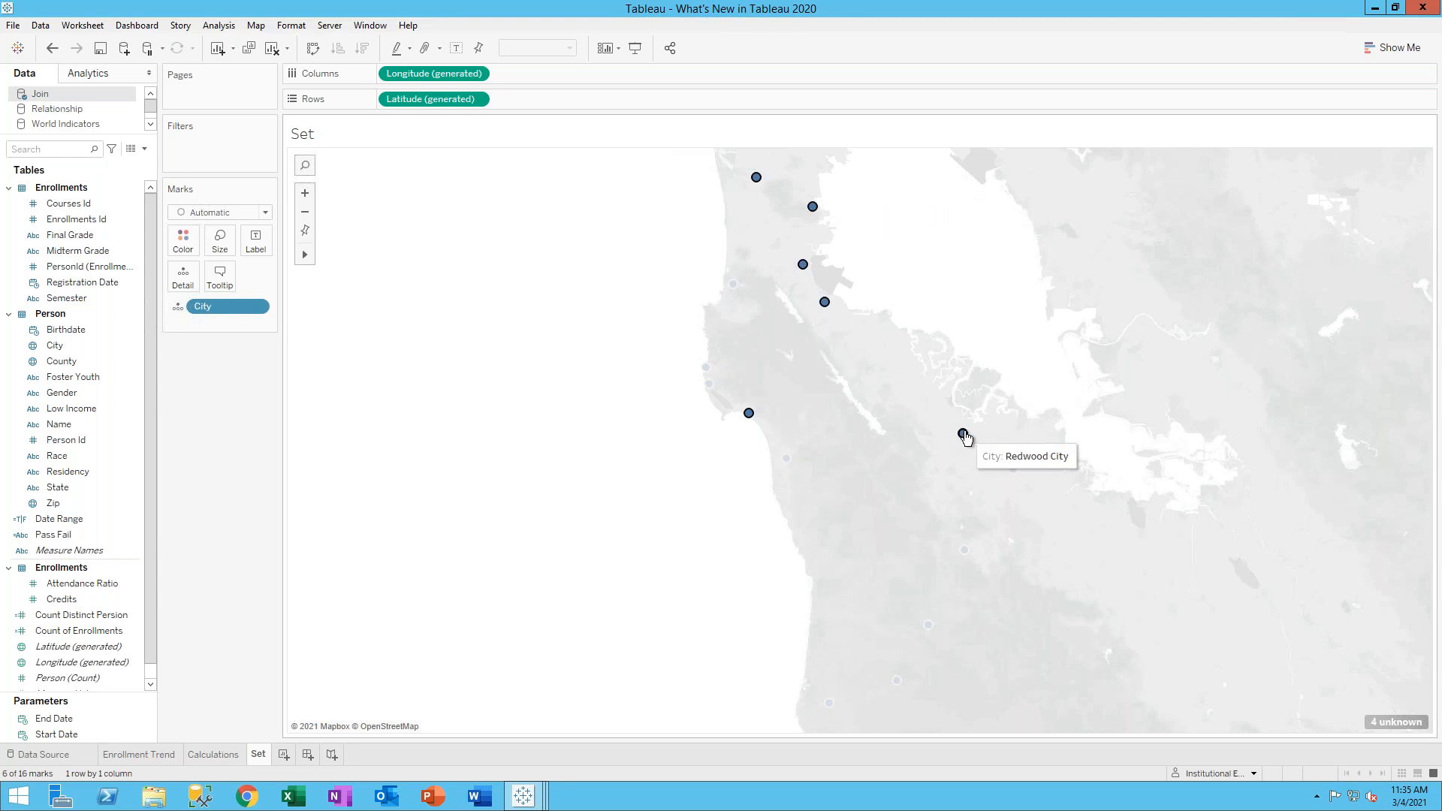
{"action": "left_click", "coordinate": [603, 407]}
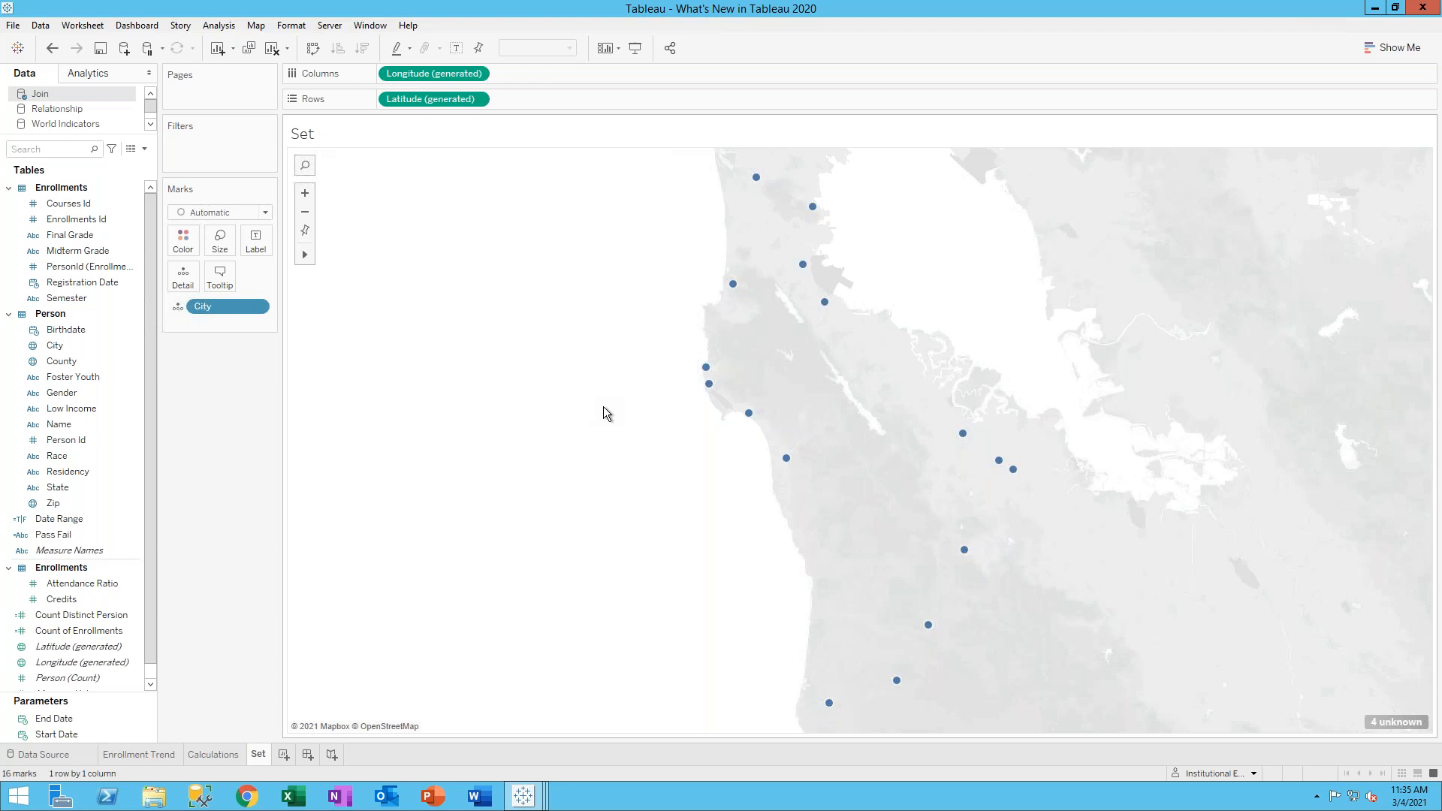
Create a set from City, keep the name City Set, and have it use all members
{"action": "left_click", "coordinate": [69, 347]}
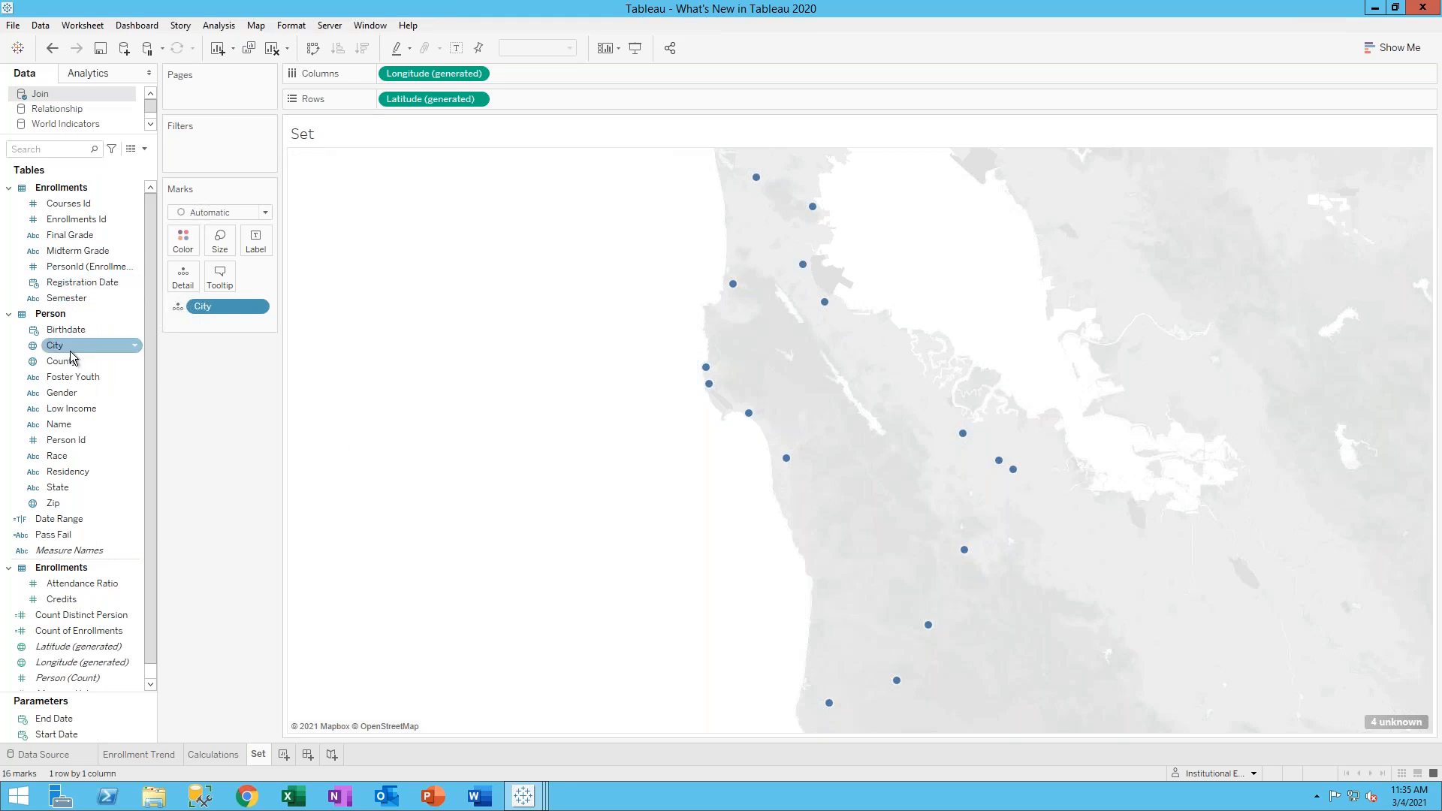
{"action": "right_click", "coordinate": [71, 351]}
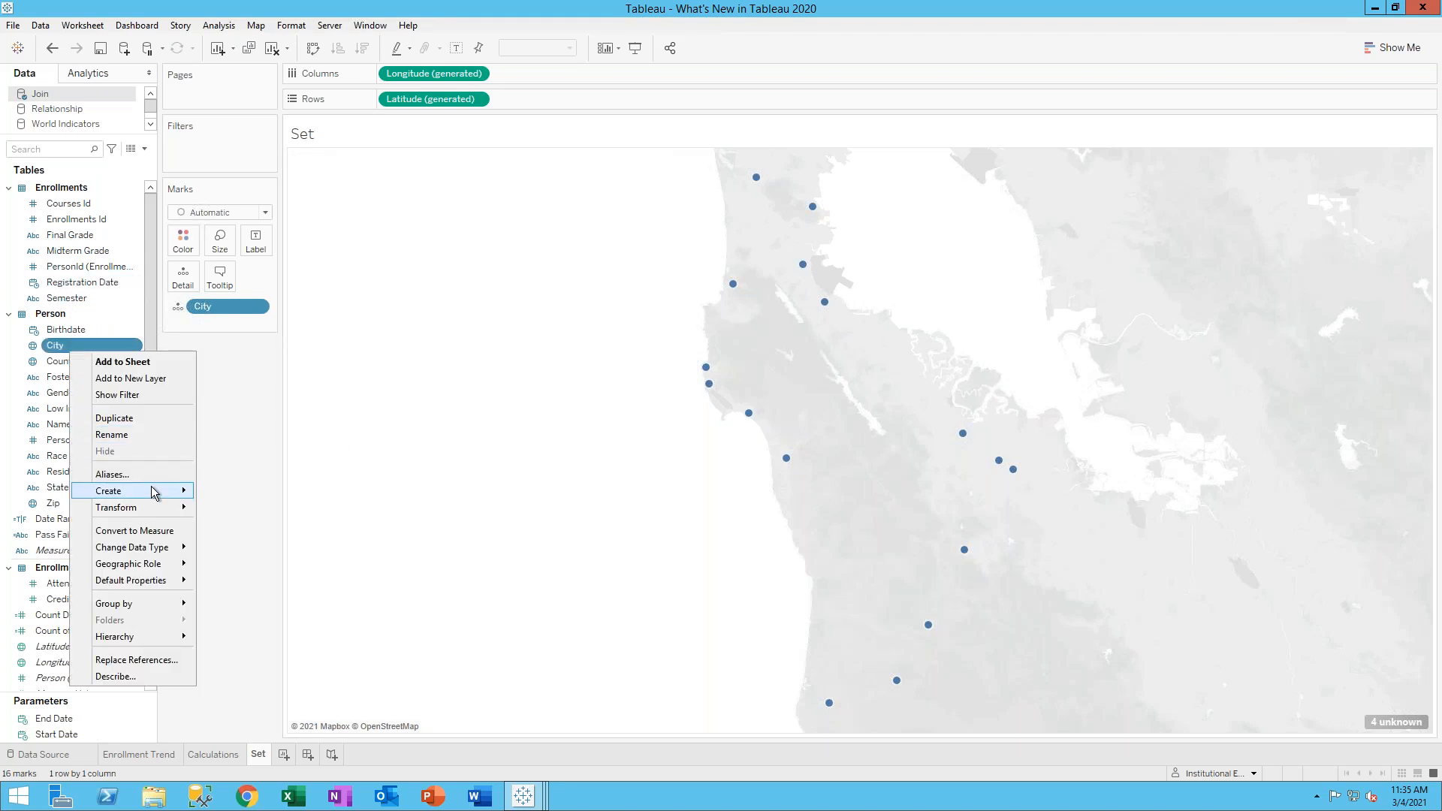
{"action": "mouse_move", "coordinate": [154, 492]}
{"action": "left_click", "coordinate": [227, 525]}
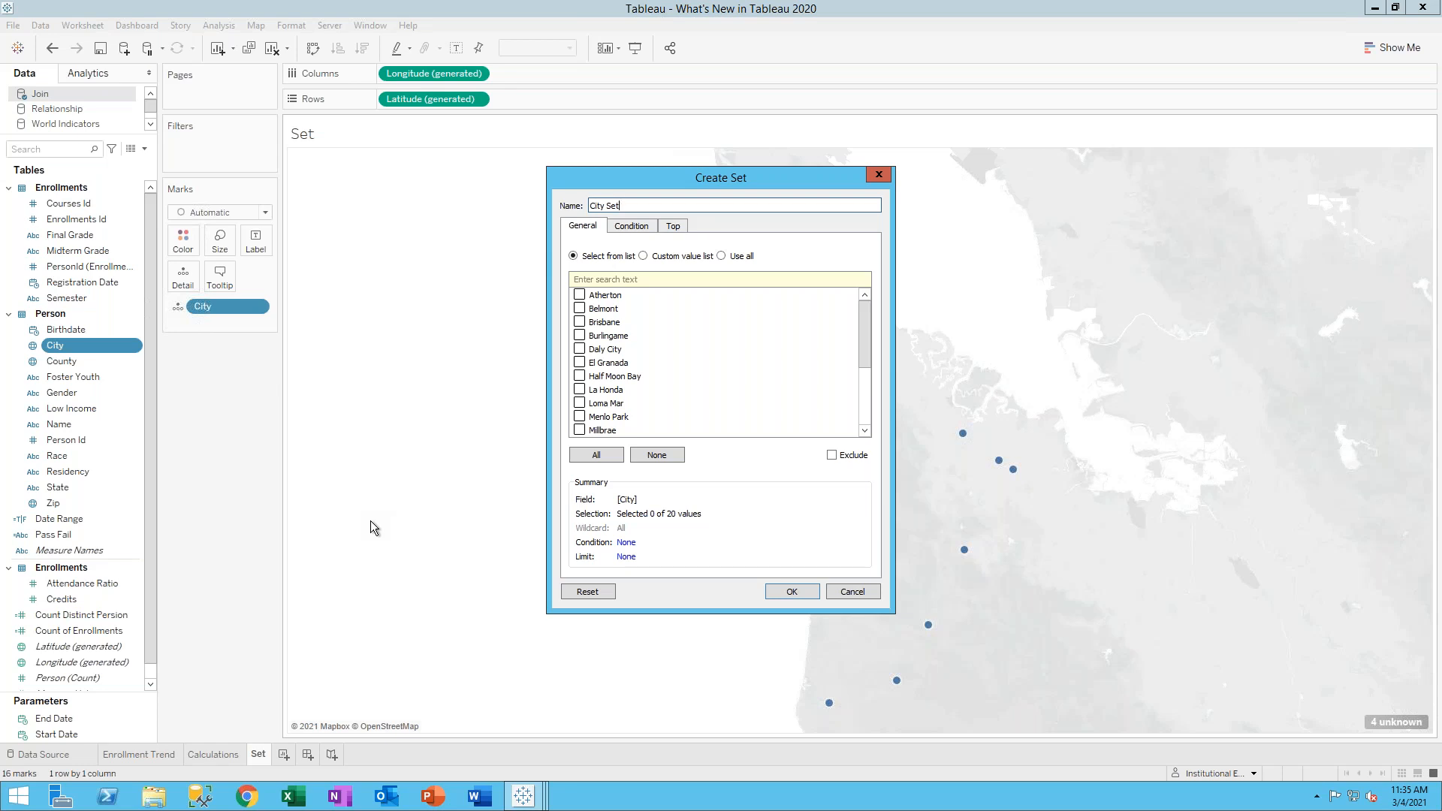
{"action": "left_click", "coordinate": [675, 201]}
{"action": "right_click", "coordinate": [676, 201]}
{"action": "left_click", "coordinate": [634, 211]}
{"action": "left_click", "coordinate": [722, 255]}
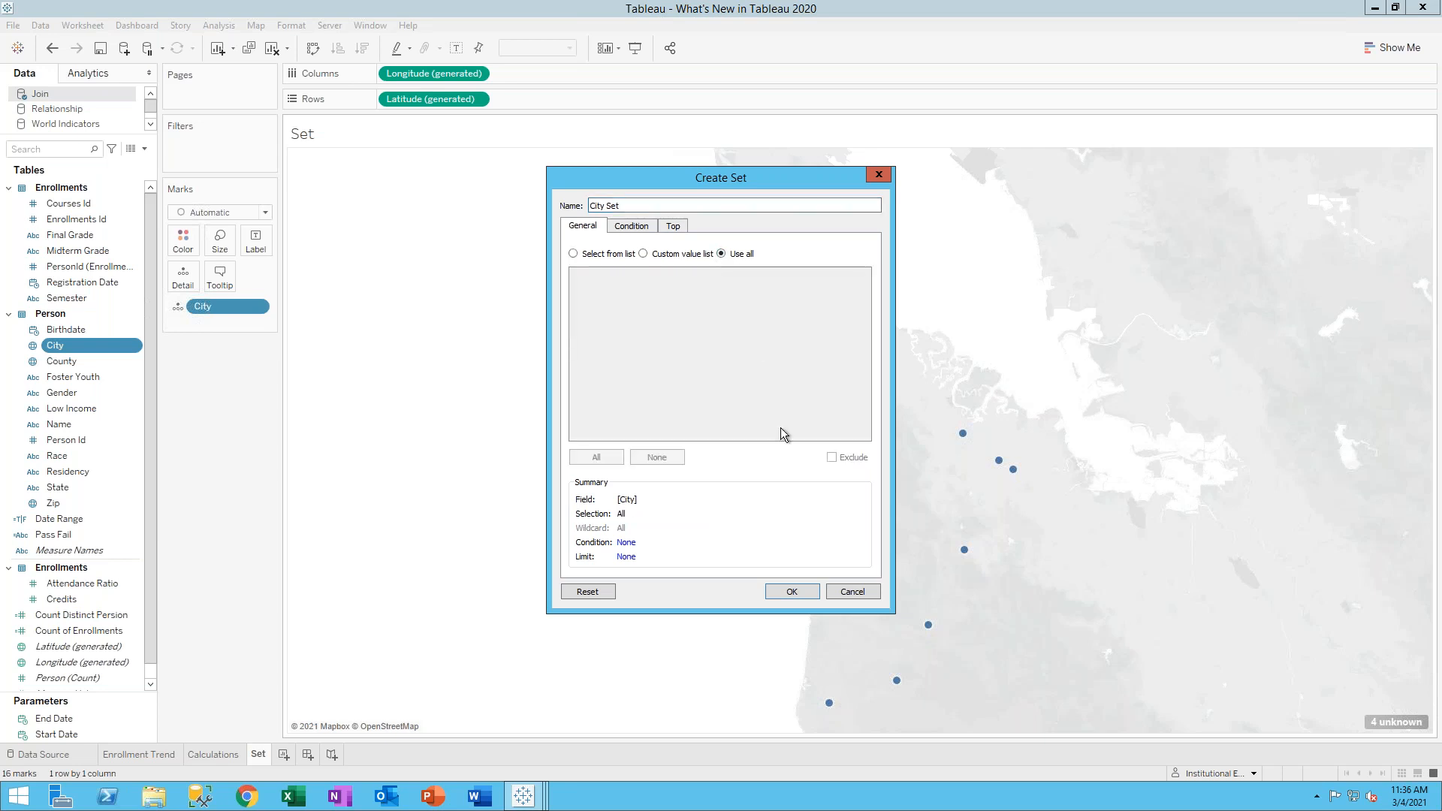
{"action": "left_click", "coordinate": [792, 592]}
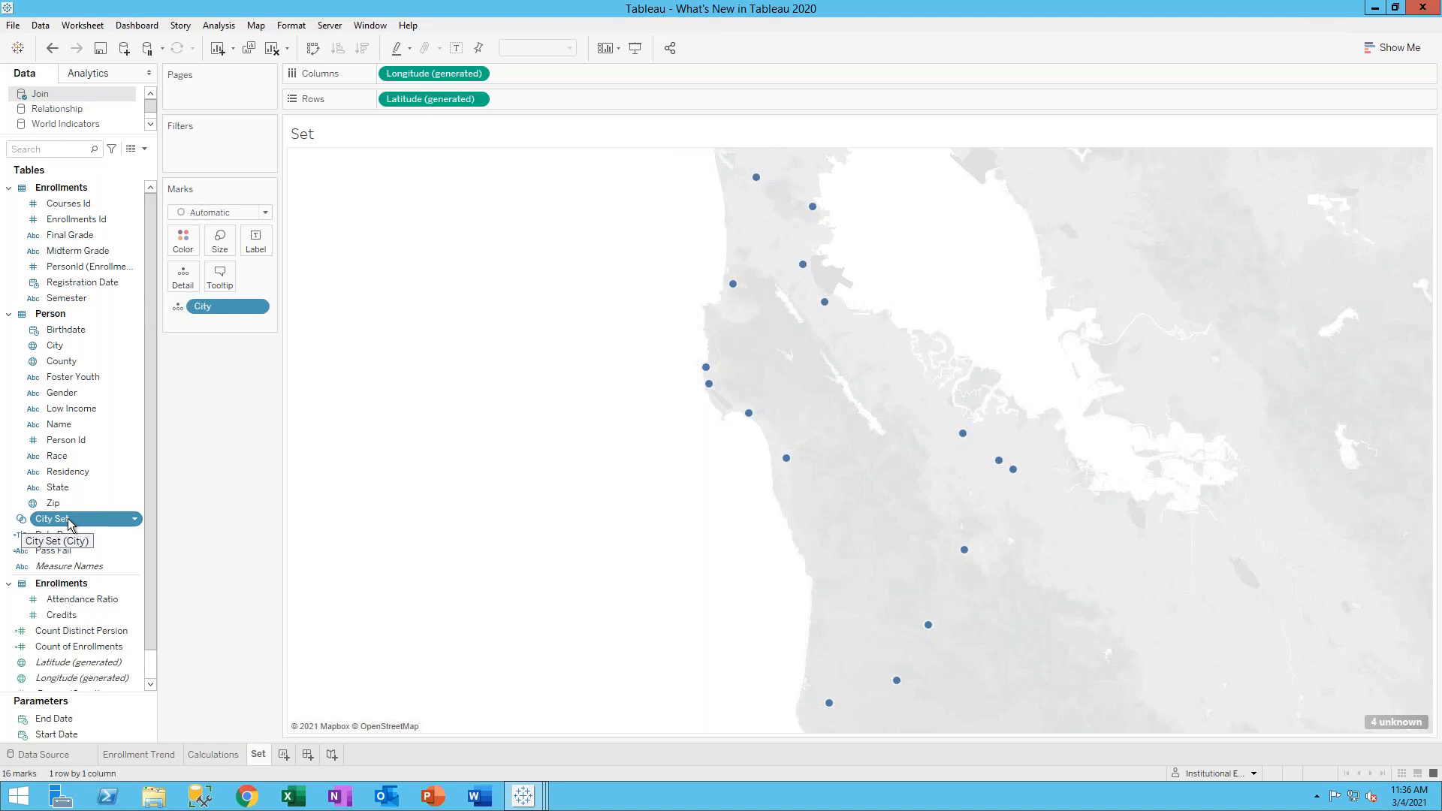
Color the map marks by City Set, and show the set's member control below the Marks card
{"action": "left_click_drag", "start_coordinate": [69, 523], "coordinate": [183, 243]}
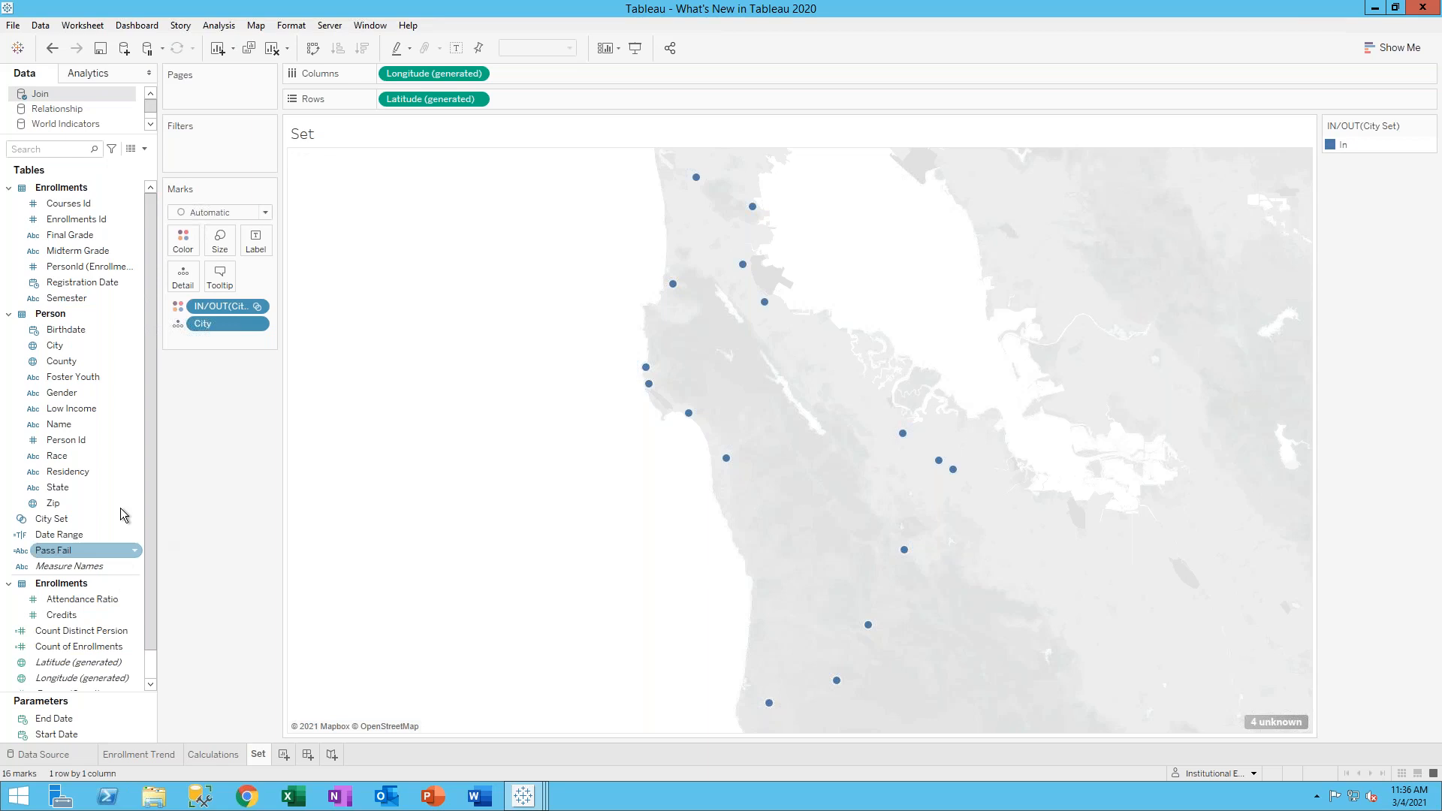
{"action": "right_click", "coordinate": [66, 520]}
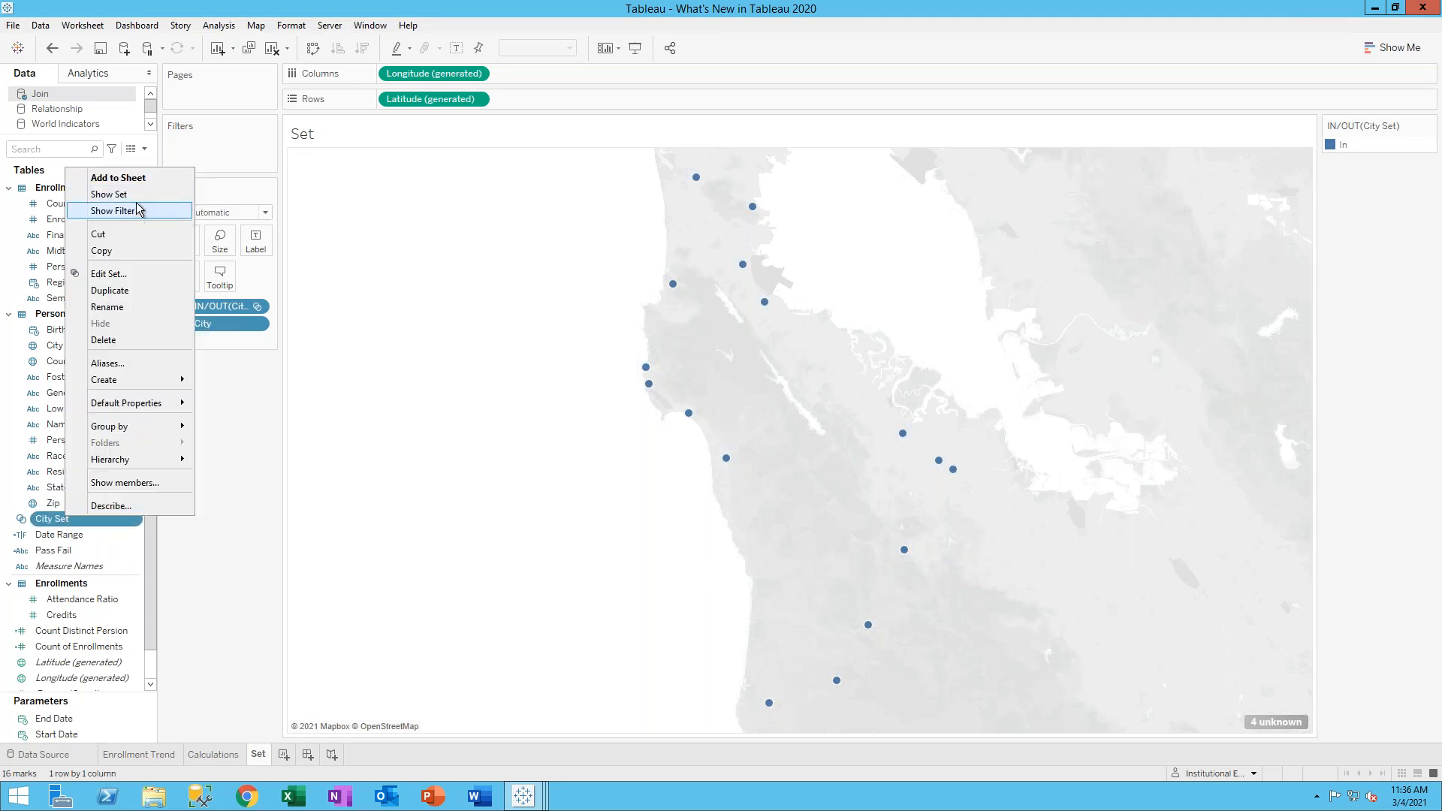
{"action": "left_click", "coordinate": [109, 195]}
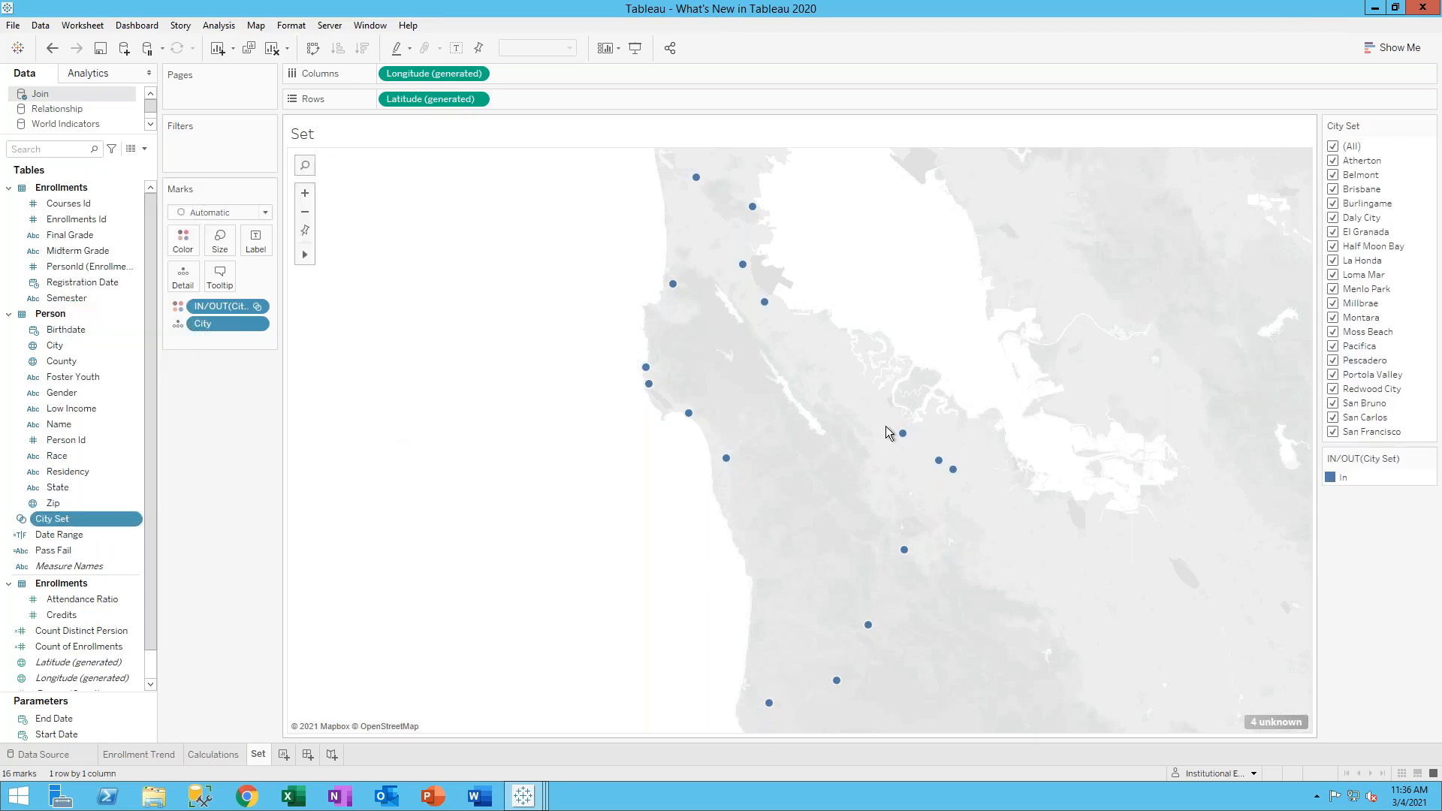
{"action": "left_click_drag", "start_coordinate": [1389, 126], "coordinate": [226, 393]}
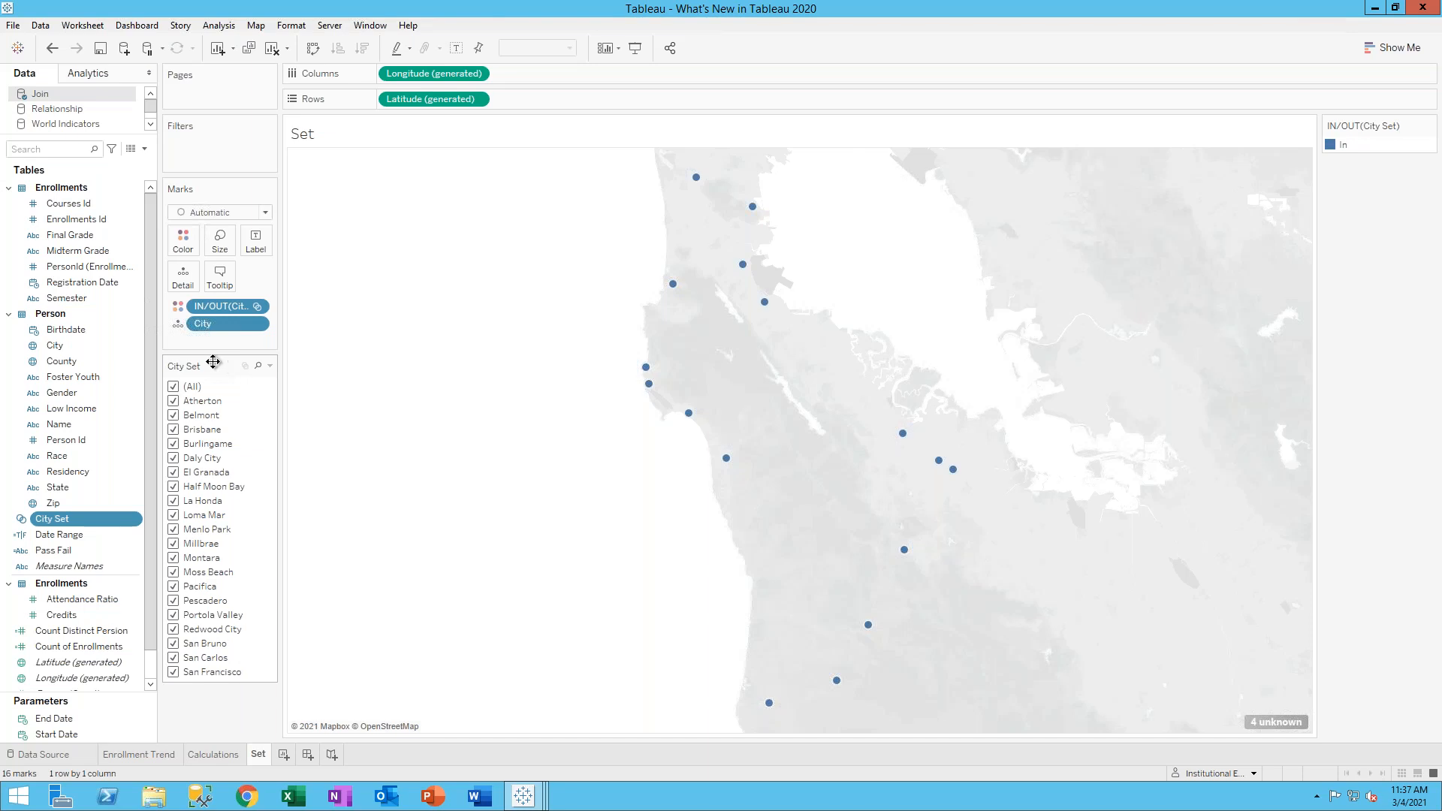
Clear all members of City Set, include only Atherton, Belmont and Brisbane, and check Brisbane on the map
{"action": "left_click", "coordinate": [173, 387]}
{"action": "left_click", "coordinate": [173, 401]}
{"action": "left_click", "coordinate": [174, 416]}
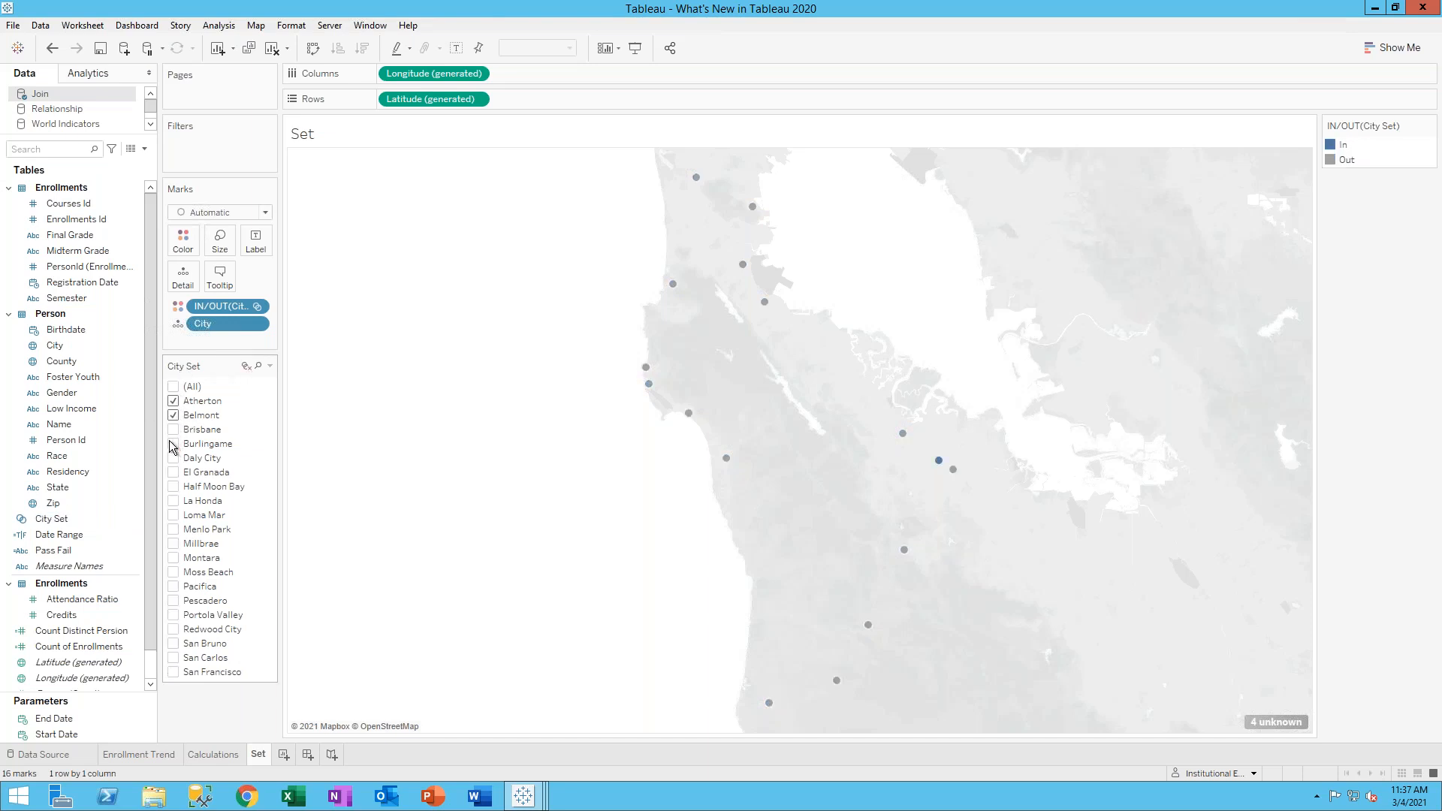
{"action": "left_click", "coordinate": [173, 430]}
{"action": "mouse_move", "coordinate": [753, 213]}
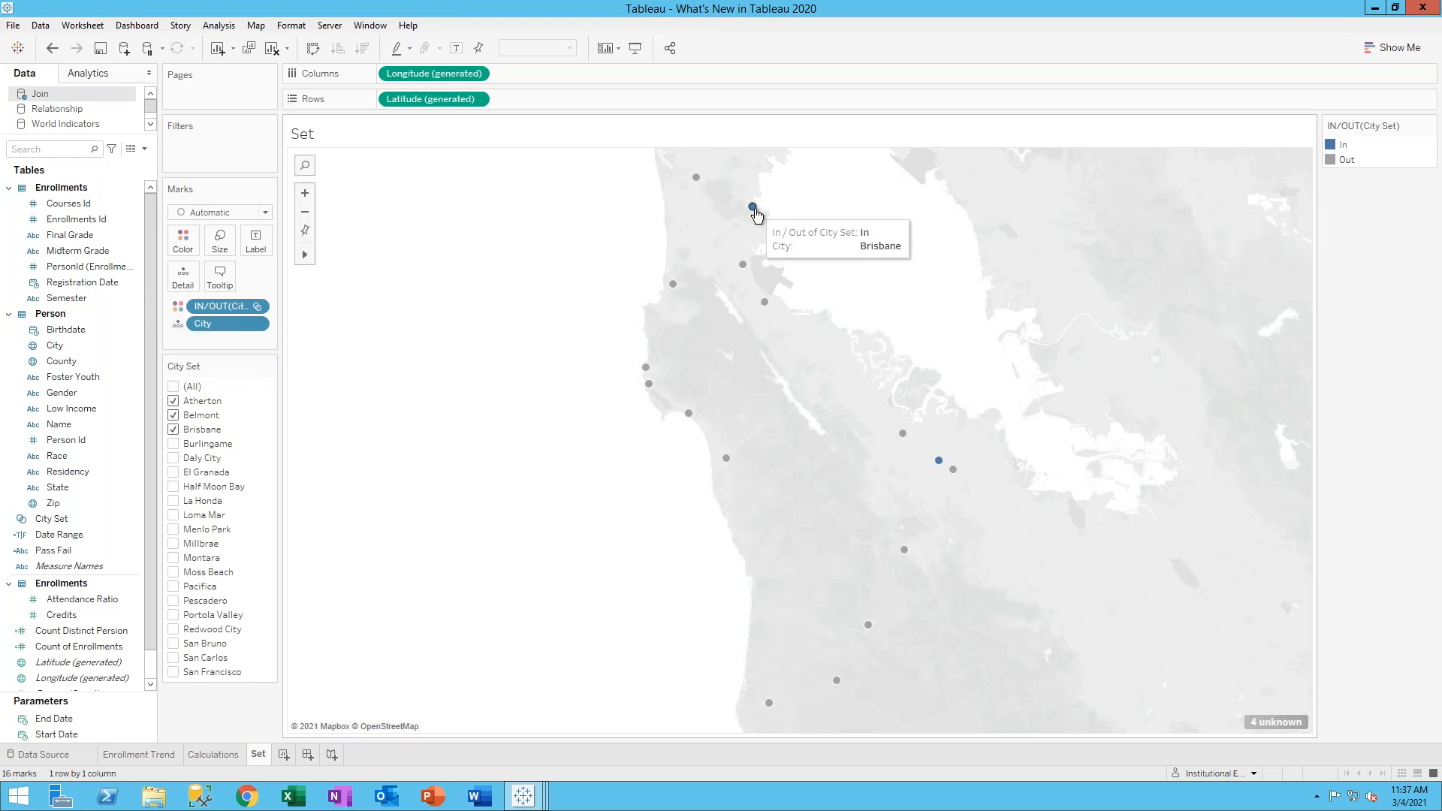
Add Burlingame, Daly City, El Granada, Half Moon Bay and La Honda to City Set, and include all of its members
{"action": "mouse_move", "coordinate": [939, 467]}
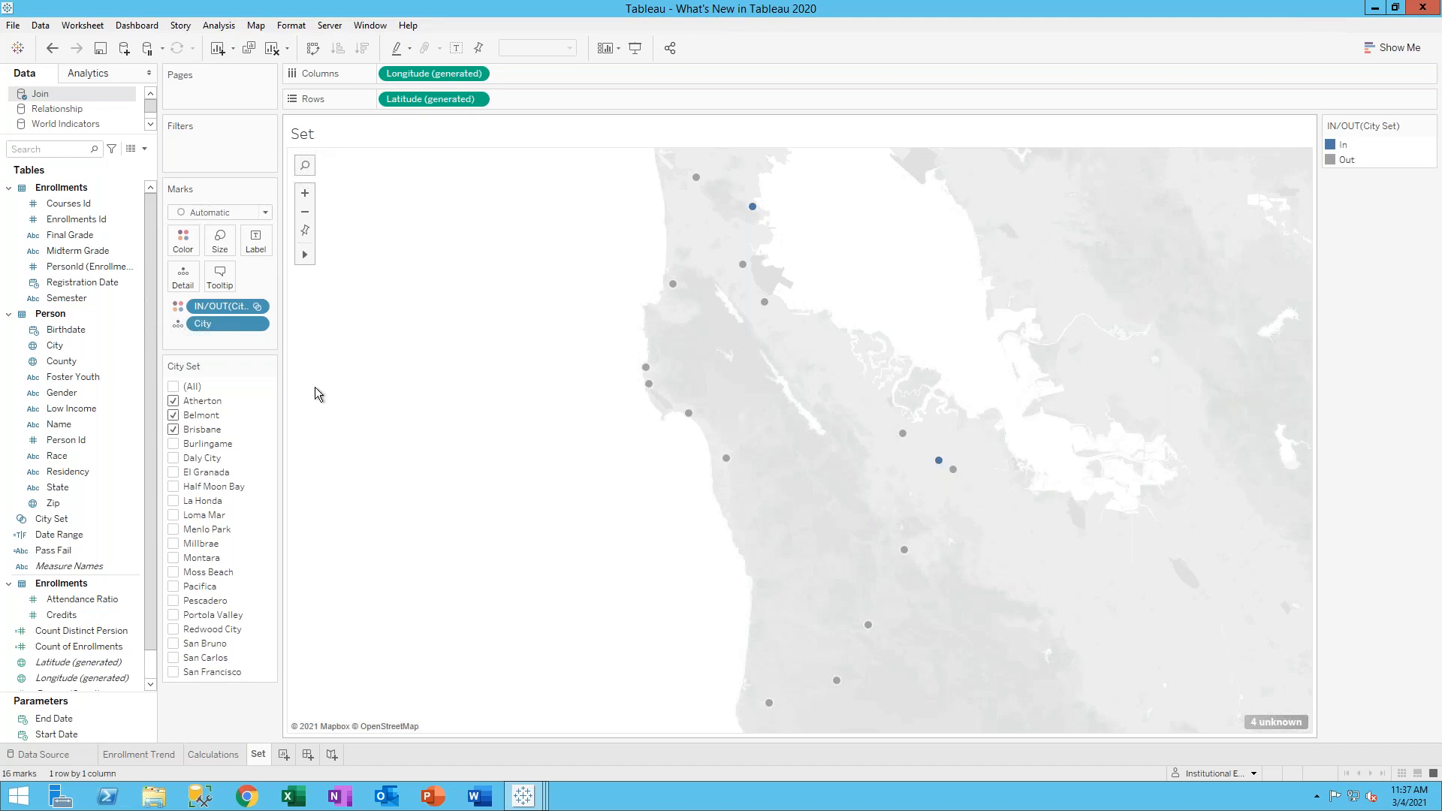
{"action": "left_click", "coordinate": [173, 444]}
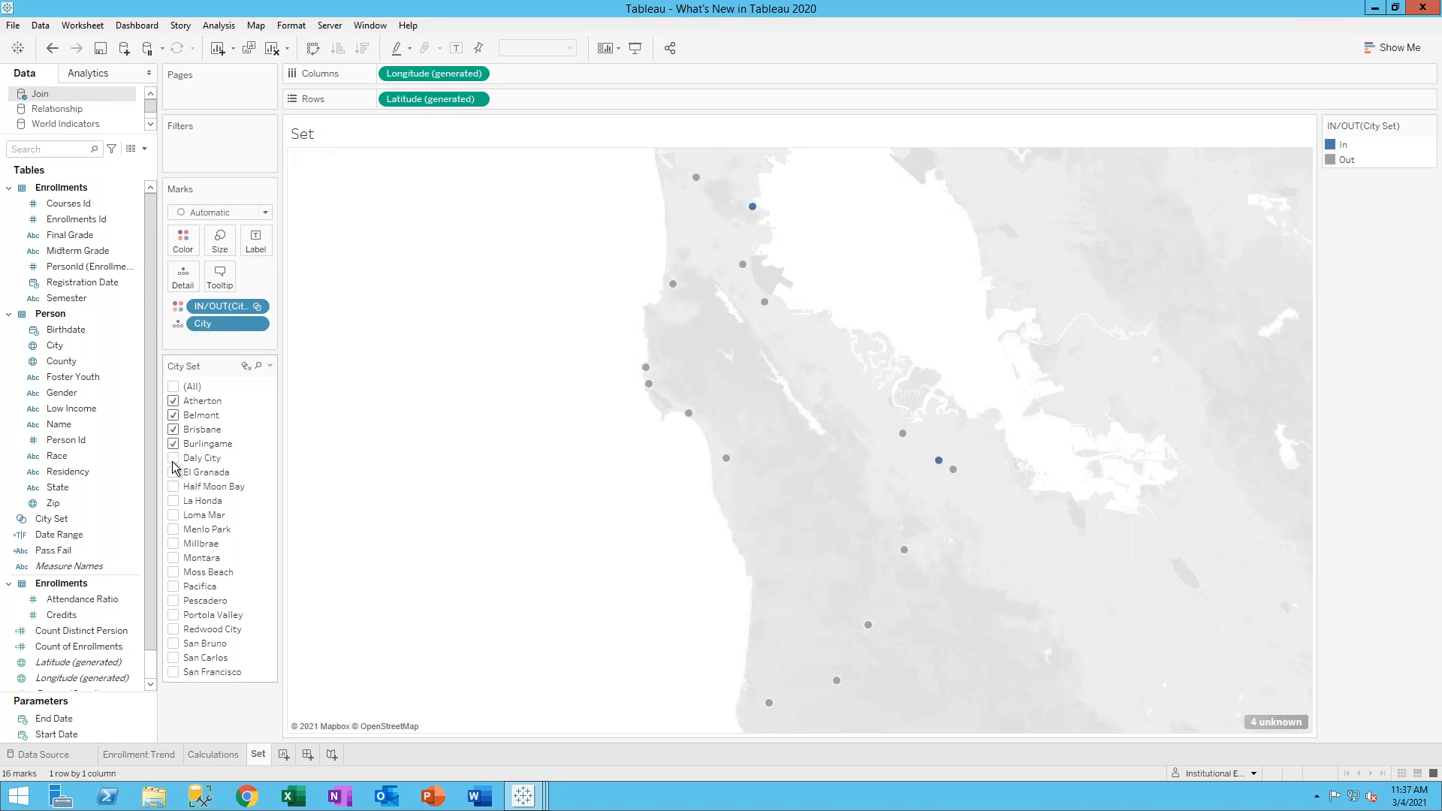
{"action": "left_click", "coordinate": [173, 459]}
{"action": "left_click", "coordinate": [173, 474]}
{"action": "left_click", "coordinate": [174, 488]}
{"action": "left_click", "coordinate": [174, 501]}
{"action": "left_click", "coordinate": [174, 387]}
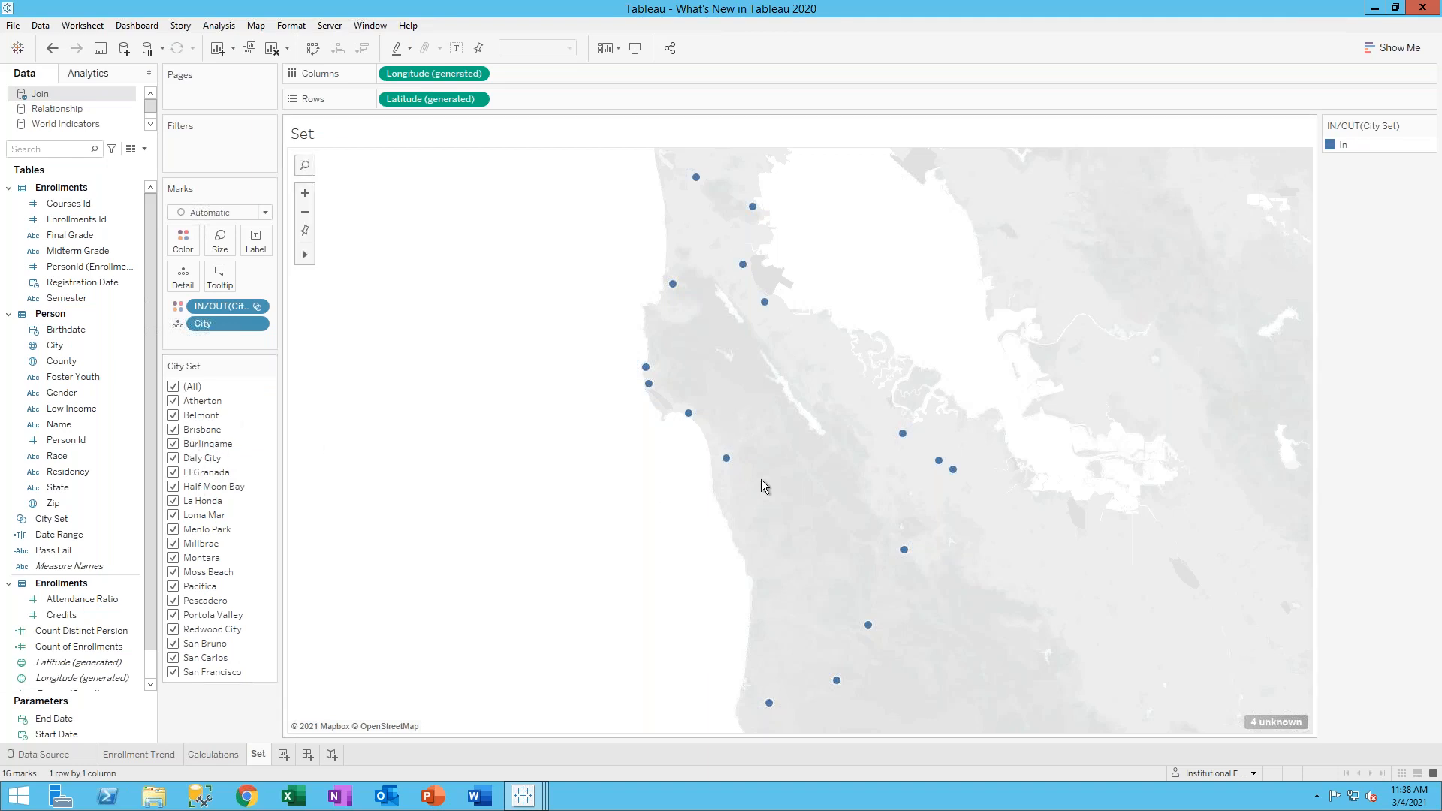
Check the City Set membership of several city marks on the map, including Half Moon Bay and Moss Beach
{"action": "mouse_move", "coordinate": [727, 461]}
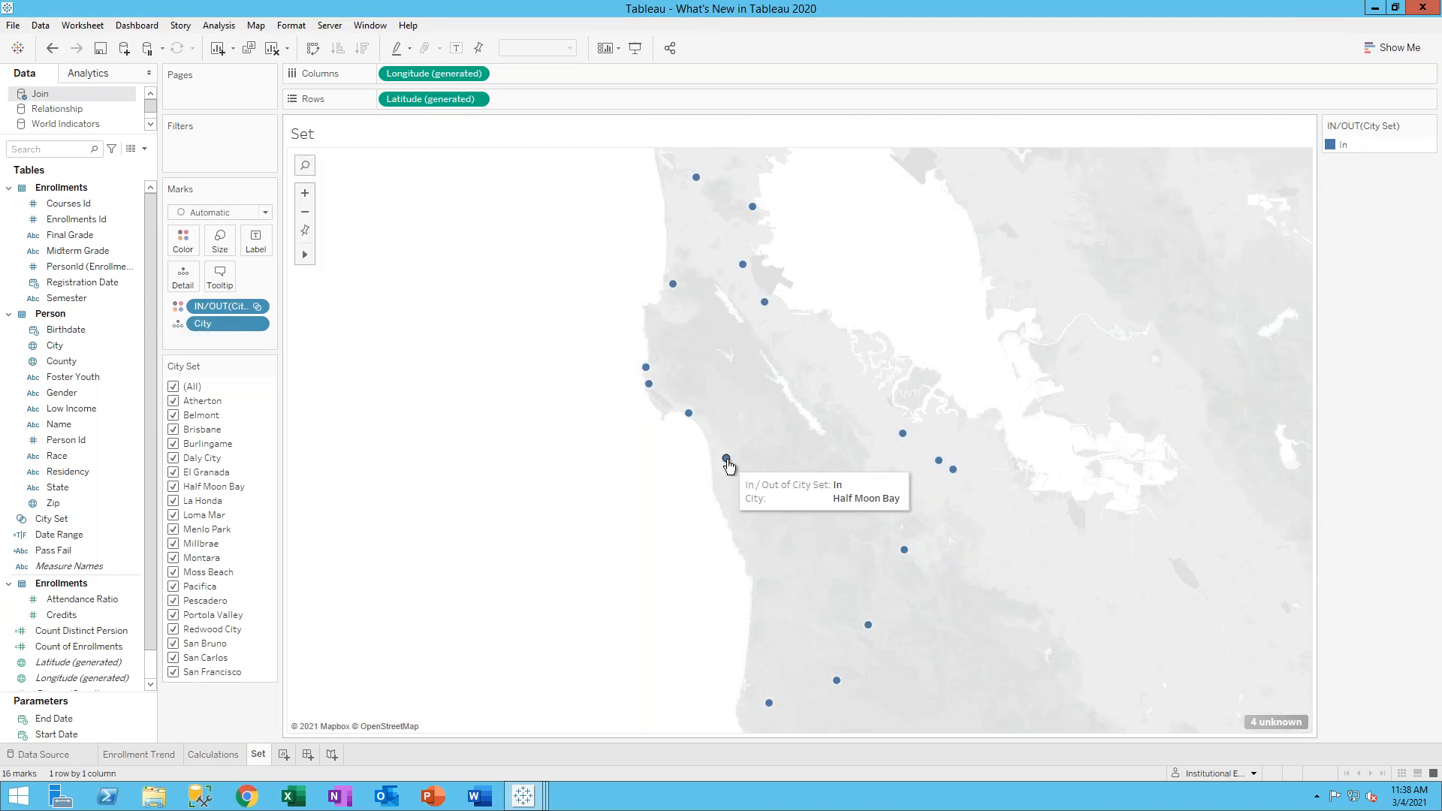
{"action": "mouse_move", "coordinate": [903, 436]}
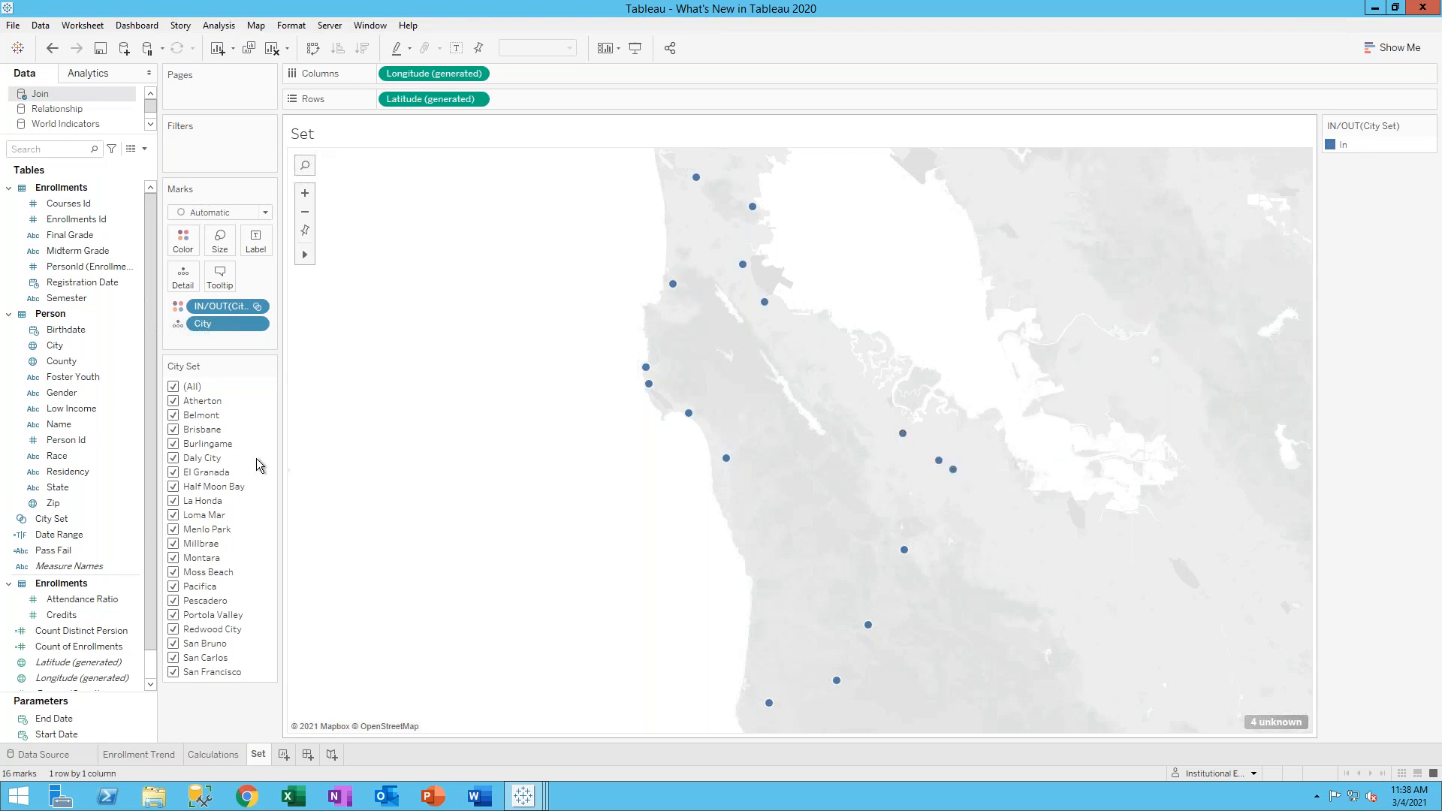
{"action": "left_click", "coordinate": [67, 472]}
{"action": "mouse_move", "coordinate": [727, 460]}
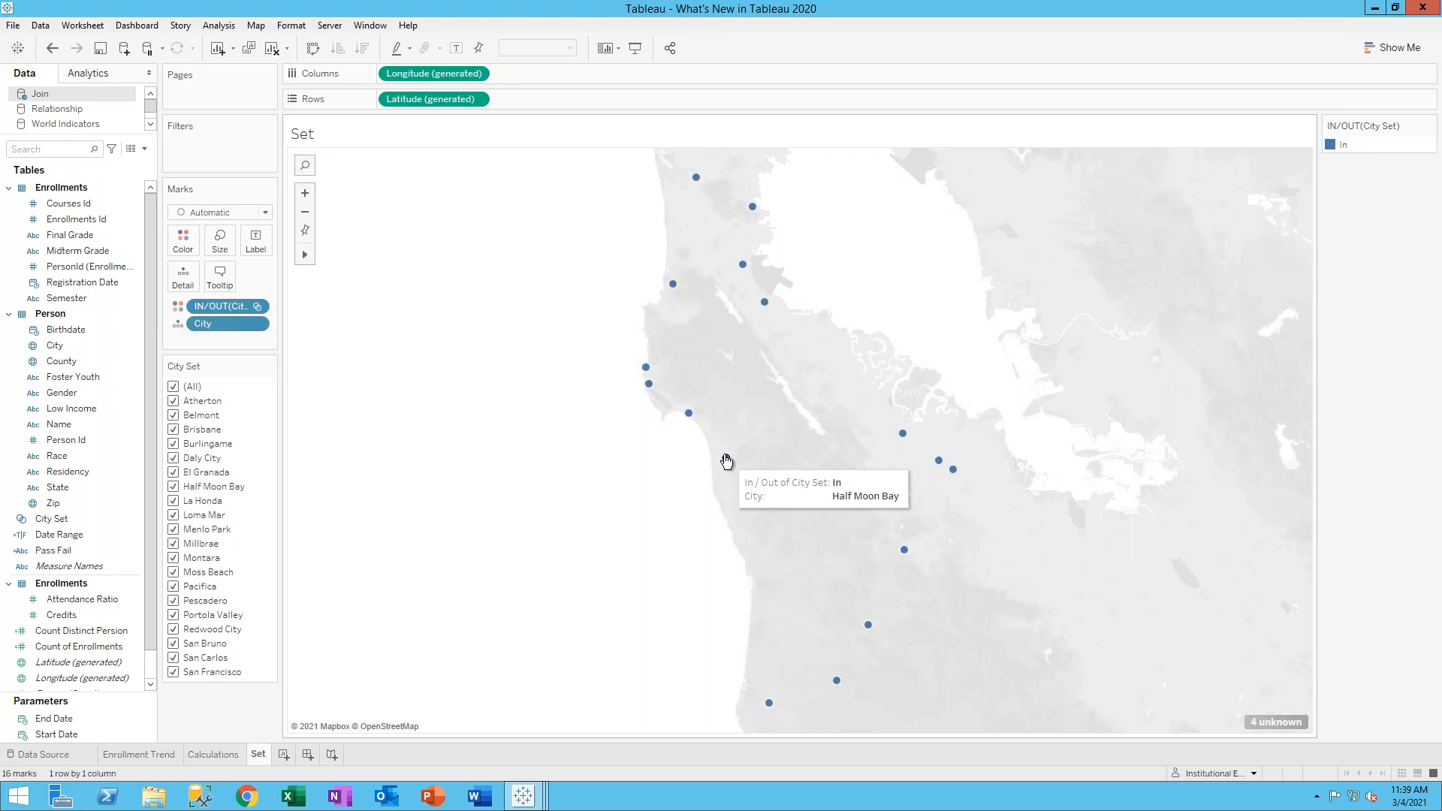
{"action": "mouse_move", "coordinate": [688, 419]}
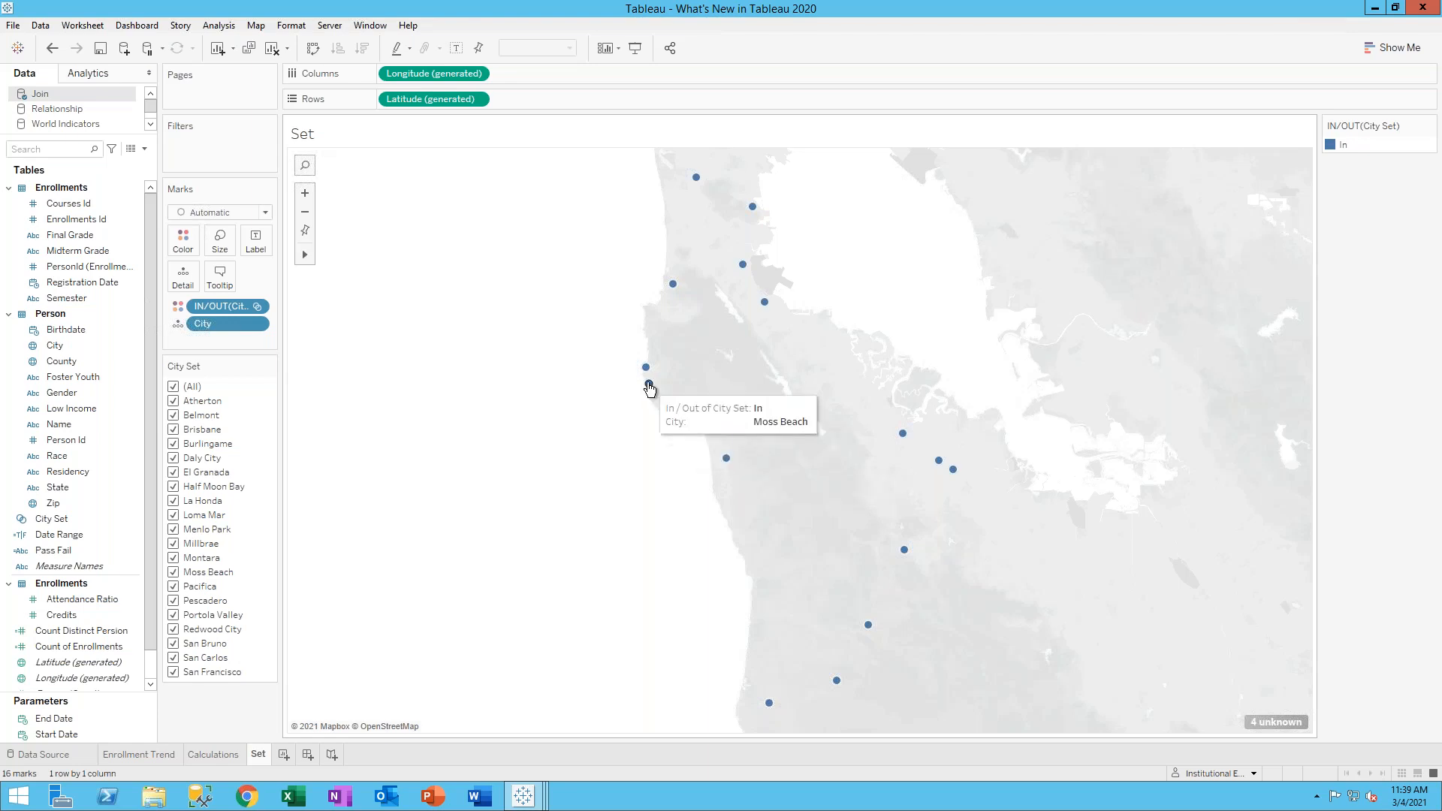
{"action": "mouse_move", "coordinate": [742, 268]}
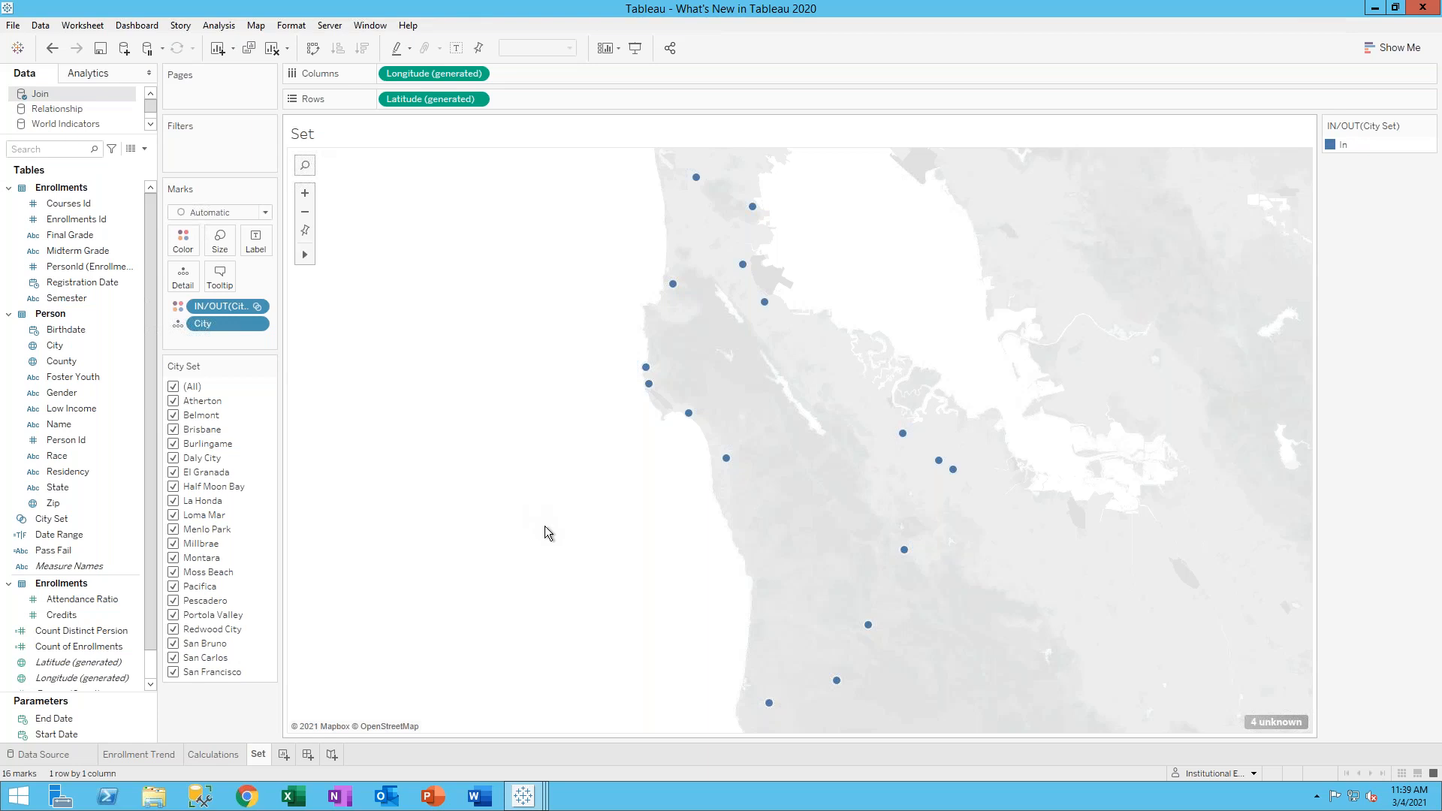
Add a worksheet action that changes set values and name it "+ Add values to City Set 1"
{"action": "left_click", "coordinate": [83, 27]}
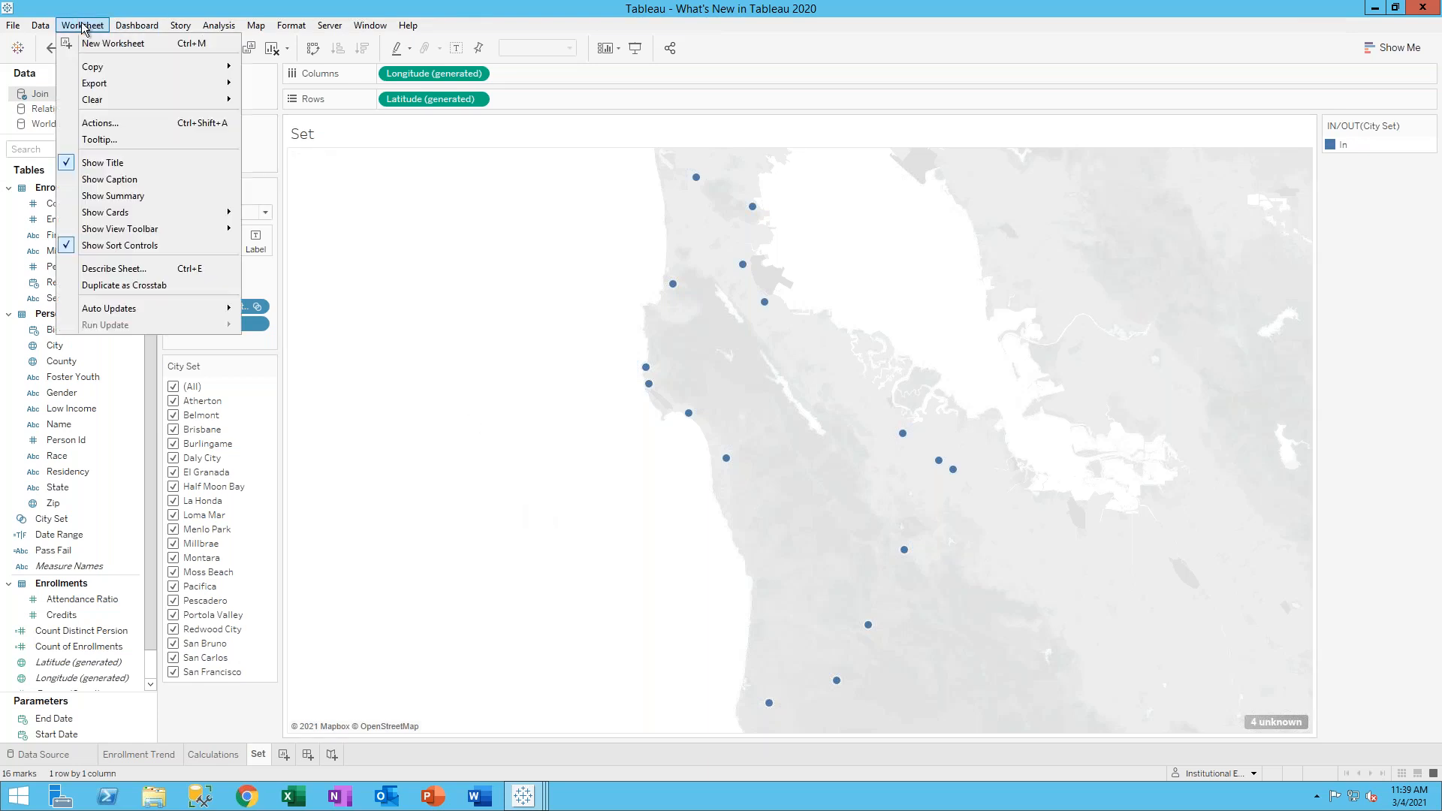
{"action": "left_click", "coordinate": [109, 123]}
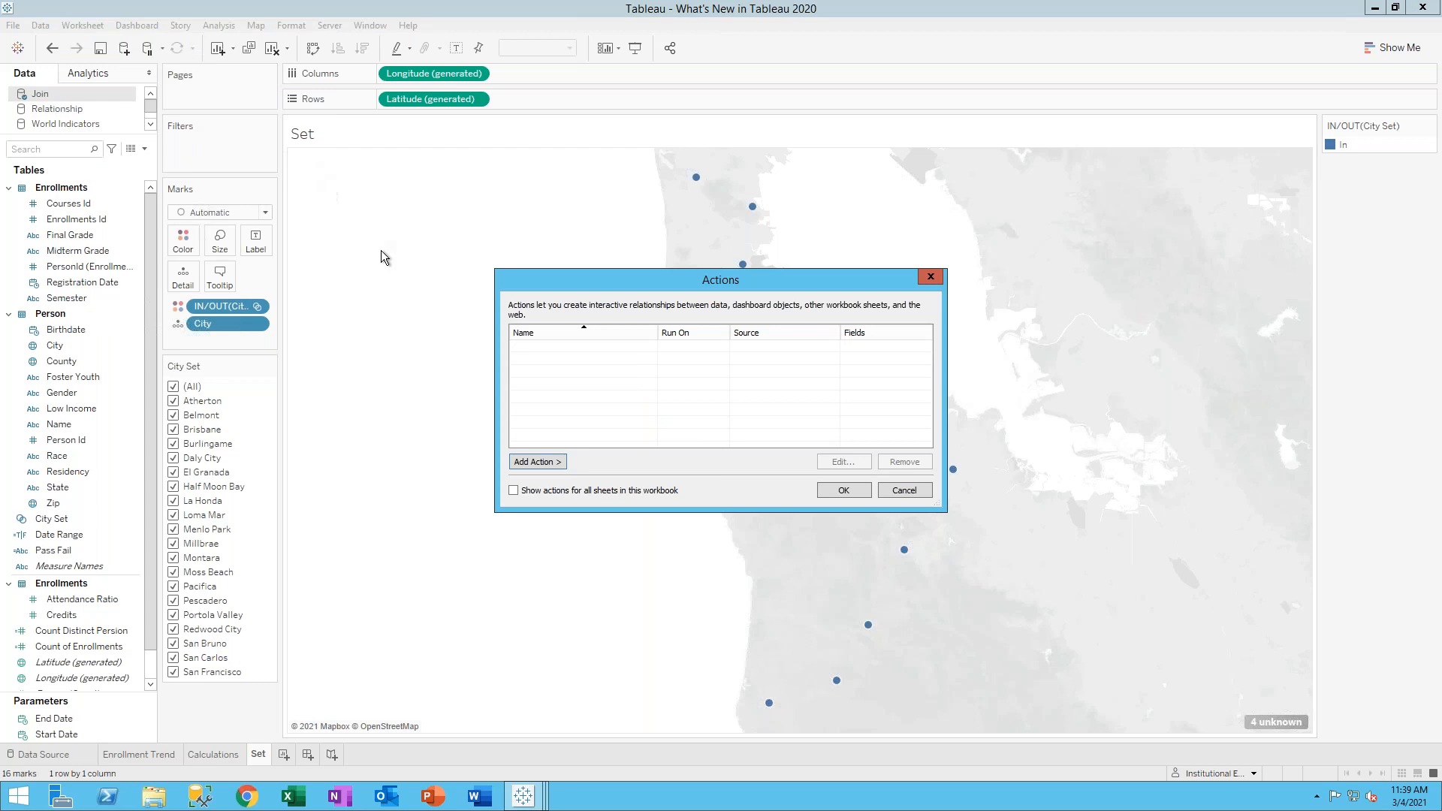
{"action": "left_click", "coordinate": [548, 462]}
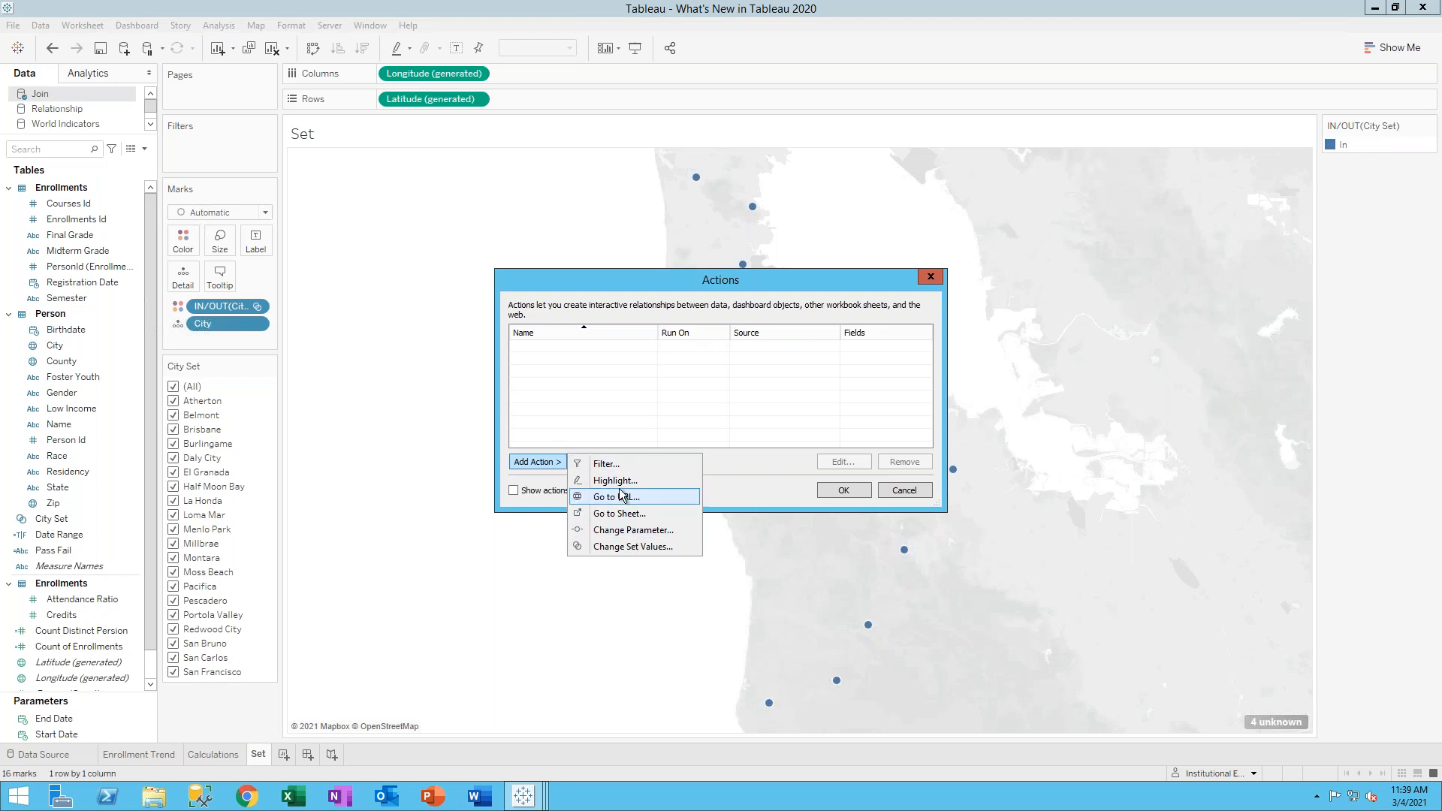
{"action": "left_click", "coordinate": [644, 547]}
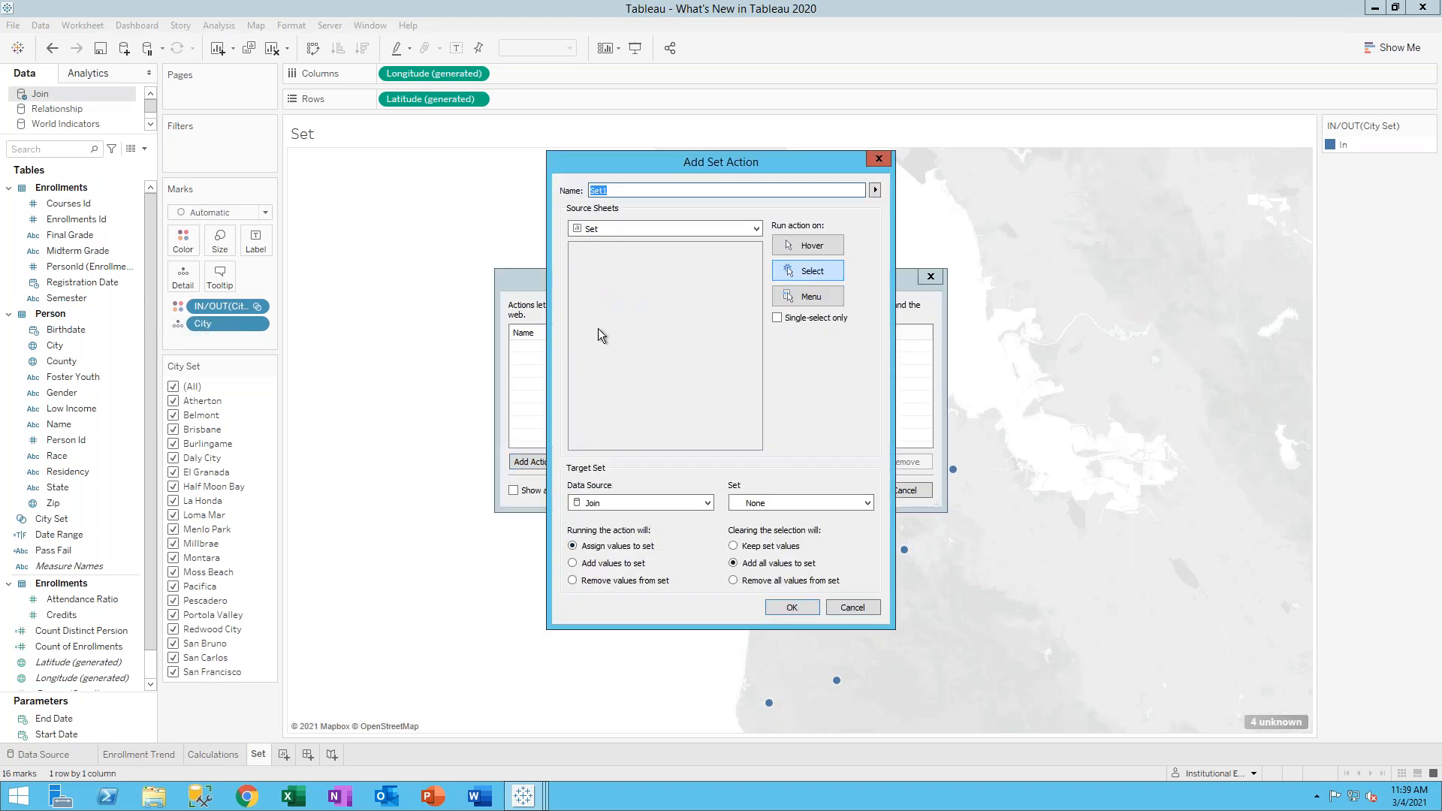
{"action": "type", "text": "+ Add values"}
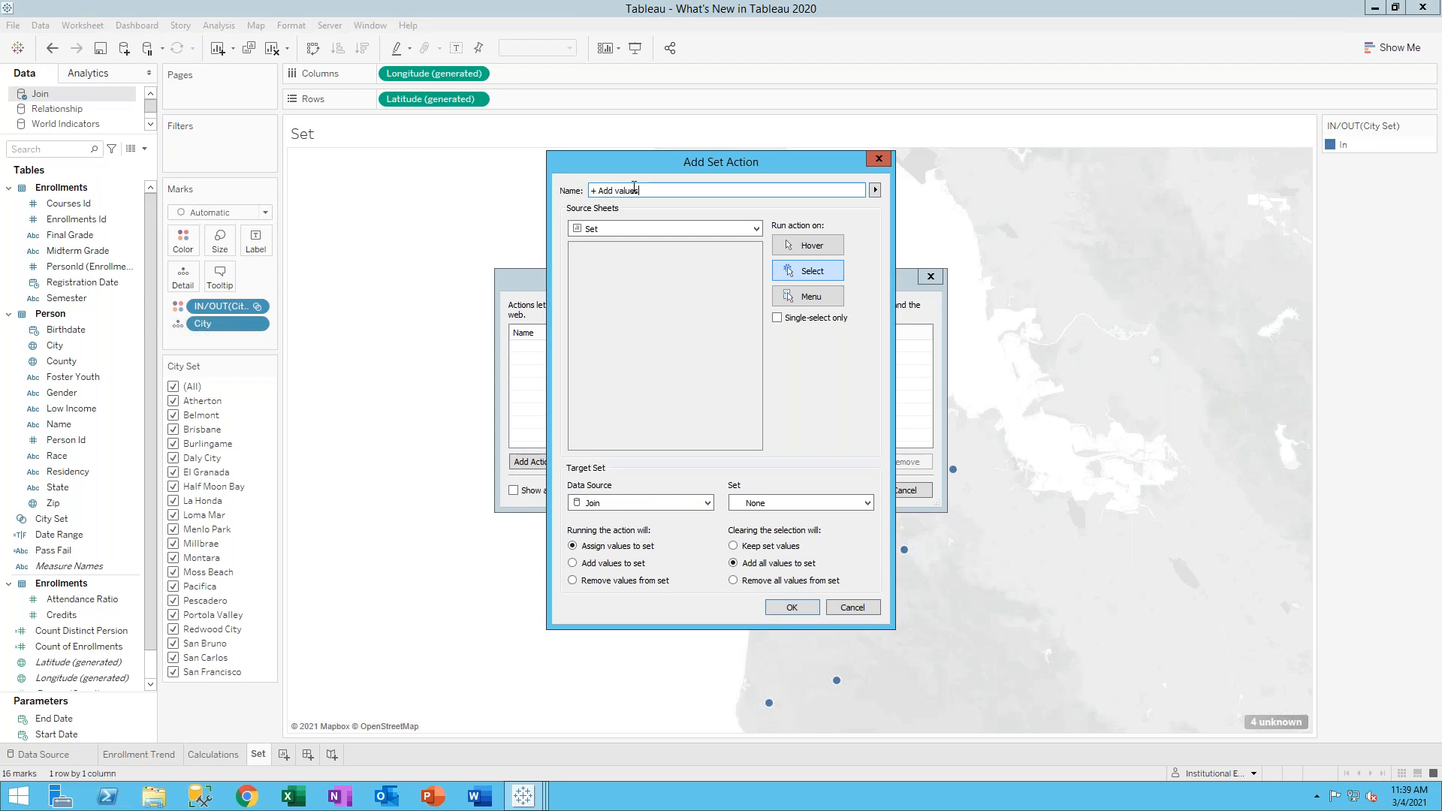
{"action": "type", "text": " to City Set 1"}
Make the action run from the menu, target City Set and add values to the set, and save the action
{"action": "left_click", "coordinate": [805, 298]}
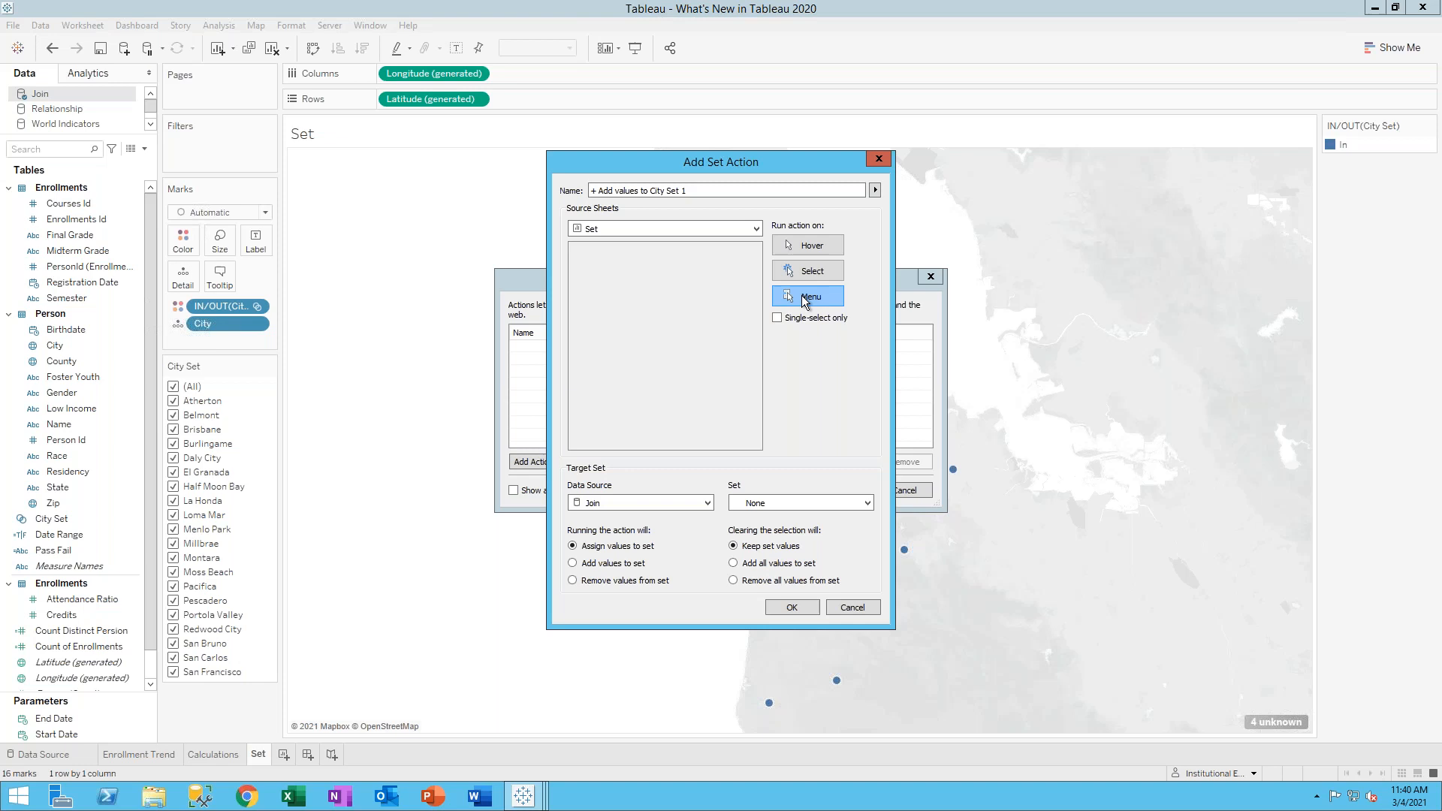
{"action": "left_click", "coordinate": [762, 504]}
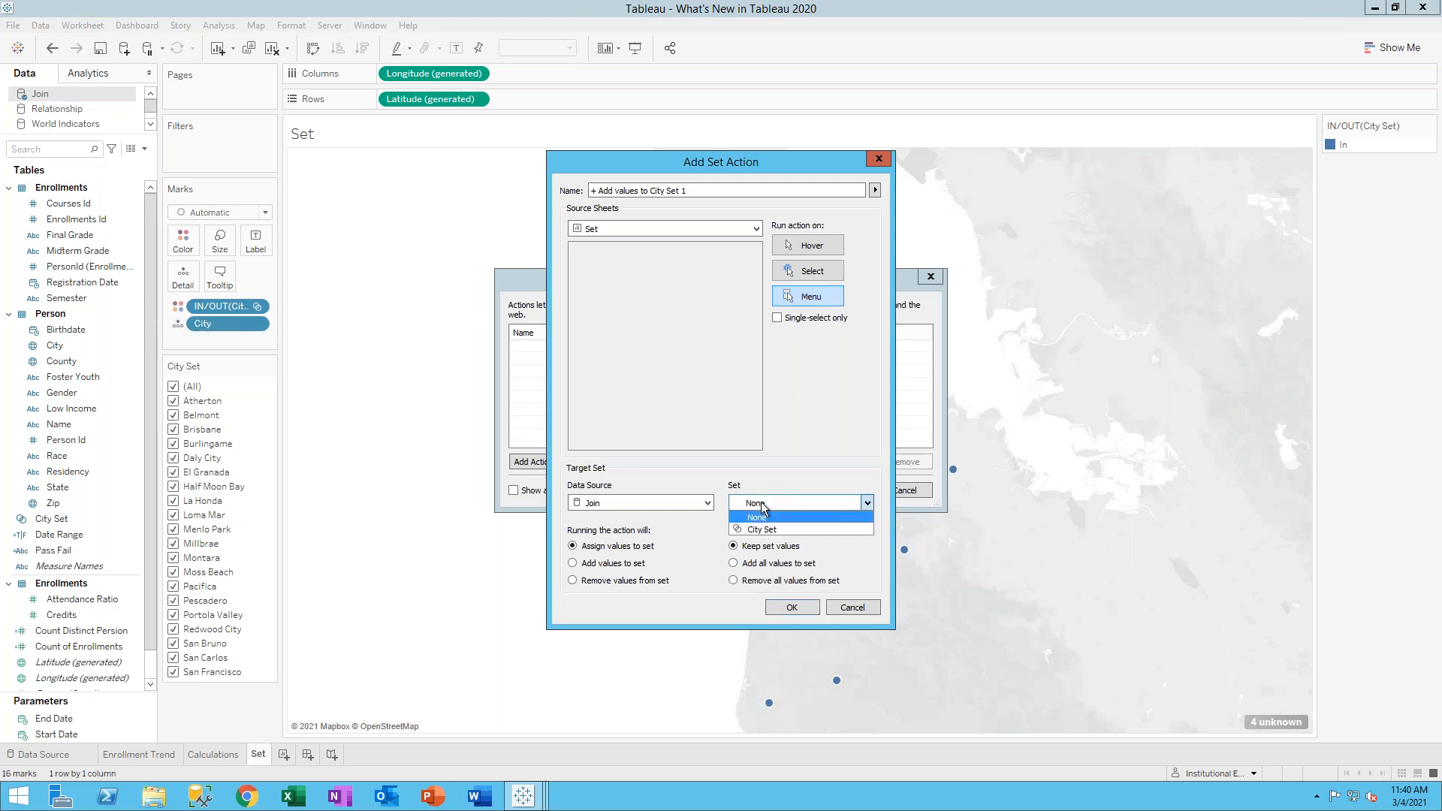
{"action": "left_click", "coordinate": [762, 530]}
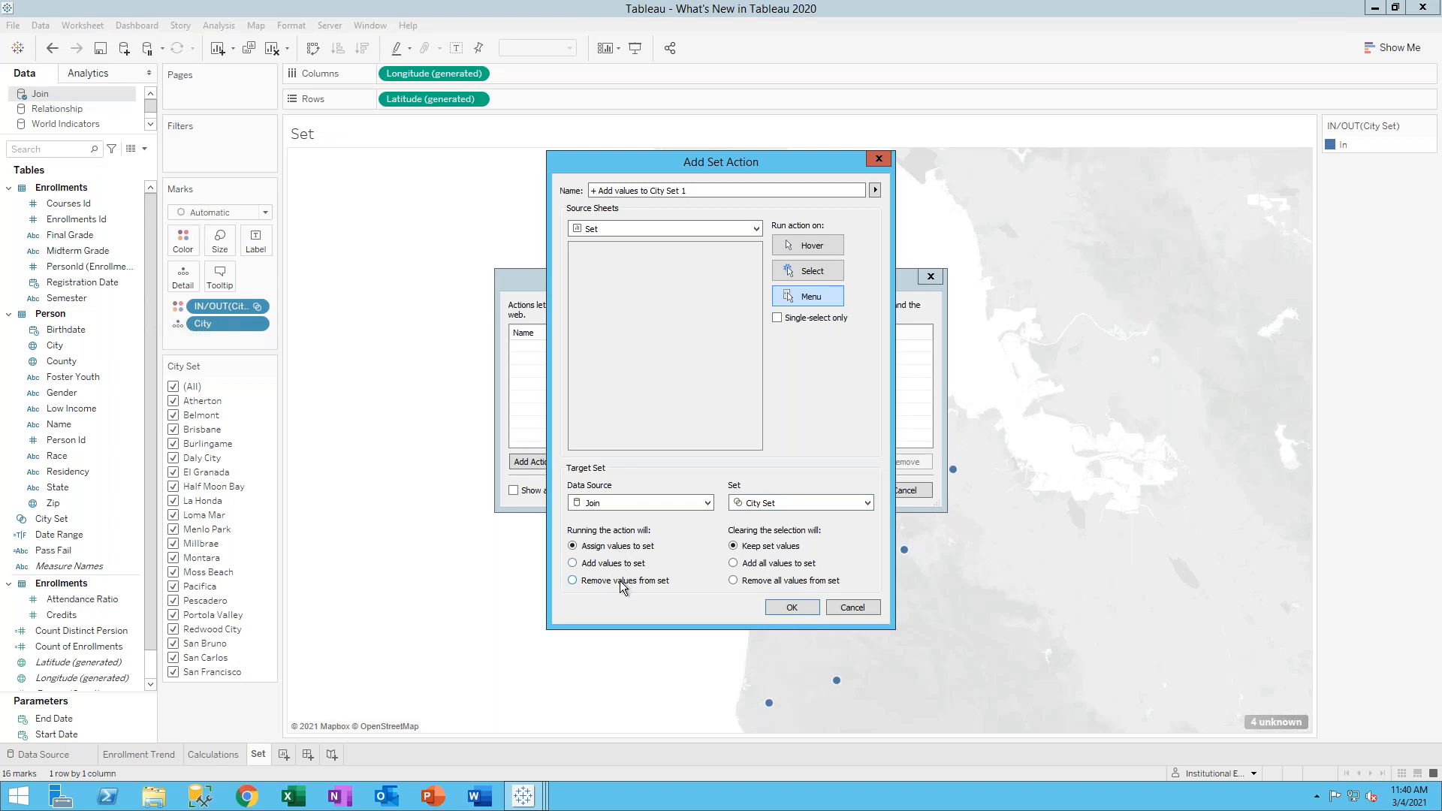
{"action": "left_click", "coordinate": [574, 563]}
{"action": "left_click", "coordinate": [788, 608]}
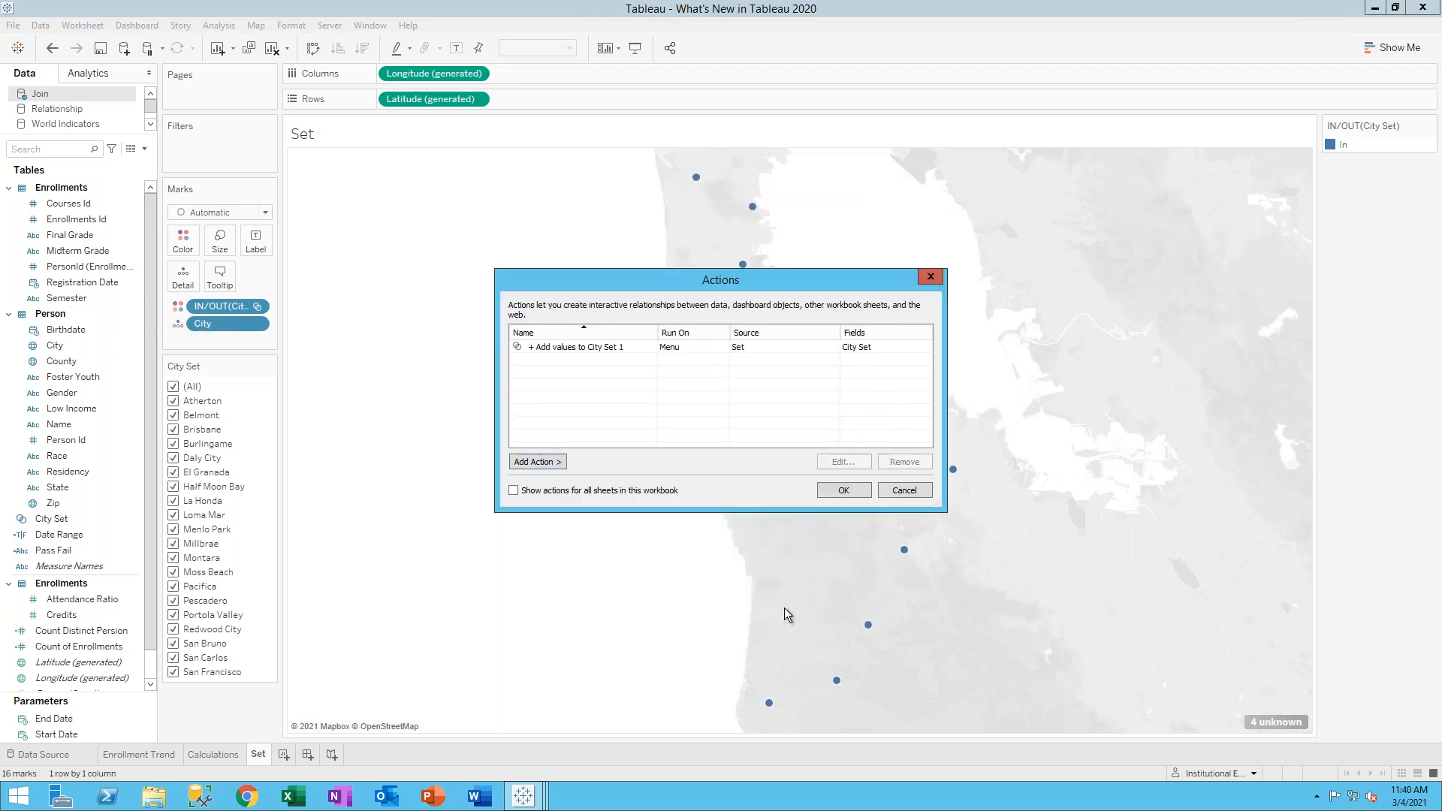
{"action": "left_click", "coordinate": [840, 490]}
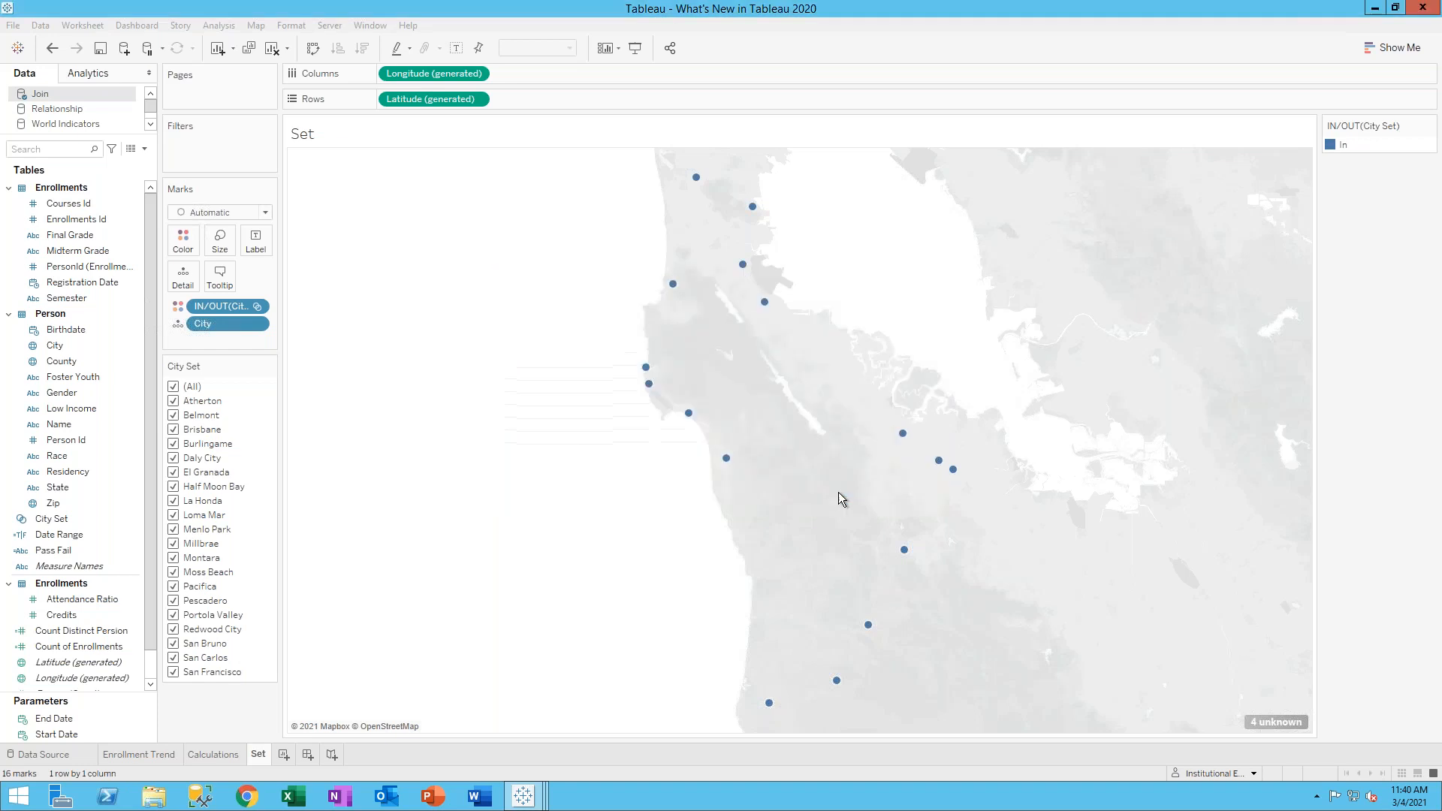
Try the "+ Add values to City Set 1" action on the Atherton mark
{"action": "mouse_move", "coordinate": [939, 465]}
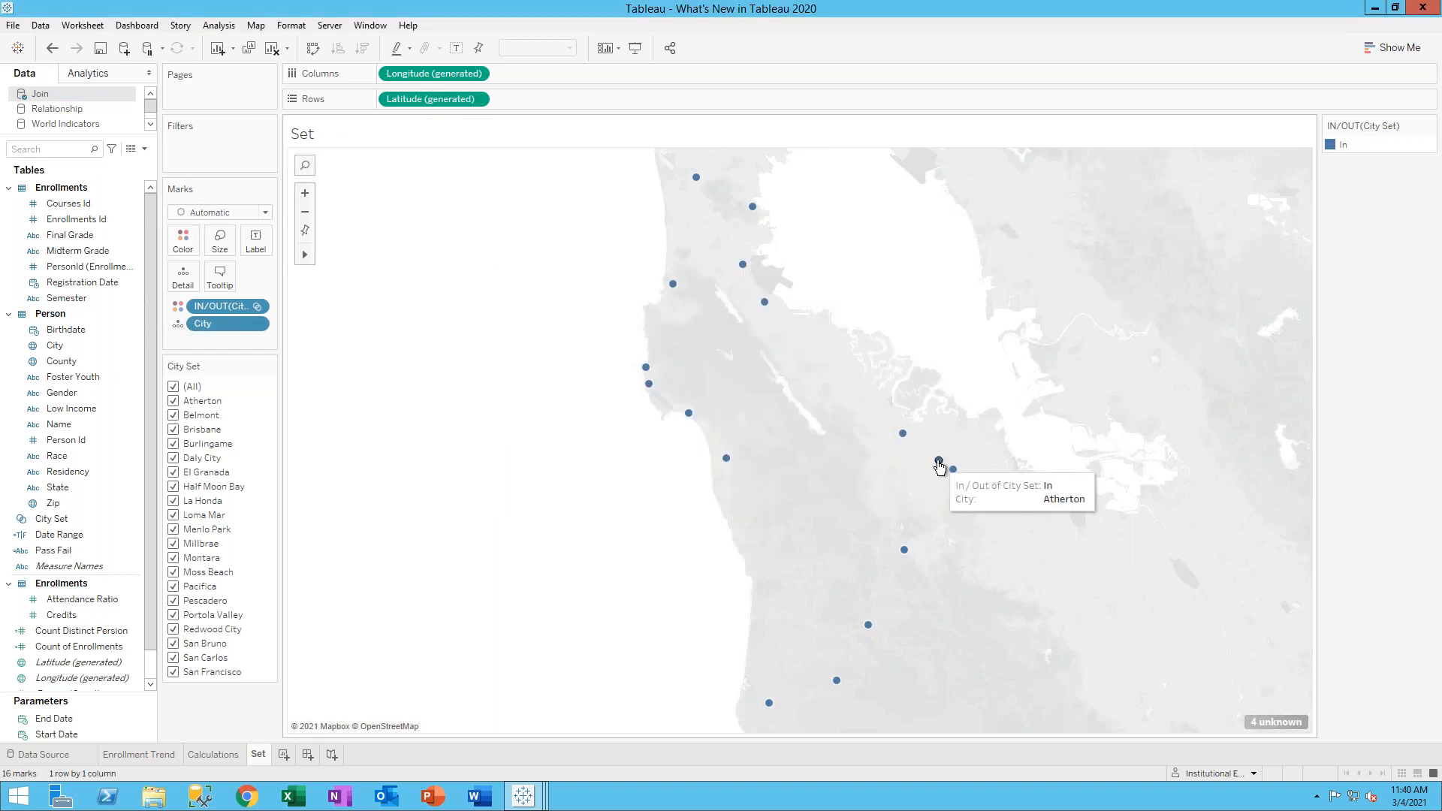
{"action": "left_click", "coordinate": [939, 462]}
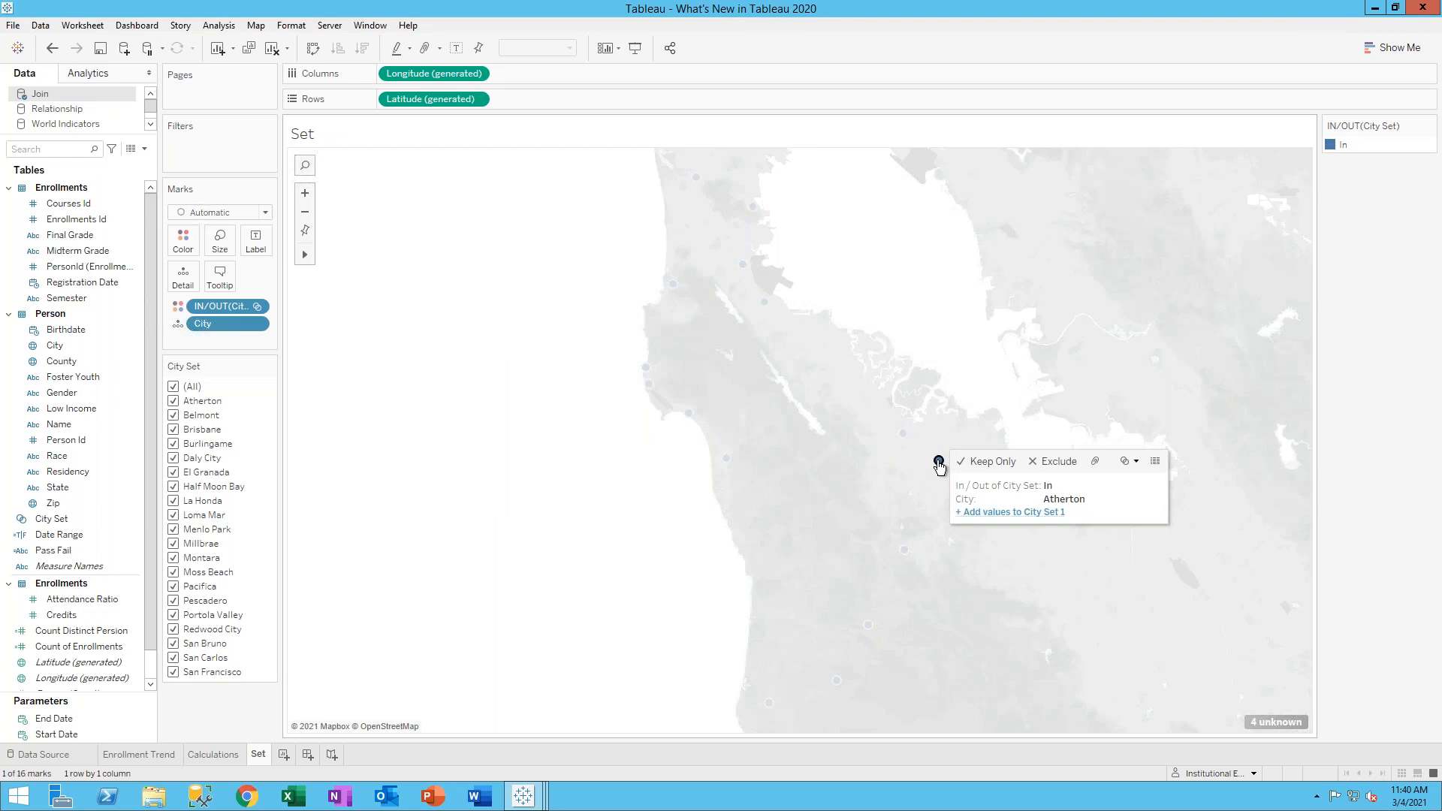
{"action": "left_click", "coordinate": [989, 513]}
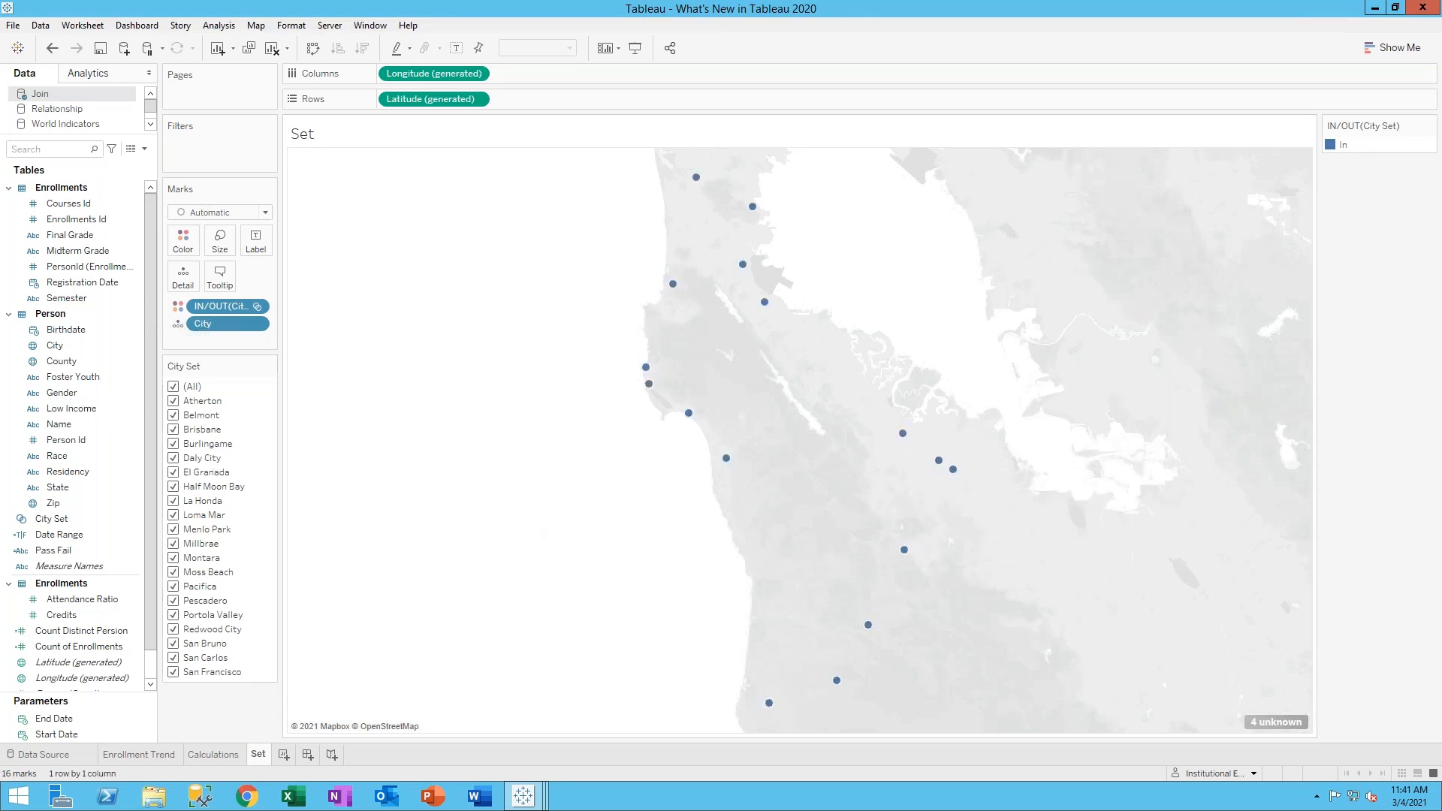
Clear all members of City Set and add Atherton from its map mark with the set action
{"action": "left_click", "coordinate": [173, 386]}
{"action": "mouse_move", "coordinate": [952, 471]}
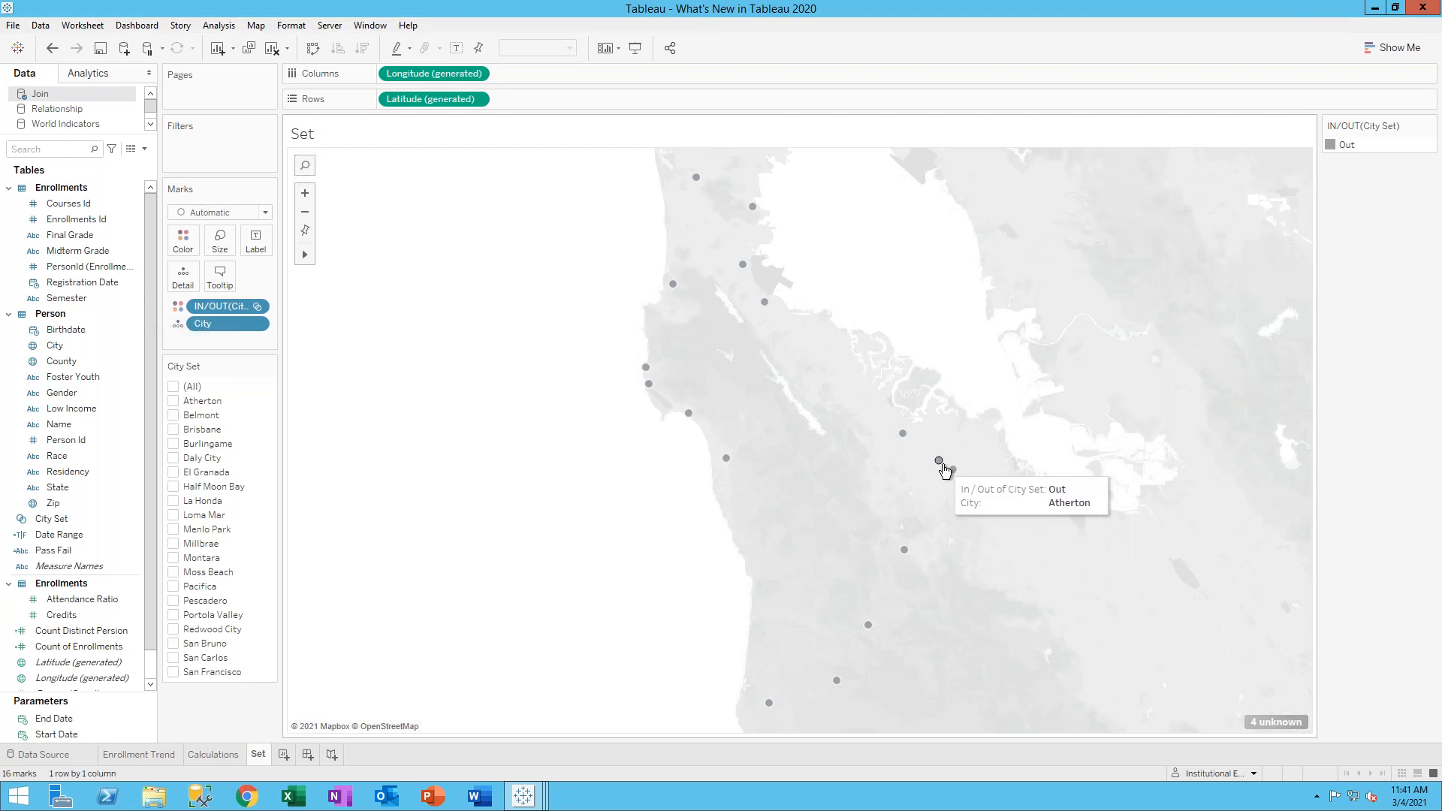
{"action": "left_click", "coordinate": [939, 461]}
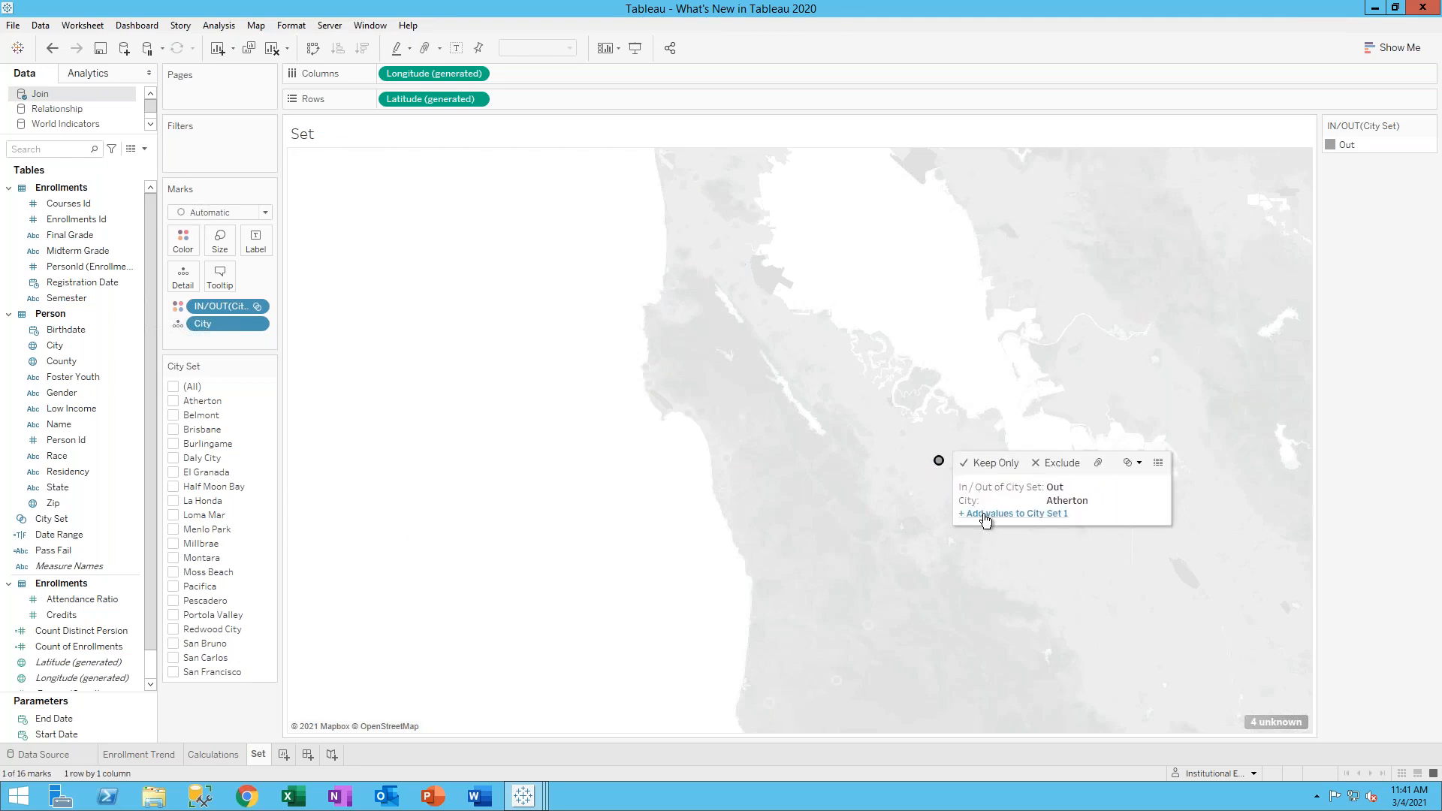
{"action": "left_click", "coordinate": [981, 514]}
{"action": "left_click", "coordinate": [934, 484]}
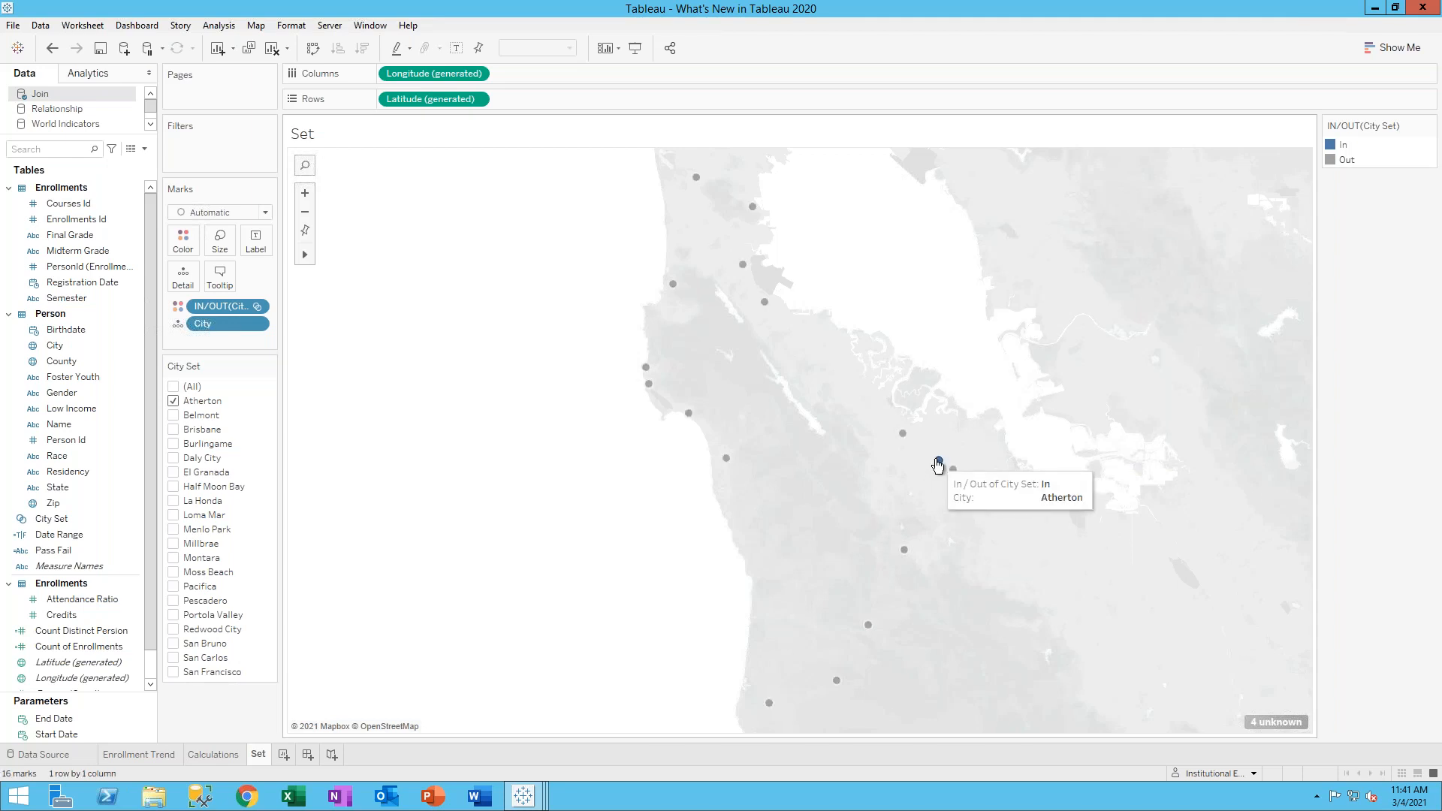
Add Half Moon Bay to City Set from its map mark with the set action
{"action": "left_click", "coordinate": [727, 459]}
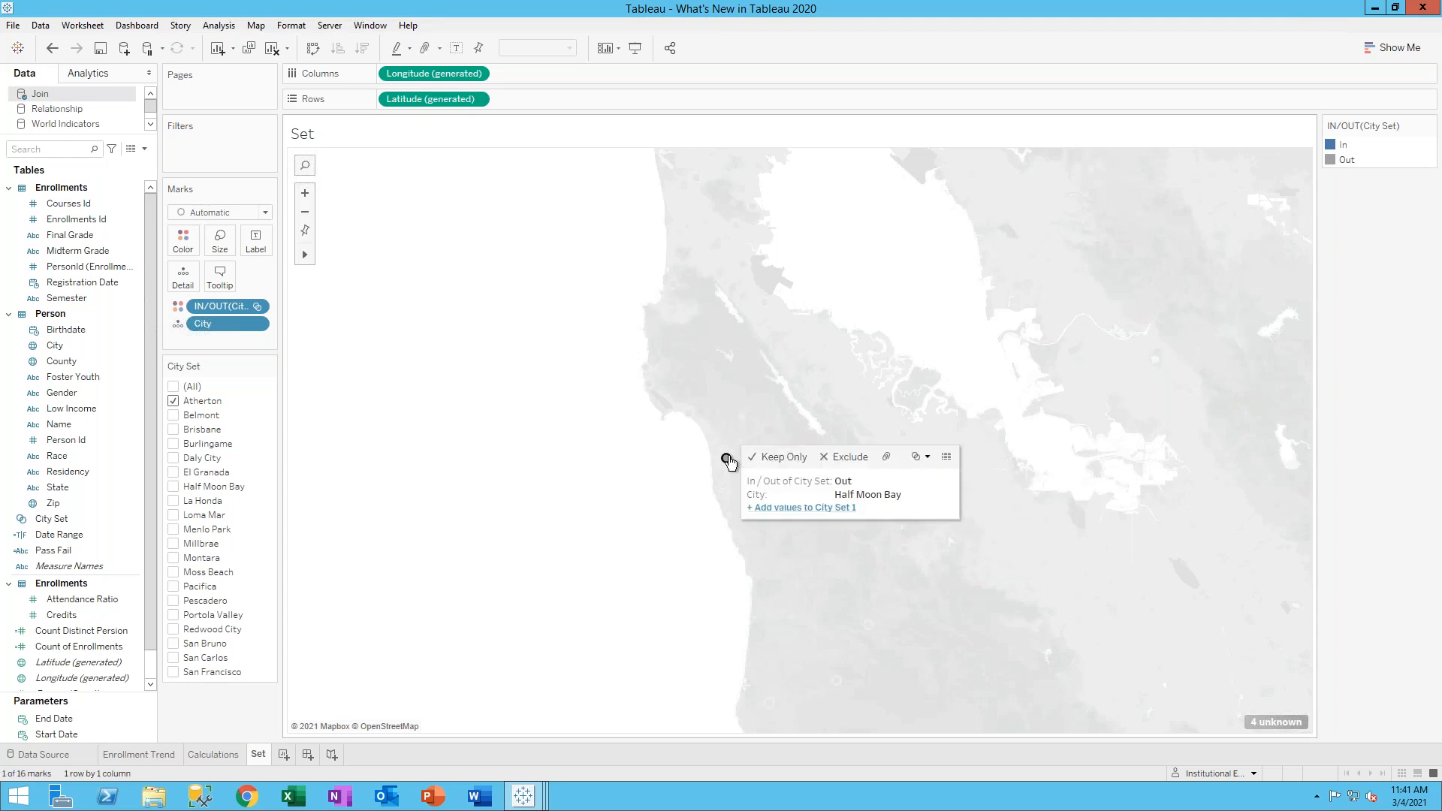
{"action": "left_click", "coordinate": [773, 508]}
{"action": "left_click", "coordinate": [818, 494]}
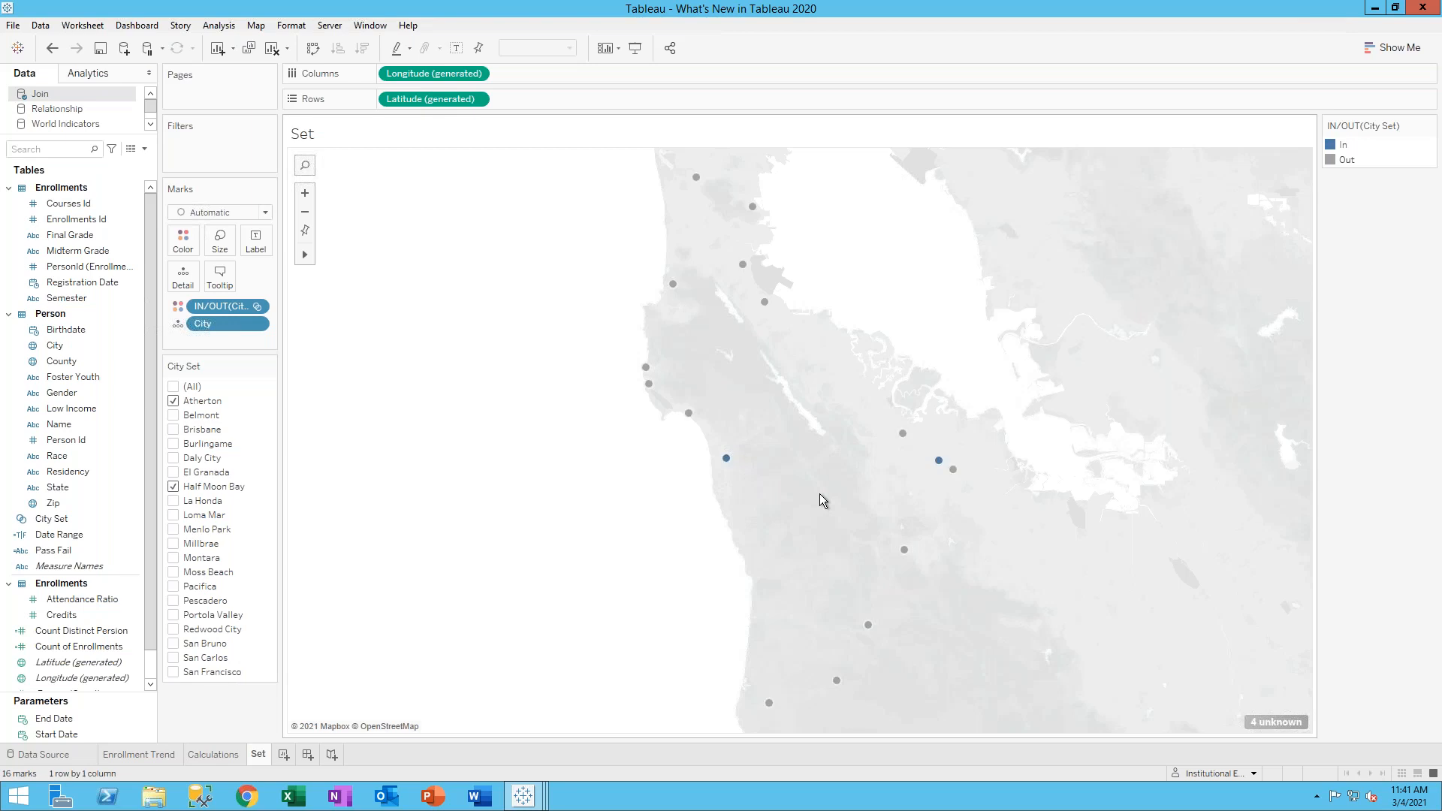
{"action": "mouse_move", "coordinate": [725, 461]}
{"action": "left_click", "coordinate": [75, 488]}
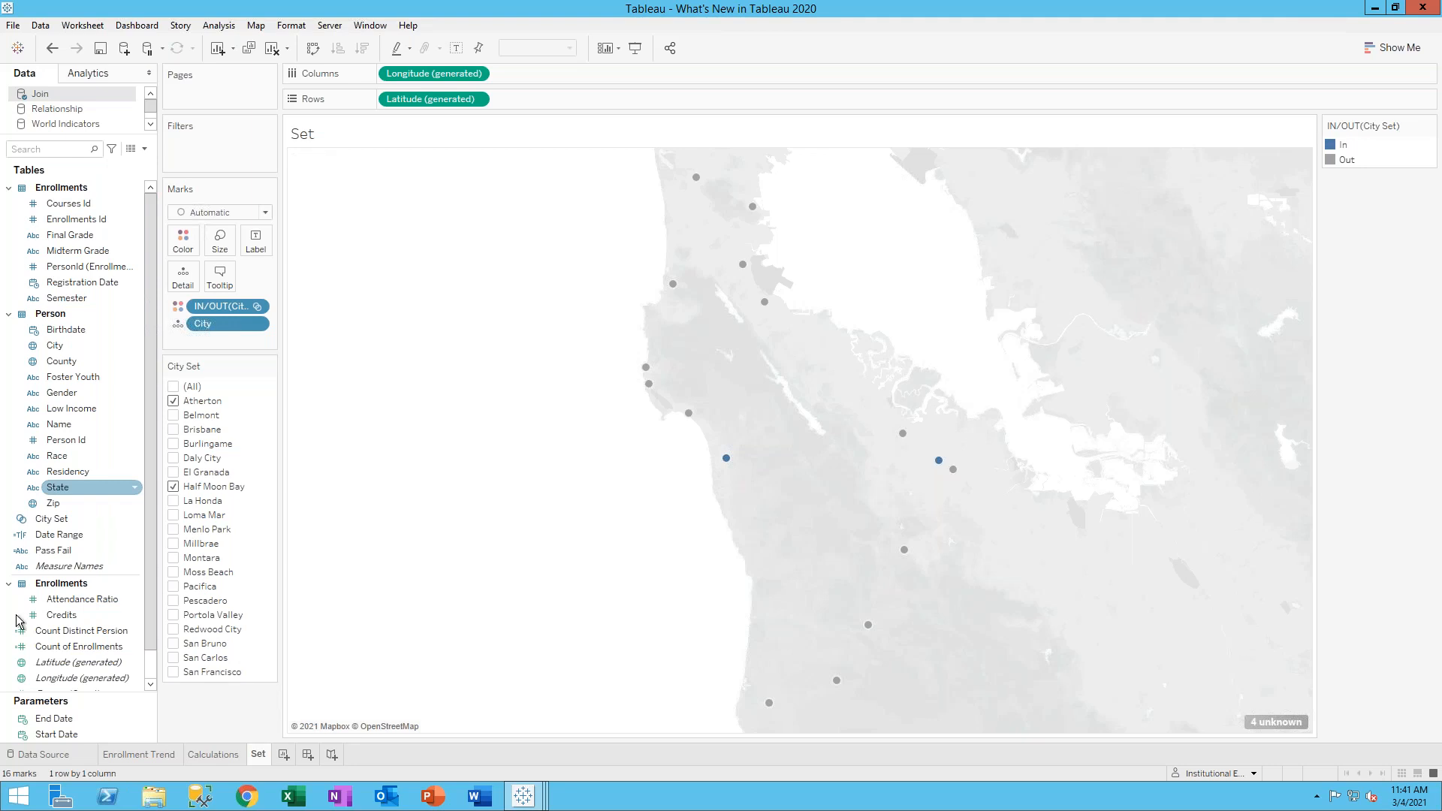
{"action": "left_click", "coordinate": [133, 27]}
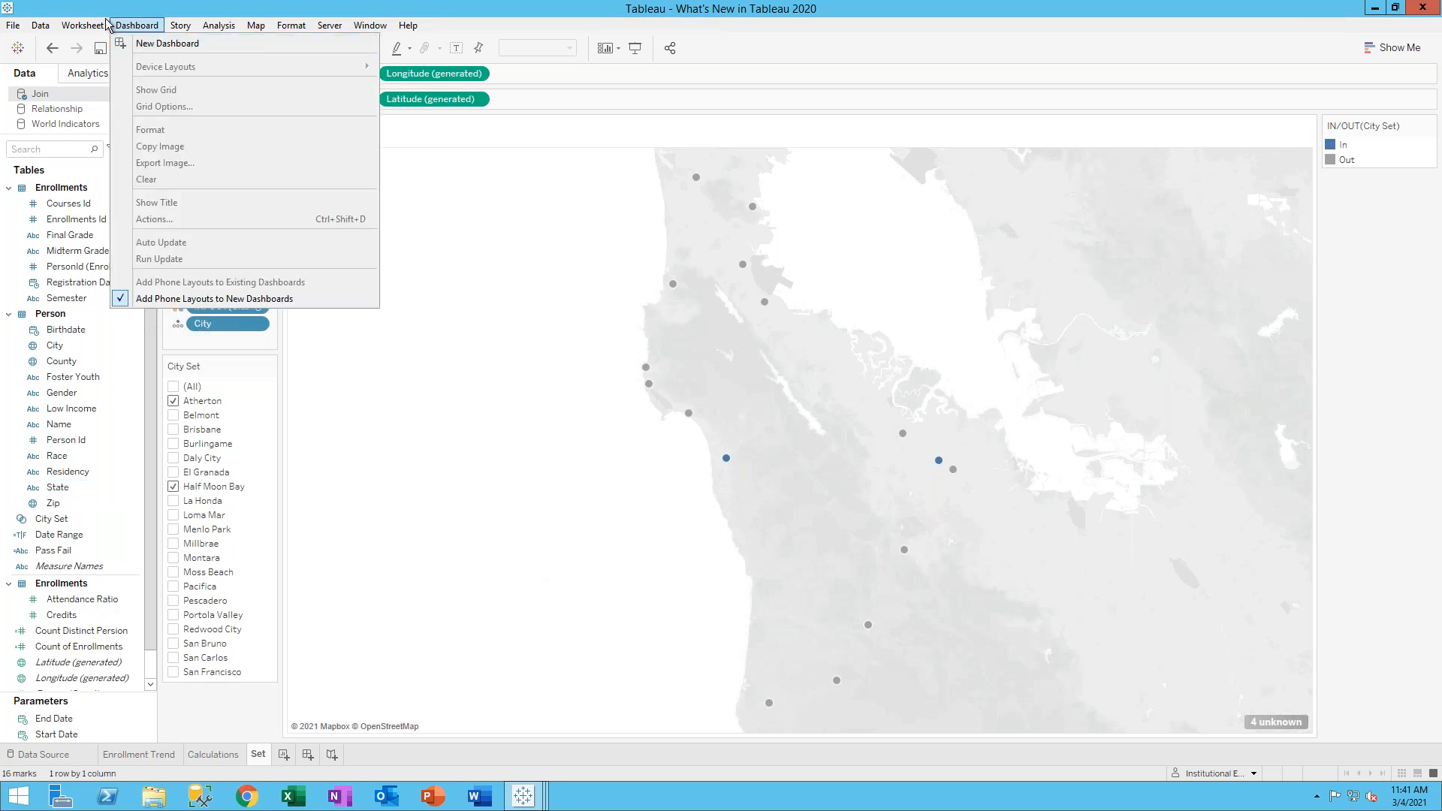
{"action": "mouse_move", "coordinate": [83, 26]}
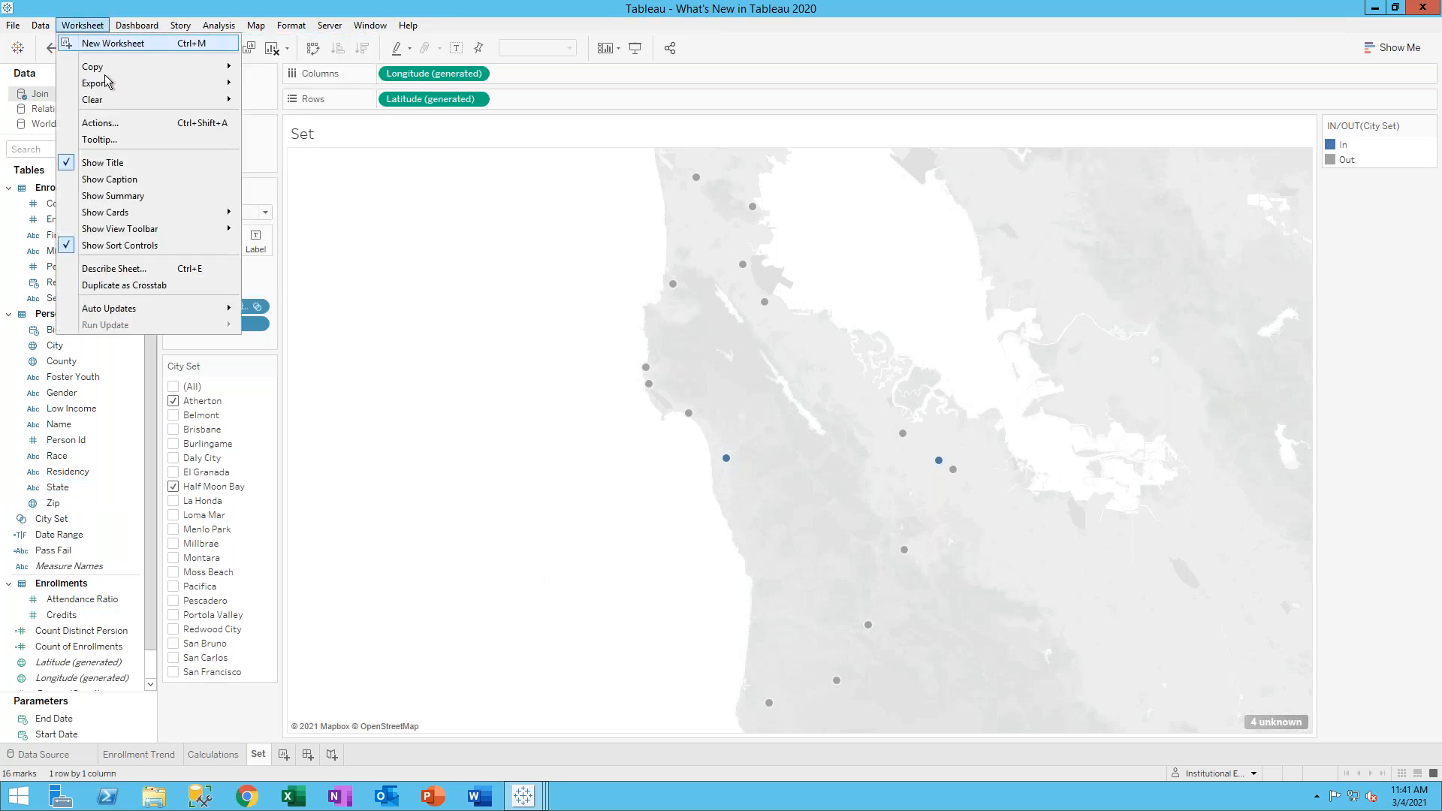
{"action": "left_click", "coordinate": [100, 122]}
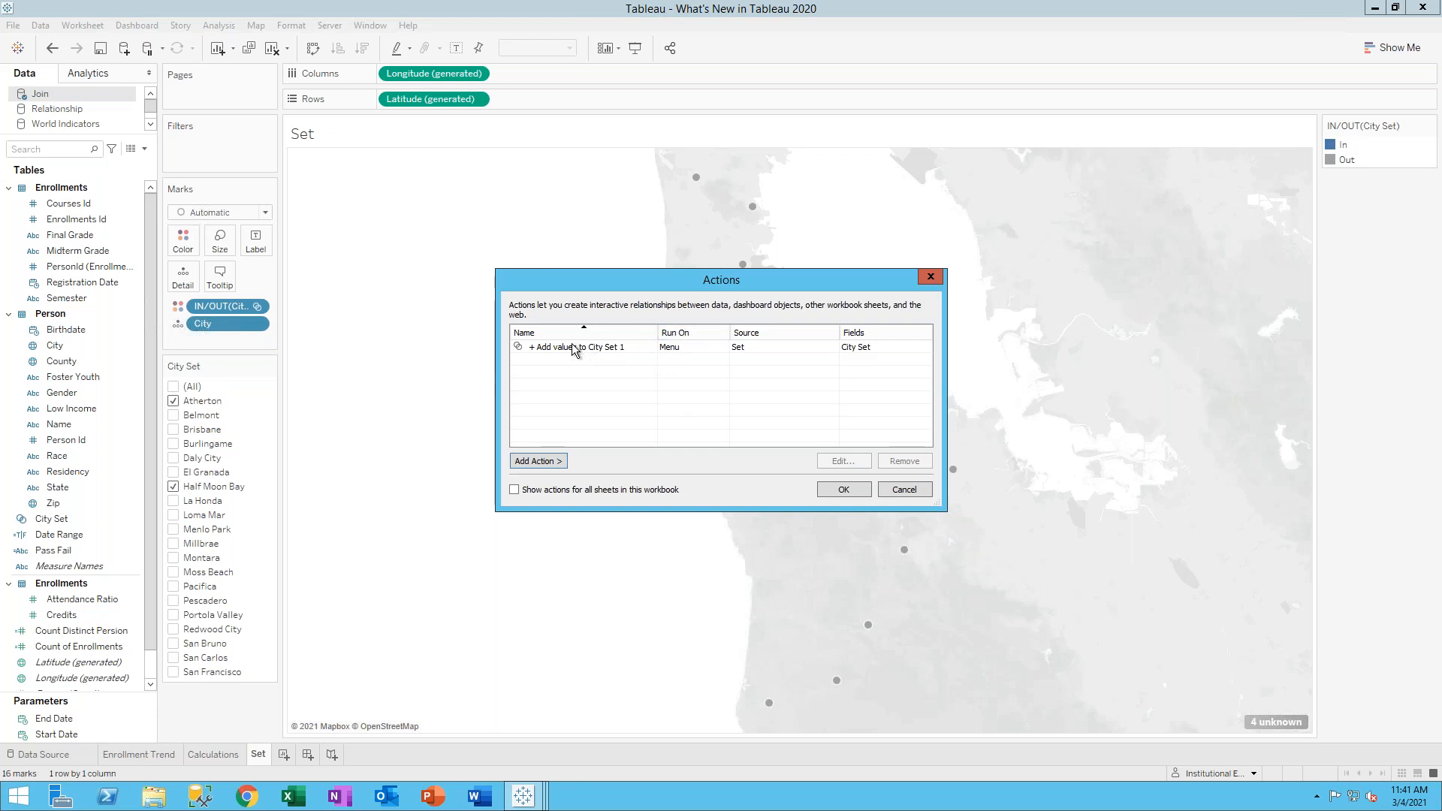
{"action": "left_click", "coordinate": [529, 461]}
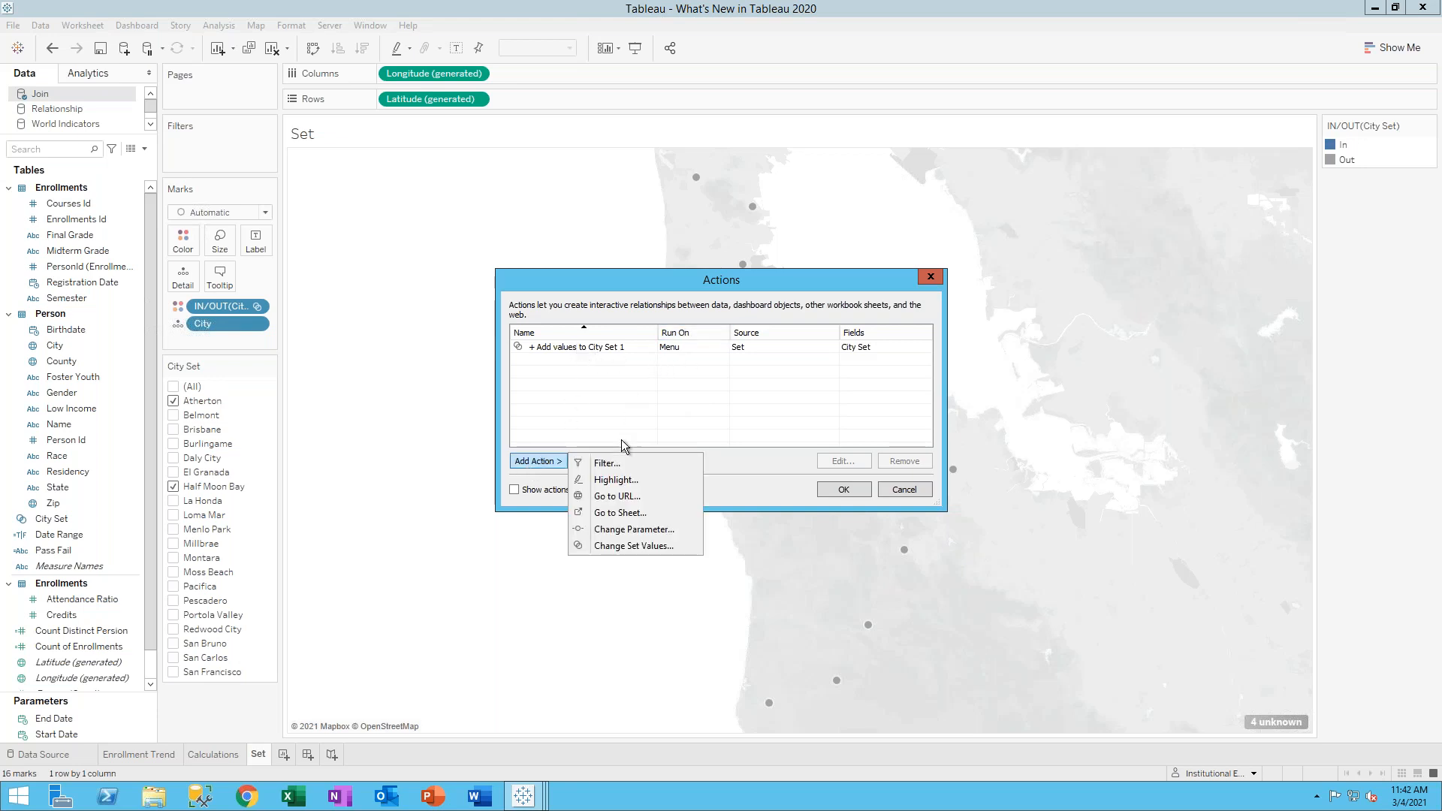
{"action": "left_click", "coordinate": [627, 545]}
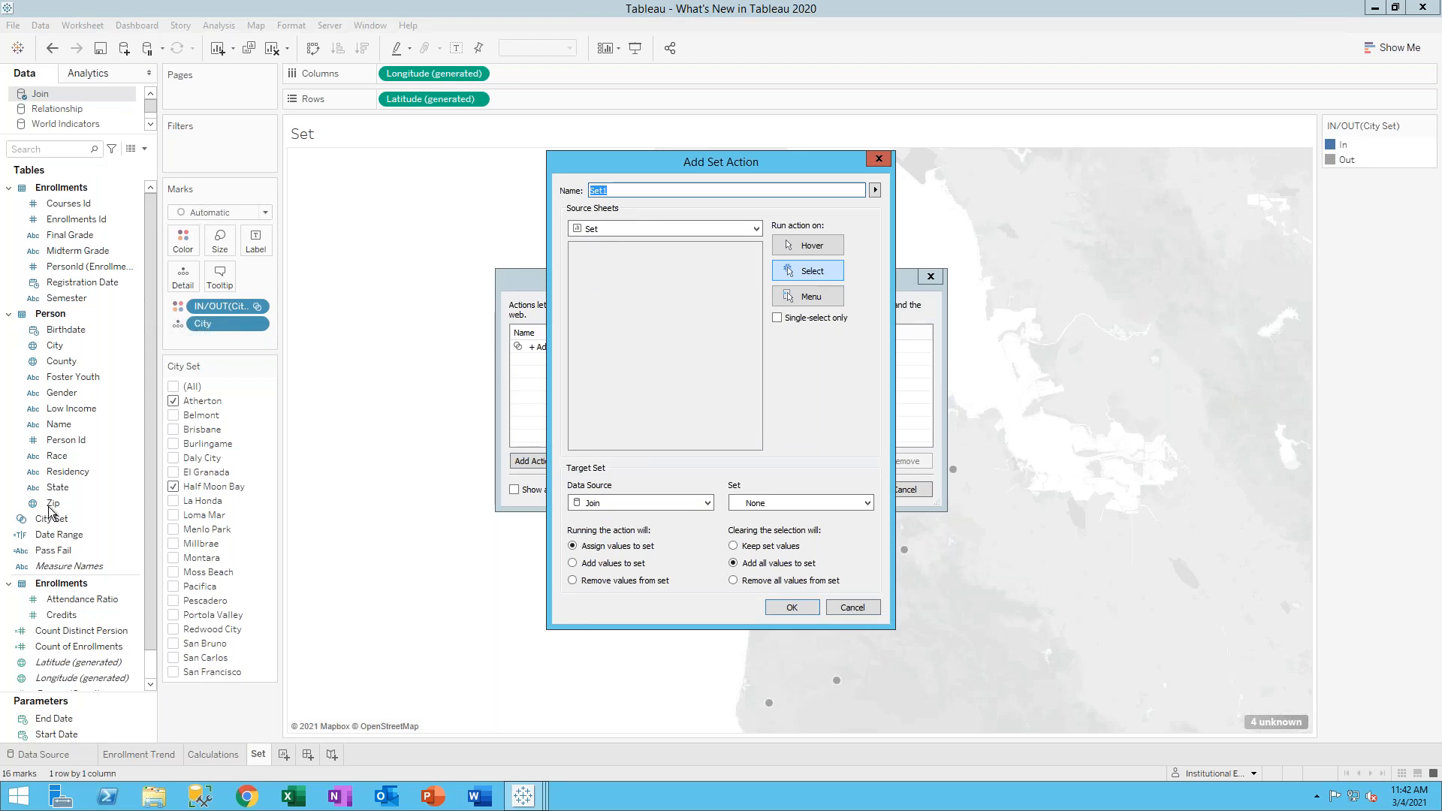
{"action": "left_click", "coordinate": [865, 609]}
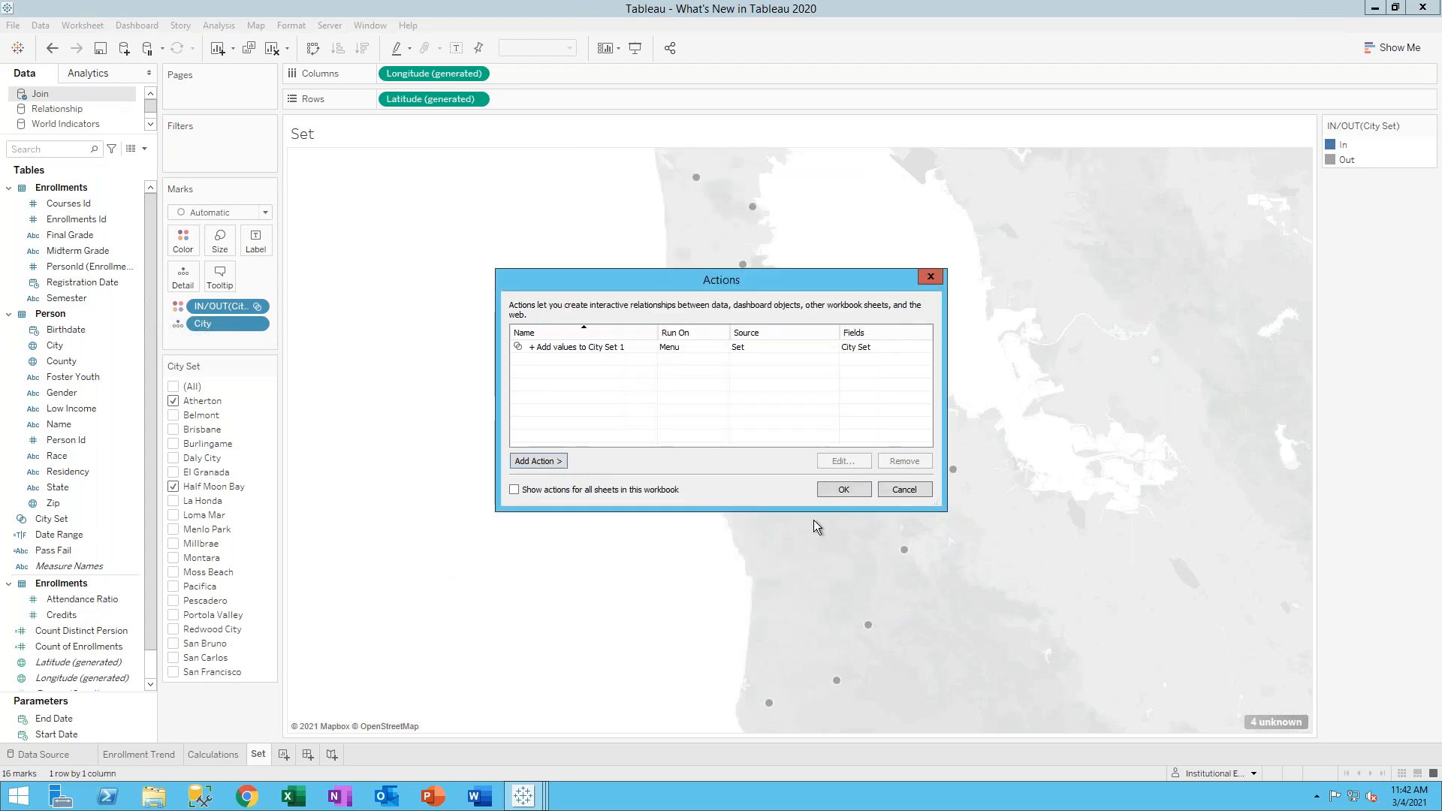
{"action": "left_click", "coordinate": [897, 489]}
{"action": "left_click", "coordinate": [105, 517]}
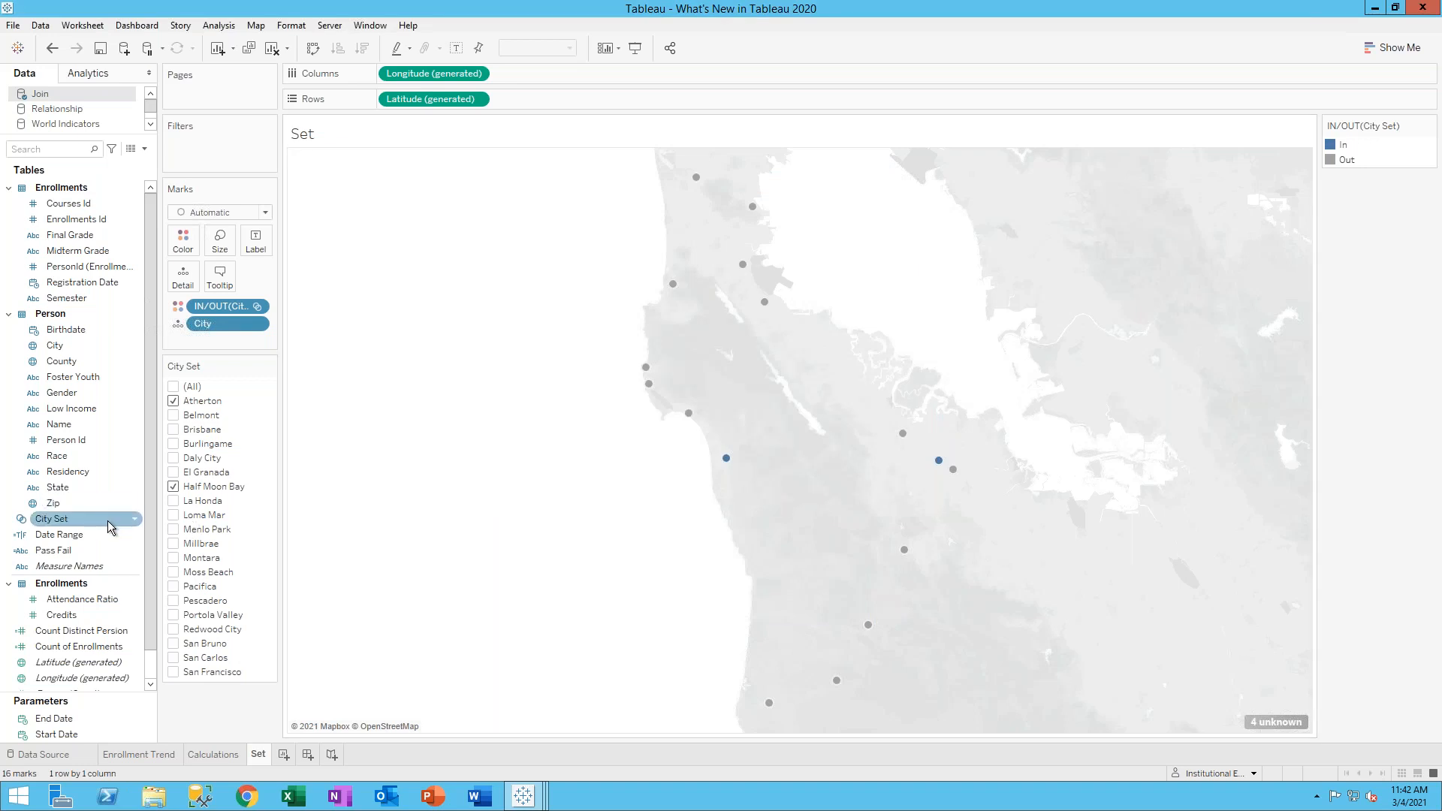
{"action": "right_click", "coordinate": [86, 522]}
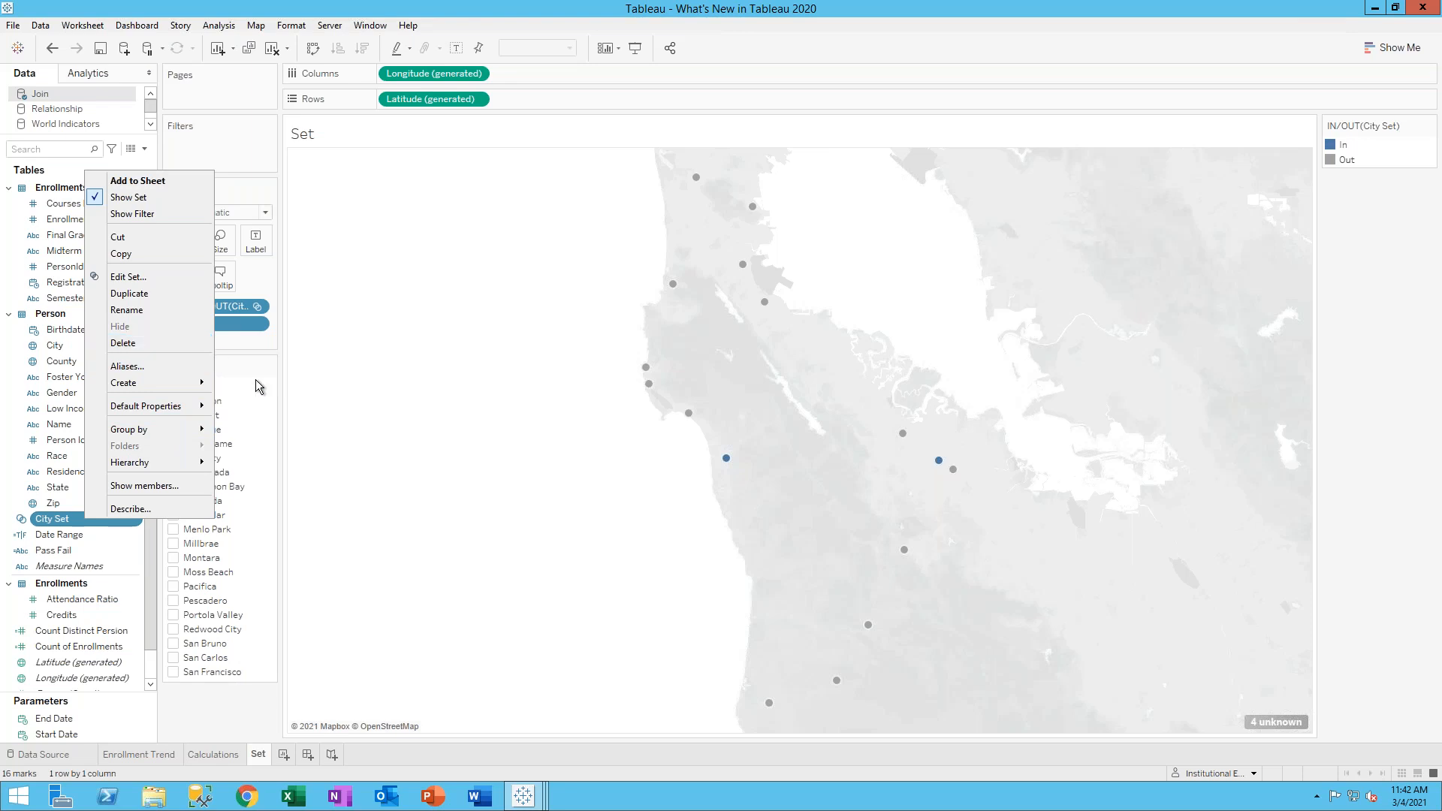
{"action": "left_click", "coordinate": [439, 297]}
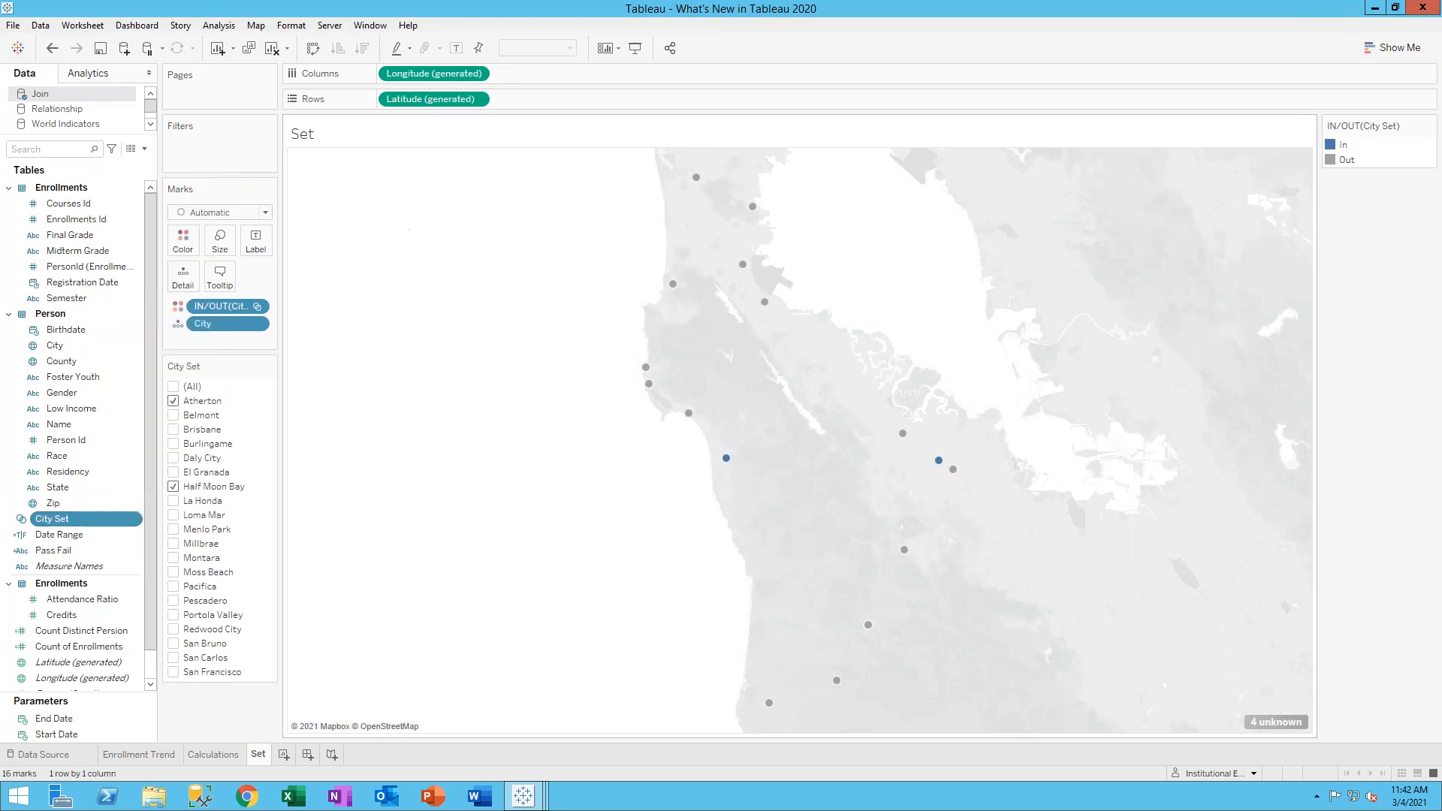
Create a new change-set-values action for the worksheet and name it "- Remove value from City Set 1"
{"action": "left_click", "coordinate": [82, 24]}
{"action": "left_click", "coordinate": [143, 123]}
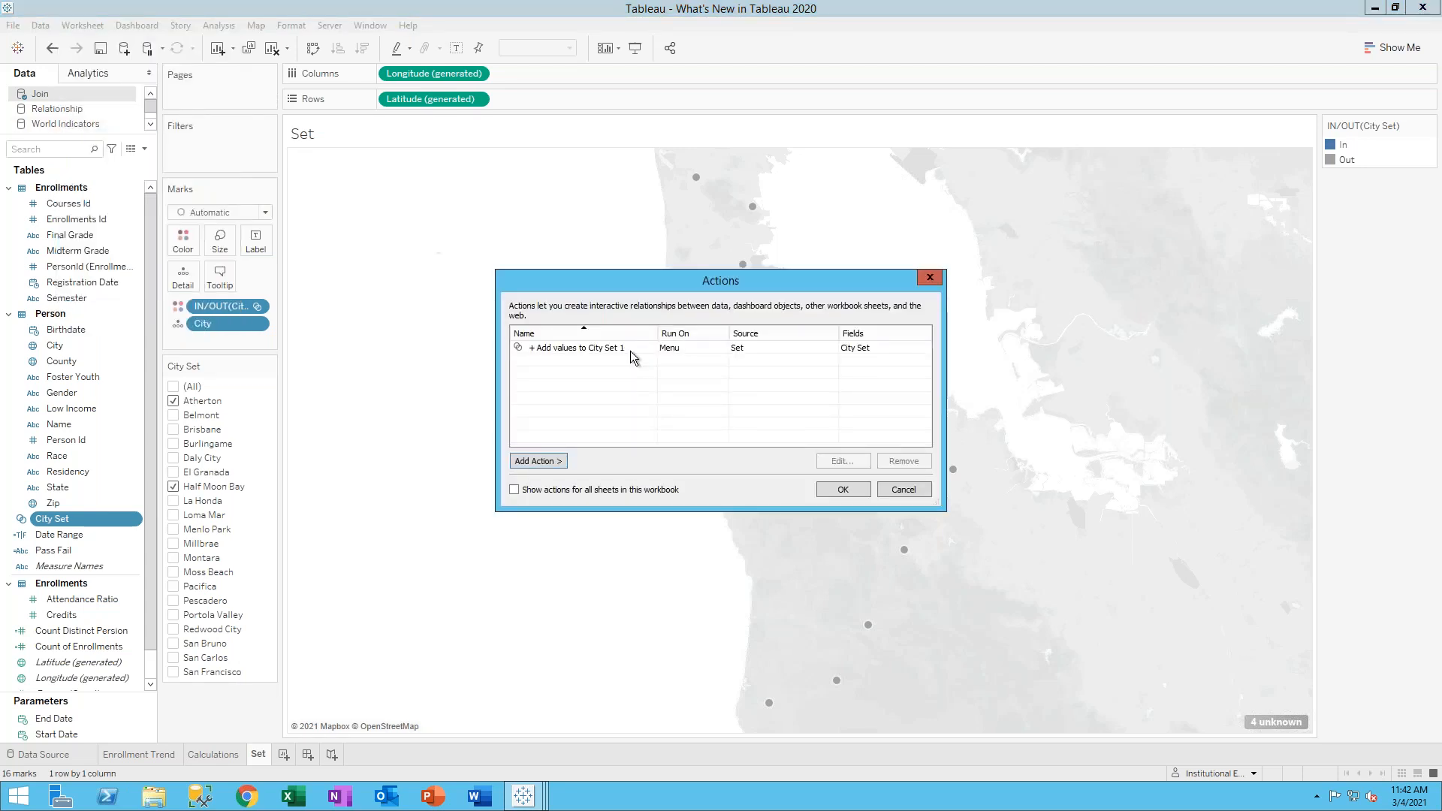
{"action": "left_click", "coordinate": [541, 458]}
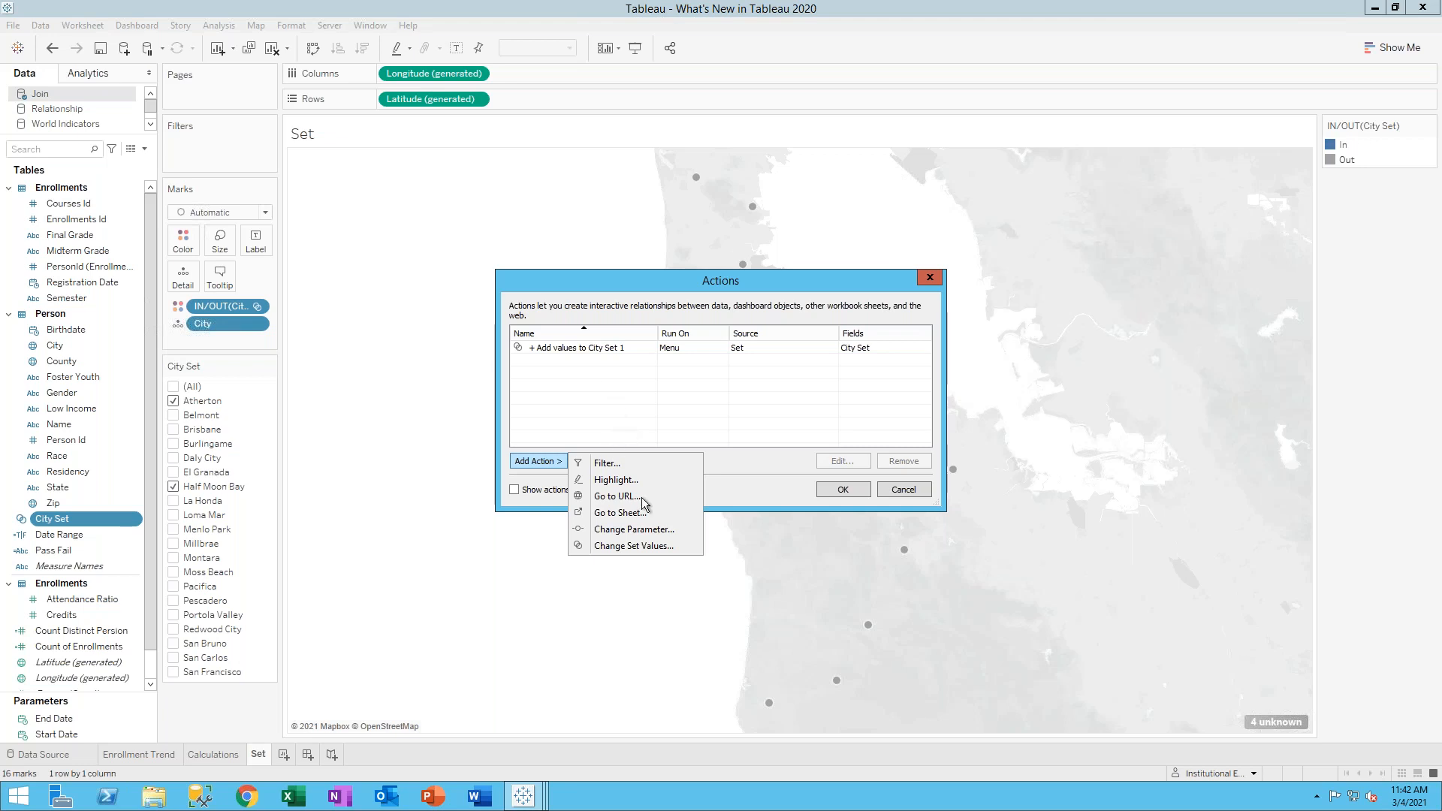
{"action": "left_click", "coordinate": [650, 546]}
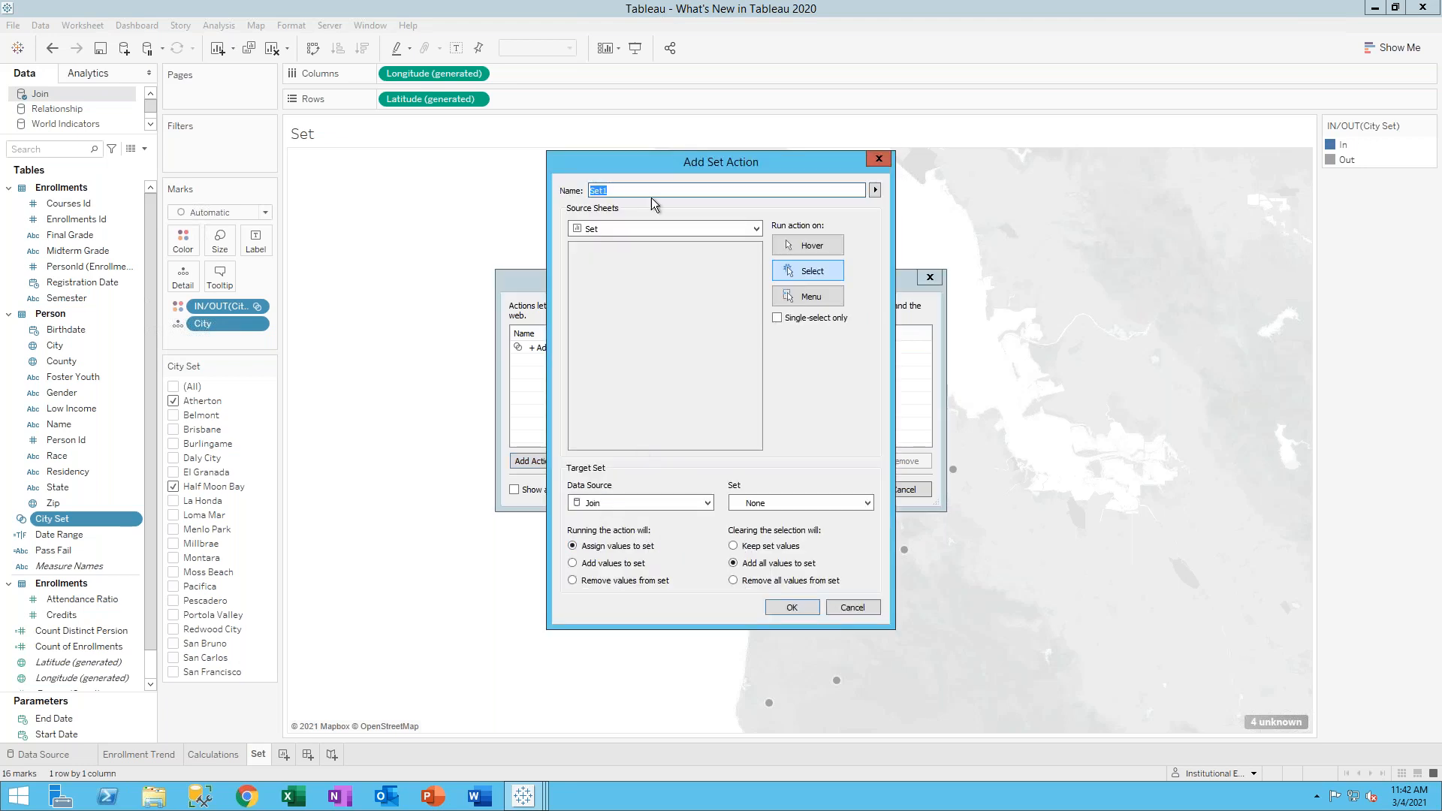
{"action": "key", "text": "BackSpace"}
{"action": "type", "text": "- "}
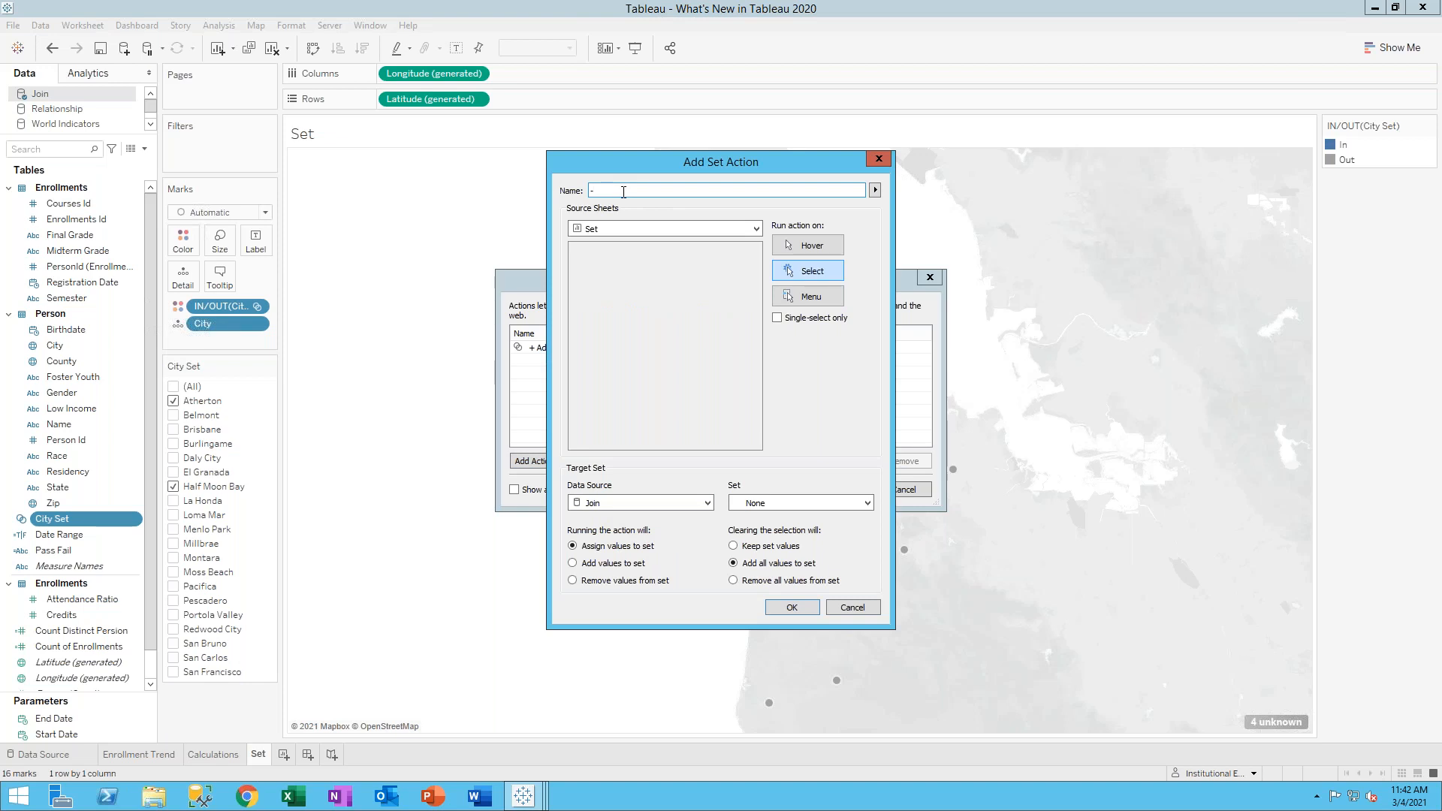
{"action": "type", "text": "Remove"}
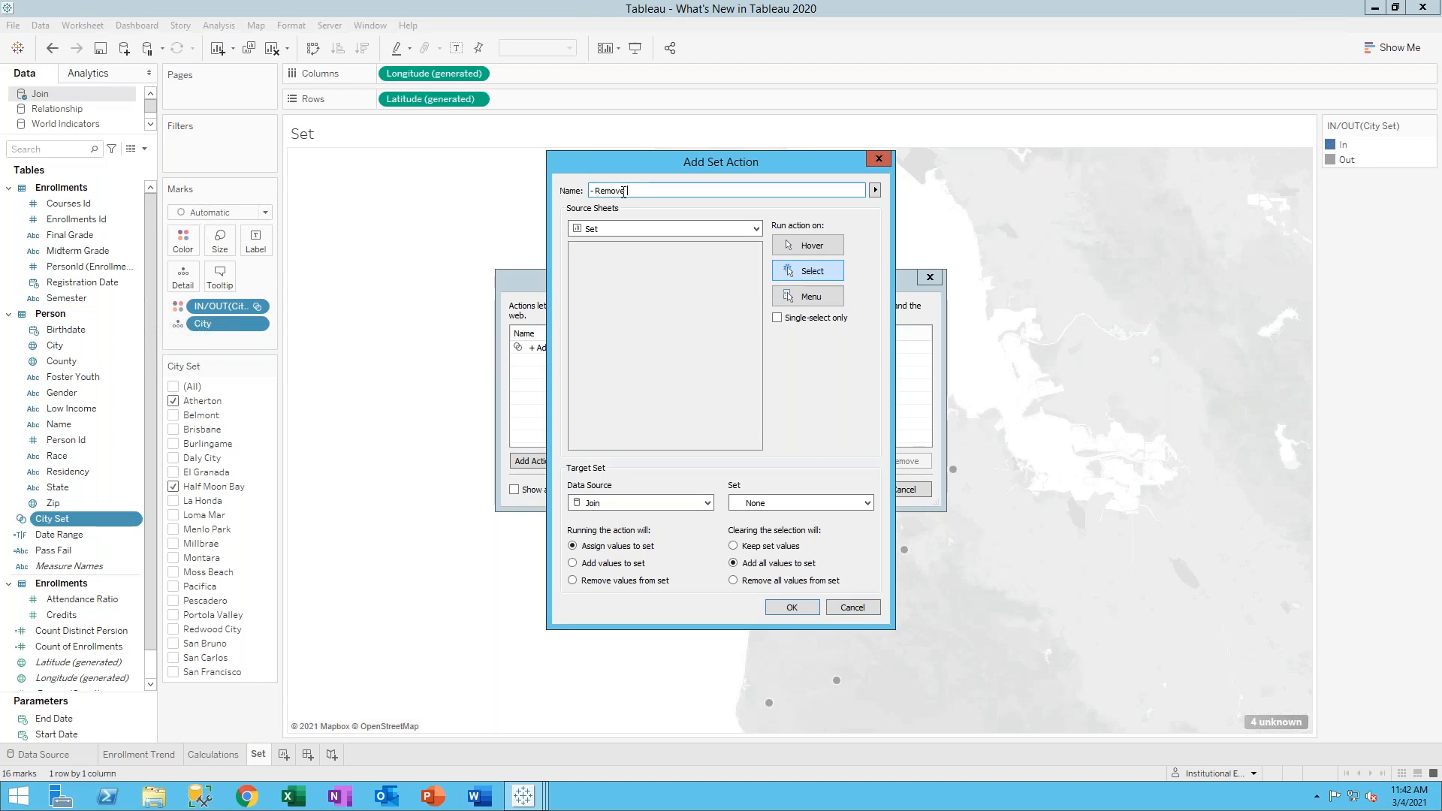
{"action": "type", "text": " value from City Set 1"}
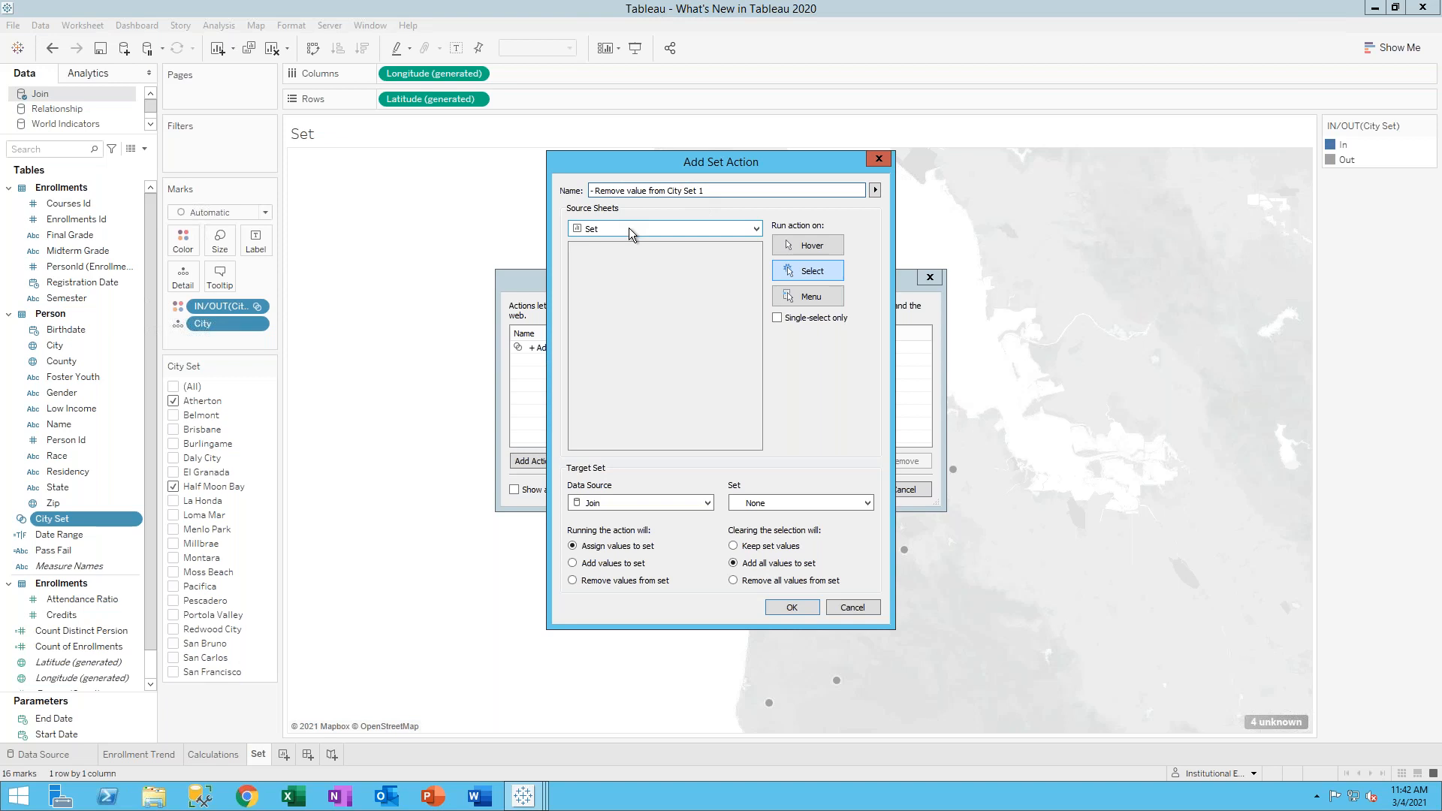
Make the action run from the menu, target City Set and remove values from the set, and save the action
{"action": "left_click", "coordinate": [806, 298]}
{"action": "left_click", "coordinate": [772, 504]}
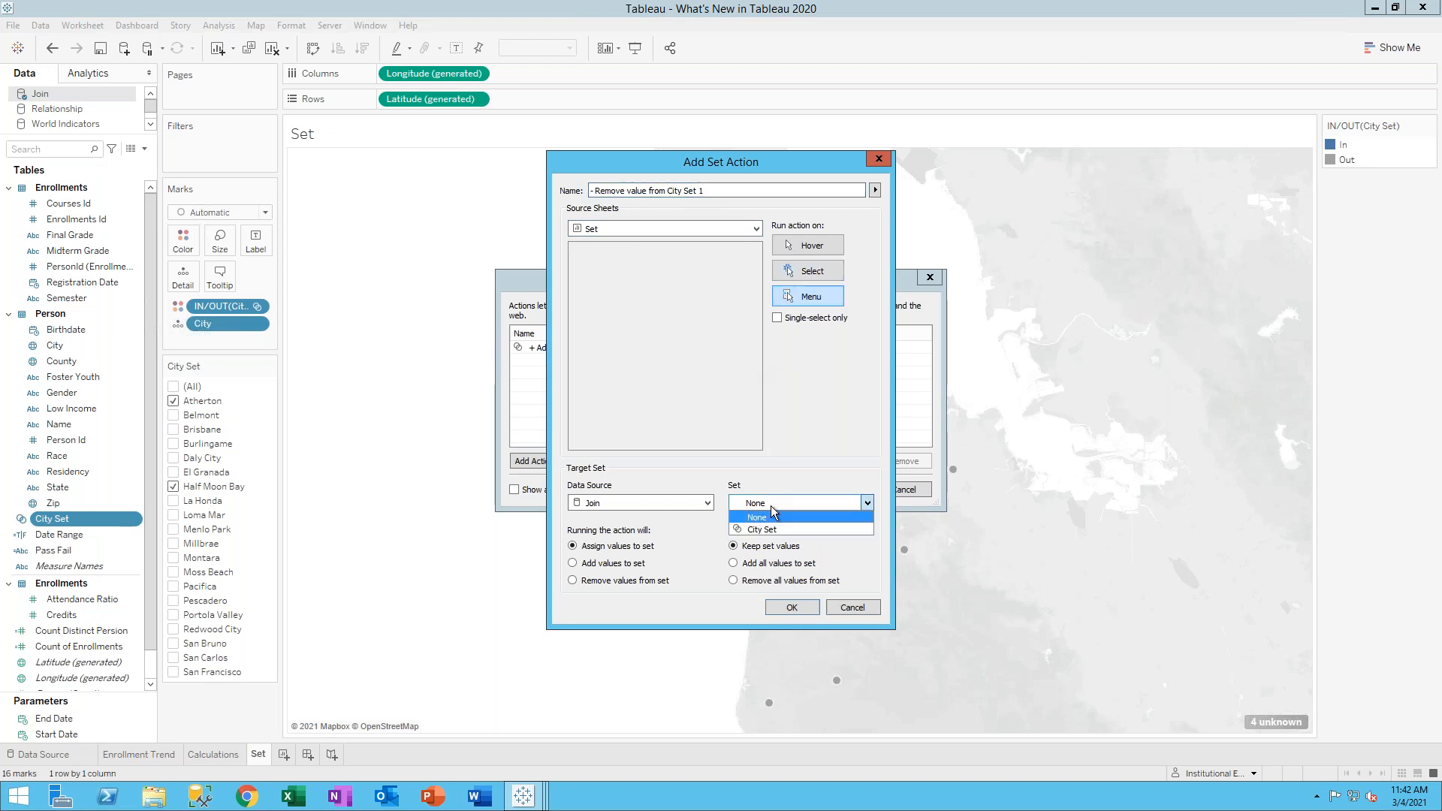
{"action": "left_click", "coordinate": [772, 522]}
{"action": "left_click", "coordinate": [653, 580]}
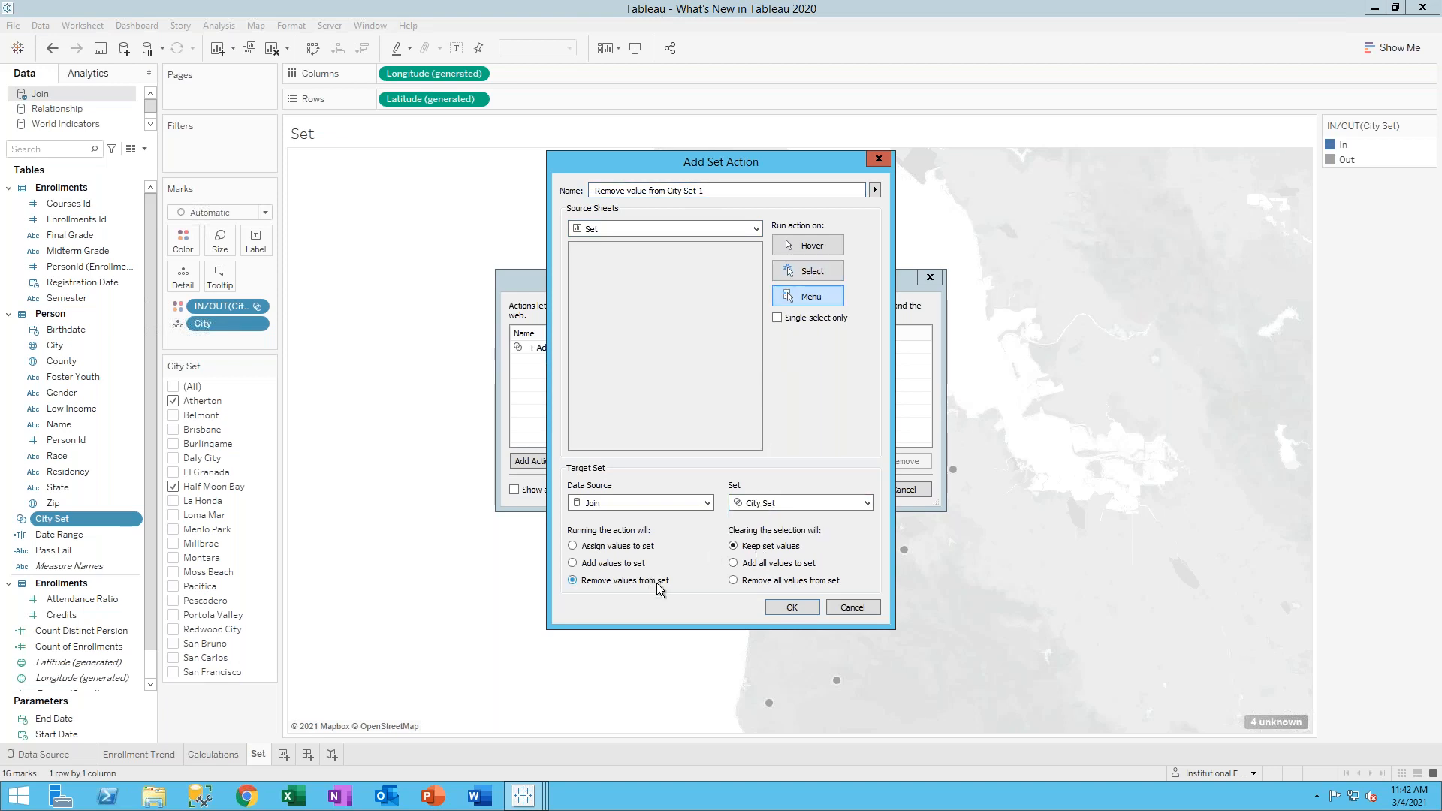
{"action": "left_click", "coordinate": [800, 610]}
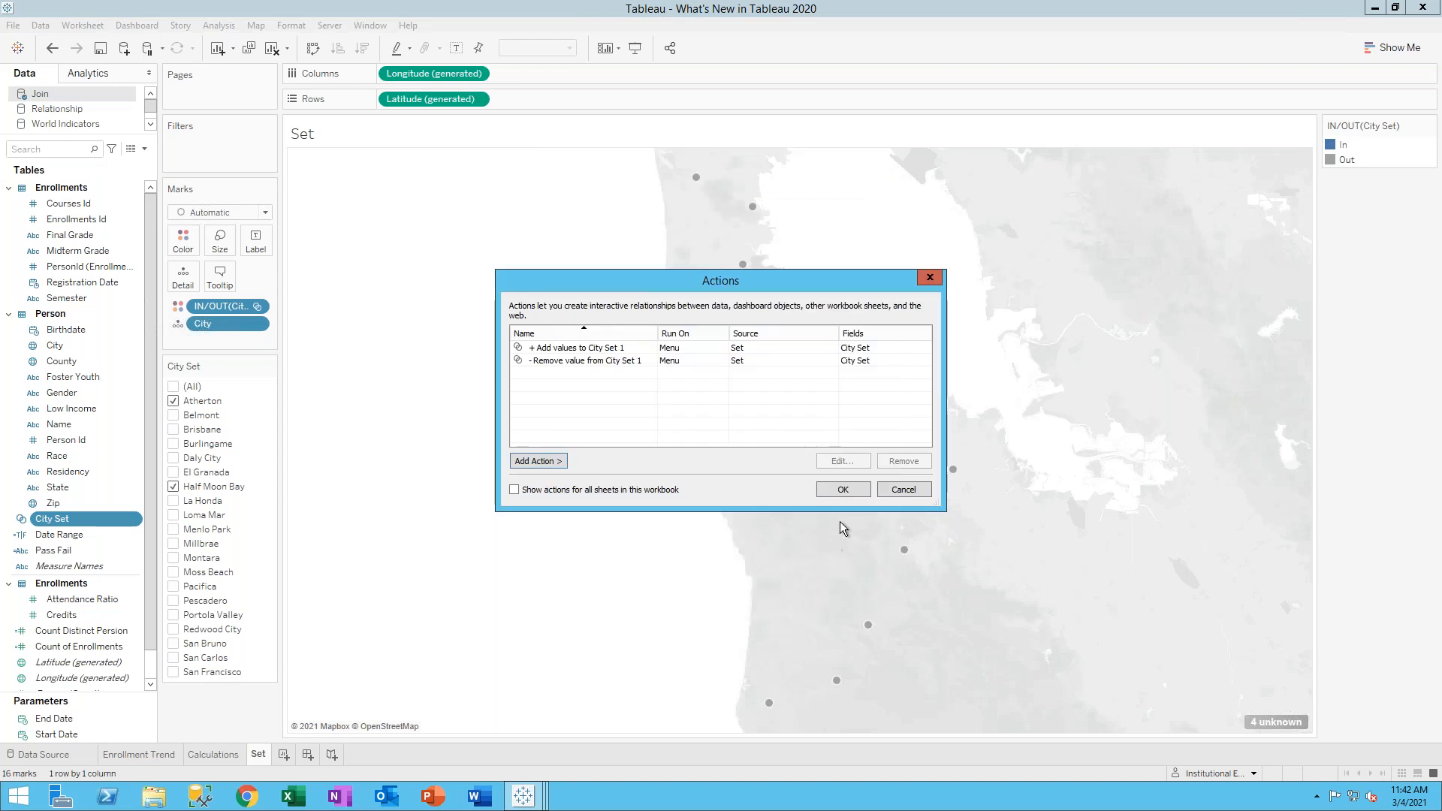
{"action": "left_click", "coordinate": [844, 489]}
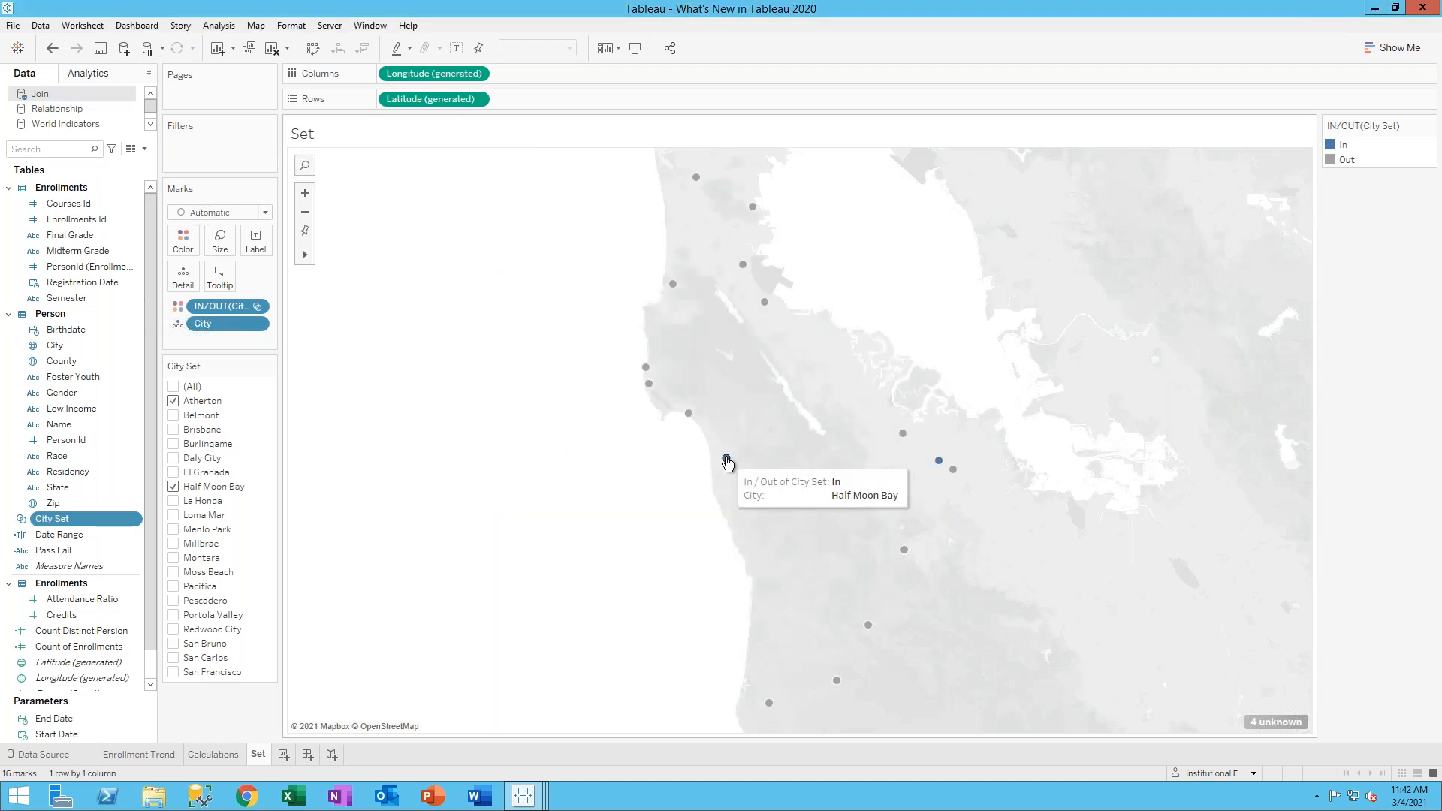
Remove Half Moon Bay from City Set with the remove action on its map mark, and take Atherton out of the set too
{"action": "left_click", "coordinate": [725, 459]}
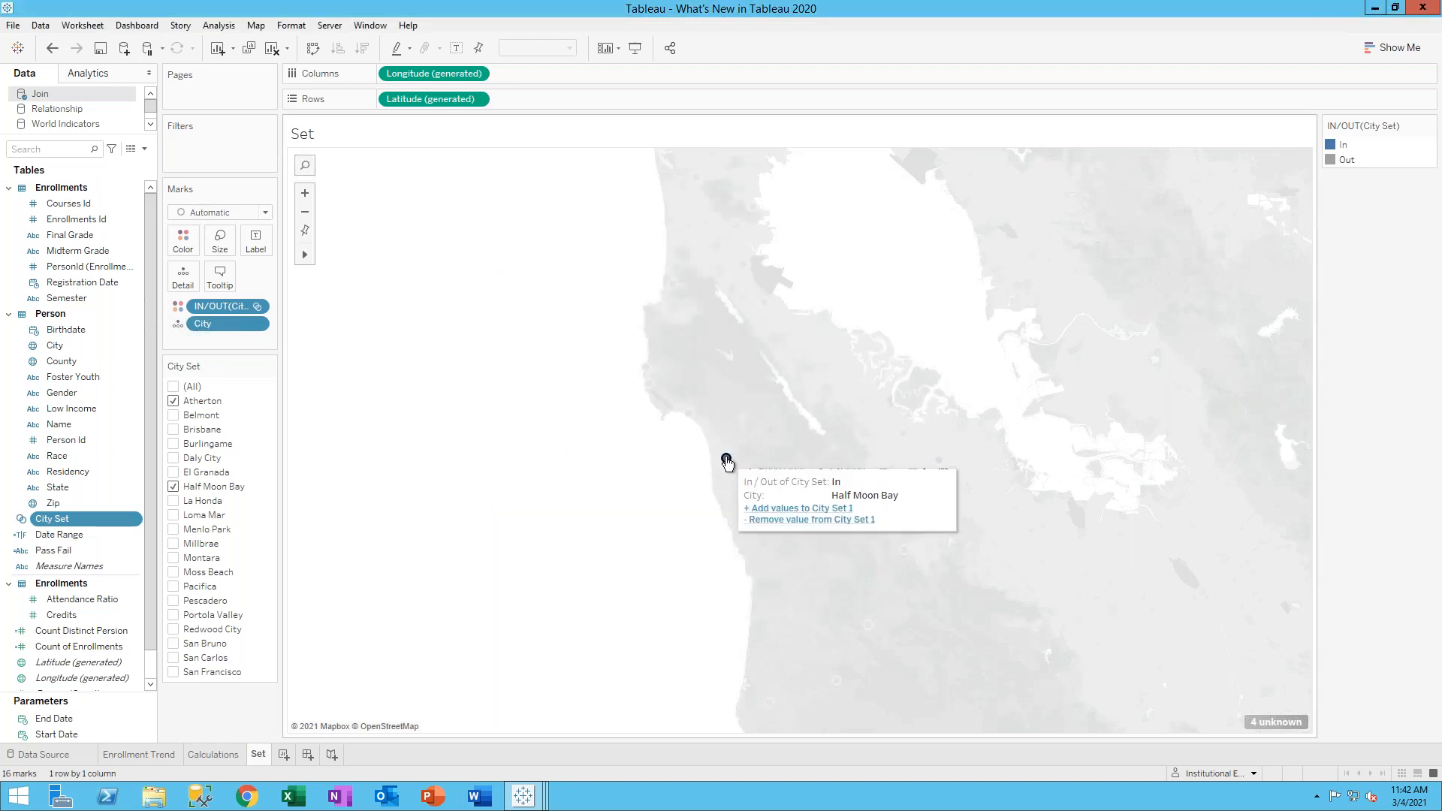
{"action": "left_click", "coordinate": [765, 519]}
{"action": "left_click", "coordinate": [938, 459]}
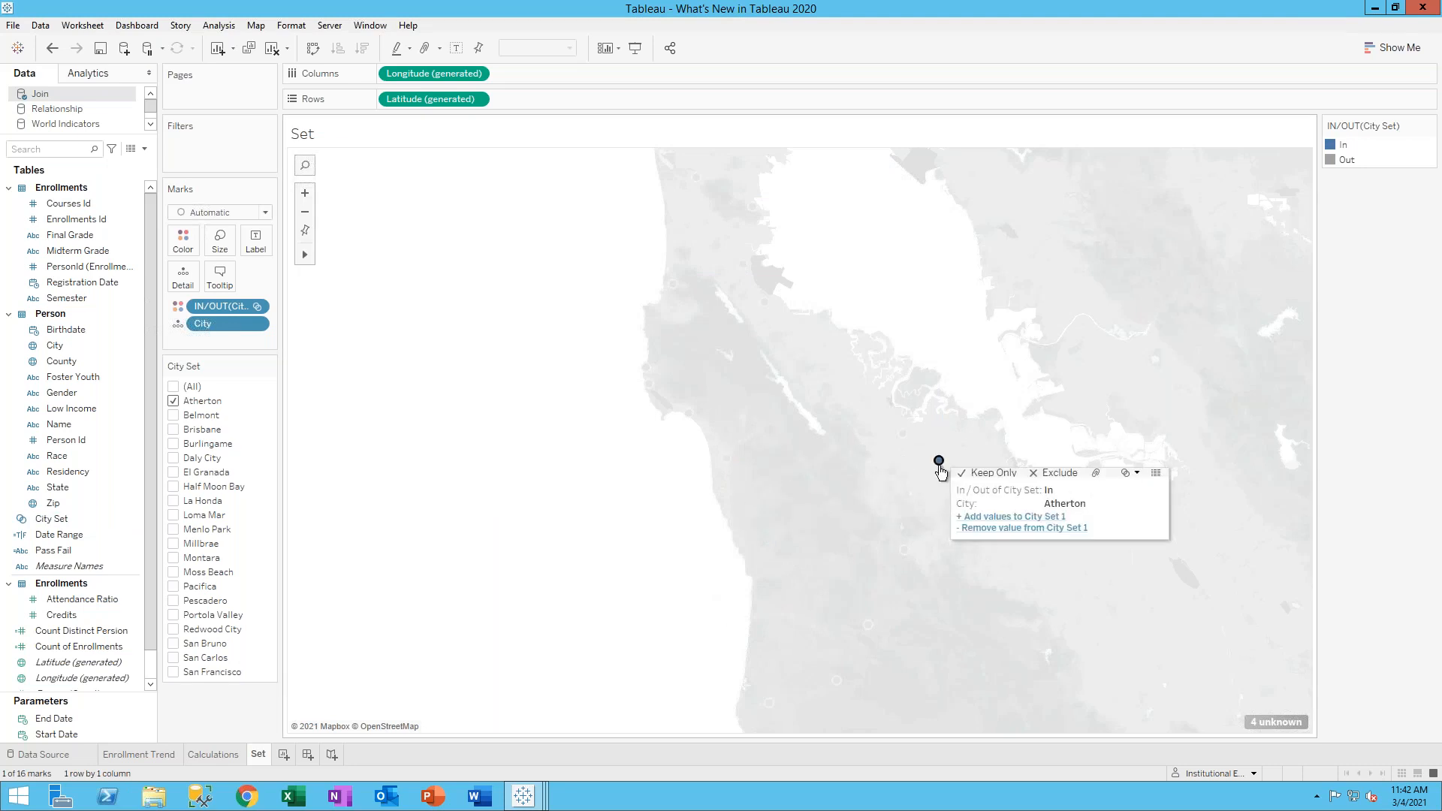
{"action": "left_click", "coordinate": [210, 401]}
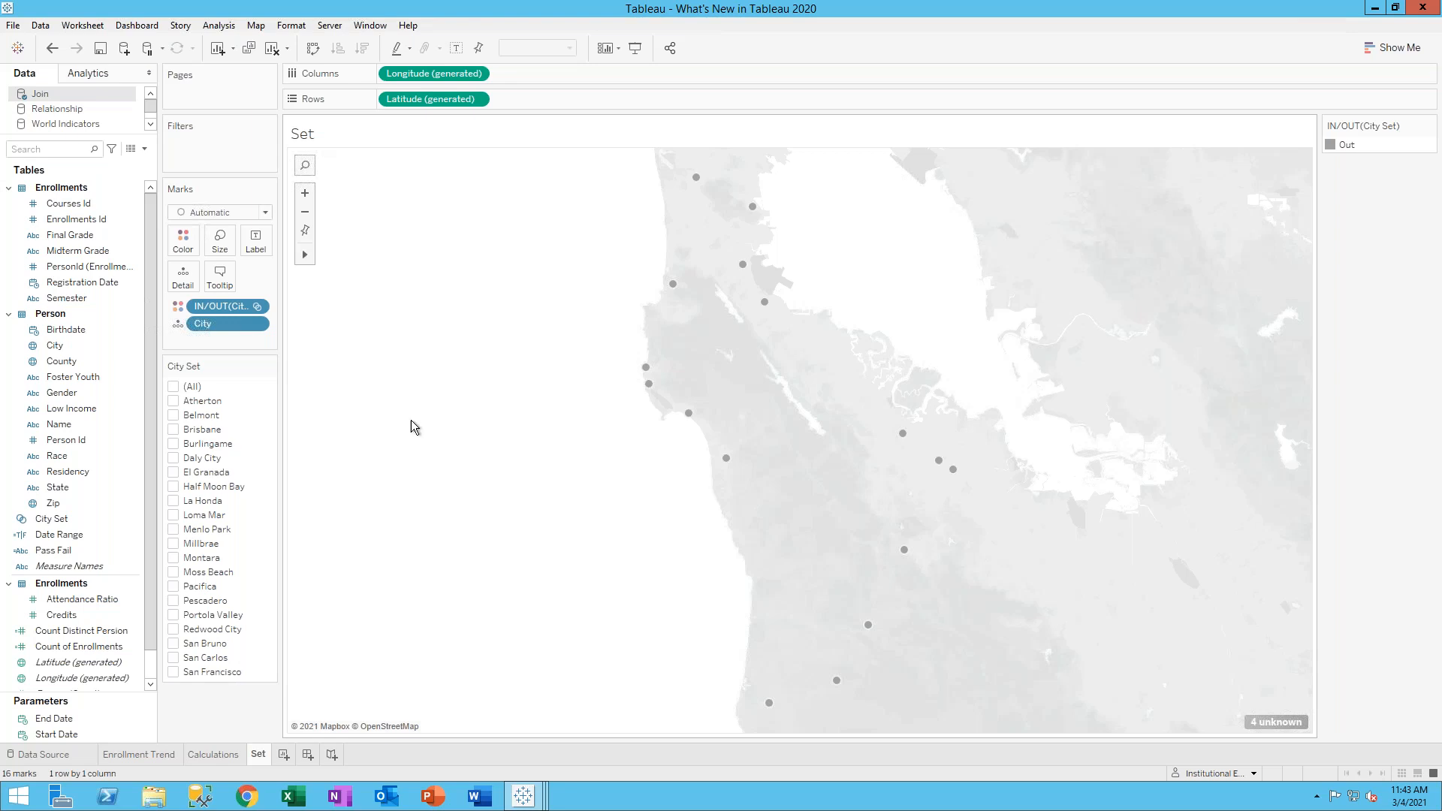
Duplicate the Set worksheet and include all cities in City Set
{"action": "left_click", "coordinate": [75, 424]}
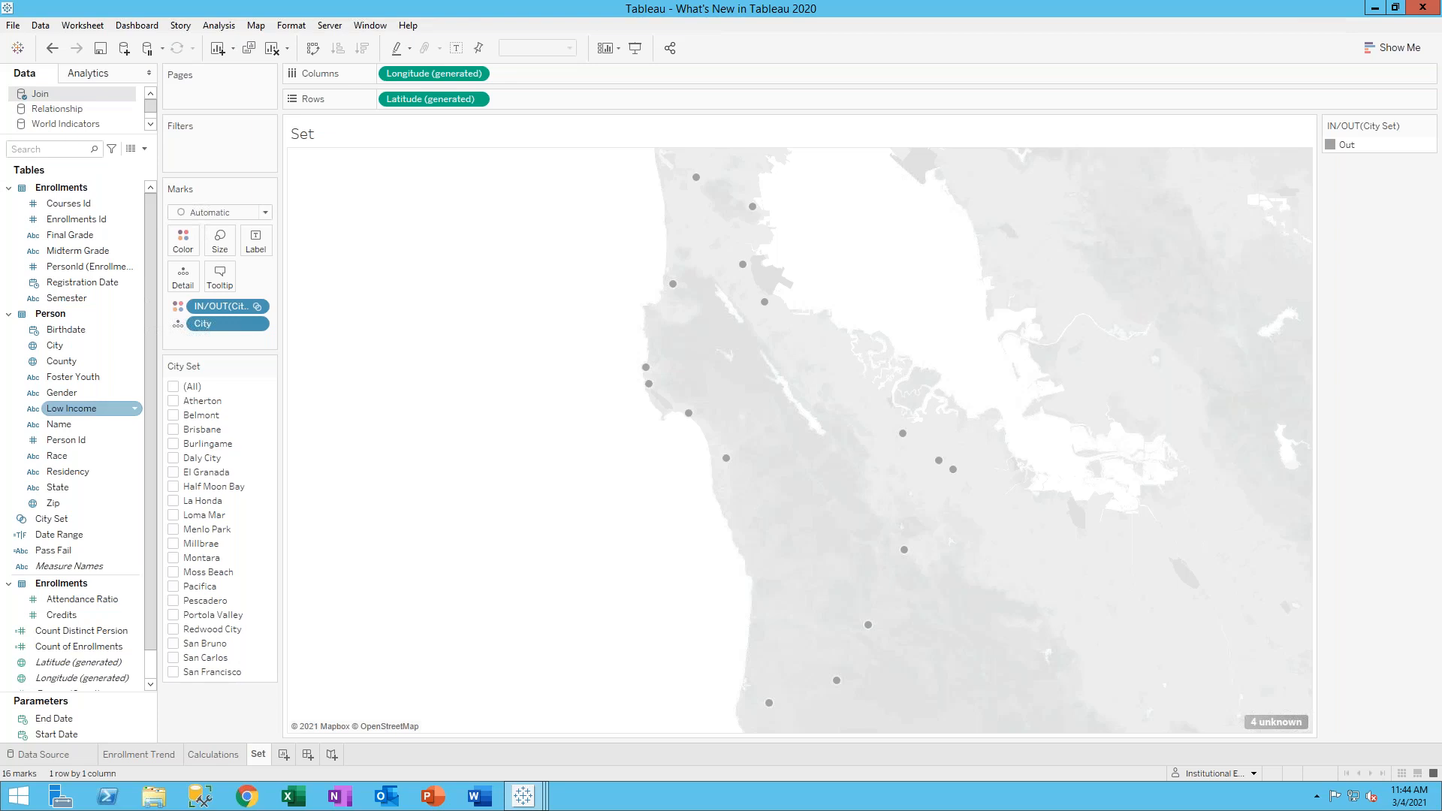
{"action": "right_click", "coordinate": [261, 755]}
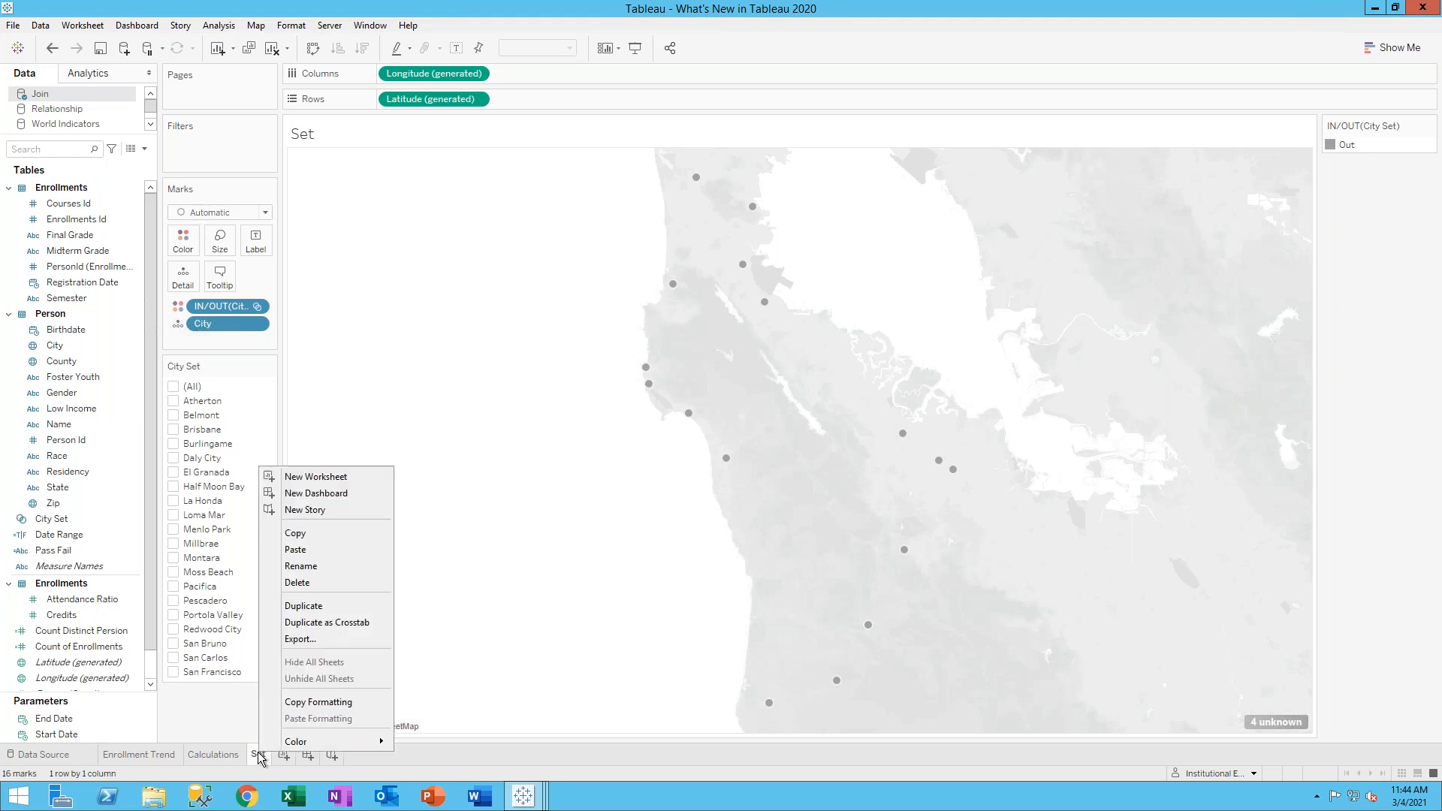
{"action": "left_click", "coordinate": [314, 613]}
{"action": "left_click", "coordinate": [175, 388]}
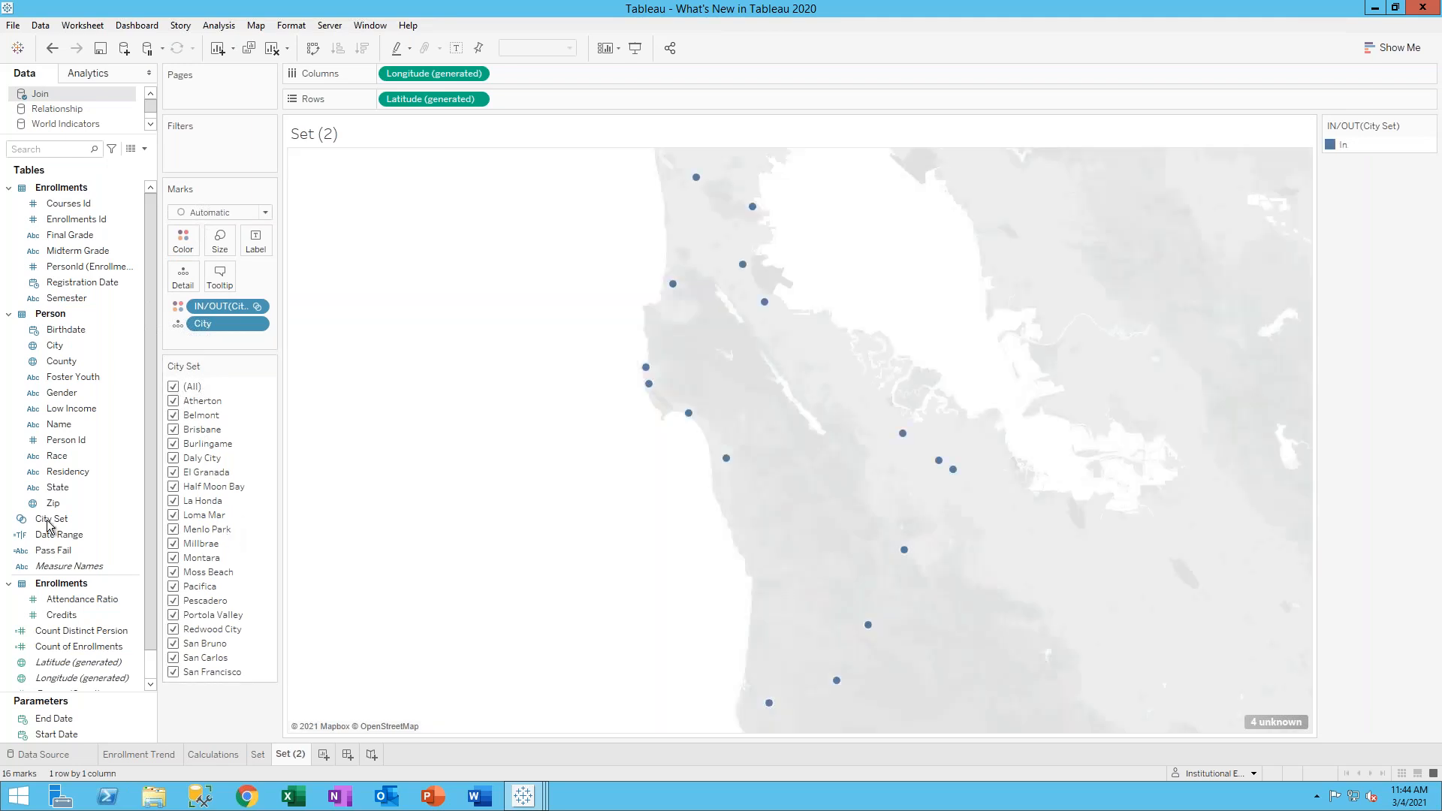
Rename the duplicated worksheet as Map
{"action": "left_click", "coordinate": [47, 520]}
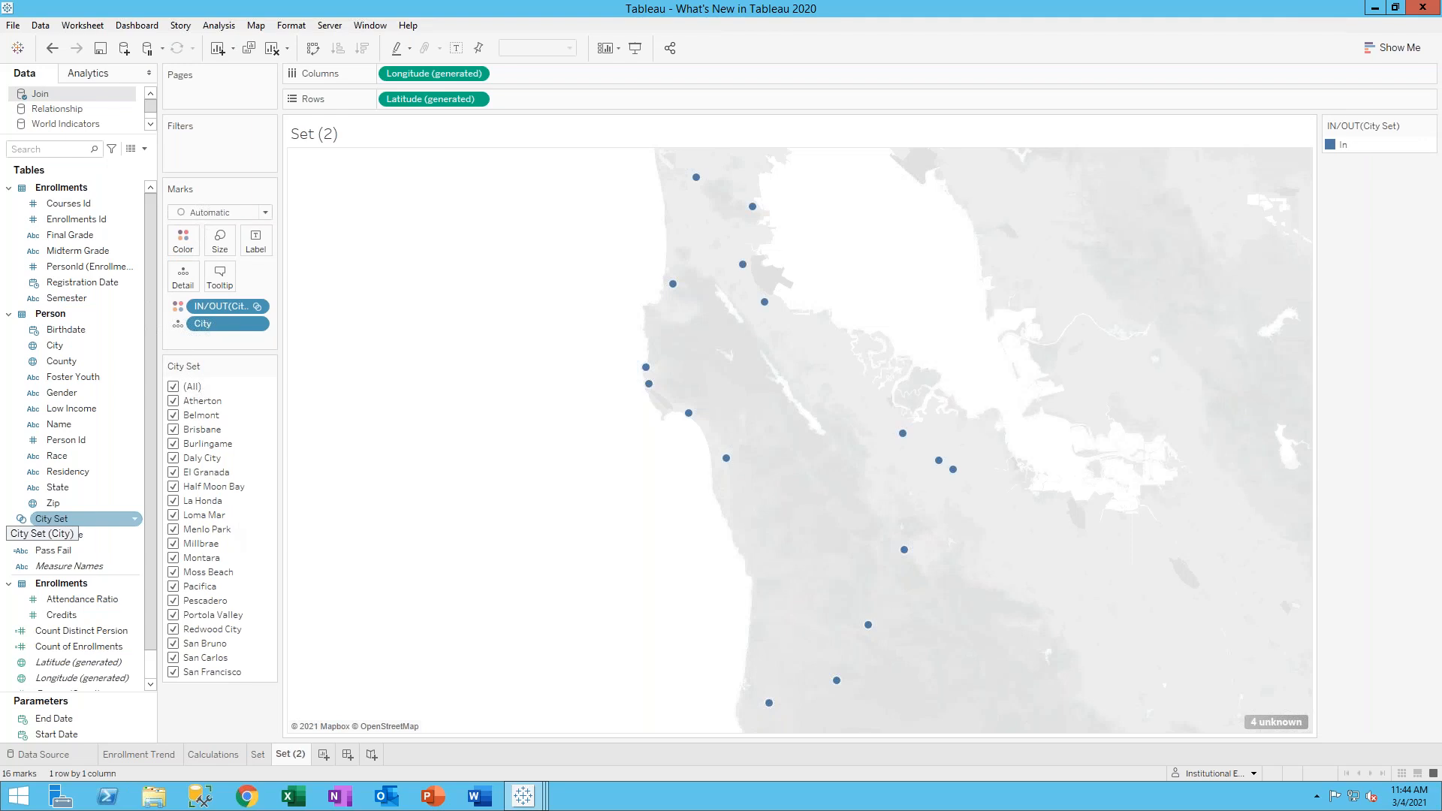
{"action": "double_click", "coordinate": [290, 754]}
{"action": "type", "text": "Map"}
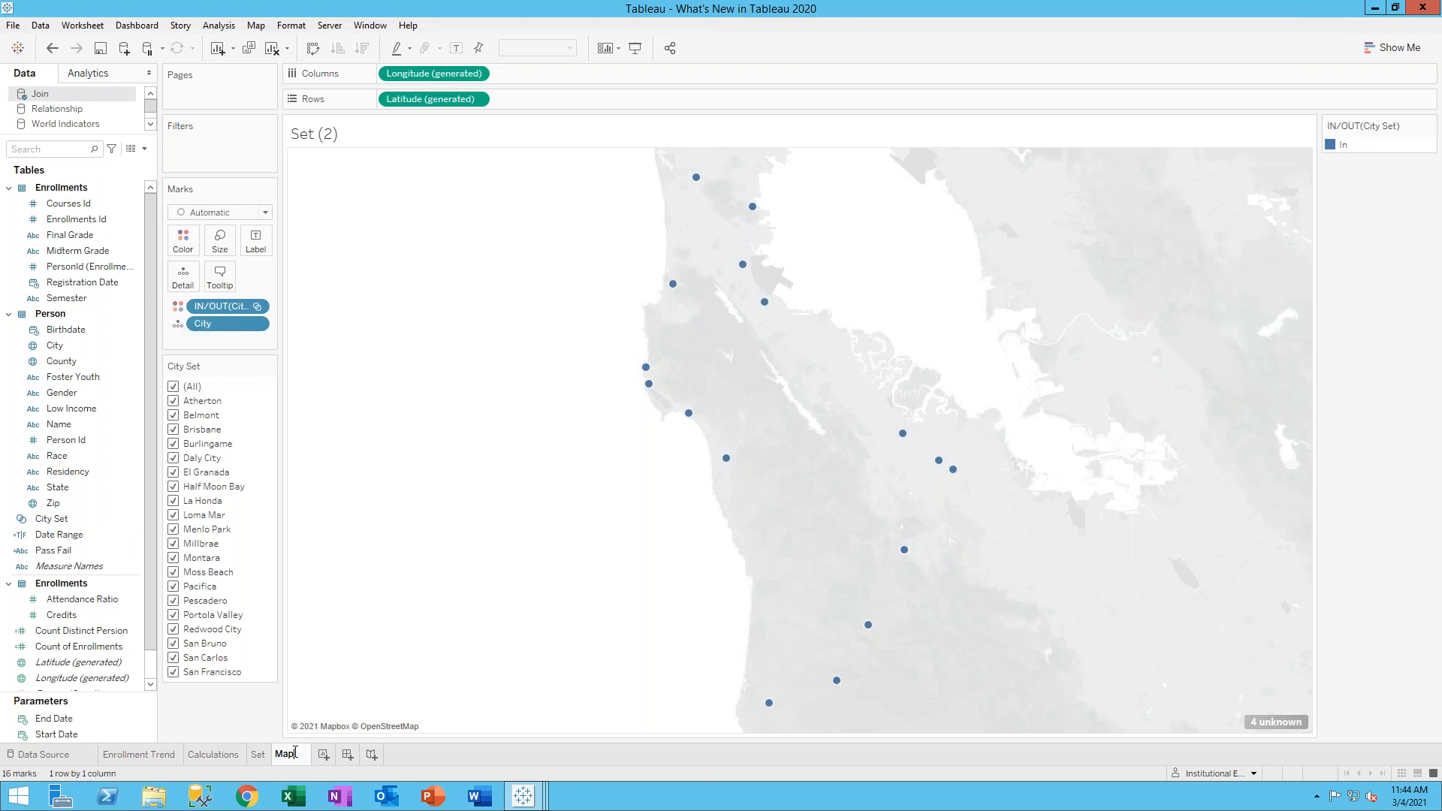
{"action": "key", "text": "Return"}
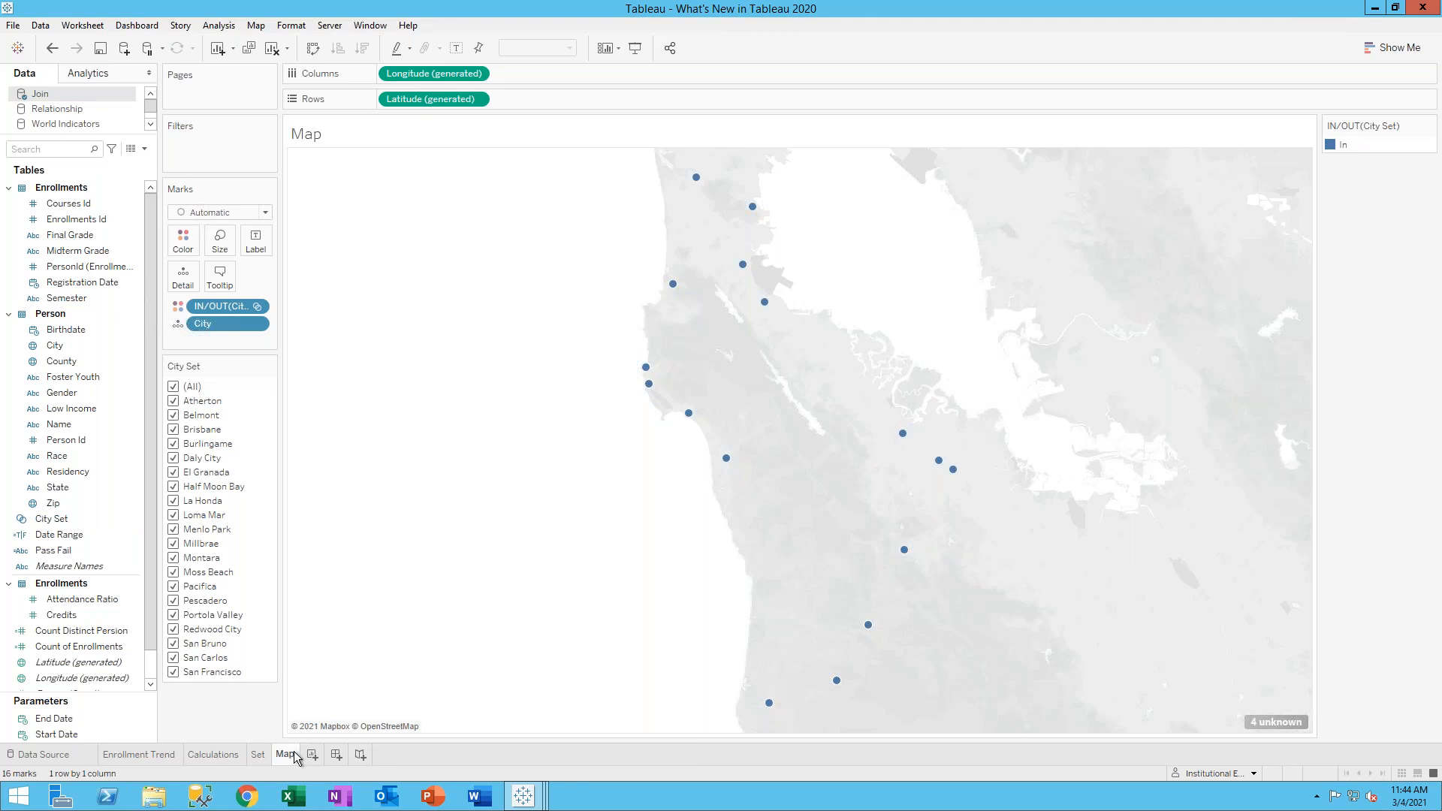
Remove the IN/OUT(City Set) colouring from the Map sheet's marks so only City remains
{"action": "left_click_drag", "start_coordinate": [218, 307], "coordinate": [78, 346]}
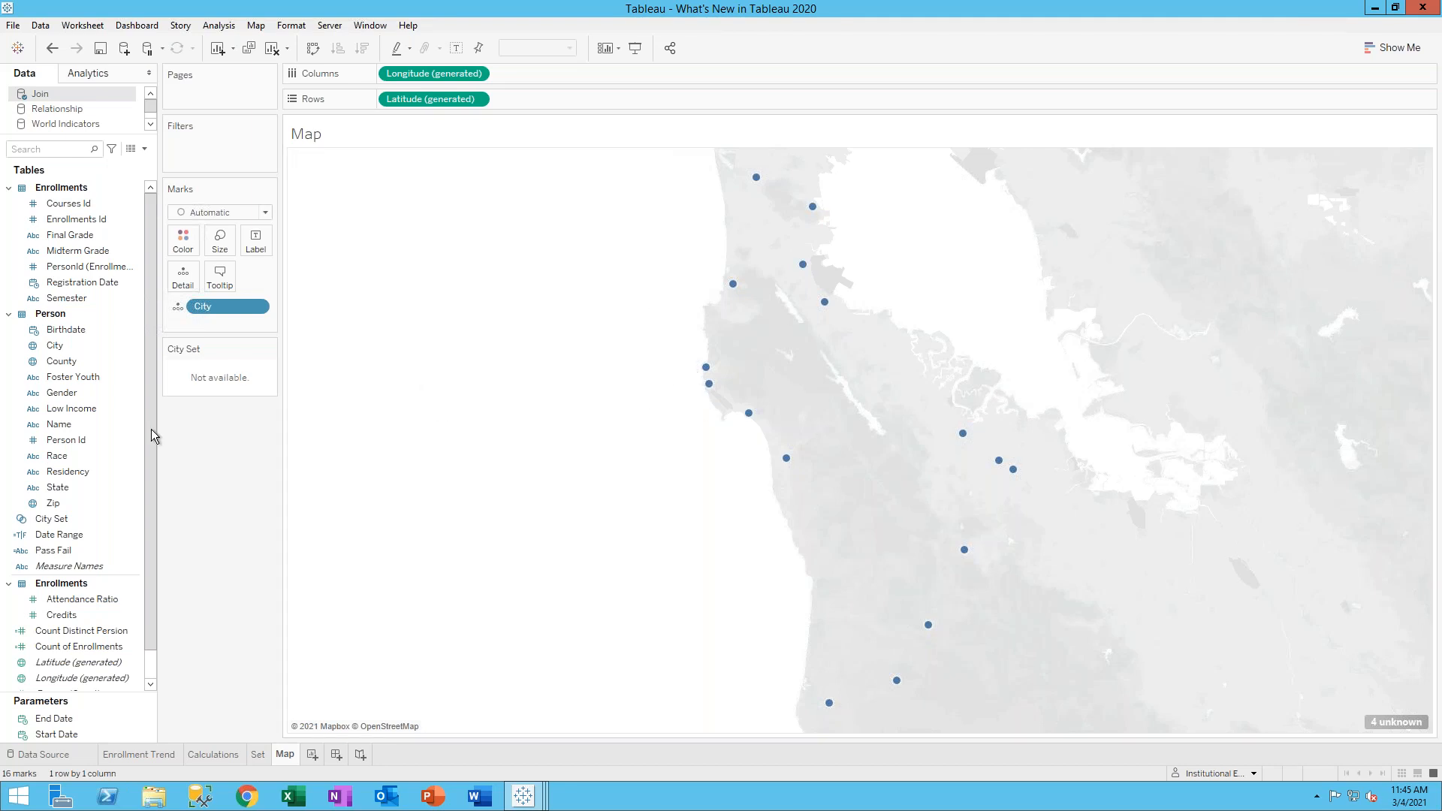
{"action": "left_click", "coordinate": [75, 424]}
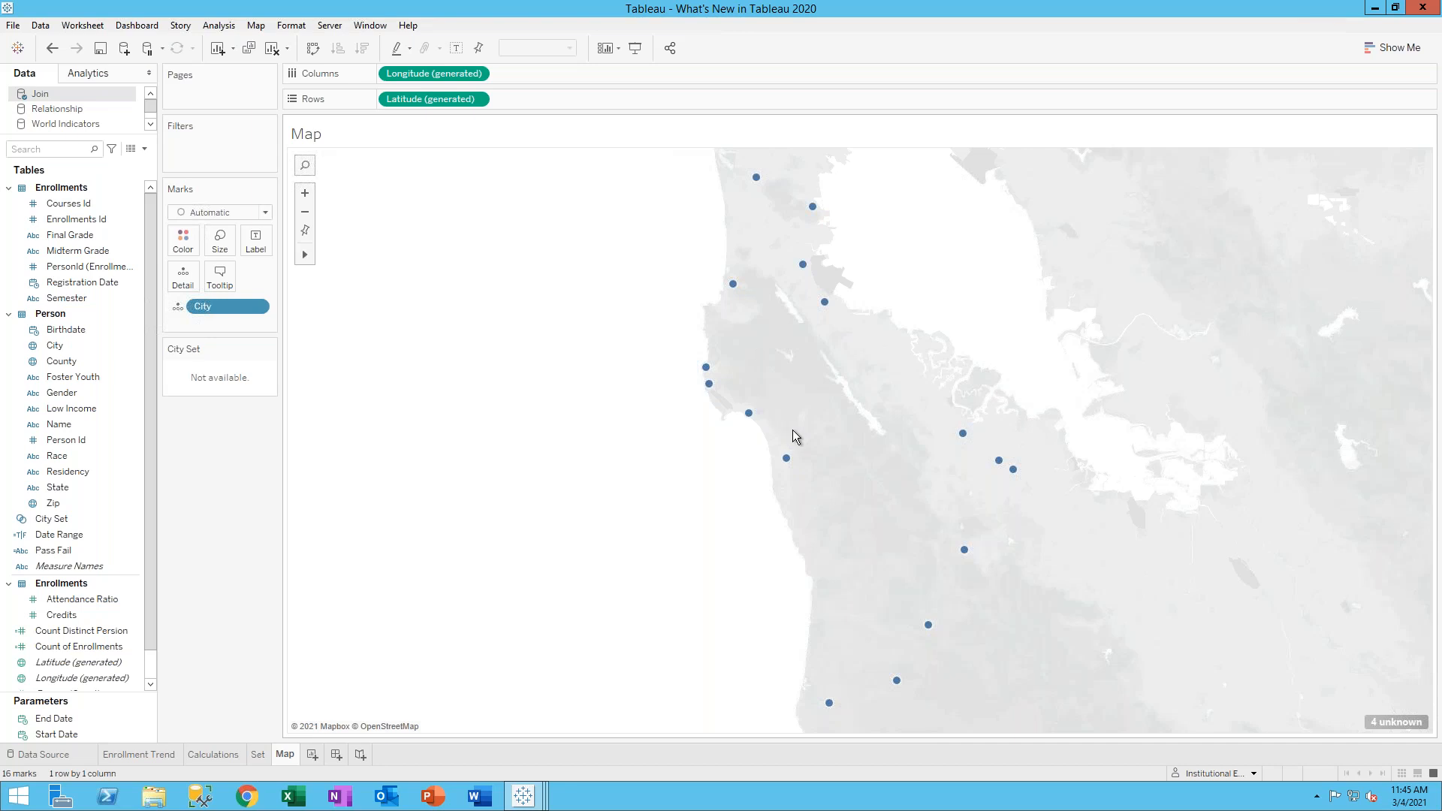
{"action": "scroll", "coordinate": [793, 430], "scroll_direction": "up", "scroll_amount": 3}
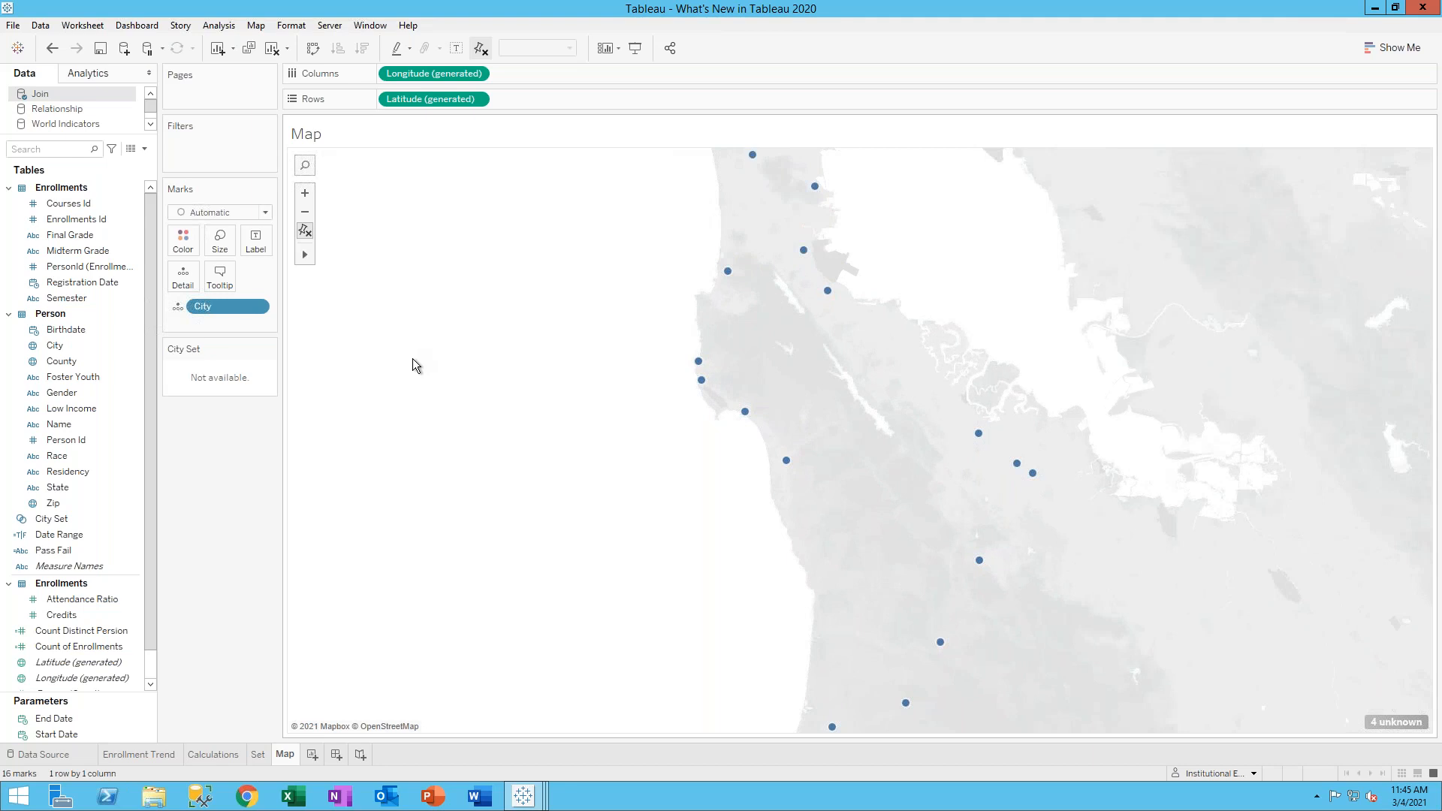
Add the Person table's Zip field to the map as a new marks layer
{"action": "left_click", "coordinate": [80, 503]}
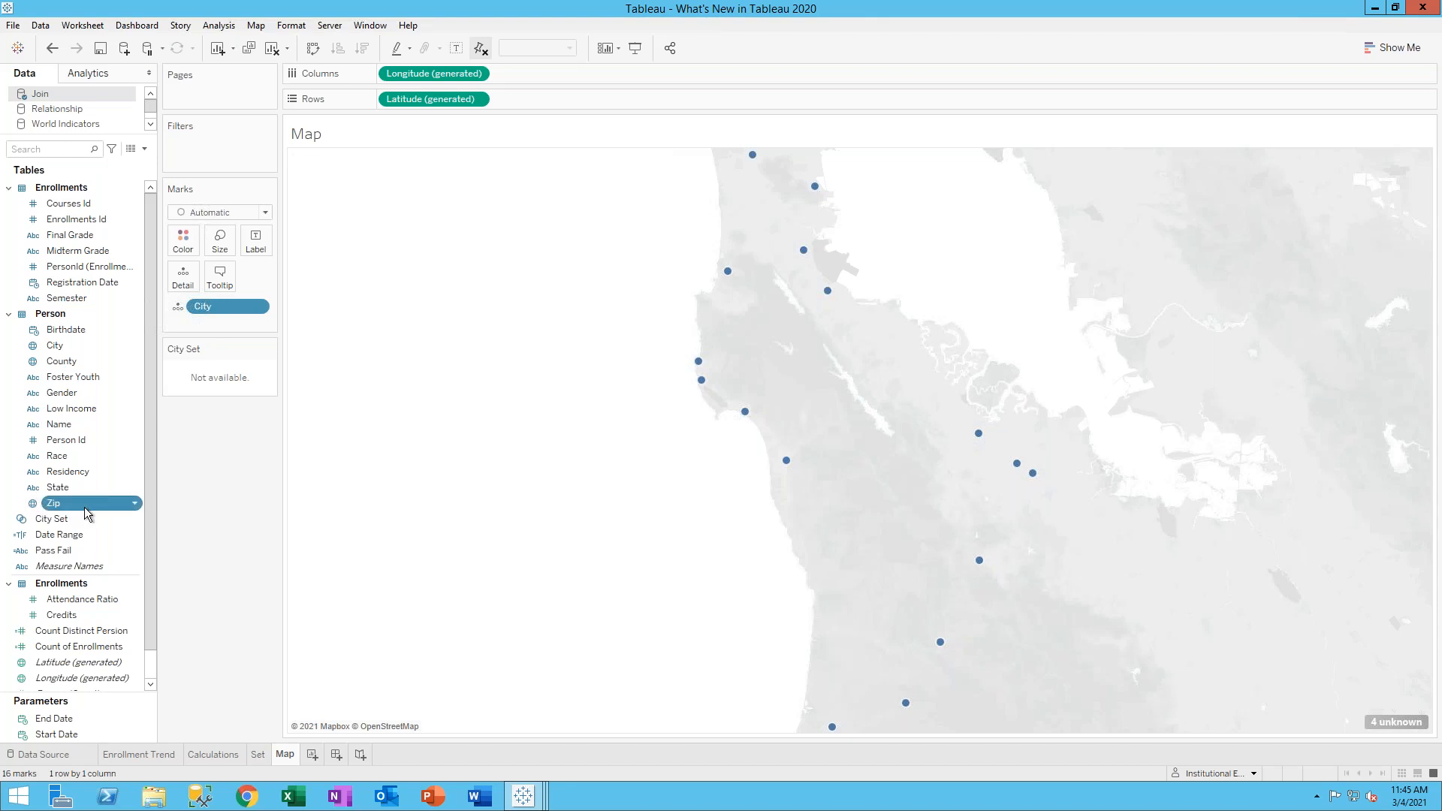
{"action": "left_click_drag", "start_coordinate": [83, 503], "coordinate": [353, 190]}
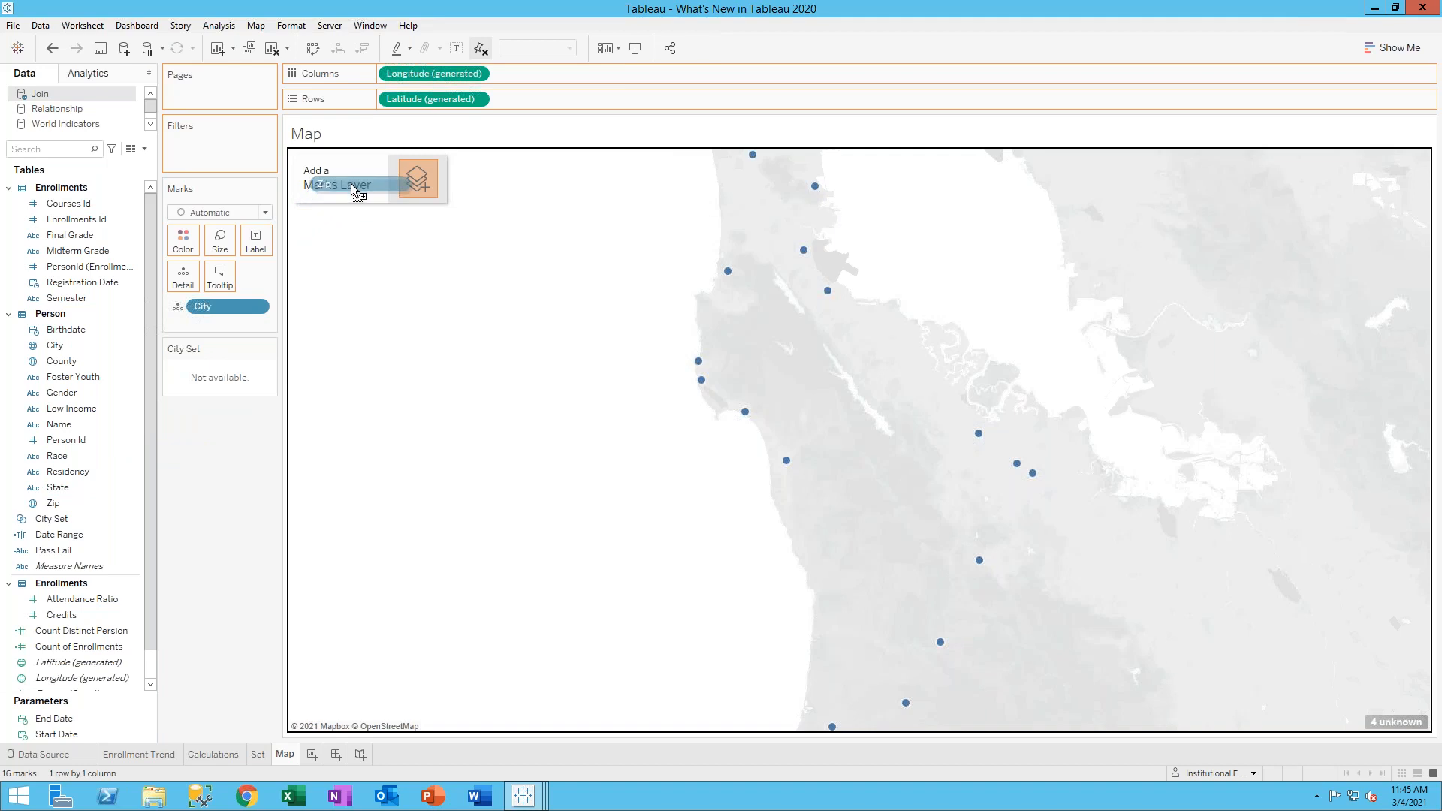
{"action": "left_click_drag", "start_coordinate": [353, 188], "coordinate": [353, 188]}
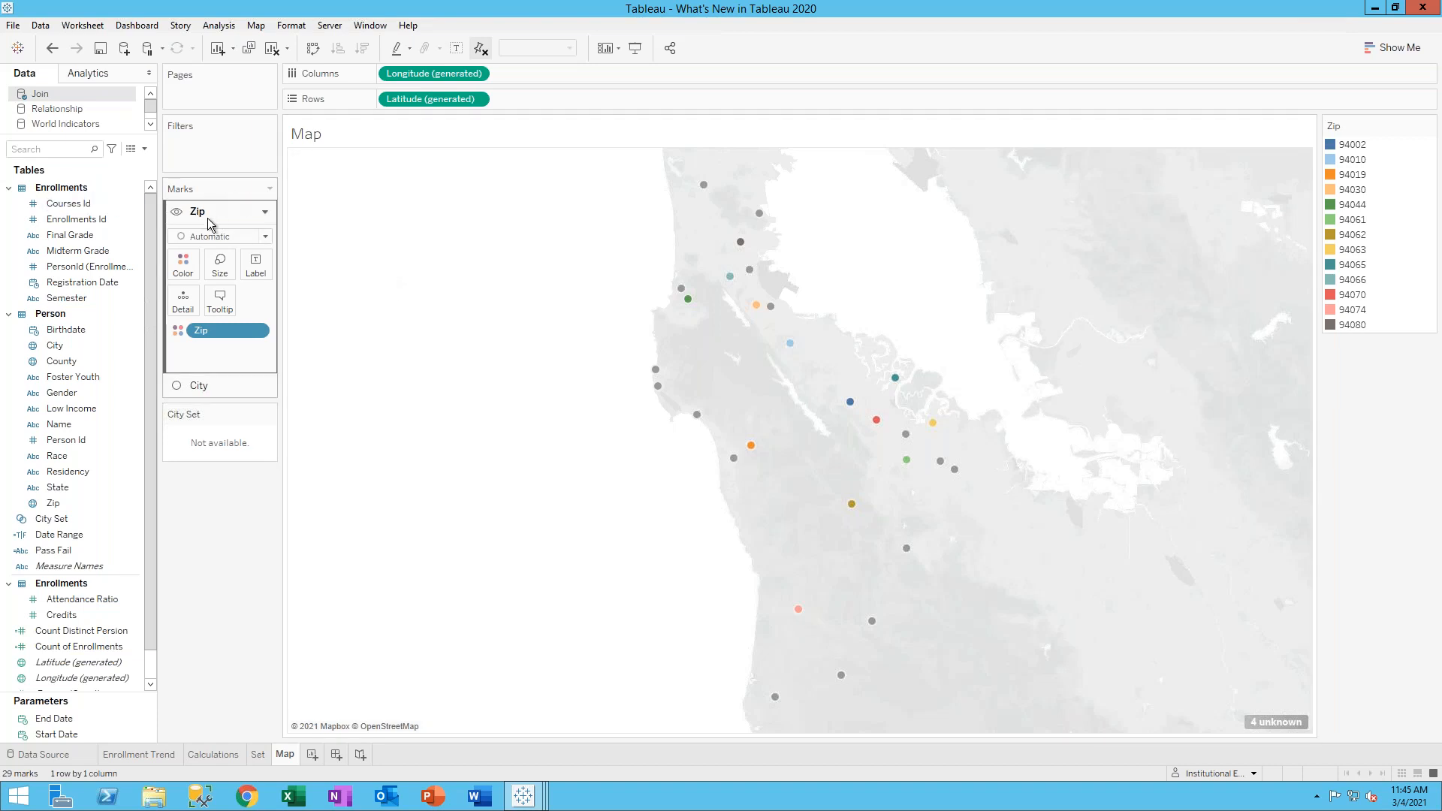
Compare the marks settings of the City and Zip layers and set the Zip layer's mark type to Map
{"action": "left_click", "coordinate": [218, 386]}
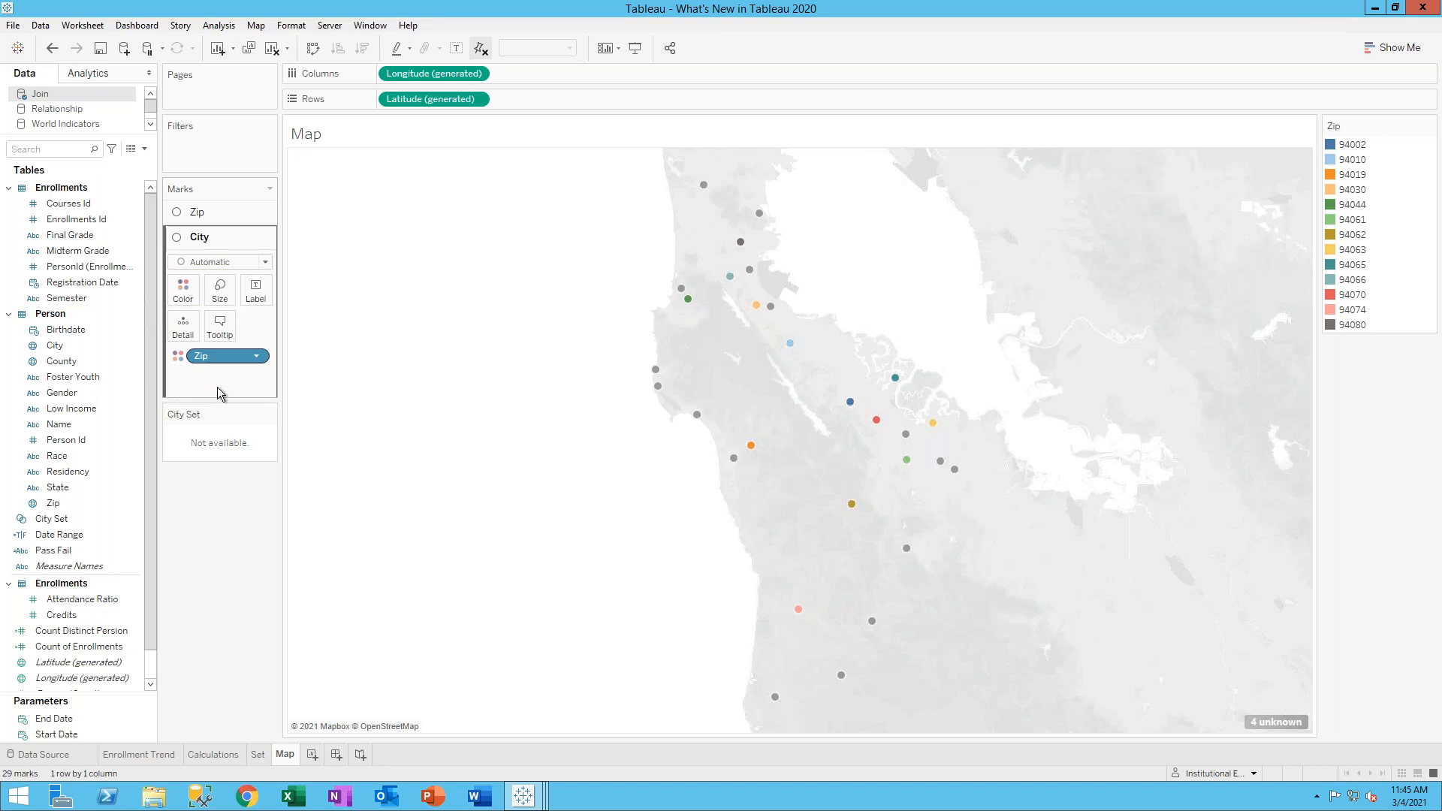
{"action": "left_click", "coordinate": [209, 213]}
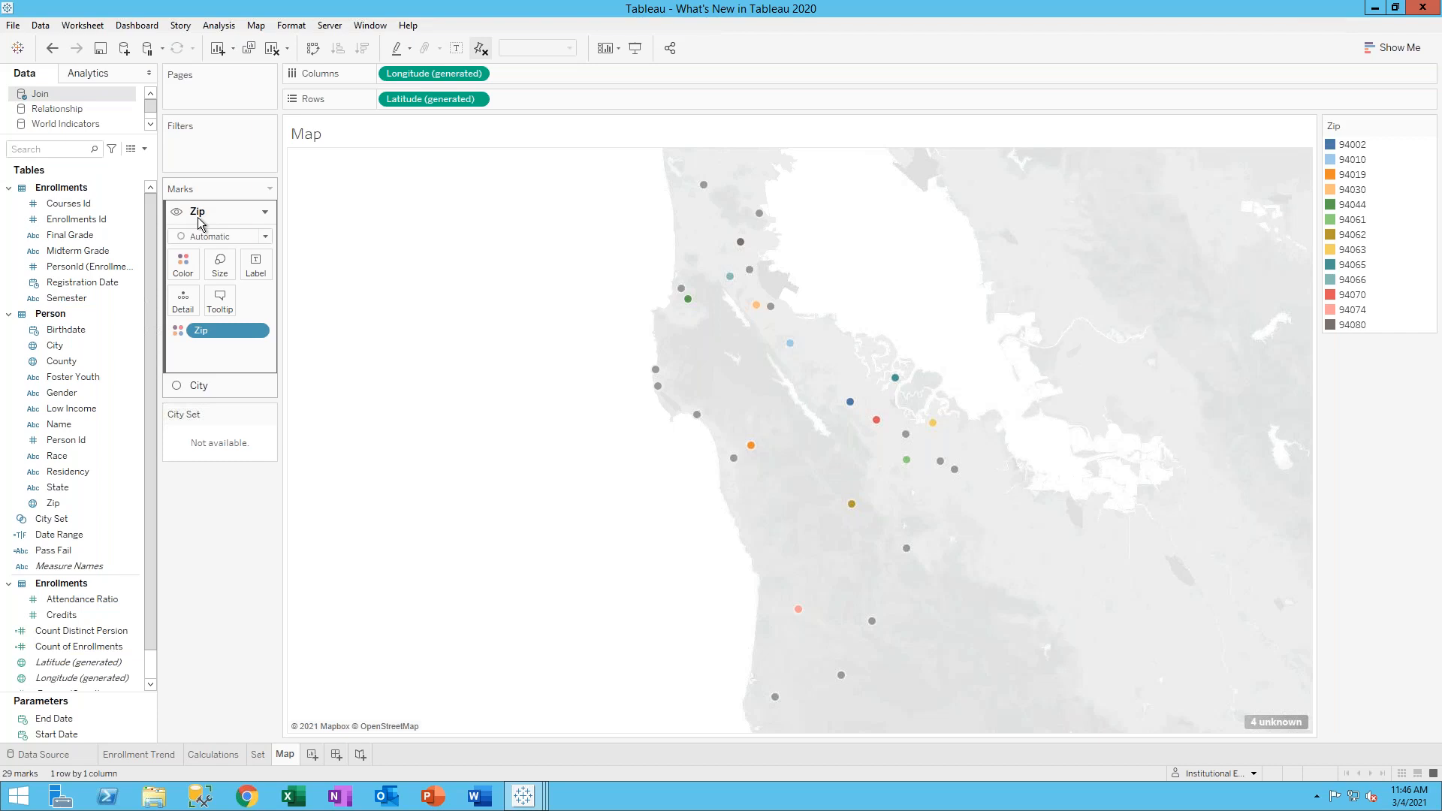
{"action": "left_click", "coordinate": [232, 385]}
{"action": "left_click", "coordinate": [224, 217]}
{"action": "left_click", "coordinate": [223, 236]}
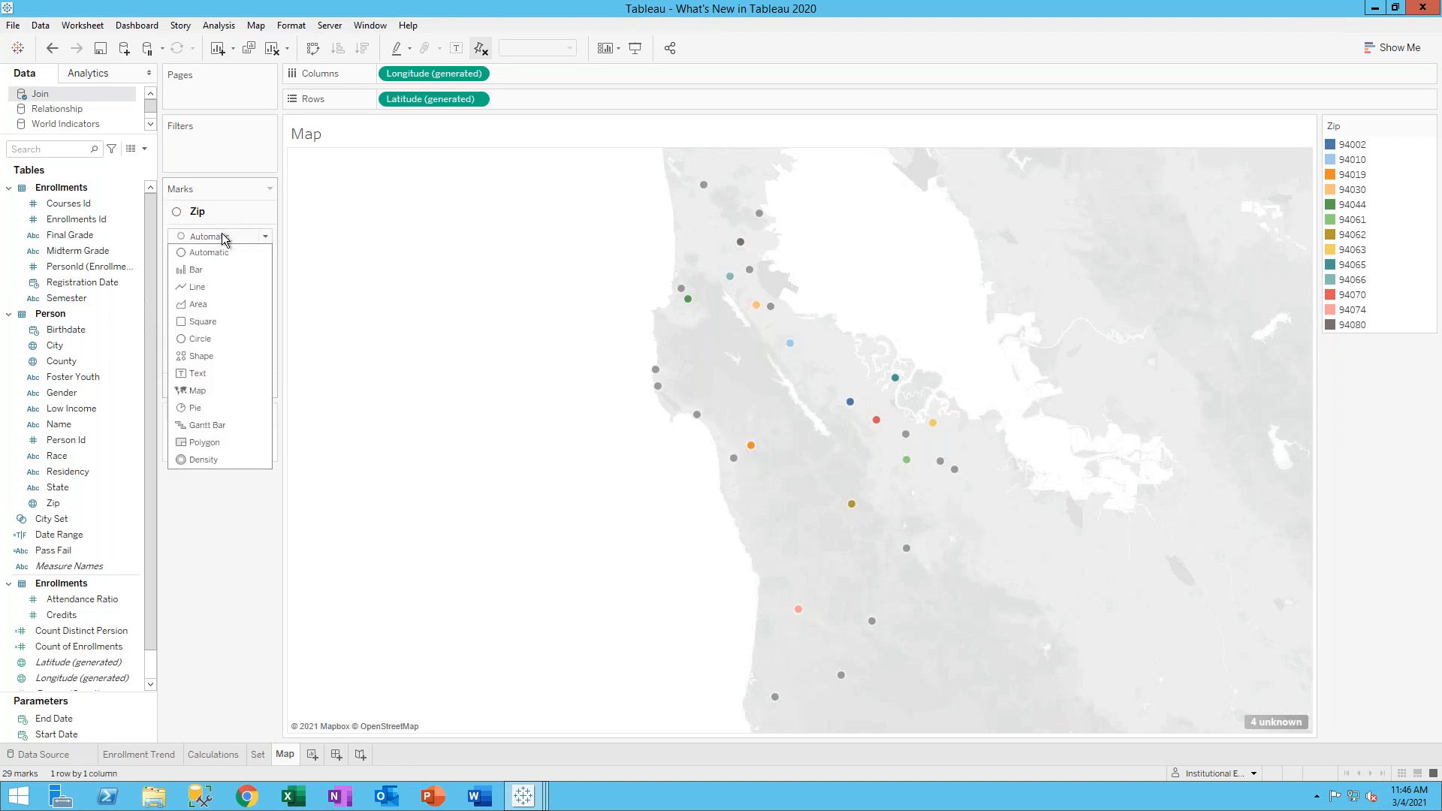
{"action": "left_click", "coordinate": [217, 390]}
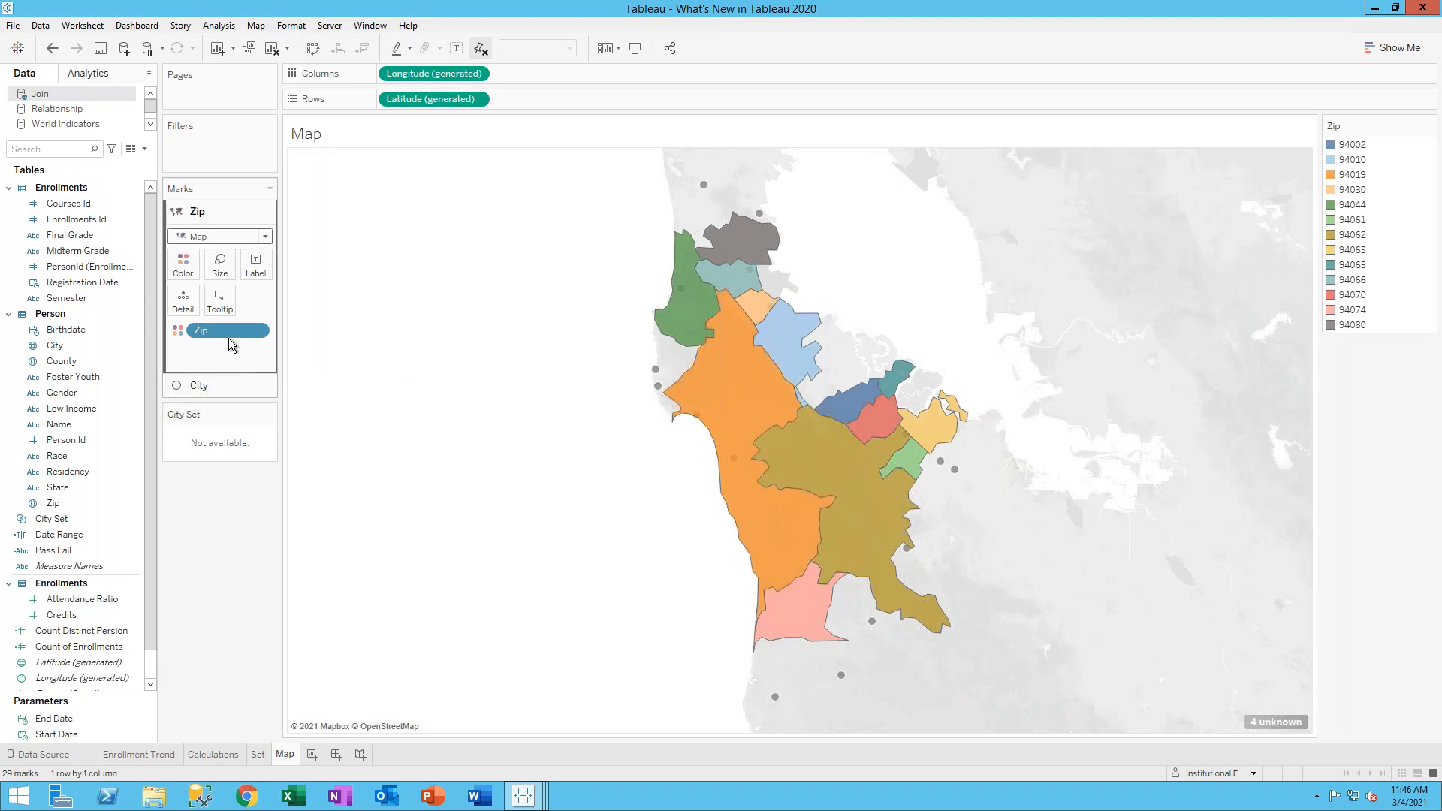
Add the Person table's County field to the map as a new marks layer and set its mark type to Density
{"action": "left_click", "coordinate": [199, 386]}
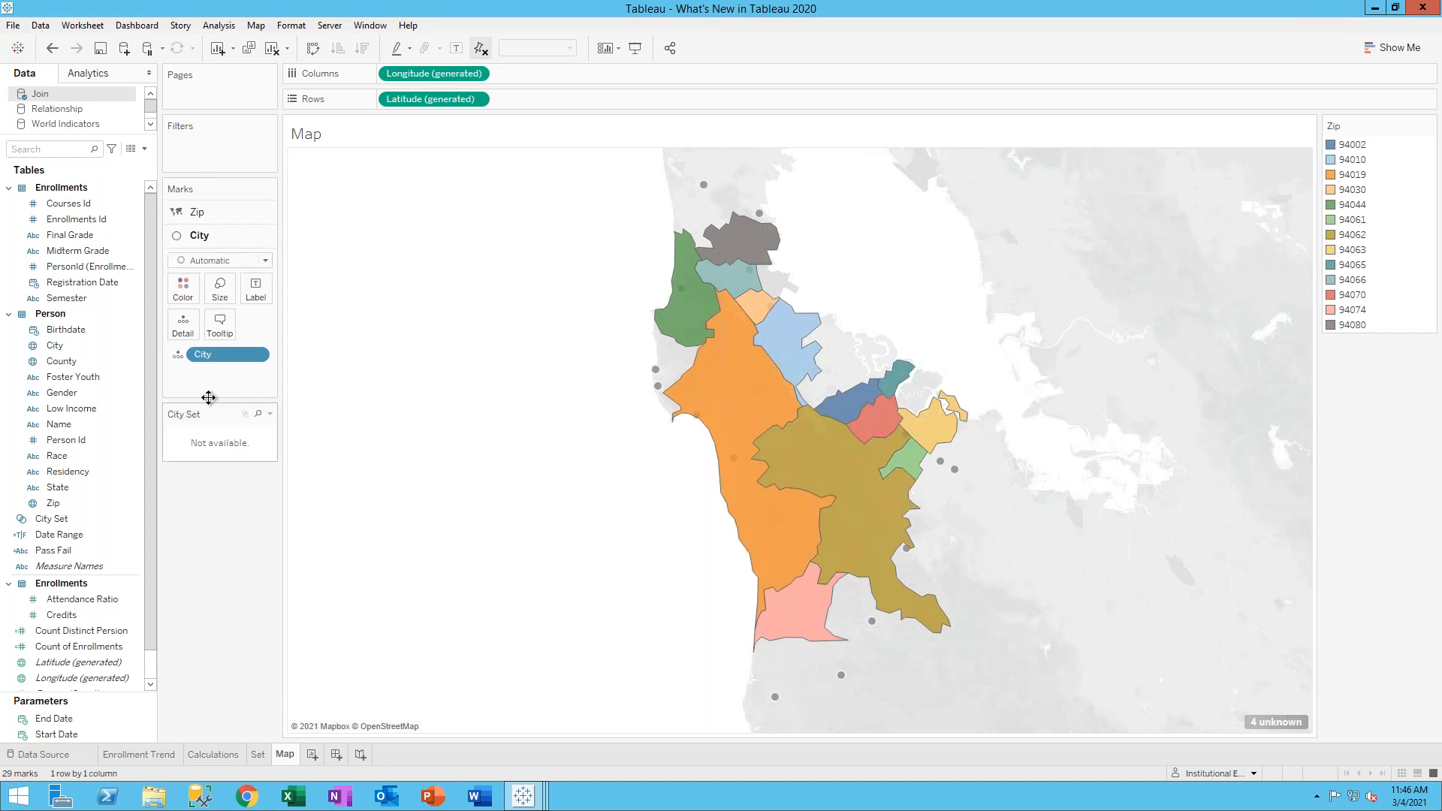
{"action": "left_click", "coordinate": [197, 212]}
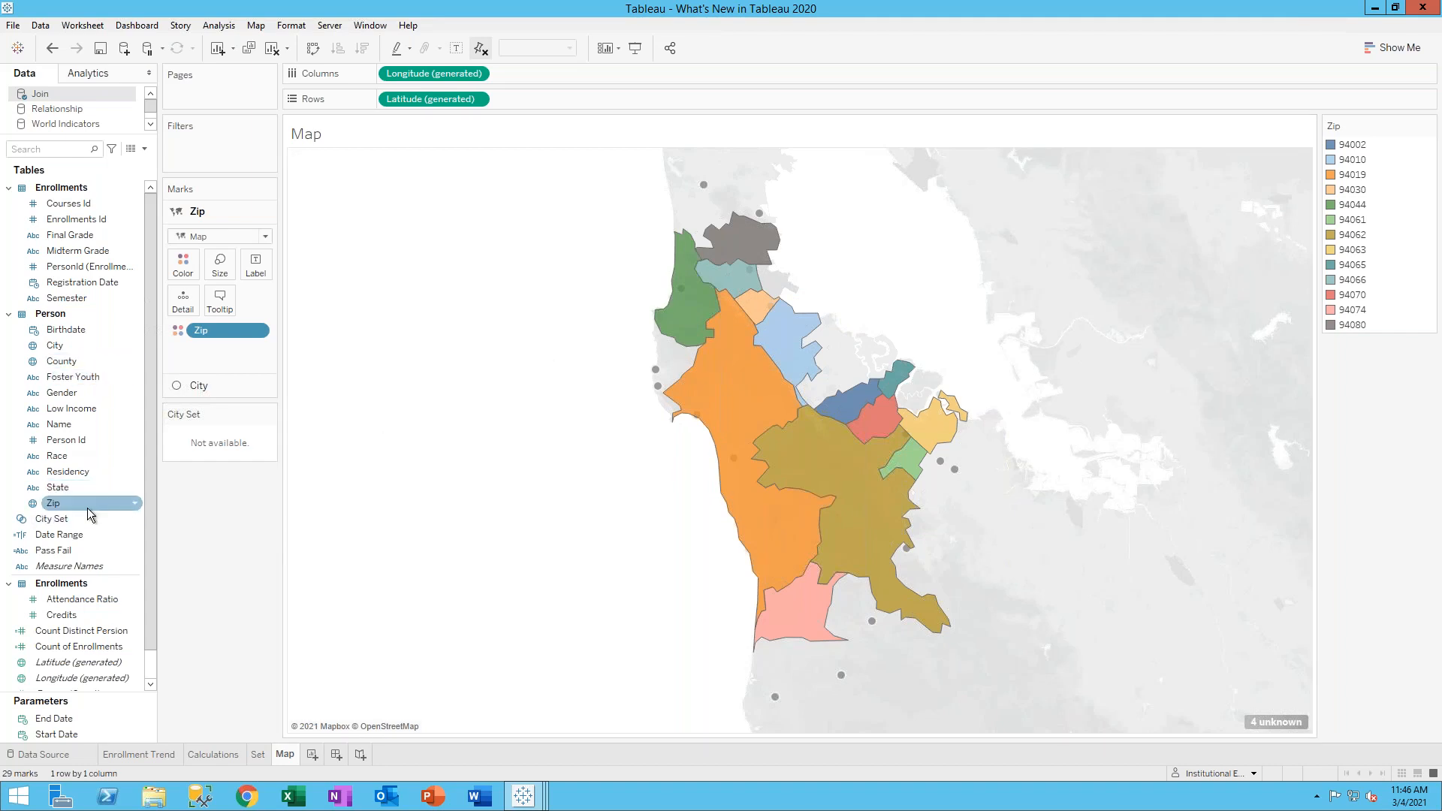
{"action": "left_click_drag", "start_coordinate": [61, 361], "coordinate": [367, 208]}
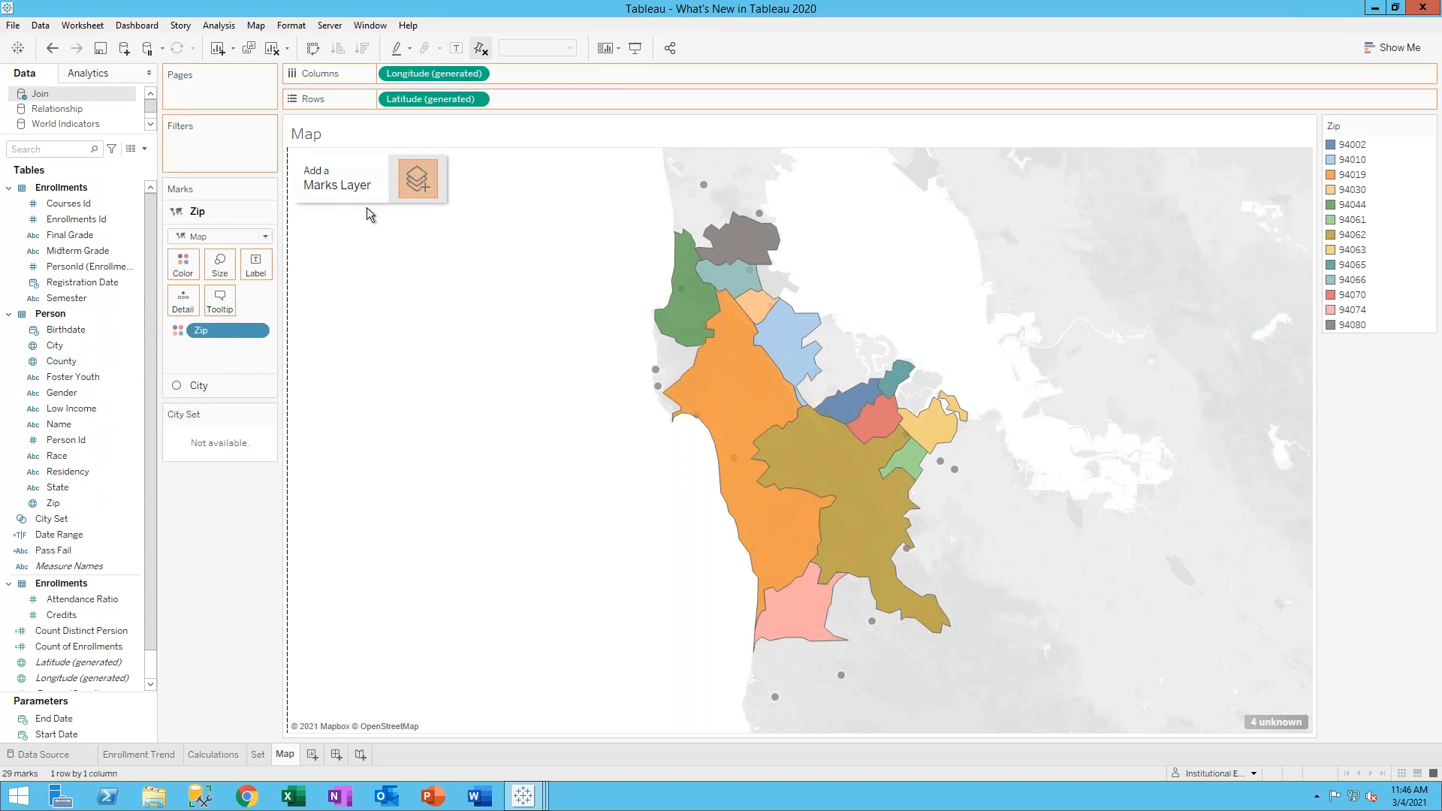
{"action": "left_click", "coordinate": [205, 236]}
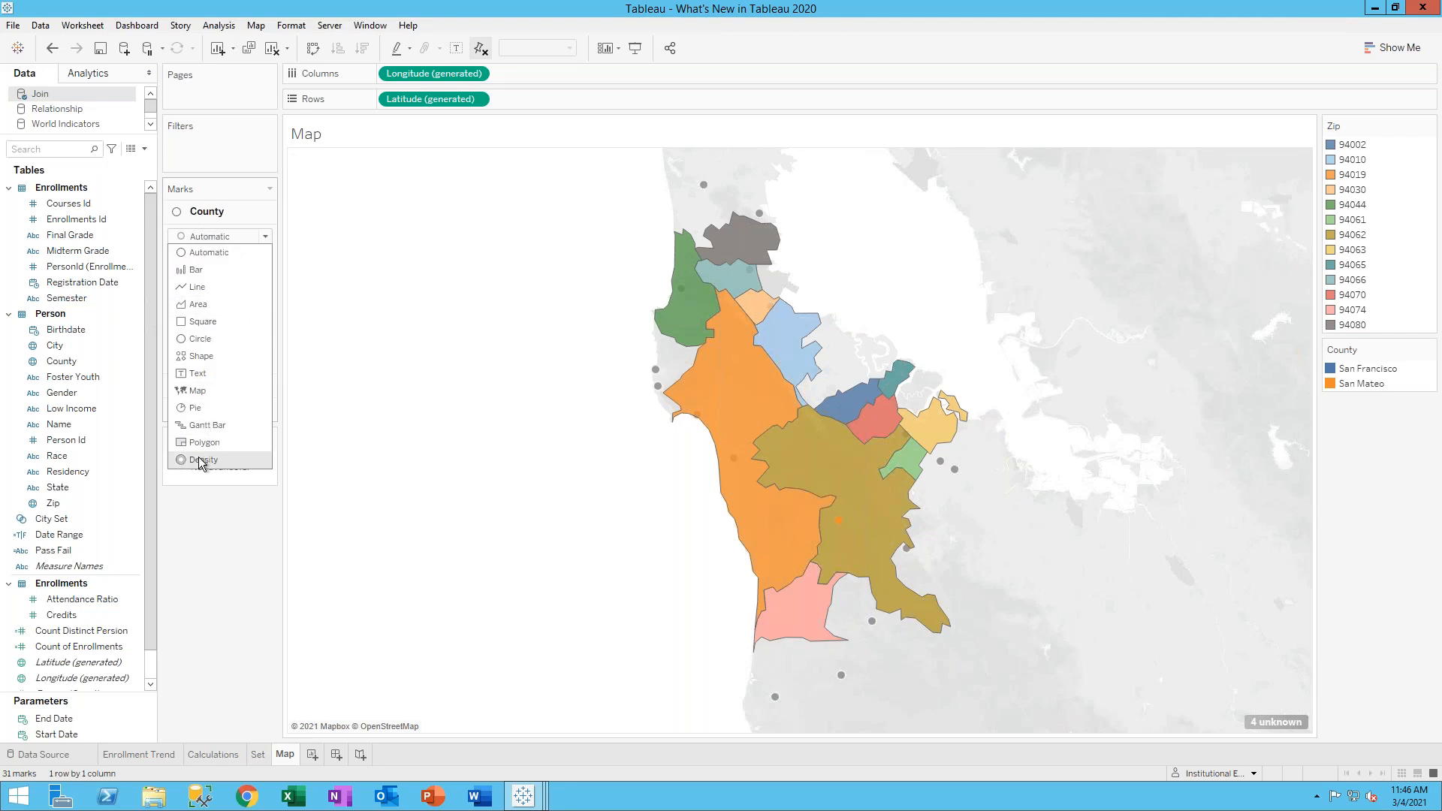
{"action": "left_click", "coordinate": [269, 478]}
{"action": "mouse_move", "coordinate": [841, 527]}
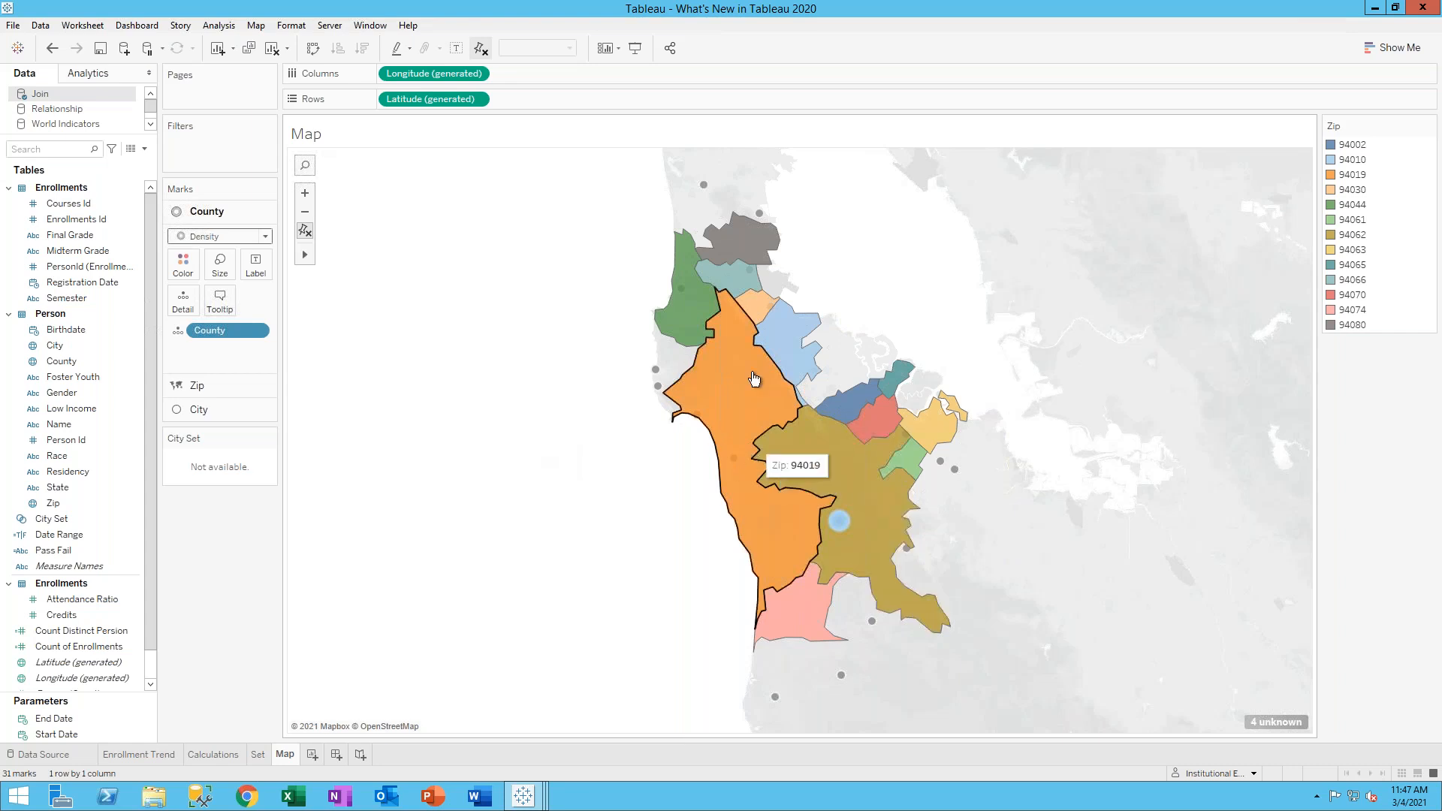
{"action": "left_click", "coordinate": [219, 386]}
{"action": "left_click", "coordinate": [202, 409]}
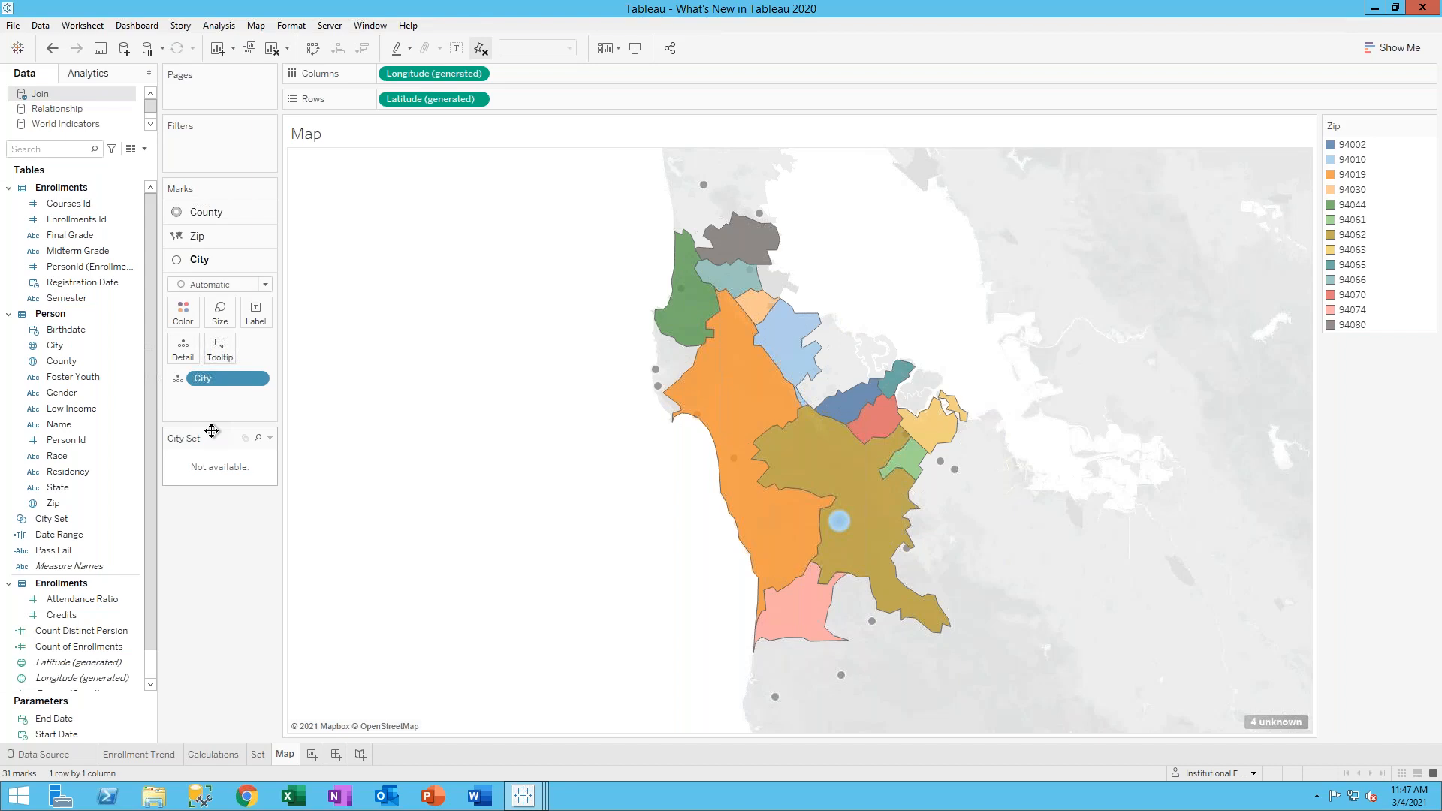
Open the Map & Spatial Analysis workbook from the recent workbooks, dismiss the update notice and maximize the workbook
{"action": "left_click", "coordinate": [73, 377]}
{"action": "left_click", "coordinate": [18, 47]}
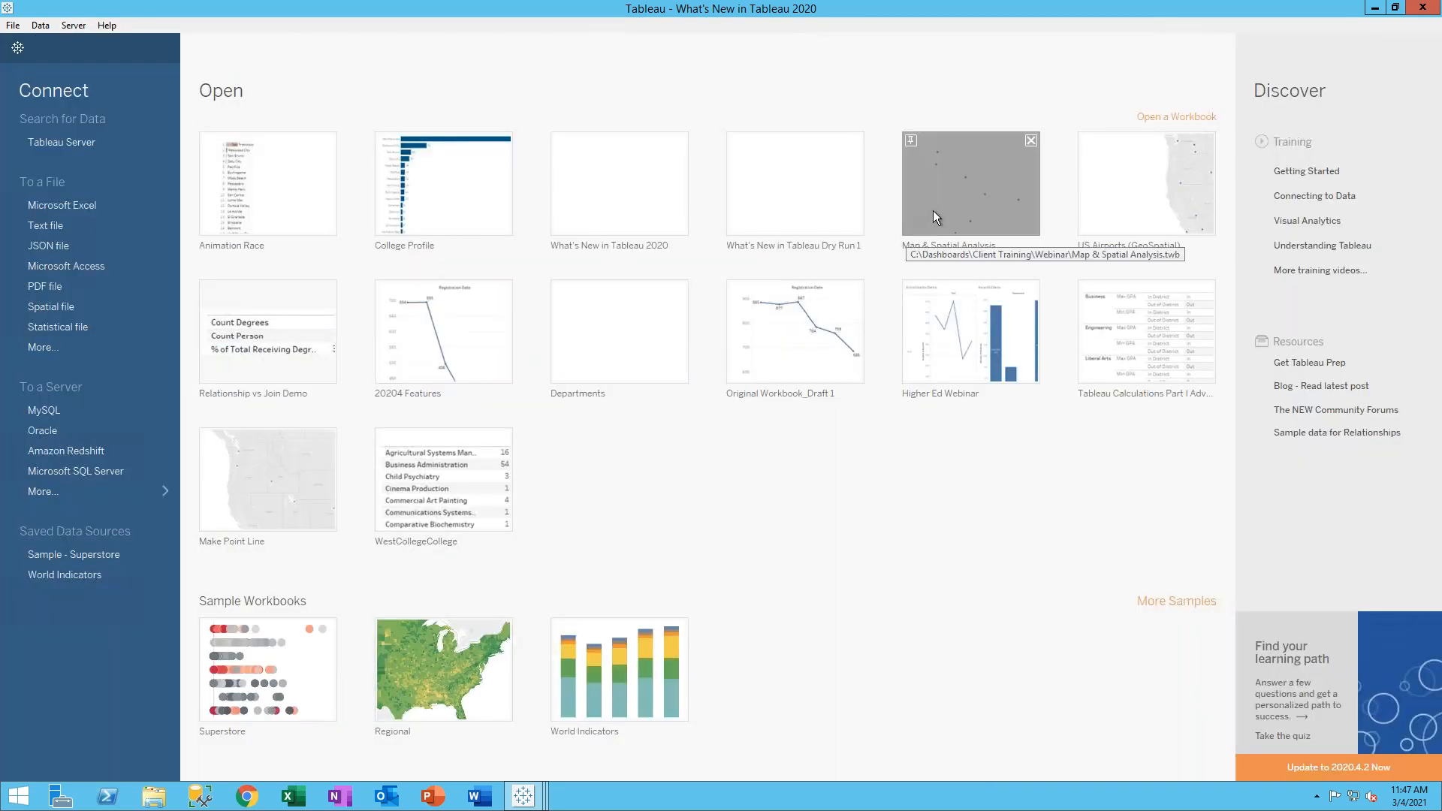
{"action": "left_click", "coordinate": [17, 47]}
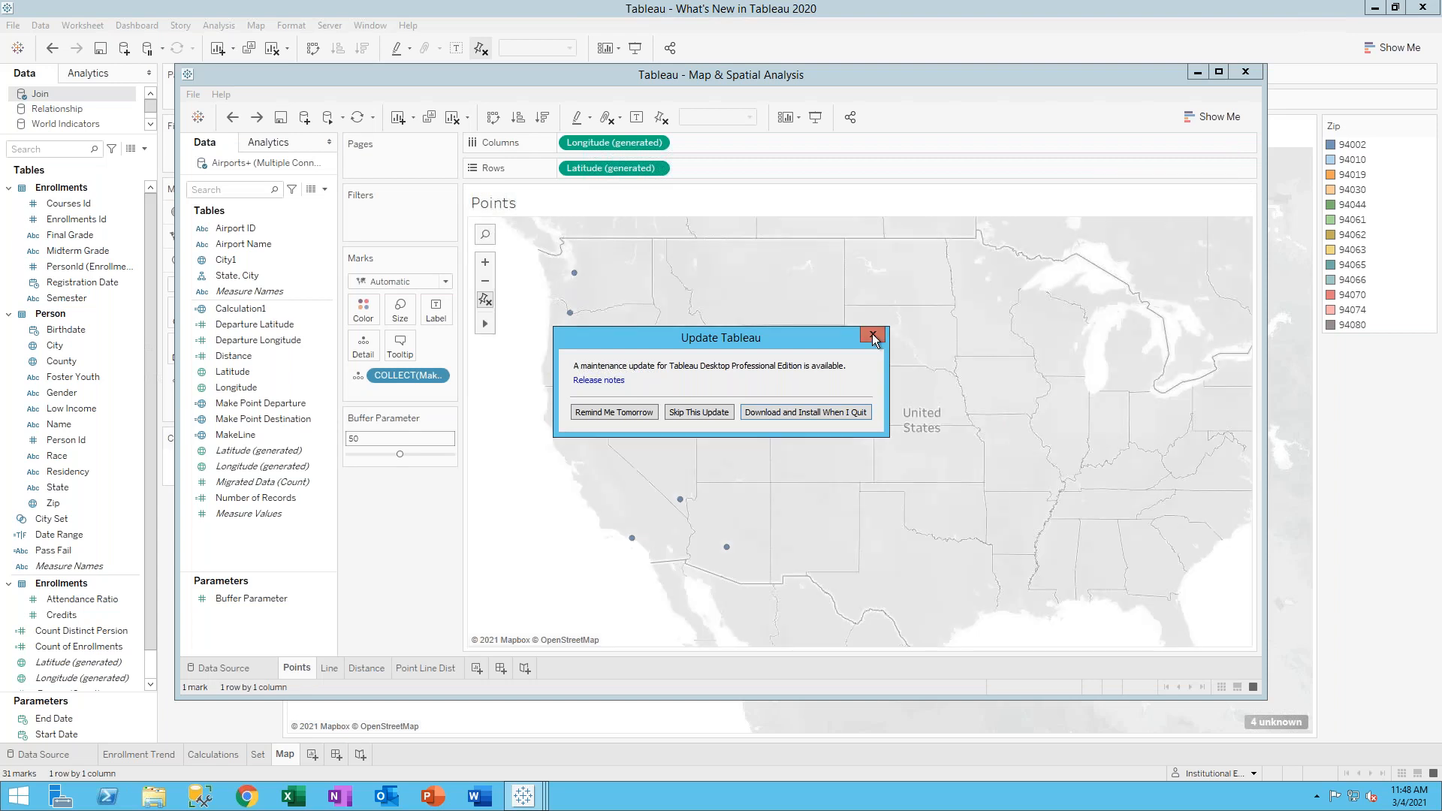
{"action": "left_click", "coordinate": [873, 334]}
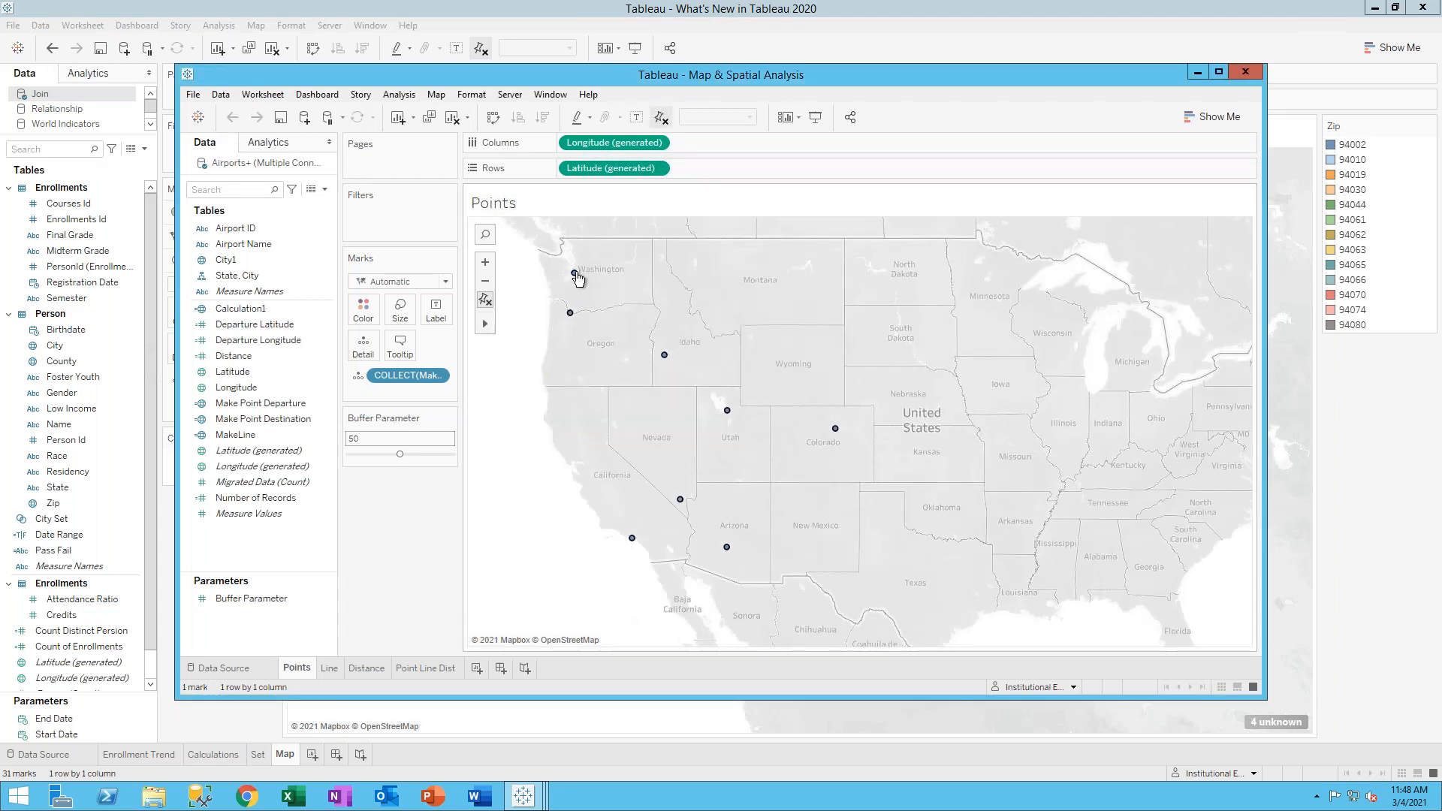
{"action": "left_click", "coordinate": [1220, 71]}
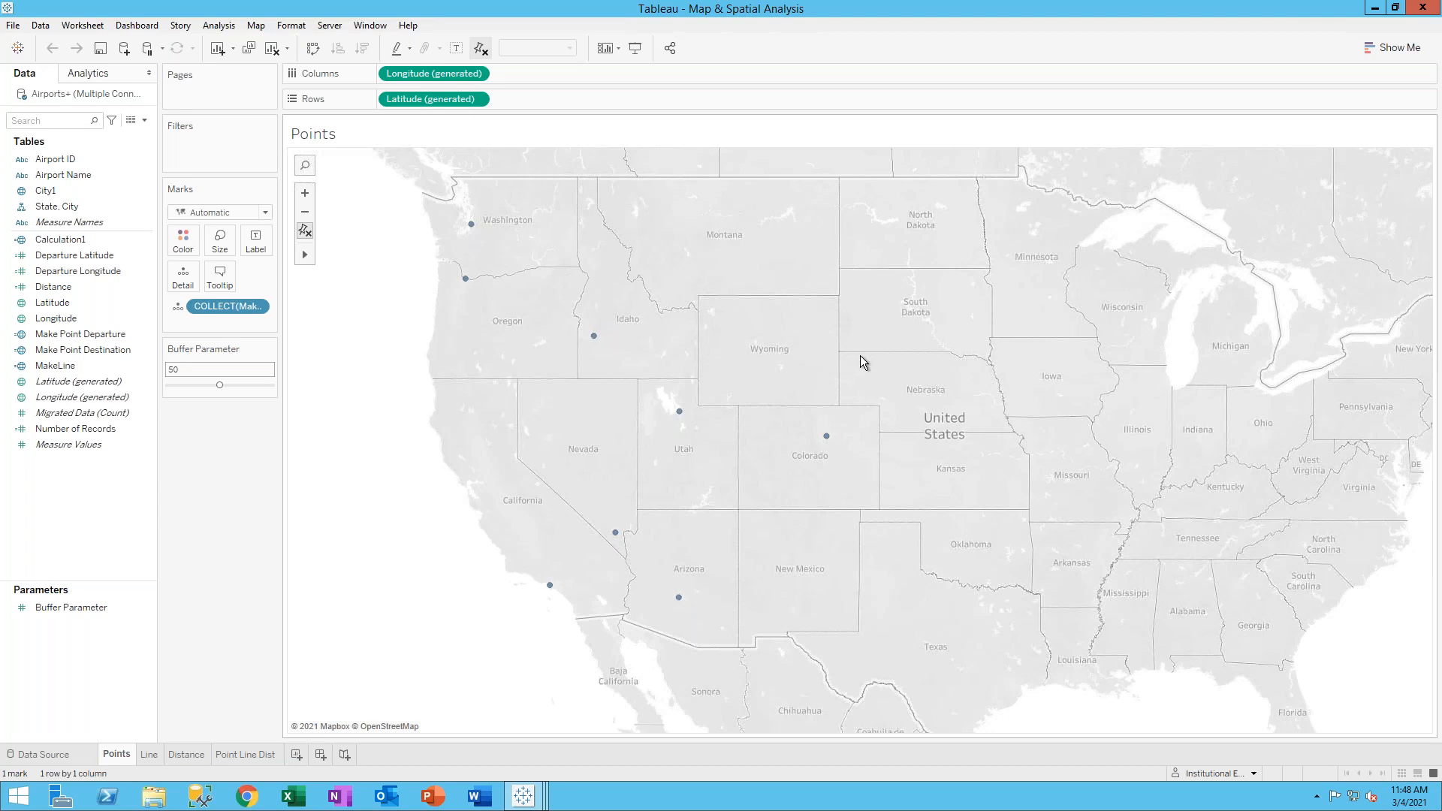
Examine the formula of the Make Point Destination calculated field
{"action": "left_click", "coordinate": [104, 350]}
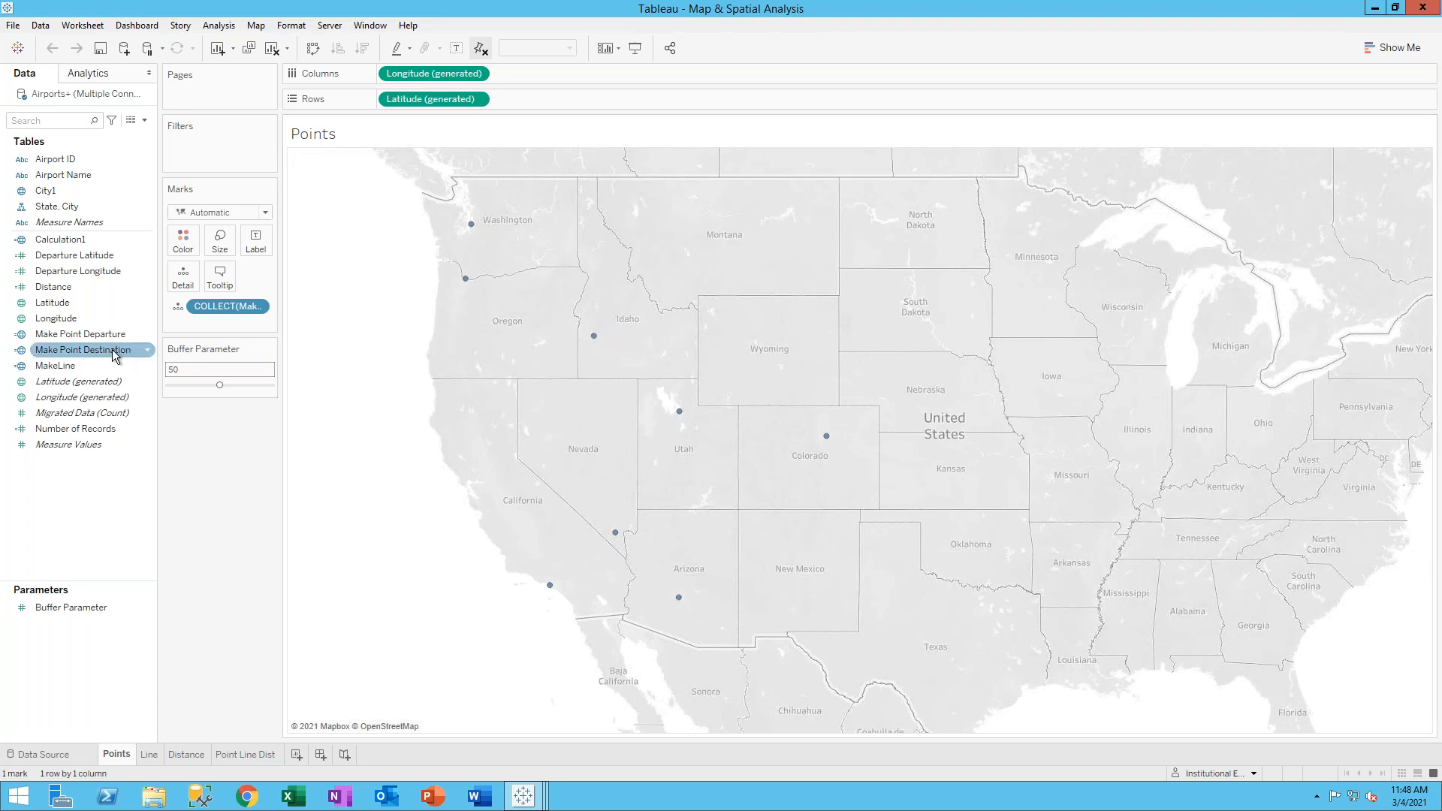
{"action": "right_click", "coordinate": [56, 351]}
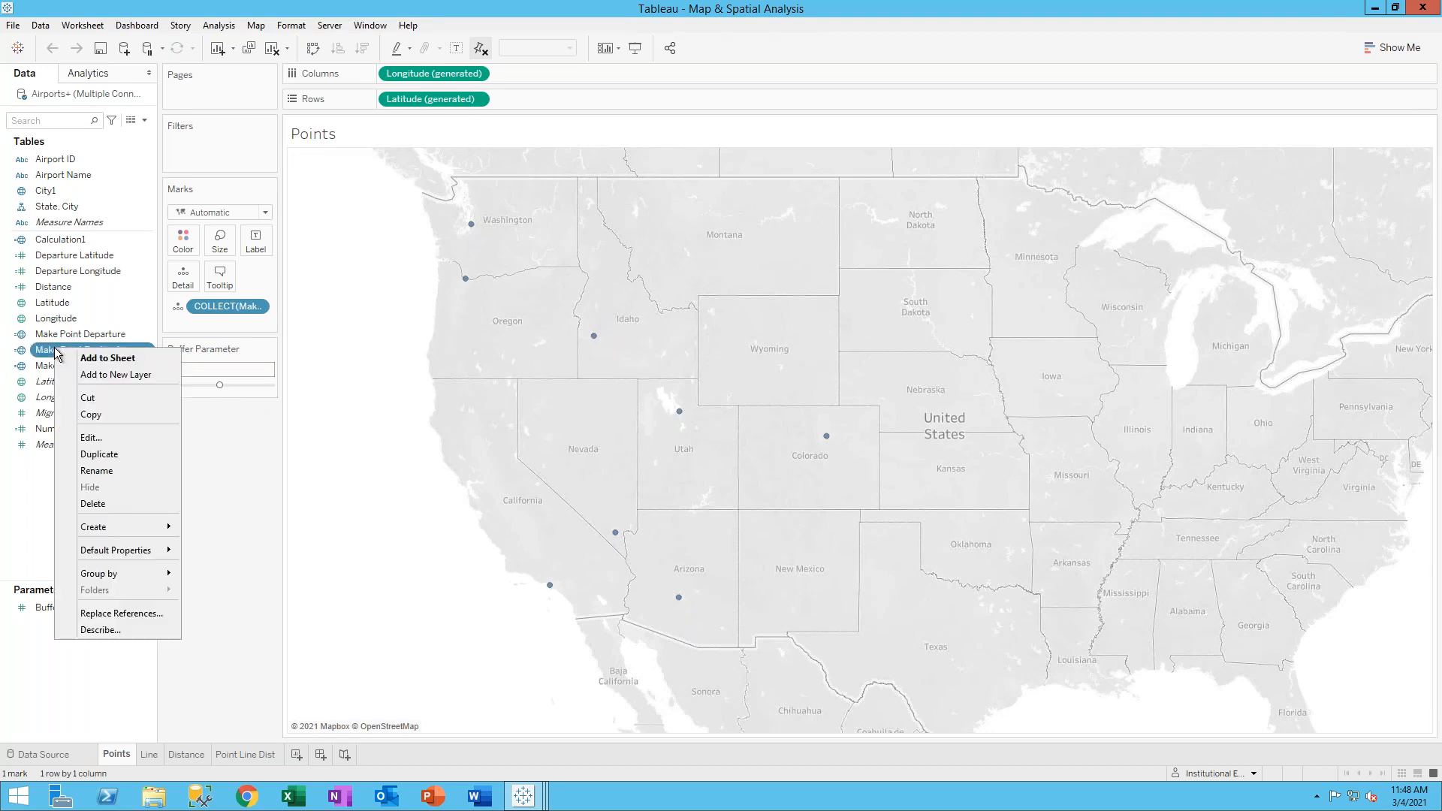
{"action": "left_click", "coordinate": [94, 439]}
{"action": "left_click", "coordinate": [611, 301]}
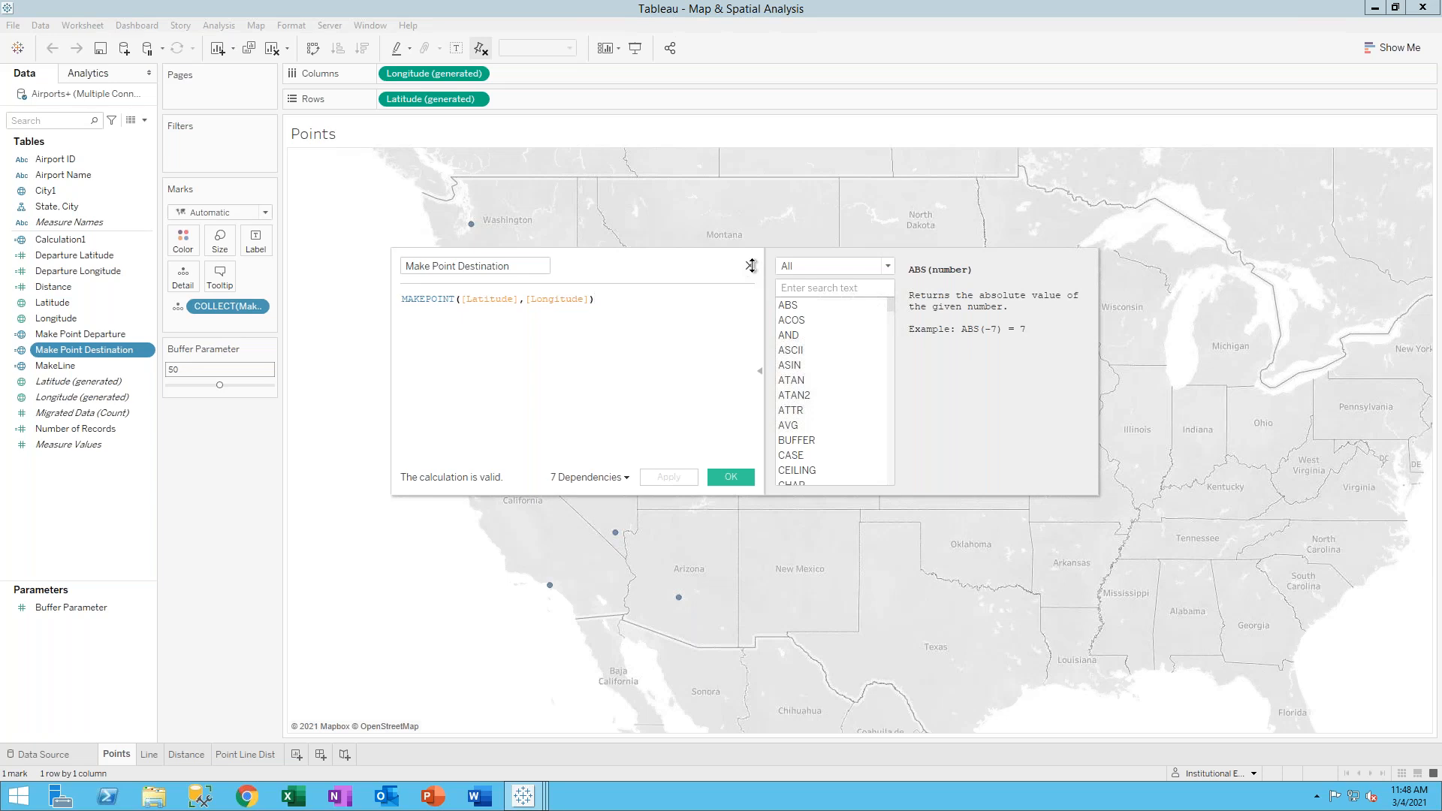
{"action": "left_click", "coordinate": [750, 265]}
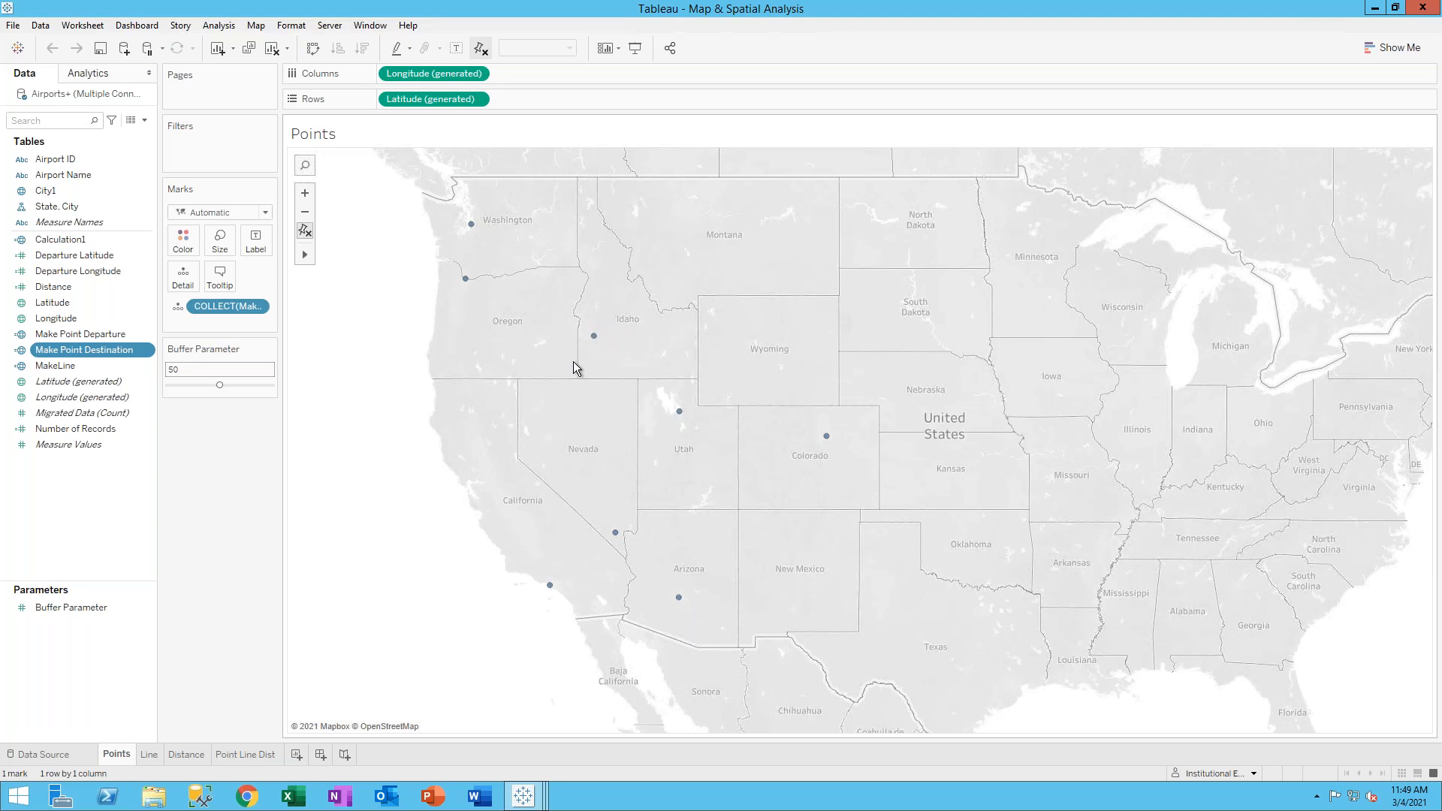
Create a calculated field named Buffer with the formula BUFFER([Make Point Destination],100,"mi")
{"action": "right_click", "coordinate": [97, 466]}
{"action": "left_click", "coordinate": [170, 474]}
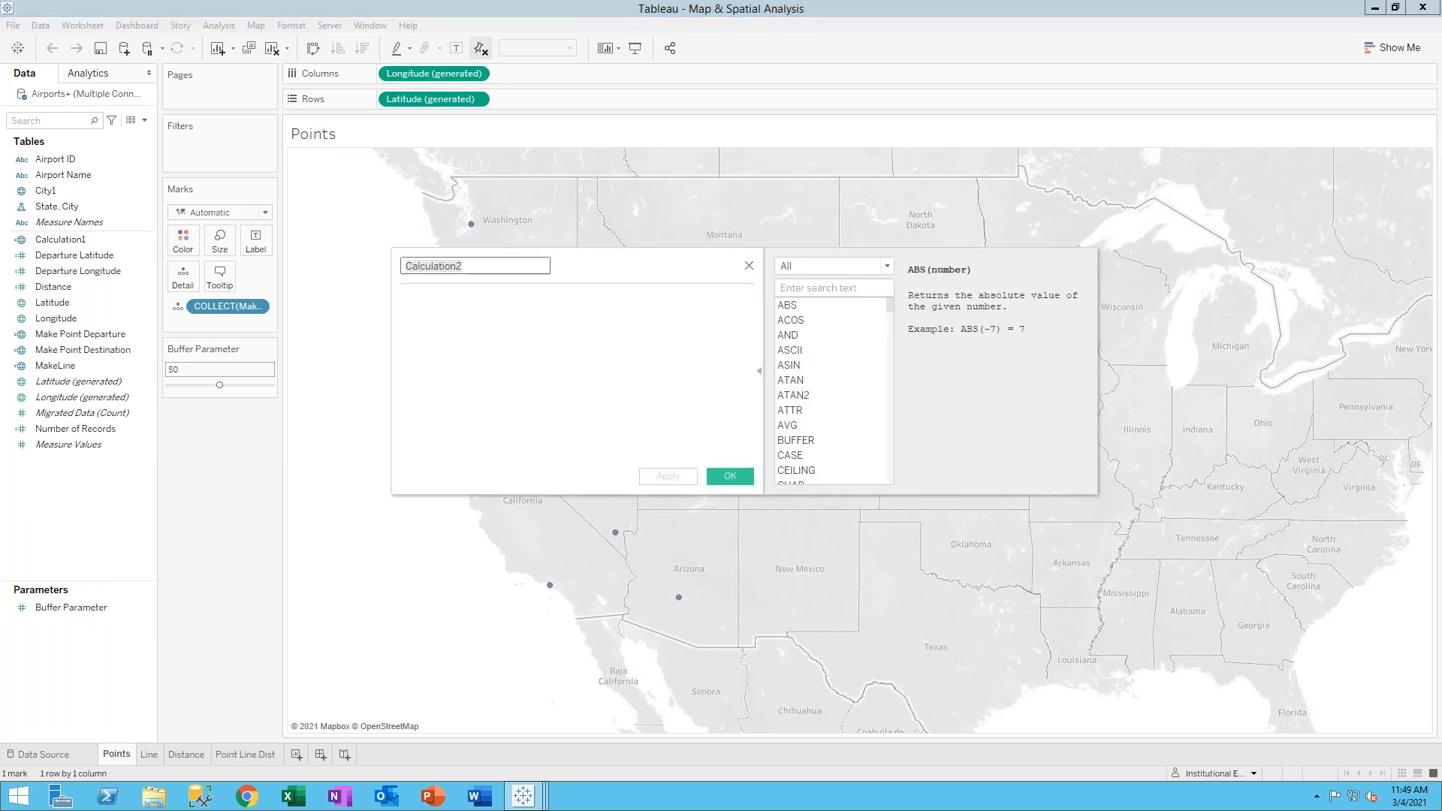
{"action": "key", "text": "ctrl+a"}
{"action": "key", "text": "BackSpace"}
{"action": "type", "text": "Buffer"}
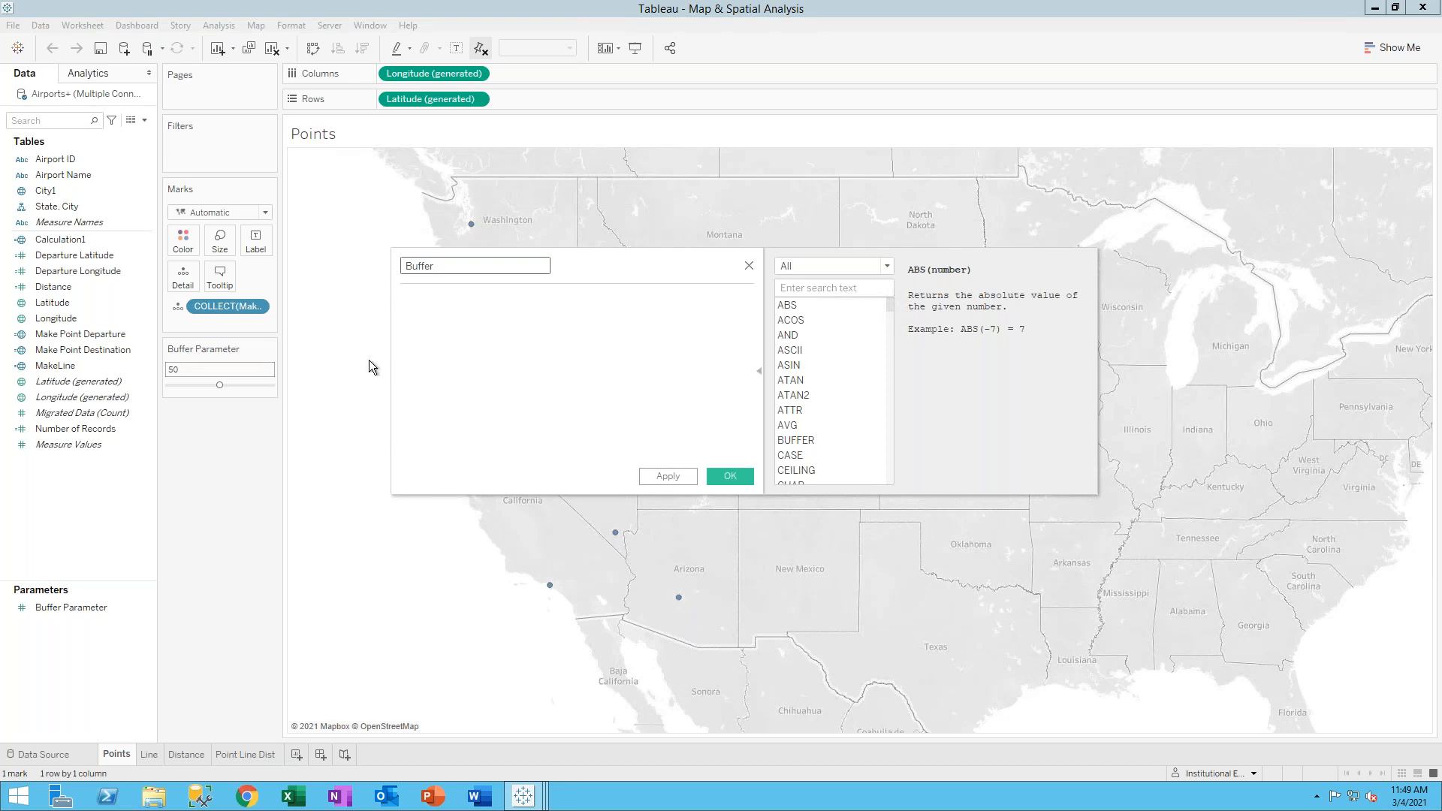
{"action": "left_click", "coordinate": [461, 311]}
{"action": "type", "text": "BUFFER([Make Point Destination],100,\"mi\")"}
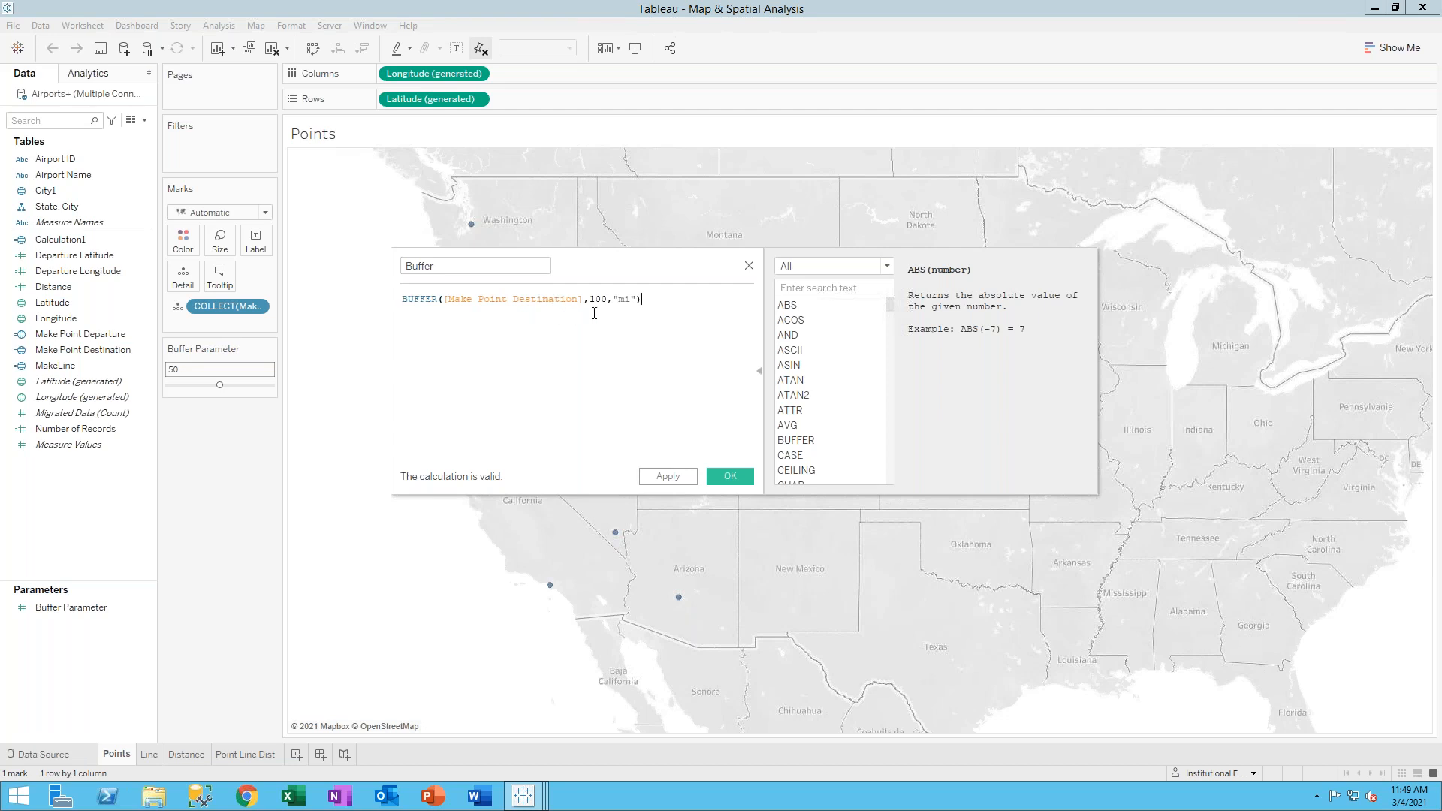
Save the Buffer calculation and add it to the Points map as a new marks layer
{"action": "left_click_drag", "start_coordinate": [591, 298], "coordinate": [607, 298]}
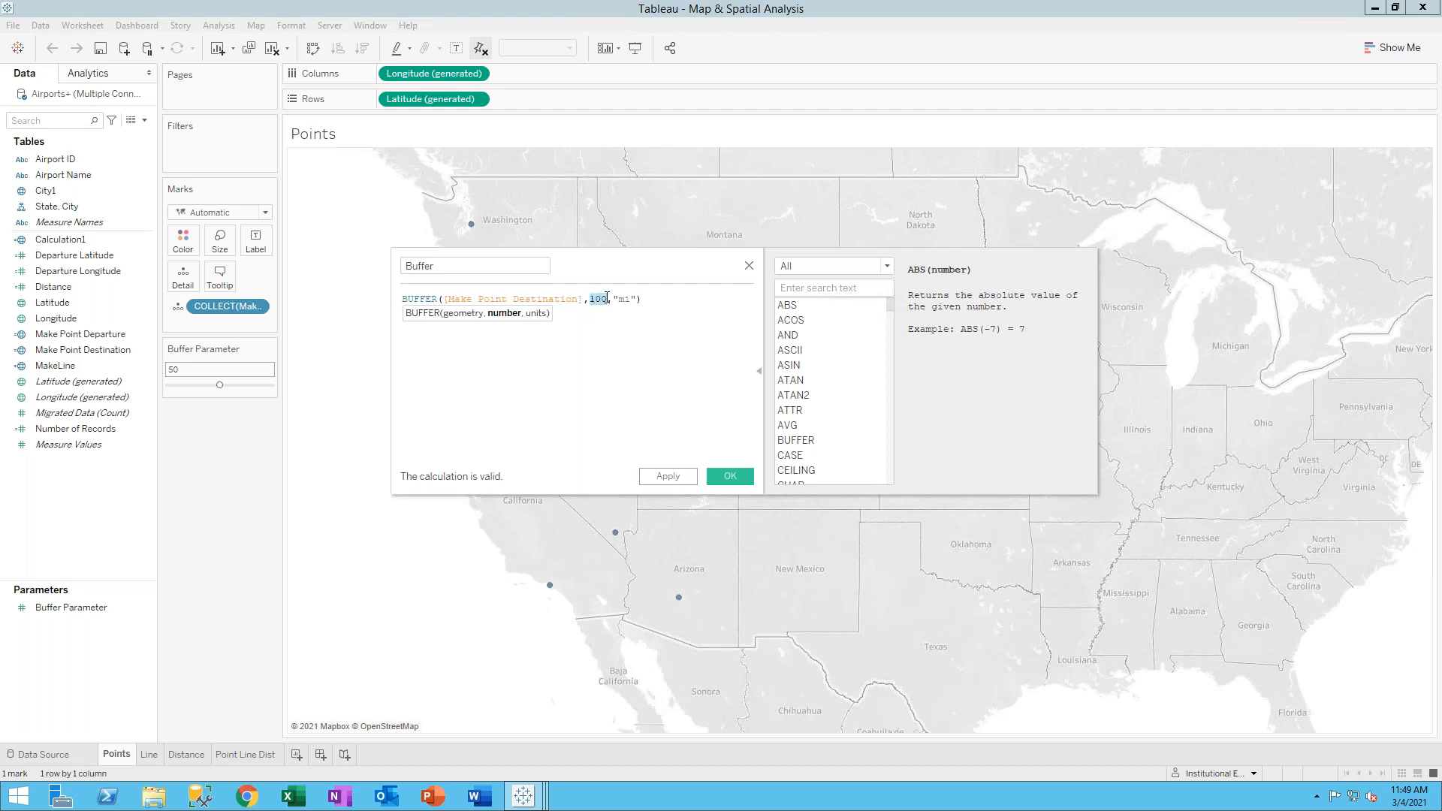
{"action": "left_click_drag", "start_coordinate": [619, 298], "coordinate": [630, 298]}
{"action": "left_click", "coordinate": [622, 362]}
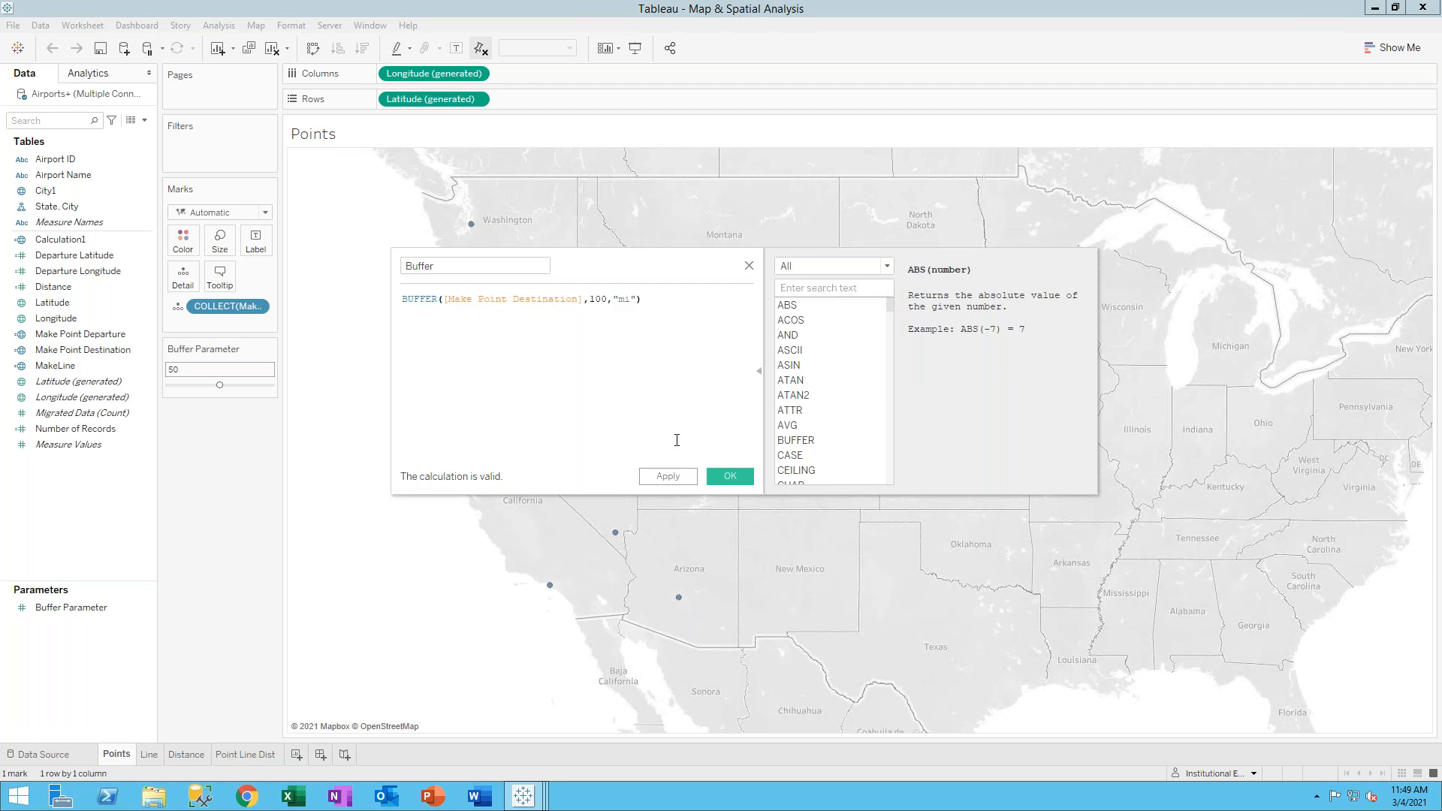
{"action": "left_click", "coordinate": [673, 483]}
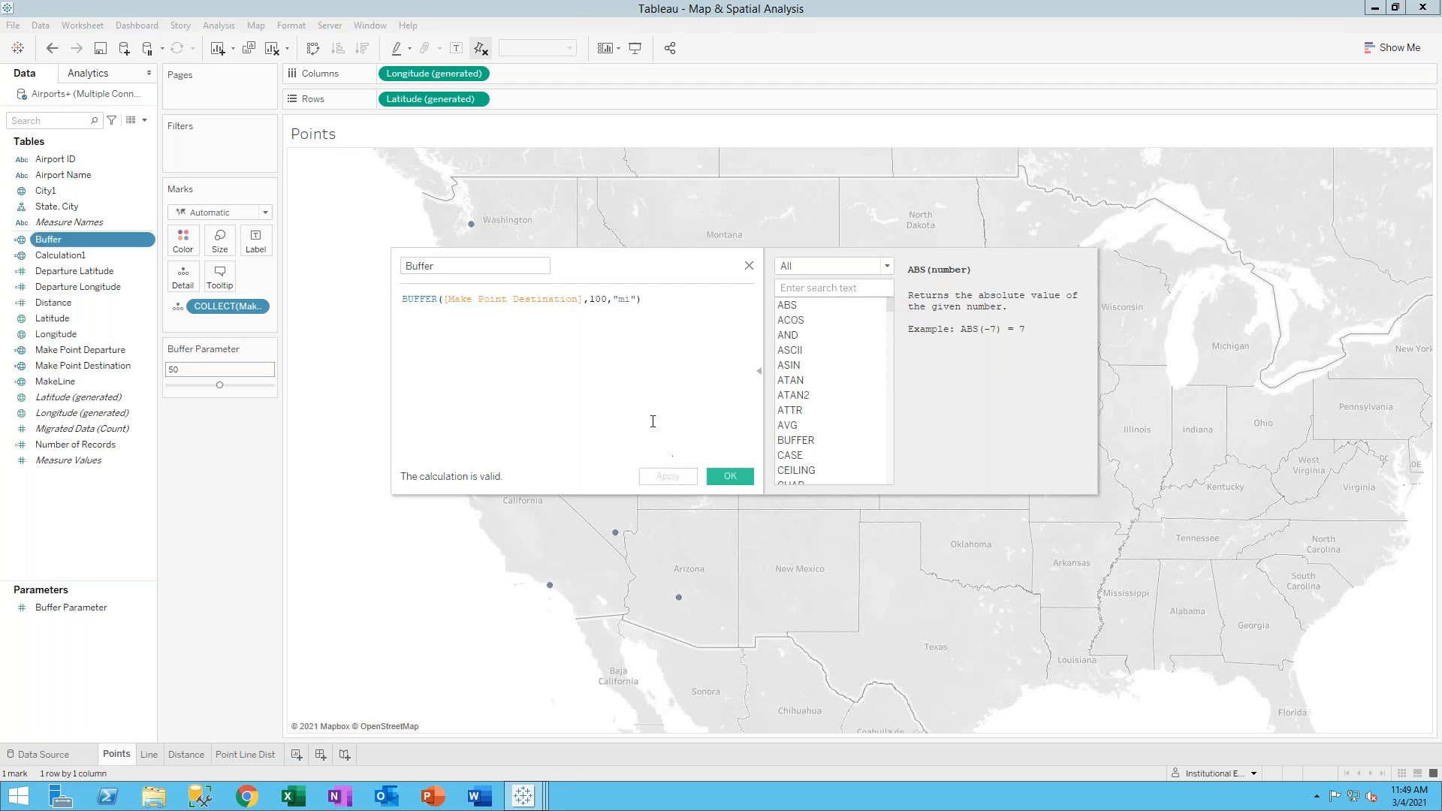
{"action": "left_click", "coordinate": [735, 478]}
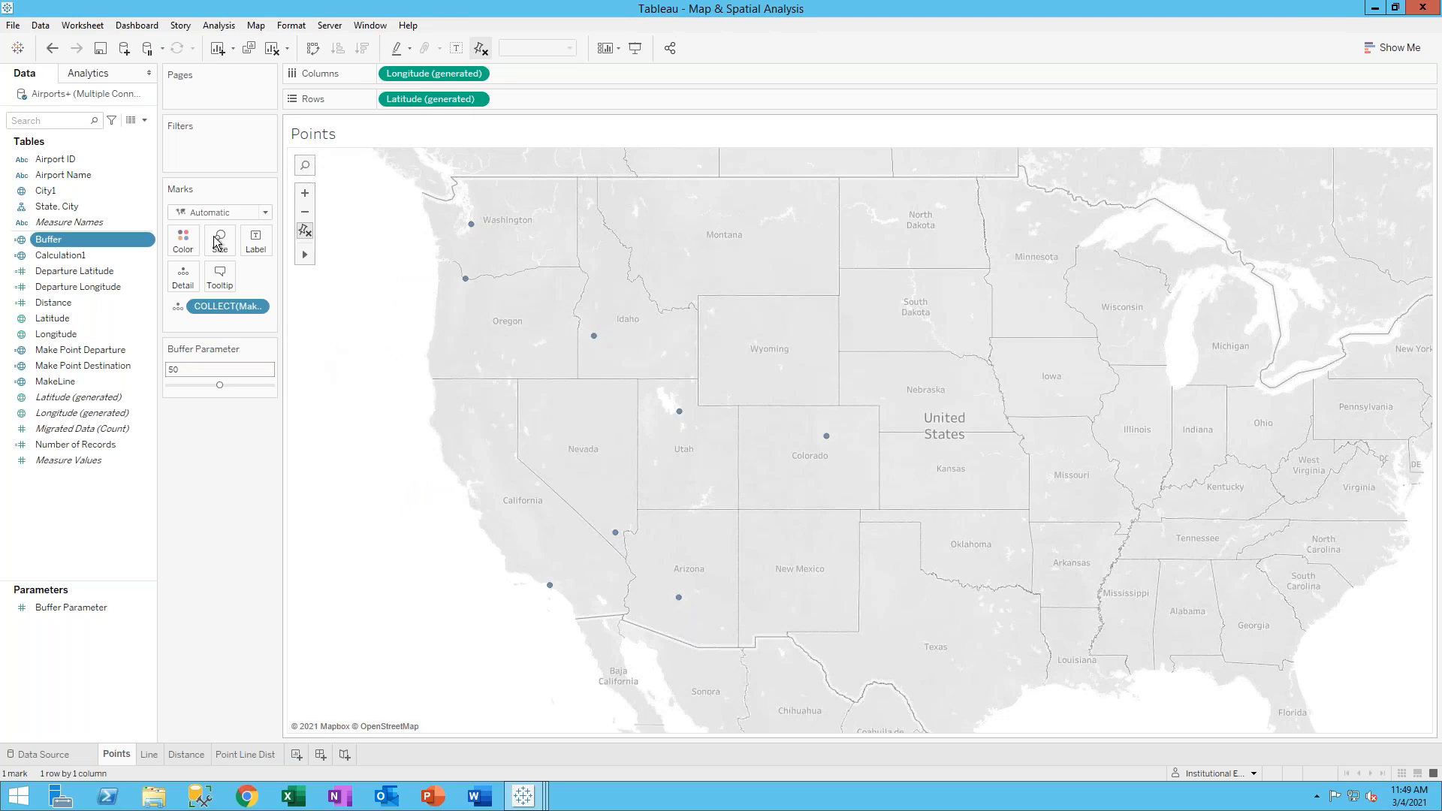
{"action": "mouse_move", "coordinate": [109, 245]}
{"action": "left_mouse_down"}
{"action": "mouse_move", "coordinate": [332, 197]}
{"action": "mouse_move", "coordinate": [387, 201]}
{"action": "left_mouse_up"}
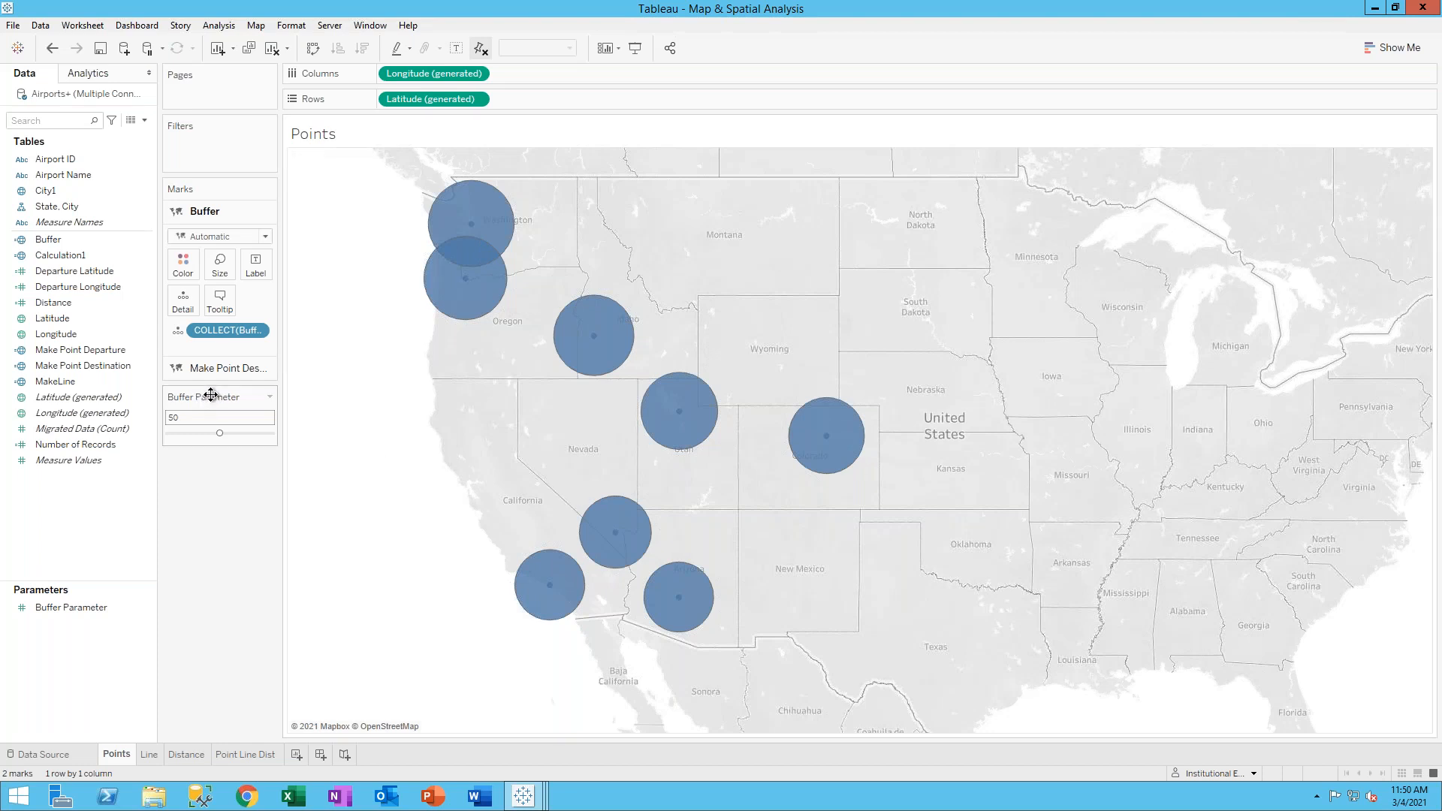
Replace the fixed distance in the Buffer calculation with [Buffer Parameter] and set the parameter to 10
{"action": "right_click", "coordinate": [64, 241]}
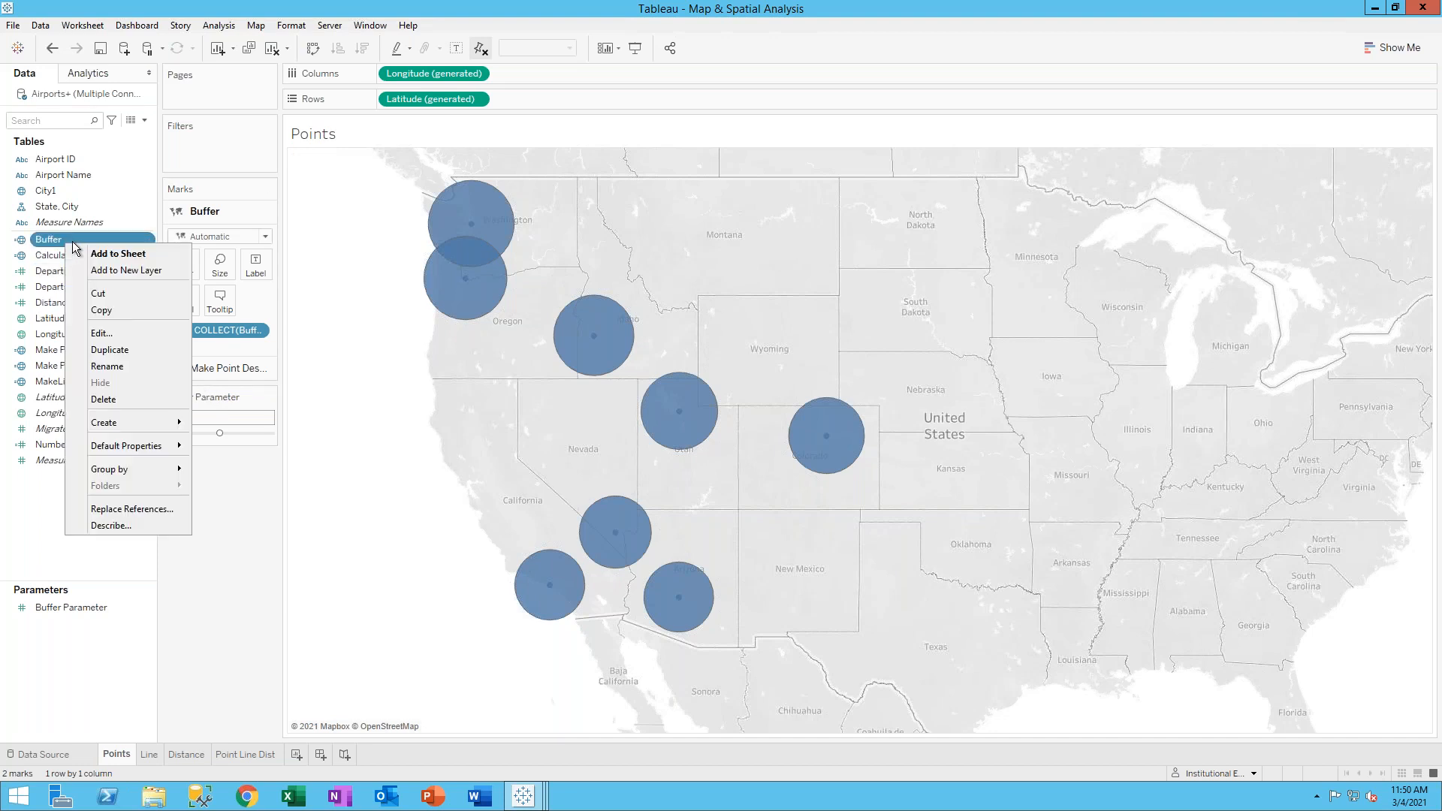
{"action": "left_click", "coordinate": [101, 332]}
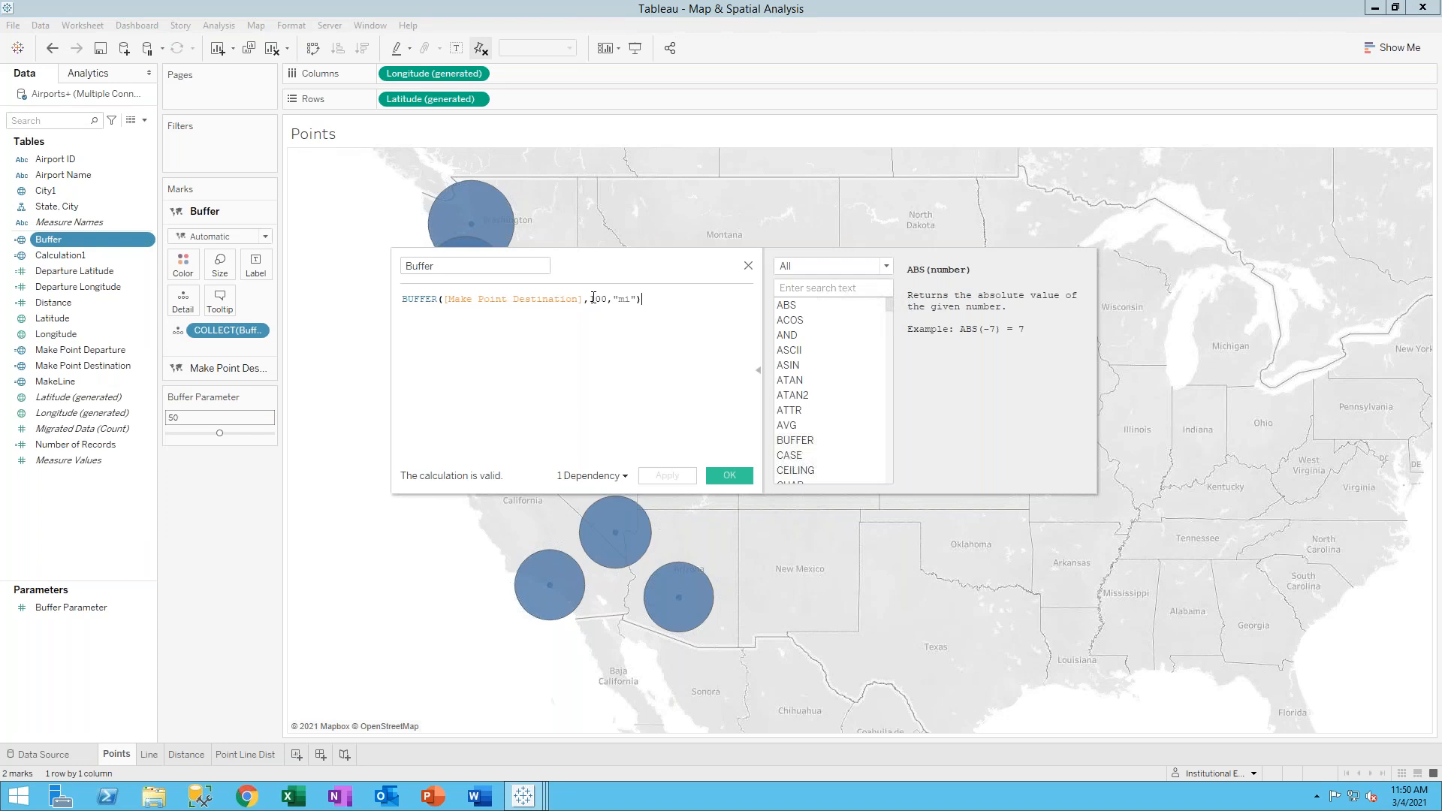
{"action": "double_click", "coordinate": [593, 298]}
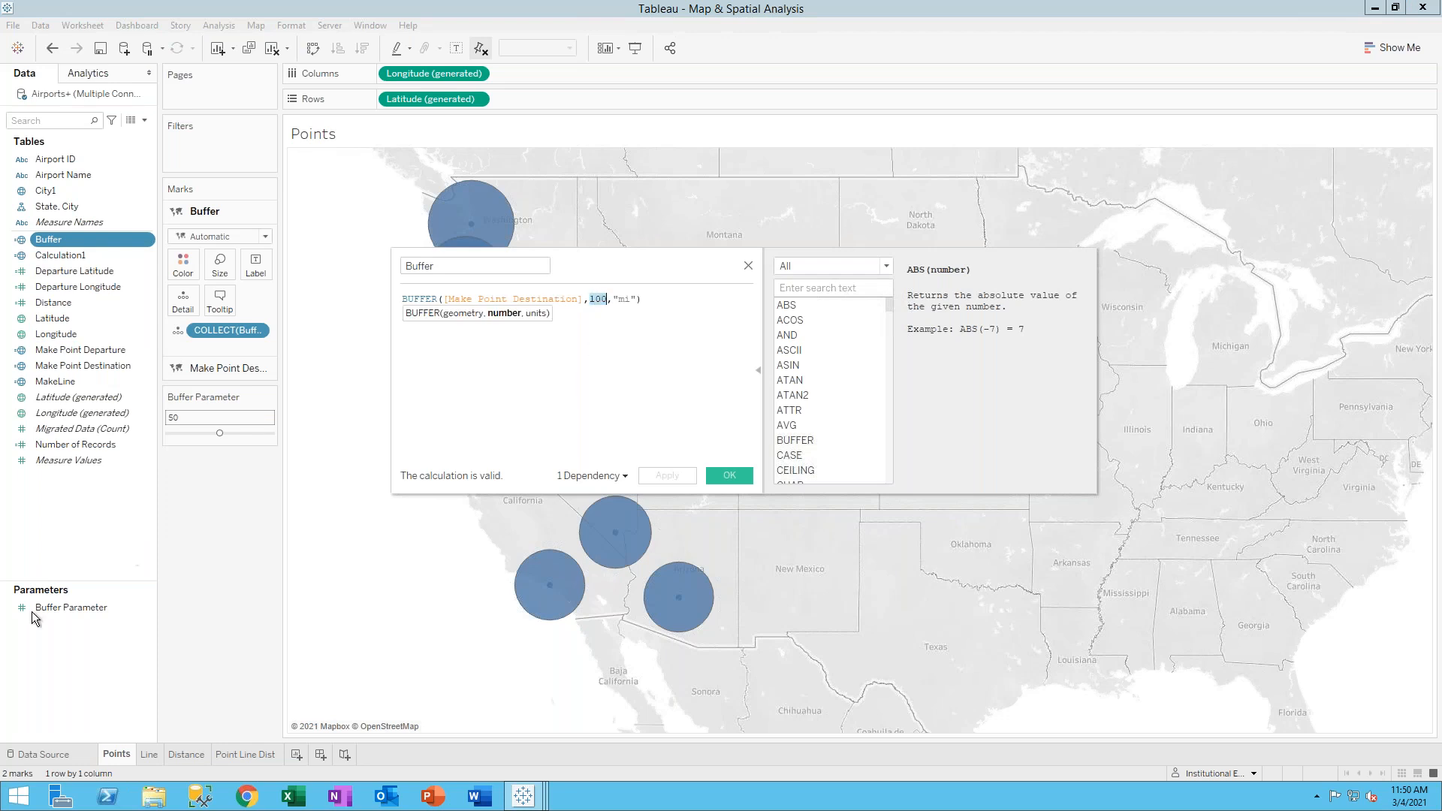
{"action": "left_click", "coordinate": [104, 616]}
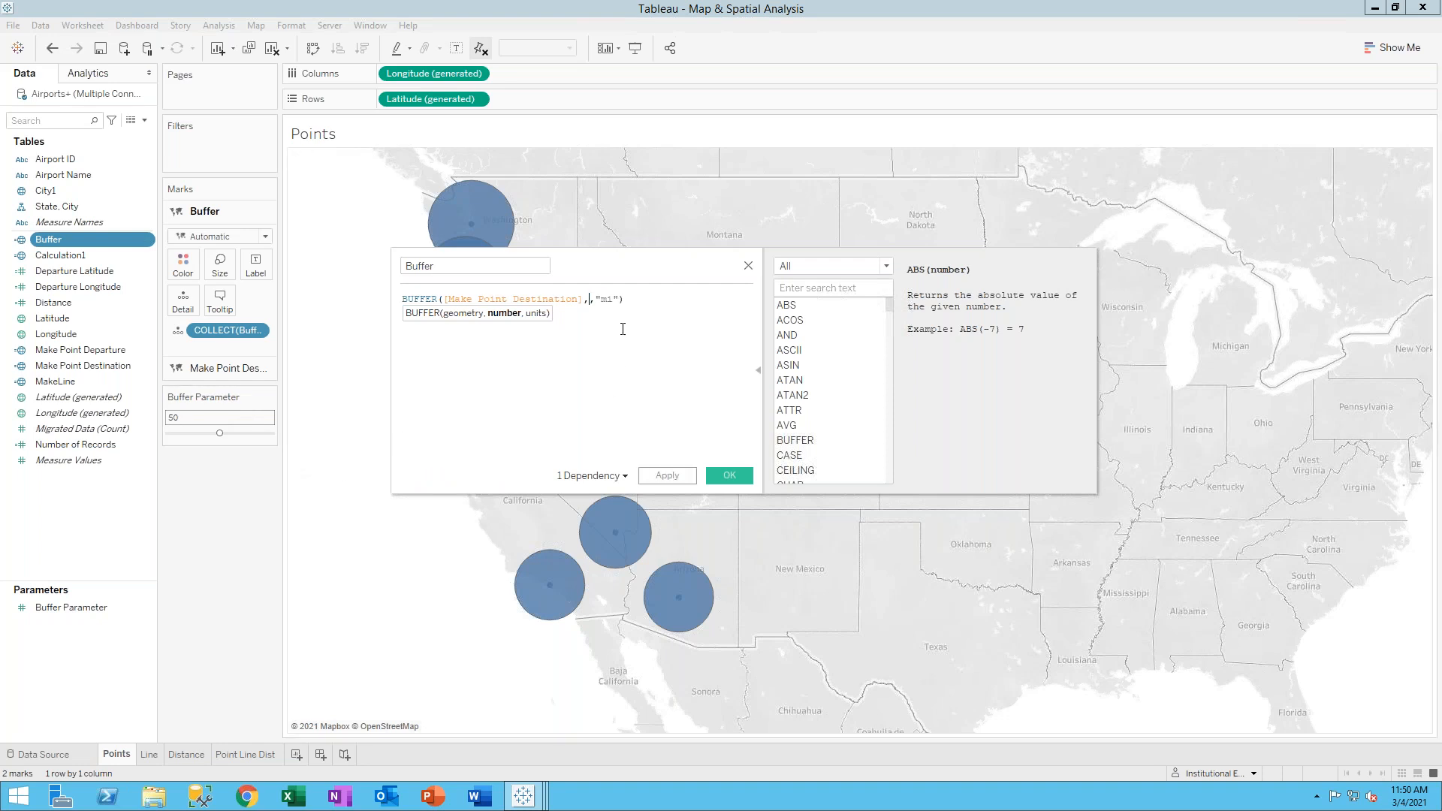
{"action": "key", "text": "BackSpace"}
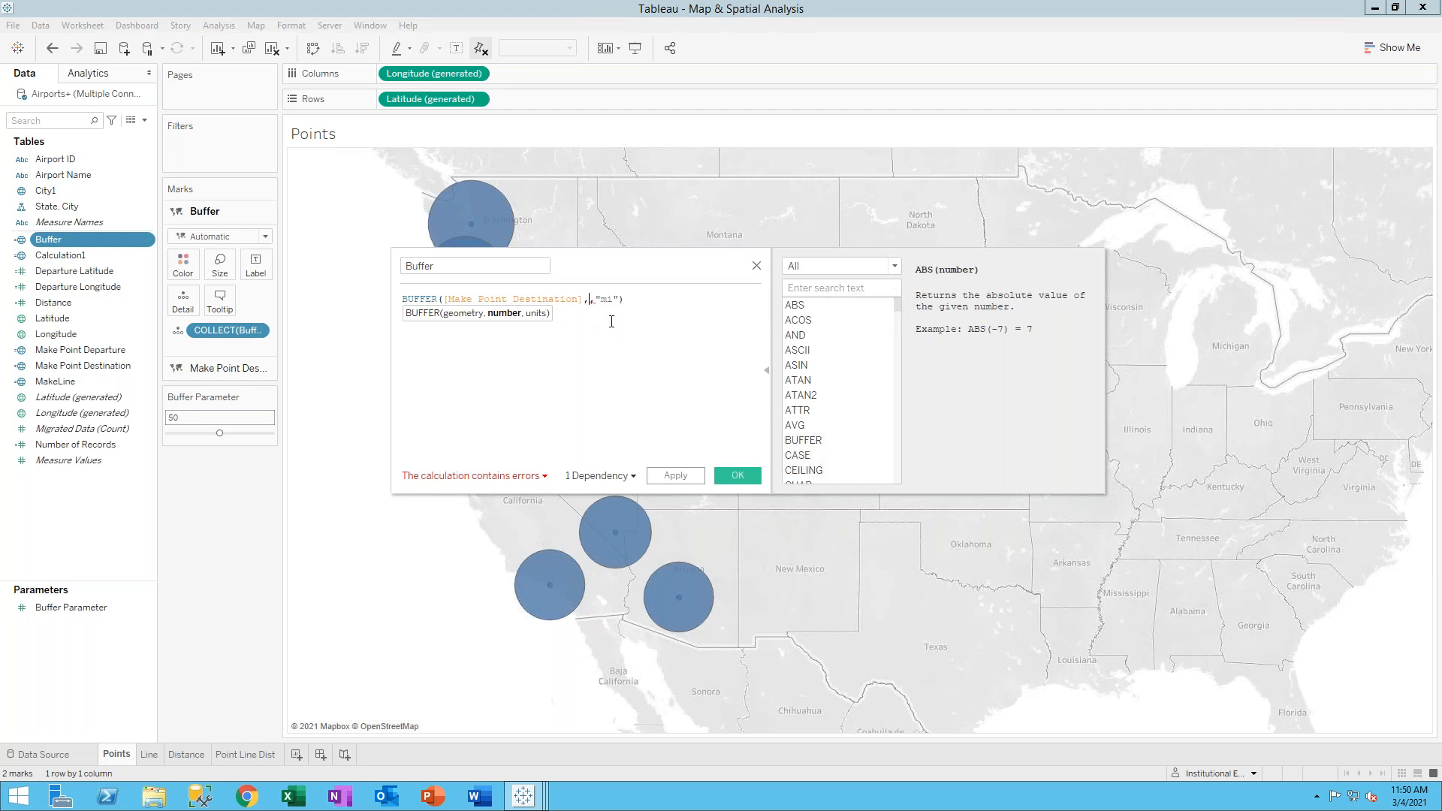
{"action": "type", "text": "Buffer Parameter]"}
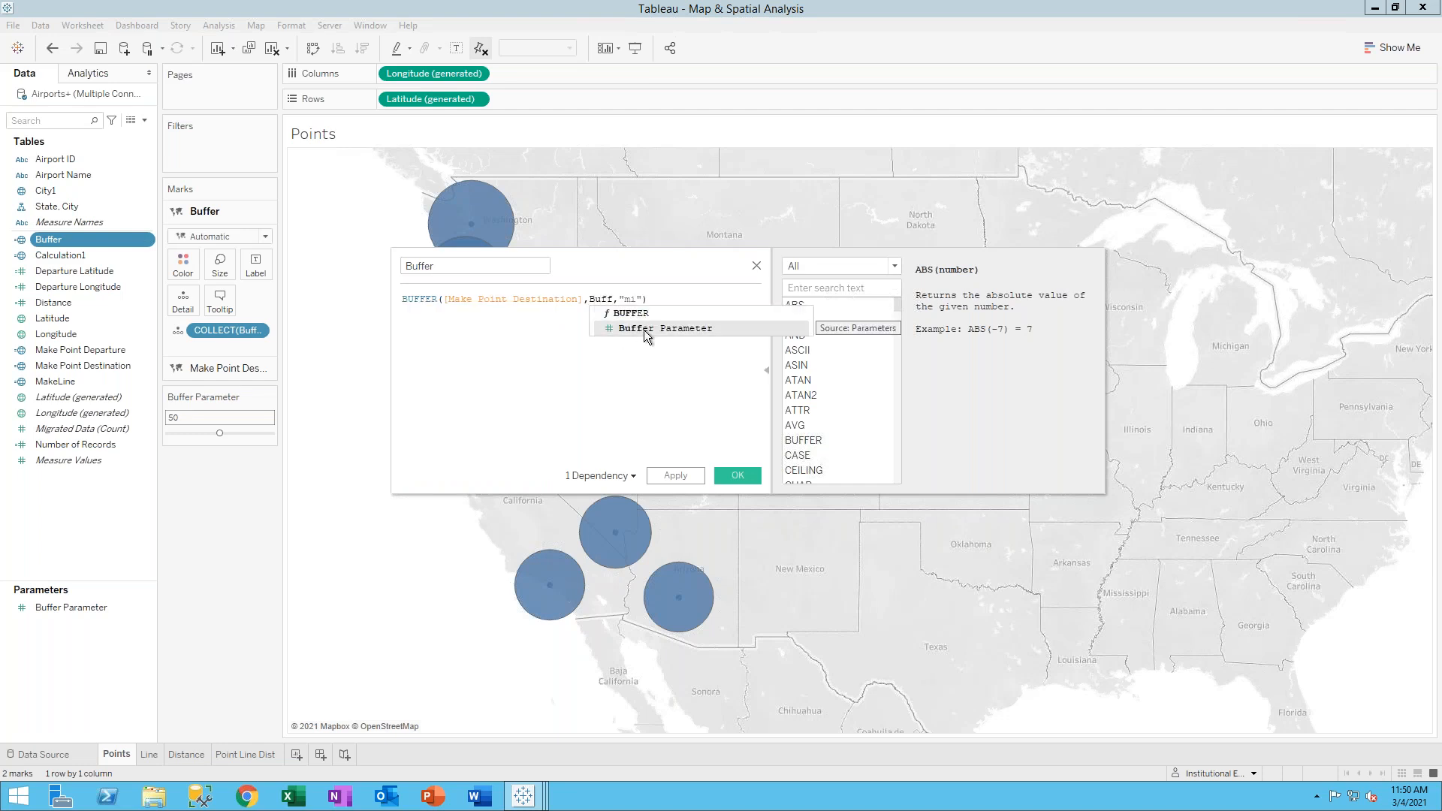
{"action": "left_click", "coordinate": [644, 330]}
{"action": "left_click", "coordinate": [675, 475]}
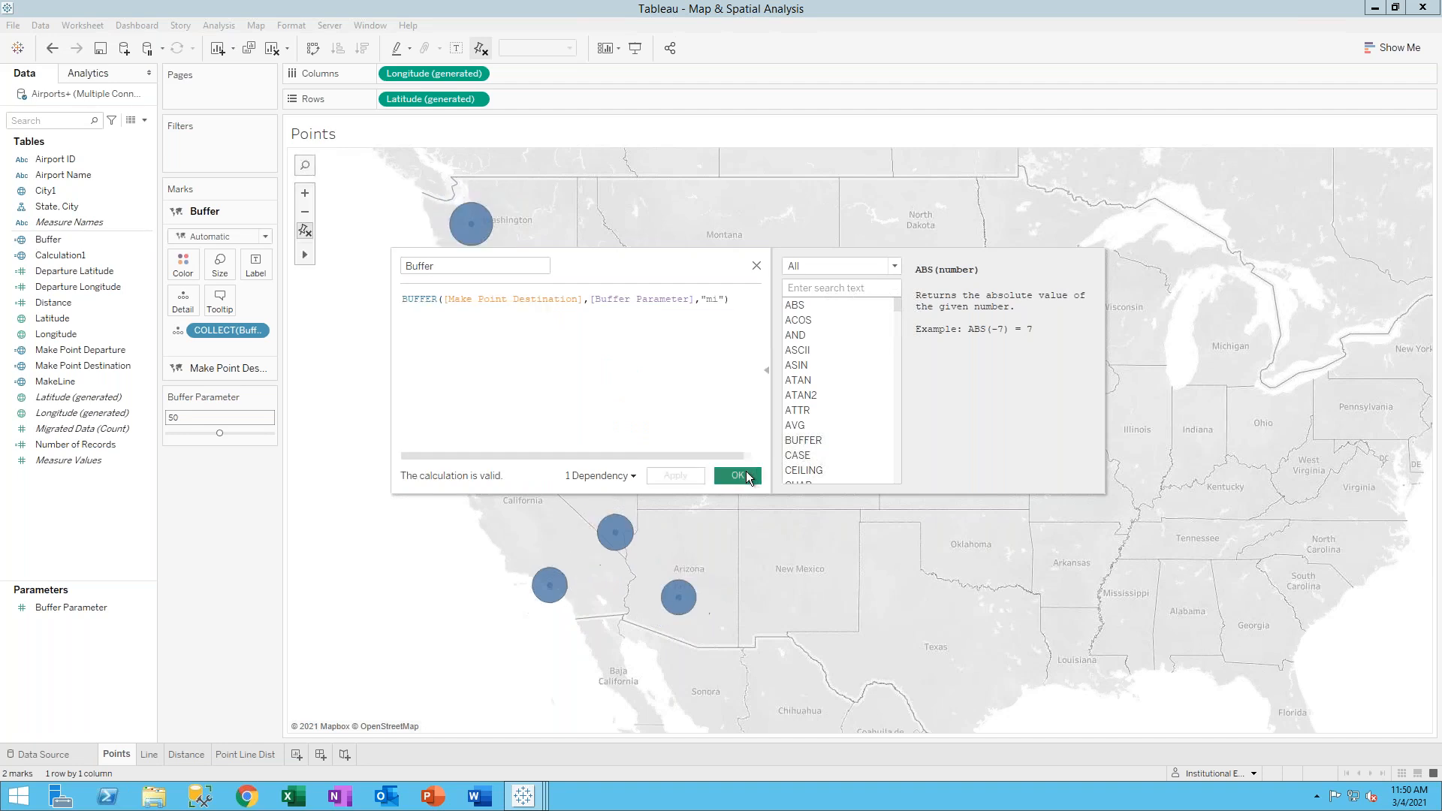
{"action": "left_click", "coordinate": [738, 476]}
{"action": "mouse_move", "coordinate": [219, 433]}
{"action": "left_mouse_down"}
{"action": "mouse_move", "coordinate": [187, 434]}
{"action": "mouse_move", "coordinate": [236, 436]}
{"action": "left_mouse_up"}
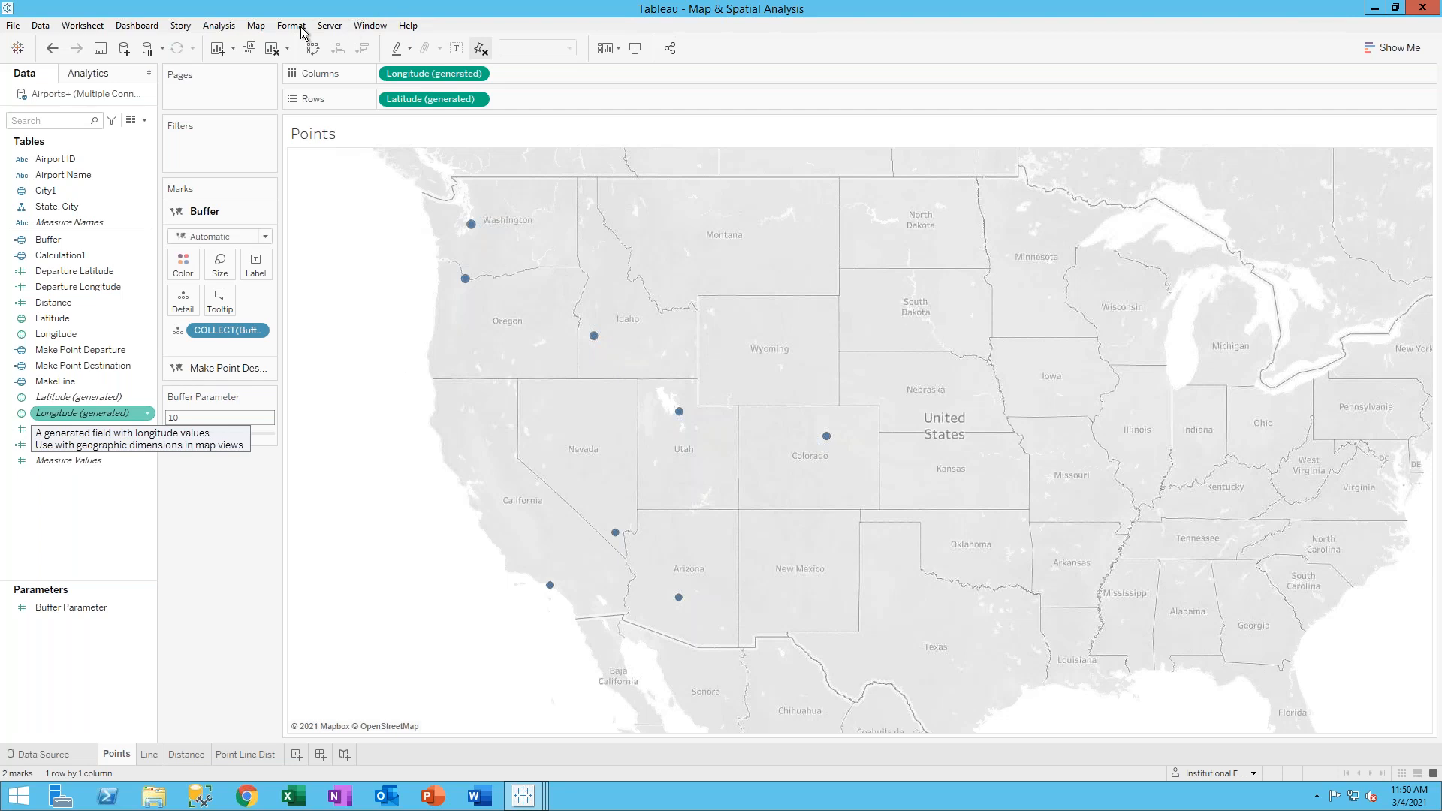
Add a Mapbox background map with the style name MB Dark Detail to the Points sheet, pasting the style URL with its access token
{"action": "left_click", "coordinate": [256, 25]}
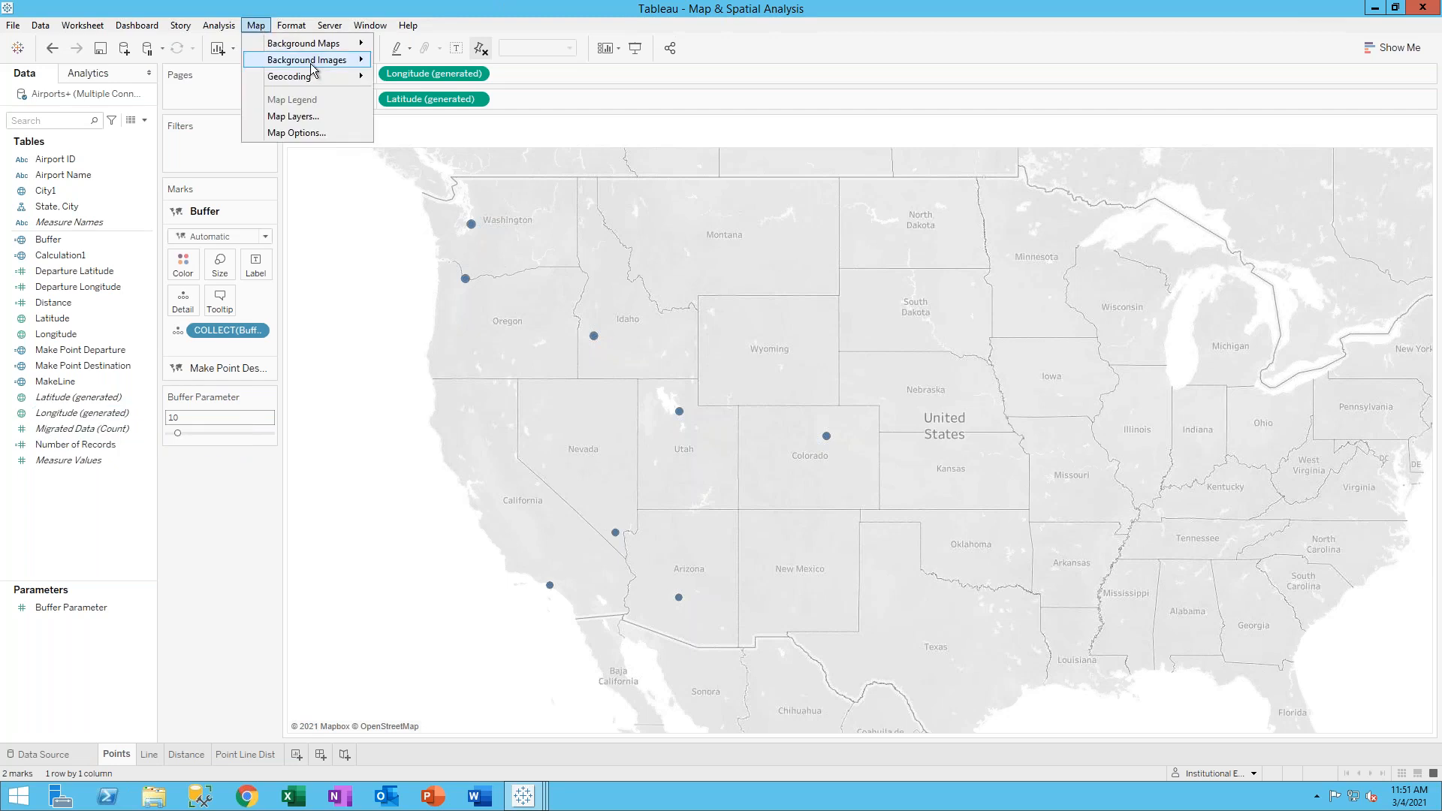
{"action": "mouse_move", "coordinate": [314, 61]}
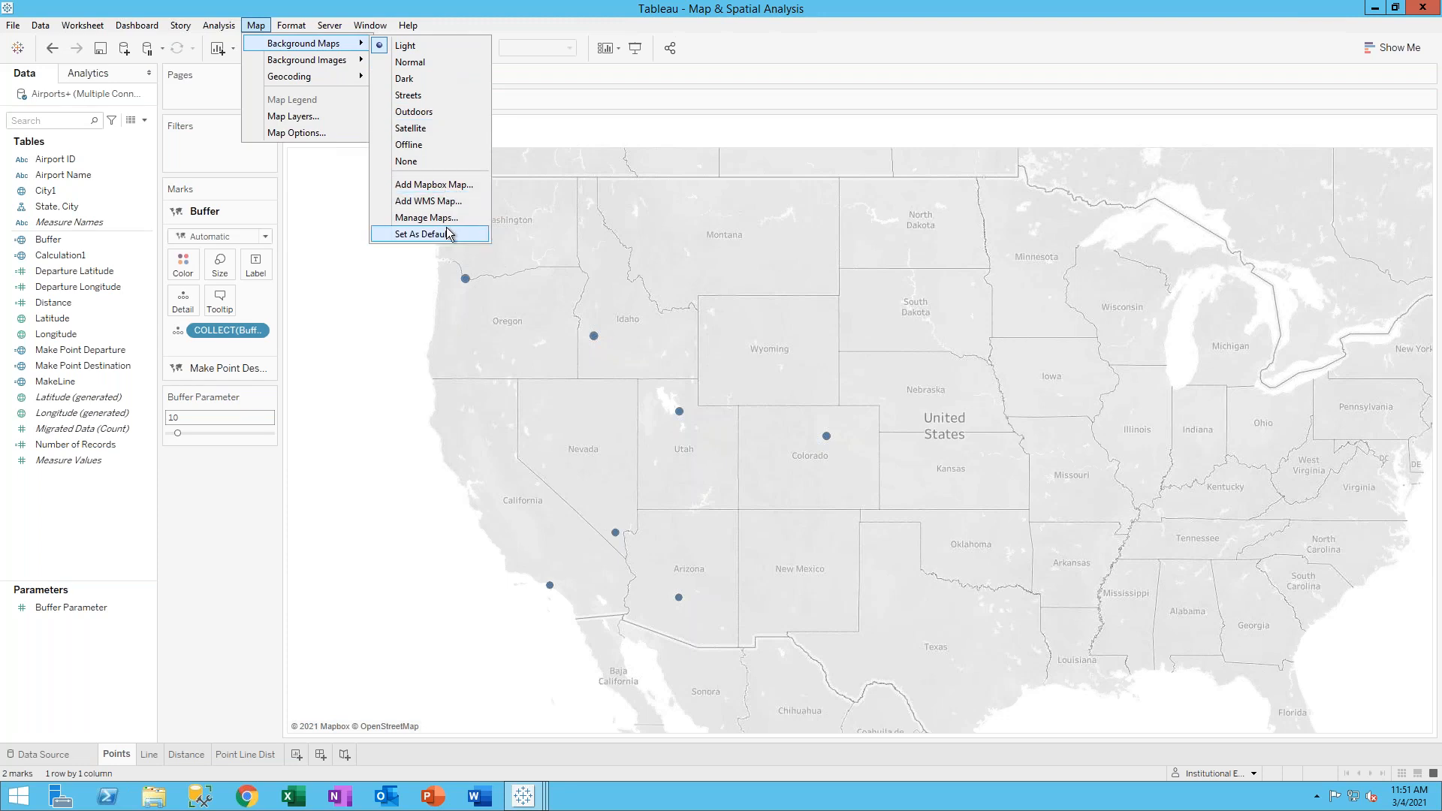
{"action": "left_click", "coordinate": [447, 188]}
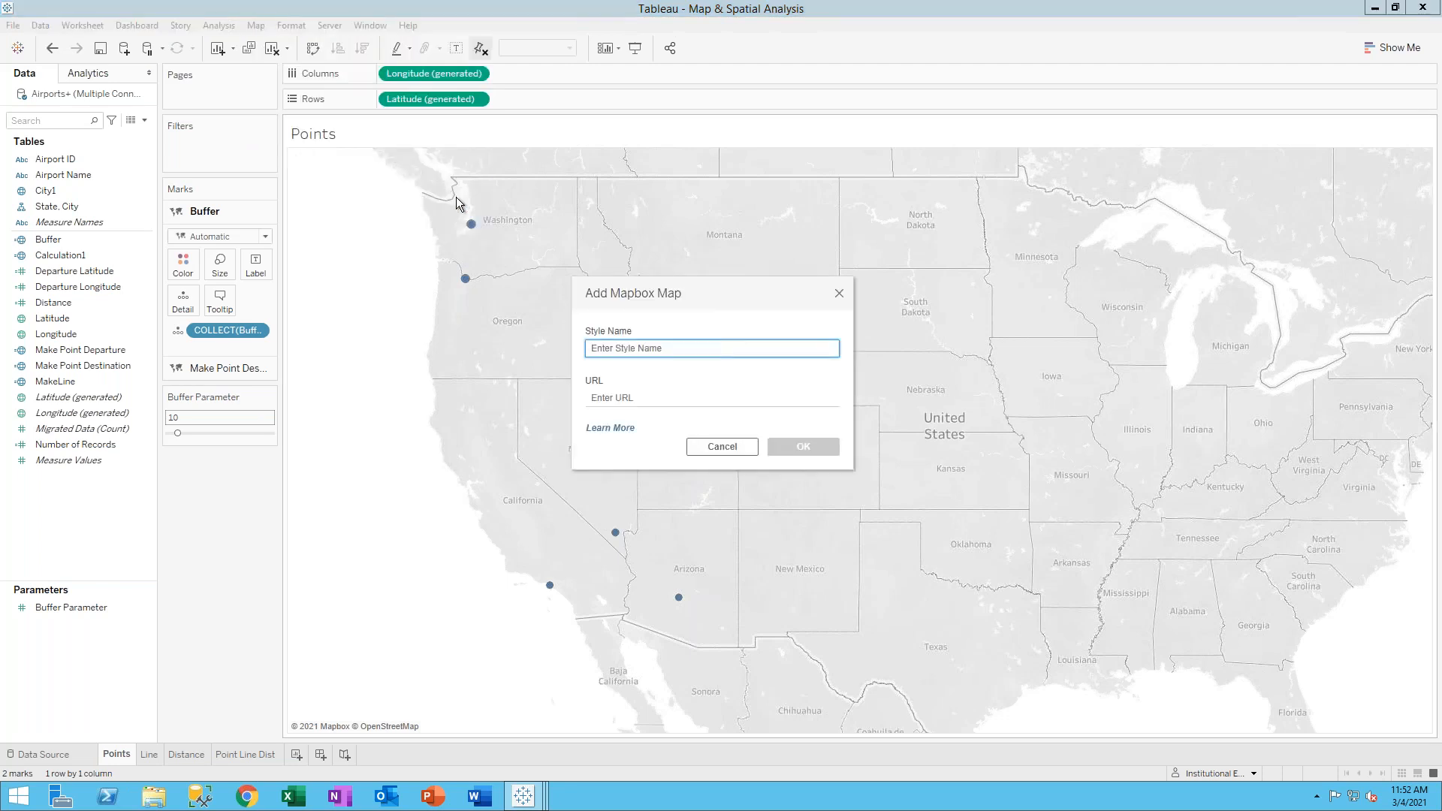
{"action": "type", "text": "MB Dark Detail"}
{"action": "left_click", "coordinate": [631, 399]}
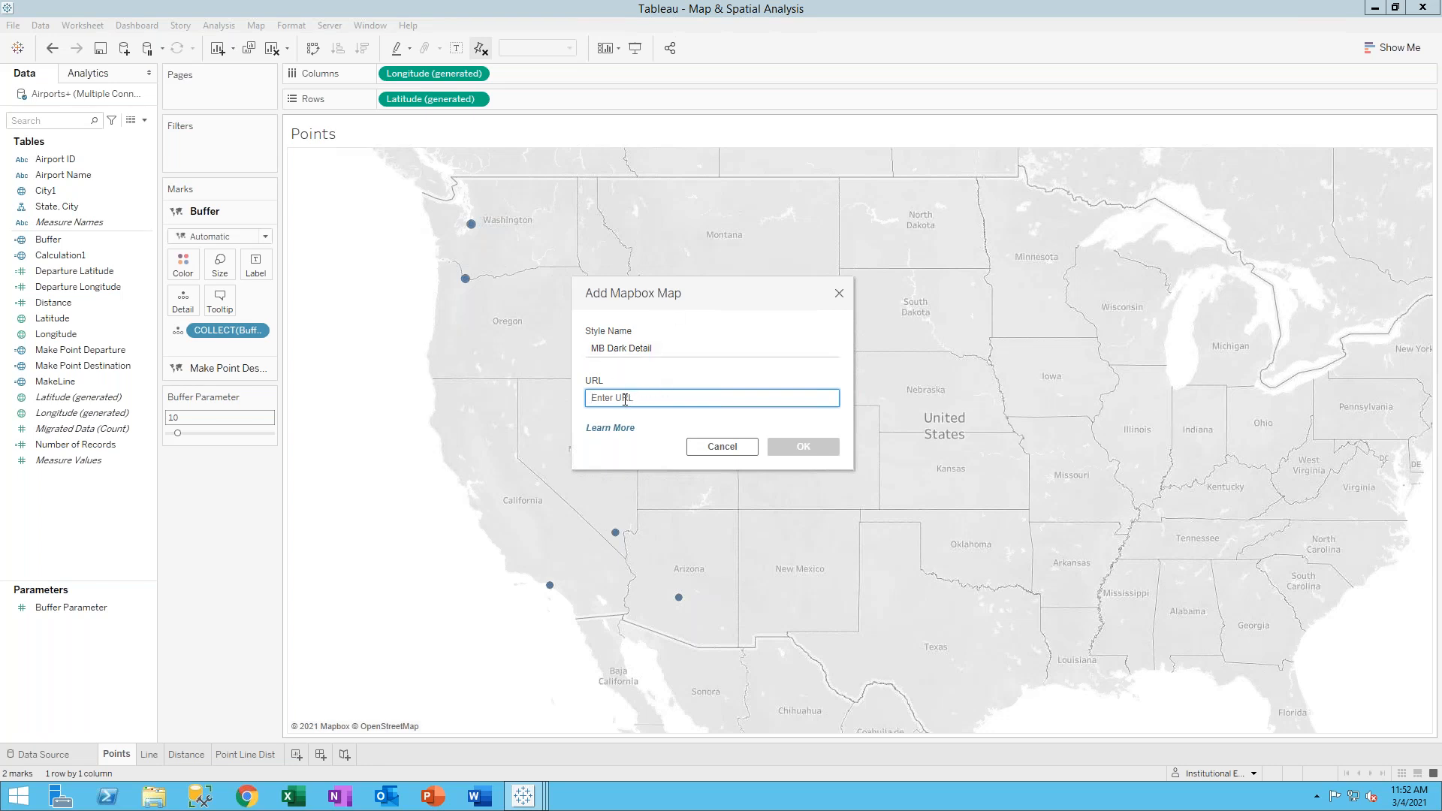
{"action": "key", "text": "ctrl+v"}
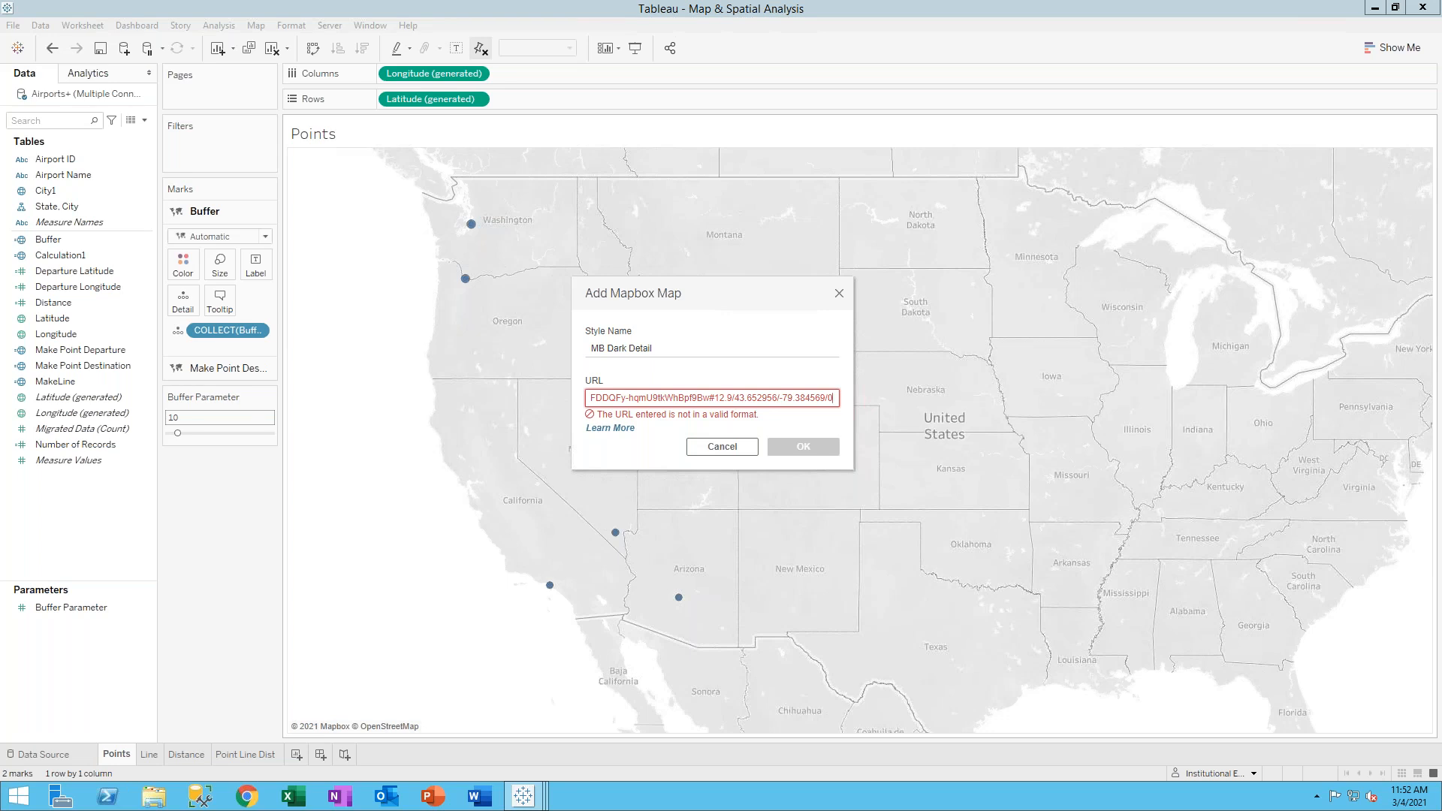
{"action": "triple_click", "coordinate": [736, 400]}
{"action": "key", "text": "ctrl+v"}
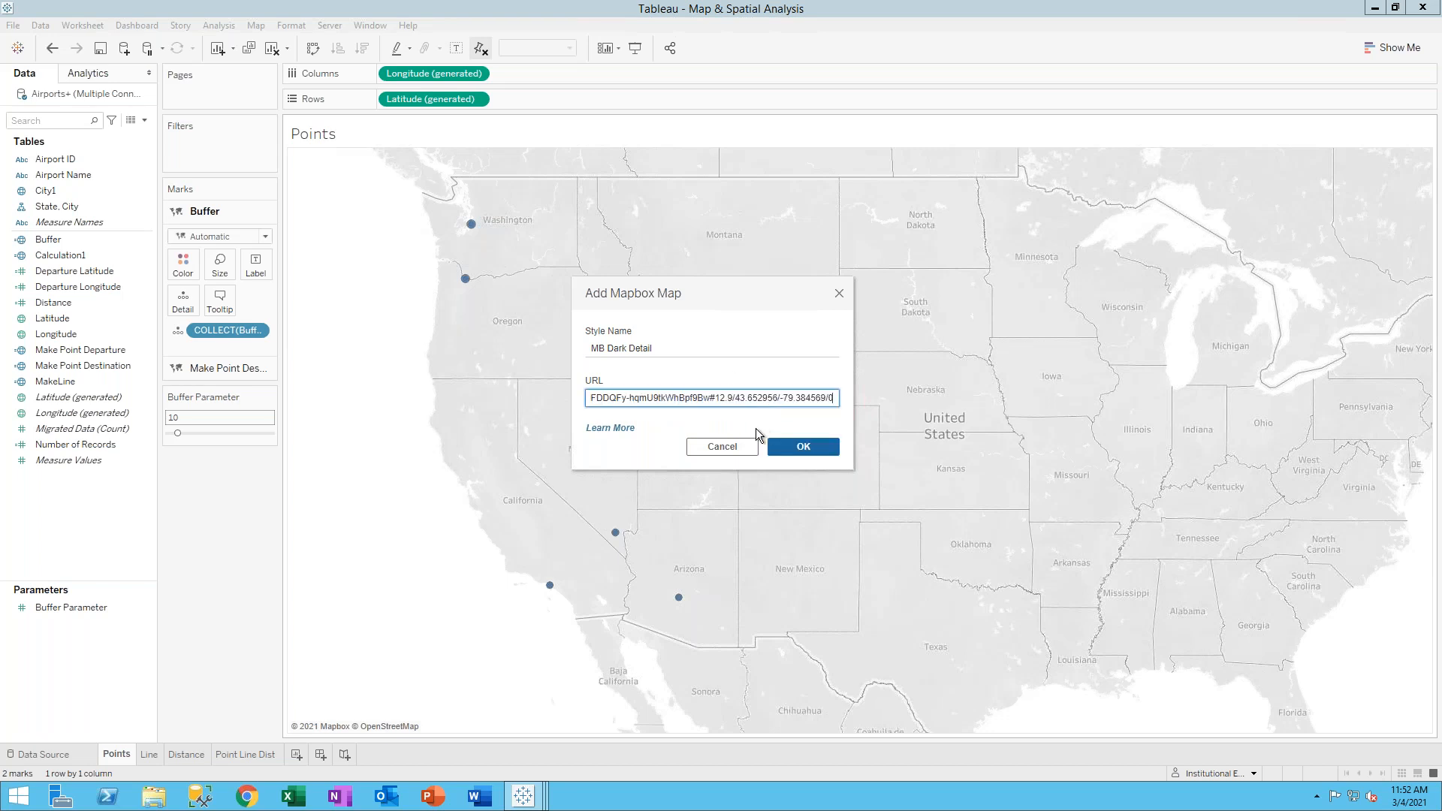
{"action": "left_click", "coordinate": [804, 446]}
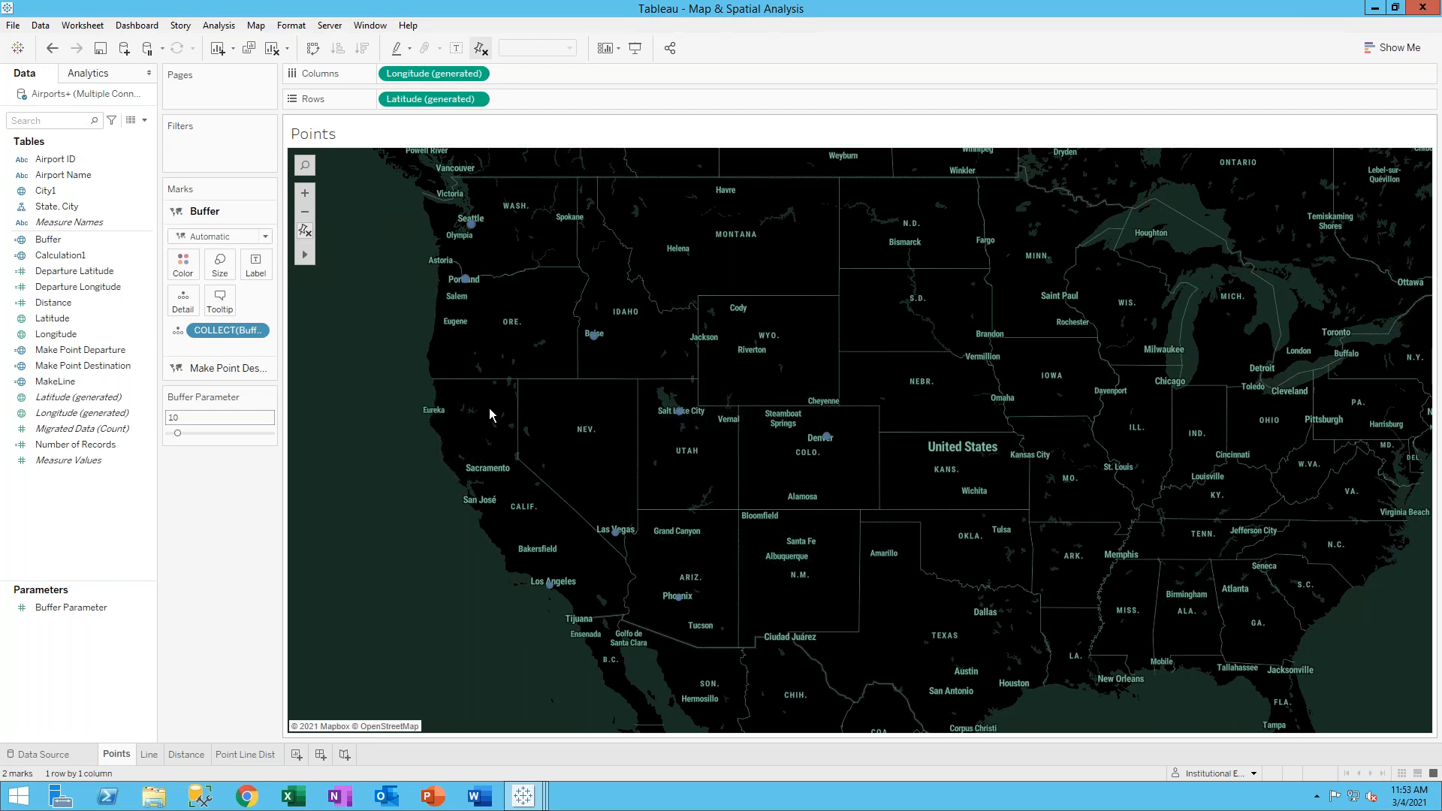
Switch to the What's New in Tableau 2020 workbook window
{"action": "left_click", "coordinate": [78, 397]}
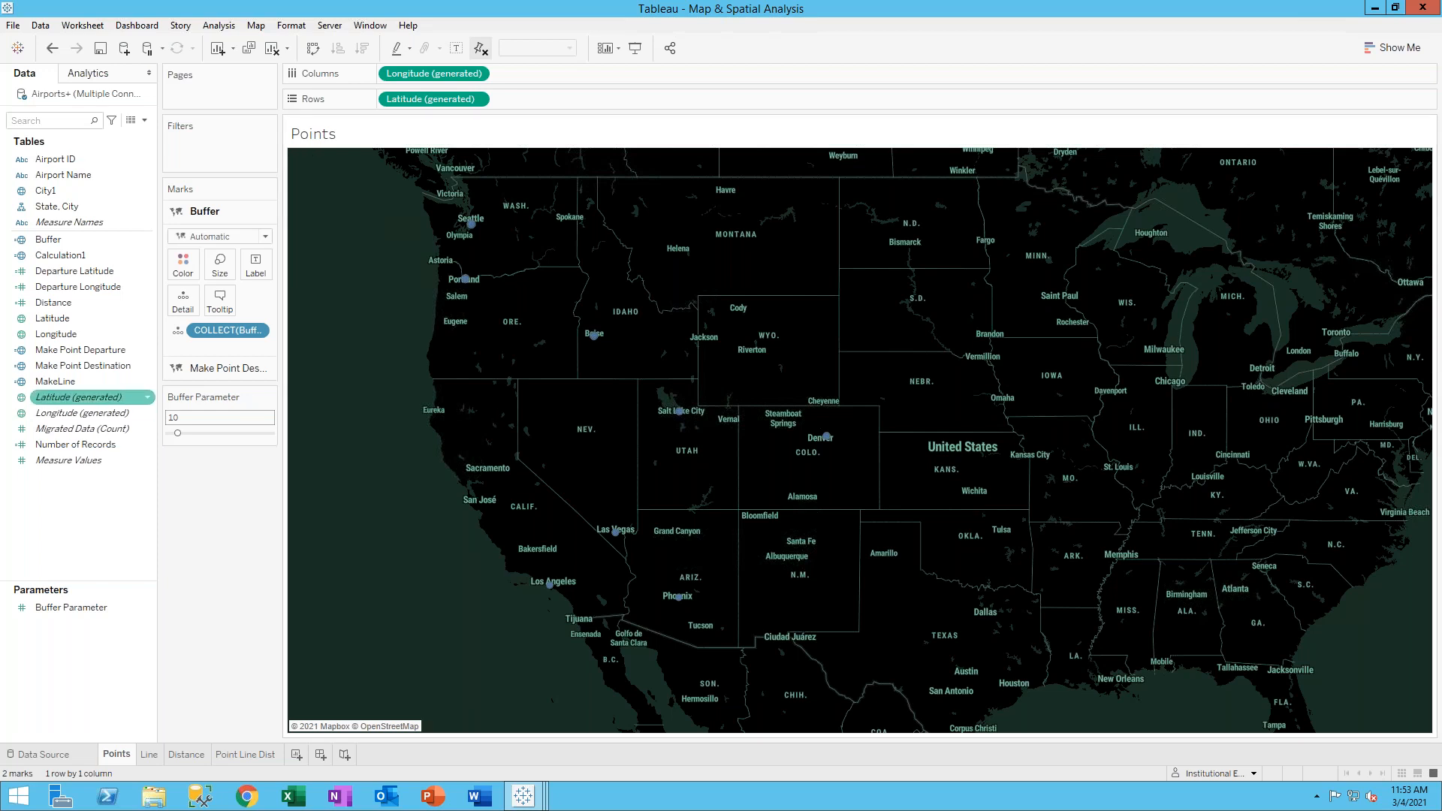
{"action": "left_click", "coordinate": [296, 26]}
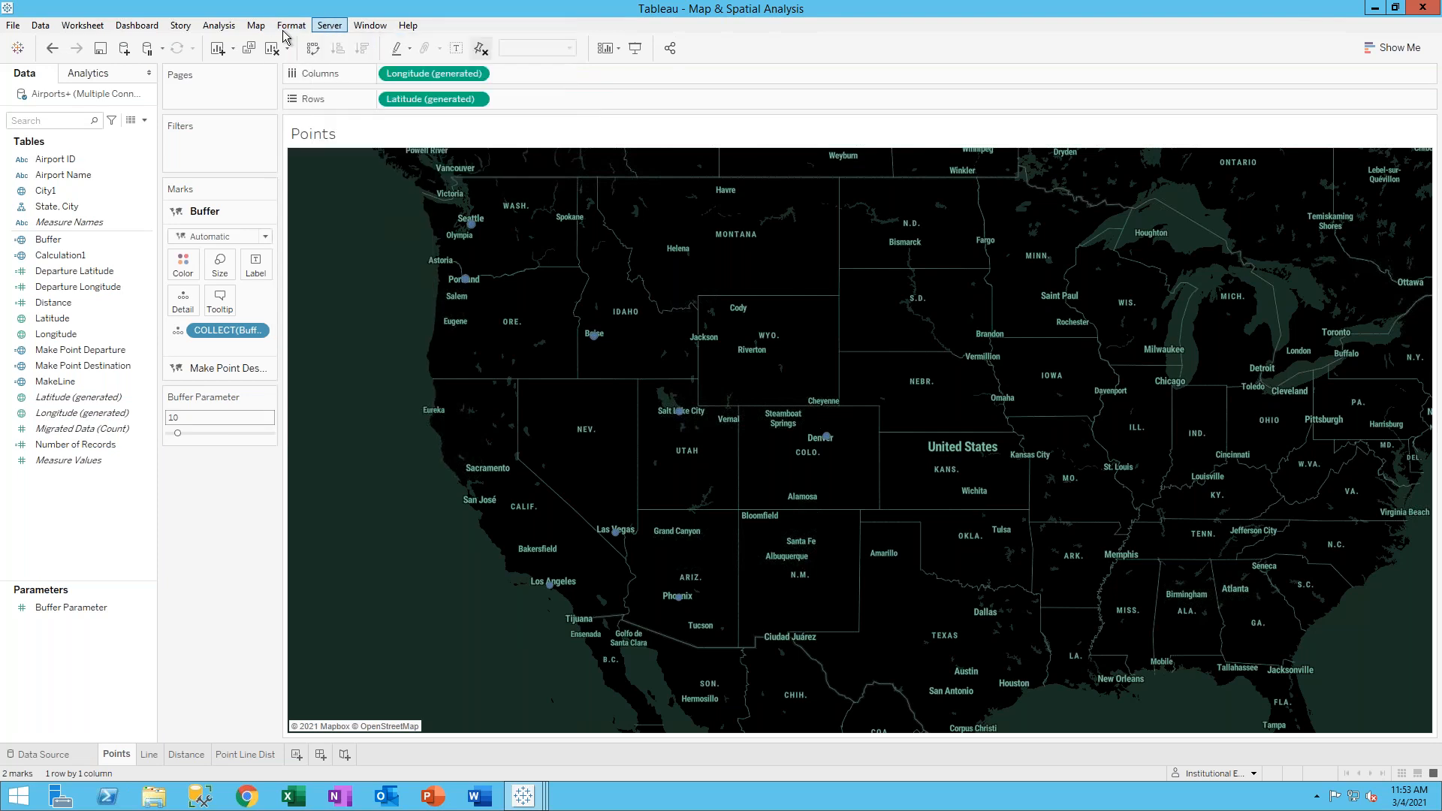
{"action": "mouse_move", "coordinate": [285, 29]}
{"action": "left_click", "coordinate": [524, 796]}
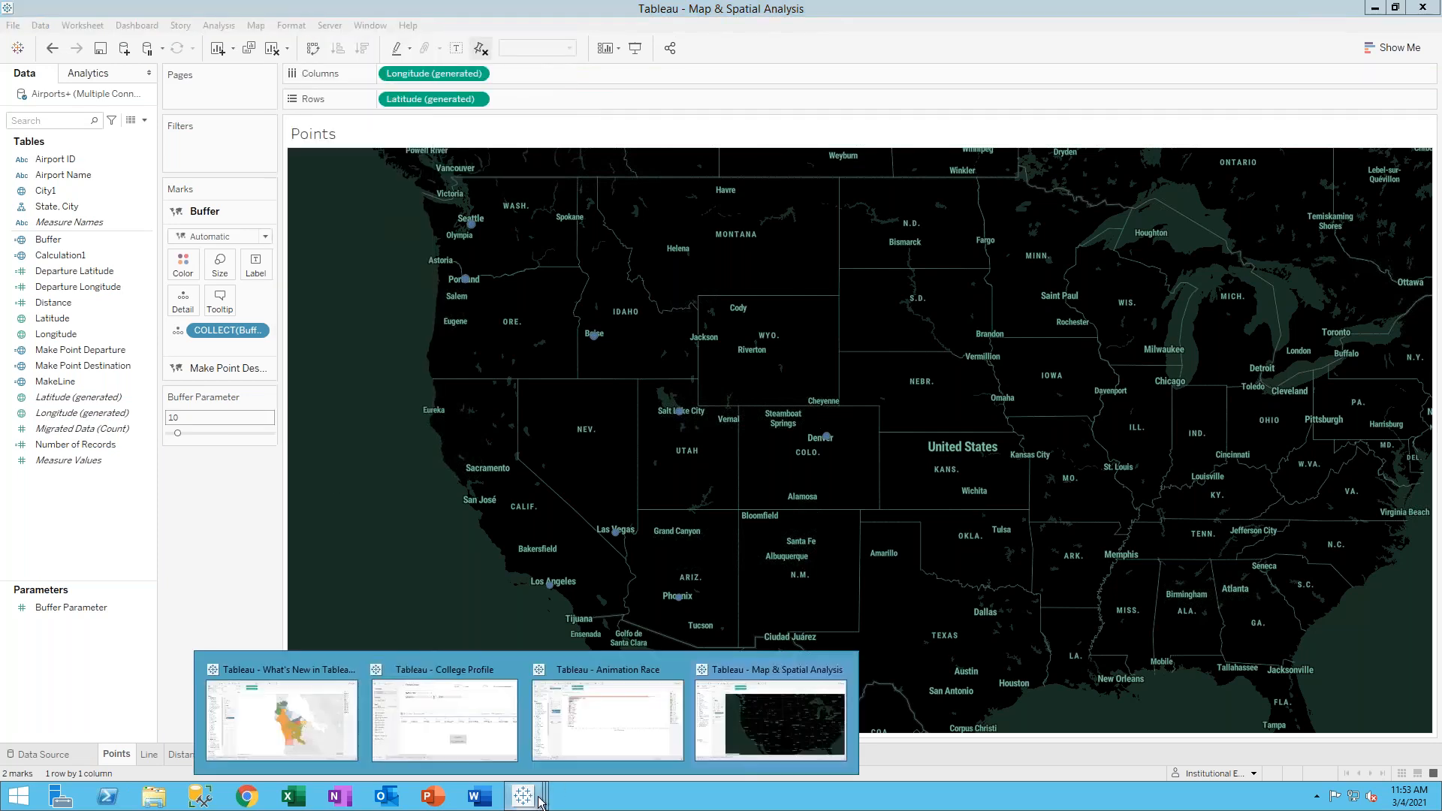
{"action": "left_click", "coordinate": [309, 714]}
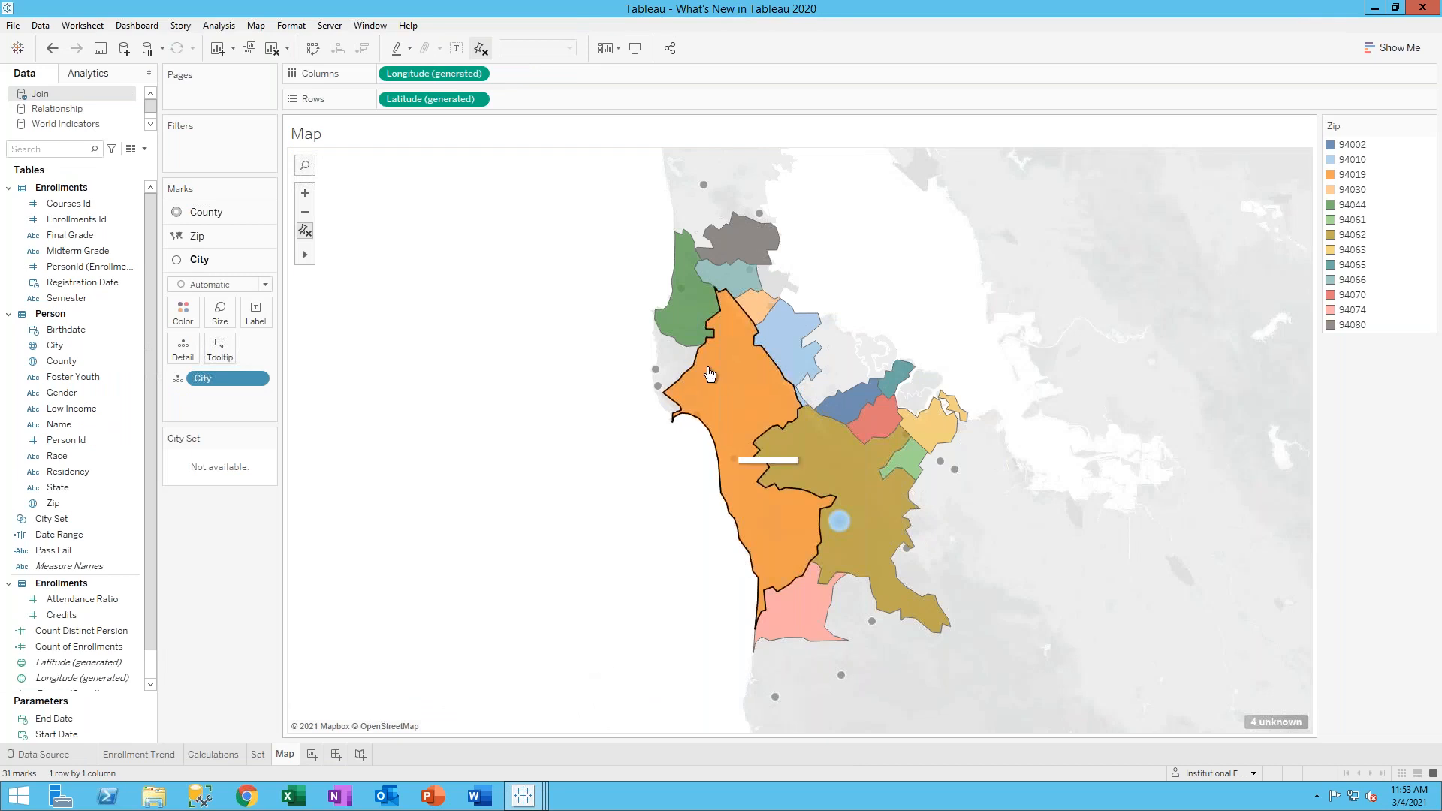
Add a Mapbox background map named MB Dark Detail to the zip code map, pasting the style URL with its access token
{"action": "left_click", "coordinate": [290, 26]}
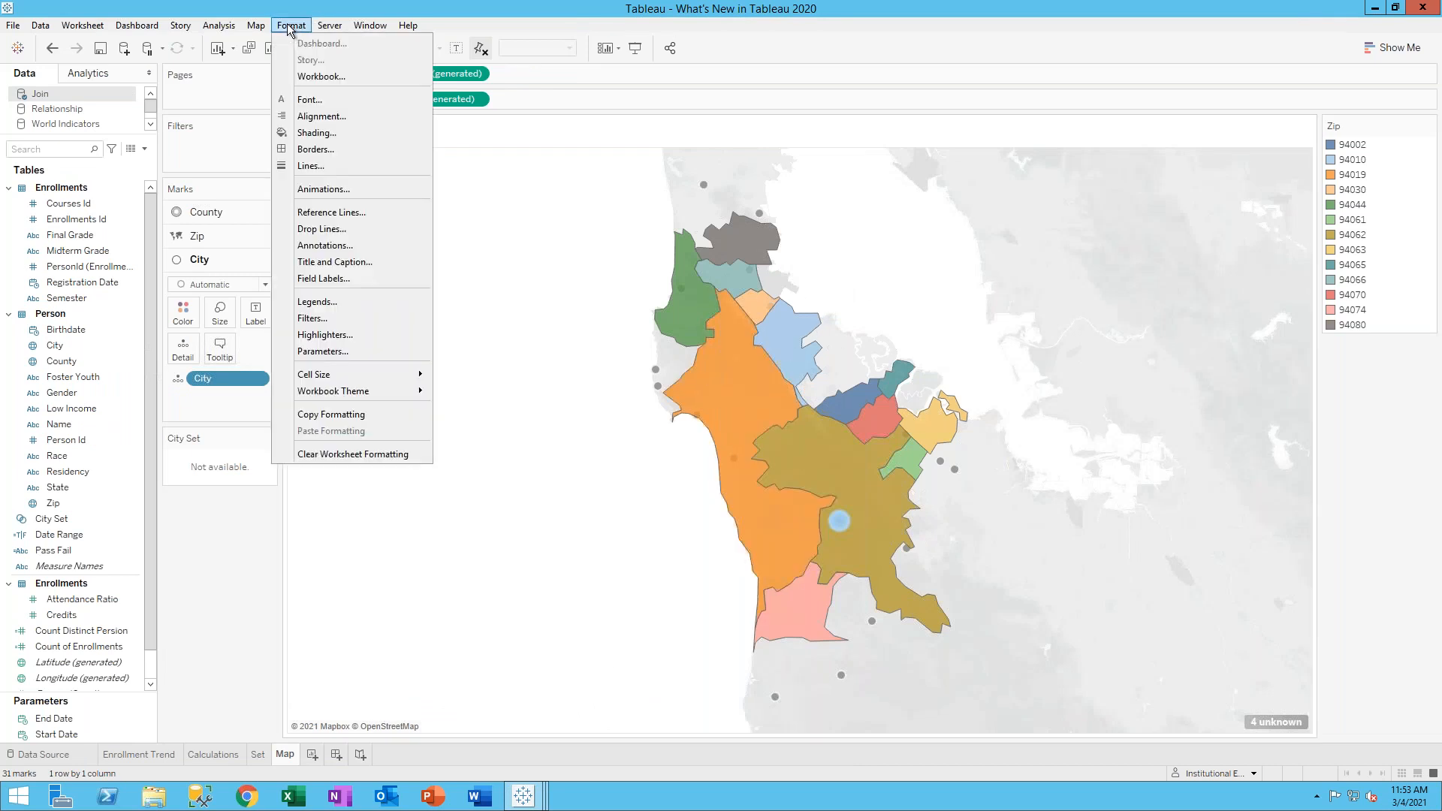
{"action": "mouse_move", "coordinate": [331, 28]}
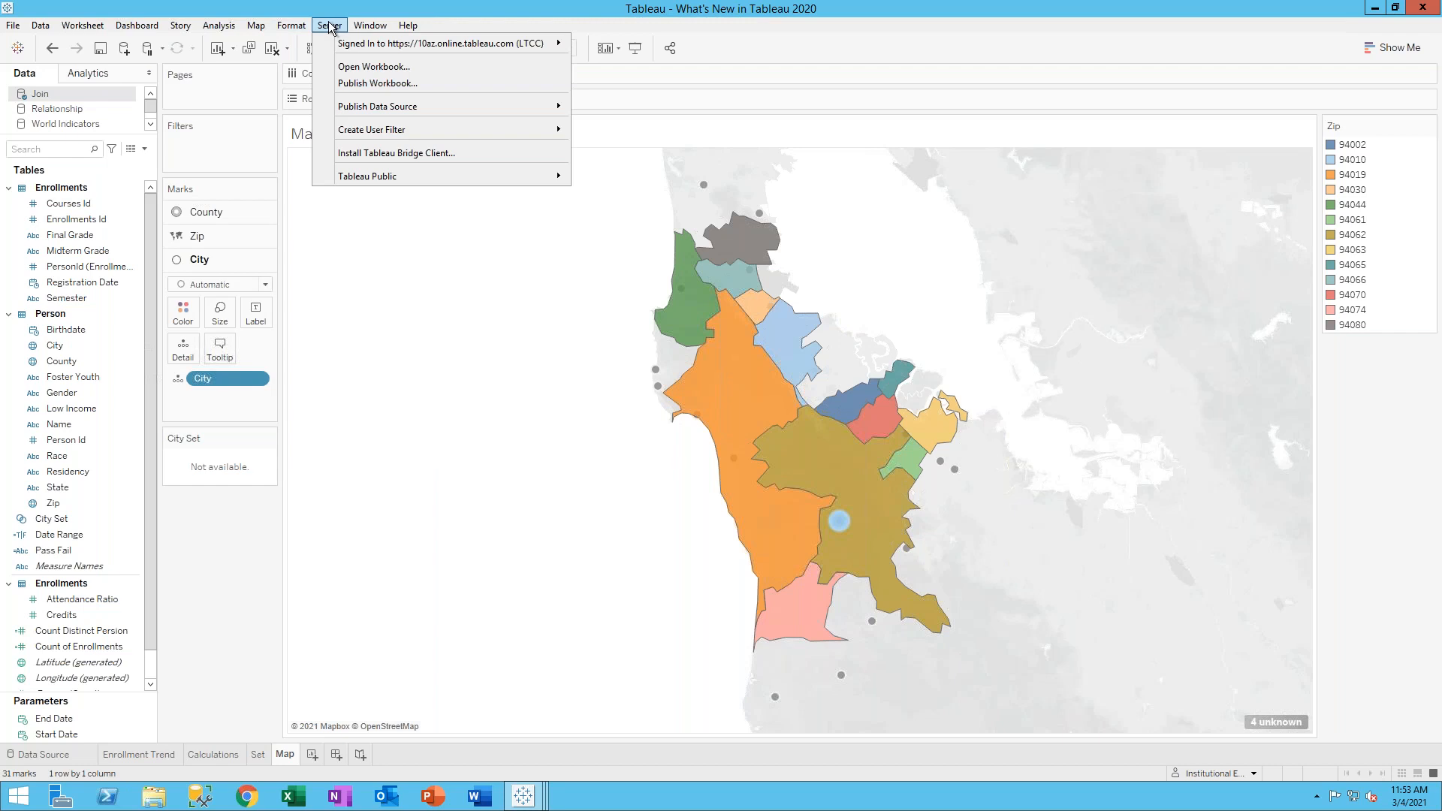
{"action": "mouse_move", "coordinate": [255, 26]}
{"action": "mouse_move", "coordinate": [292, 45]}
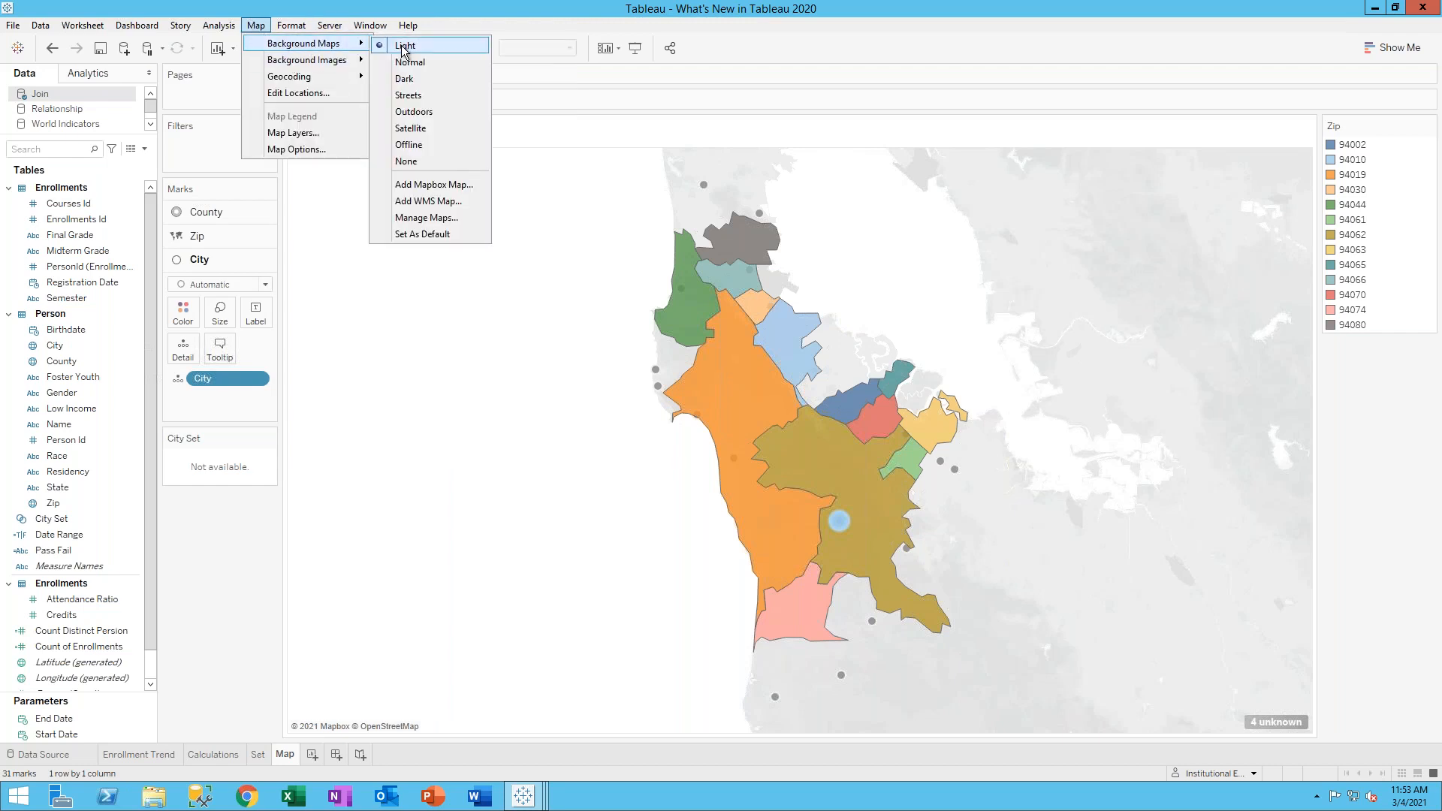
{"action": "left_click", "coordinate": [434, 185]}
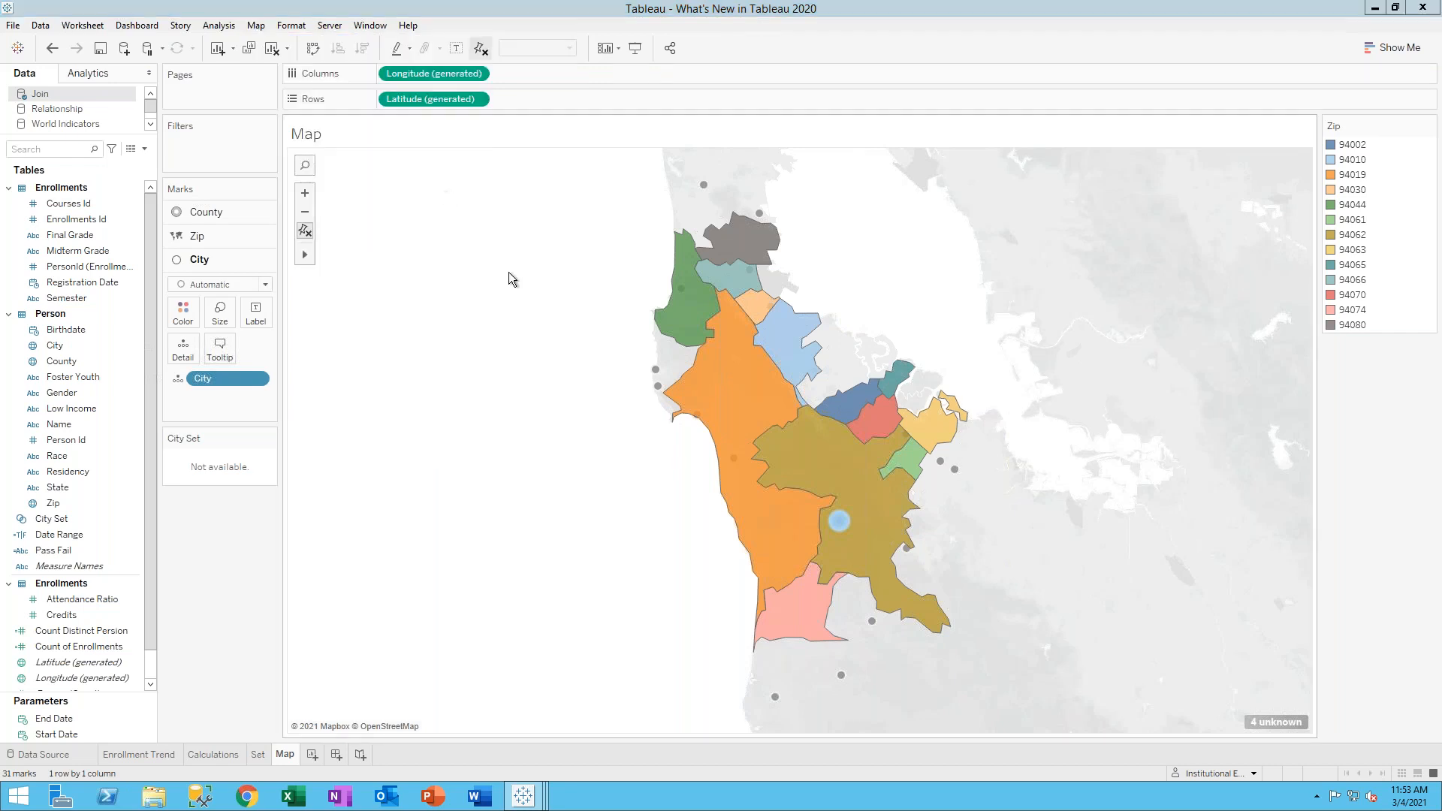
{"action": "type", "text": "MB Dark"}
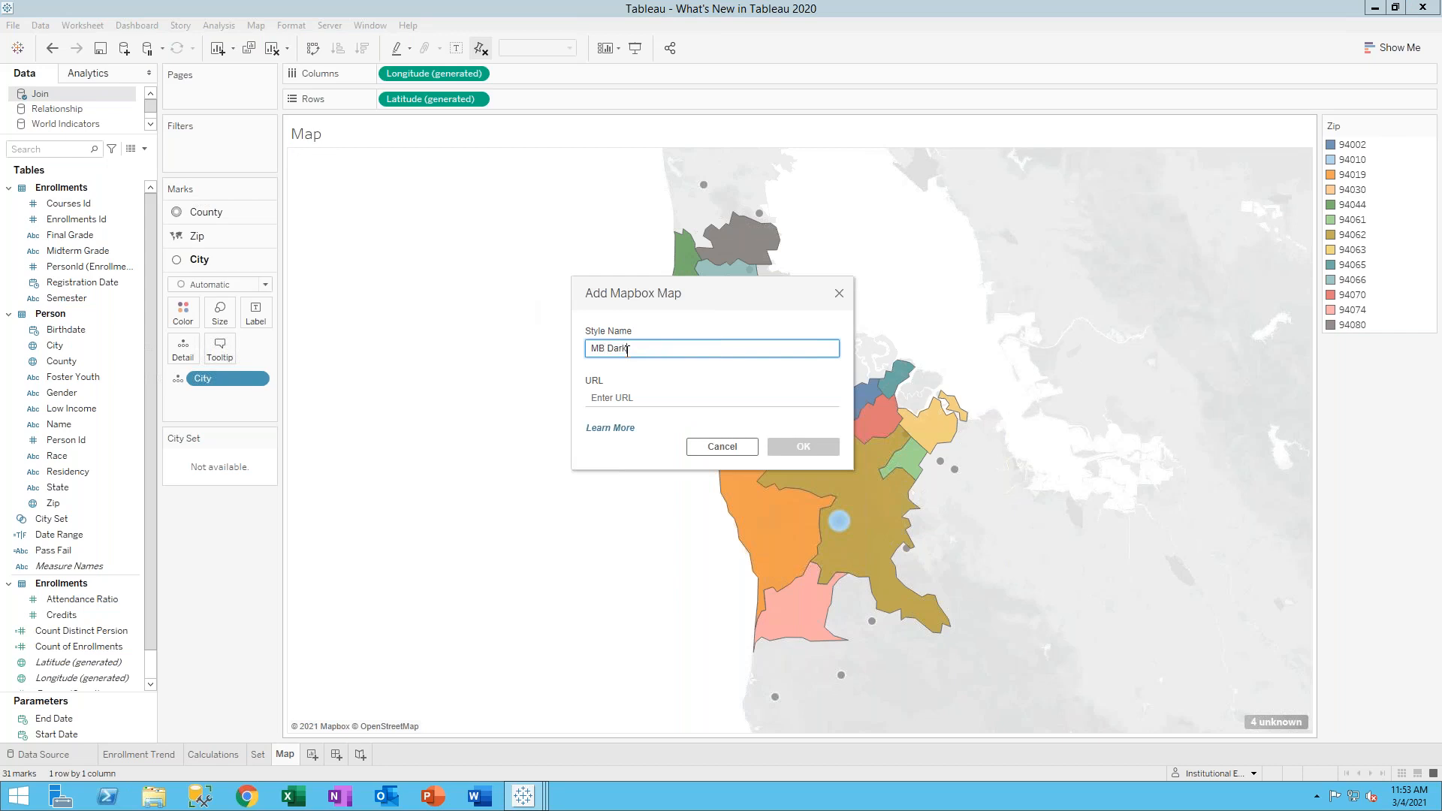
{"action": "type", "text": " Detail"}
{"action": "key", "text": "Tab"}
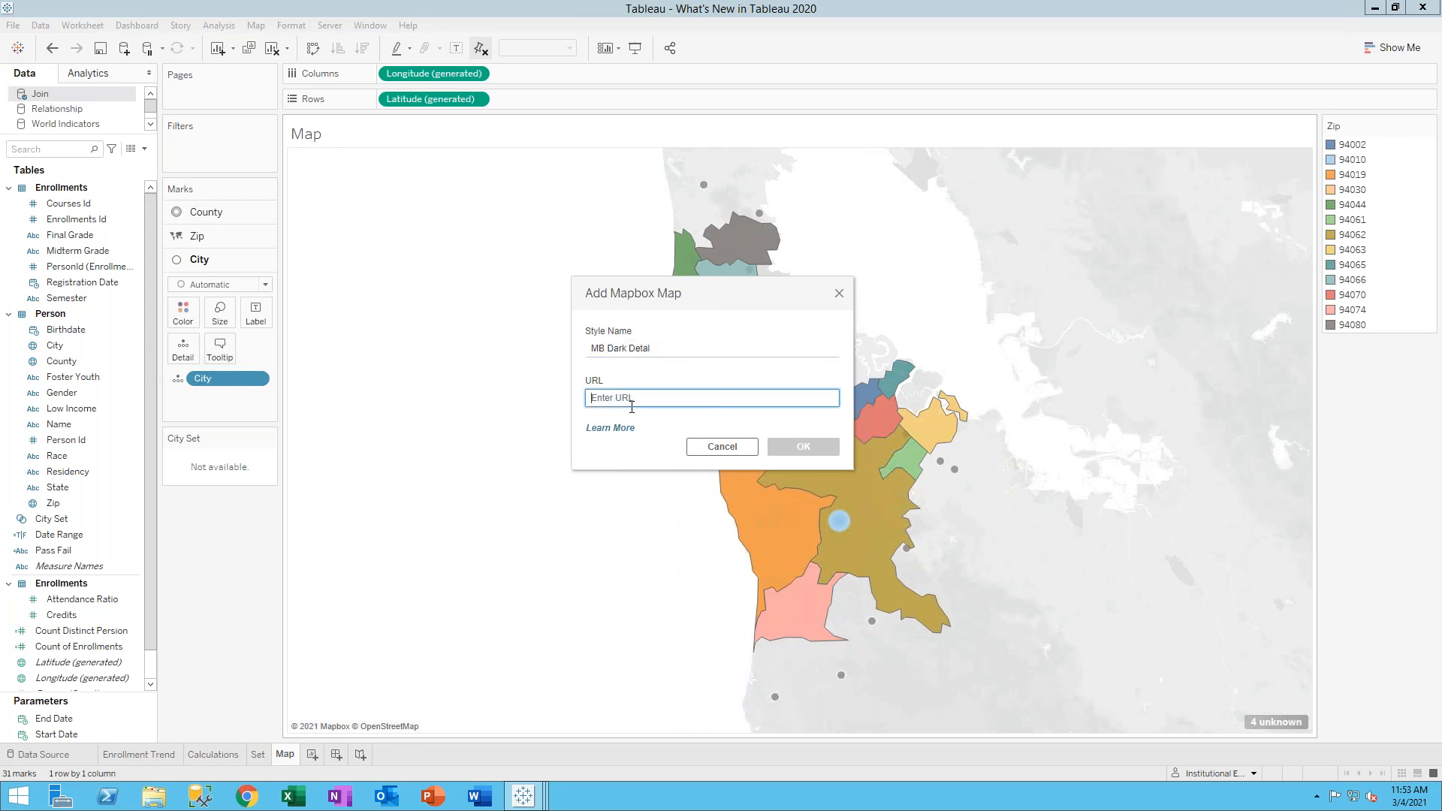
{"action": "key", "text": "ctrl+v"}
{"action": "left_click", "coordinate": [803, 446]}
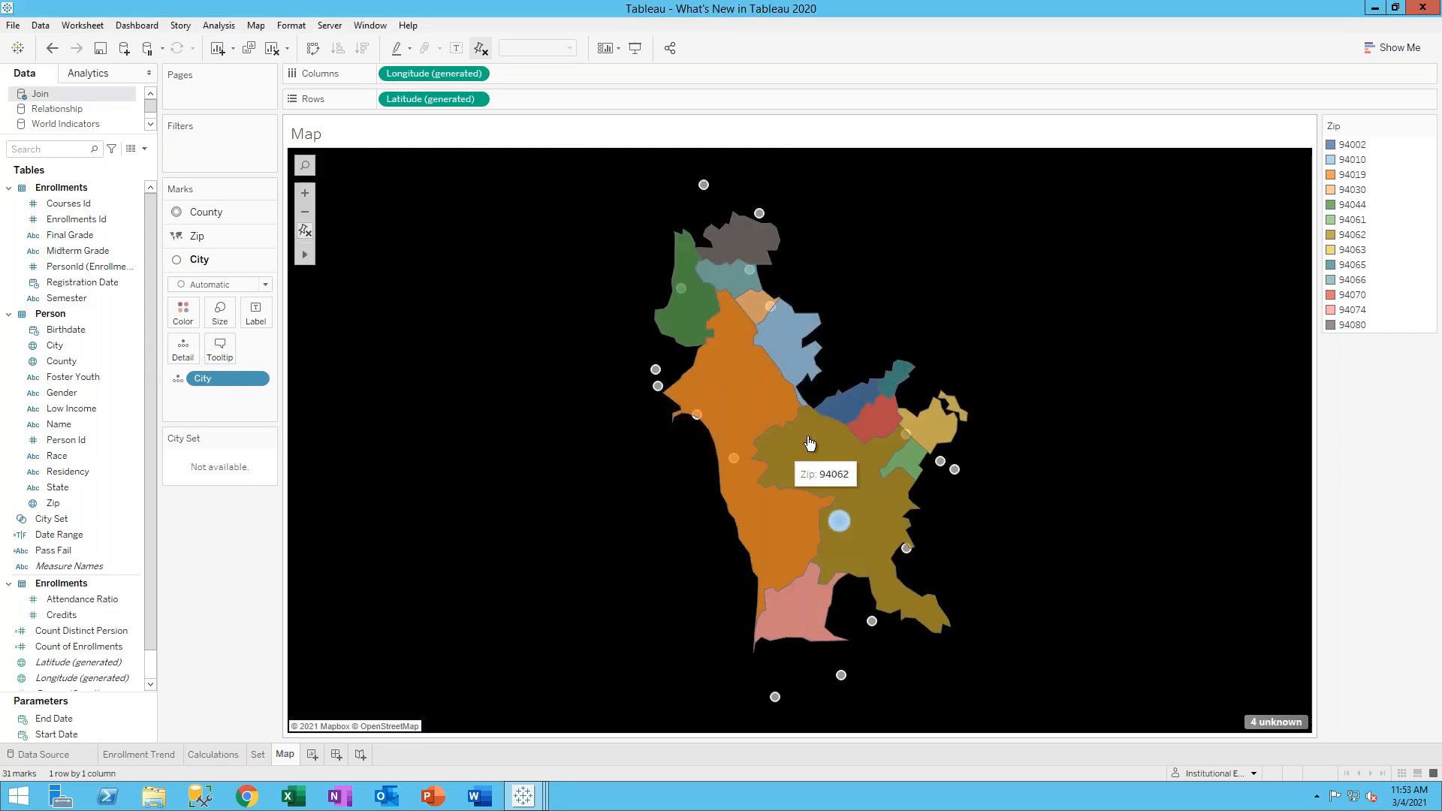
Examine the street and city detail of the Mapbox background around San José, San Francisco and Oakland
{"action": "mouse_move", "coordinate": [901, 486]}
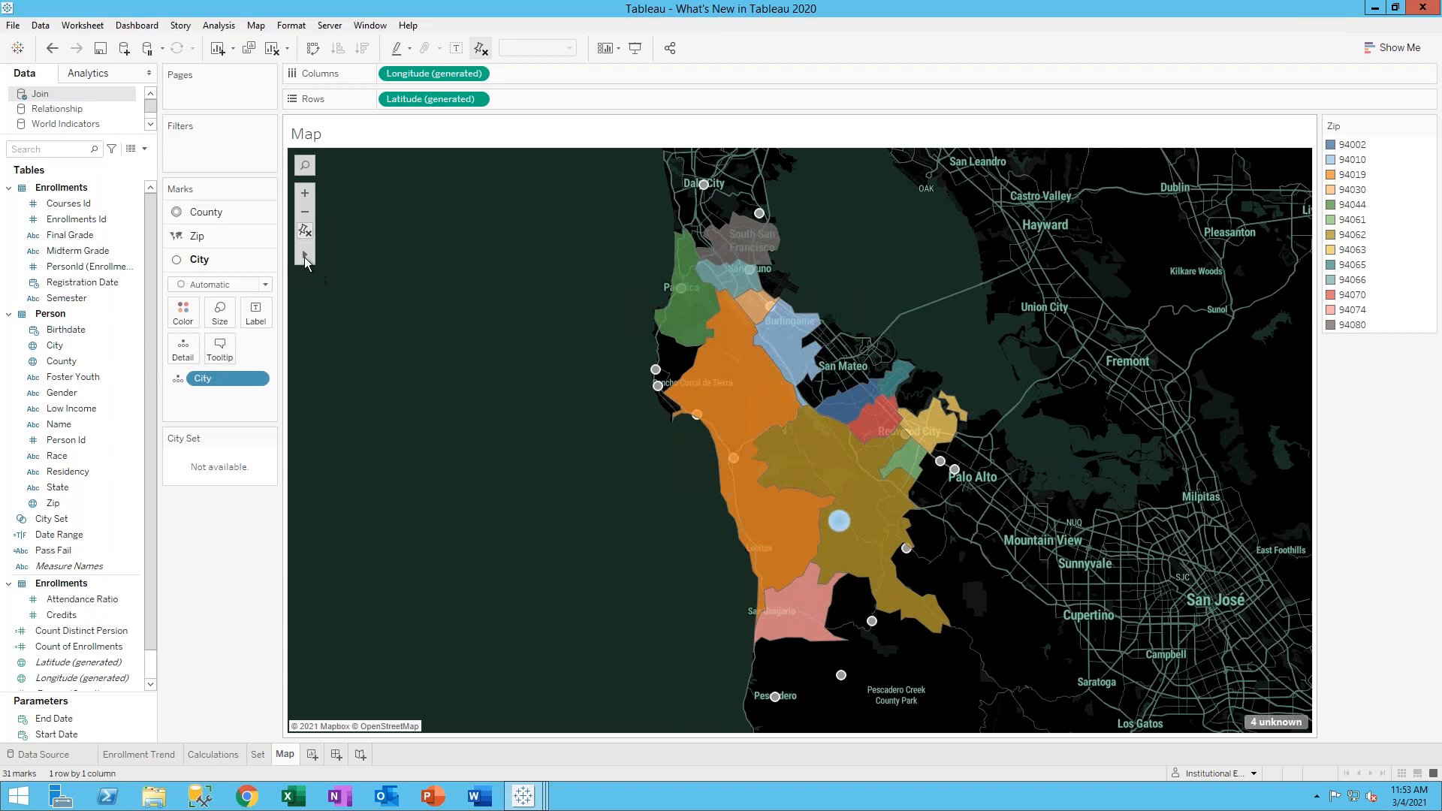
{"action": "left_click", "coordinate": [331, 256]}
{"action": "left_click_drag", "start_coordinate": [1009, 402], "coordinate": [711, 271]}
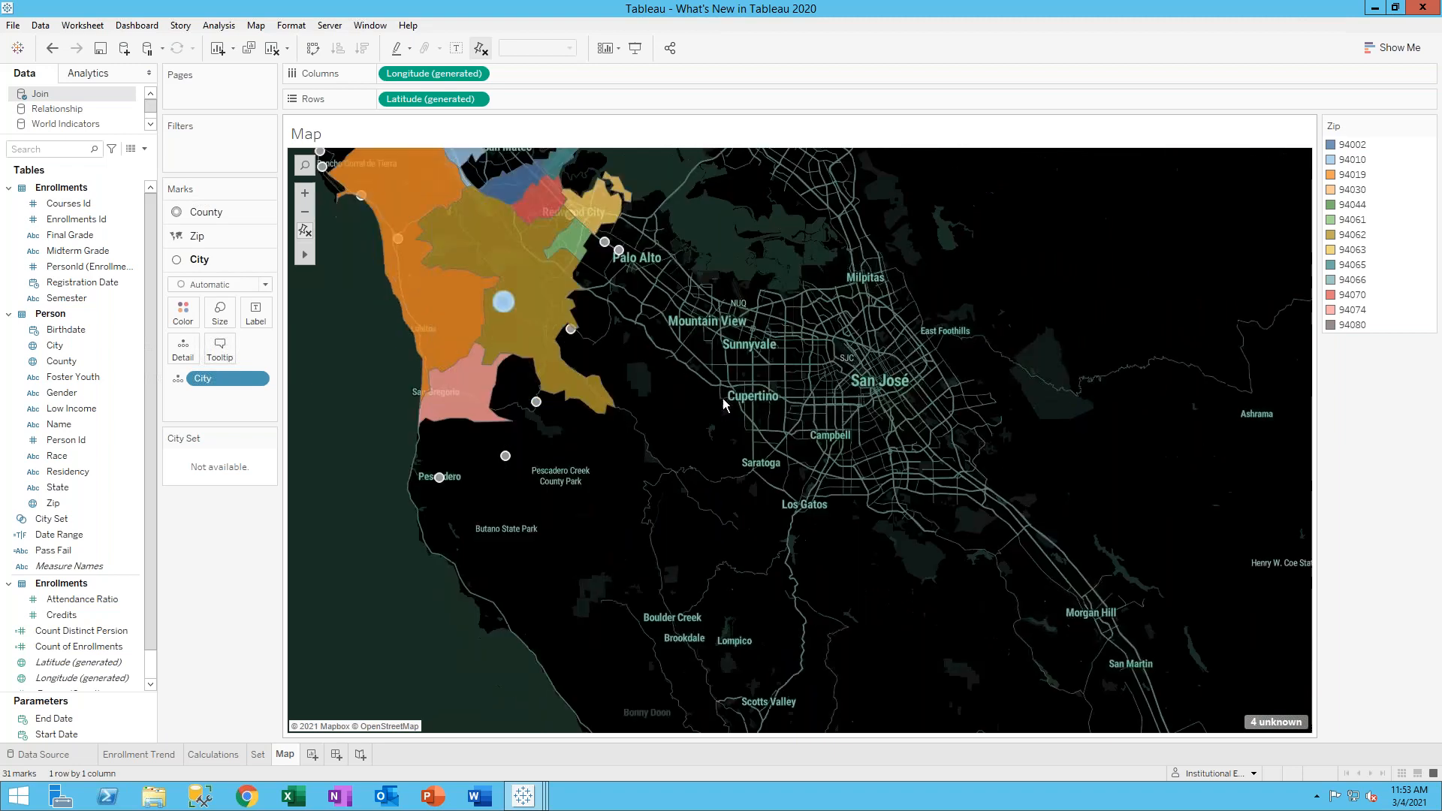
{"action": "left_click_drag", "start_coordinate": [722, 398], "coordinate": [827, 523]}
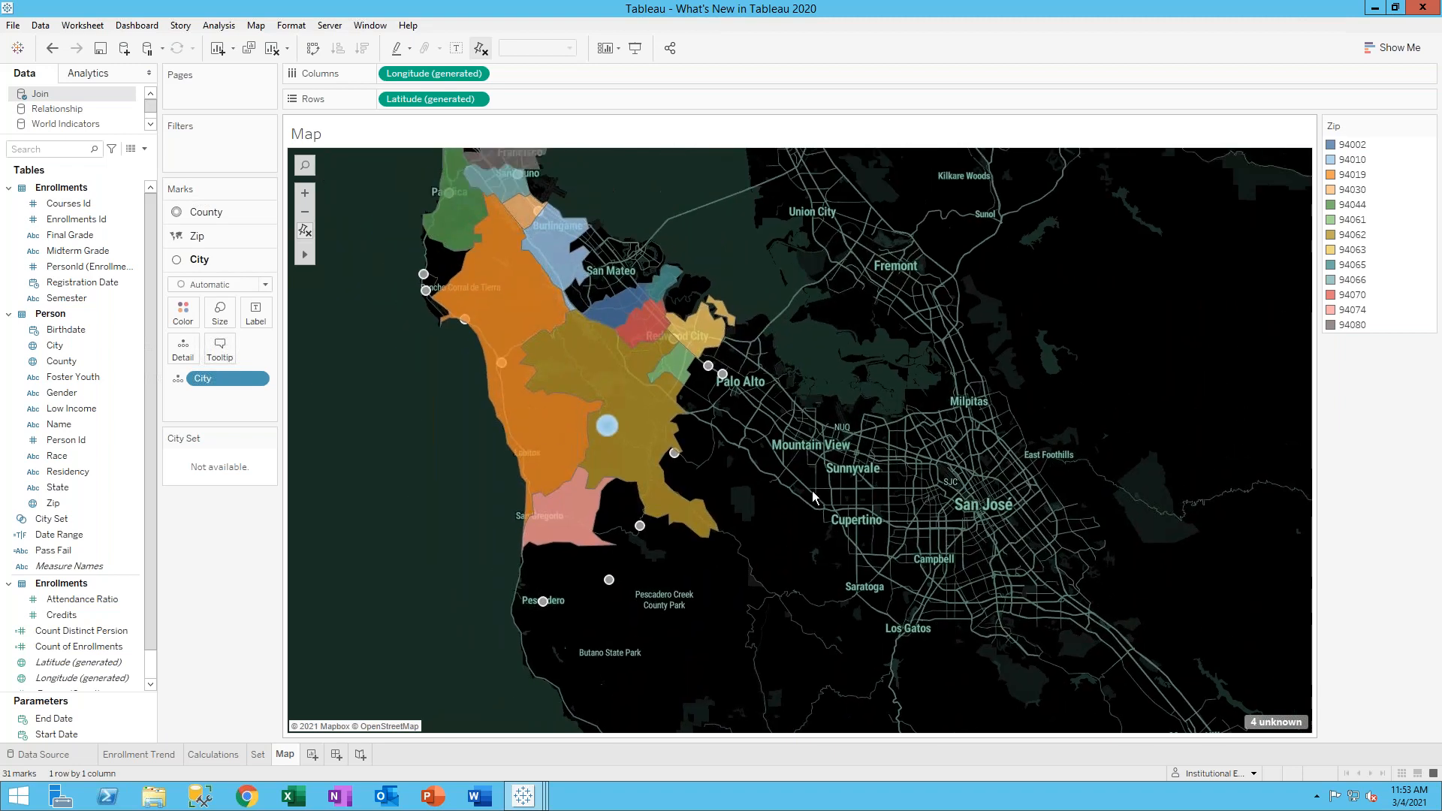
{"action": "left_click_drag", "start_coordinate": [731, 339], "coordinate": [708, 484]}
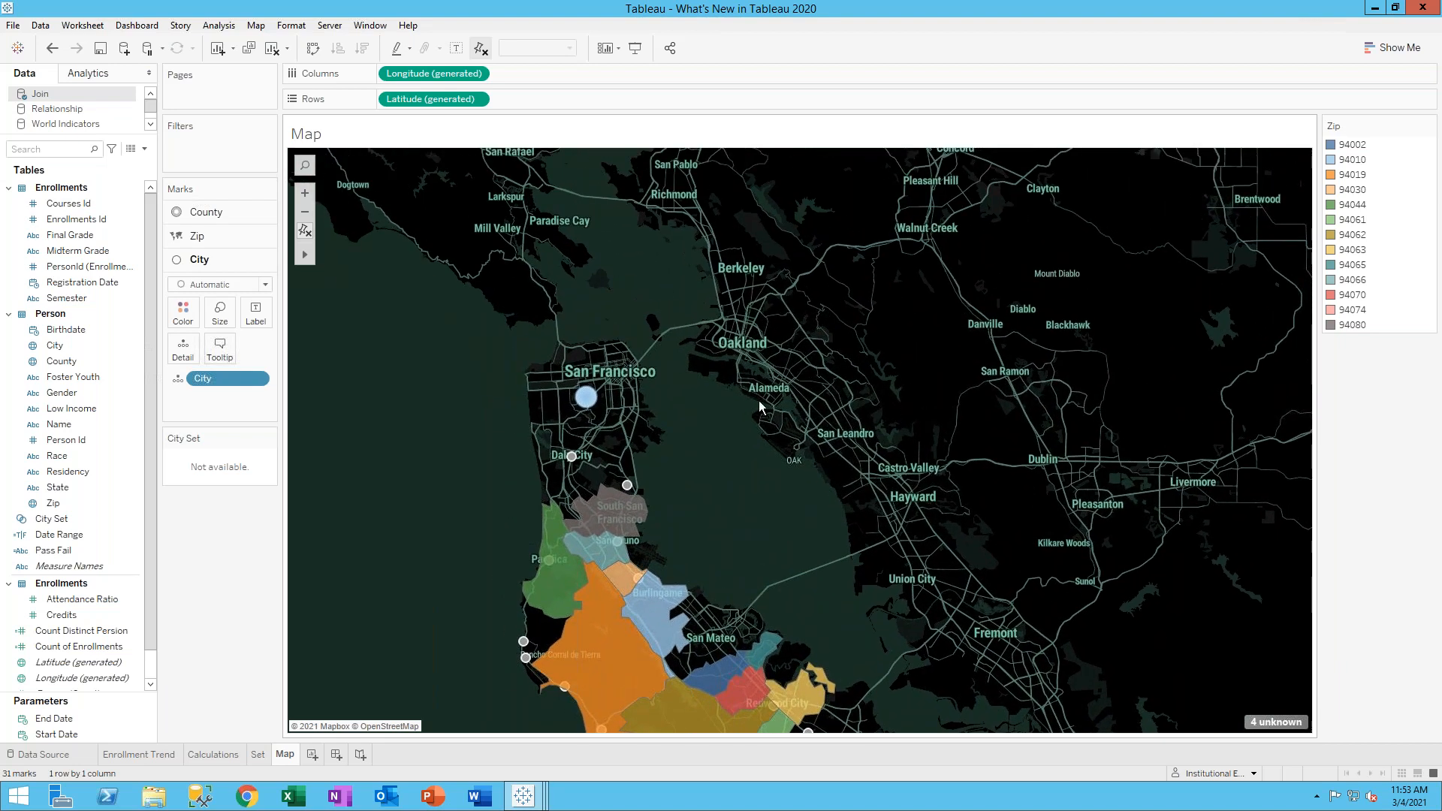
{"action": "left_click_drag", "start_coordinate": [754, 408], "coordinate": [787, 300]}
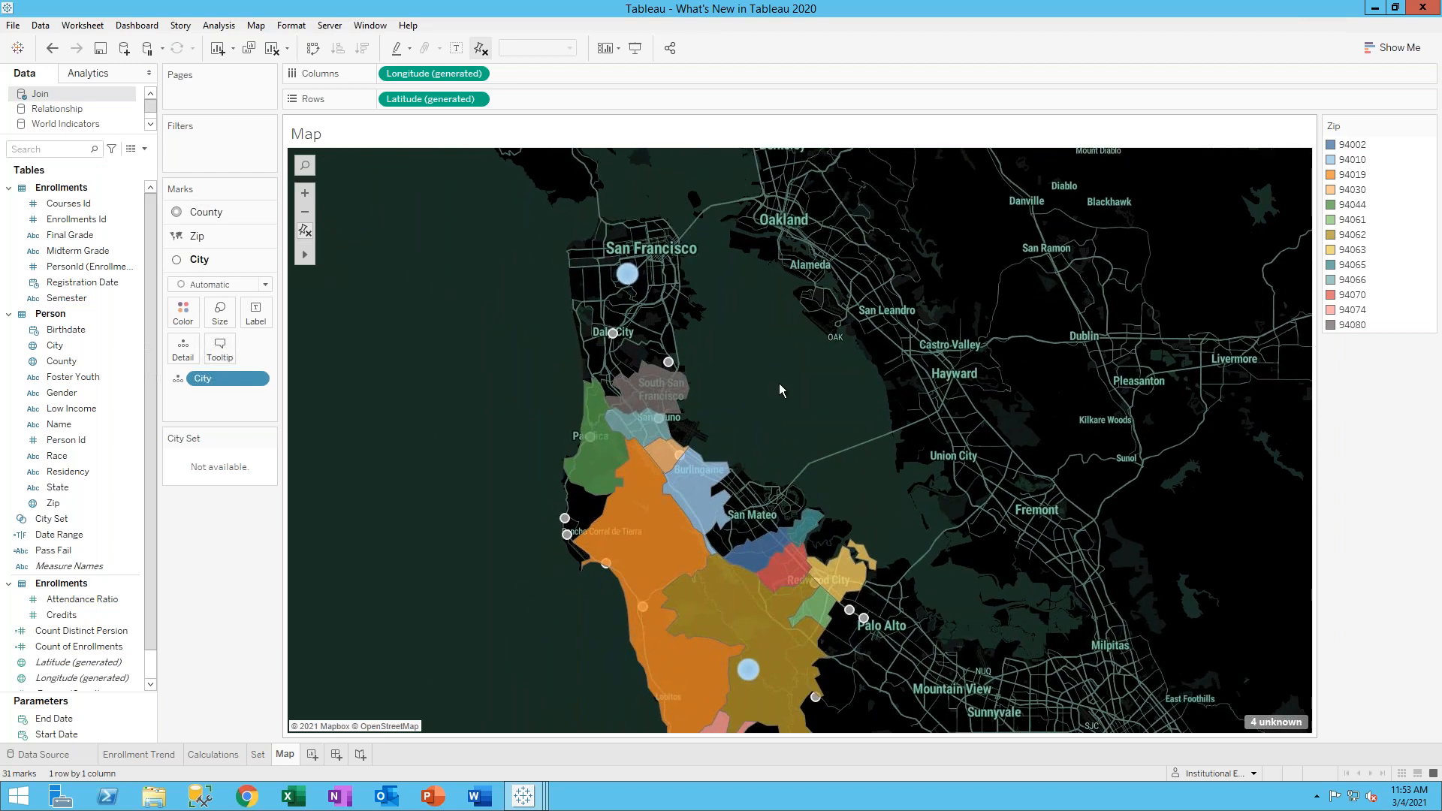
{"action": "left_click", "coordinate": [62, 299]}
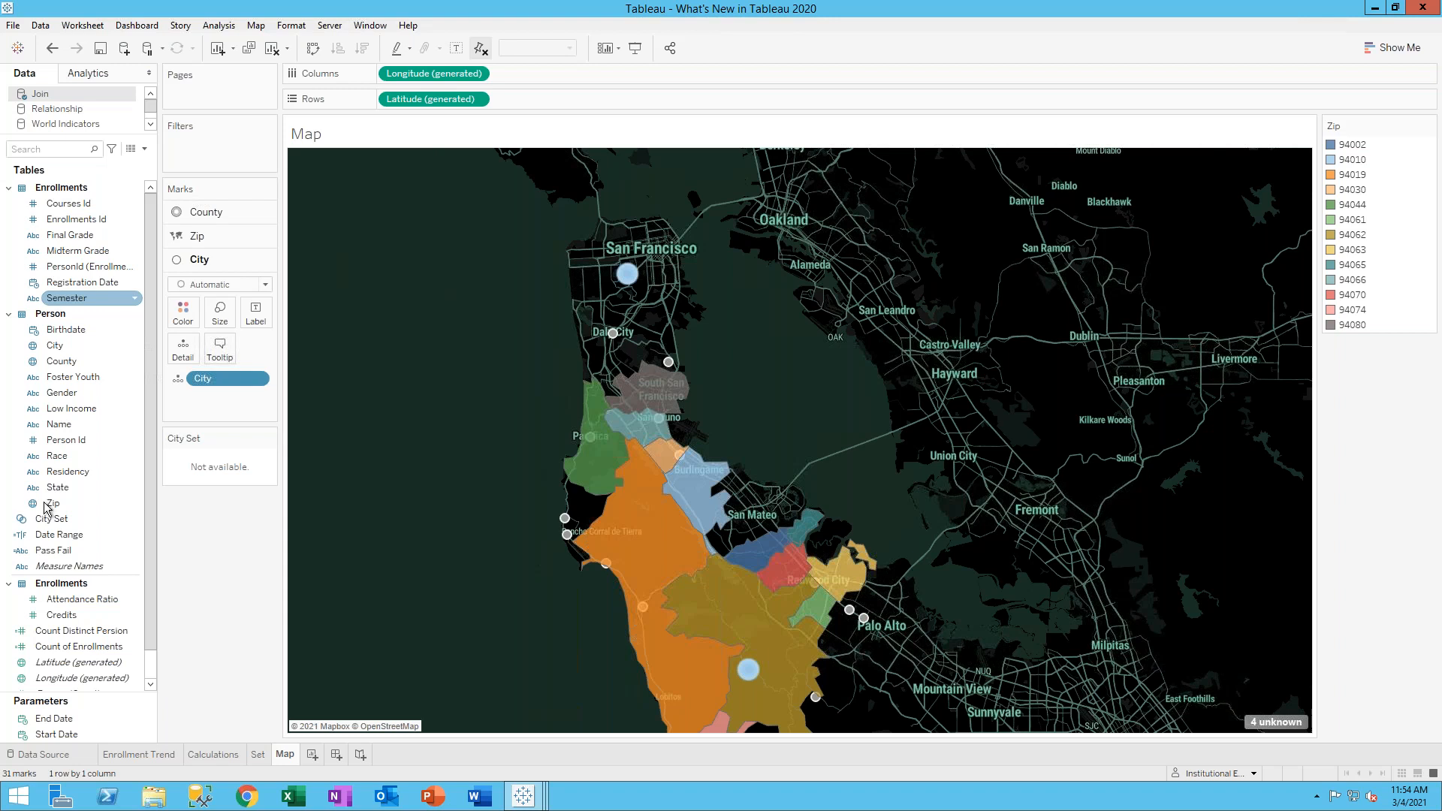
{"action": "left_click", "coordinate": [486, 9]}
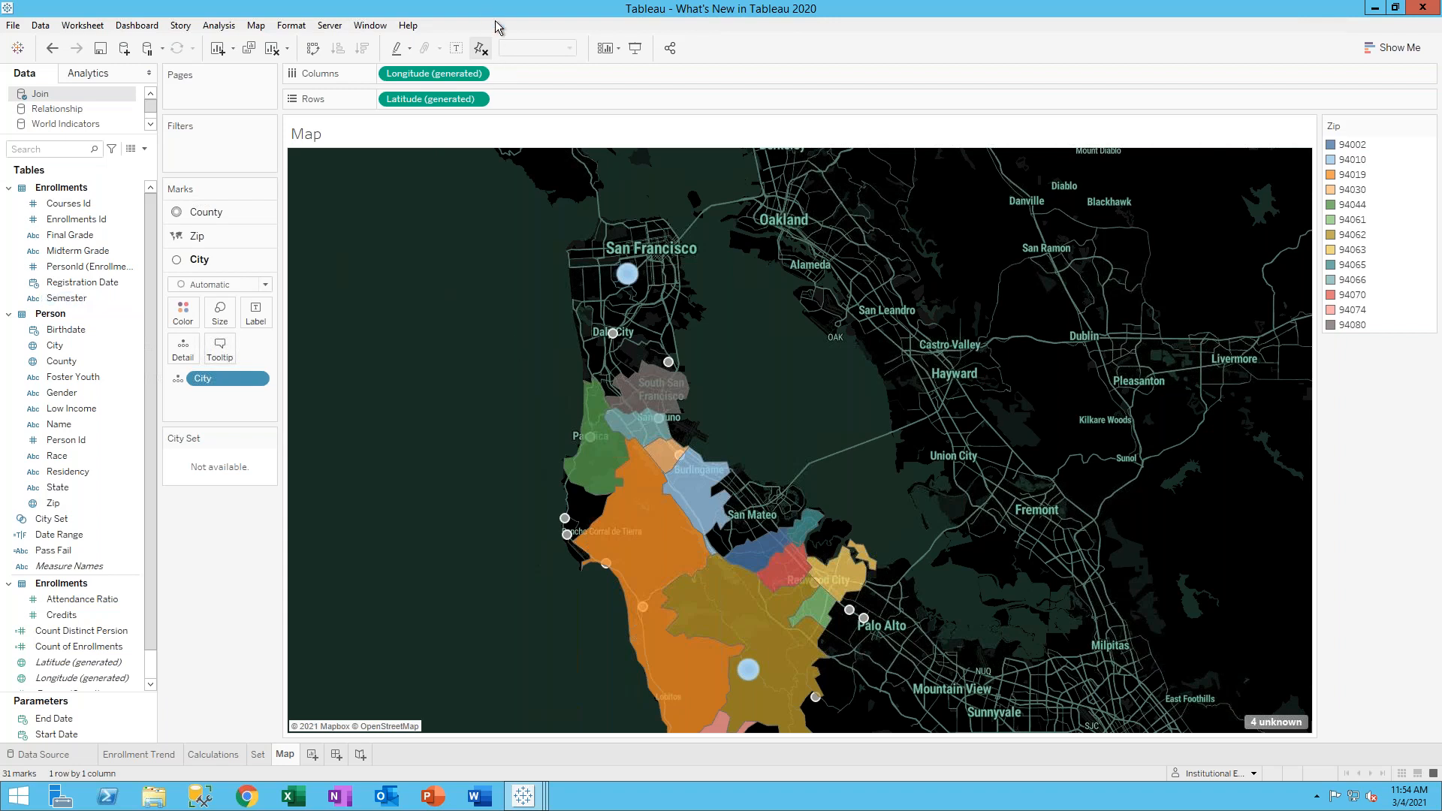
Export all sheets of the workbook to the Desktop as the PowerPoint presentation What's New in Tableau 2020.pptx
{"action": "left_click", "coordinate": [14, 26]}
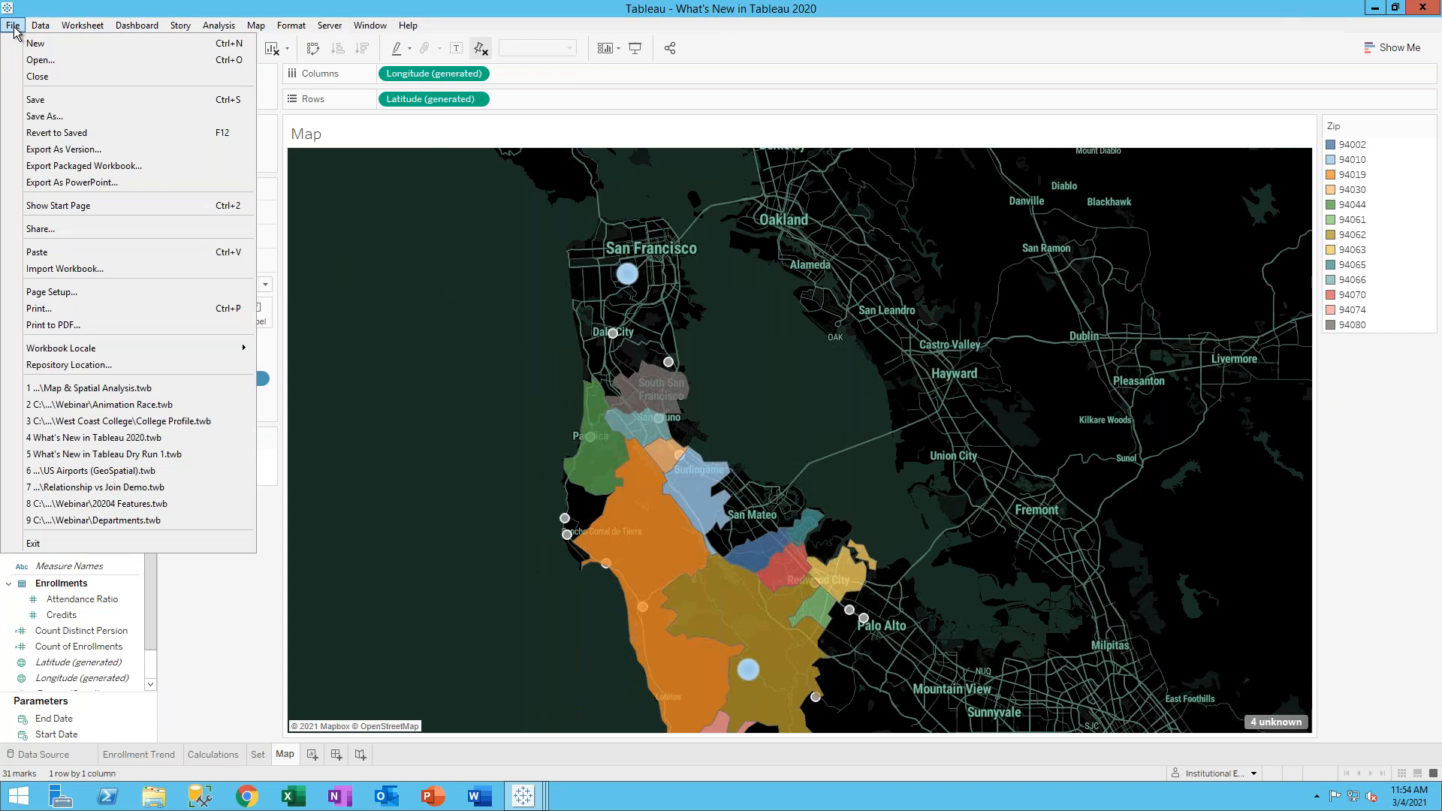
{"action": "left_click", "coordinate": [75, 190]}
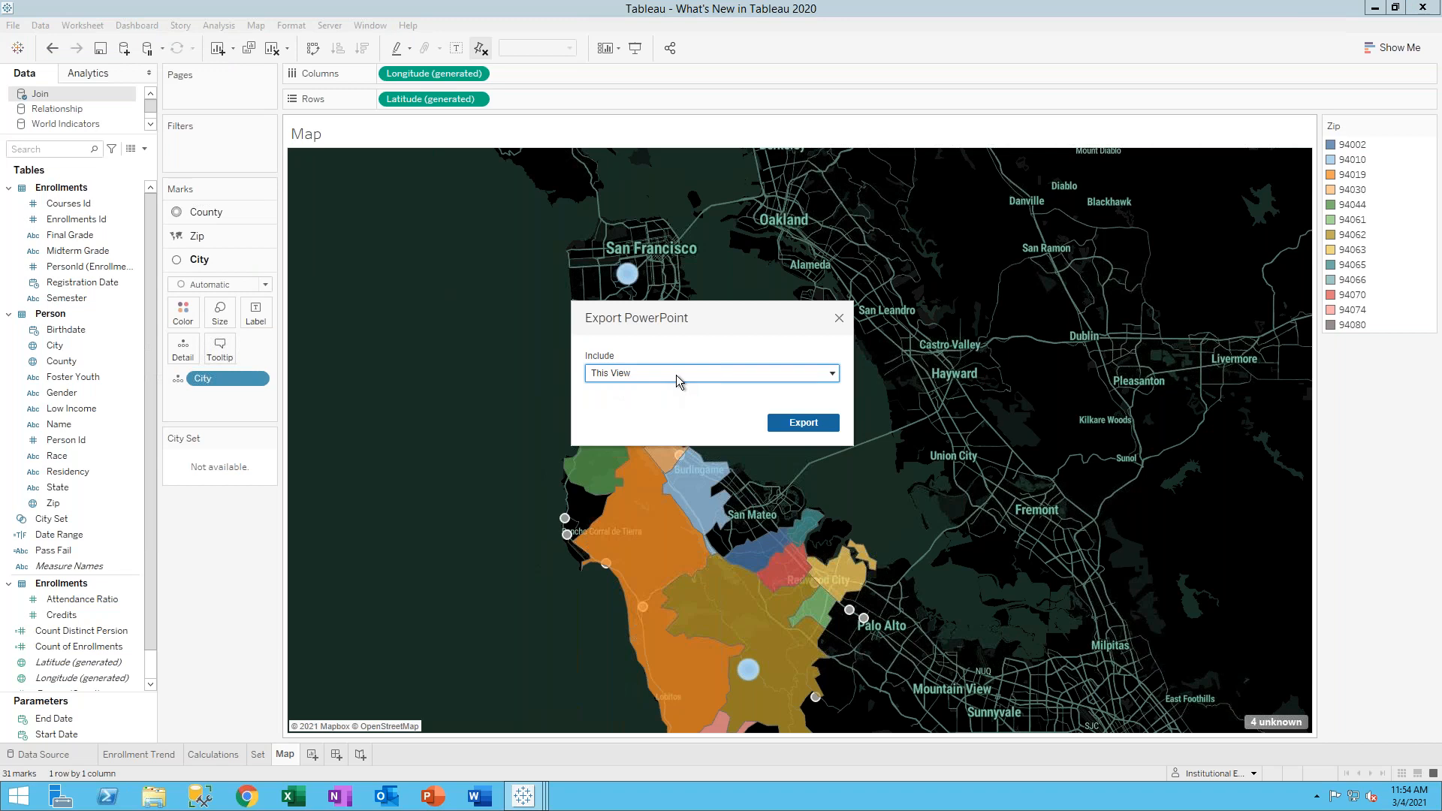
{"action": "left_click", "coordinate": [676, 375]}
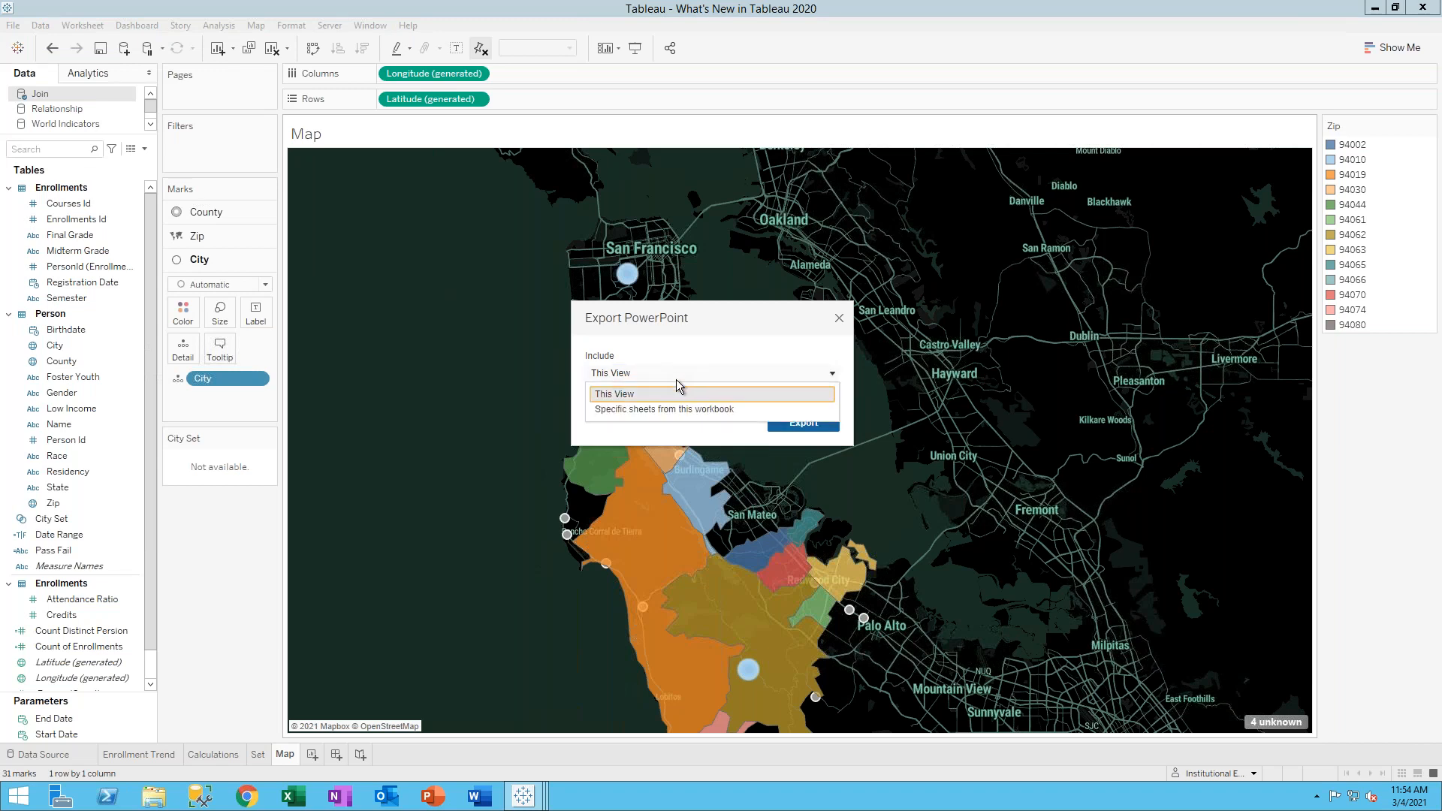
{"action": "left_click", "coordinate": [667, 410]}
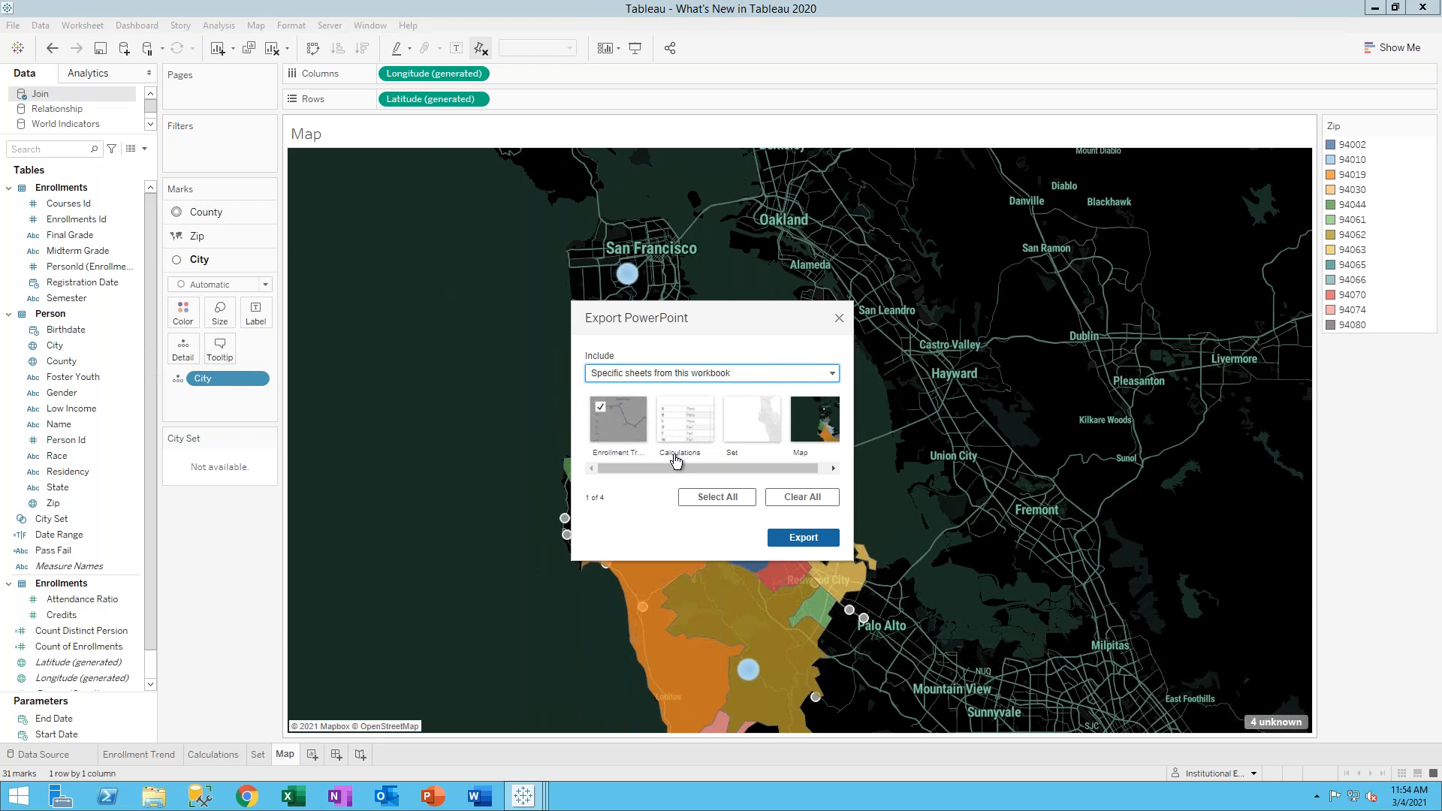
{"action": "left_click", "coordinate": [713, 497]}
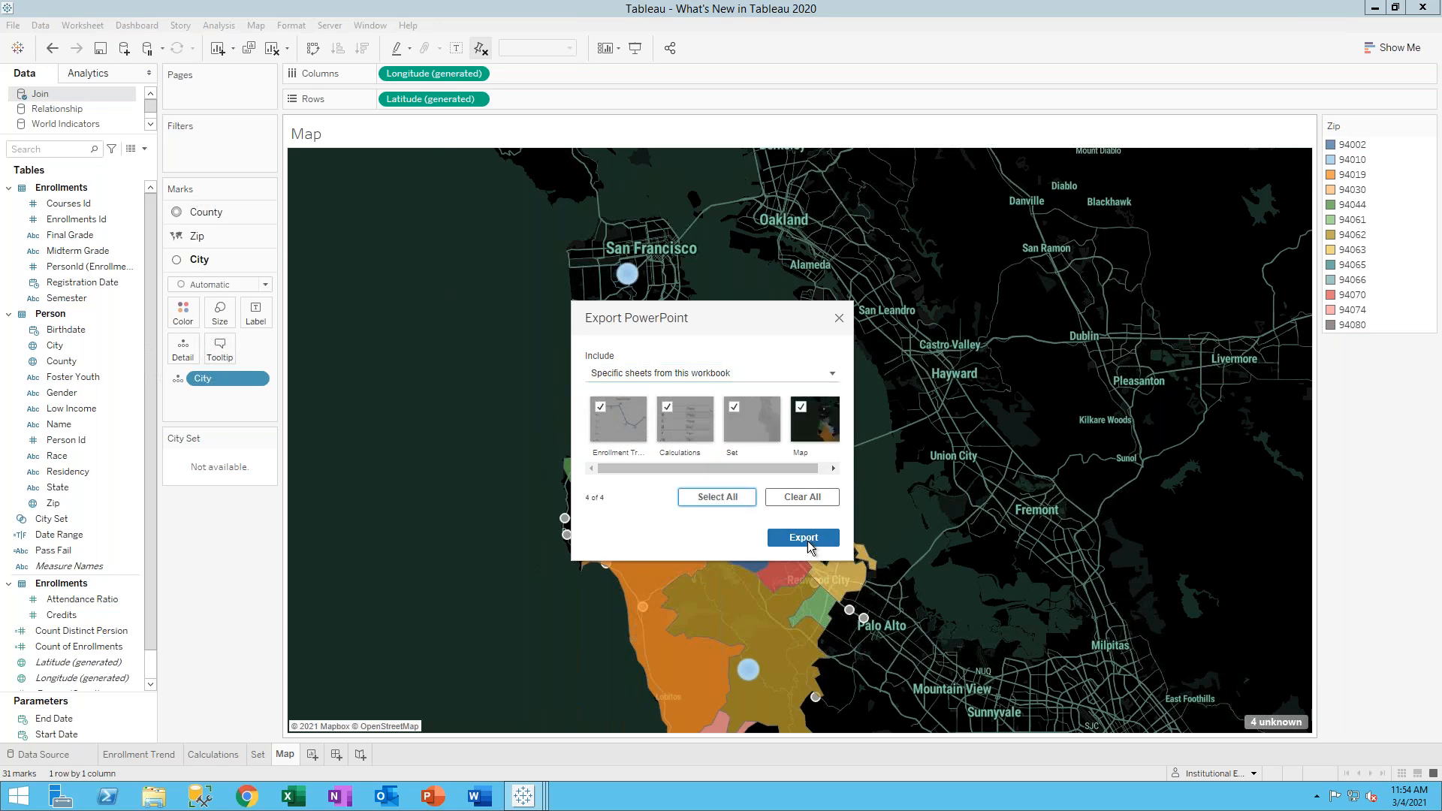
{"action": "left_click", "coordinate": [804, 538]}
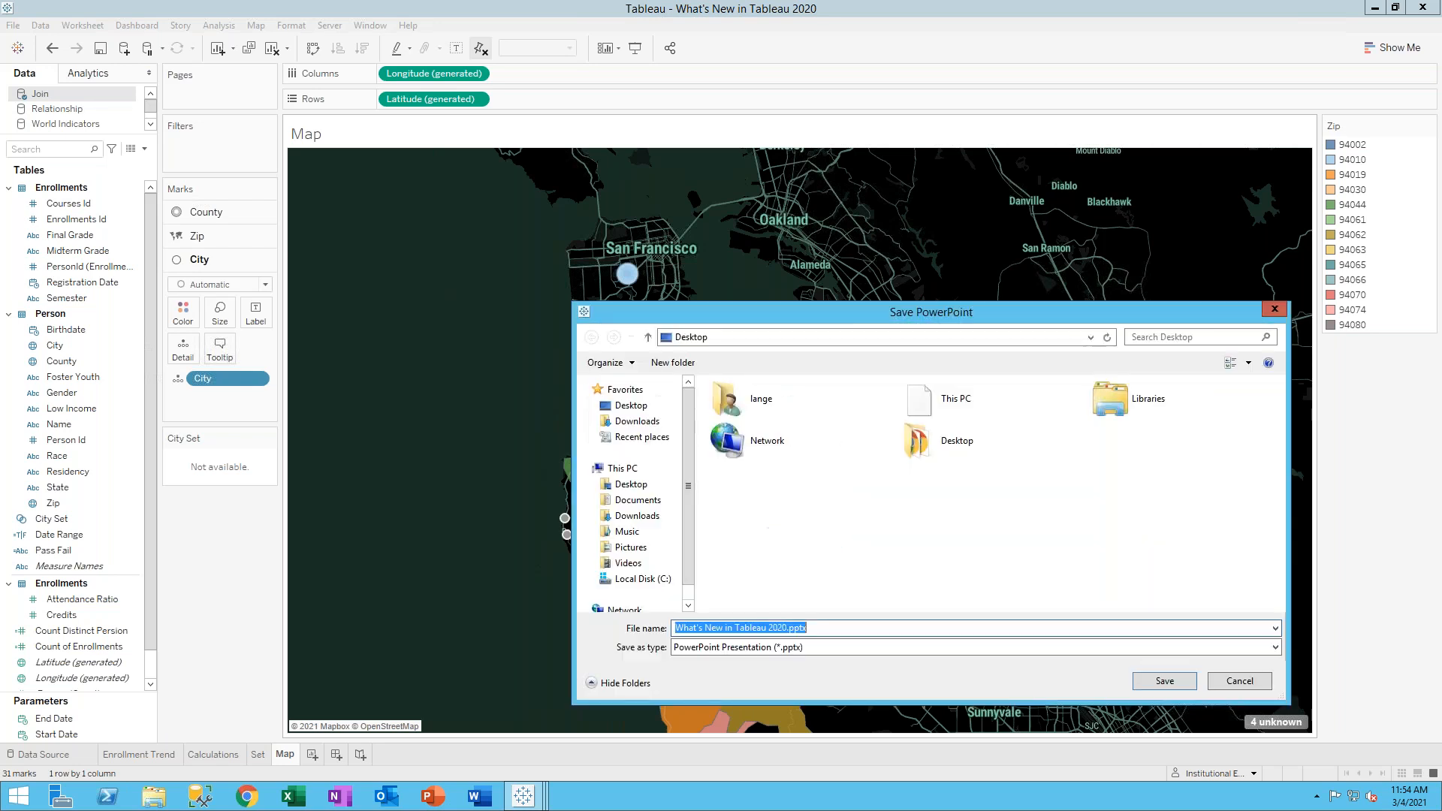
{"action": "left_click", "coordinate": [1164, 681]}
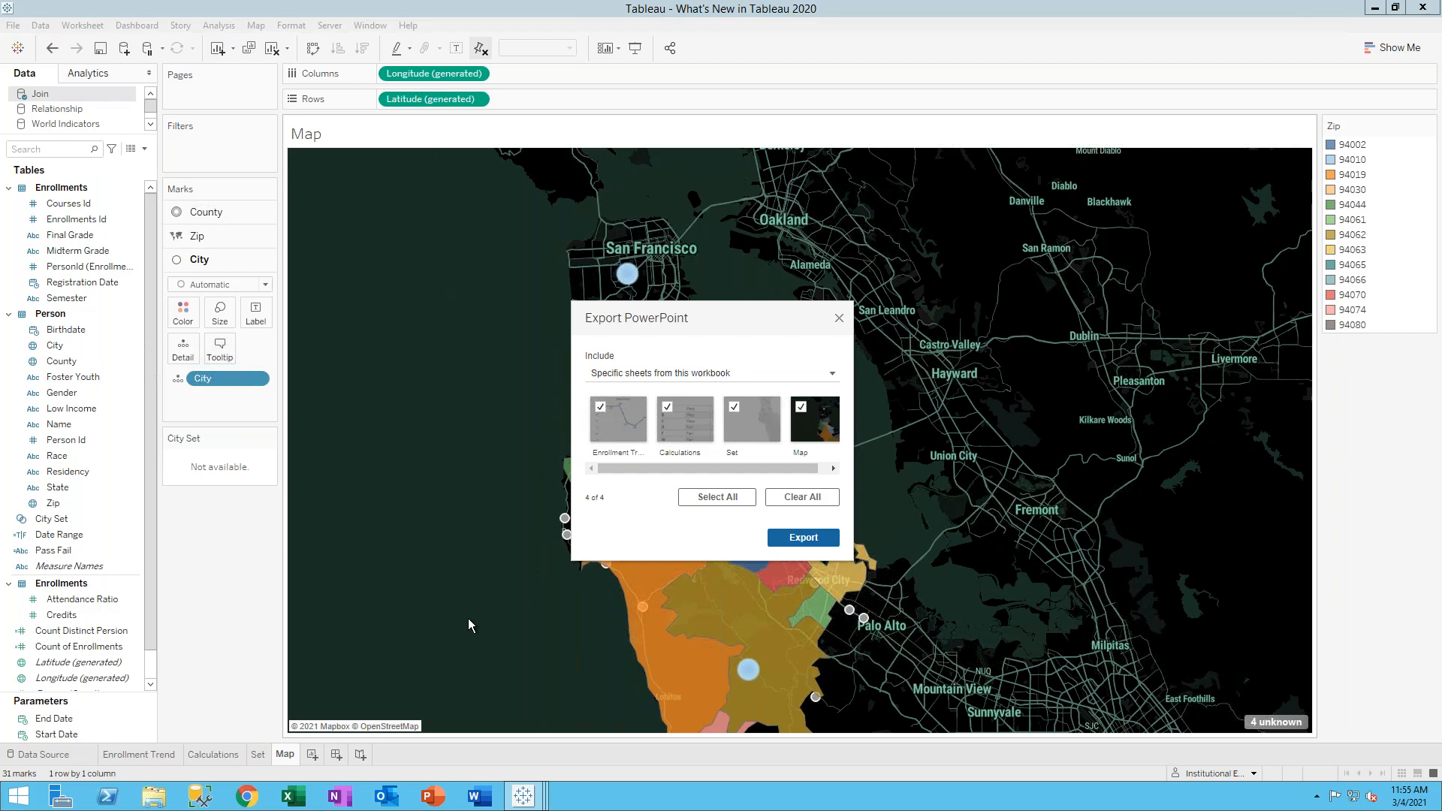
Look for the exported presentation on the desktop and return to the What's New in Tableau 2020 workbook
{"action": "key", "text": "super+d"}
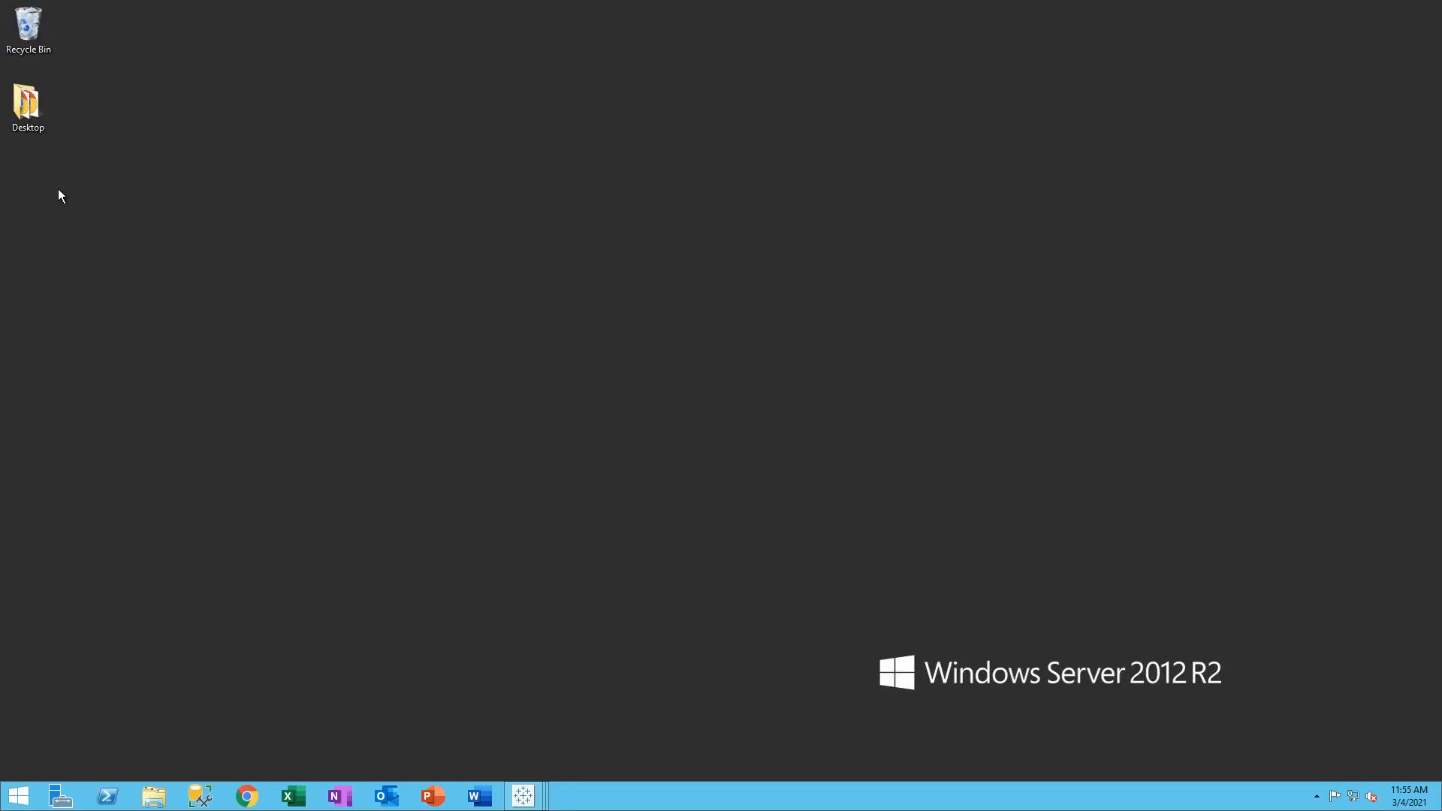
{"action": "key", "text": "super+d"}
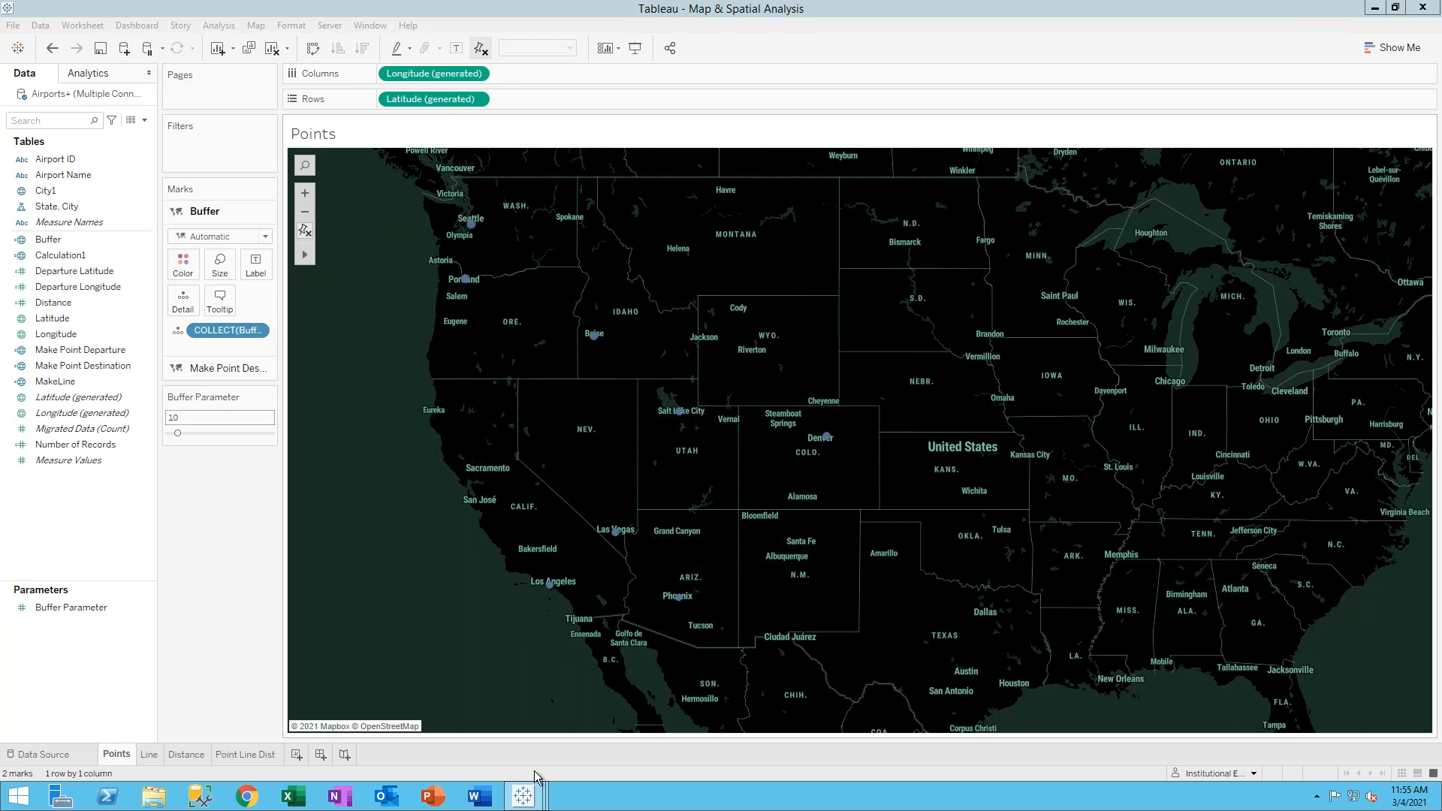
{"action": "mouse_move", "coordinate": [535, 797]}
{"action": "left_click", "coordinate": [363, 715]}
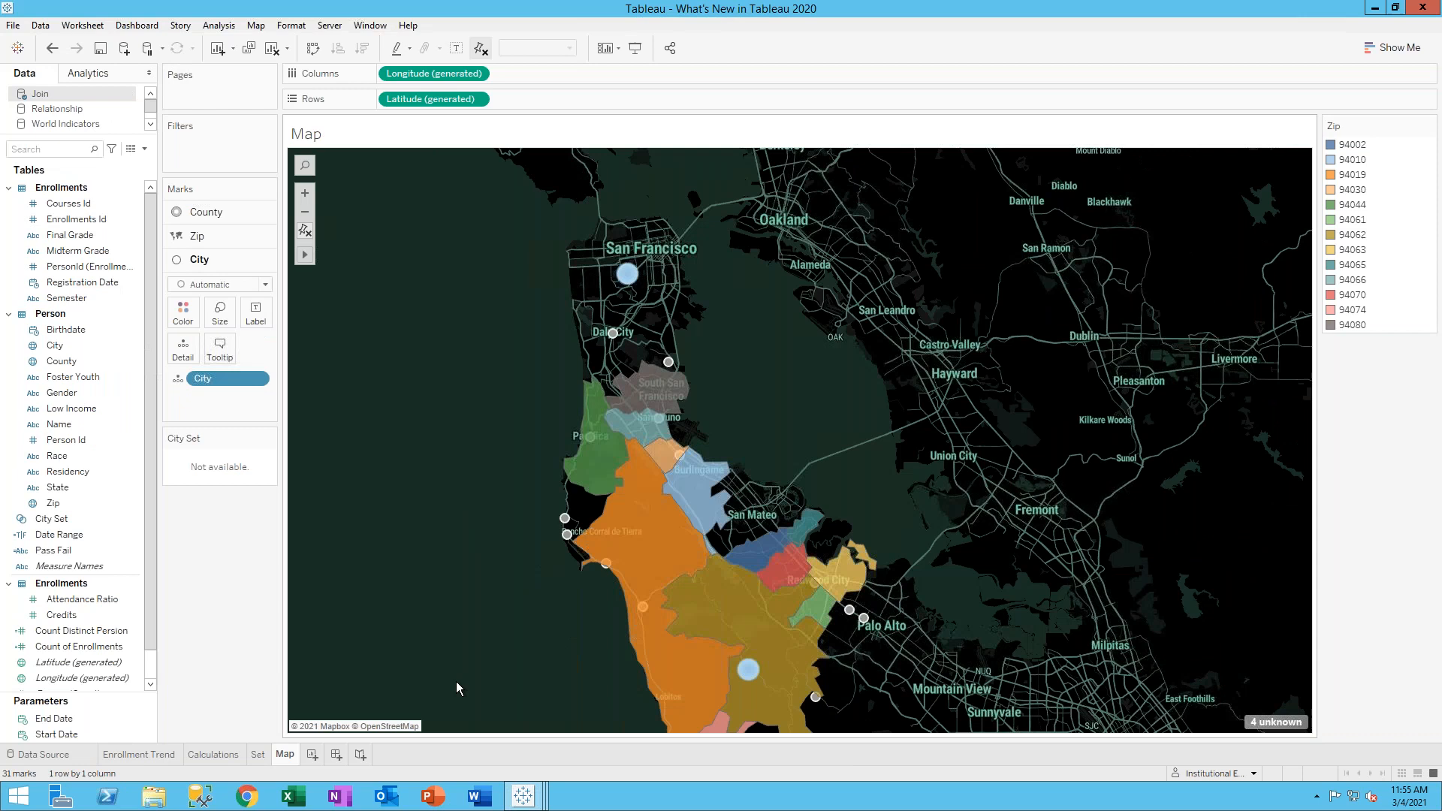
{"action": "left_click", "coordinate": [83, 646]}
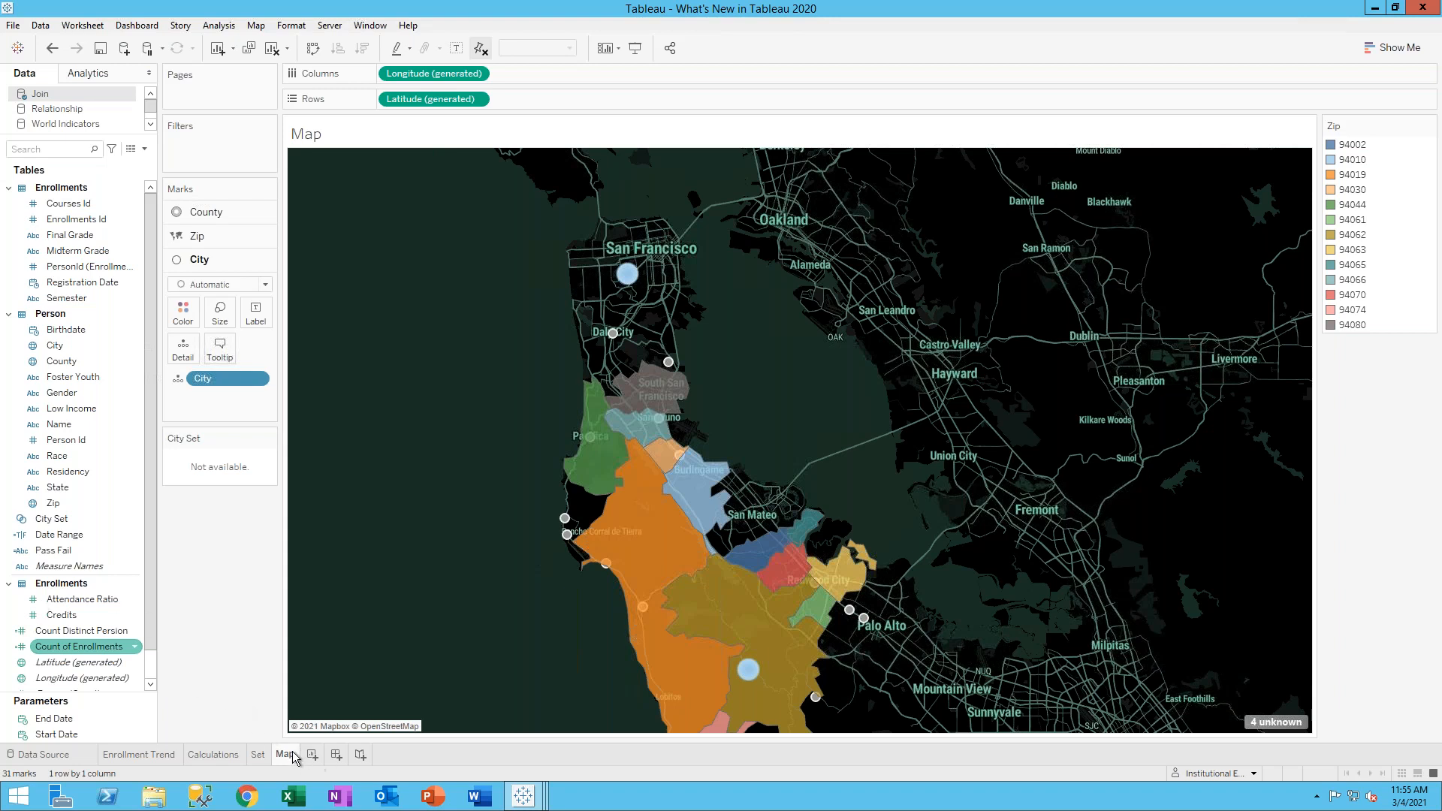
{"action": "left_click", "coordinate": [67, 470]}
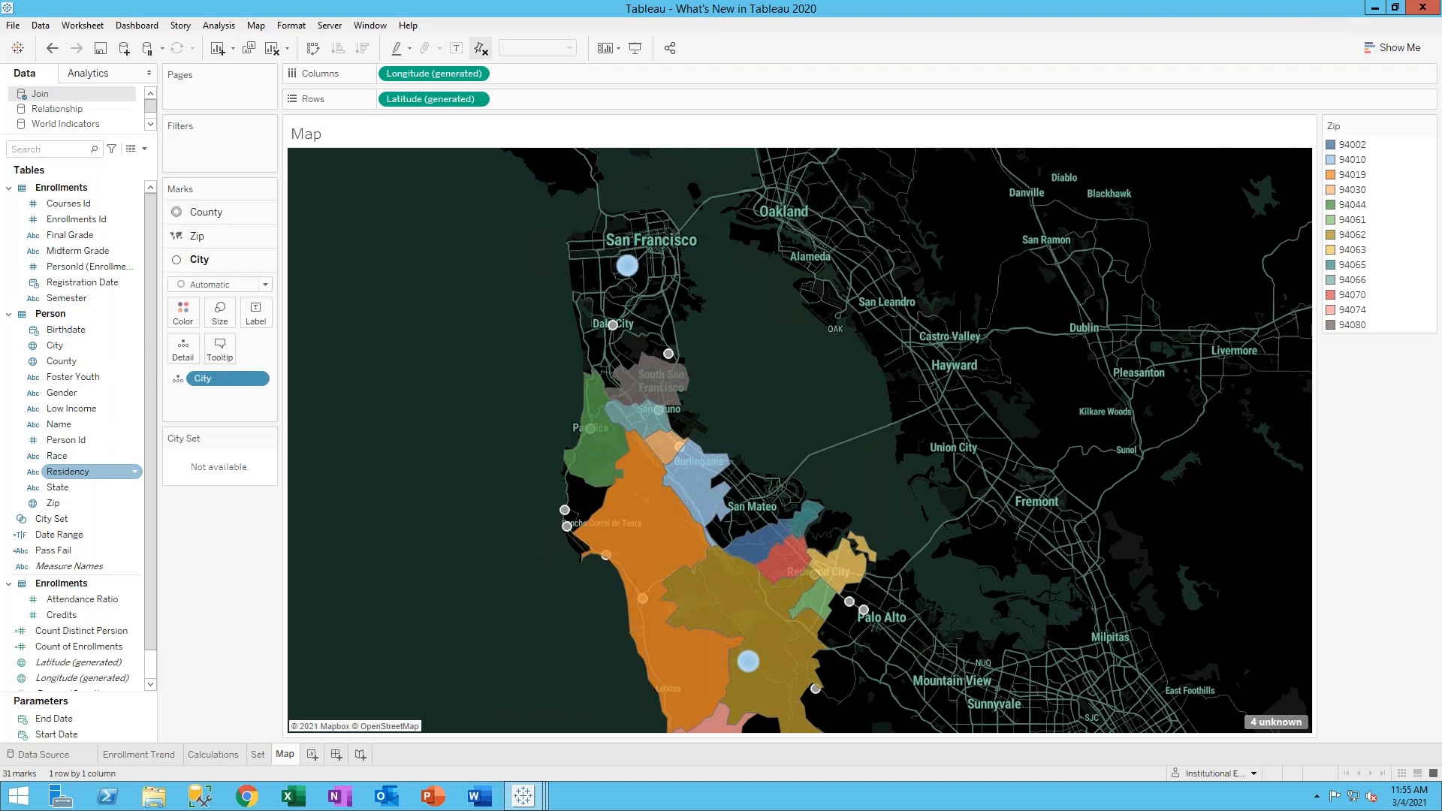
Add a new worksheet and switch it to the World Indicators data source
{"action": "left_click", "coordinate": [312, 754]}
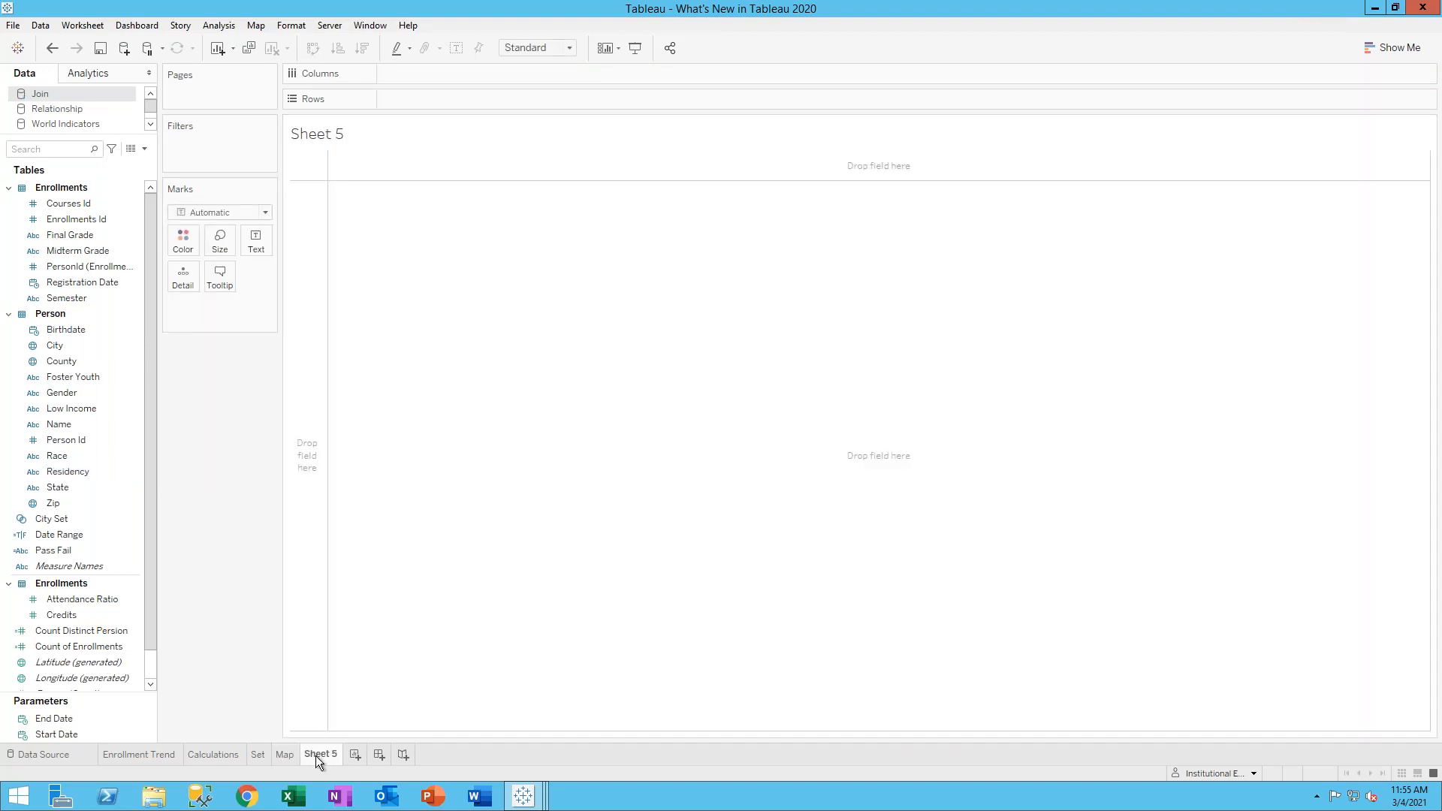
{"action": "left_click", "coordinate": [75, 125]}
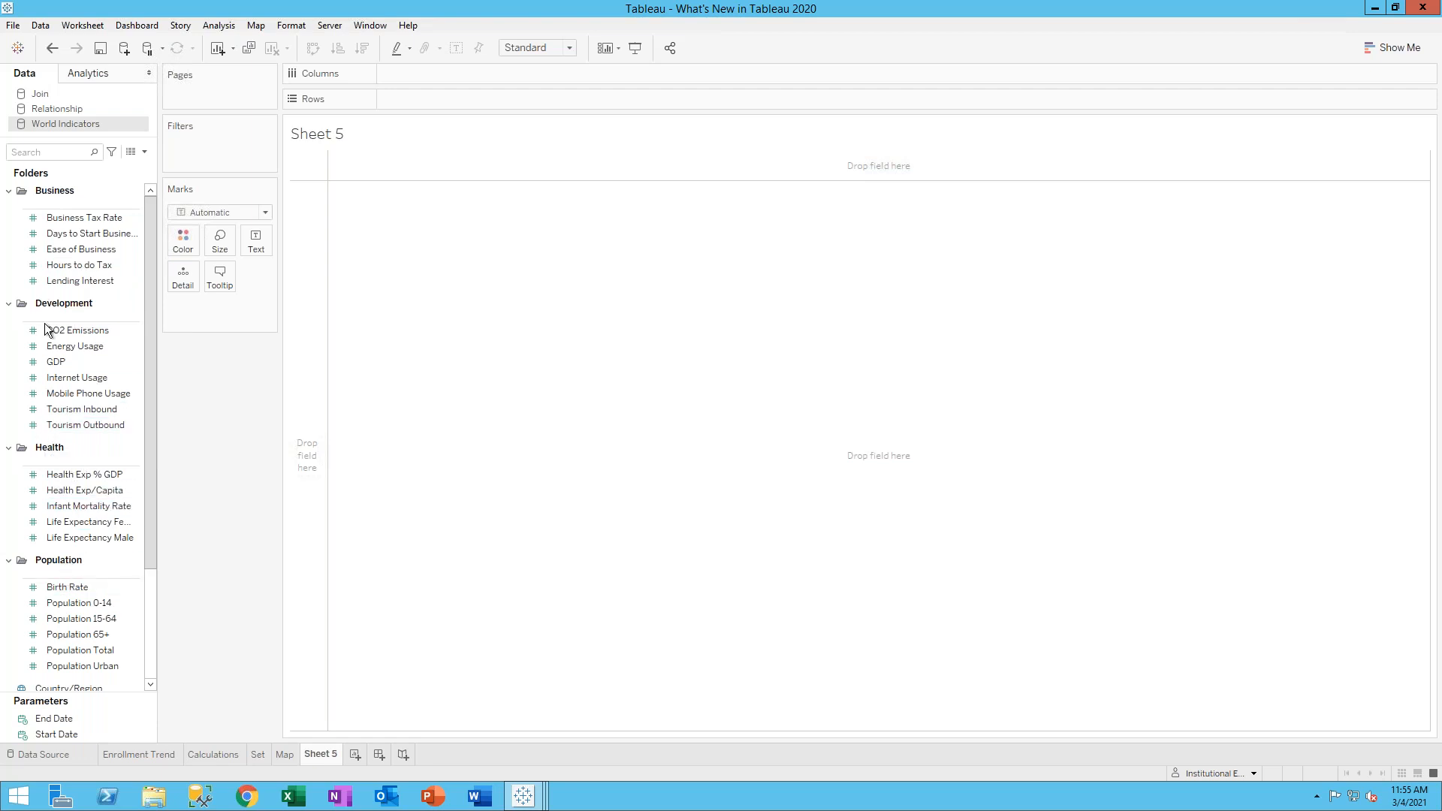
{"action": "left_click", "coordinate": [57, 378]}
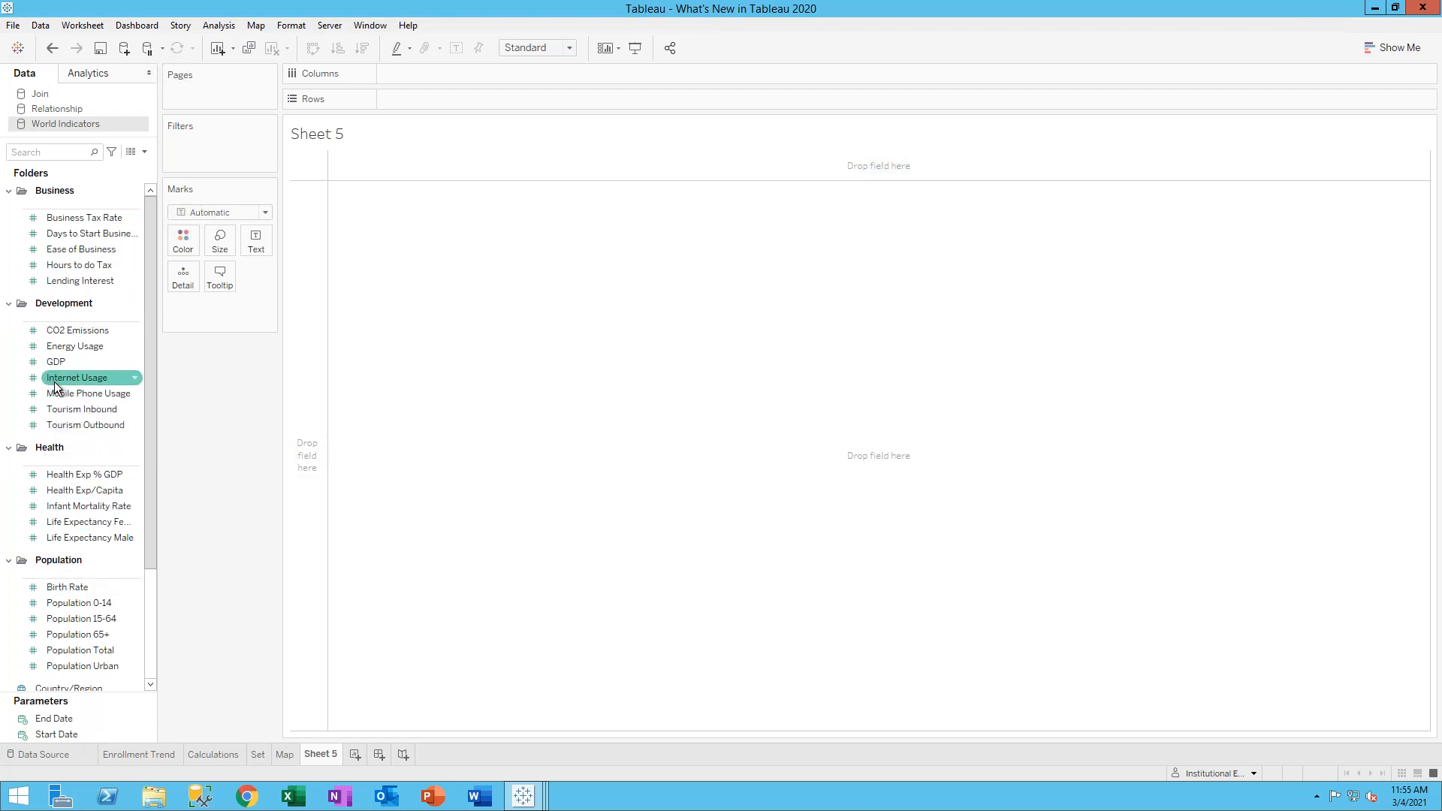
{"action": "left_click", "coordinate": [54, 344]}
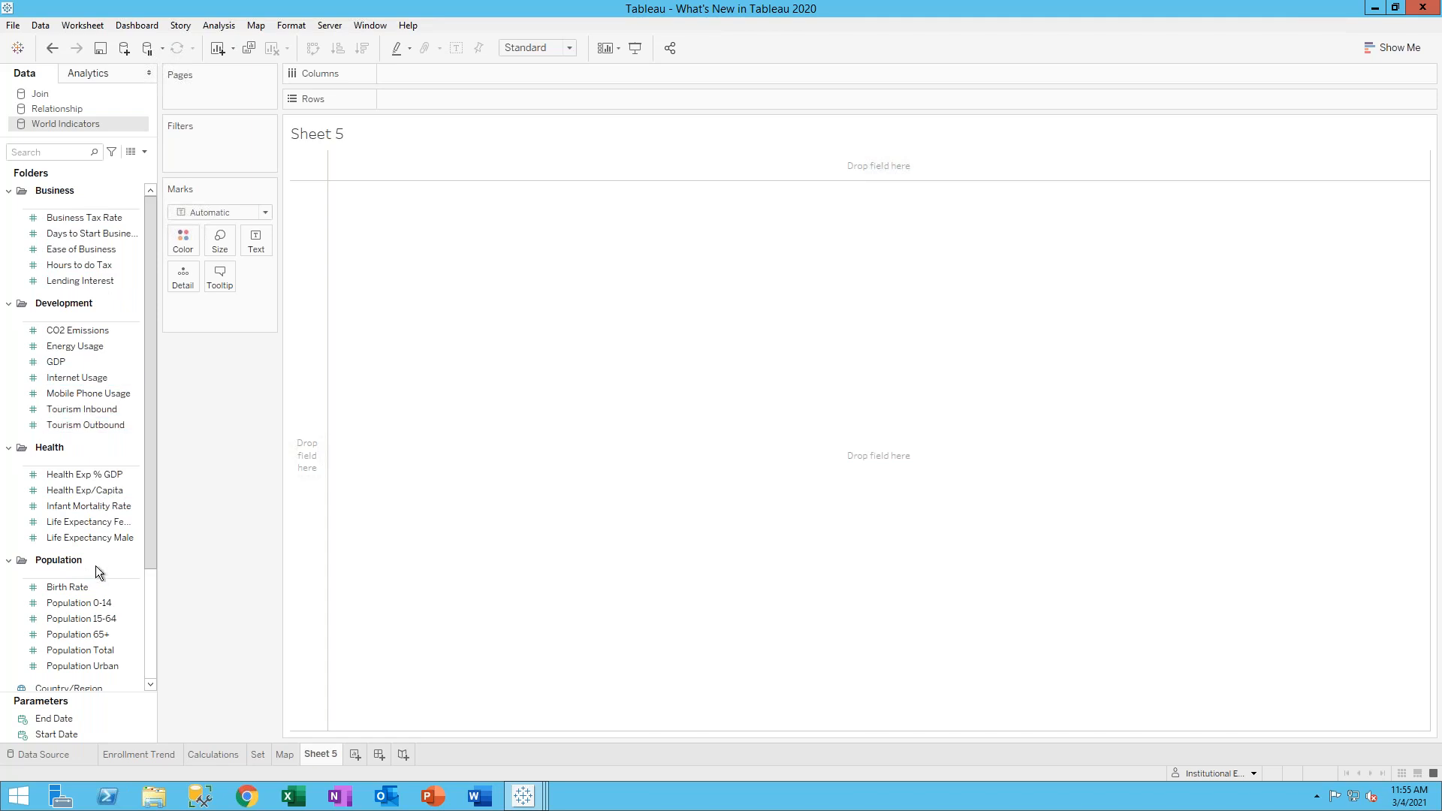
{"action": "left_click", "coordinate": [96, 603]}
Build a line chart with Year on the columns and Population 15-64 on the rows
{"action": "left_click_drag", "start_coordinate": [151, 578], "coordinate": [148, 674]}
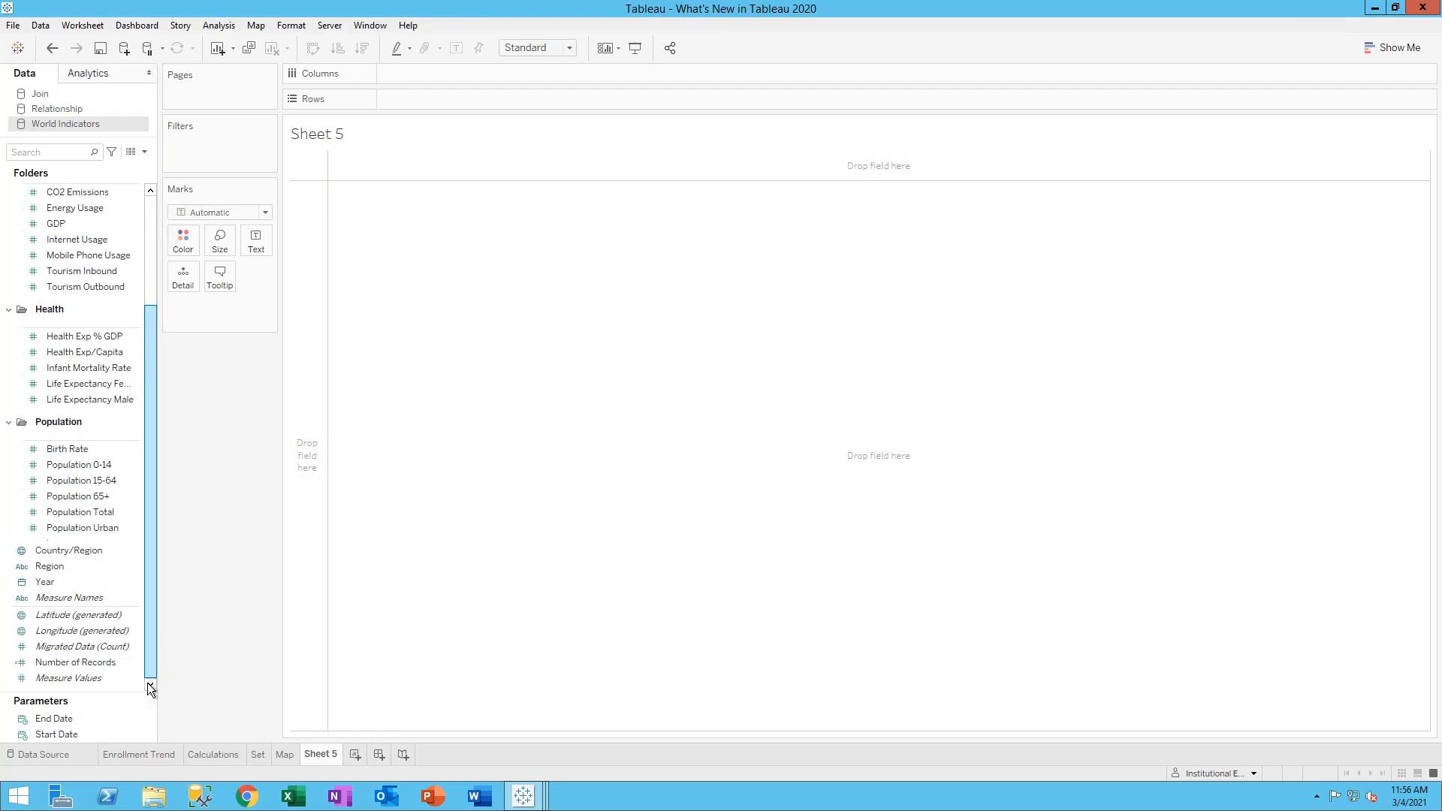
{"action": "left_click", "coordinate": [34, 588]}
{"action": "left_click_drag", "start_coordinate": [34, 588], "coordinate": [431, 74]}
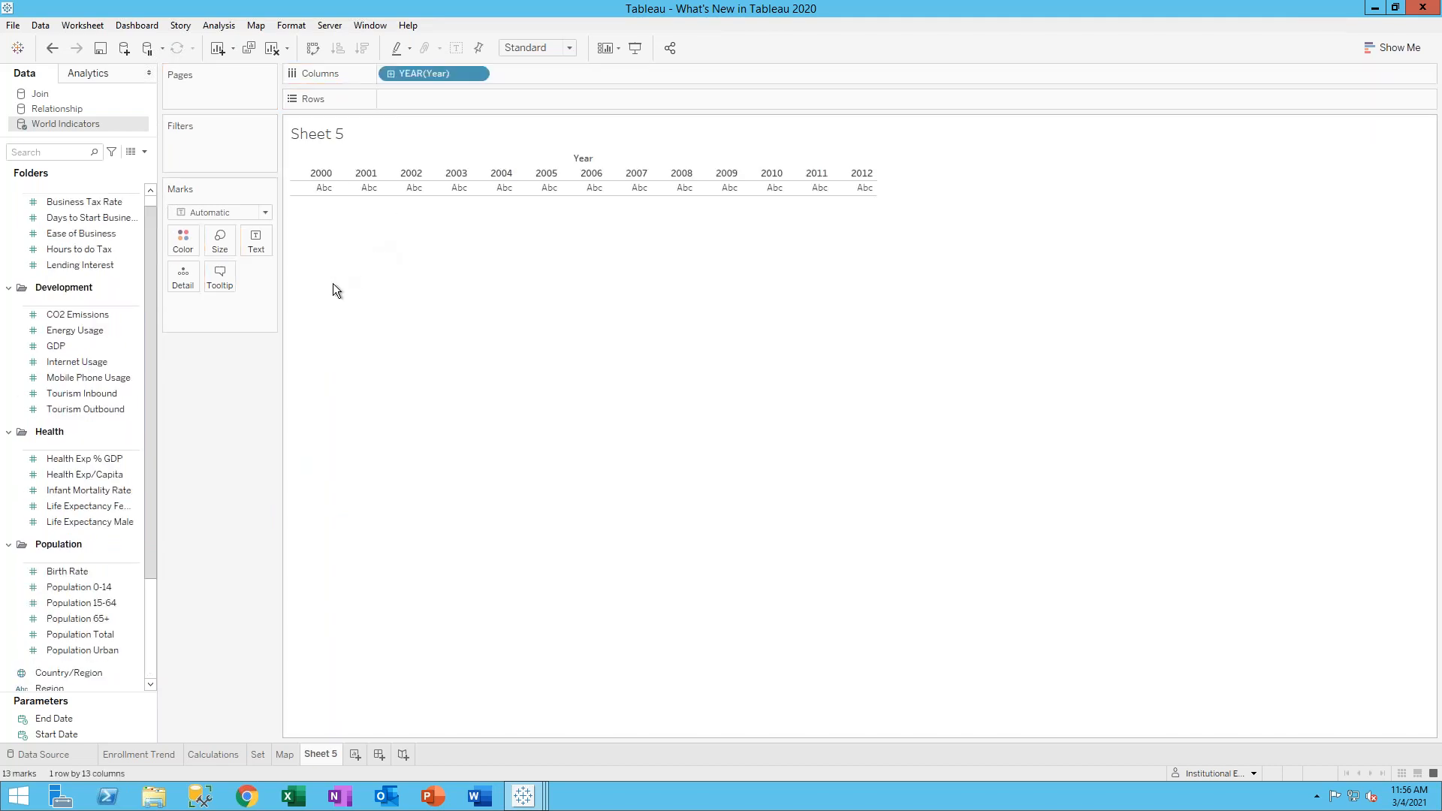
{"action": "left_click", "coordinate": [106, 604]}
{"action": "mouse_move", "coordinate": [106, 607]}
{"action": "left_mouse_down"}
{"action": "mouse_move", "coordinate": [296, 544]}
{"action": "mouse_move", "coordinate": [410, 348]}
{"action": "mouse_move", "coordinate": [417, 92]}
{"action": "mouse_move", "coordinate": [183, 431]}
{"action": "mouse_move", "coordinate": [113, 612]}
{"action": "mouse_move", "coordinate": [405, 268]}
{"action": "mouse_move", "coordinate": [445, 99]}
{"action": "left_mouse_up"}
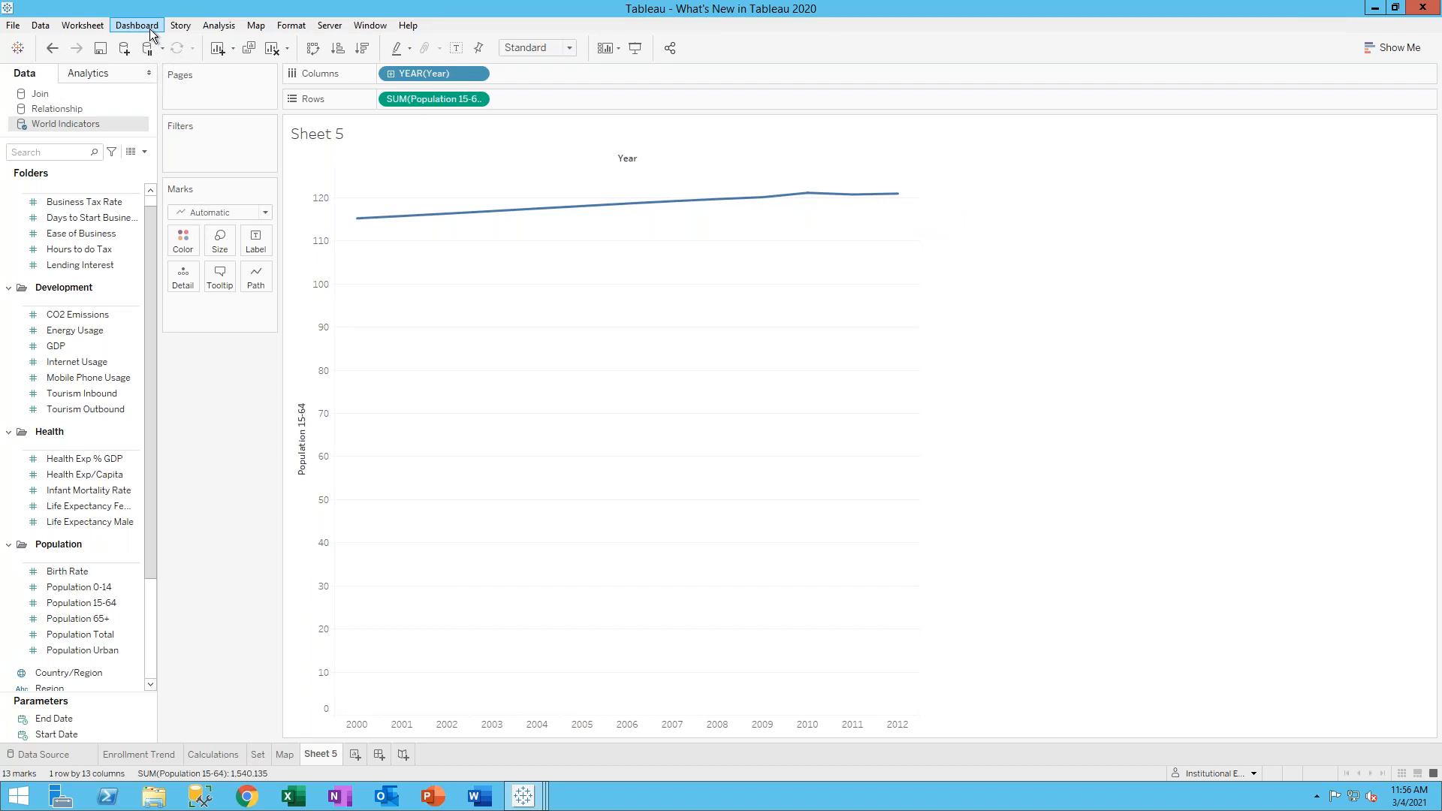
Show a forecast on the Population 15-64 line chart
{"action": "left_click", "coordinate": [226, 27]}
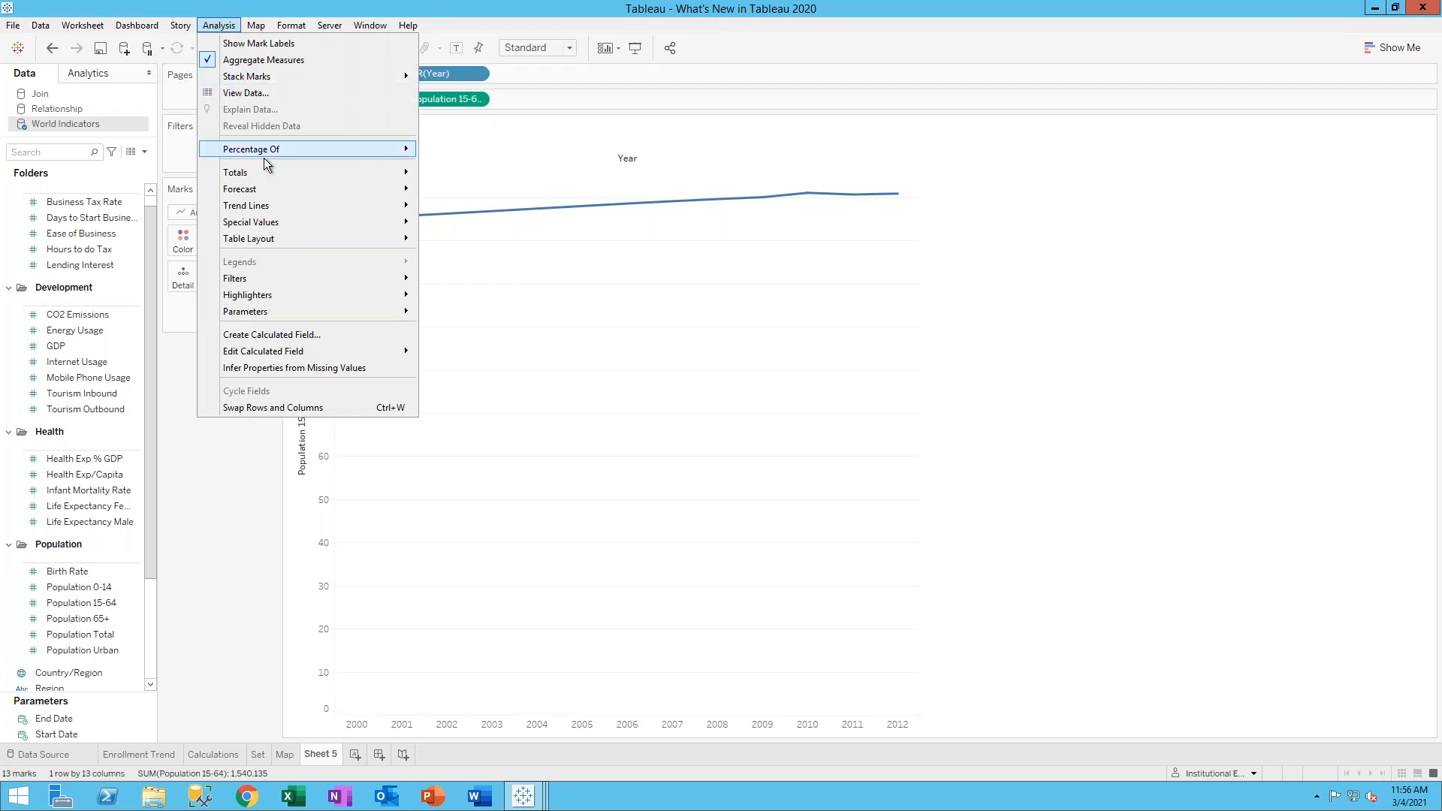
{"action": "mouse_move", "coordinate": [286, 190]}
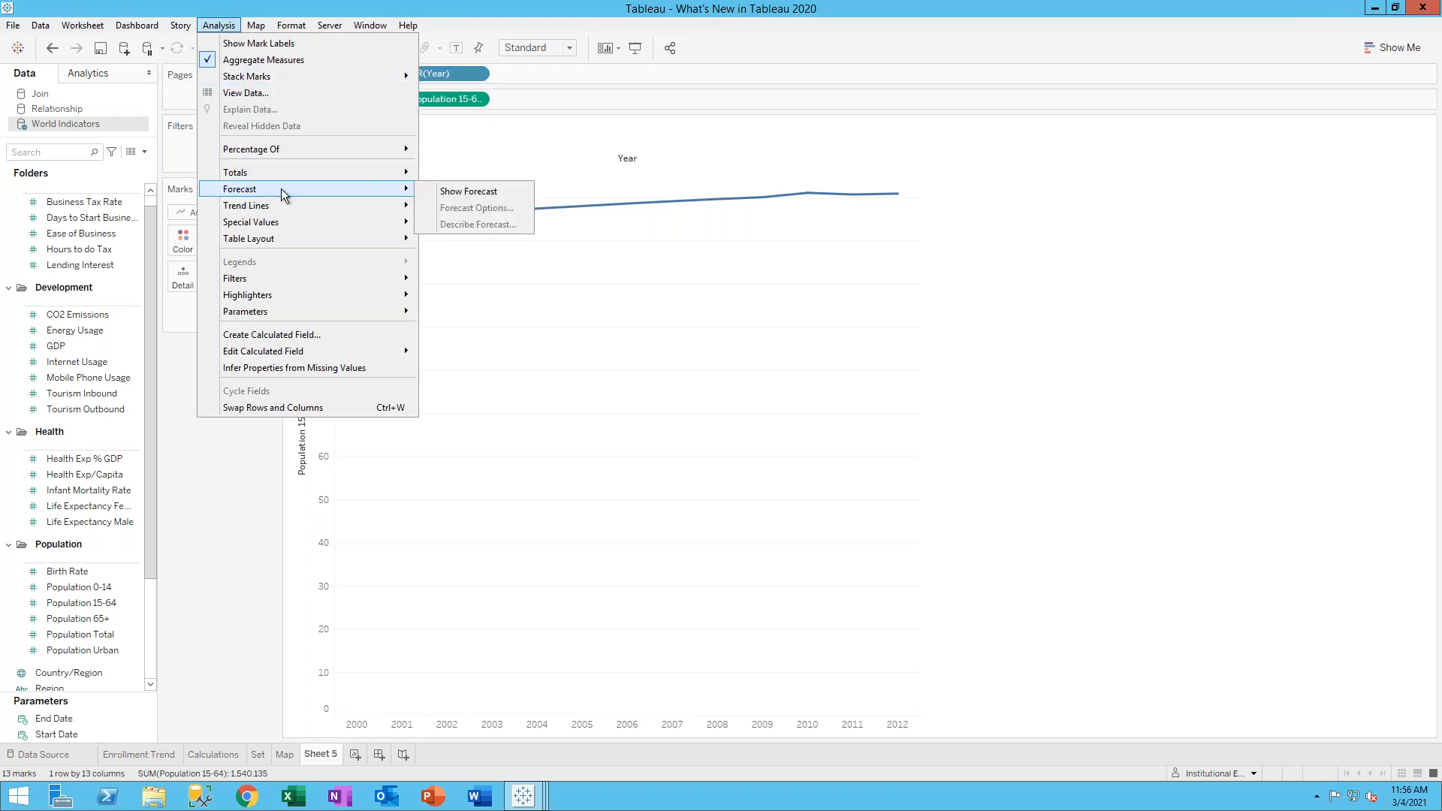
{"action": "left_click", "coordinate": [477, 192]}
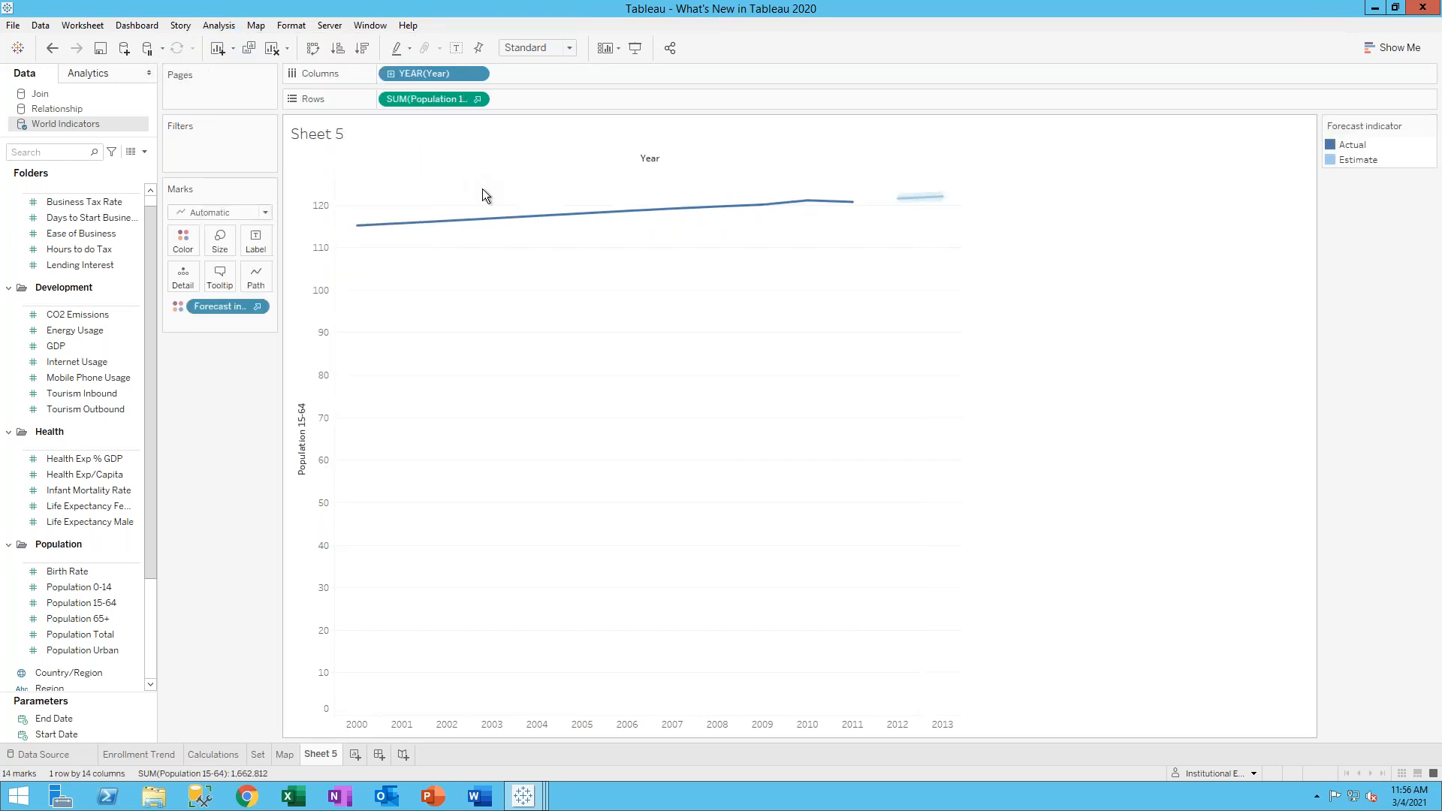
In the forecast options, set the forecast length to run until 7 years and ignore the last 0 years of source data
{"action": "mouse_move", "coordinate": [913, 199]}
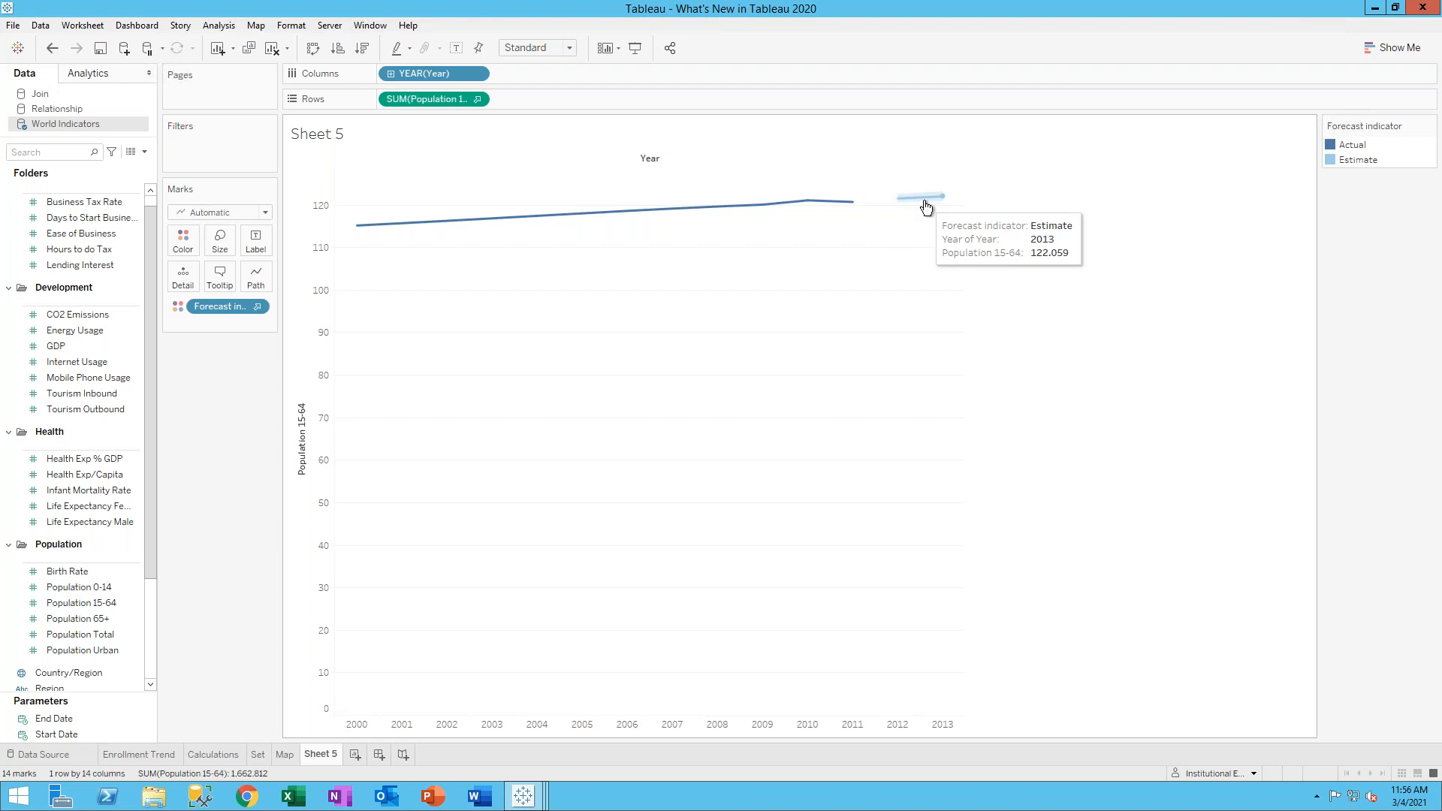
{"action": "left_click", "coordinate": [926, 203]}
{"action": "right_click", "coordinate": [925, 201]}
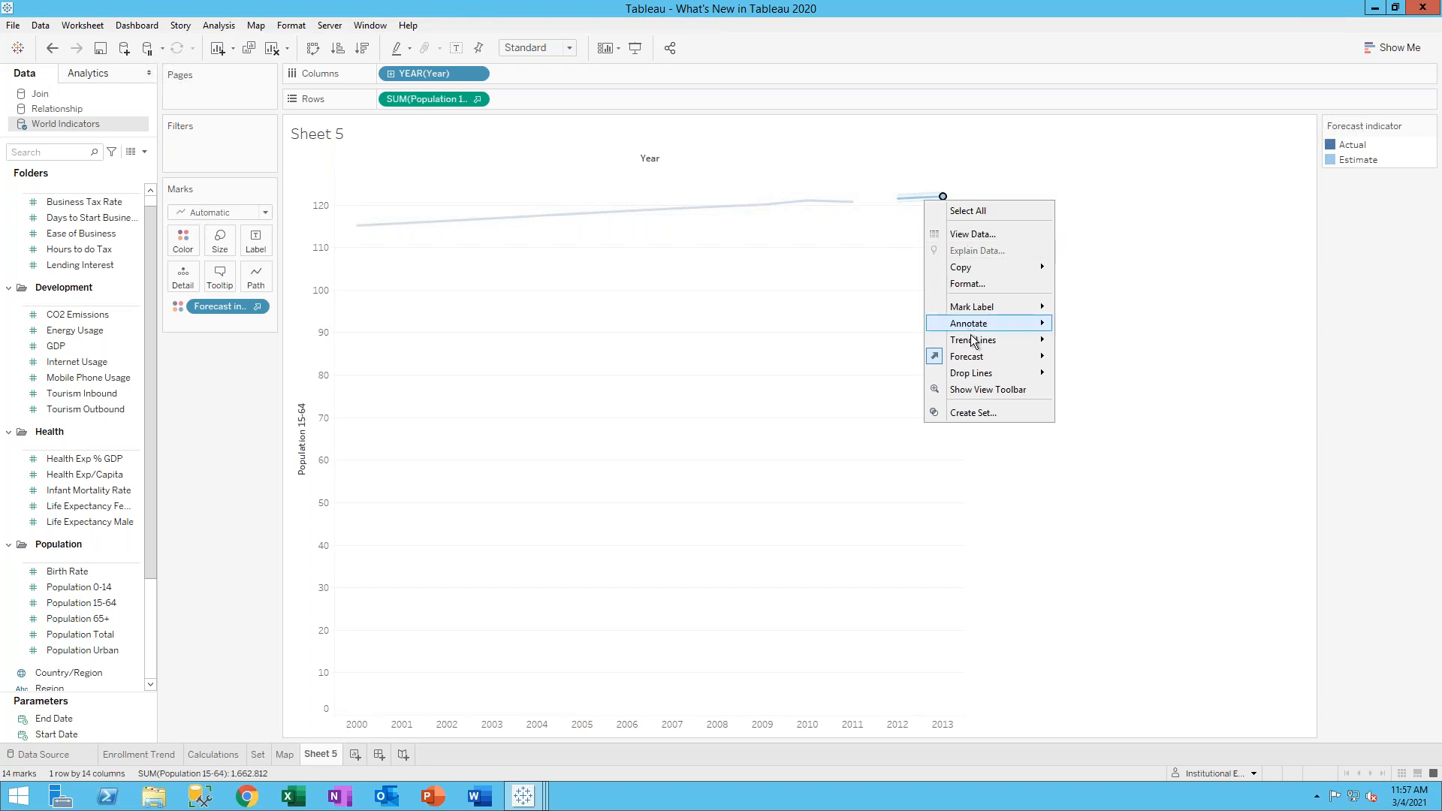
{"action": "mouse_move", "coordinate": [980, 358]}
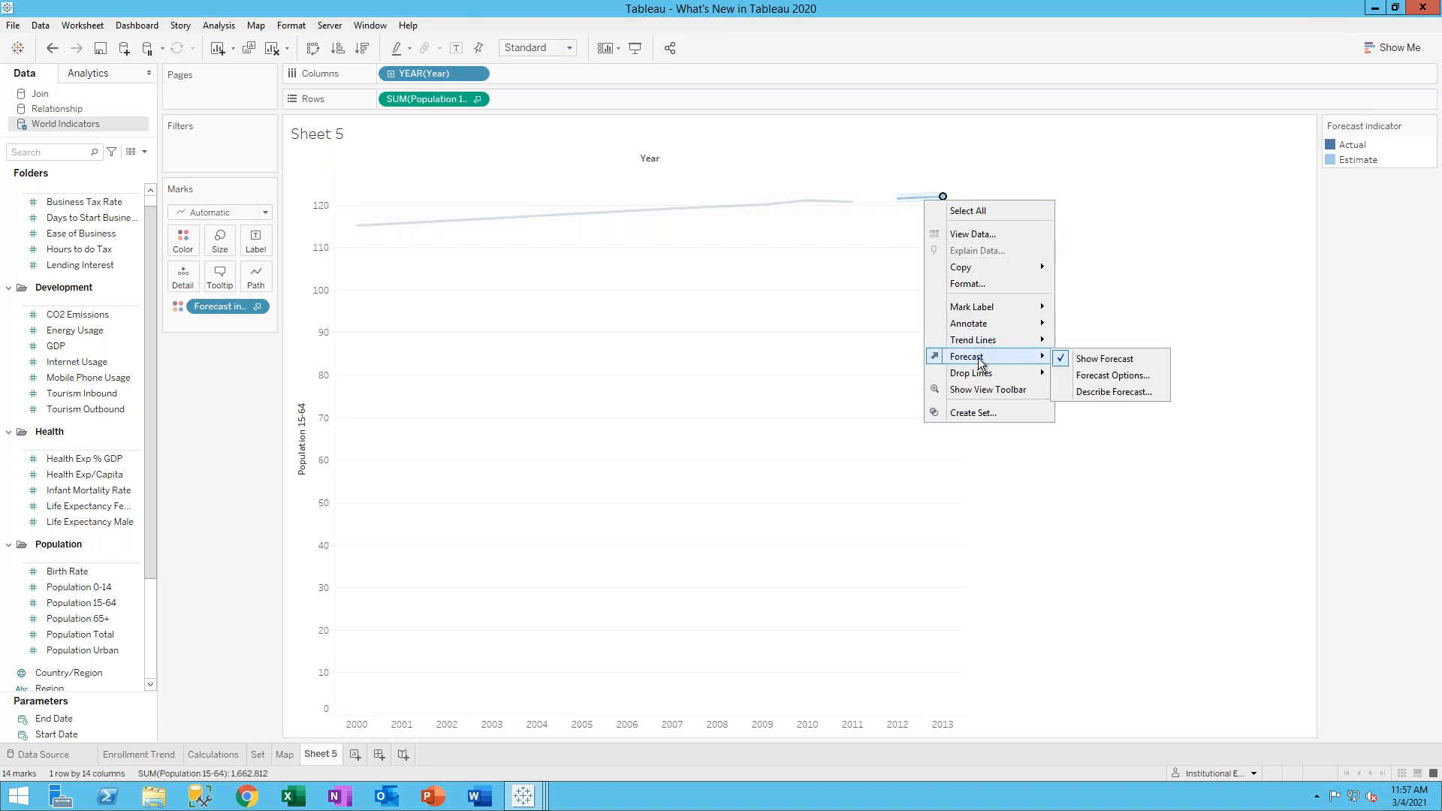
{"action": "left_click", "coordinate": [1096, 381]}
{"action": "left_click_drag", "start_coordinate": [716, 193], "coordinate": [660, 223]}
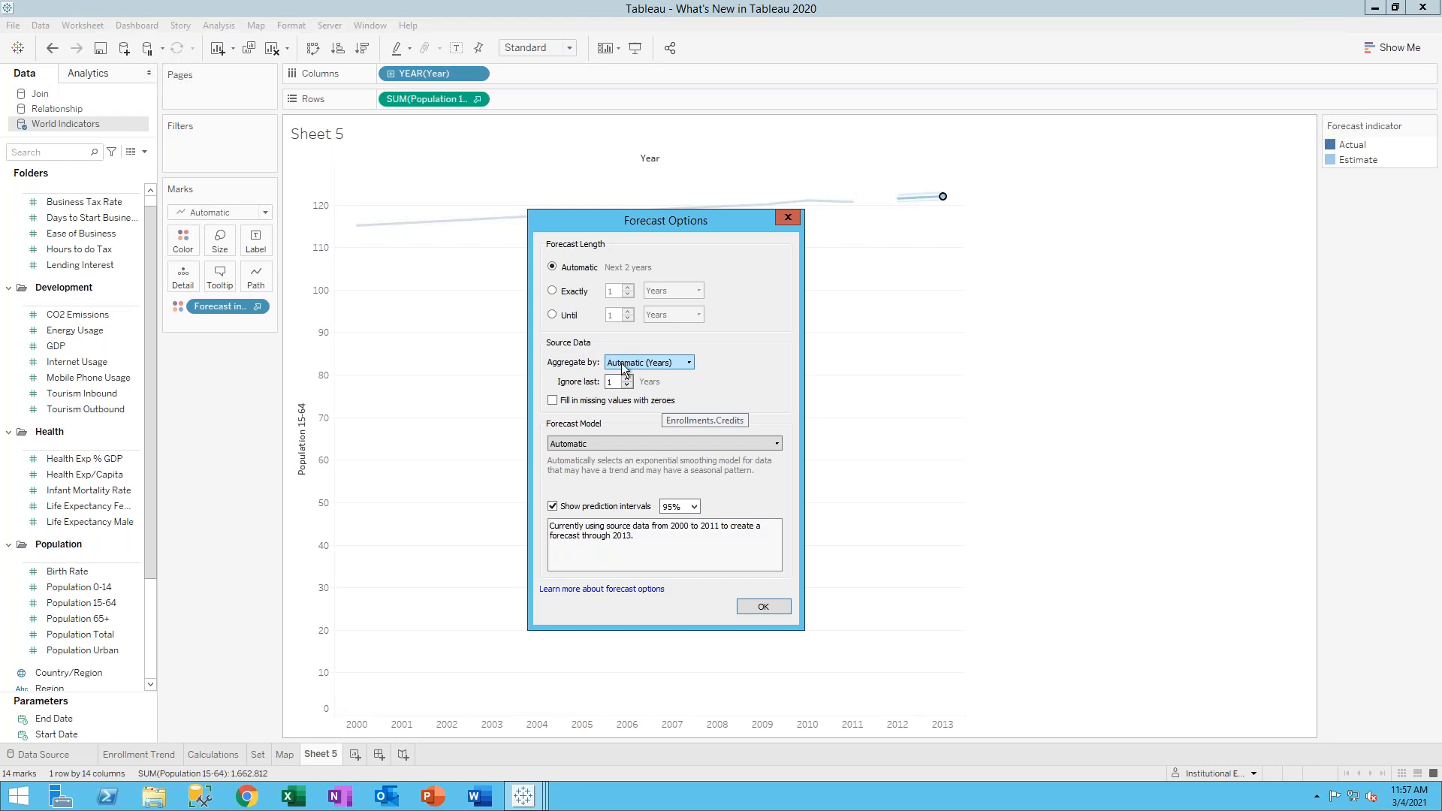
{"action": "left_click", "coordinate": [553, 315]}
{"action": "left_click", "coordinate": [629, 311]}
{"action": "left_click", "coordinate": [629, 311]}
{"action": "left_click", "coordinate": [628, 311]}
{"action": "left_click", "coordinate": [629, 311]}
{"action": "left_click", "coordinate": [630, 313]}
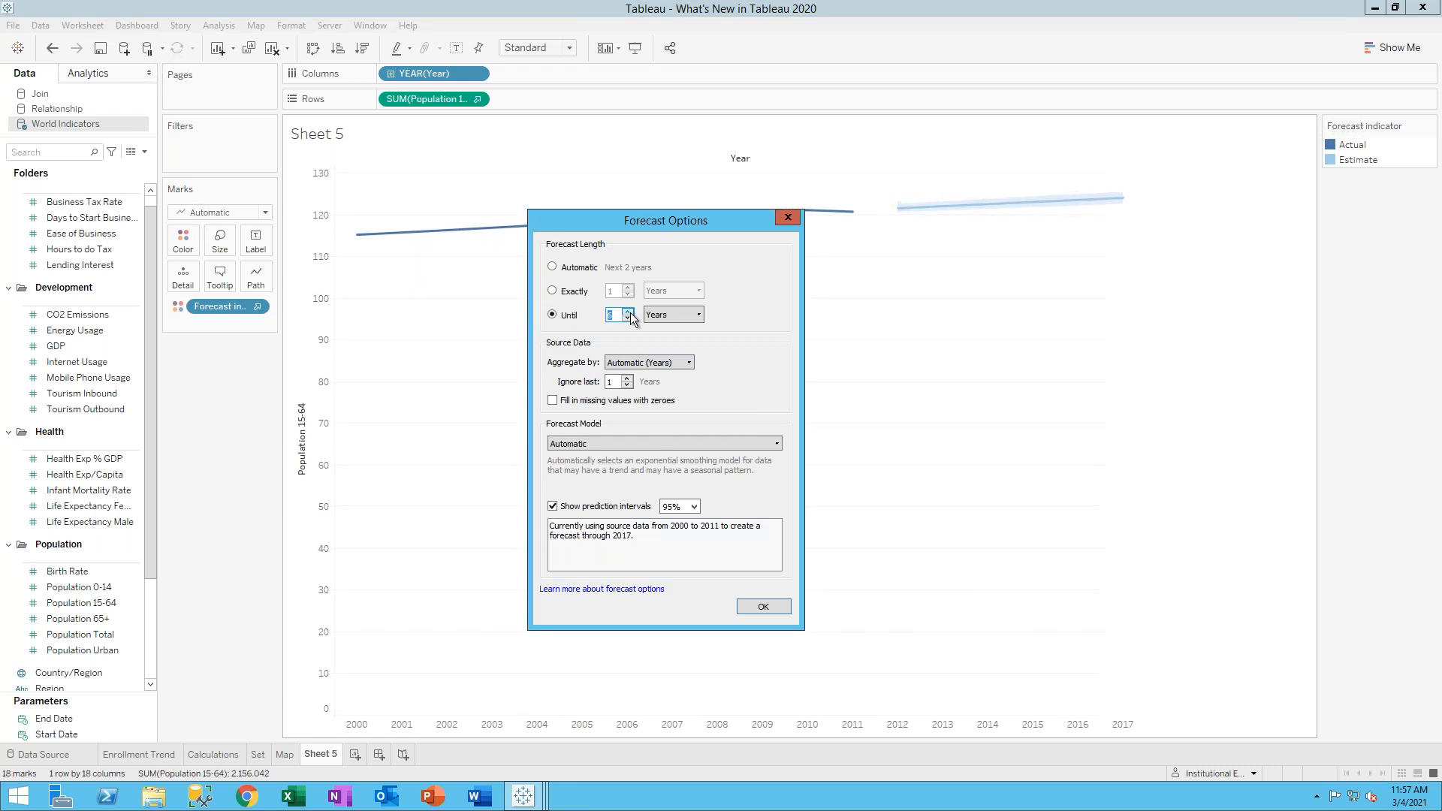
{"action": "left_click", "coordinate": [628, 311]}
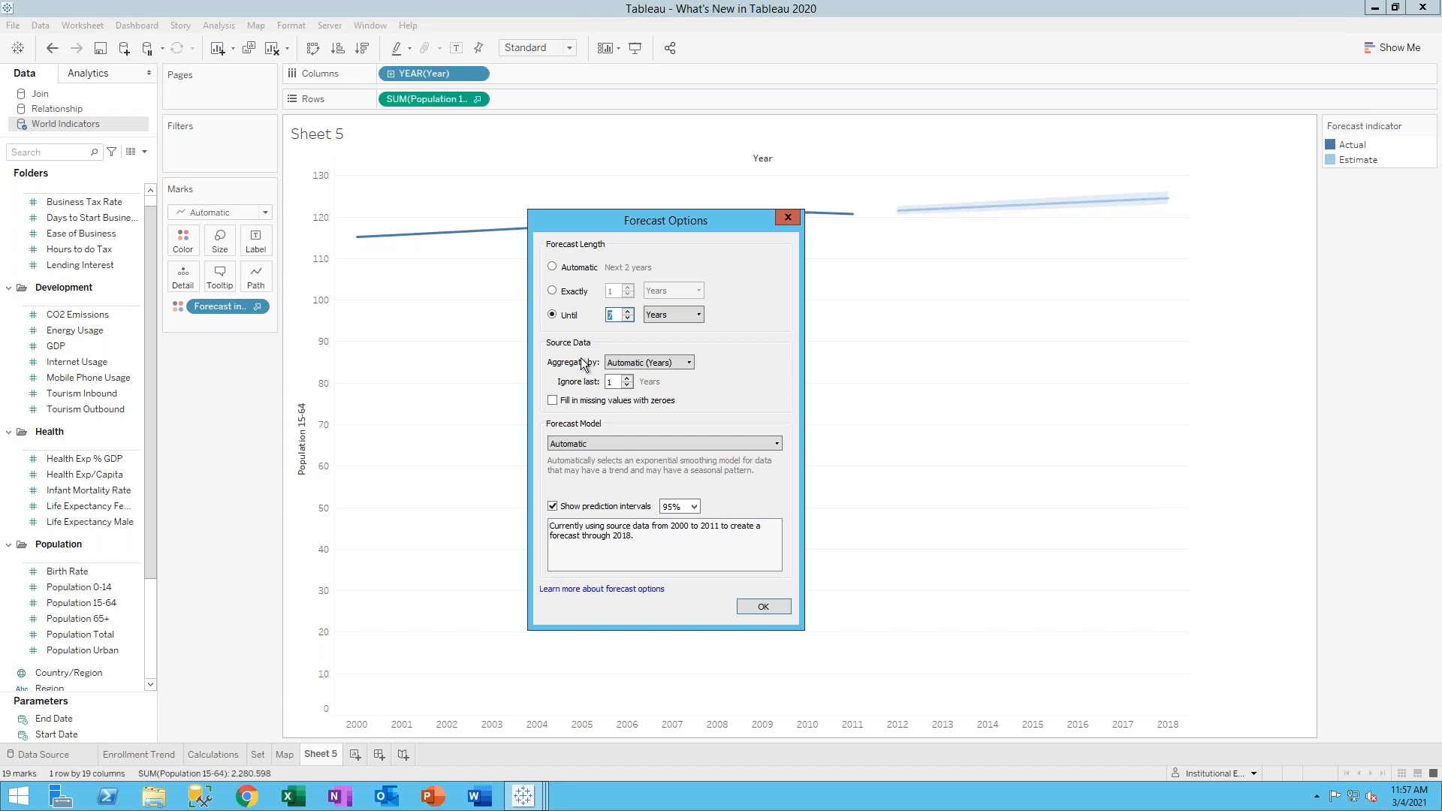
{"action": "key", "text": "Tab"}
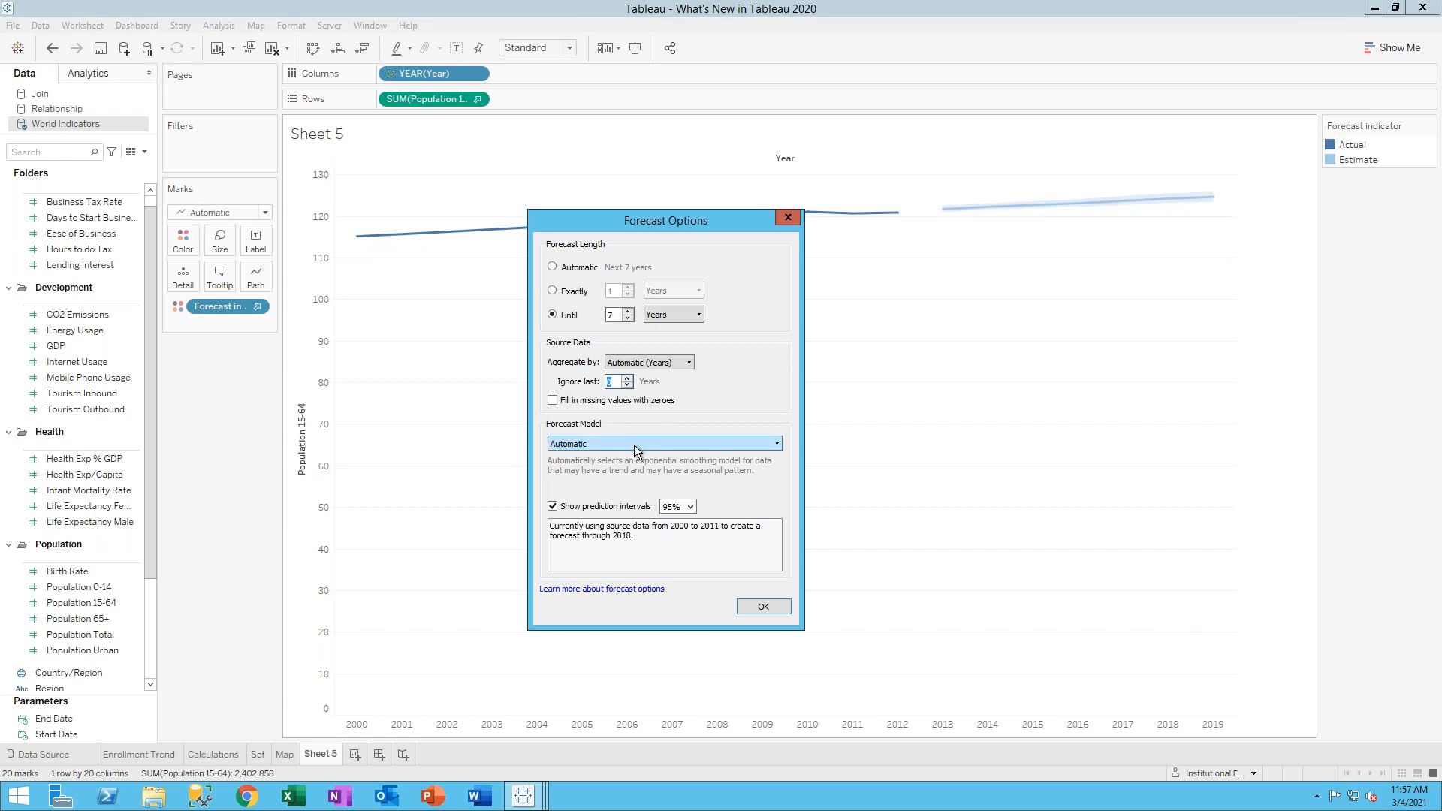
Try the Automatic without seasonality forecast model and return to Automatic
{"action": "left_click", "coordinate": [581, 444]}
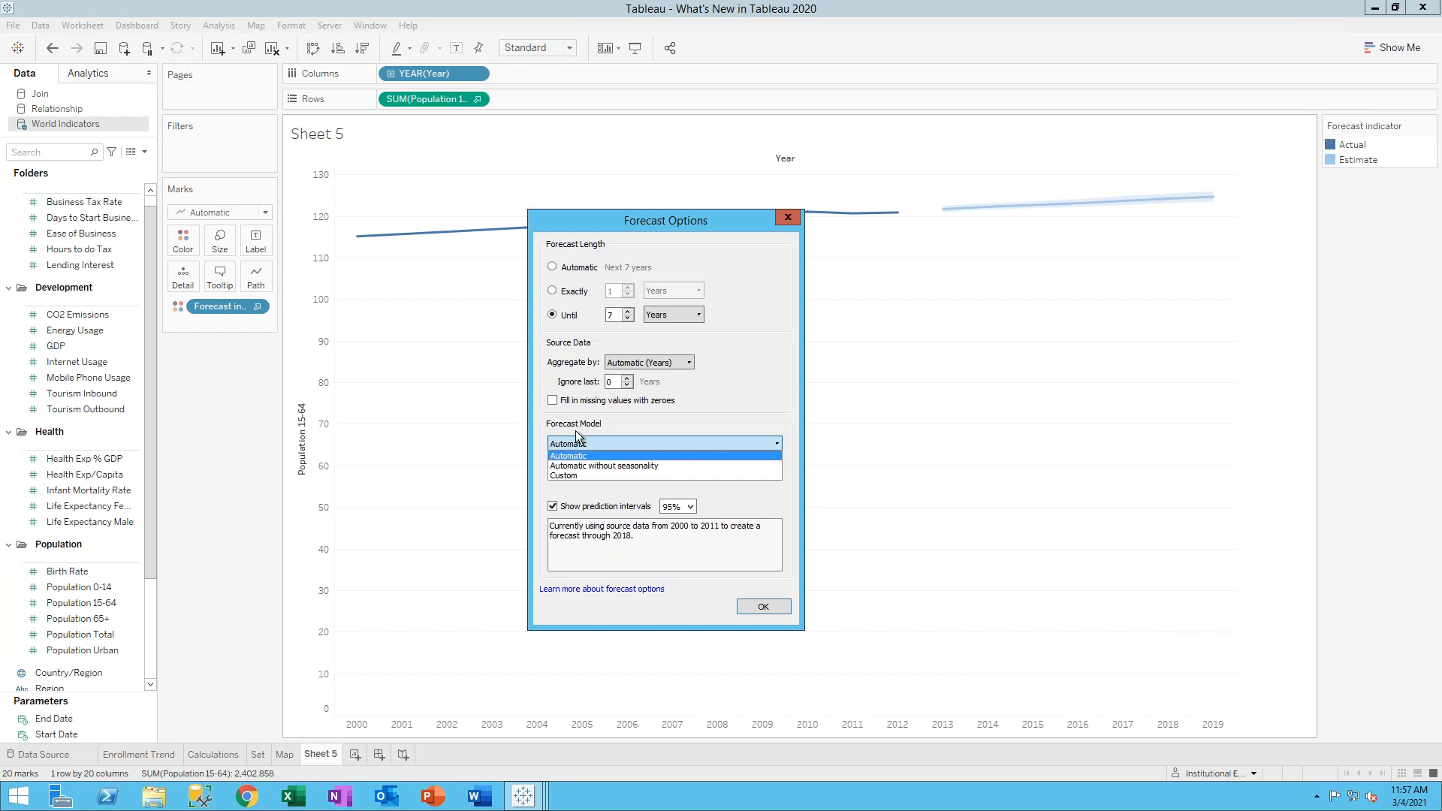
{"action": "left_click", "coordinate": [587, 467]}
{"action": "left_click", "coordinate": [586, 444]}
{"action": "left_click", "coordinate": [584, 458]}
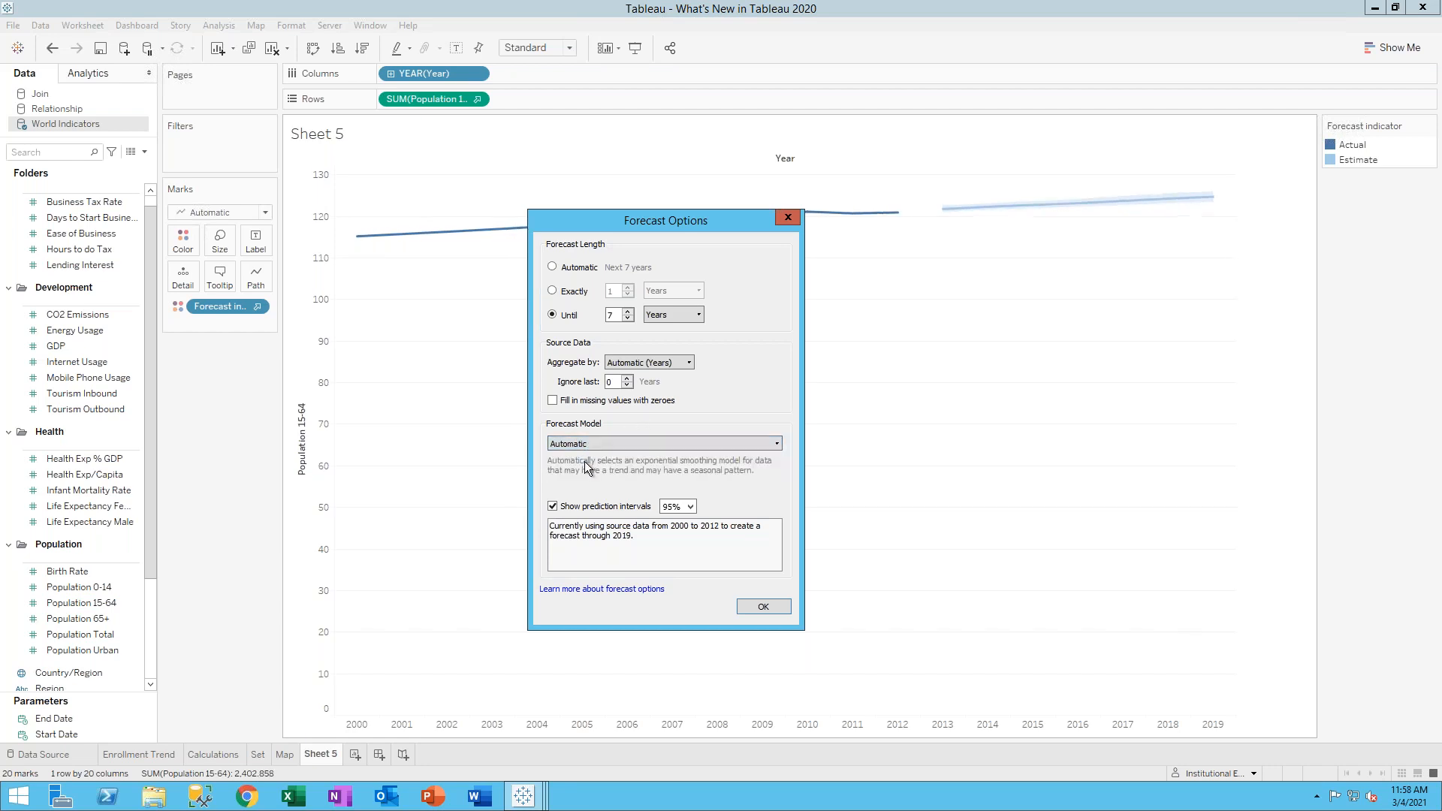
Set the forecast model to Custom with an Additive trend and an Additive season, and apply the forecast options
{"action": "left_click", "coordinate": [586, 443]}
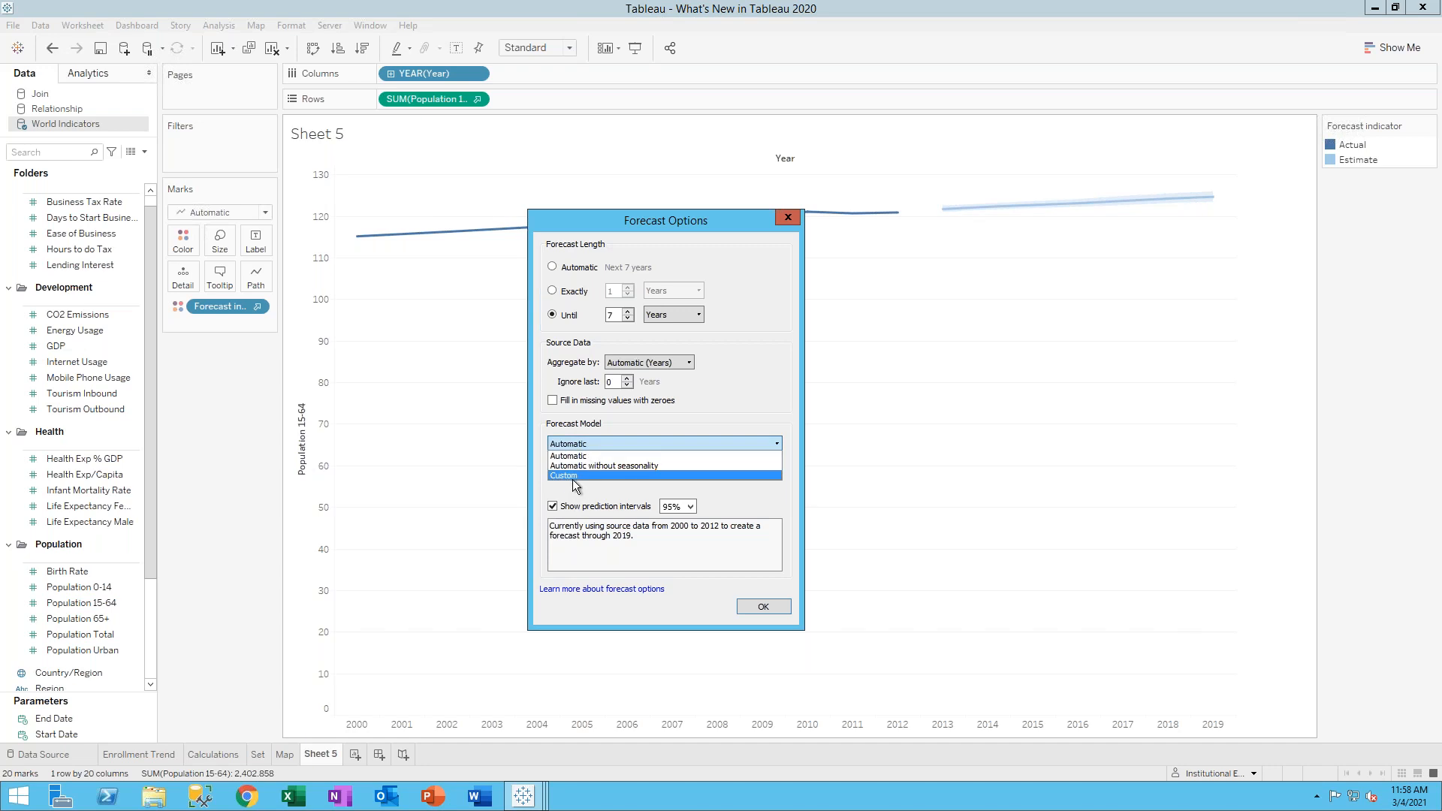
{"action": "left_click", "coordinate": [573, 475]}
{"action": "left_click", "coordinate": [589, 465]}
{"action": "left_click", "coordinate": [631, 488]}
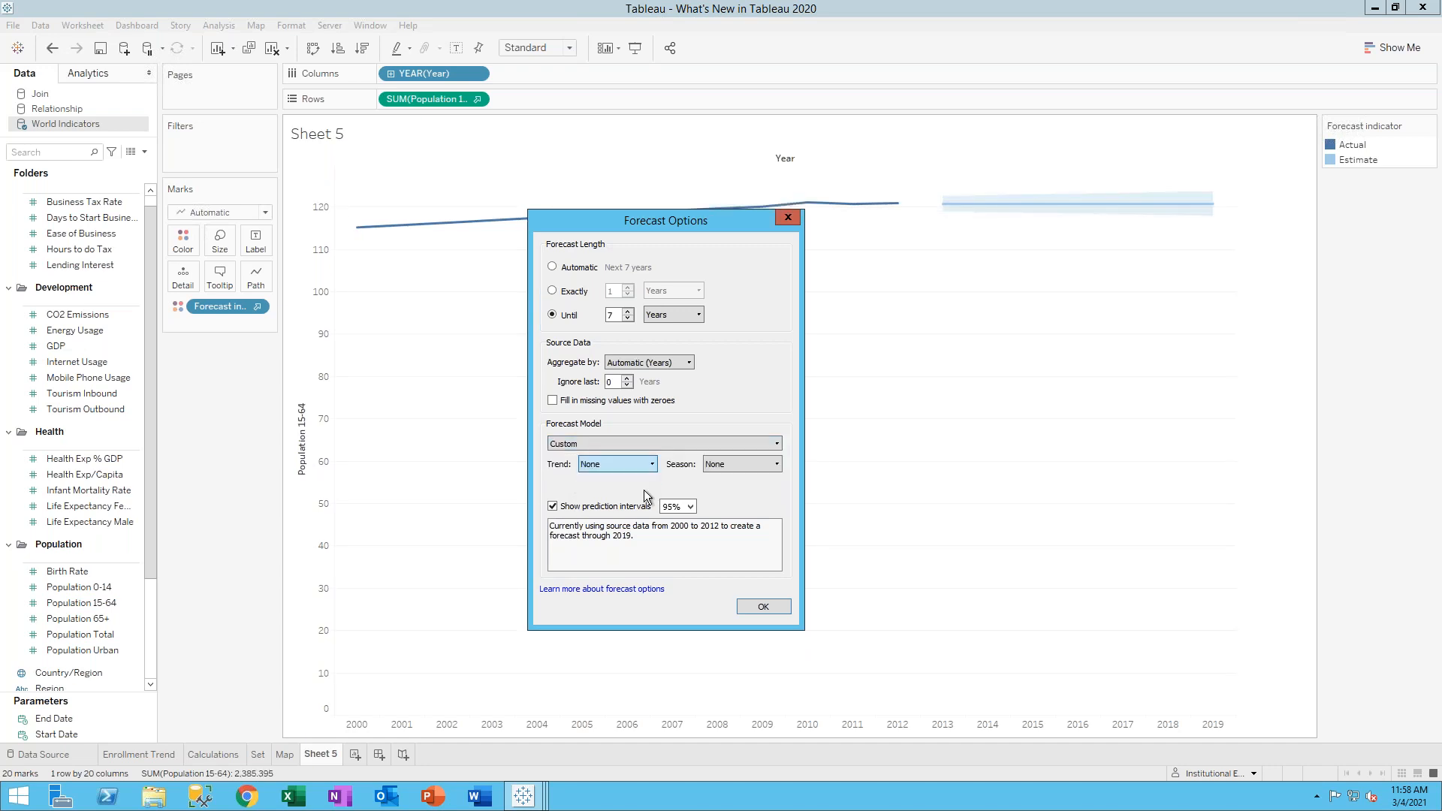
{"action": "left_click", "coordinate": [729, 464]}
{"action": "left_click", "coordinate": [730, 489]}
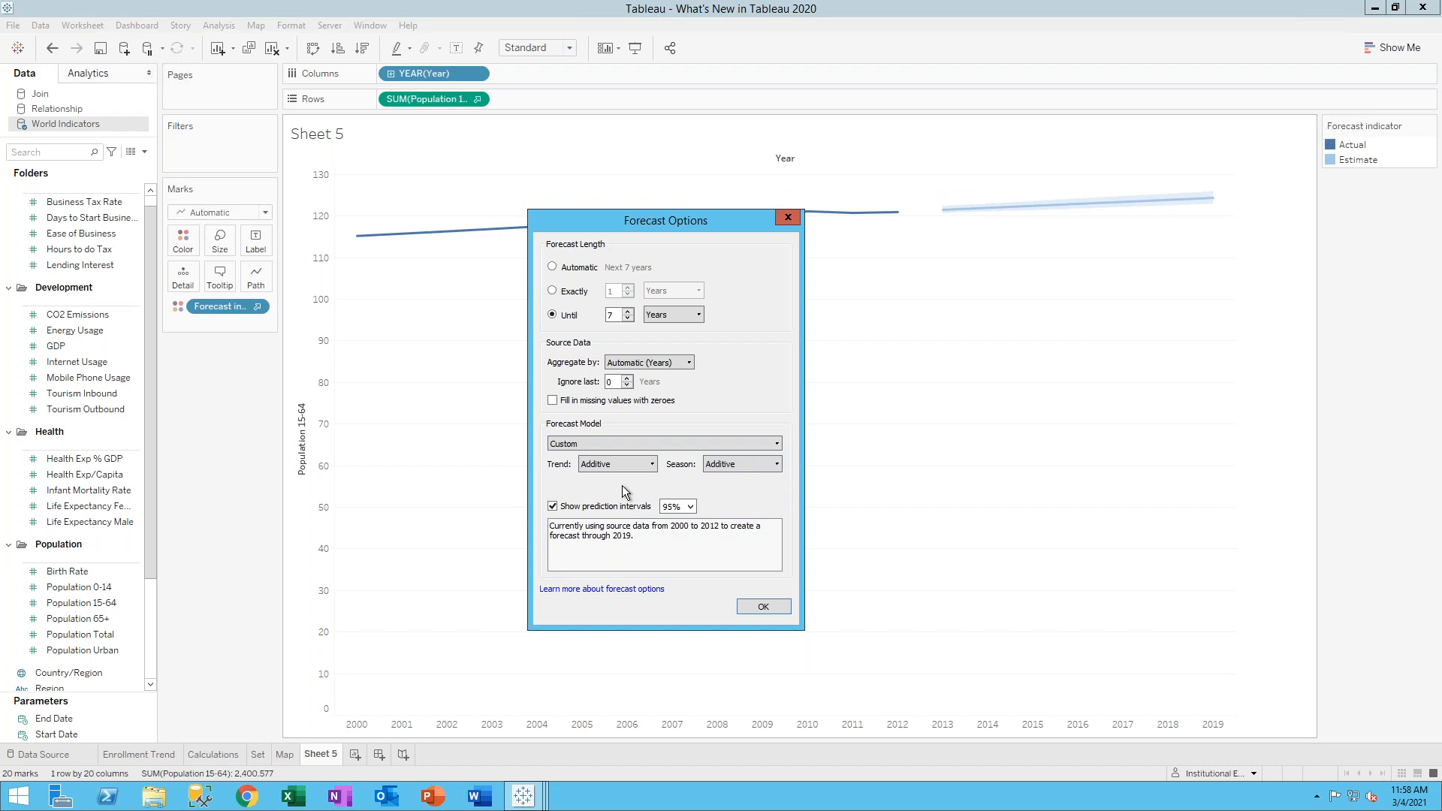
{"action": "left_click", "coordinate": [595, 444]}
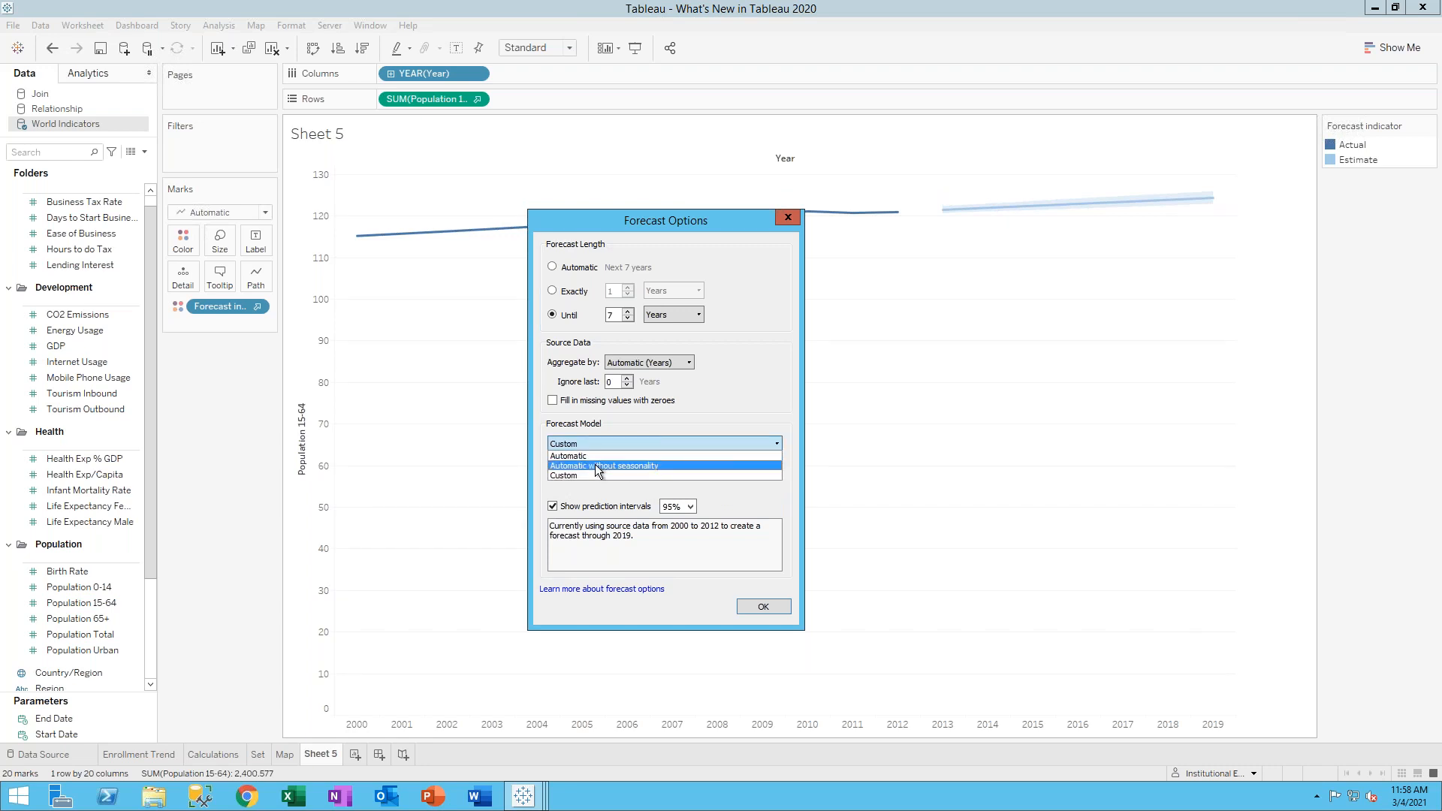
{"action": "left_click", "coordinate": [589, 476]}
{"action": "left_click", "coordinate": [598, 465]}
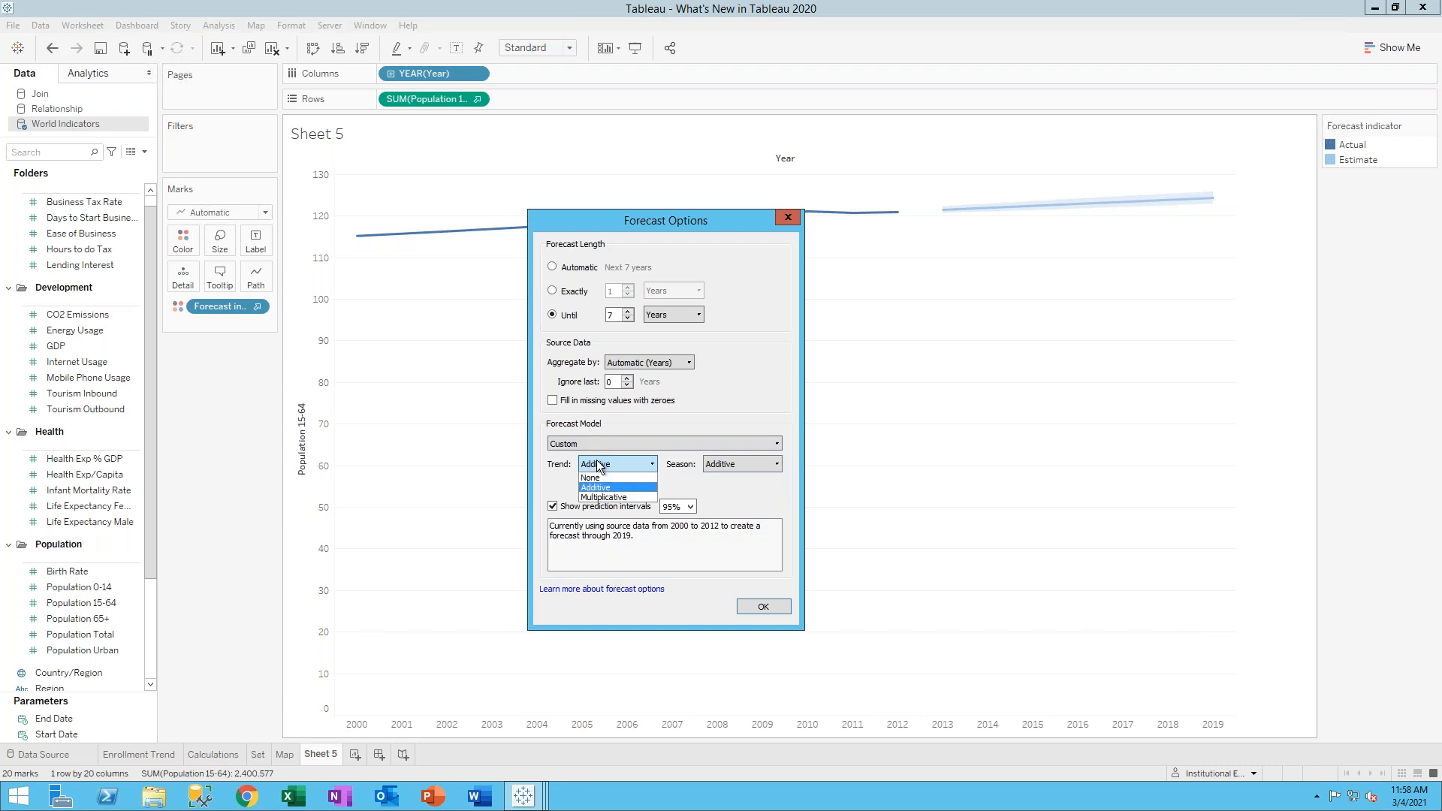
{"action": "left_click", "coordinate": [702, 494]}
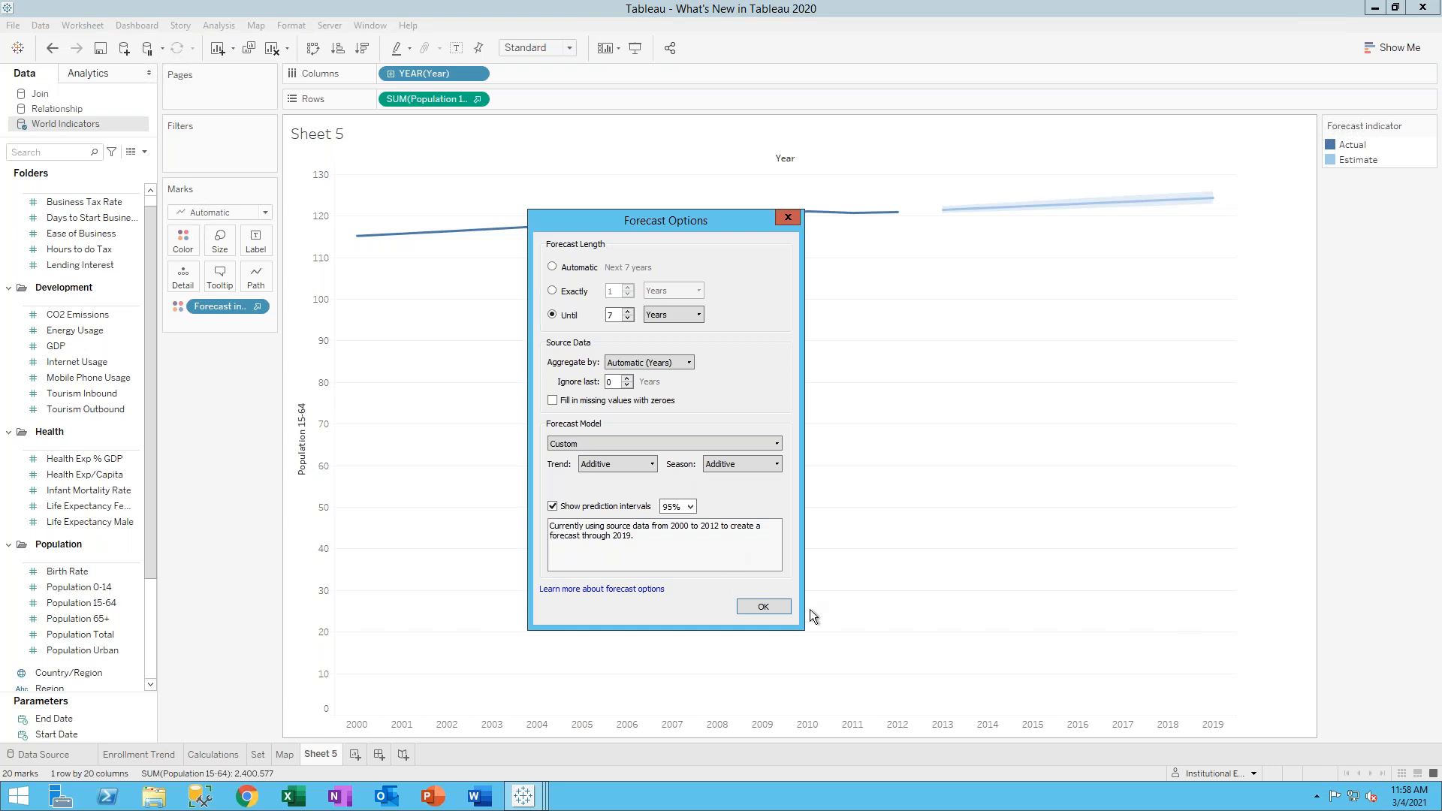
{"action": "left_click", "coordinate": [763, 607]}
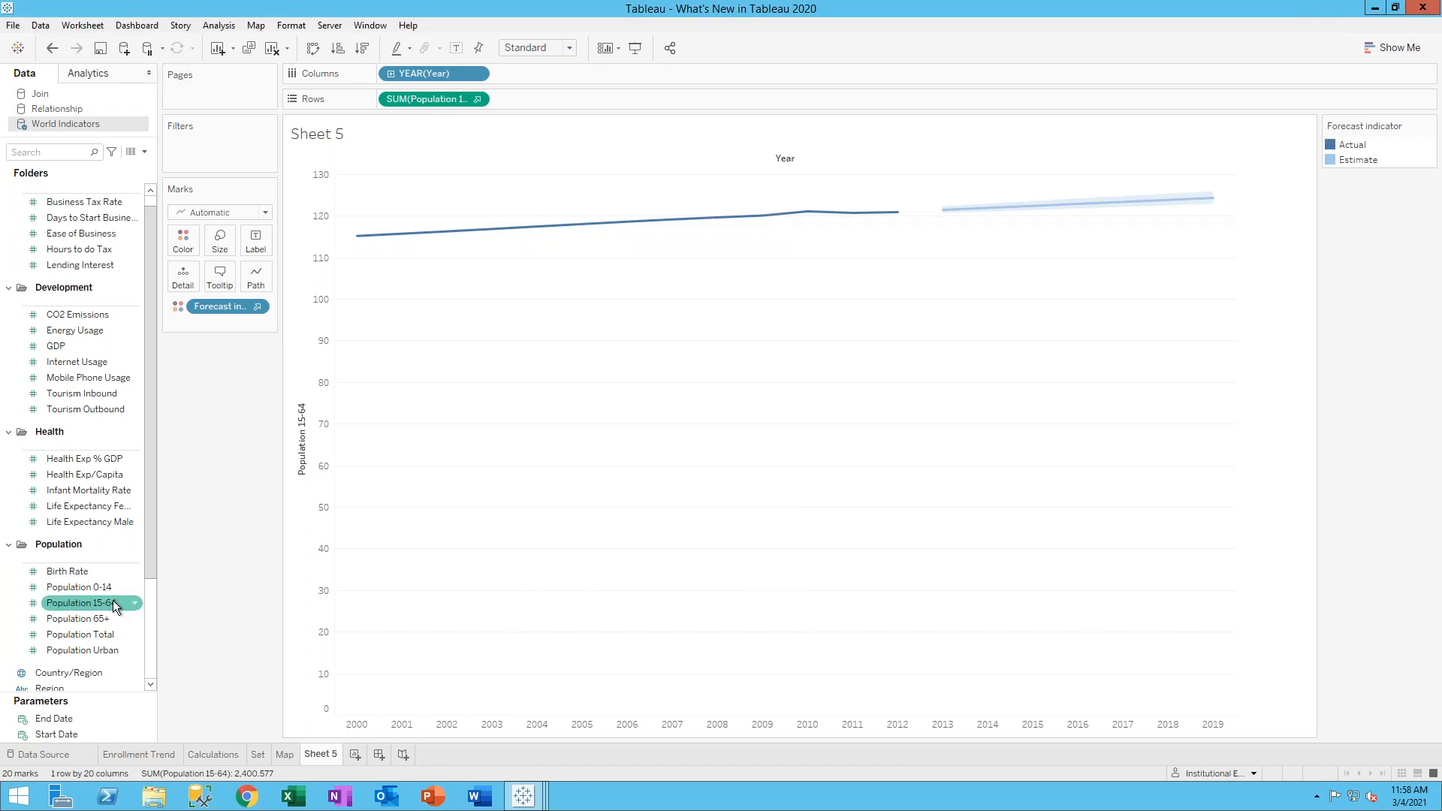
Color the forecast line by Population 15-64 in place of the forecast indicator
{"action": "left_click_drag", "start_coordinate": [112, 601], "coordinate": [184, 242]}
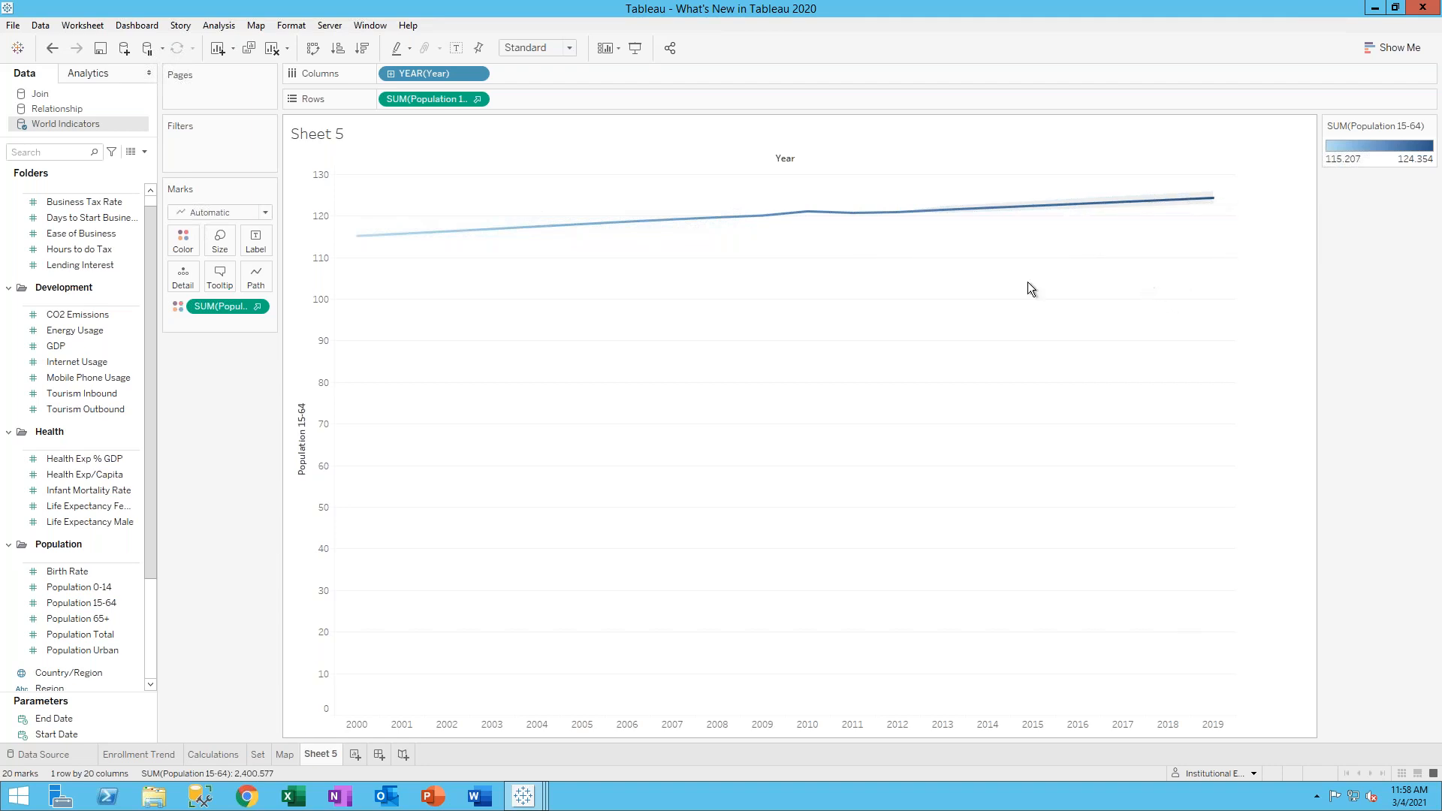
{"action": "left_click", "coordinate": [83, 409]}
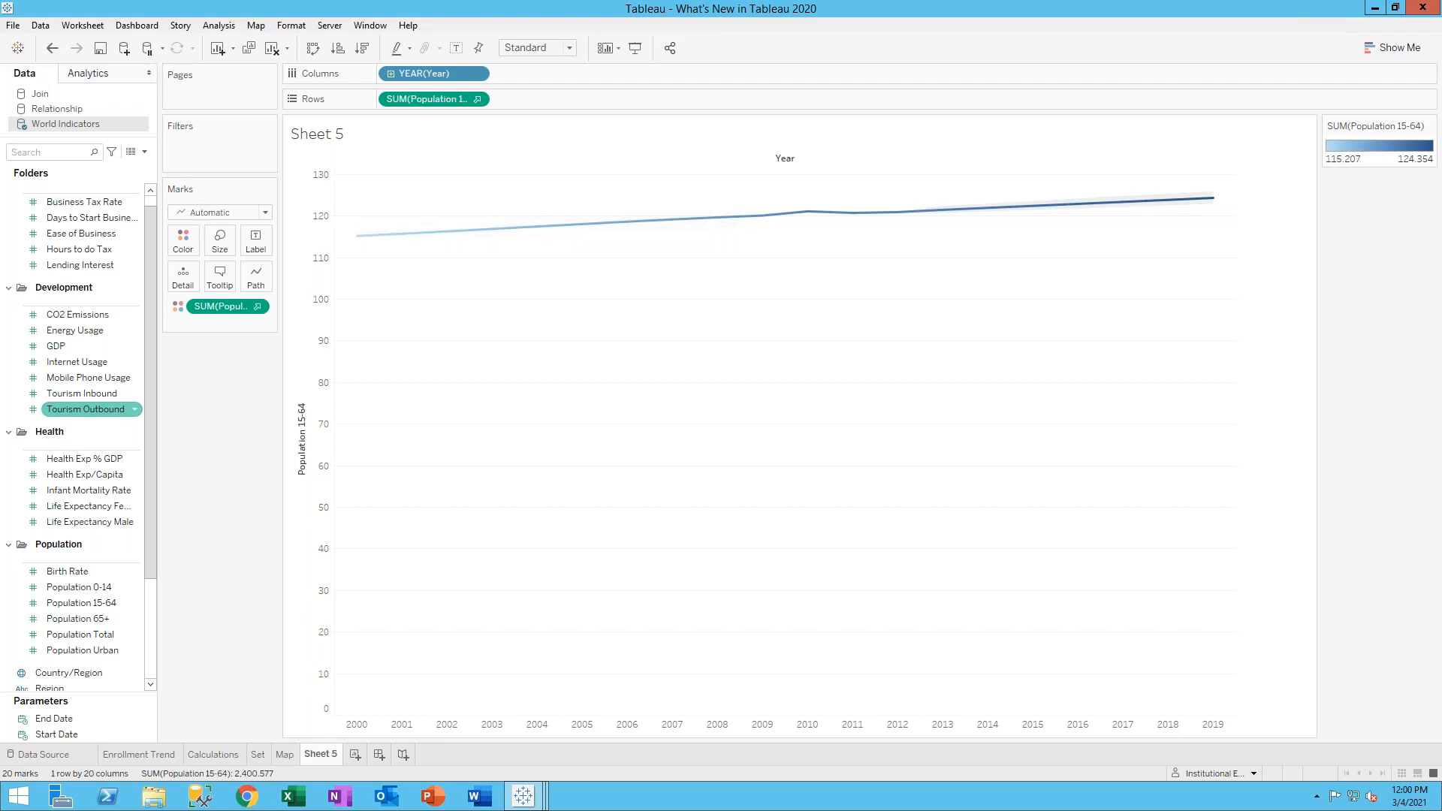
Add another blank worksheet after Sheet 5, keeping its default name
{"action": "left_click", "coordinate": [353, 755]}
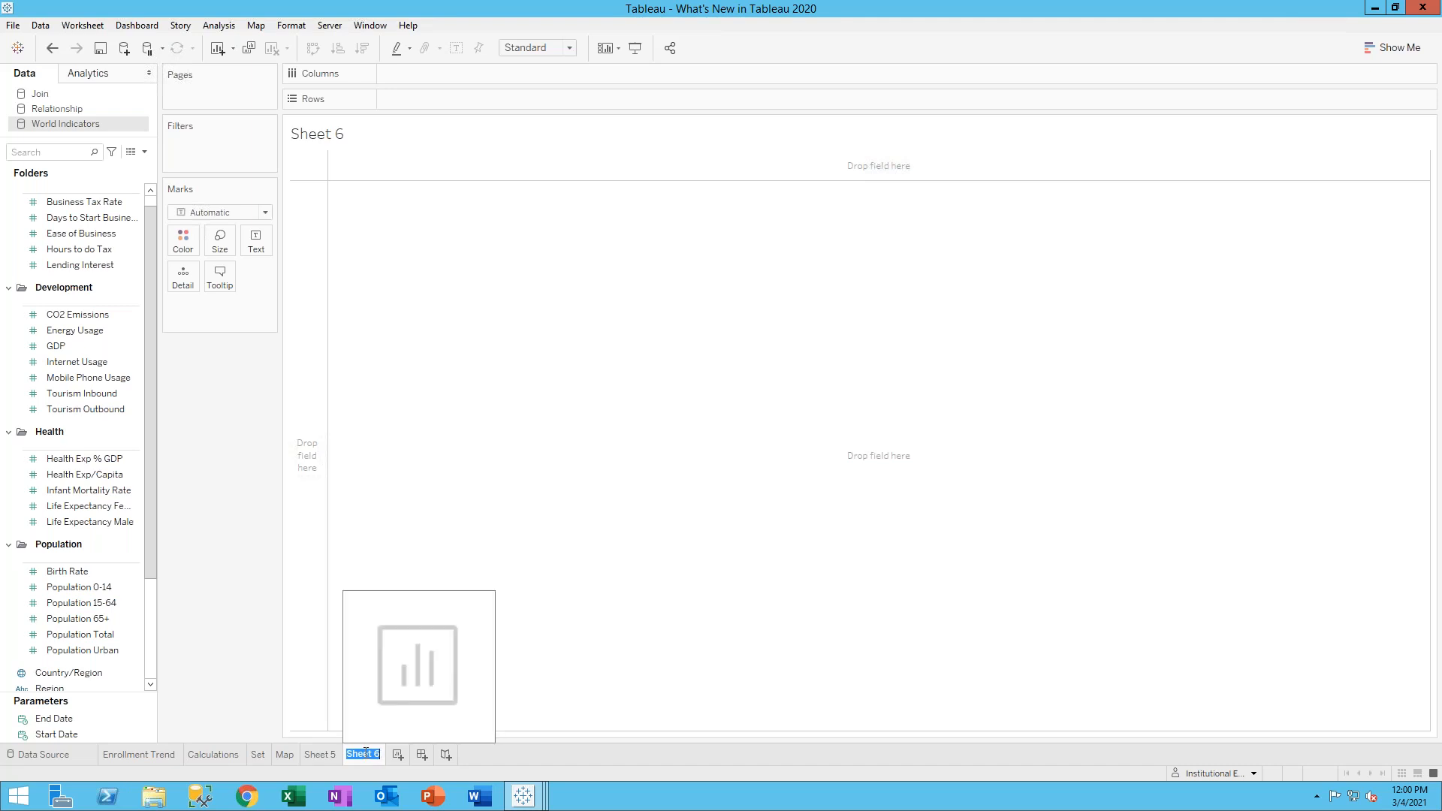
{"action": "left_click", "coordinate": [519, 745]}
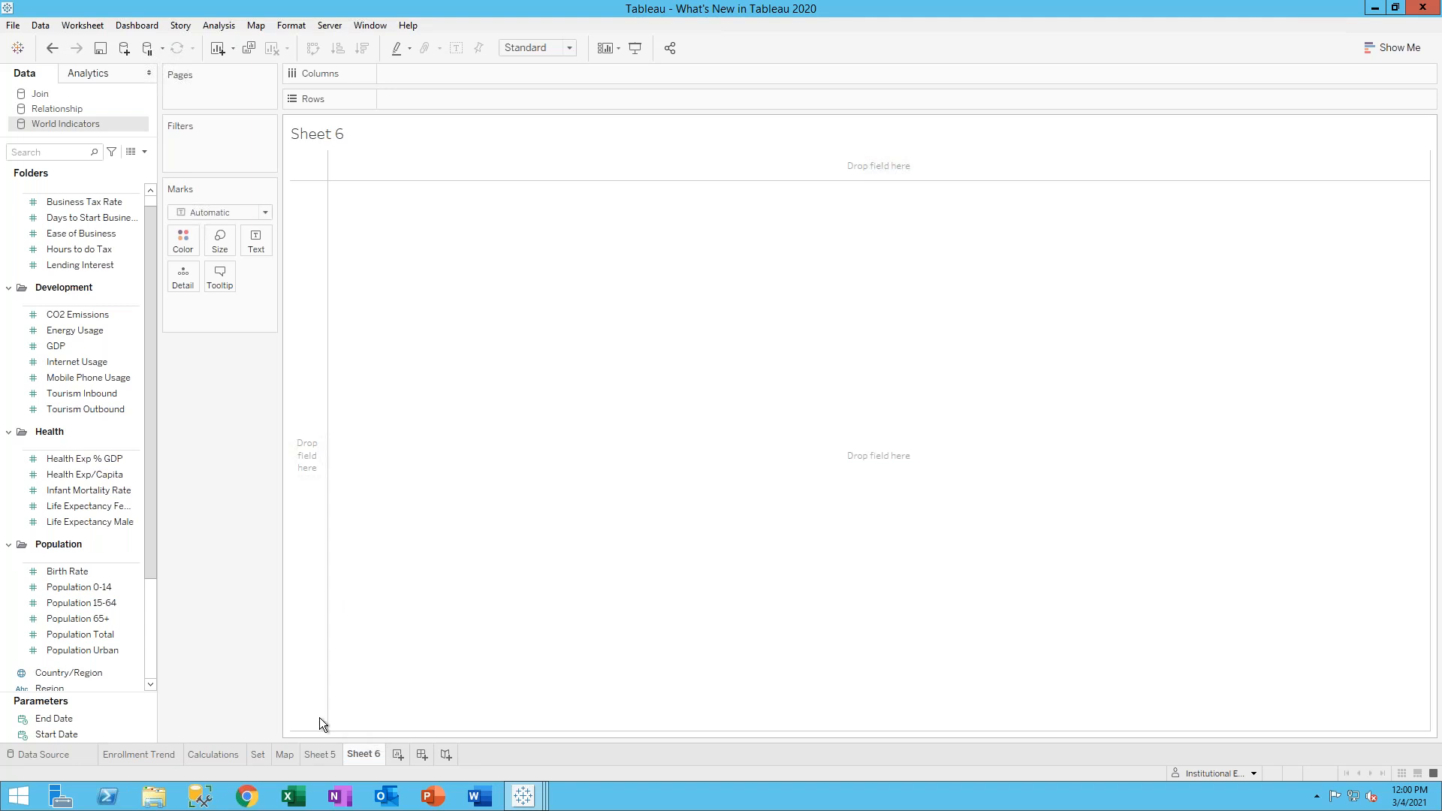
{"action": "right_click", "coordinate": [205, 413]}
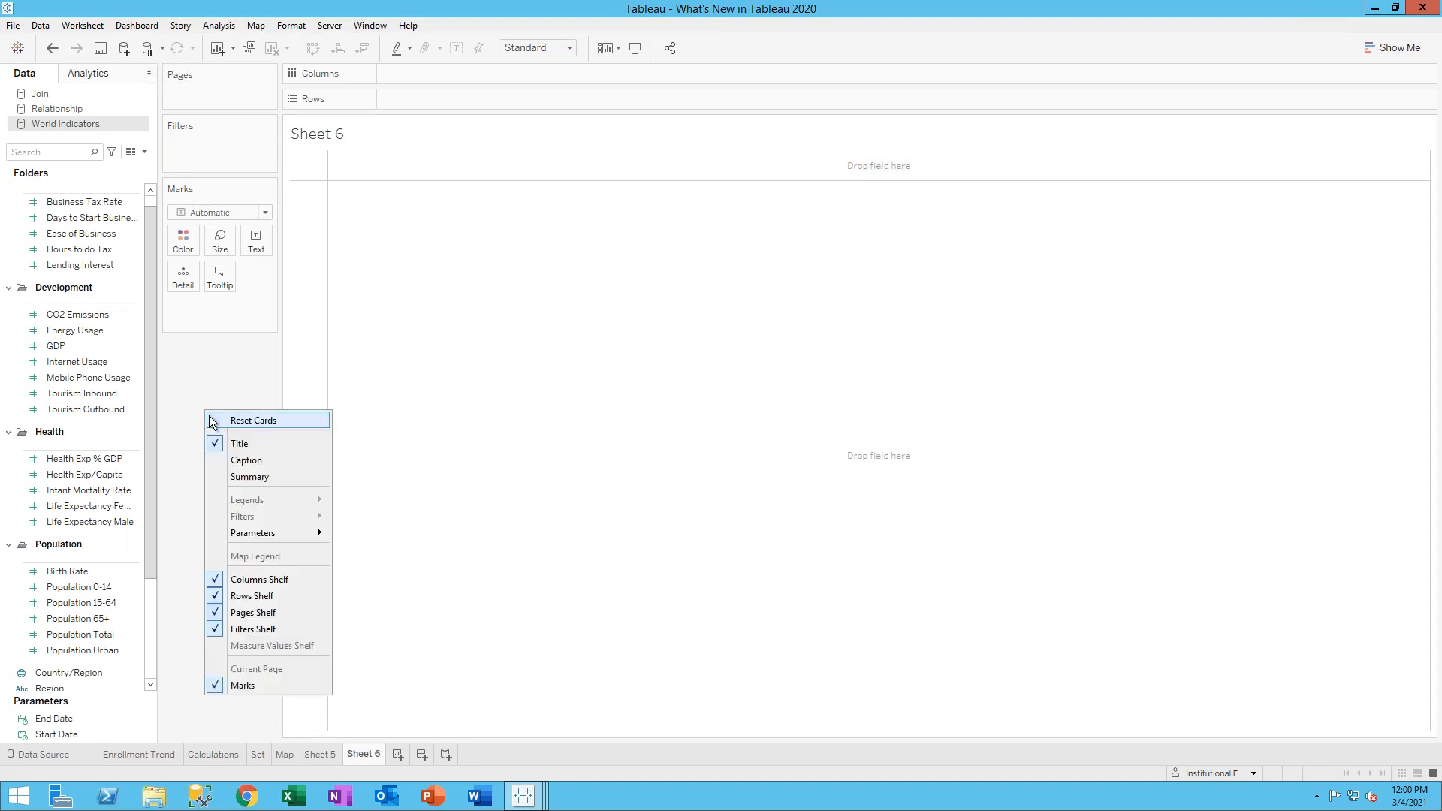
{"action": "right_click", "coordinate": [127, 439]}
{"action": "left_click", "coordinate": [226, 612]}
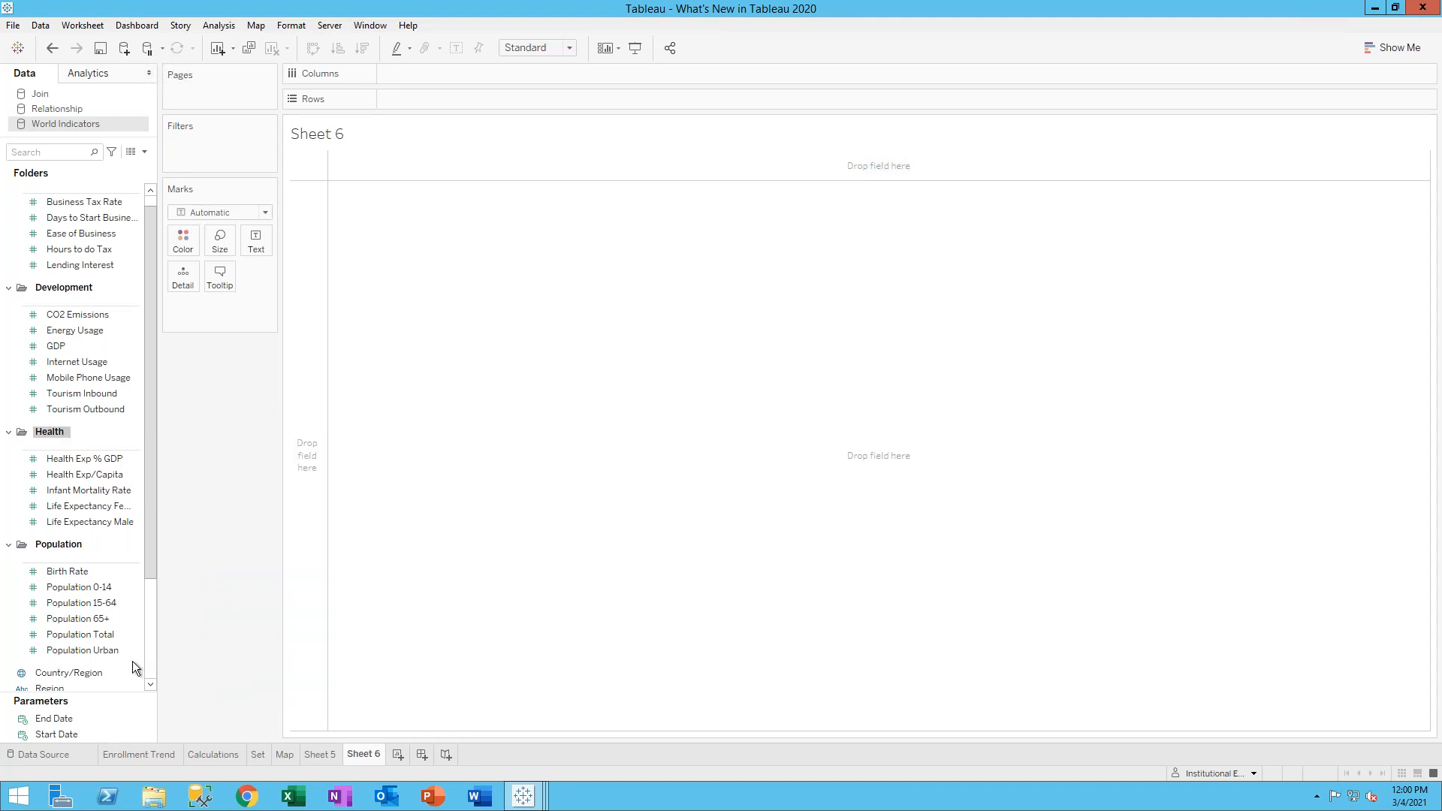
Start a calculated field from Country/Region in World Indicators and name it Co2 Quantile
{"action": "right_click", "coordinate": [122, 673]}
{"action": "mouse_move", "coordinate": [213, 479]}
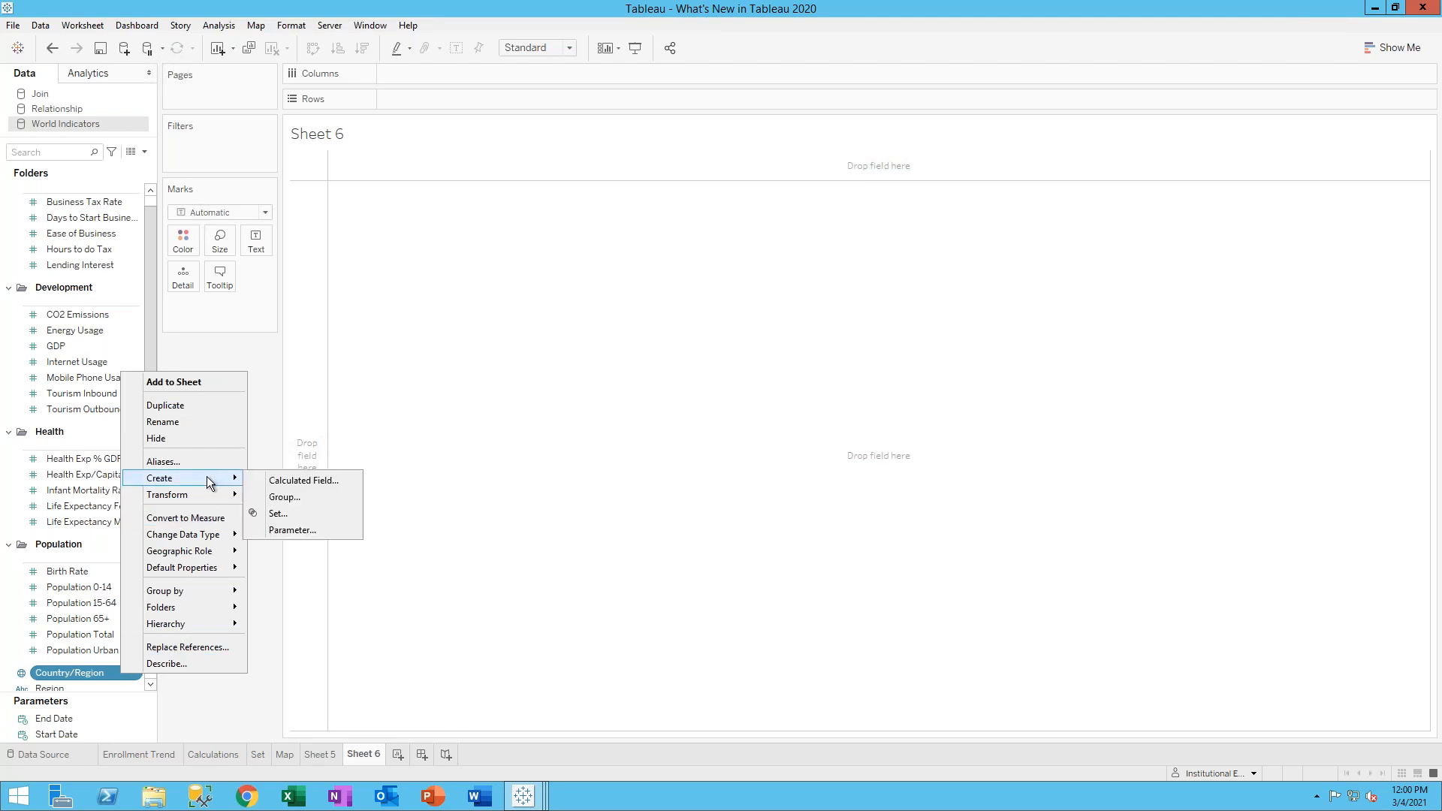
{"action": "left_click", "coordinate": [294, 477]}
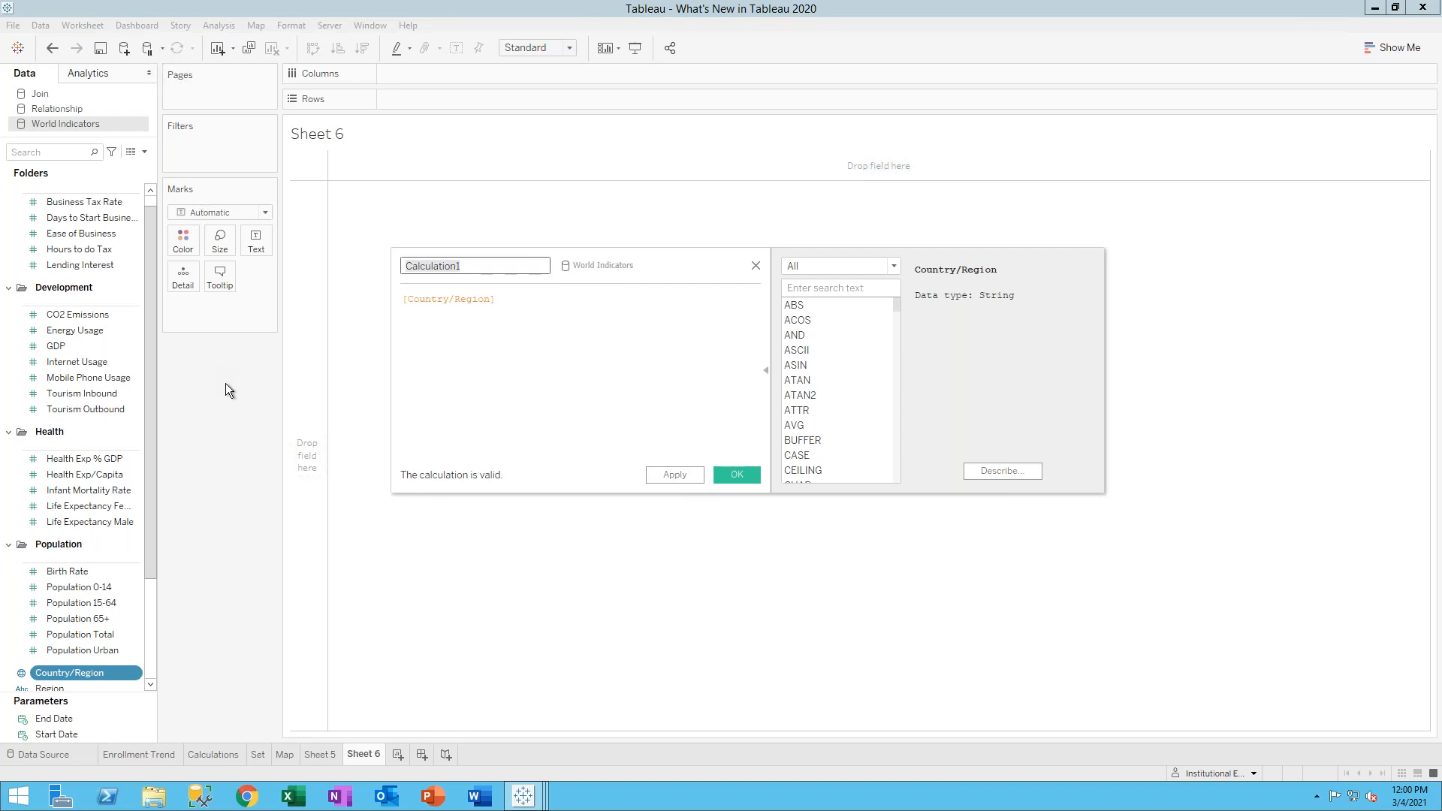
{"action": "type", "text": "Co"}
{"action": "key", "text": "BackSpace"}
{"action": "type", "text": "O"}
{"action": "key", "text": "BackSpace"}
{"action": "type", "text": "o2 Quantile"}
Replace the Co2 Quantile formula with MODEL_Quantile(0.5, AVG([CO2 Emissions]), LOG(MEDIAN(GDP))) and save the calculation
{"action": "left_click", "coordinate": [457, 317]}
{"action": "left_click_drag", "start_coordinate": [541, 296], "coordinate": [370, 303]}
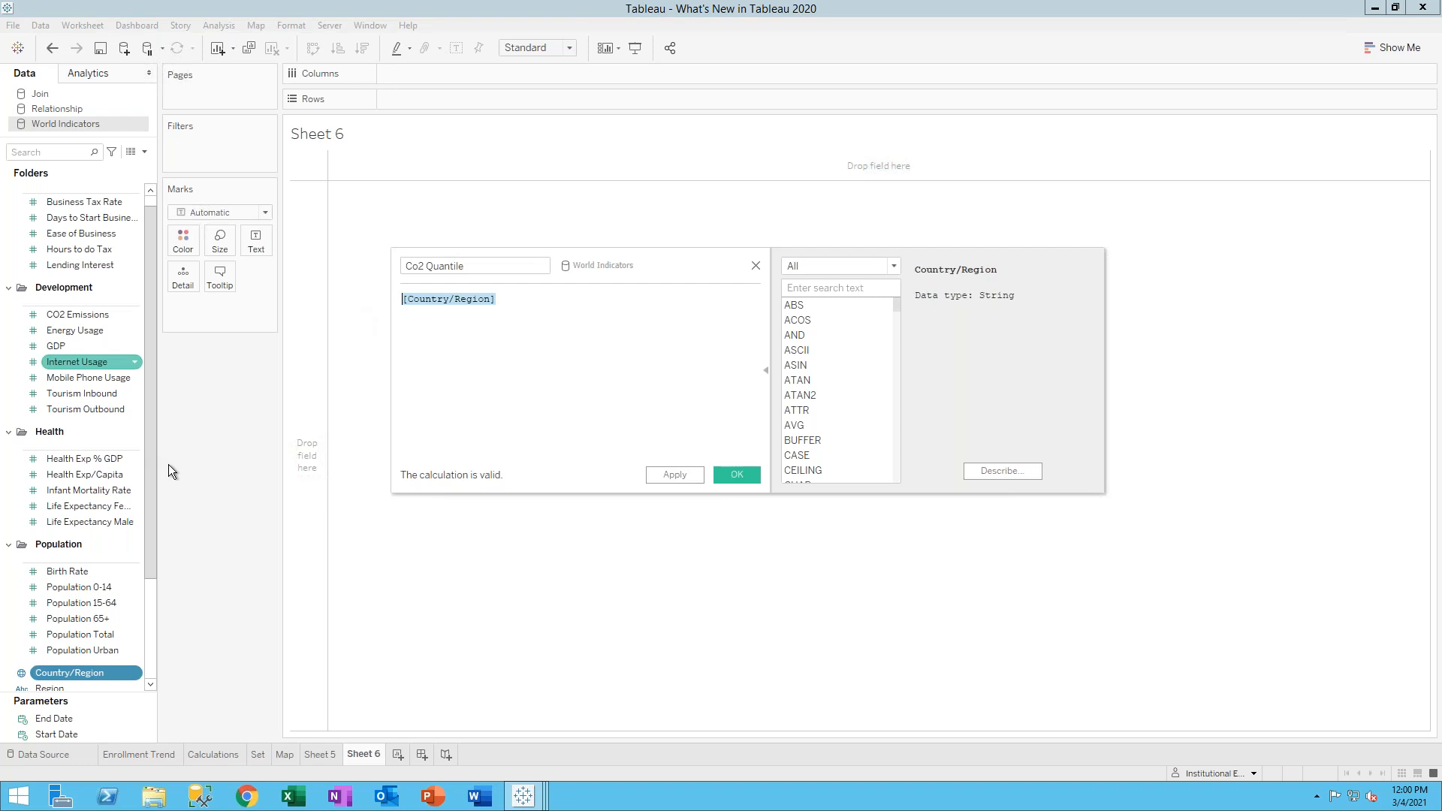
{"action": "left_click", "coordinate": [501, 368]}
{"action": "key", "text": "shift+Left"}
{"action": "key", "text": "shift+Left"}
{"action": "key", "text": "shift+Left"}
{"action": "key", "text": "shift+Left"}
{"action": "key", "text": "shift+Left"}
{"action": "key", "text": "shift+Left"}
{"action": "key", "text": "shift+Left"}
{"action": "key", "text": "shift+Left"}
{"action": "key", "text": "shift+Left"}
{"action": "key", "text": "shift+Left"}
{"action": "key", "text": "shift+Left"}
{"action": "key", "text": "shift+Left"}
{"action": "key", "text": "shift+Left"}
{"action": "key", "text": "shift+Left"}
{"action": "key", "text": "shift+Left"}
{"action": "key", "text": "shift+Left"}
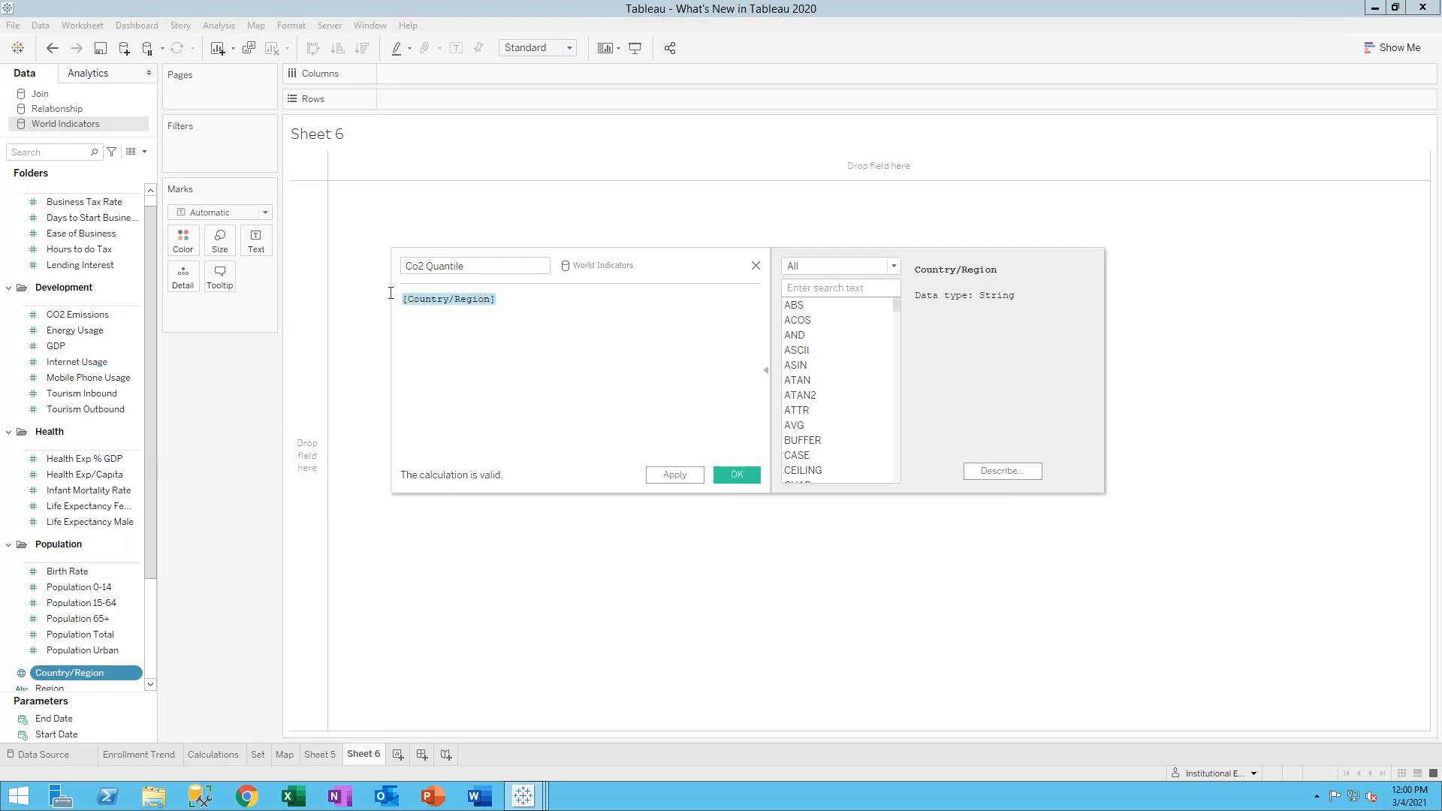
{"action": "type", "text": "MODEL_Quantile(0.5, AVG([CO2 Emissions]), LOG(MEDIAN([GDP])))"}
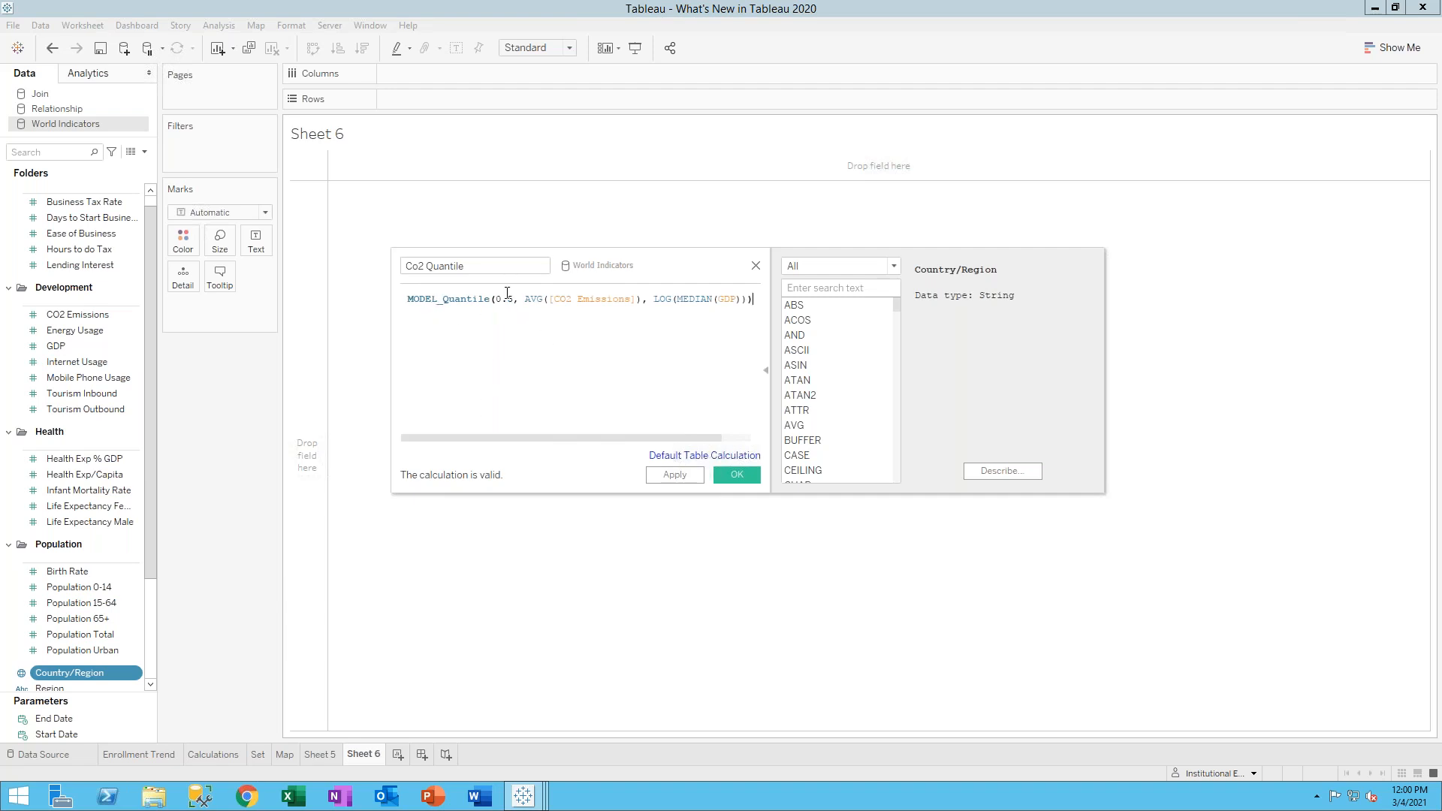
{"action": "mouse_move", "coordinate": [517, 299]}
{"action": "left_mouse_down"}
{"action": "mouse_move", "coordinate": [502, 300]}
{"action": "mouse_move", "coordinate": [618, 300]}
{"action": "left_mouse_up"}
{"action": "left_click_drag", "start_coordinate": [717, 297], "coordinate": [736, 298]}
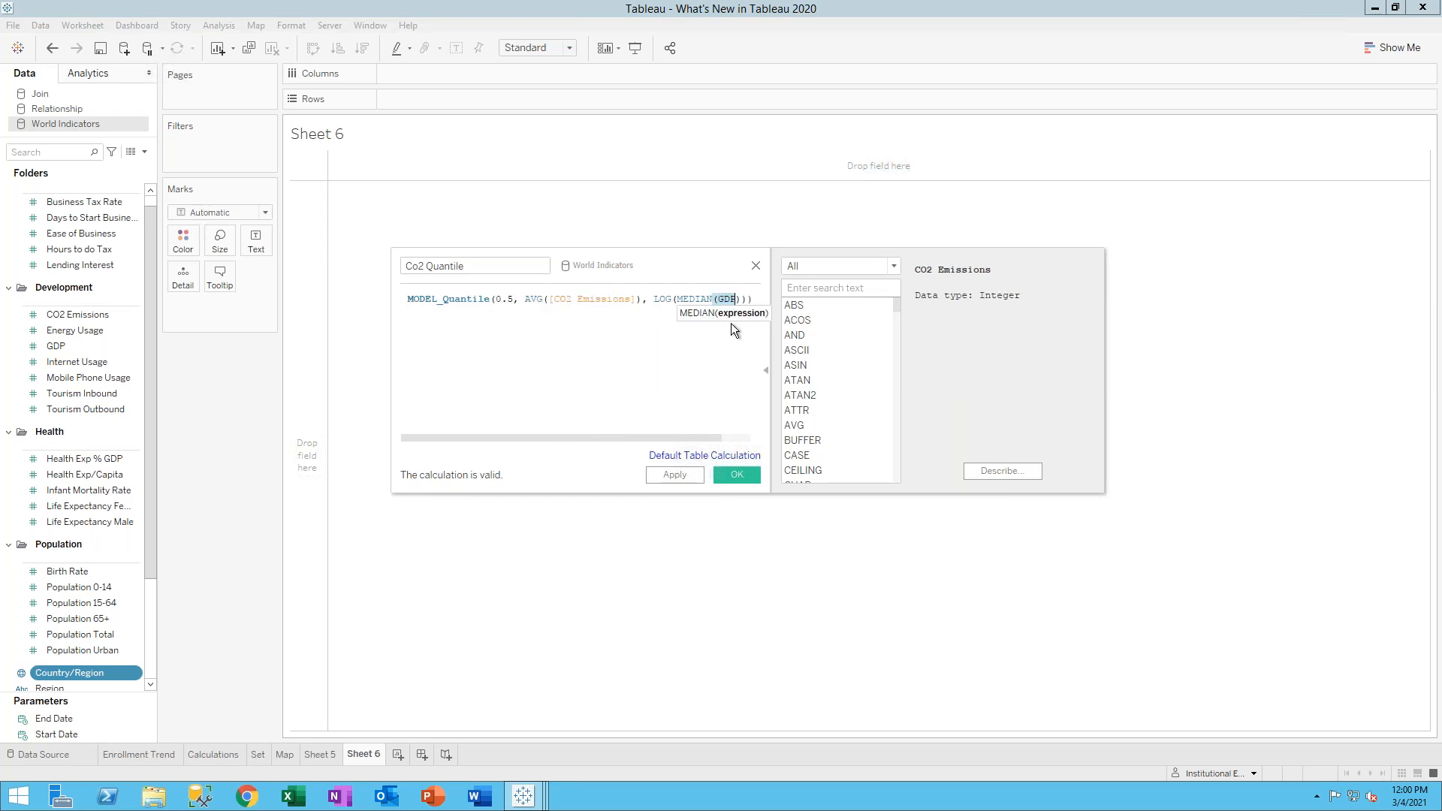
{"action": "left_click", "coordinate": [680, 475]}
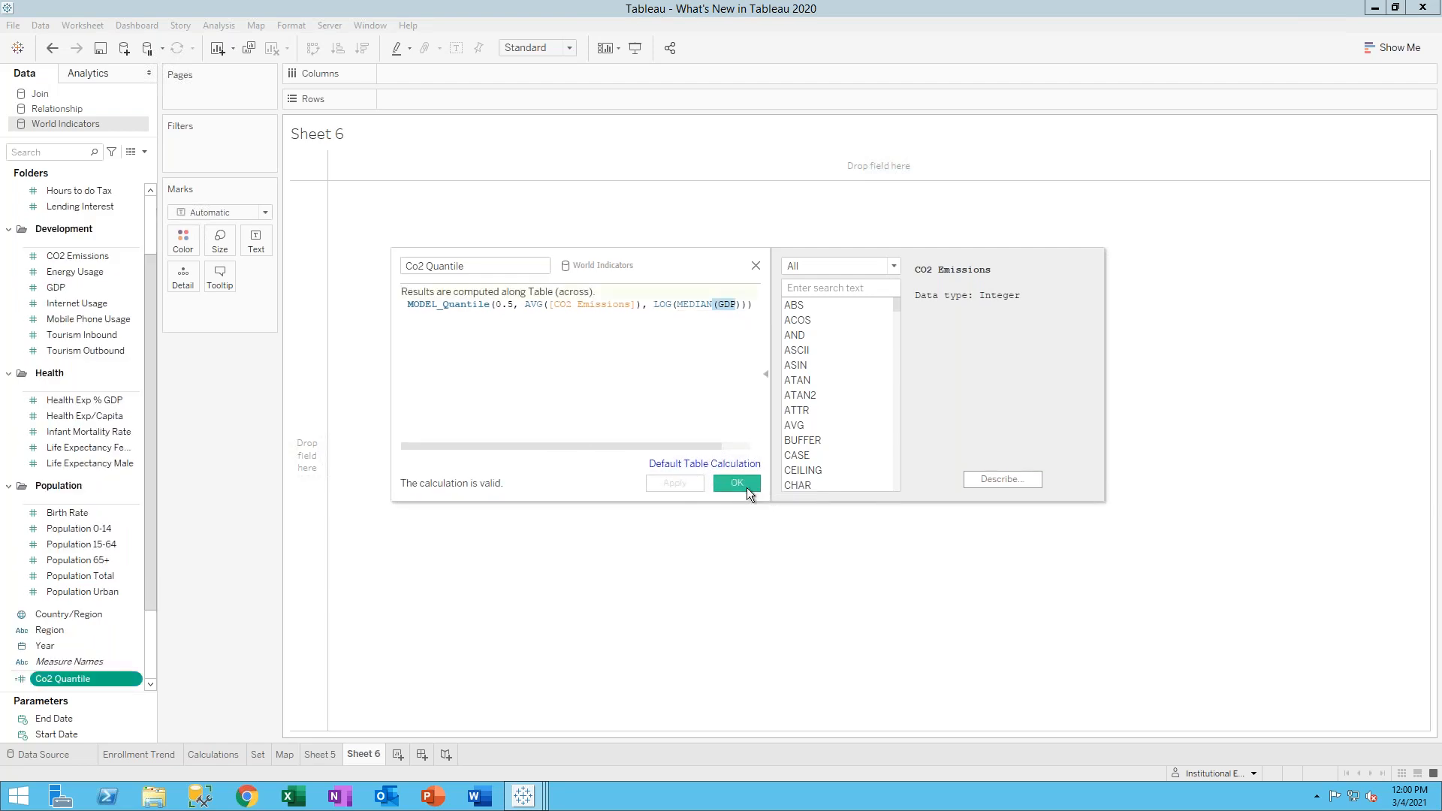
{"action": "left_click", "coordinate": [737, 483]}
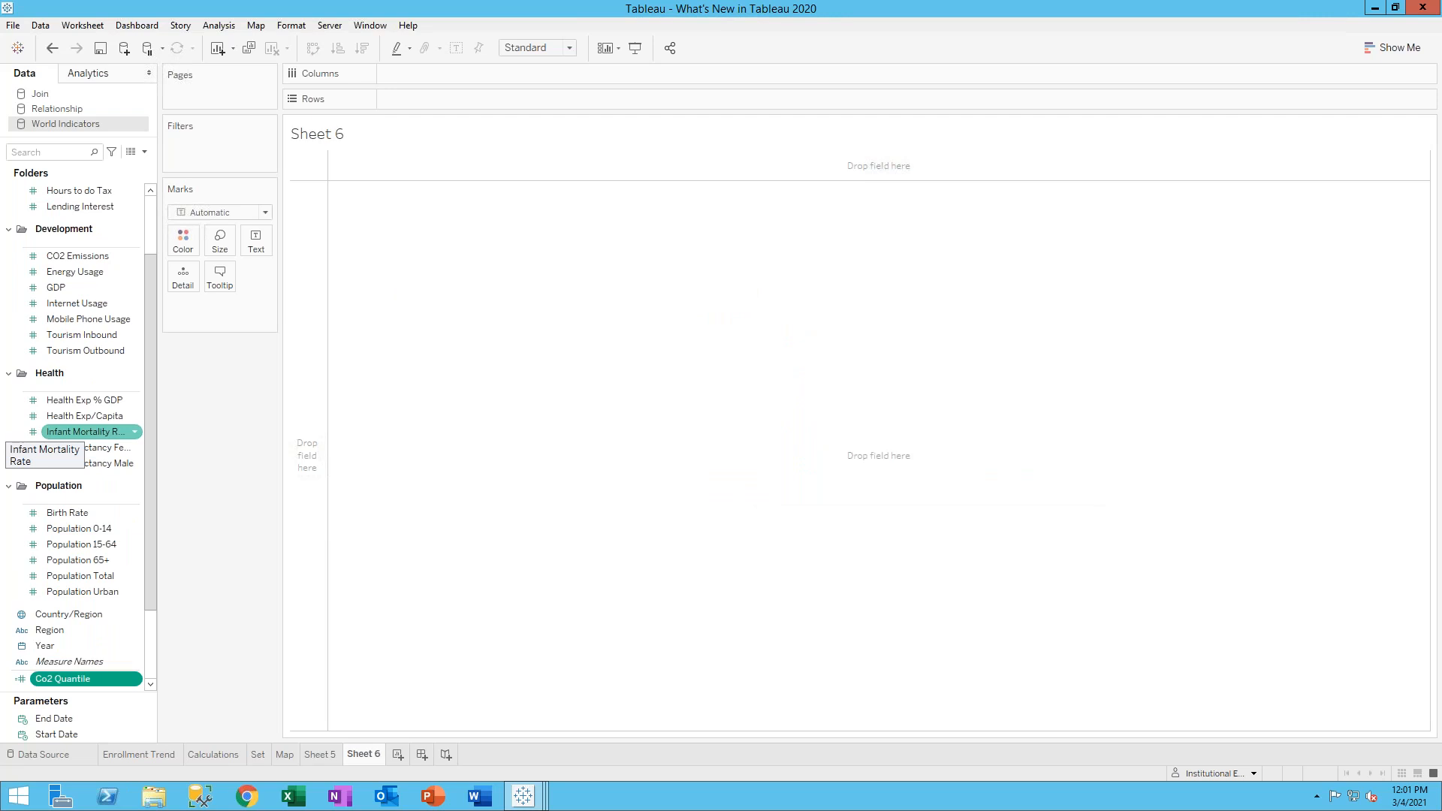
Plot Co2 Quantile by year, with the calculation in the rows and Year in the columns
{"action": "left_click_drag", "start_coordinate": [105, 678], "coordinate": [462, 108]}
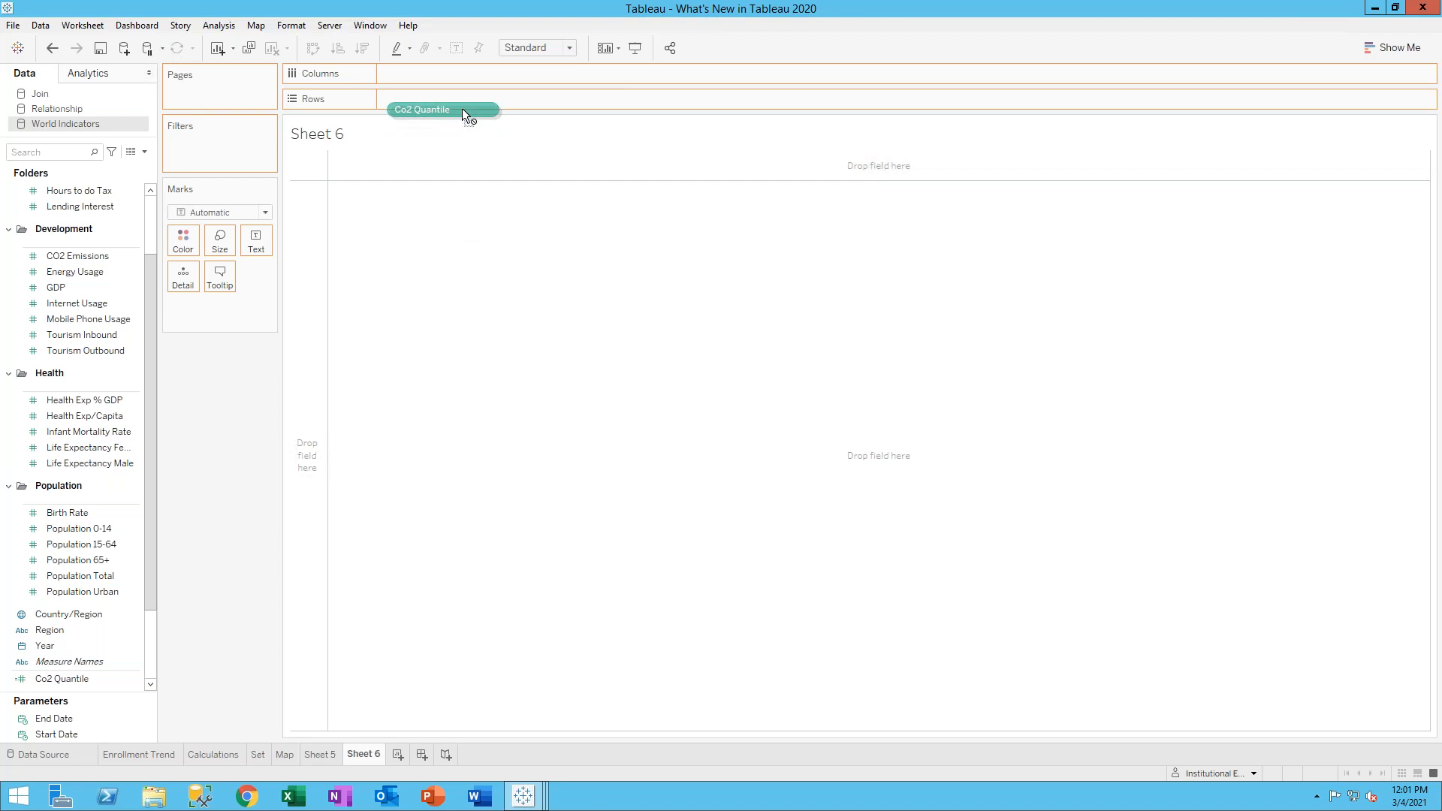
{"action": "left_click_drag", "start_coordinate": [461, 108], "coordinate": [462, 98]}
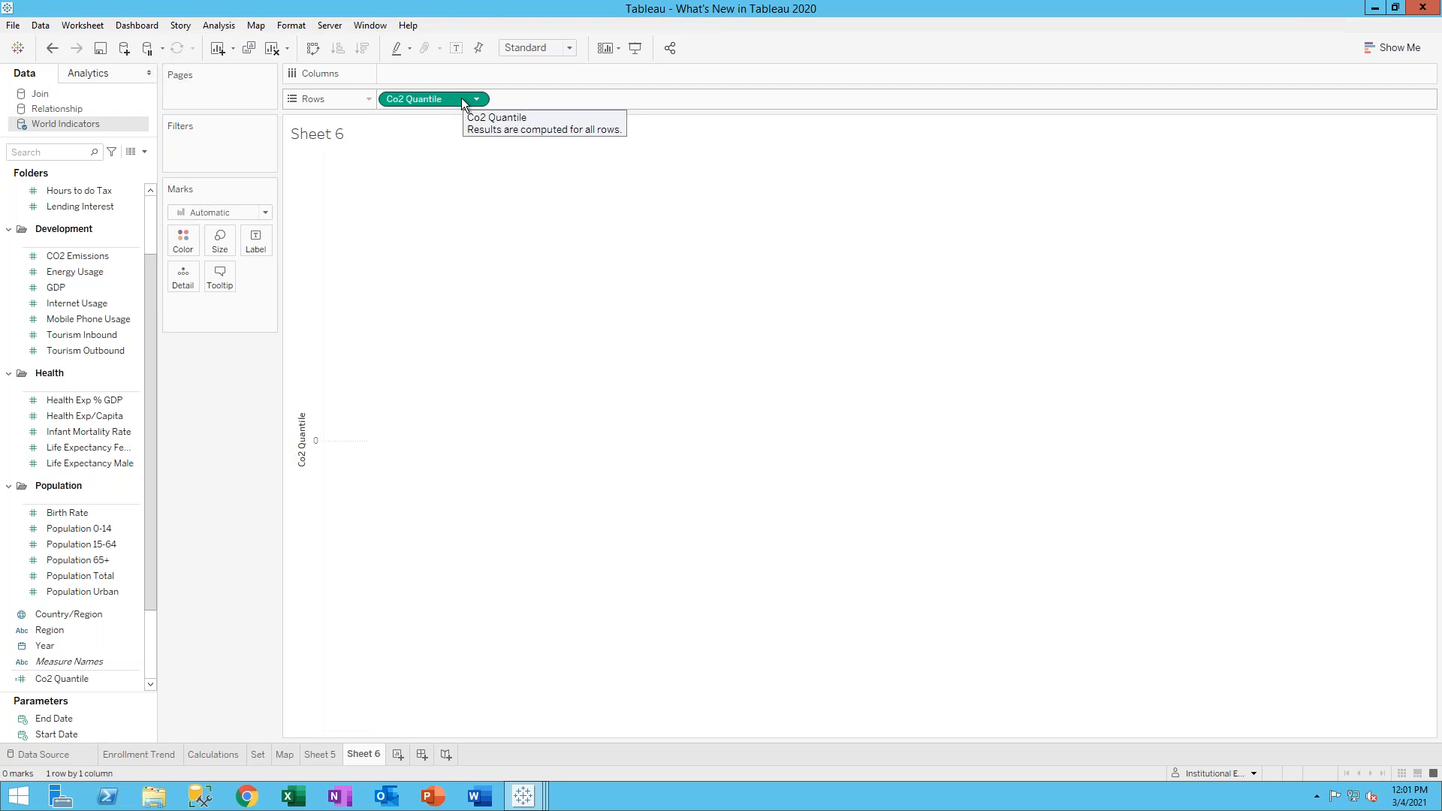
{"action": "left_click_drag", "start_coordinate": [45, 646], "coordinate": [463, 74]}
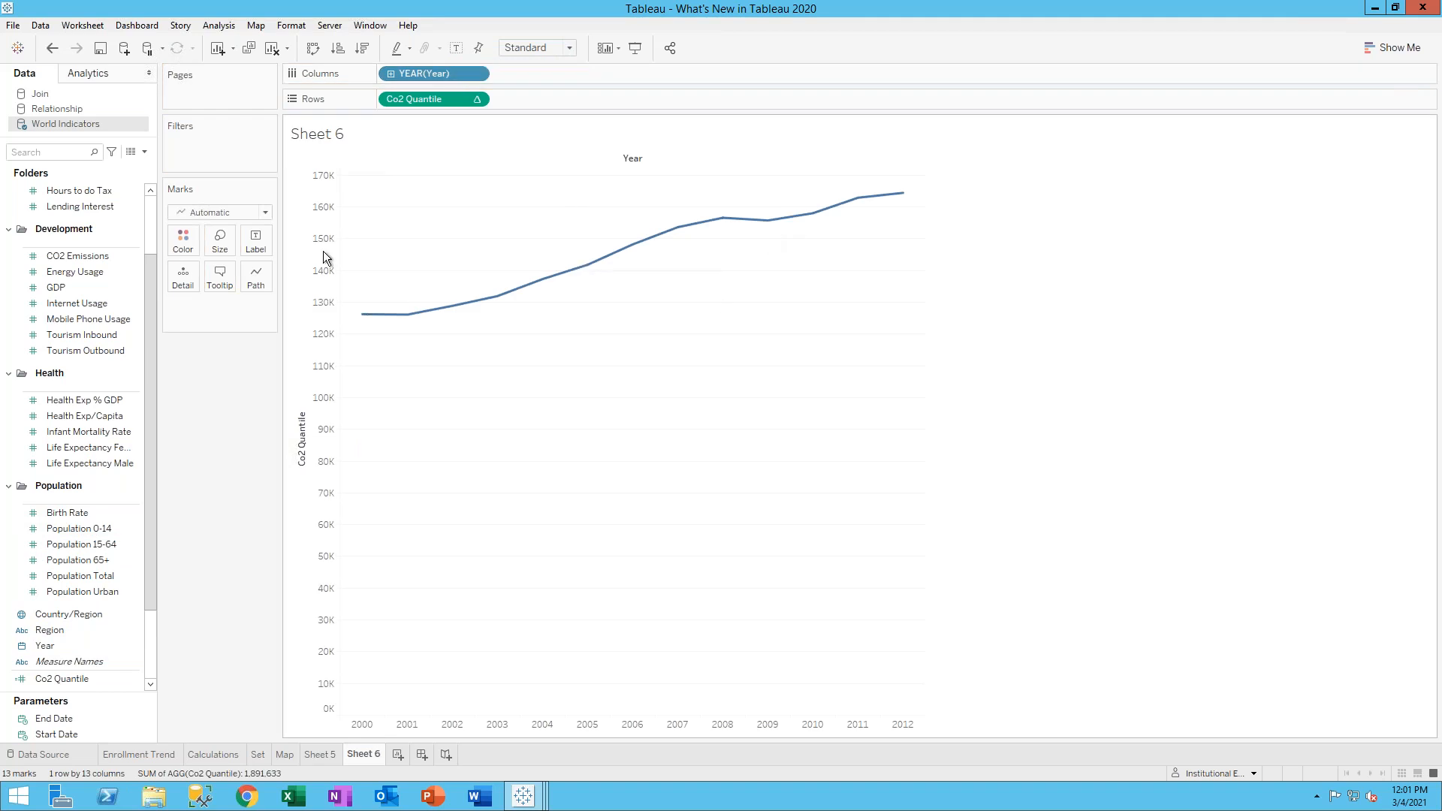
Add CO2 Emissions to the rows beside Co2 Quantile and combine the two measures as a dual-axis chart
{"action": "left_click_drag", "start_coordinate": [87, 255], "coordinate": [96, 339]}
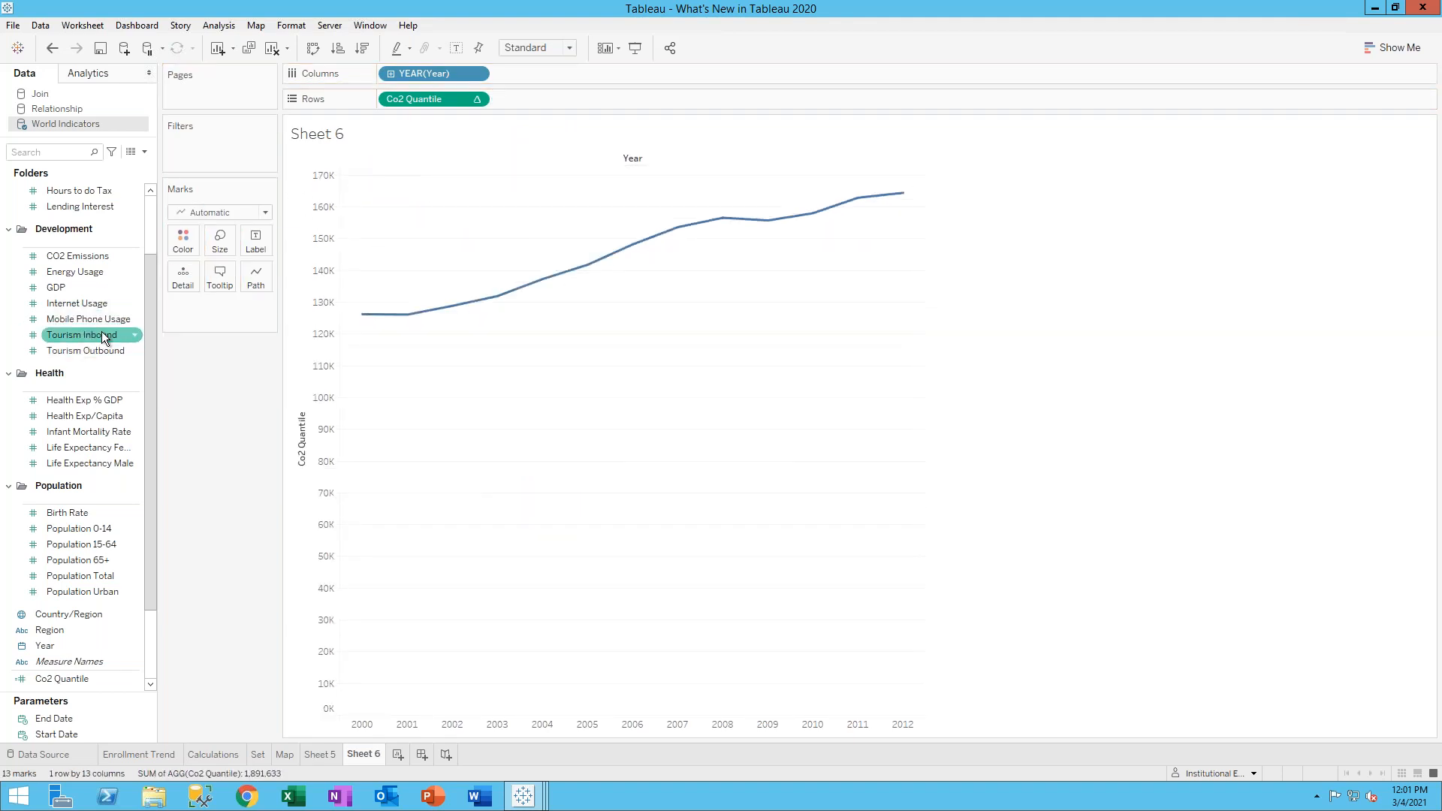
{"action": "left_click_drag", "start_coordinate": [88, 259], "coordinate": [551, 106]}
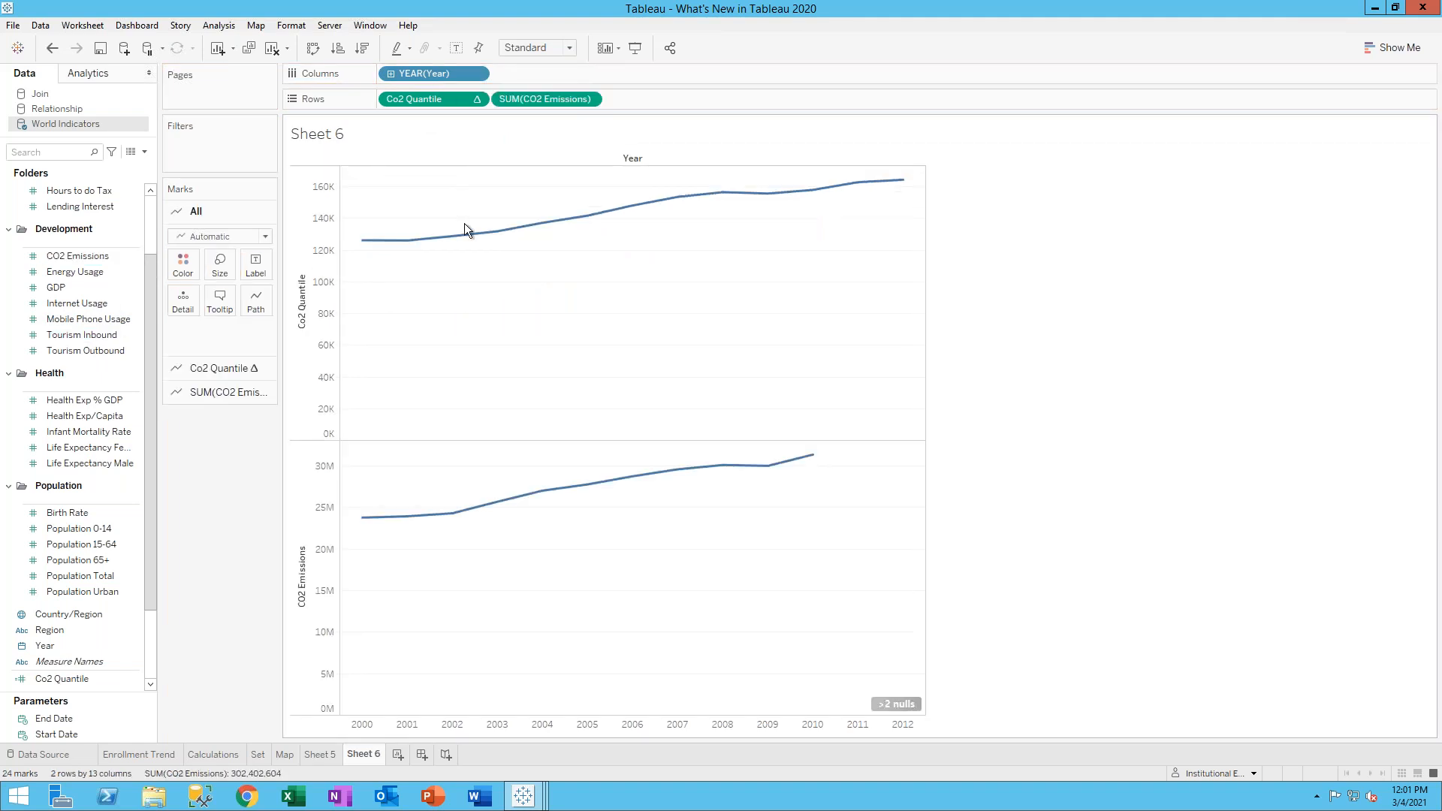
{"action": "right_click", "coordinate": [552, 105]}
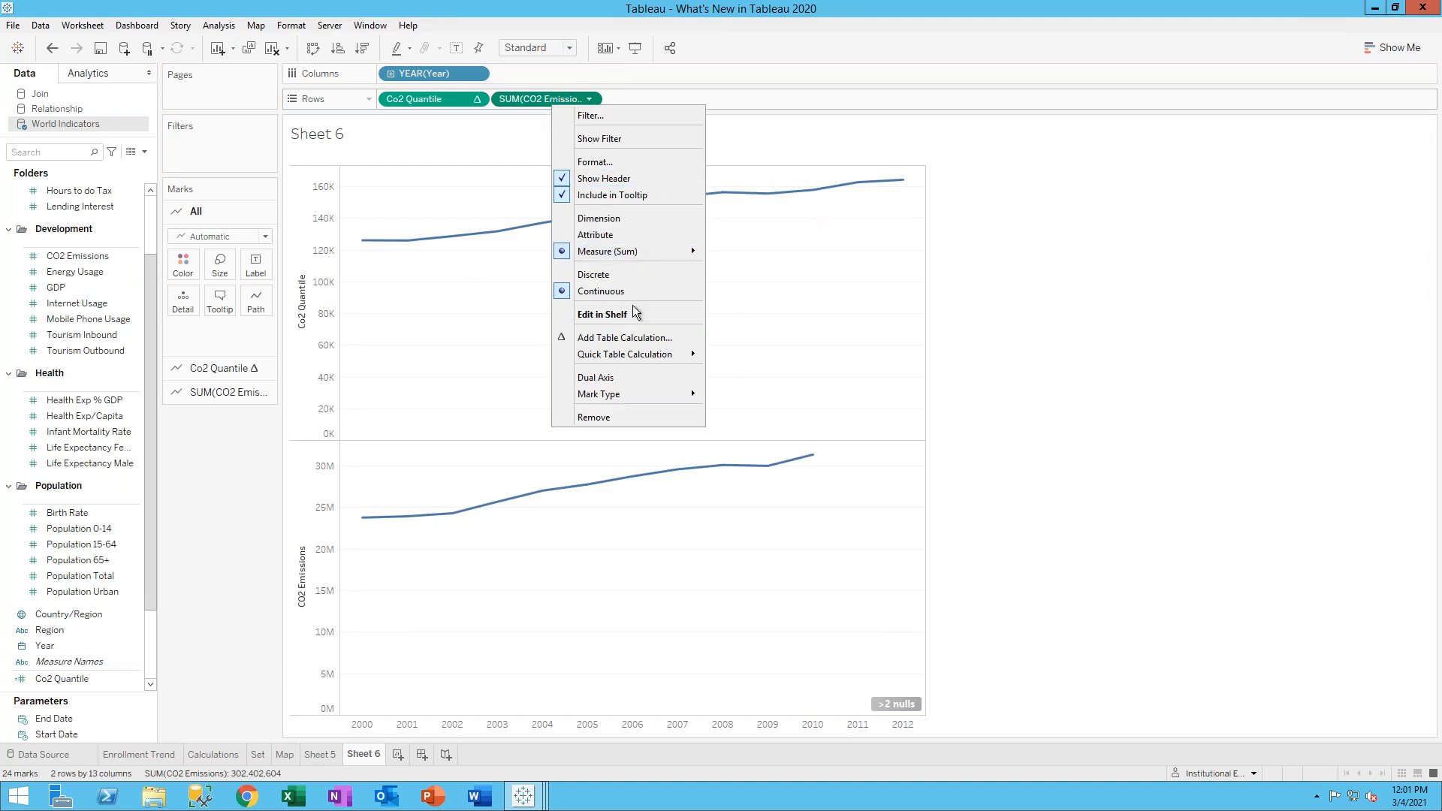
{"action": "left_click", "coordinate": [623, 377]}
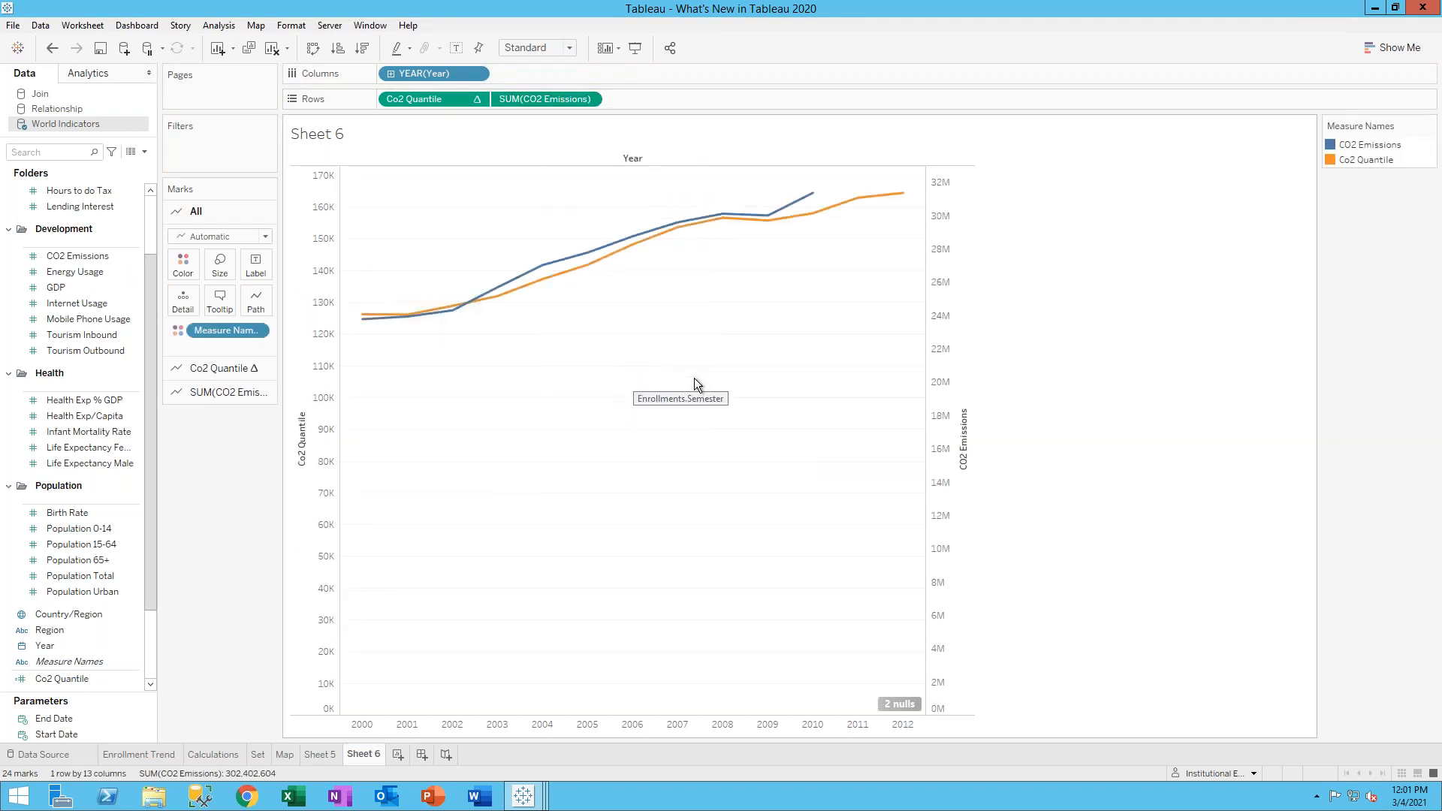